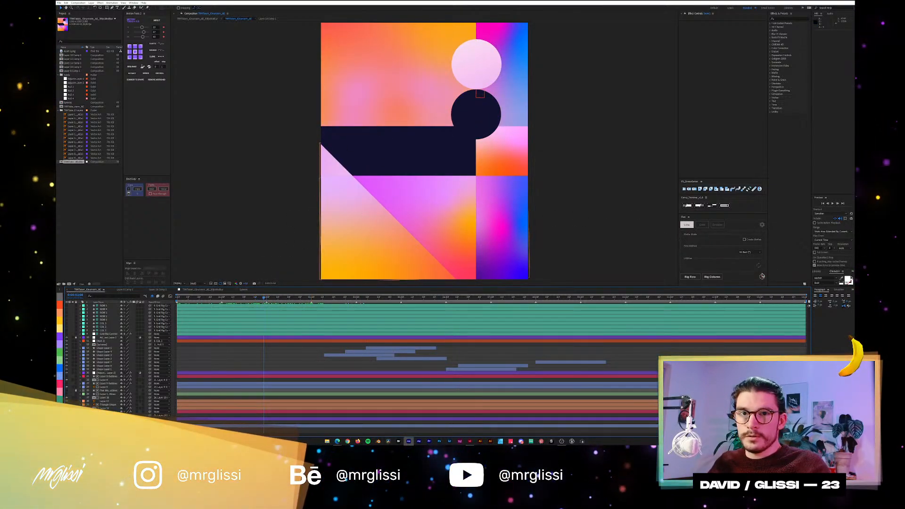
Switch the grid plugin to Grid mode and show the grid guide lines over the whole composition.
left_click(702, 225)
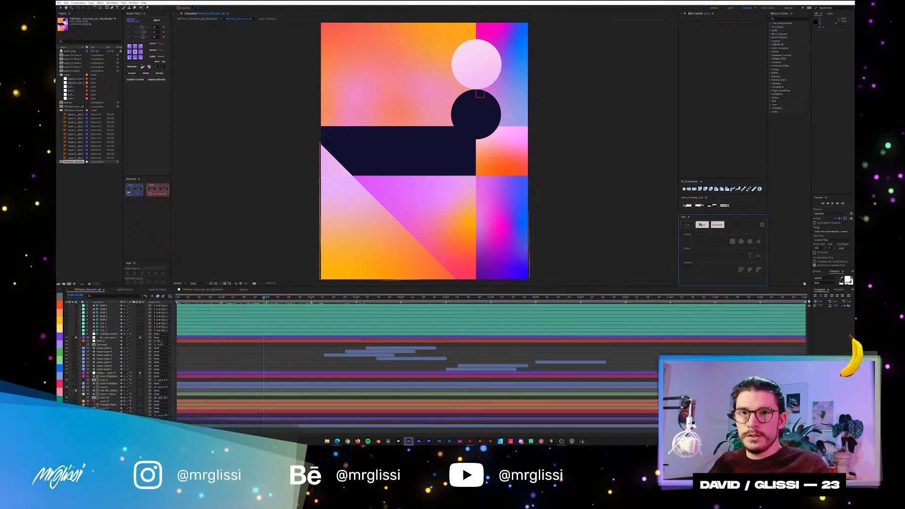
left_click(759, 265)
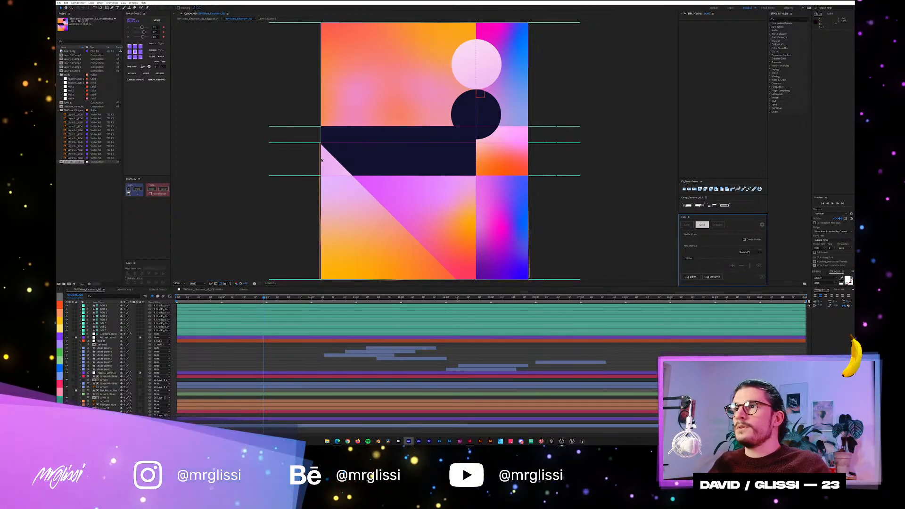
scroll(322, 159, "down", 1)
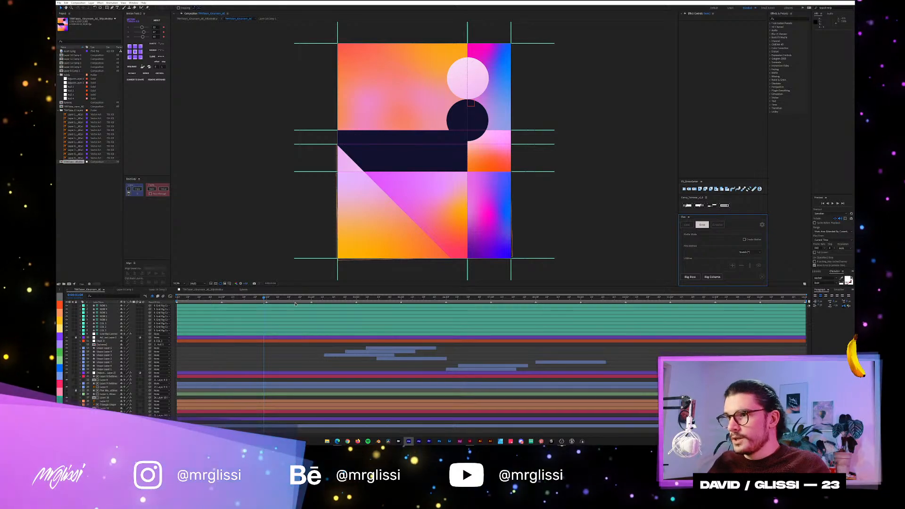
Reveal the keyframes of the ROW and COL layers, preview the grid animation, and collapse the layers again at the composition's start.
left_click(295, 297)
left_click(295, 305)
left_click(316, 335, "shift")
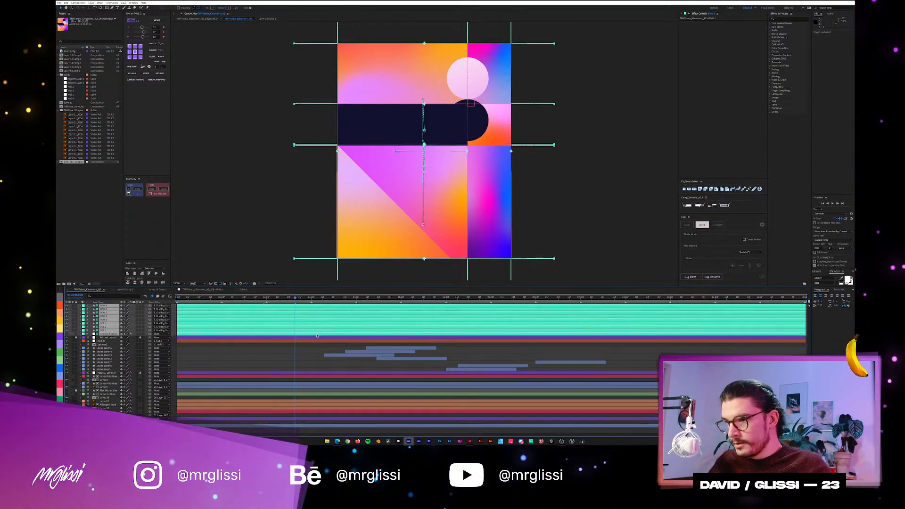
key("u")
key("space")
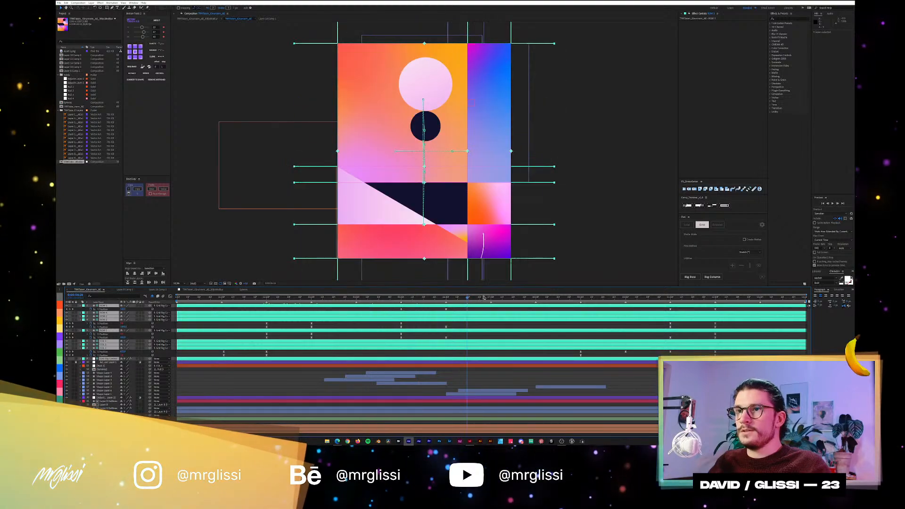
left_click_drag(303, 299, 174, 300)
key("u")
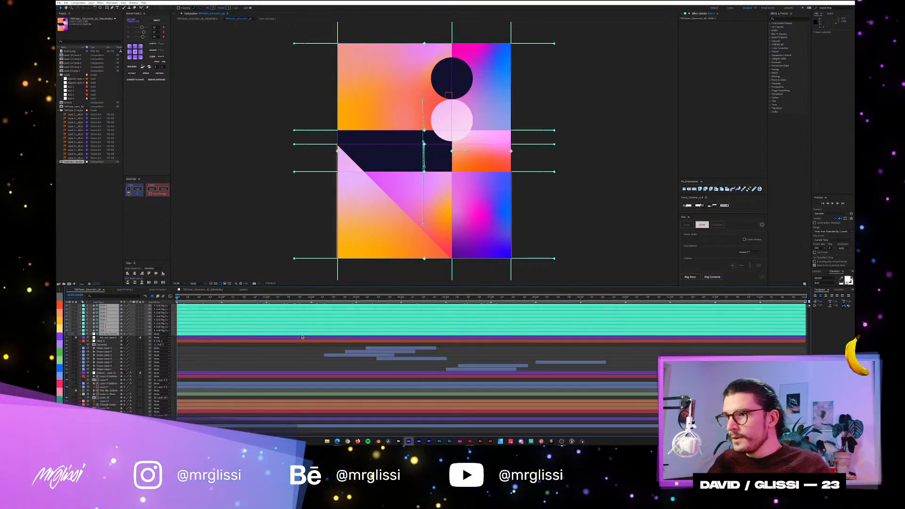
left_click(311, 355)
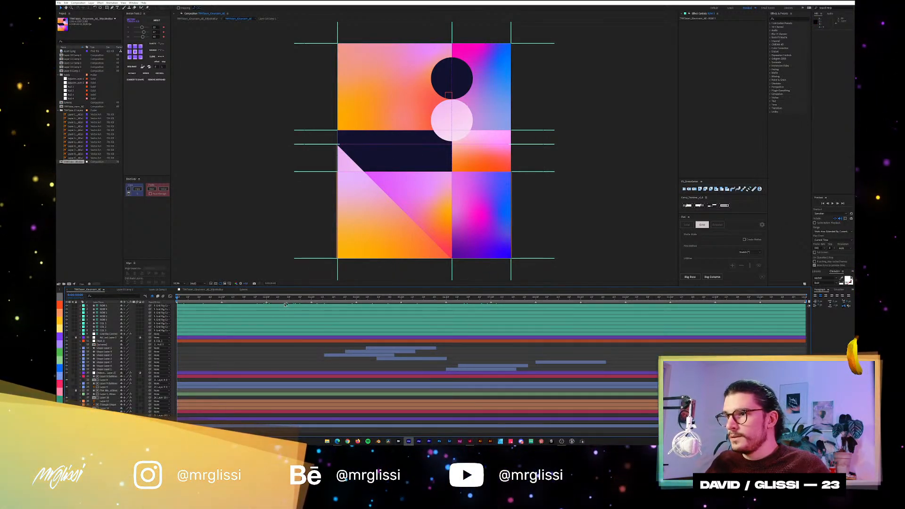
Scrub between about 4 and 4.5 seconds with Shape Layer 5 selected to examine its thin line animation.
left_click(378, 298)
left_click(380, 299)
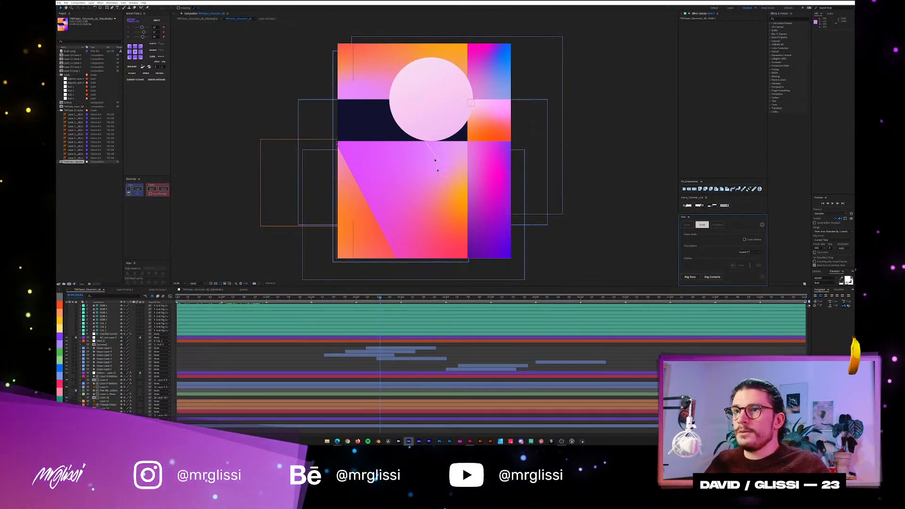
left_click(375, 348)
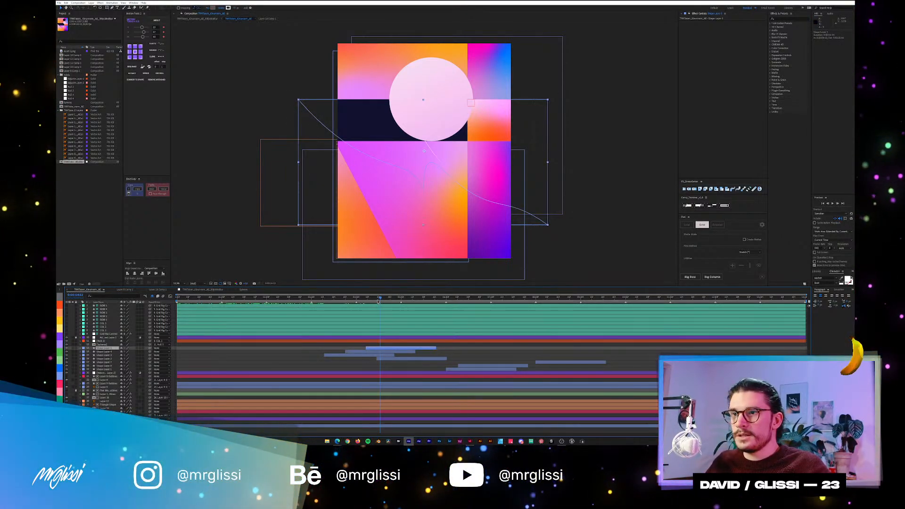
mouse_move(379, 297)
left_mouse_down()
mouse_move(369, 298)
mouse_move(378, 297)
left_mouse_up()
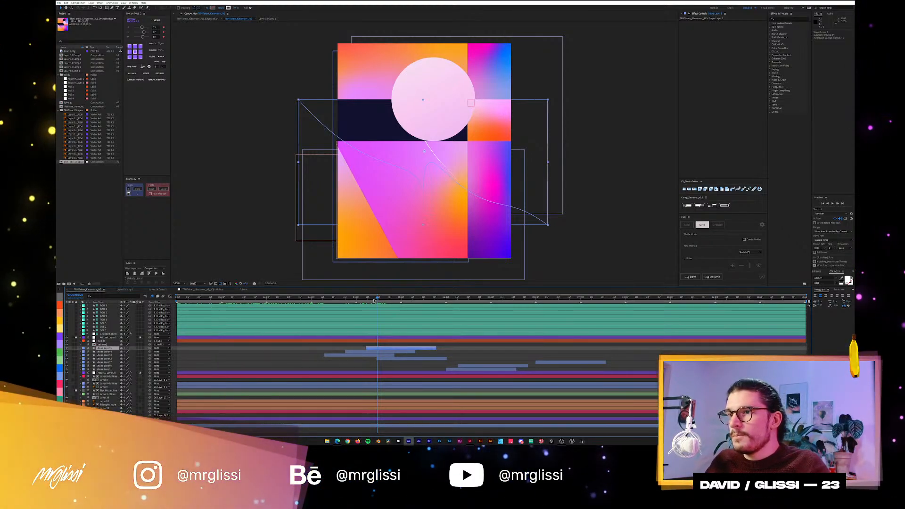
left_click(368, 298)
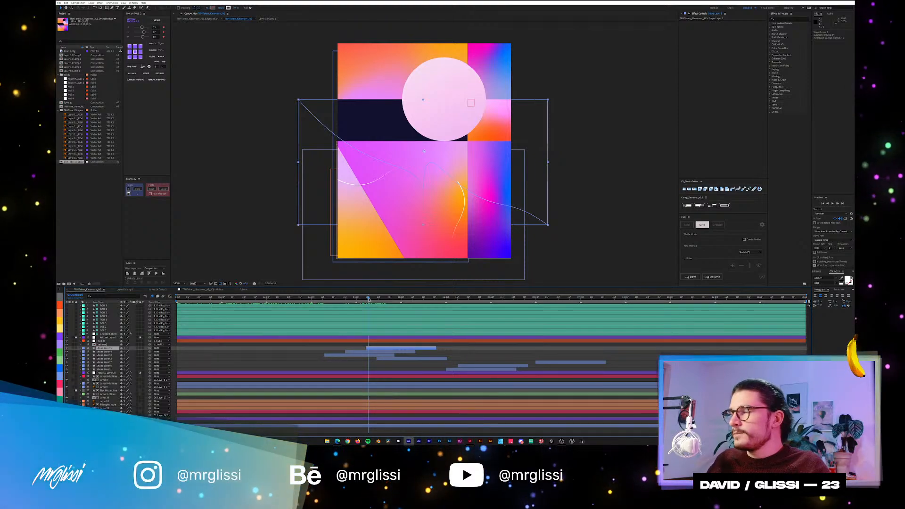
mouse_move(368, 298)
left_mouse_down()
mouse_move(377, 300)
mouse_move(358, 303)
left_mouse_up()
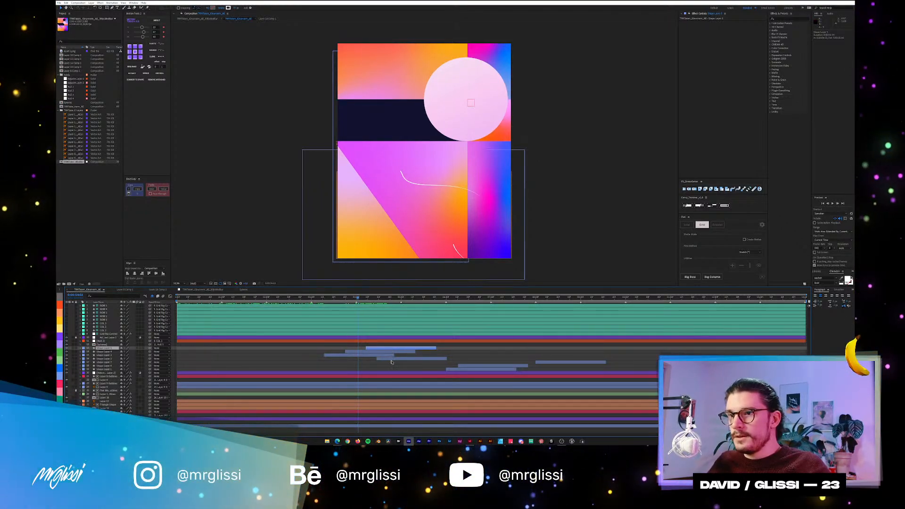
left_click(433, 351)
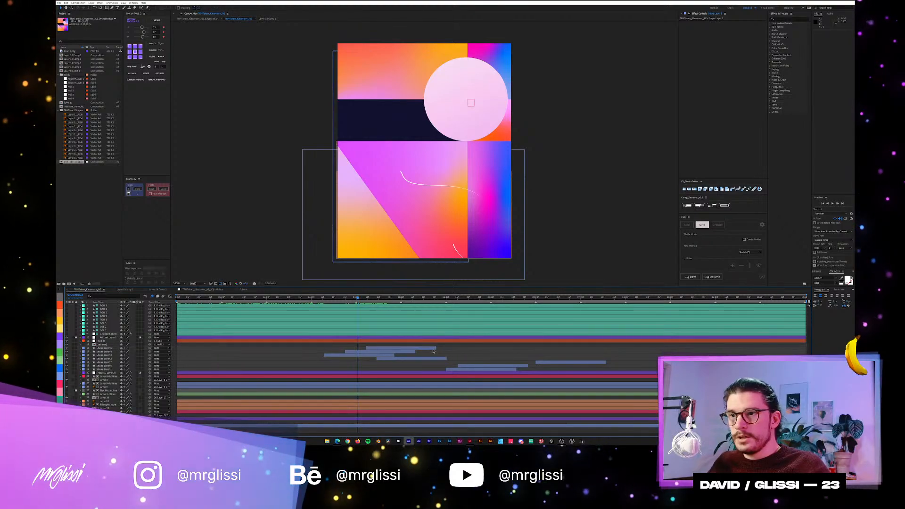
left_click(452, 239)
left_click_drag(360, 297, 382, 300)
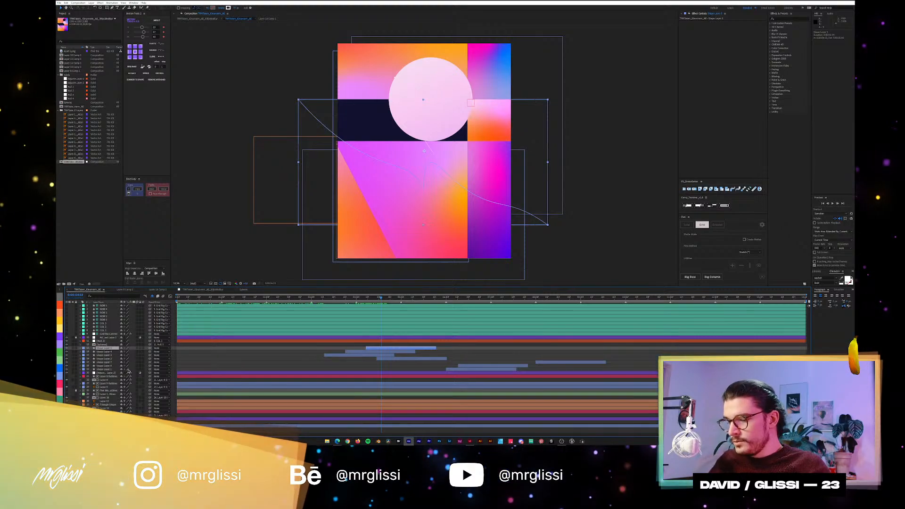
Search Shape Layer 5's properties for "trim", locate Trim Paths 1 and reveal the layer's animated keyframes.
key("u")
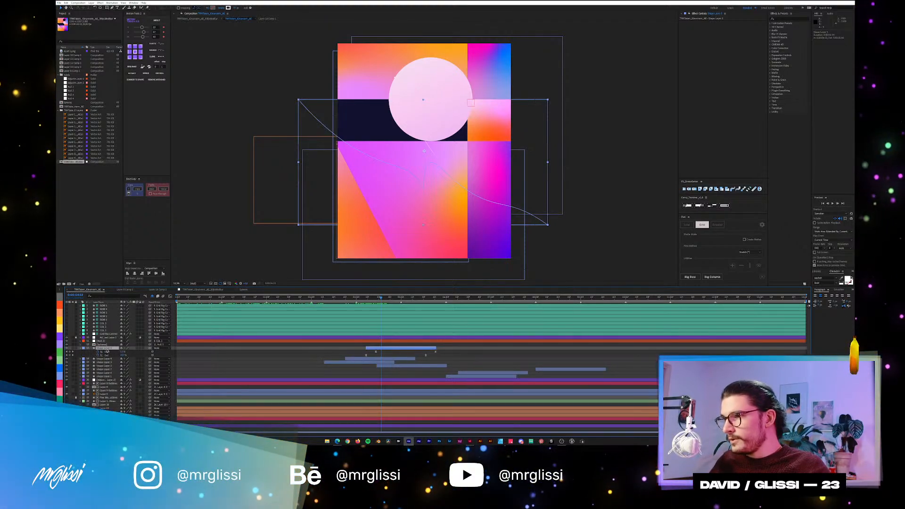
key("u")
left_click(101, 296)
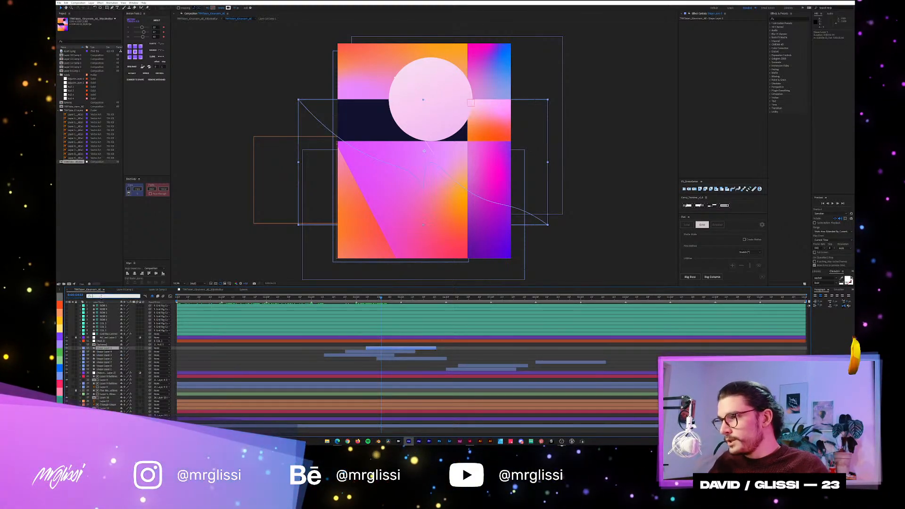
type("trim")
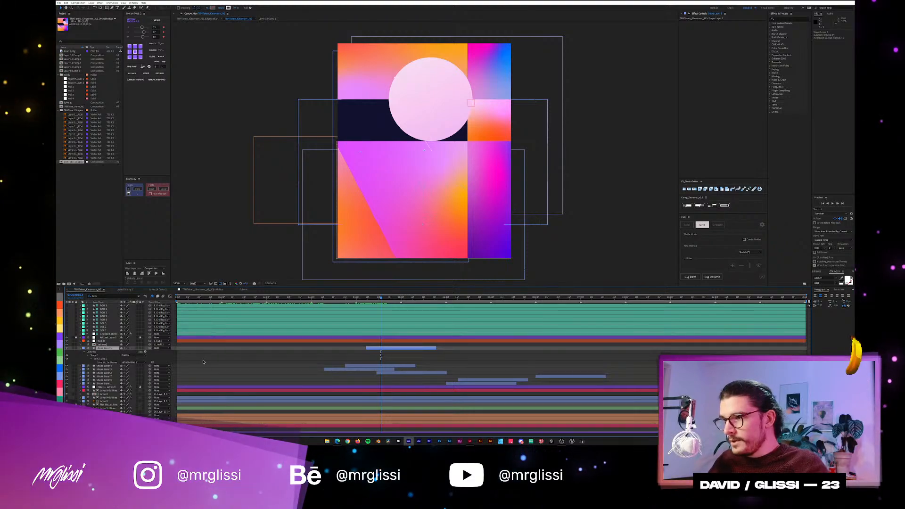
left_click(203, 362)
left_click(94, 351)
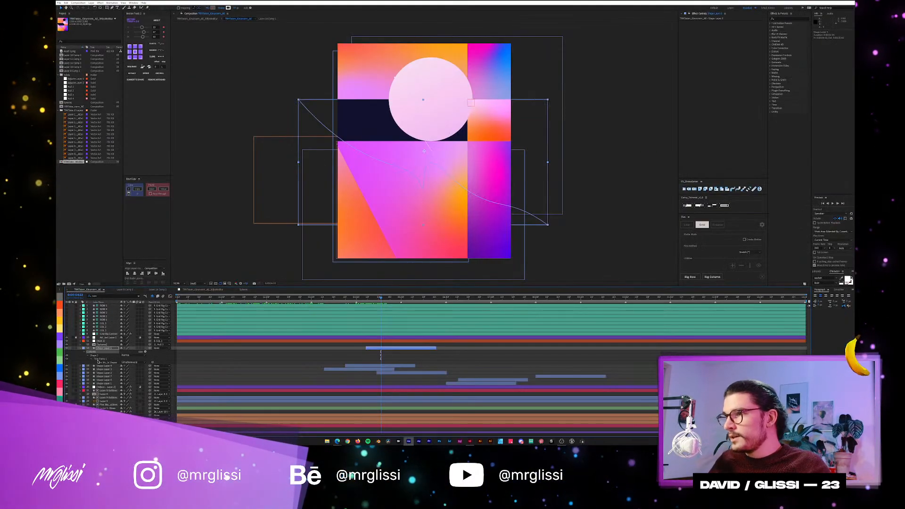
left_click(99, 358)
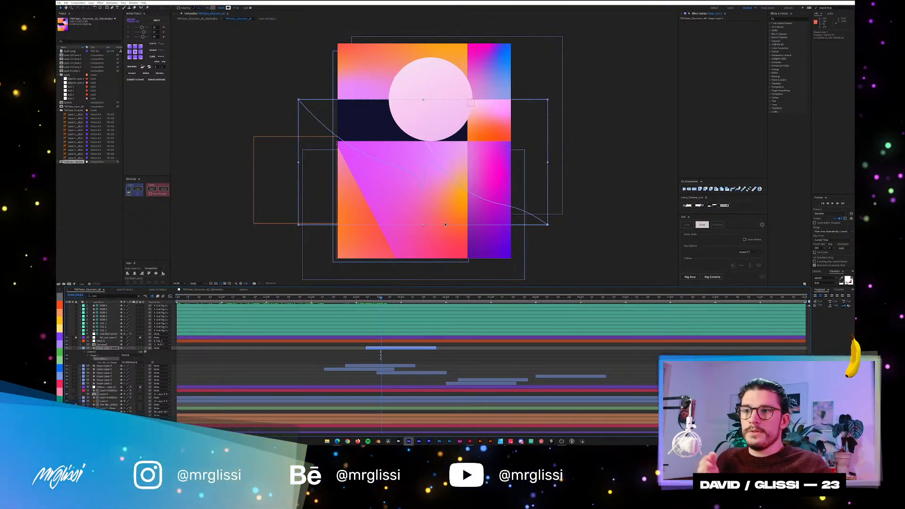
key("u")
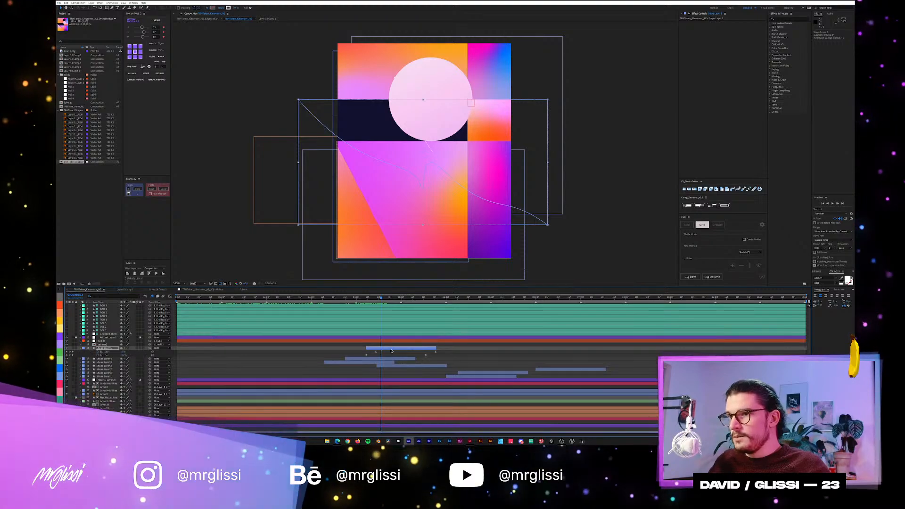
Scrub across Shape Layer 5's trim keyframes to examine how the line draws on and disappears.
left_click(363, 298)
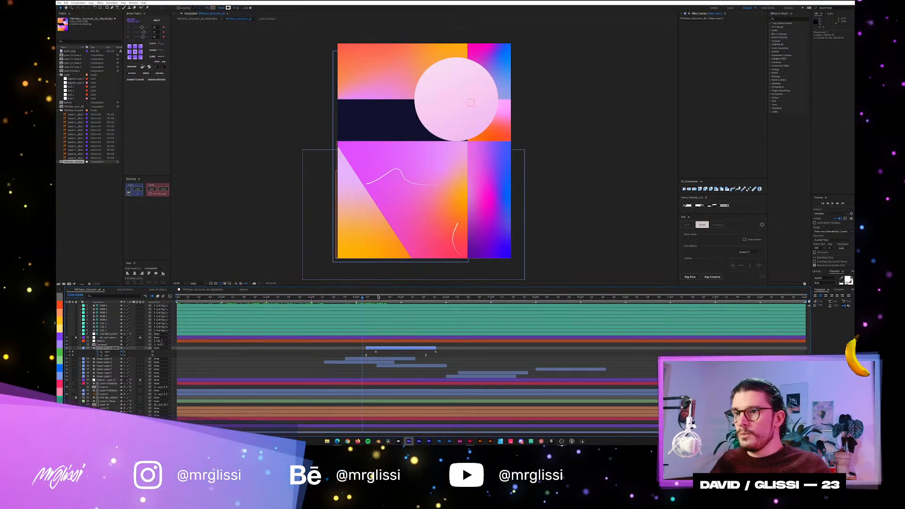
mouse_move(388, 299)
left_mouse_down()
mouse_move(408, 302)
mouse_move(400, 303)
left_mouse_up()
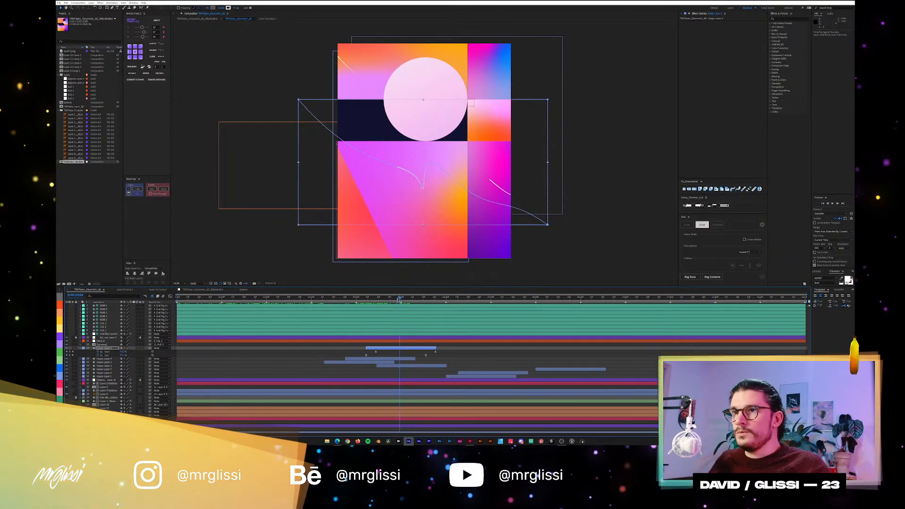
left_click_drag(398, 300, 398, 302)
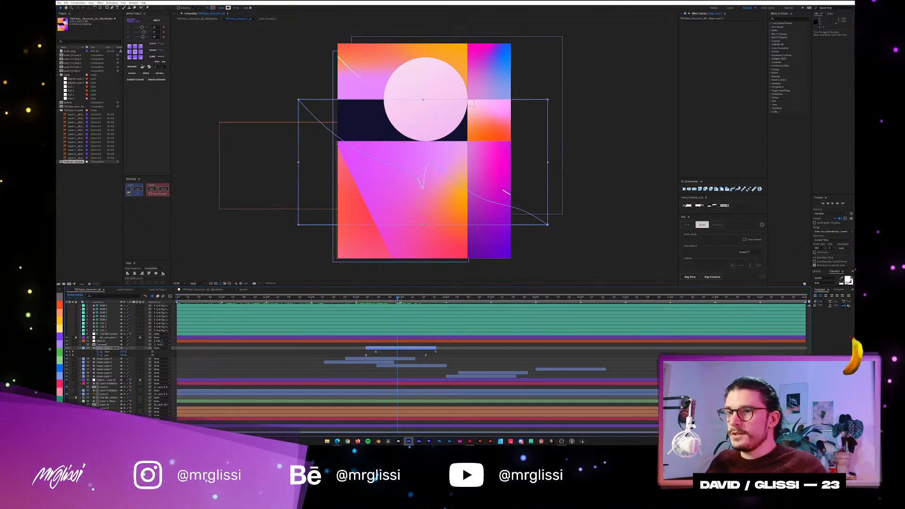
left_click_drag(400, 300, 416, 300)
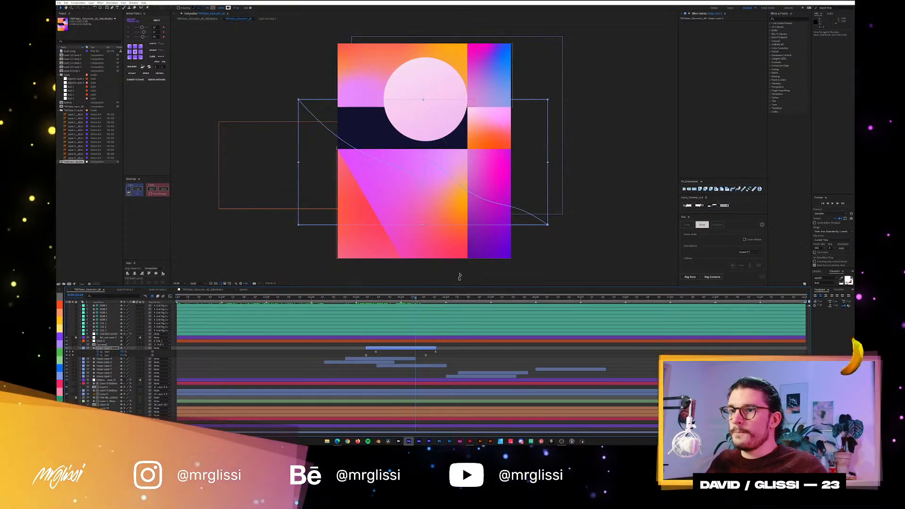
left_click(399, 353)
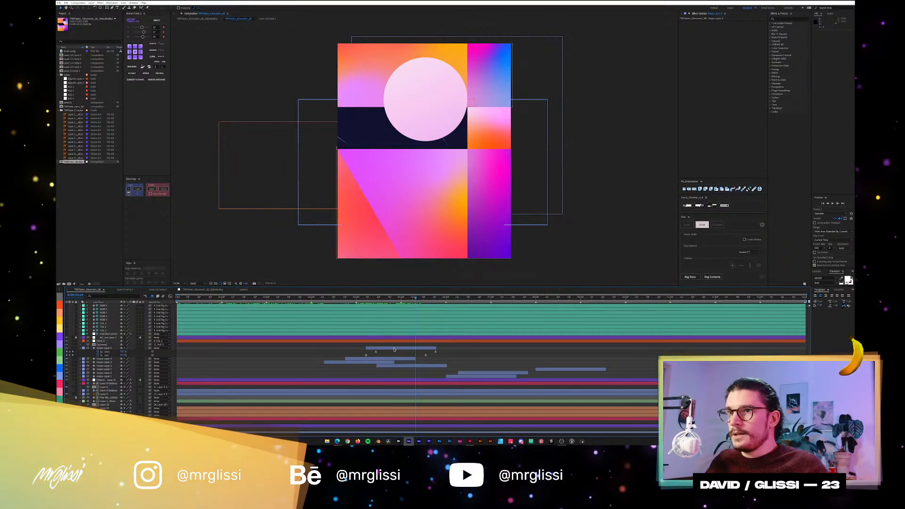
Search Shape Layer 5's properties for "taper", expand the stroke's Taper settings and adjust the Start Length.
left_click(401, 348)
left_click_drag(415, 297, 390, 299)
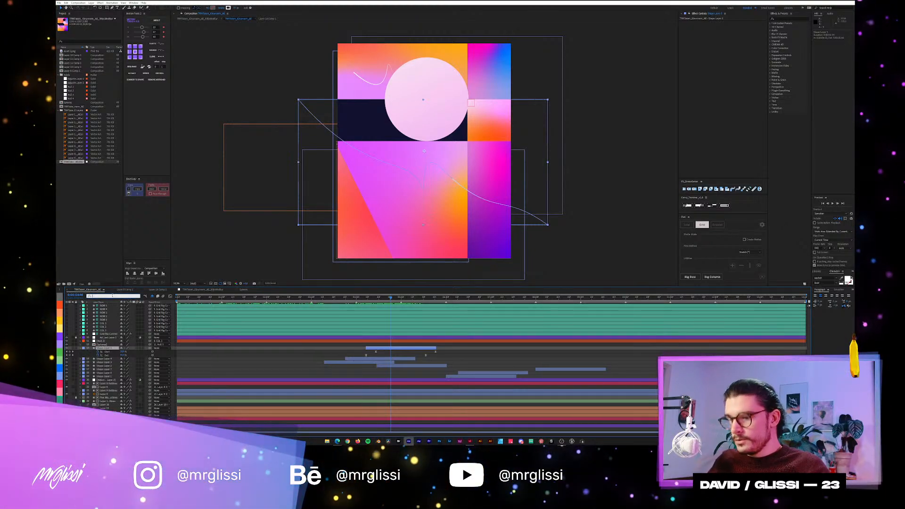
type("taper")
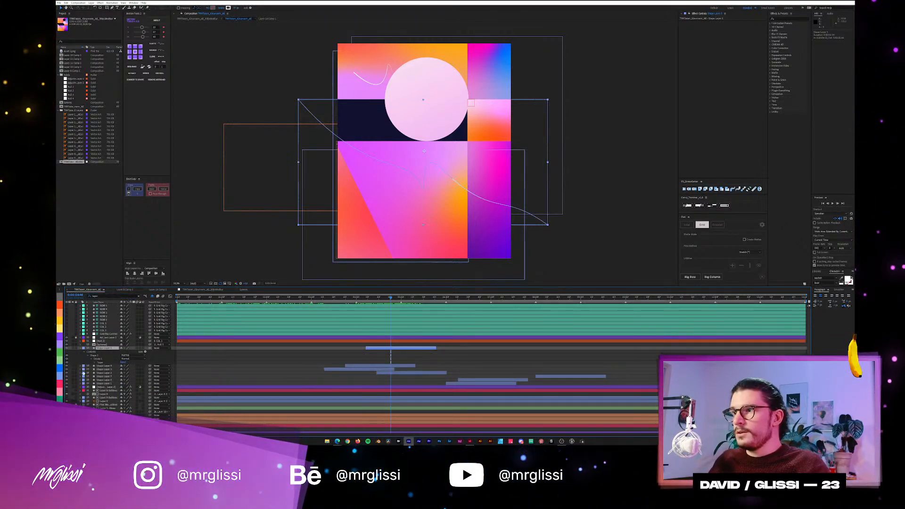
left_click(94, 363)
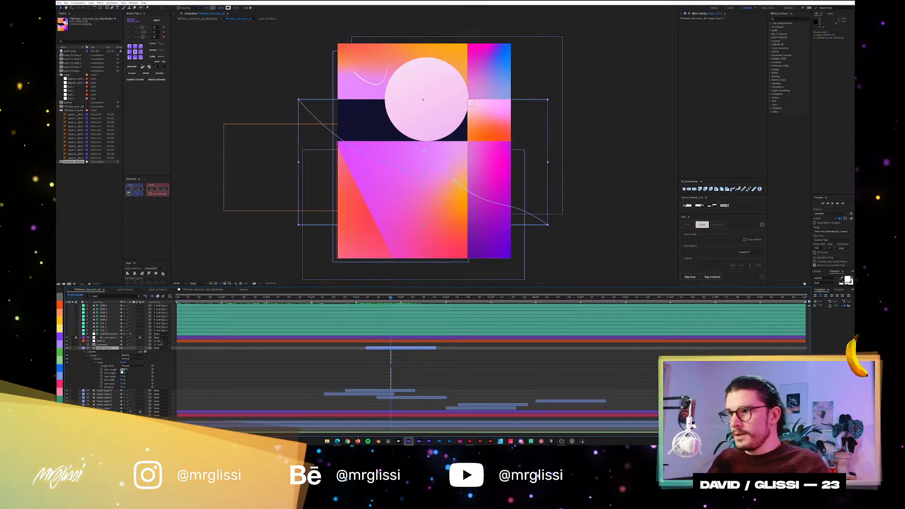
left_click_drag(123, 370, 92, 372)
Play and scrub the line animation around 4 to 5 seconds to examine the stroke's taper.
left_click_drag(384, 298, 363, 300)
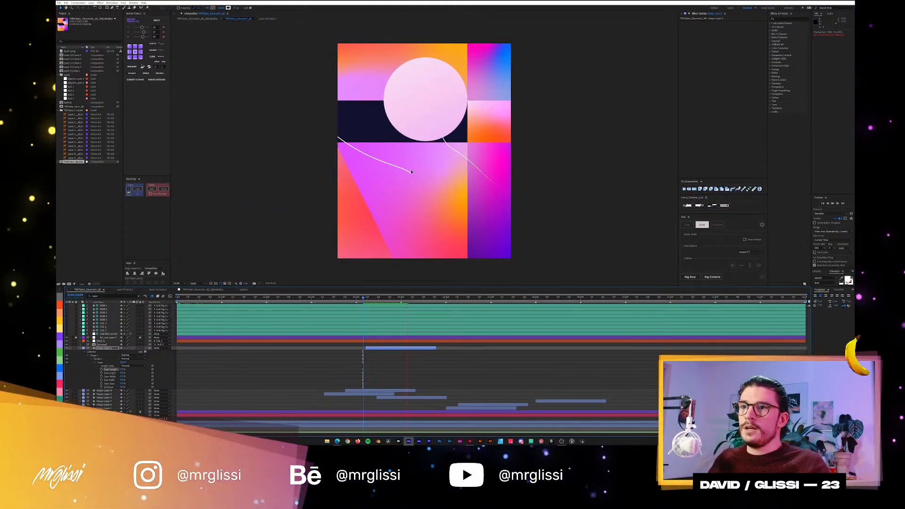
key("space")
left_click_drag(412, 298, 379, 301)
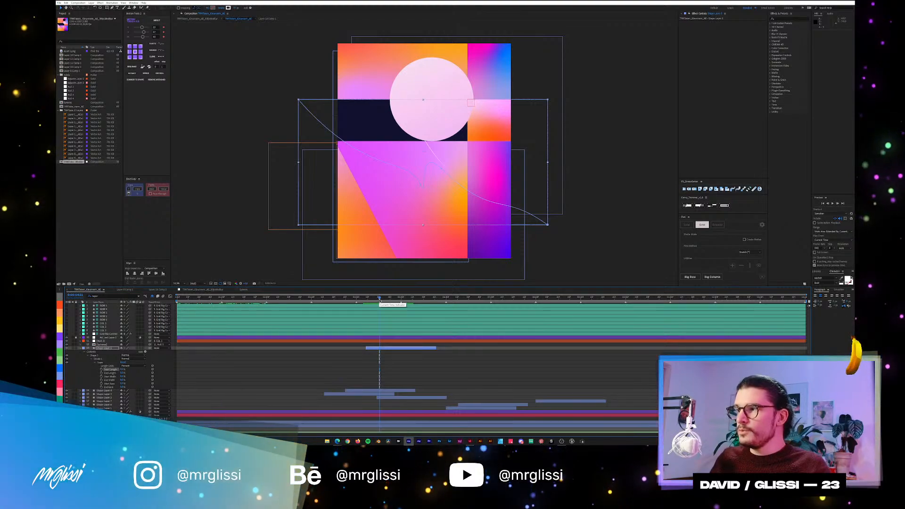
mouse_move(377, 299)
left_mouse_down()
mouse_move(367, 300)
mouse_move(380, 301)
left_mouse_up()
key("space")
mouse_move(396, 300)
left_mouse_down()
mouse_move(372, 303)
mouse_move(412, 305)
mouse_move(384, 306)
mouse_move(398, 305)
left_mouse_up()
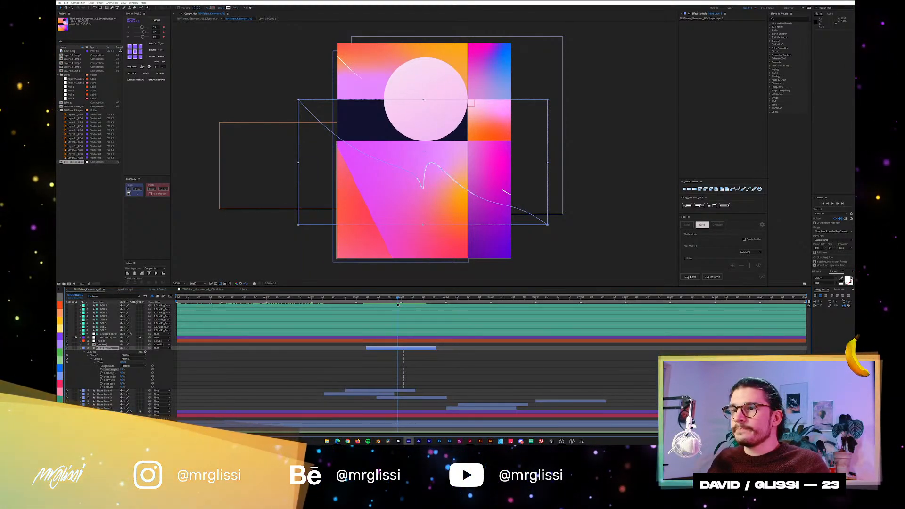
mouse_move(390, 298)
left_mouse_down()
mouse_move(365, 301)
mouse_move(404, 302)
left_mouse_up()
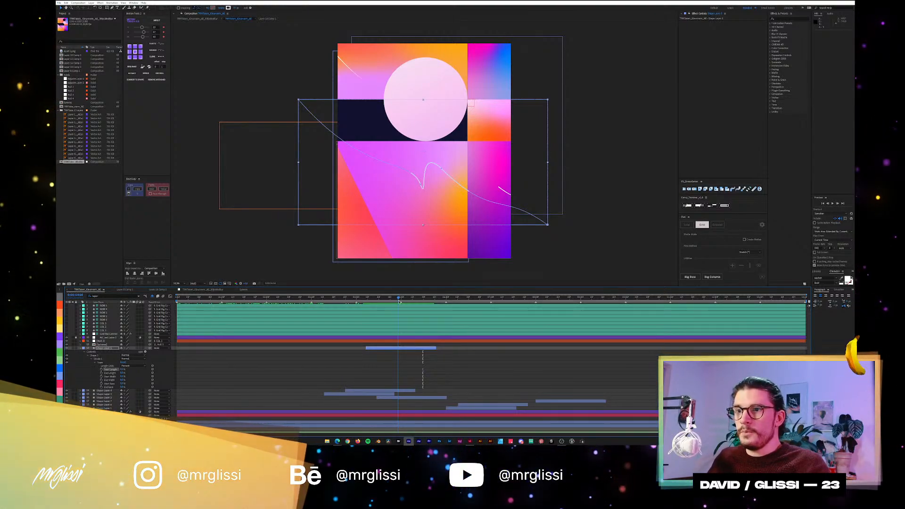
left_click_drag(400, 301, 375, 302)
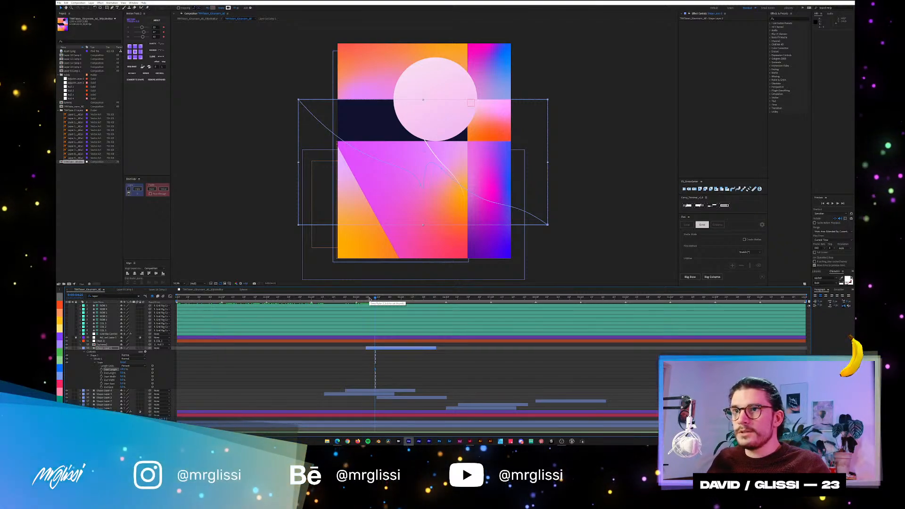
mouse_move(370, 298)
left_mouse_down()
mouse_move(397, 299)
mouse_move(387, 304)
left_mouse_up()
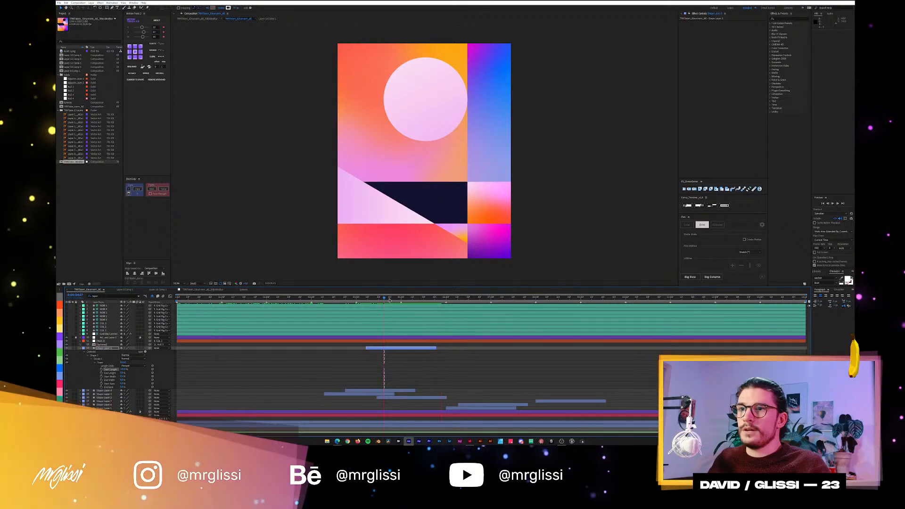
left_click(403, 299)
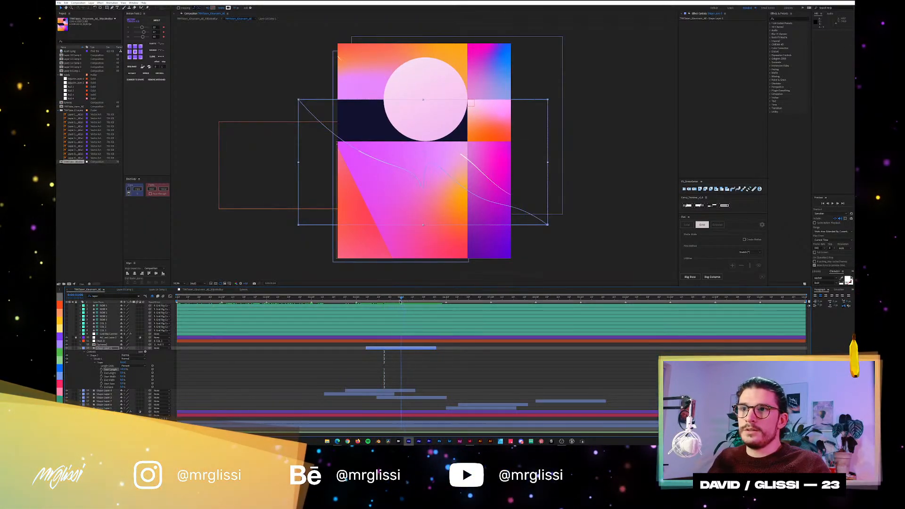
Scrub Shape Layer 5's line back from around 5 seconds and show only the layer's keyframed properties.
left_click(400, 300)
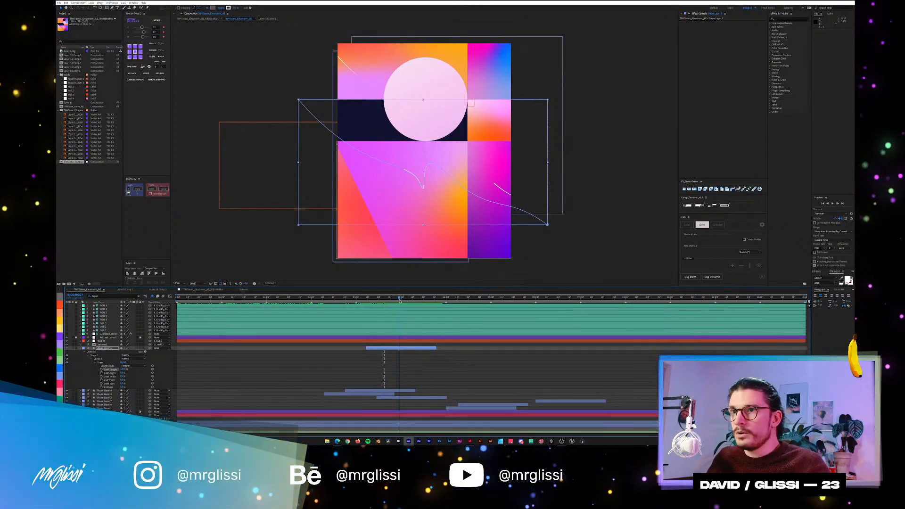
left_click(396, 300)
mouse_move(396, 302)
left_mouse_down()
mouse_move(406, 302)
mouse_move(394, 303)
left_mouse_up()
key("u")
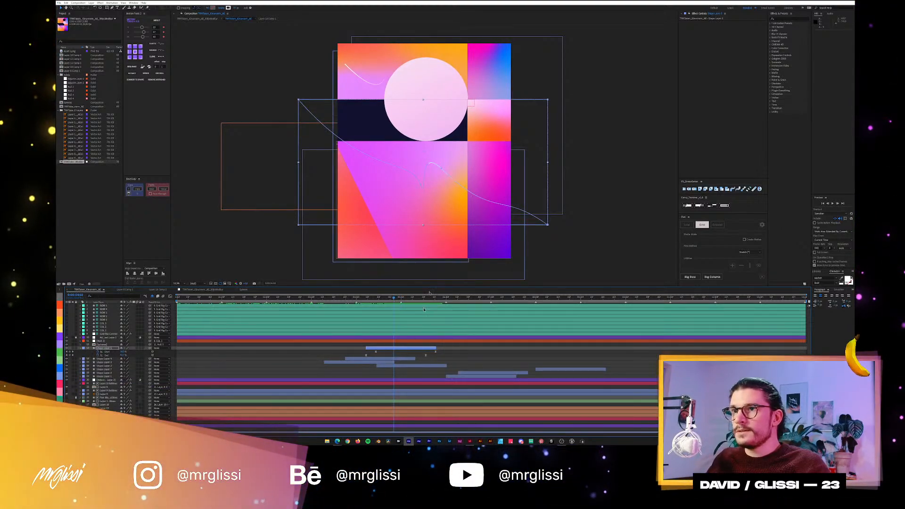
Draw a curved path across the poster with the Pen tool on the shape layer just below Shape Layer 5.
left_click(401, 359)
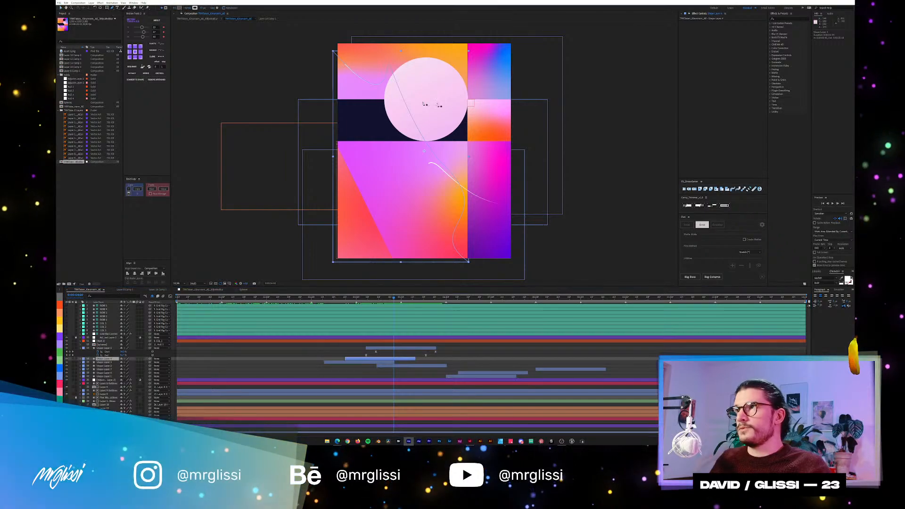
key("super")
key("super")
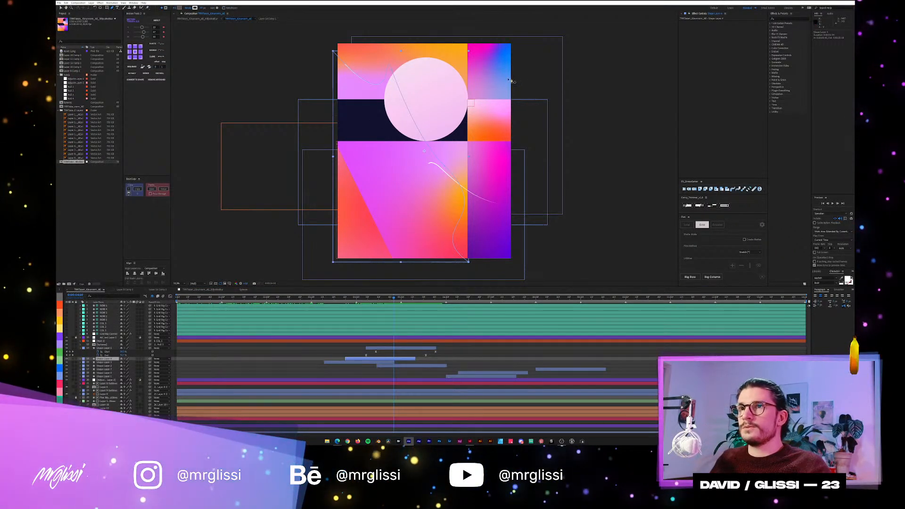
left_click_drag(523, 81, 495, 70)
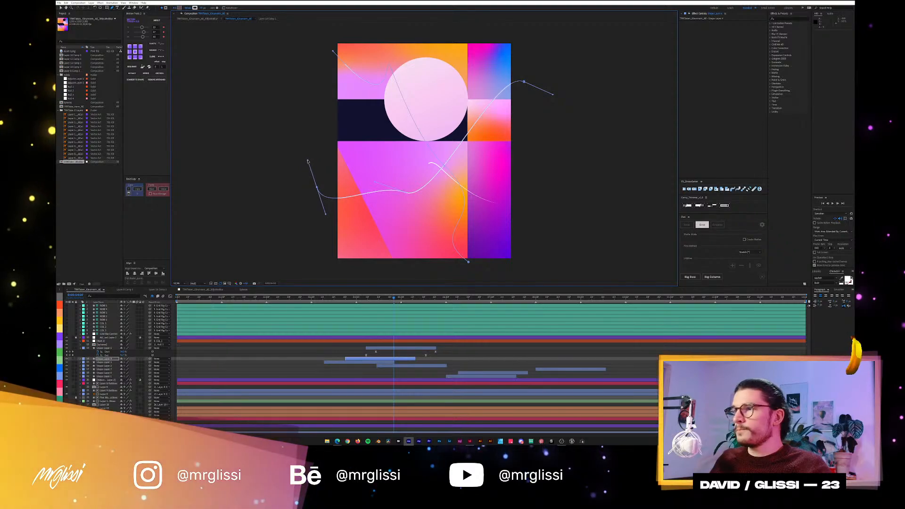
left_click(61, 7)
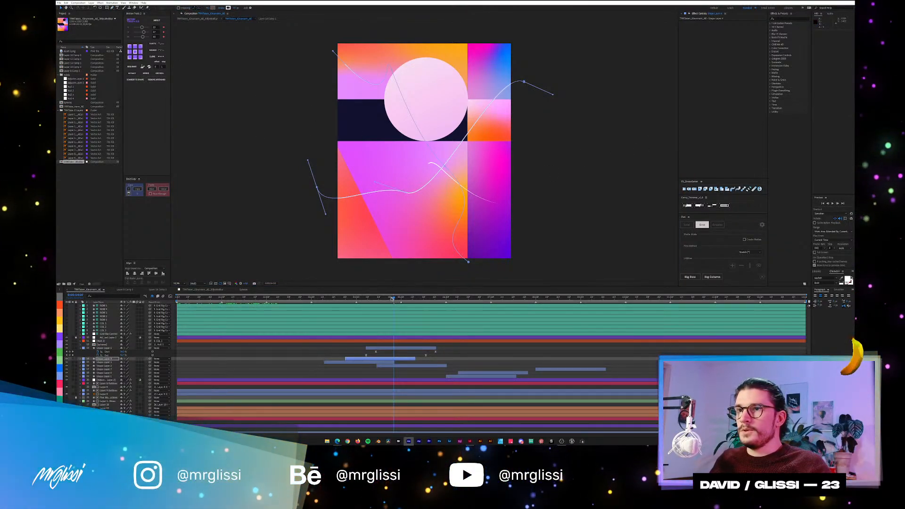
Scrub the animation of the newly drawn curve, check the layer's keyframes and undo the drawn path.
mouse_move(392, 298)
left_mouse_down()
mouse_move(361, 301)
mouse_move(412, 305)
mouse_move(400, 305)
left_mouse_up()
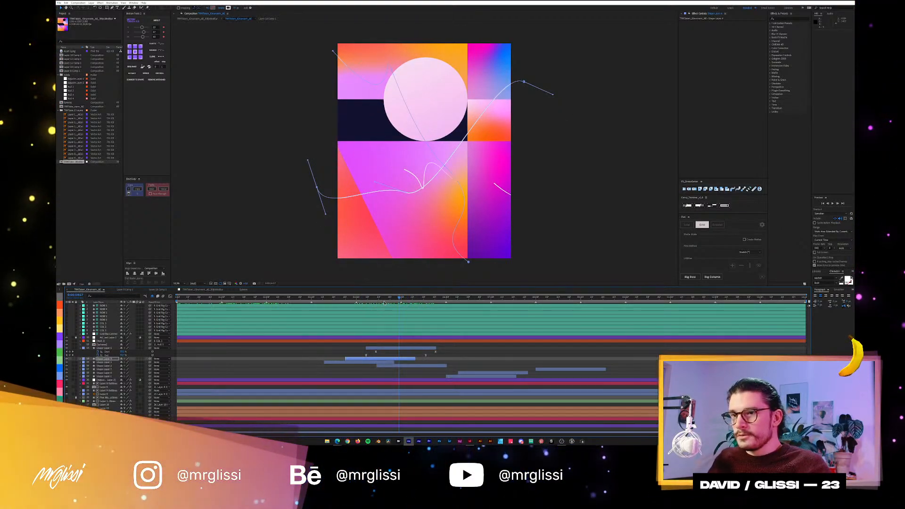
key("u")
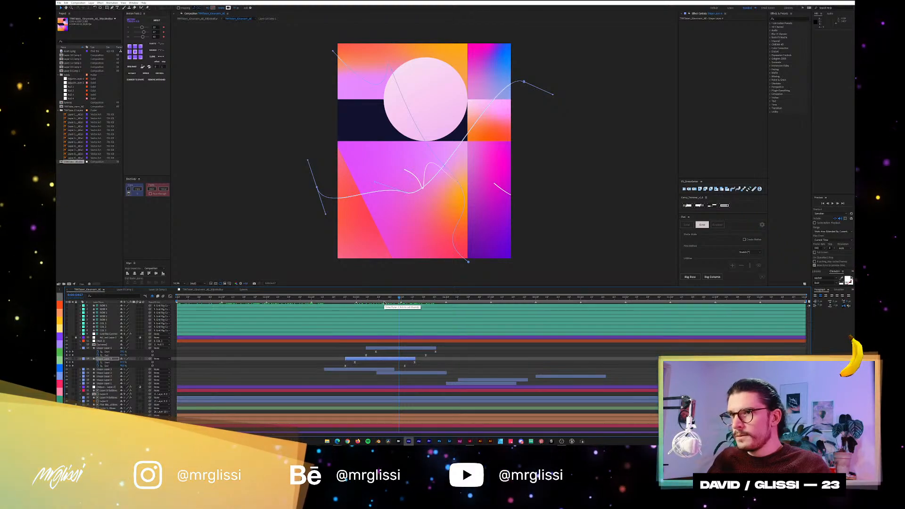
key("u")
key("ctrl+z")
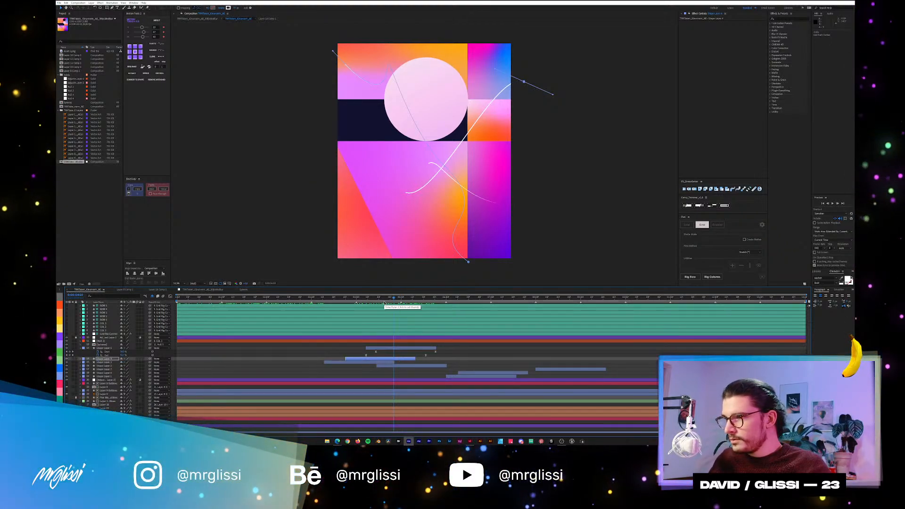
key("ctrl+z")
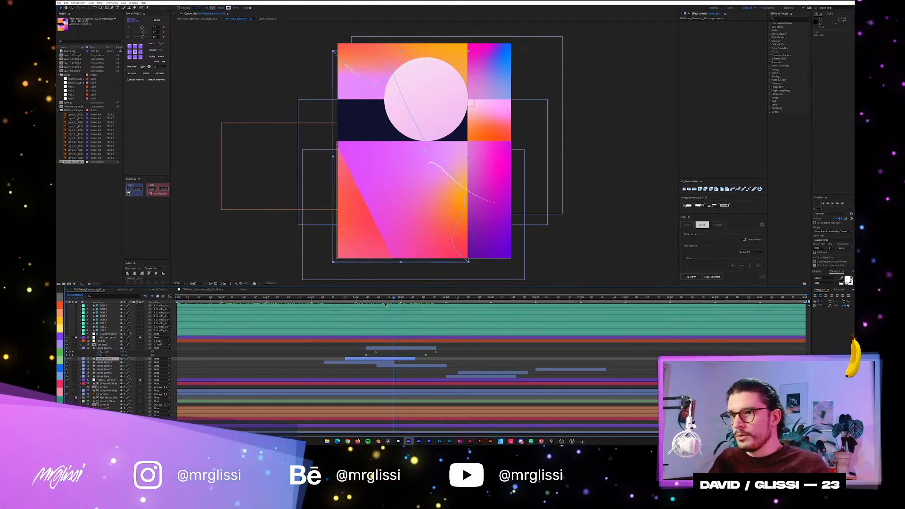
Scrub and play the poster animation between about 4 and 5 seconds to examine how the lines move.
left_click_drag(385, 299, 359, 308)
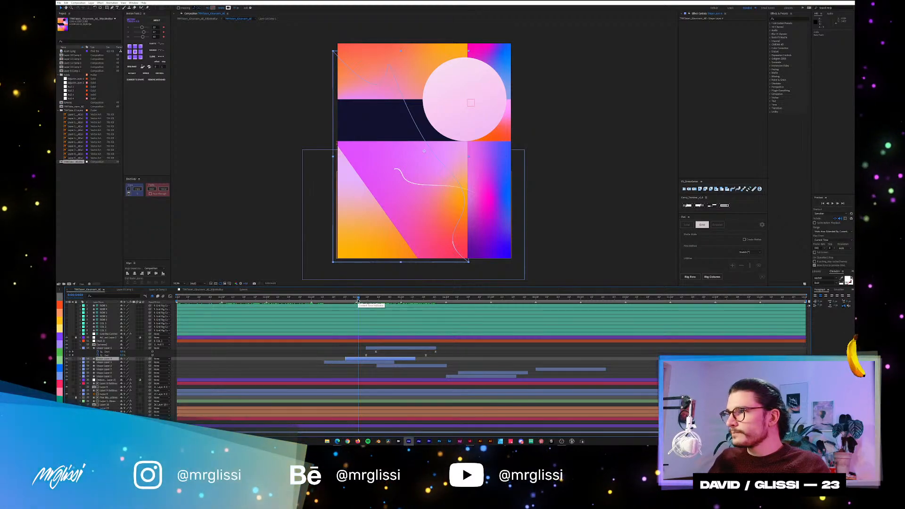
mouse_move(357, 300)
left_mouse_down()
mouse_move(347, 301)
mouse_move(382, 304)
mouse_move(371, 304)
left_mouse_up()
key("space")
key("space")
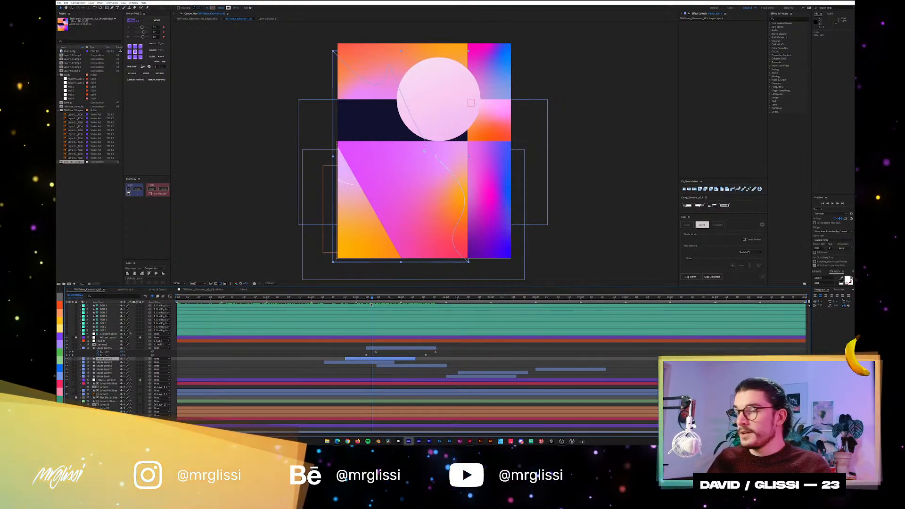
mouse_move(368, 304)
left_mouse_down()
mouse_move(354, 303)
mouse_move(428, 305)
mouse_move(379, 303)
mouse_move(412, 304)
left_mouse_up()
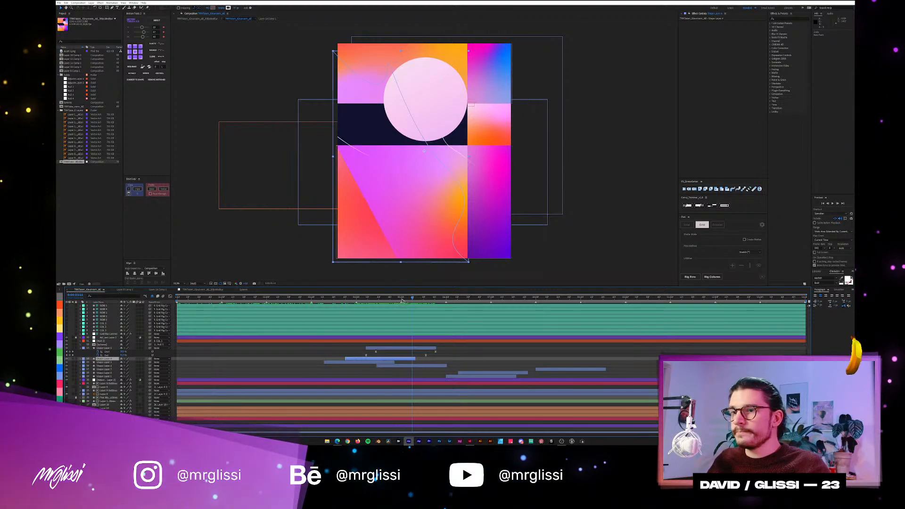
Deselect the layer, reveal and collapse all layers' keyframes, and scrub through to about 8 seconds to examine the lines.
left_click(426, 371)
key("u")
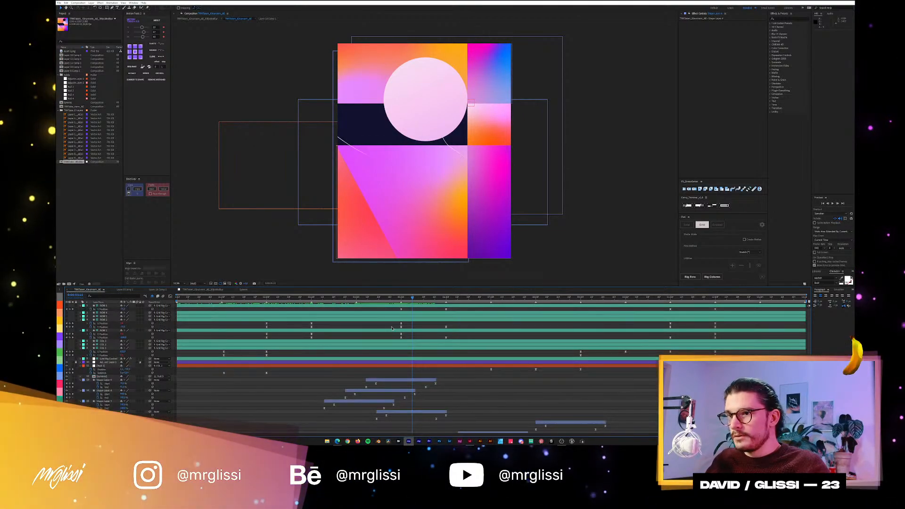
key("u")
left_click(363, 298)
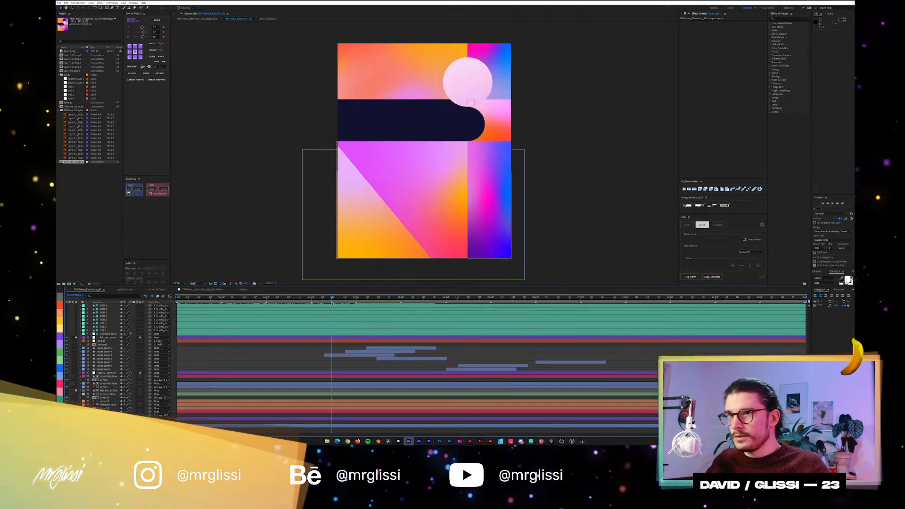
left_click_drag(370, 303, 548, 352)
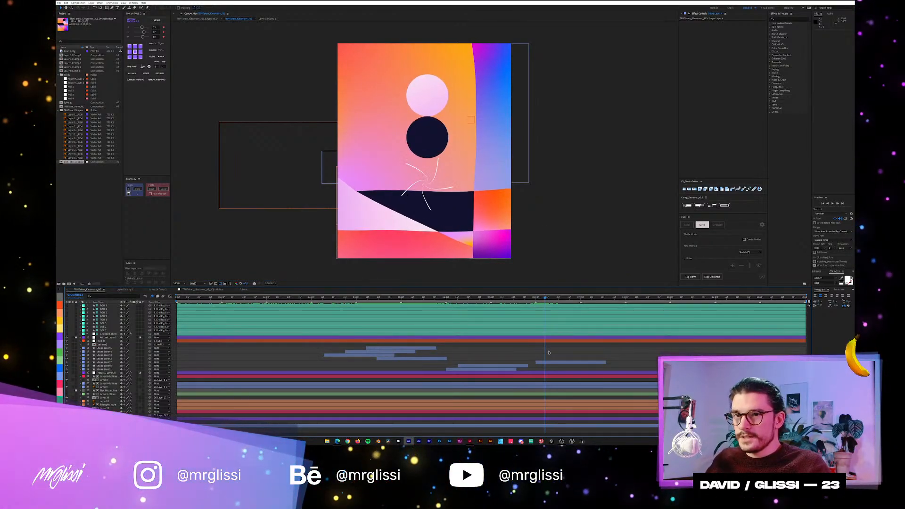
Select the radiating lines' shape layer that starts at about 8 seconds and reveal its trim keyframes, then collapse it.
left_click(556, 361)
key("u")
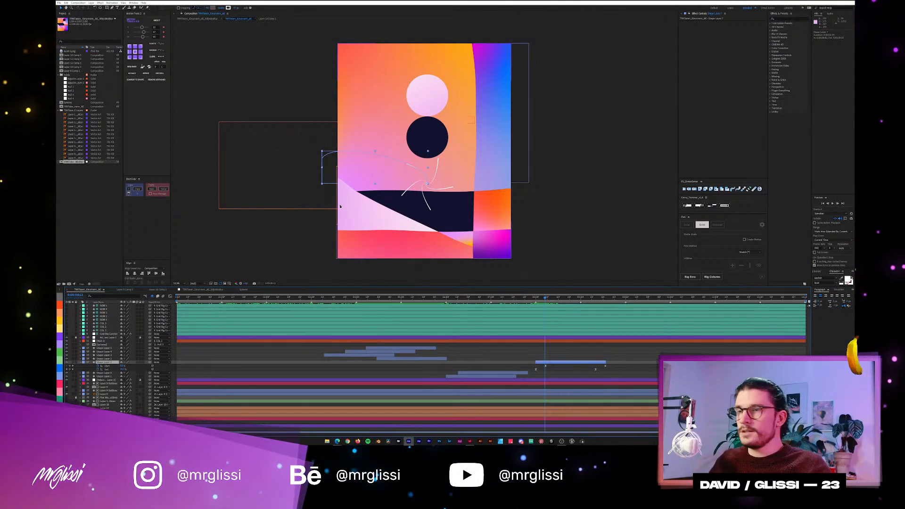
left_click(94, 362)
key("u")
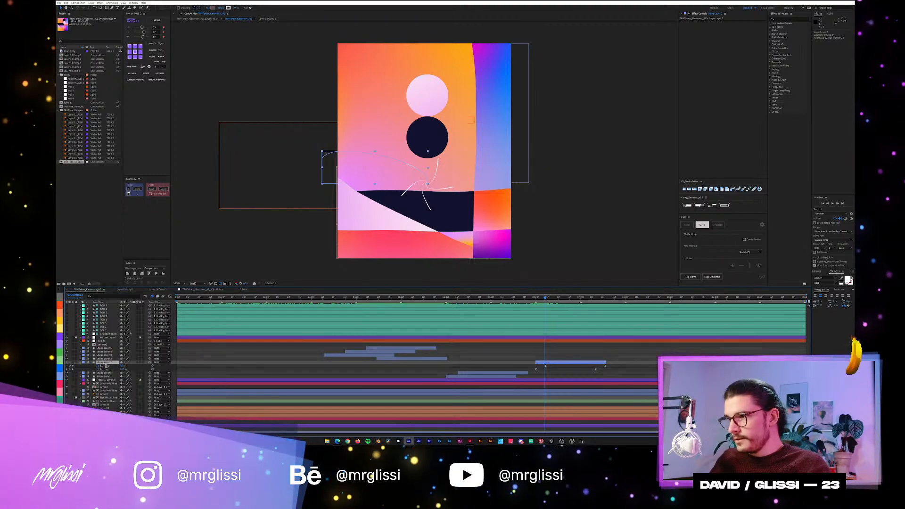
left_click(81, 363)
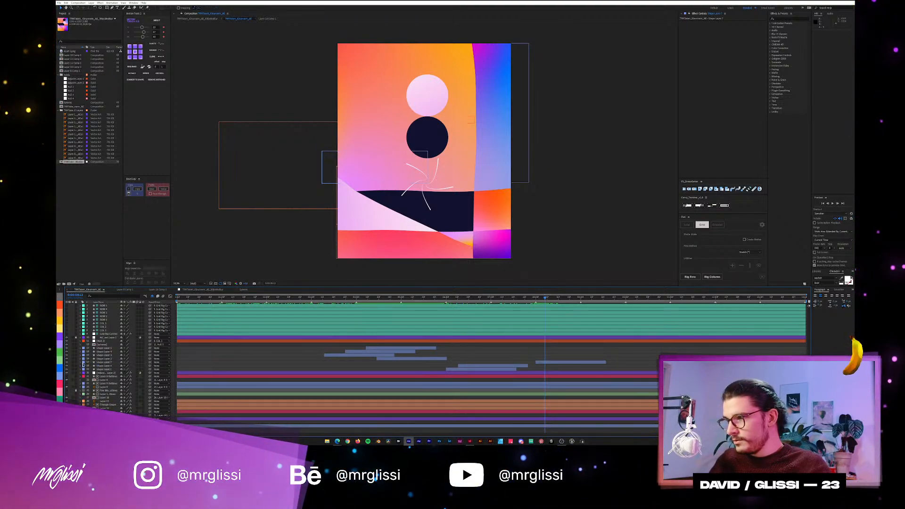
Expand the radiating lines layer's contents, show the shape operators that can be added, and open the Repeater and its Transform settings.
left_click(81, 363)
left_click(79, 363)
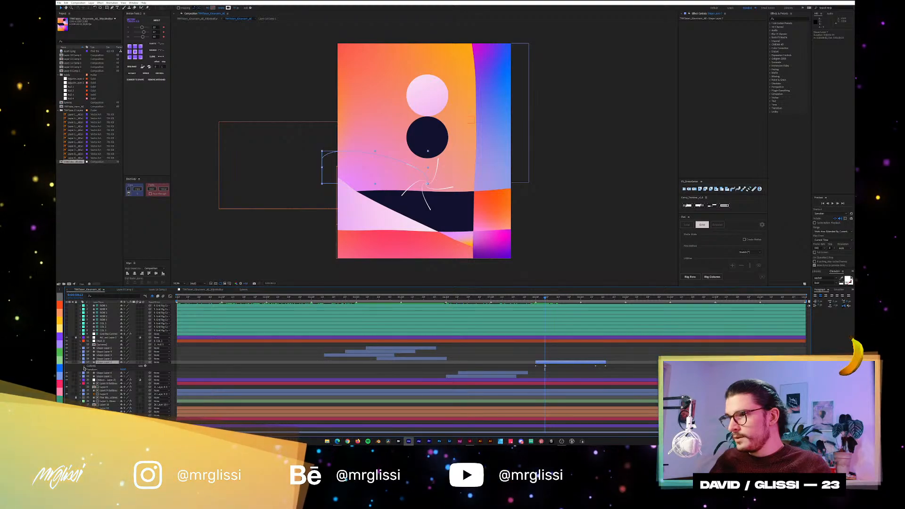
left_click(84, 367)
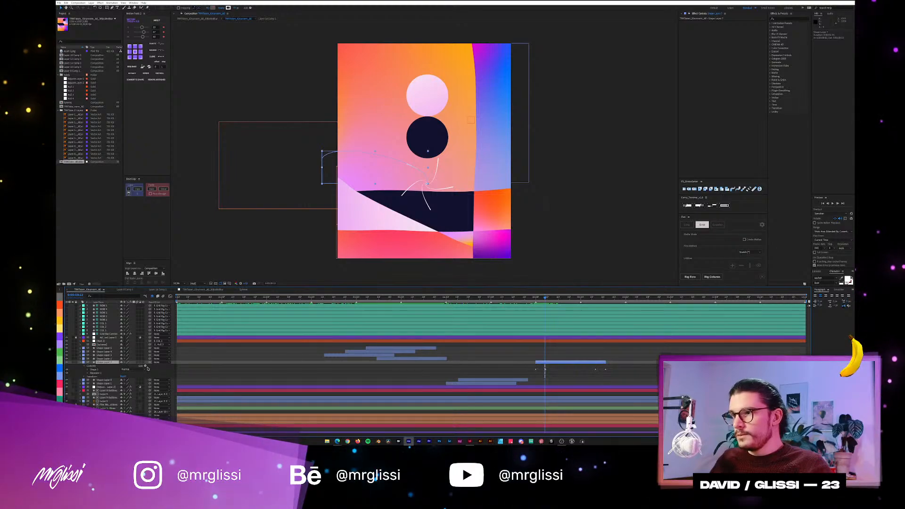
left_click(145, 366)
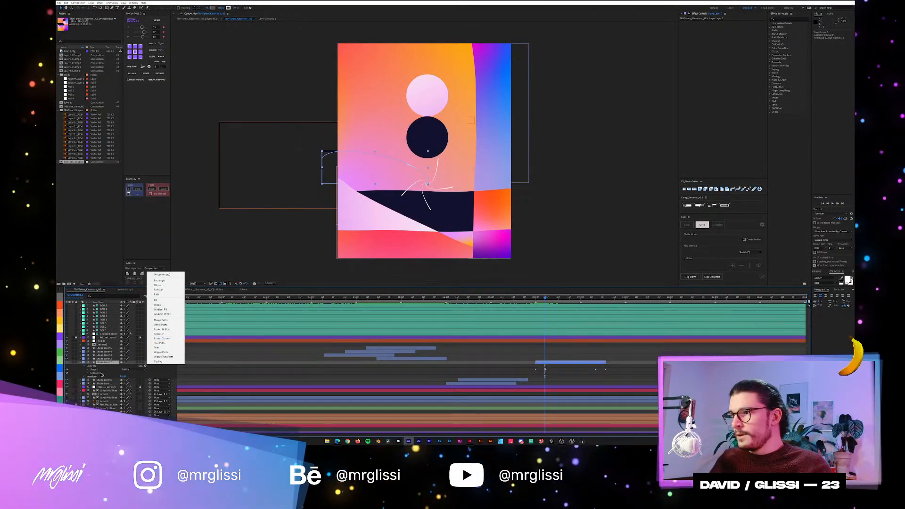
left_click(99, 371)
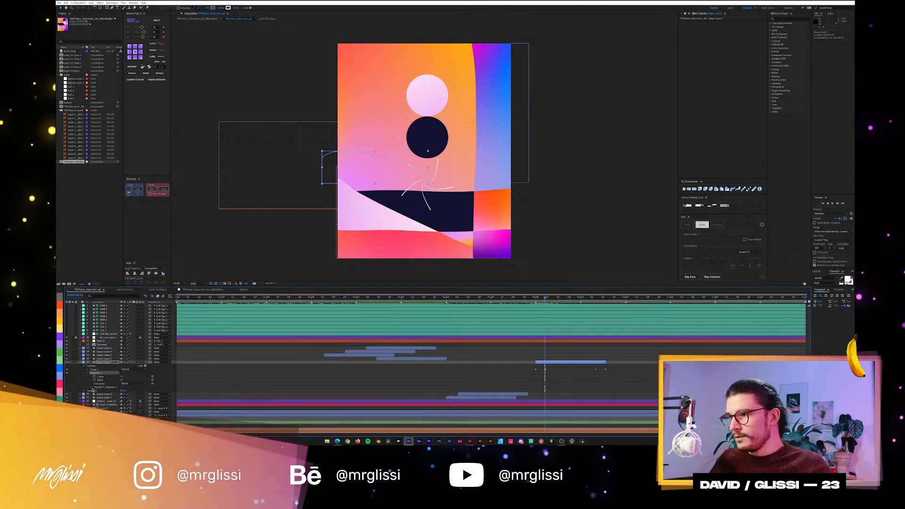
left_click(92, 388)
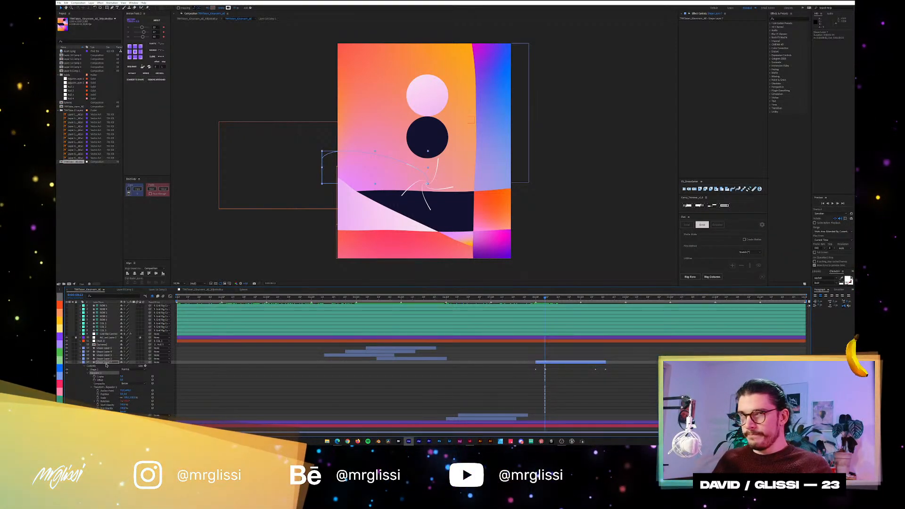
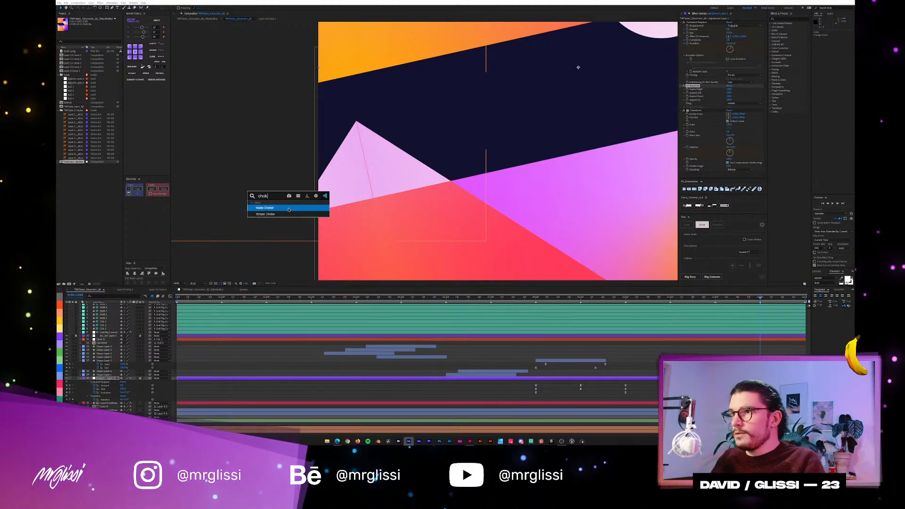
Try the Simple Choker effect above and below Transform on the adjustment layer, and remove it.
left_click(287, 214)
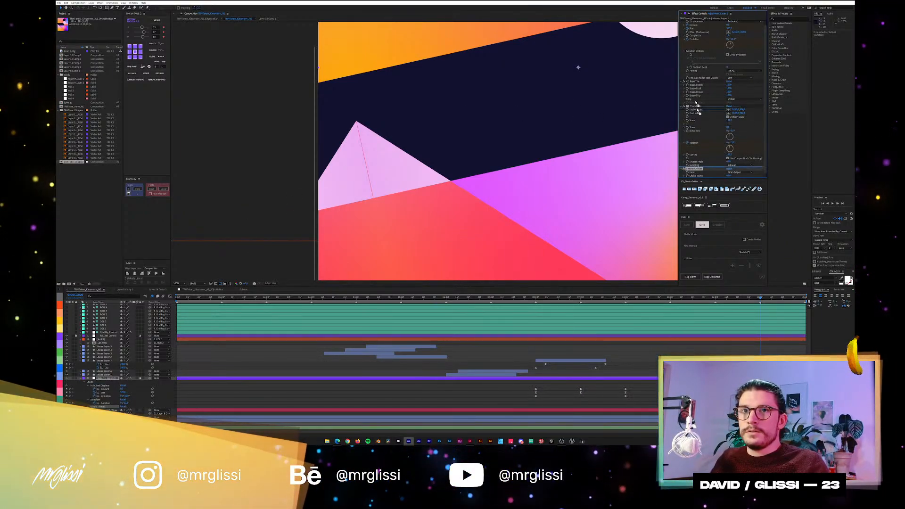
mouse_move(696, 103)
left_mouse_down()
mouse_move(694, 81)
mouse_move(740, 88)
mouse_move(710, 98)
left_mouse_up()
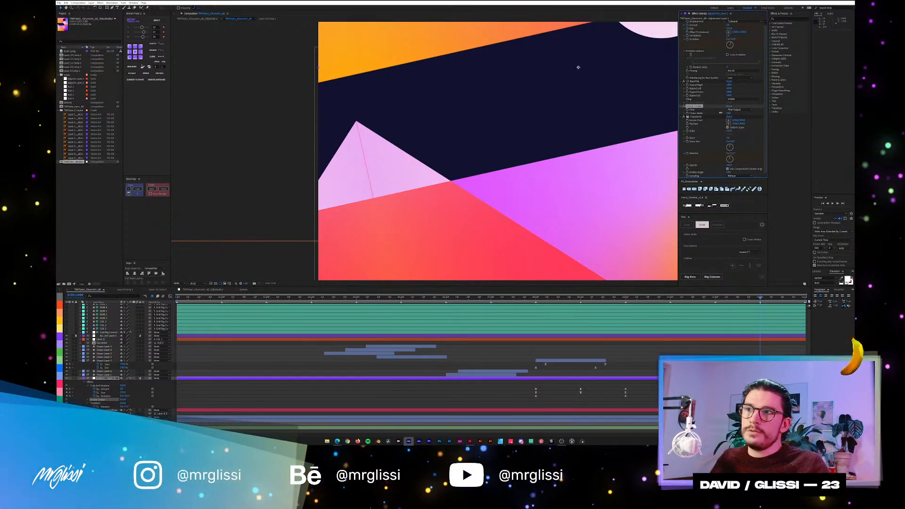
left_click_drag(714, 112, 706, 113)
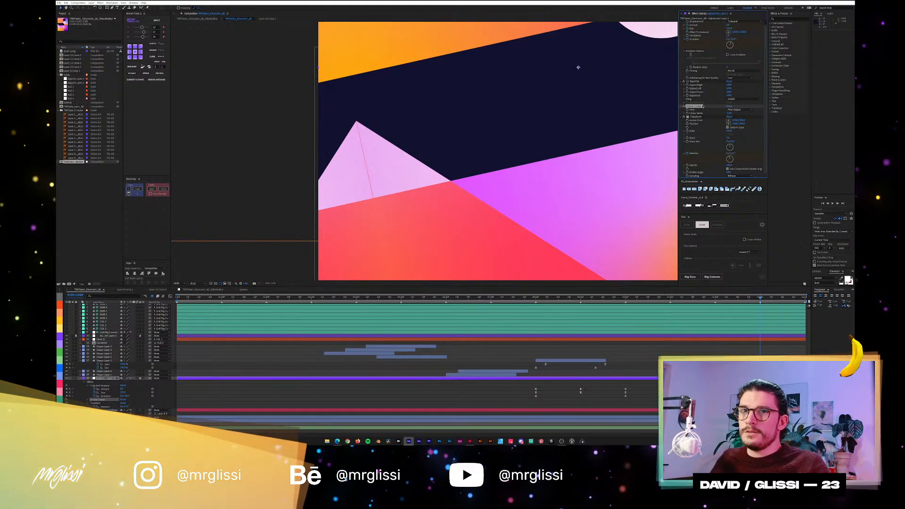
left_click_drag(703, 107, 711, 177)
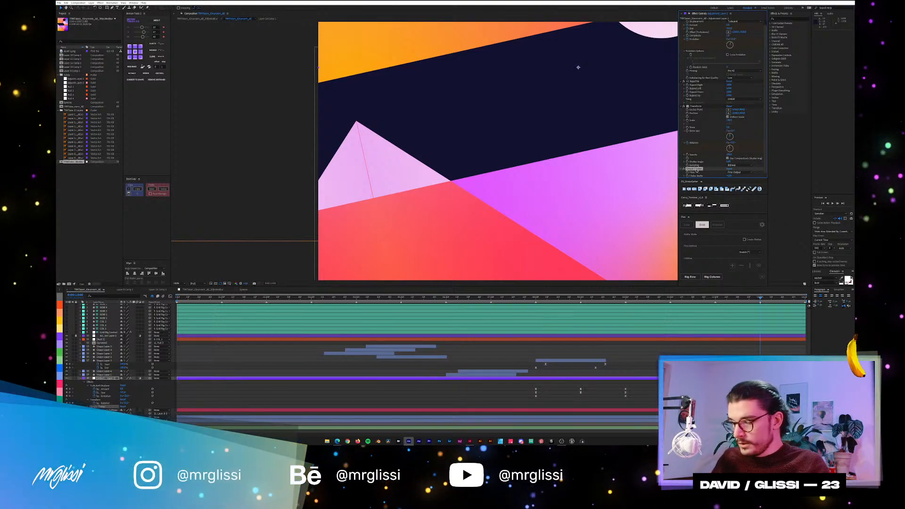
key("x")
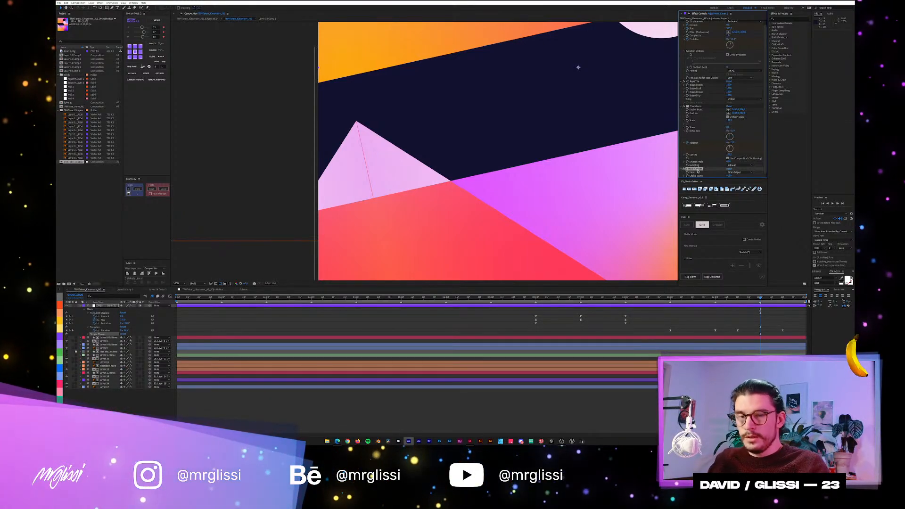
key("Delete")
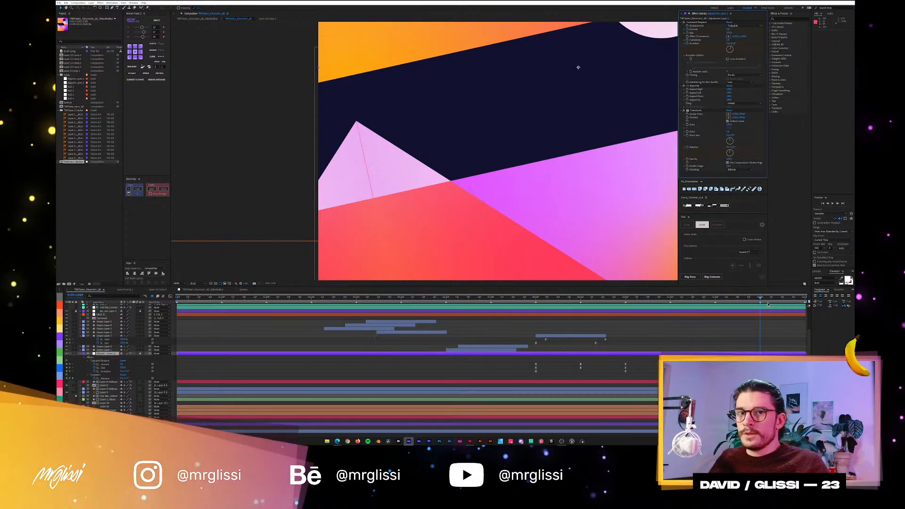
Scrub toward the end of the poster animation and examine the shape edges up close and in the full frame.
left_click_drag(757, 298, 784, 298)
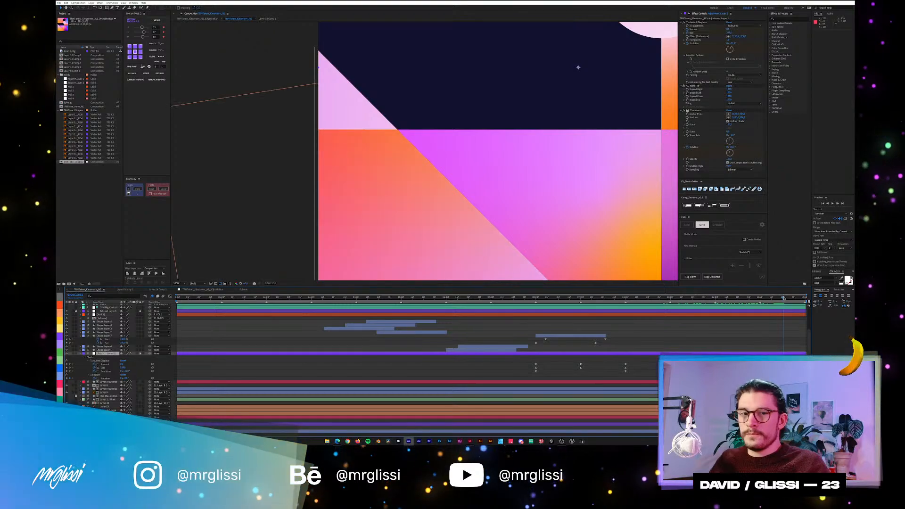
scroll(302, 81, "up", 2)
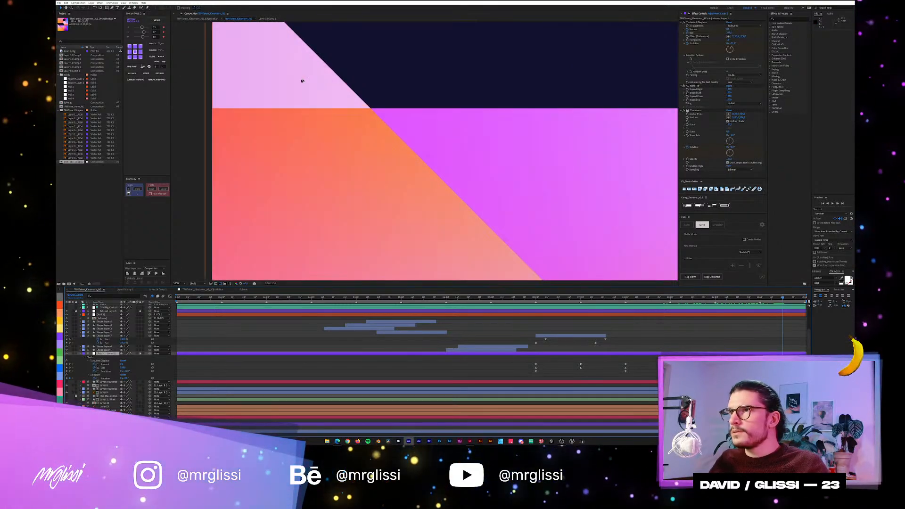
scroll(302, 80, "down", 2)
scroll(446, 195, "up", 2)
left_click_drag(451, 127, 412, 157)
scroll(413, 169, "down", 2)
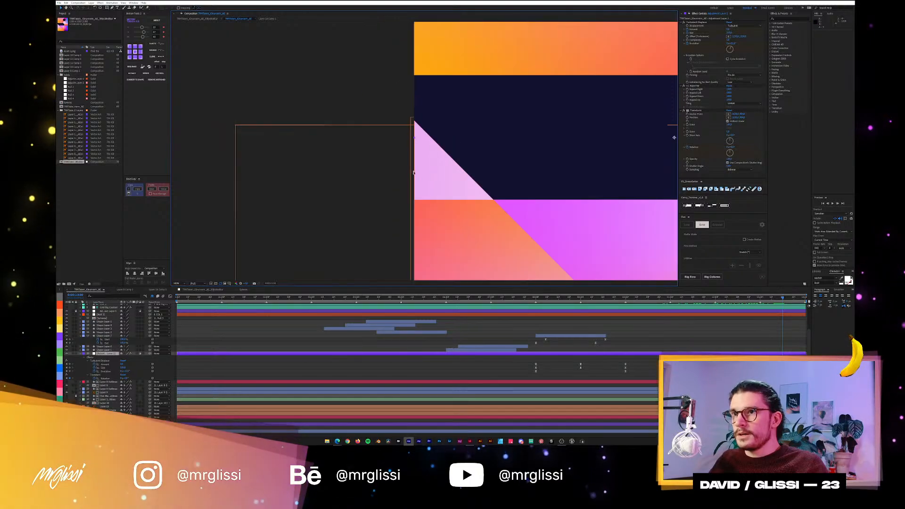
left_click_drag(440, 204, 397, 178)
scroll(401, 177, "down", 1)
left_click_drag(477, 176, 401, 183)
scroll(427, 206, "down", 1)
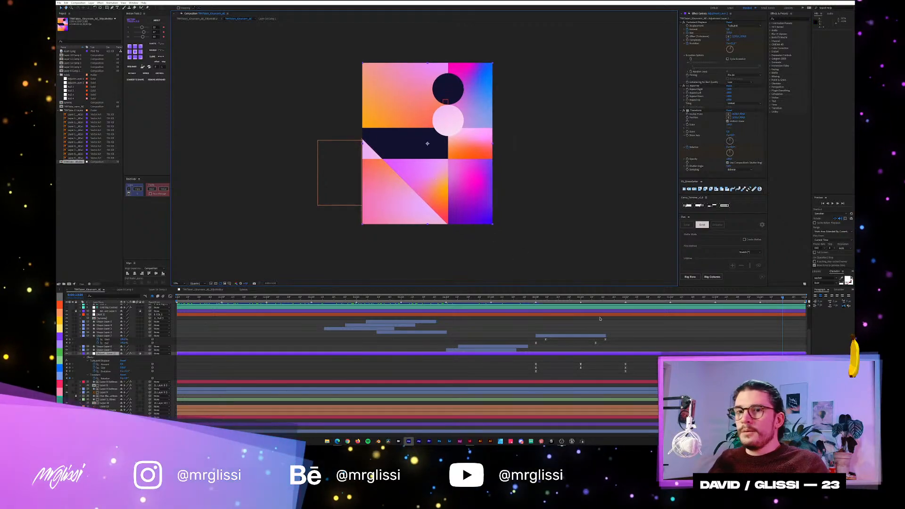
Examine the wavy distortion and the rotated shapes at different times, and scrub back near the start with the whole poster in view.
left_click(589, 297)
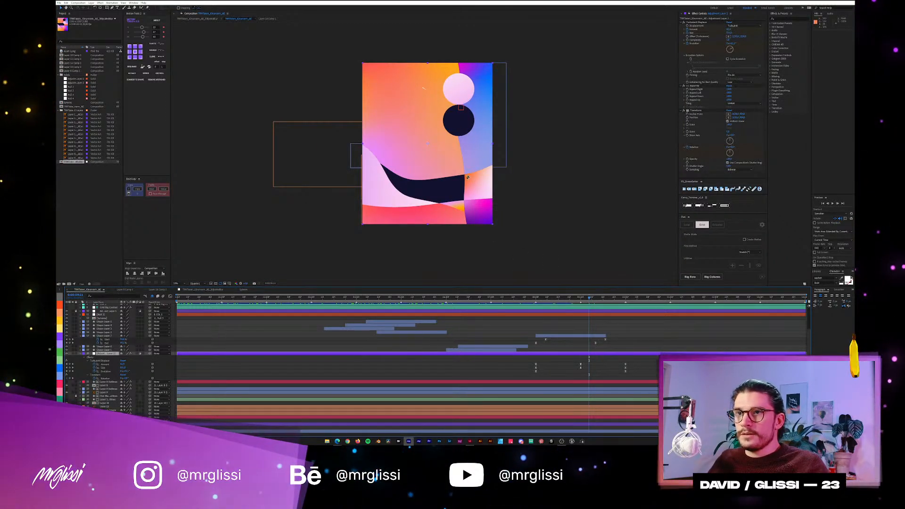
scroll(487, 187, "up", 2)
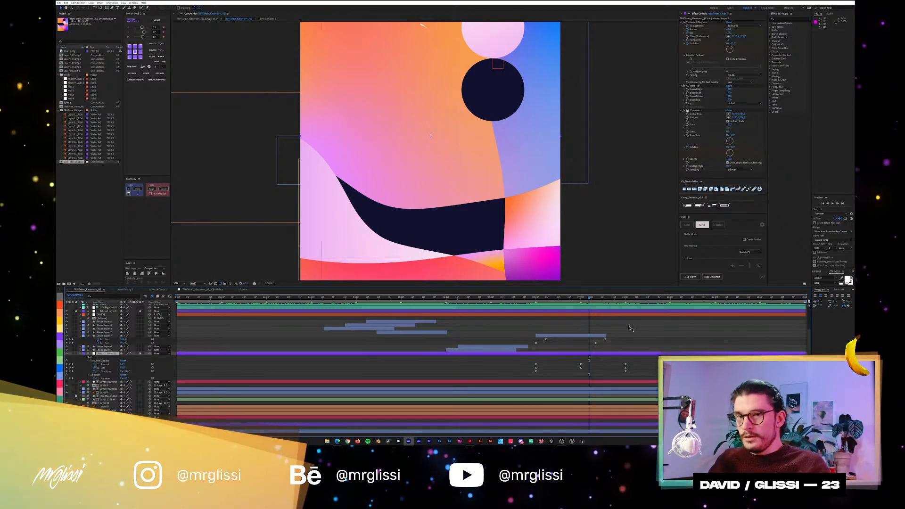
left_click_drag(589, 297, 724, 297)
left_click(177, 284)
left_click(182, 291)
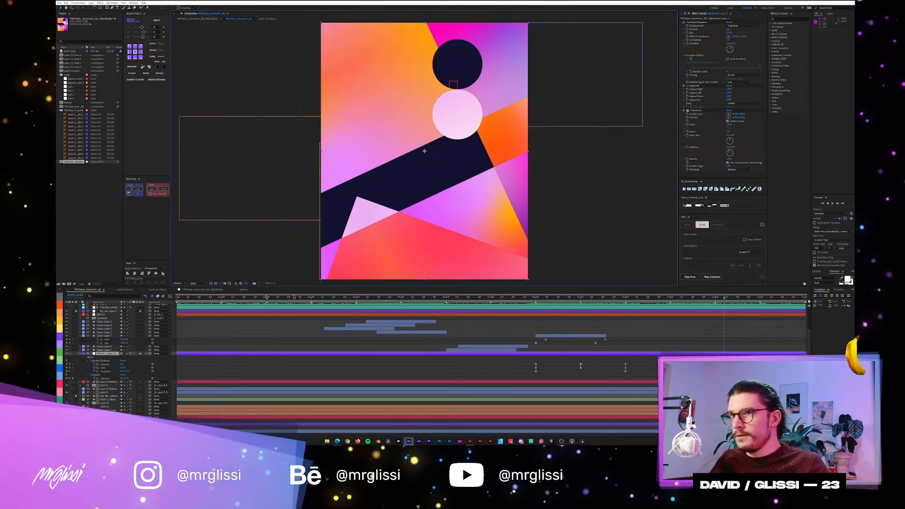
left_click_drag(730, 298, 200, 316)
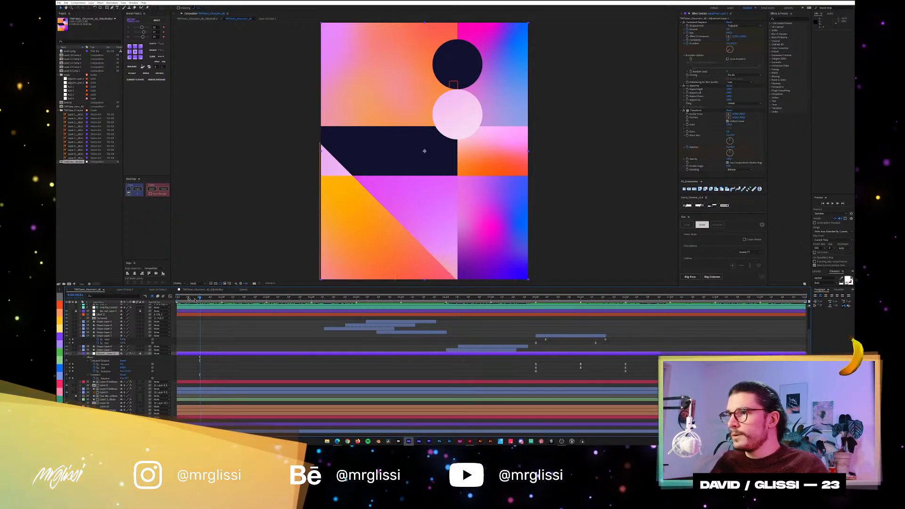
Select among the gradient layers, open the pink, orange and white gradient's precomp to inspect it, and return to the poster composition.
left_click(192, 394)
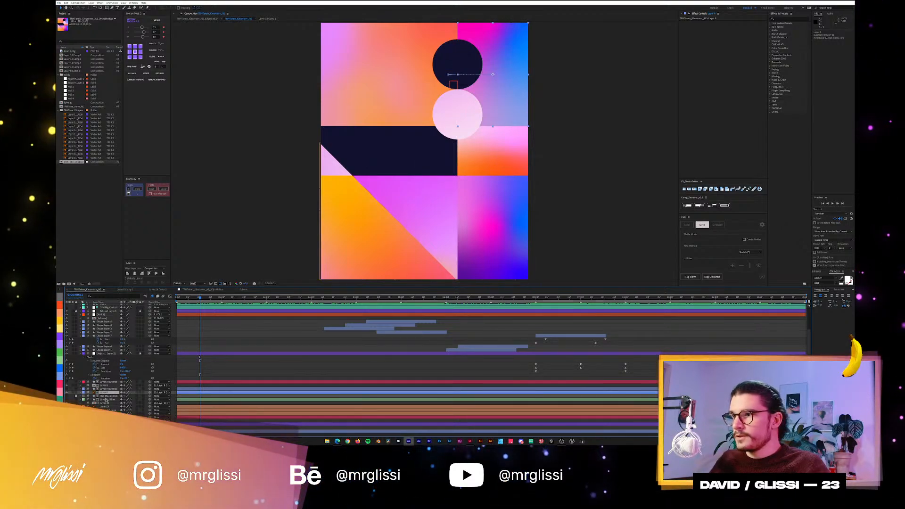
left_click(95, 403)
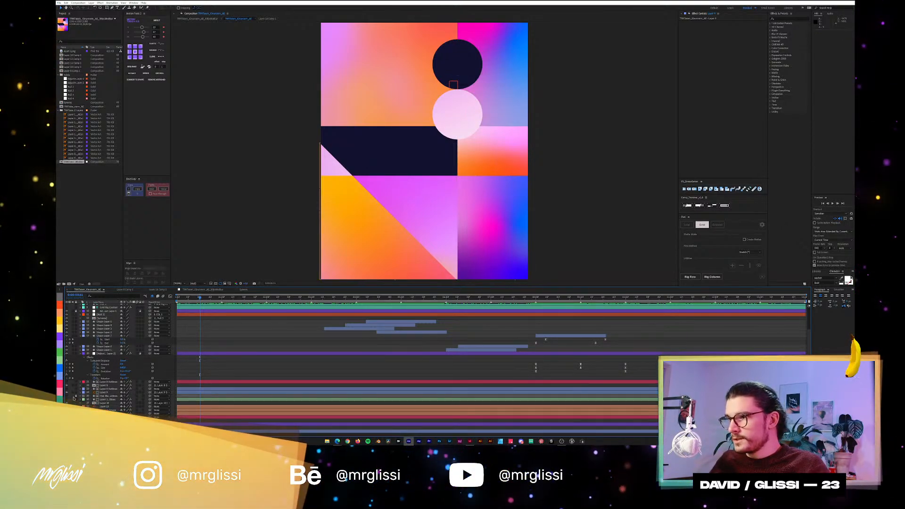
left_click(103, 395)
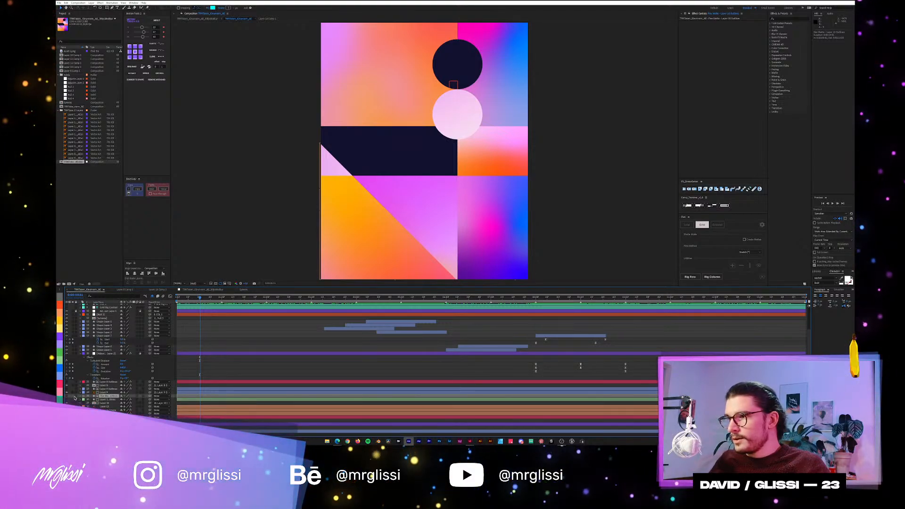
left_click(106, 389)
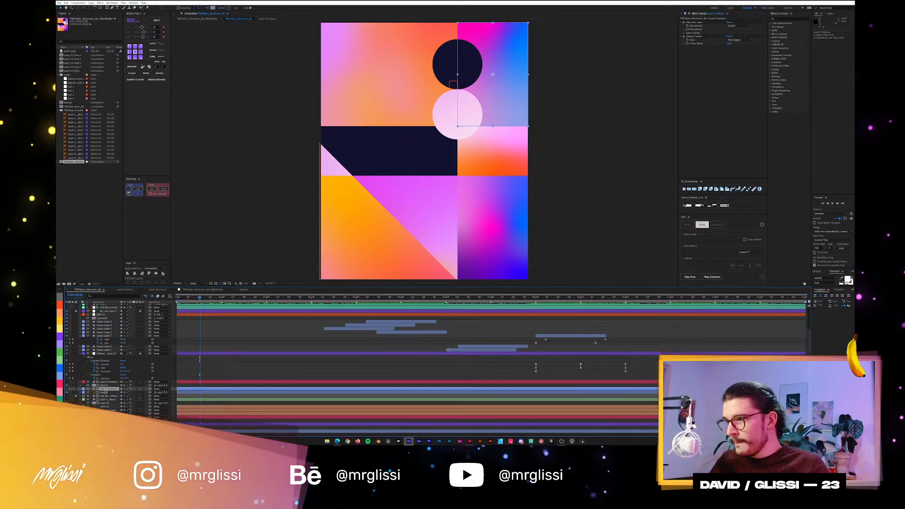
double_click(106, 387)
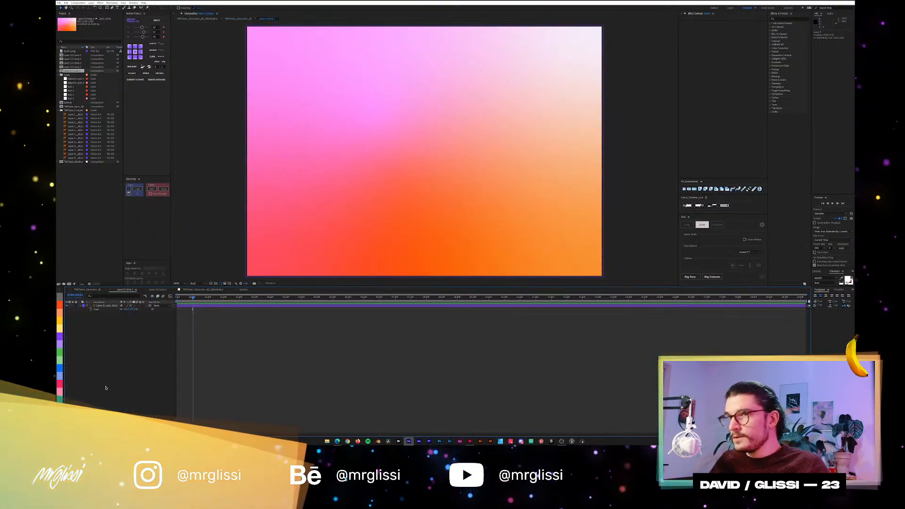
scroll(399, 156, "down", 1)
left_click_drag(193, 297, 278, 299)
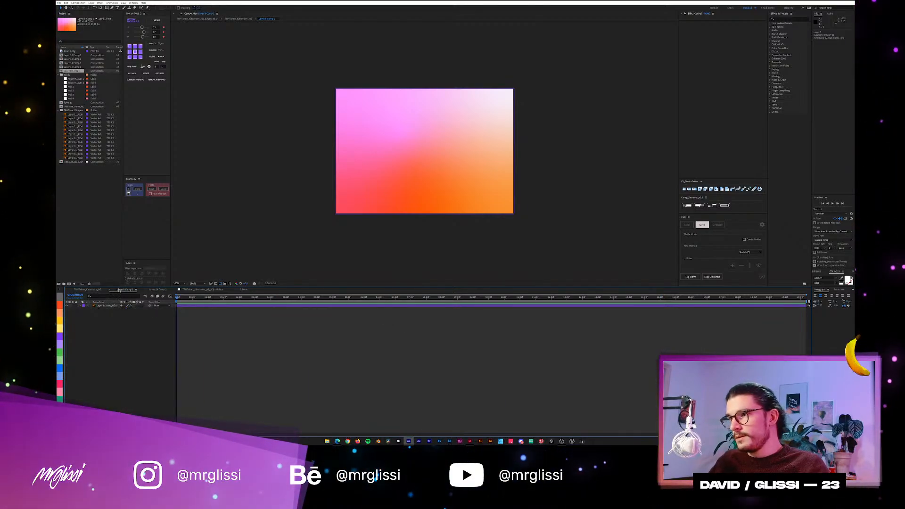
left_click(90, 289)
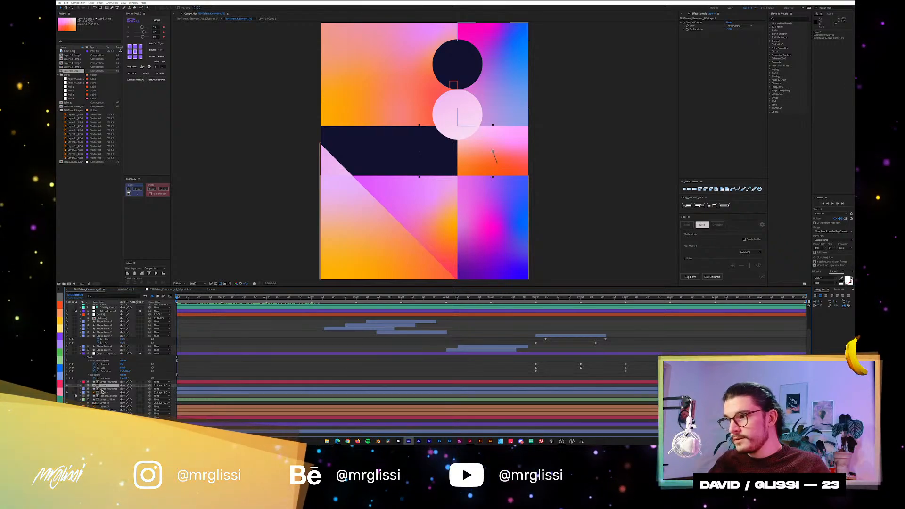
Open the precomp of the lilac, pink and yellow gradient behind the poster's lower area, then close it and return to the poster composition.
left_click(76, 396)
left_click(76, 396)
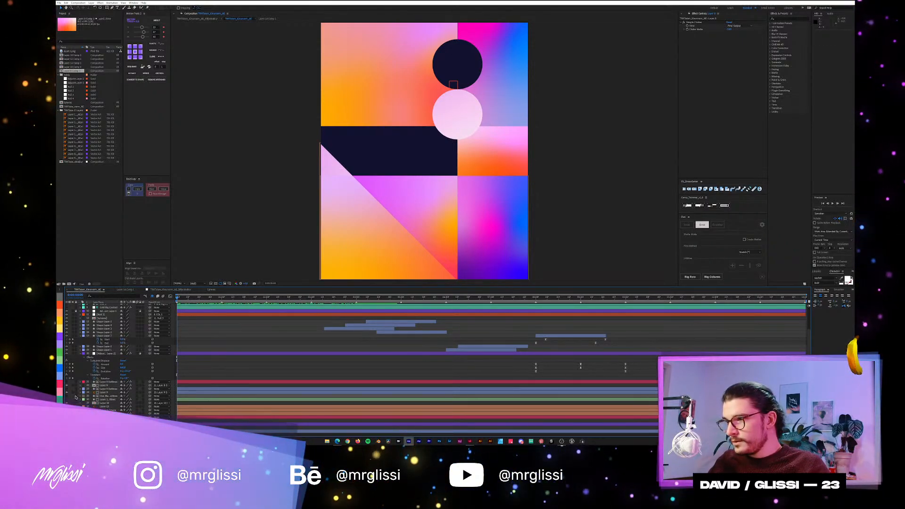
left_click(107, 413)
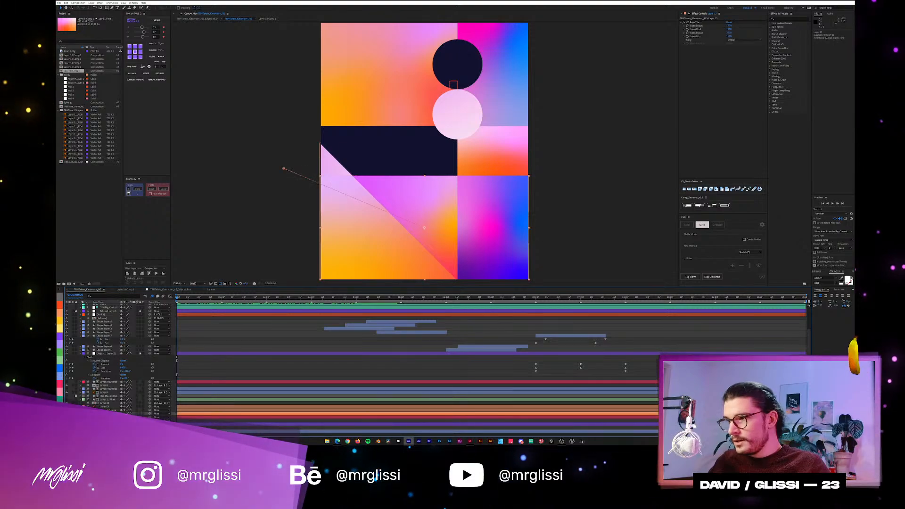
double_click(201, 415)
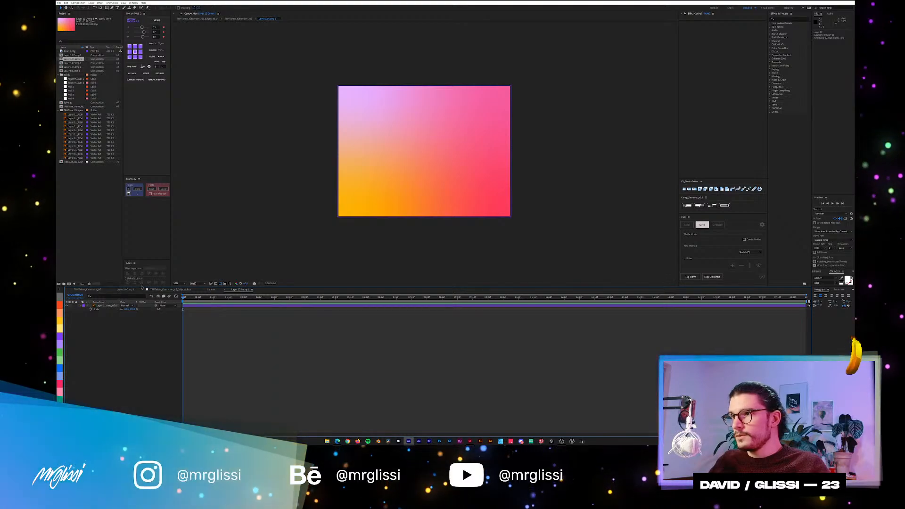
left_click(224, 291)
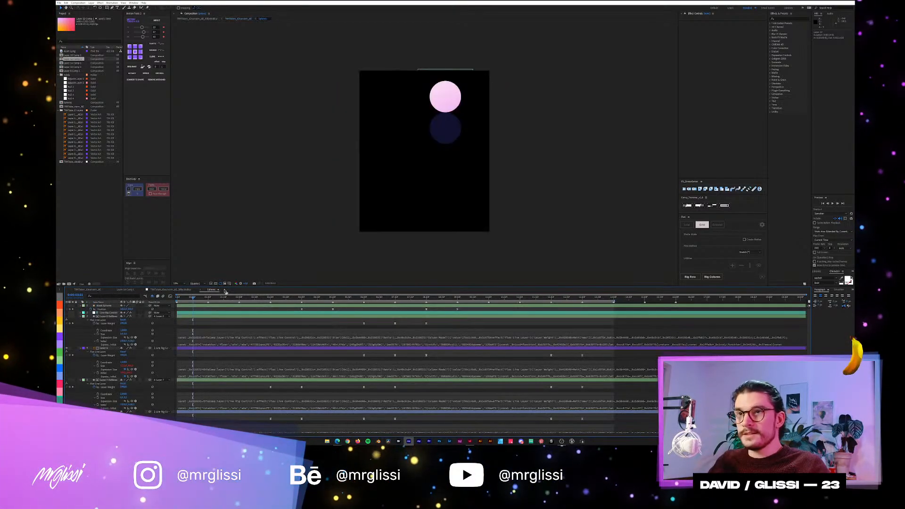
left_click(86, 291)
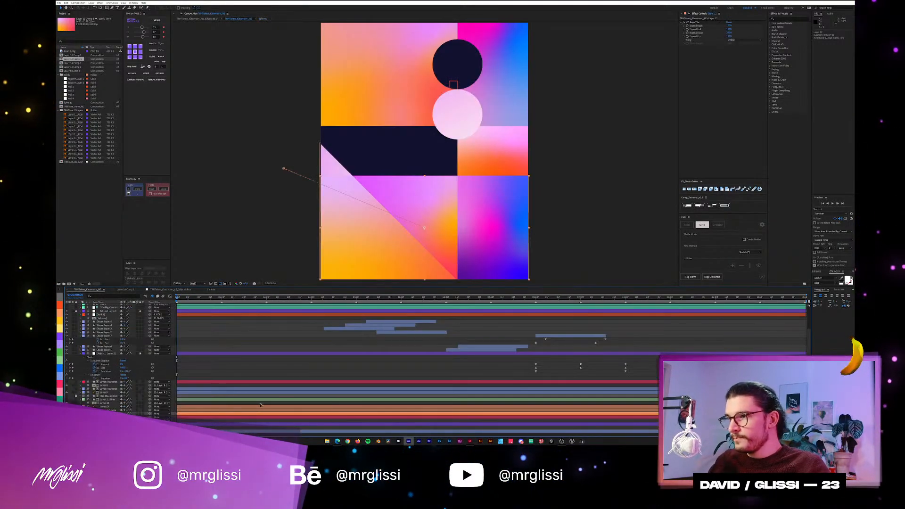
Open the precomp of the violet-to-orange gradient in the poster's lower area, then close it and return to the poster composition.
double_click(108, 417)
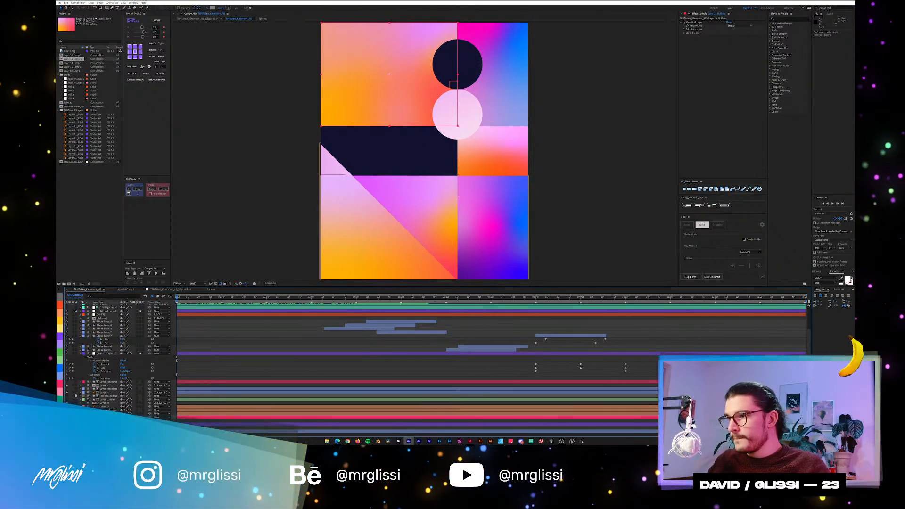
double_click(105, 427)
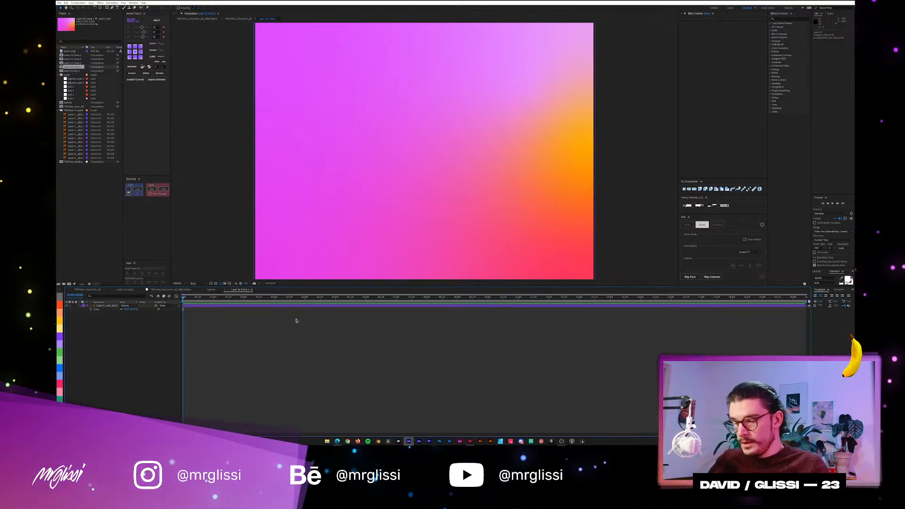
left_click(225, 291)
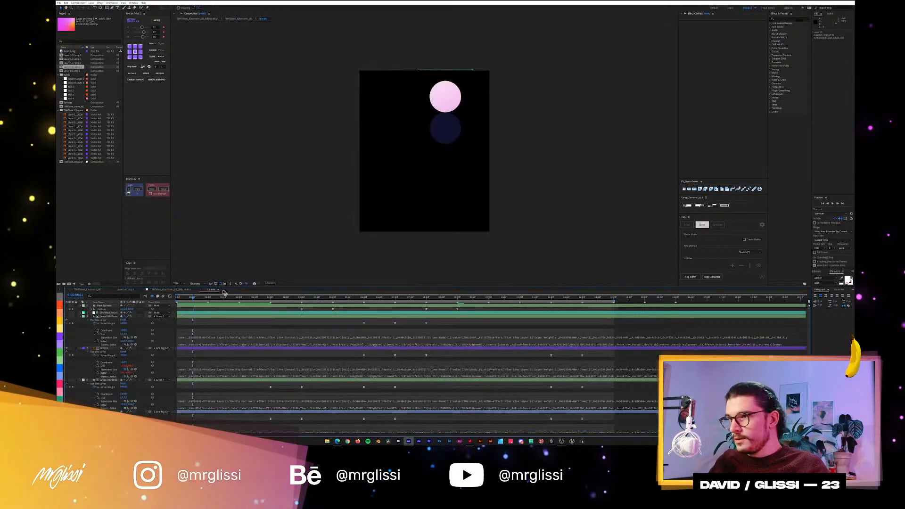
left_click(92, 290)
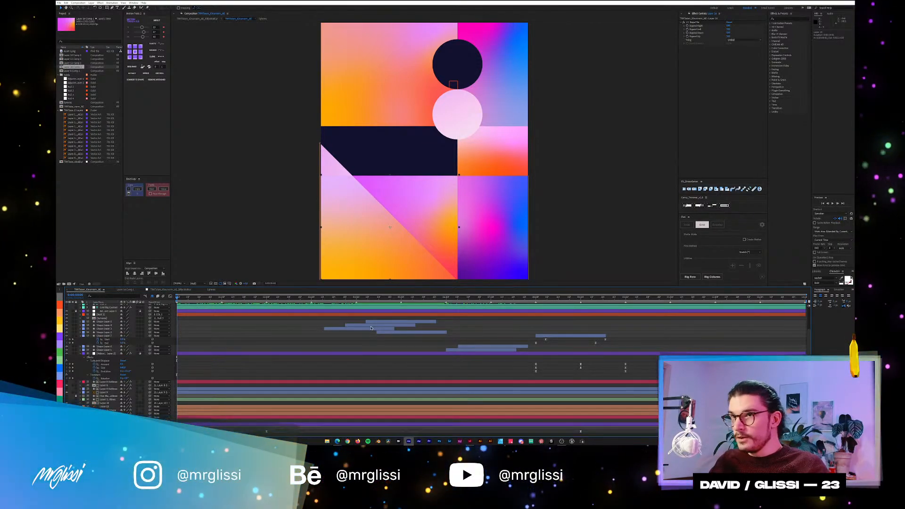
Scrub and play the poster animation from the start to examine how the gradients shift inside the shapes.
scroll(274, 387, "down", 1)
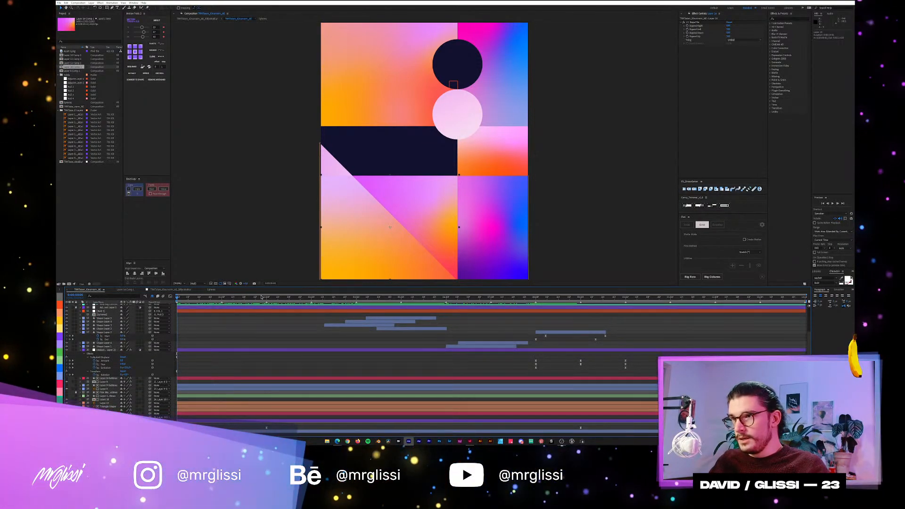
left_click_drag(274, 299, 494, 301)
key("space")
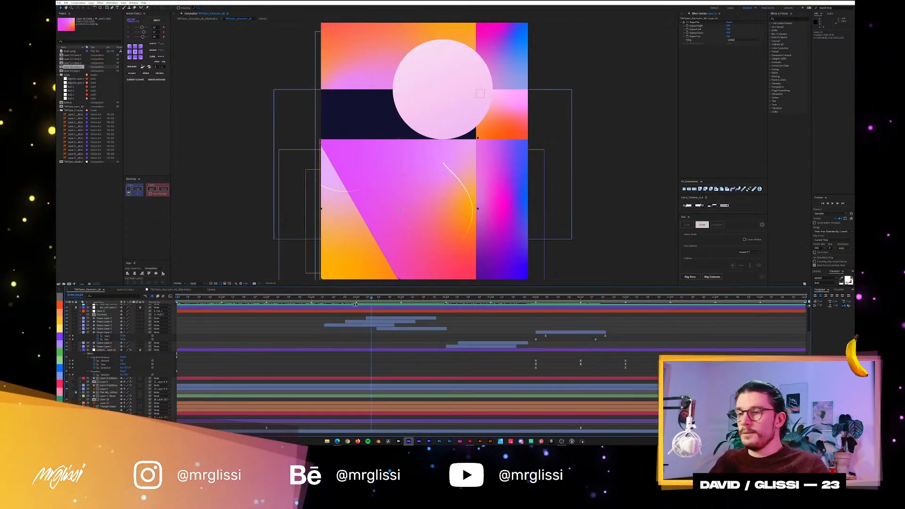
key("space")
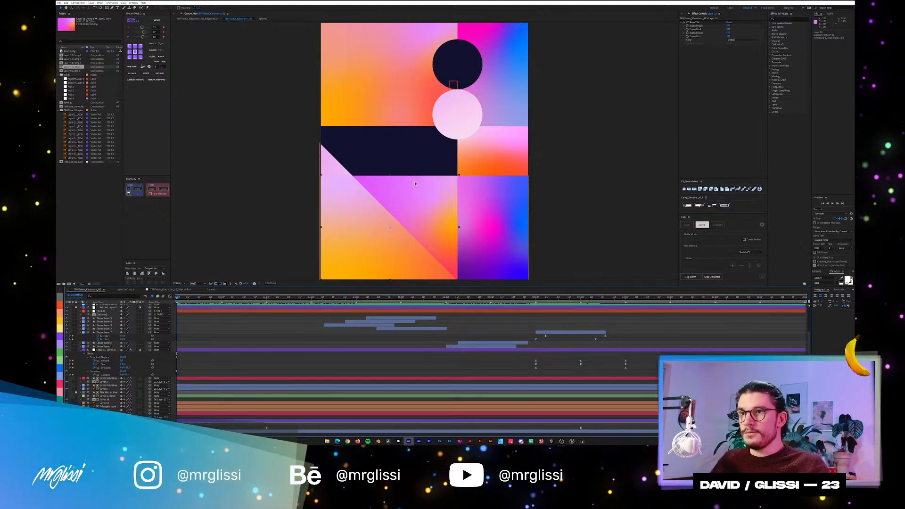
left_click(682, 25)
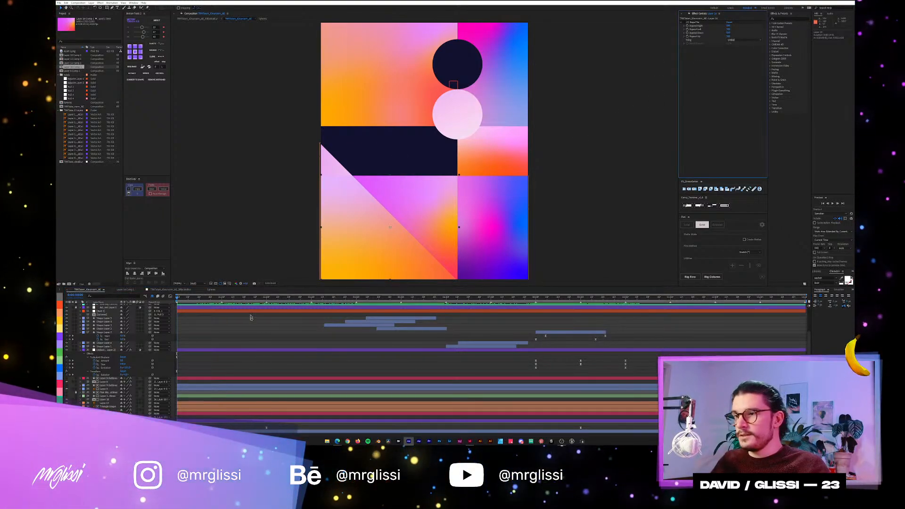
key("space")
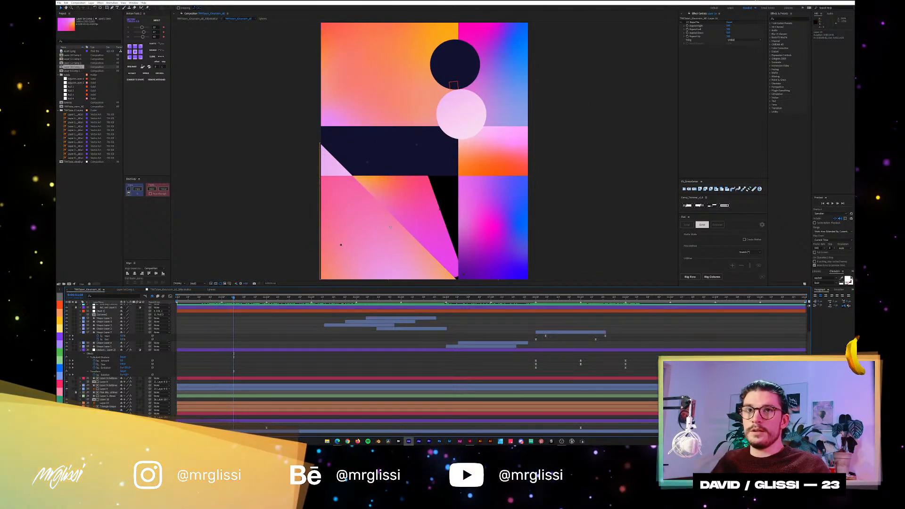
Scrub forward to where the colour bands distort and select among the layers to reach the small orange-and-pink rectangle.
left_click(684, 22)
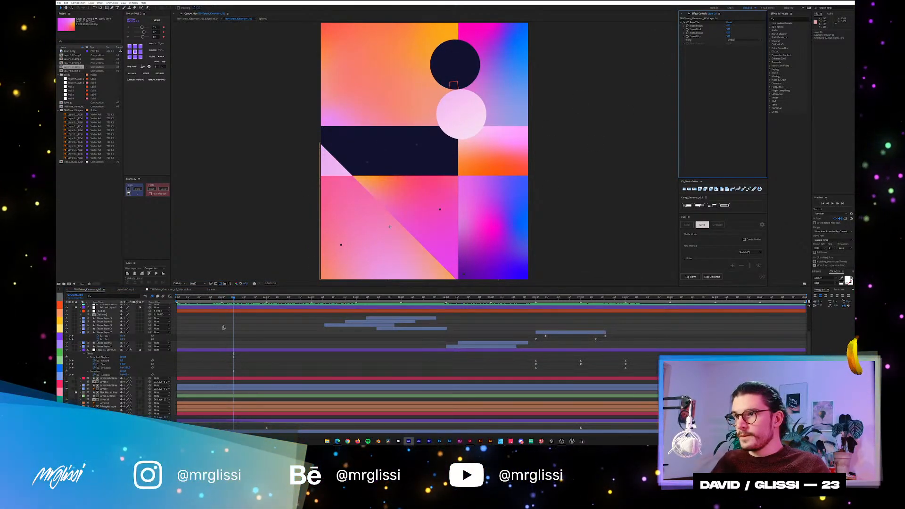
left_click_drag(234, 298, 447, 303)
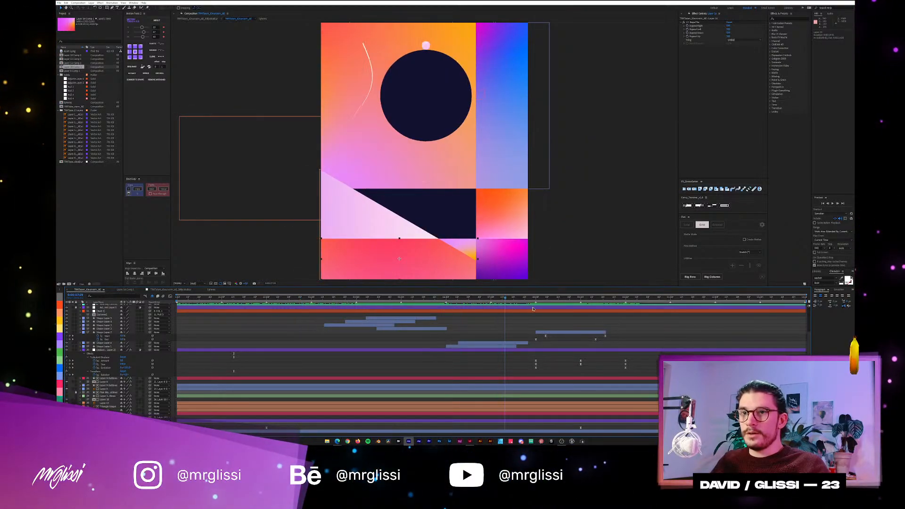
left_click(555, 208)
left_click(518, 206)
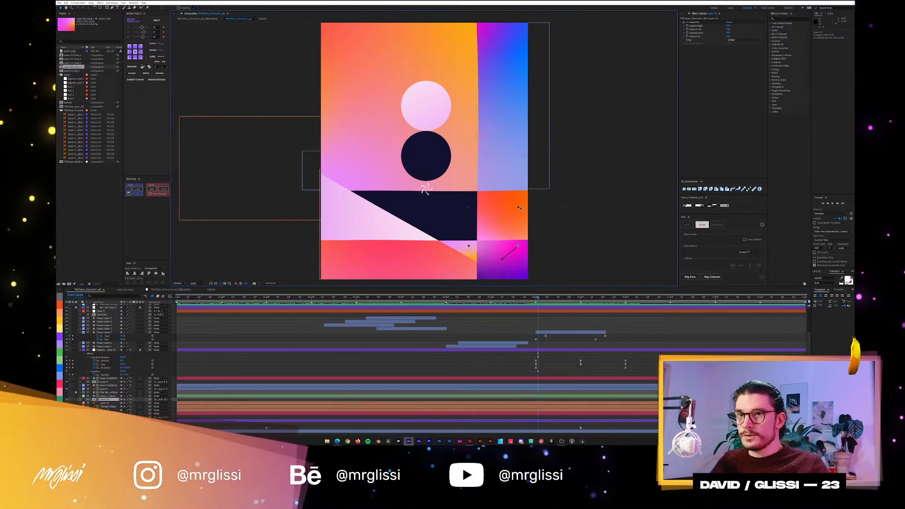
left_click(518, 203)
left_click(545, 194)
left_click(517, 197)
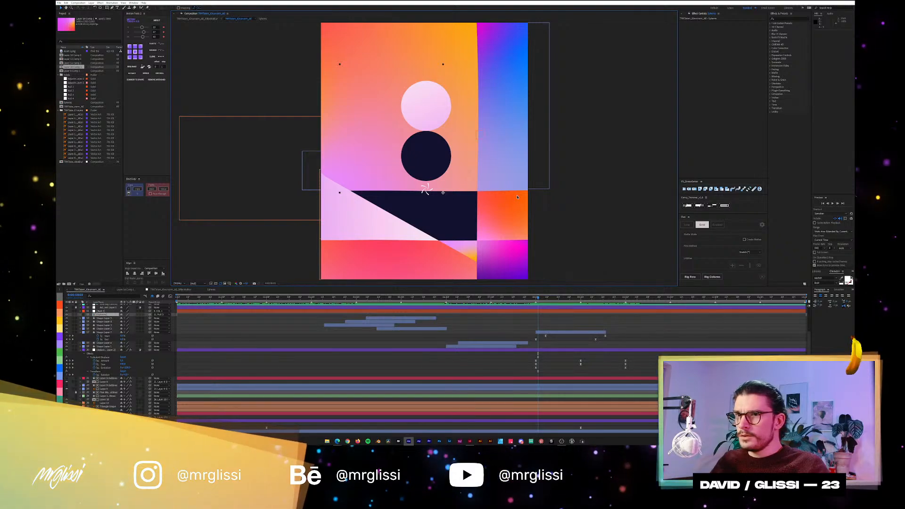
left_click(516, 197)
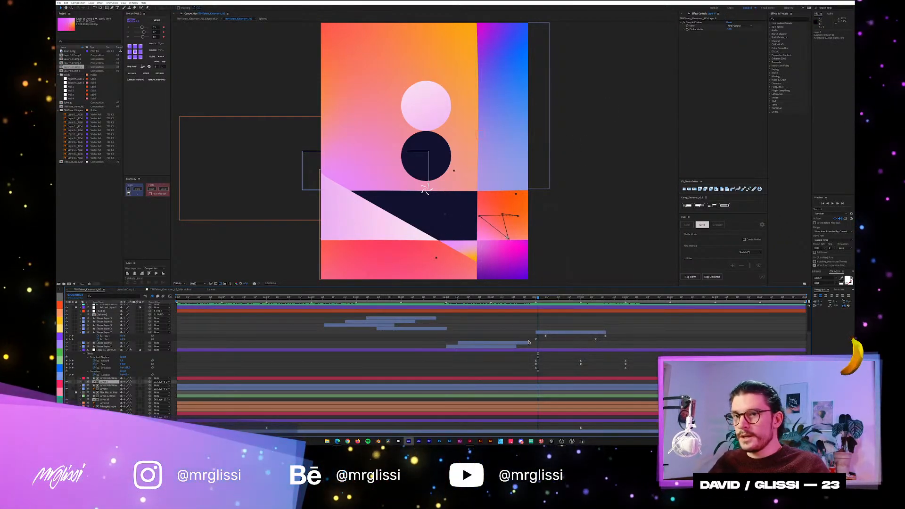
Reveal the orange-and-pink rectangle's keyframes and scrub through its widening and distortion to examine its edges with the Simple Choker effect.
key("u")
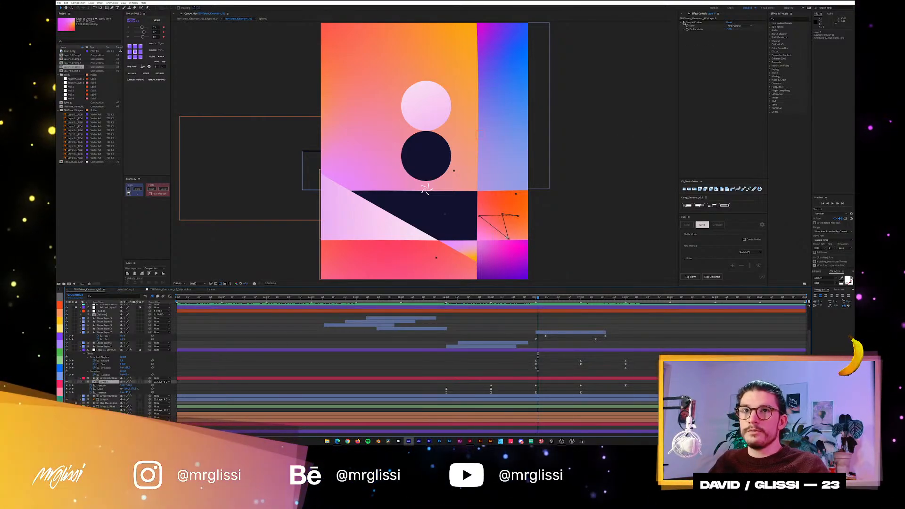
left_click(686, 23)
scroll(543, 200, "up", 2)
left_click_drag(542, 200, 357, 68)
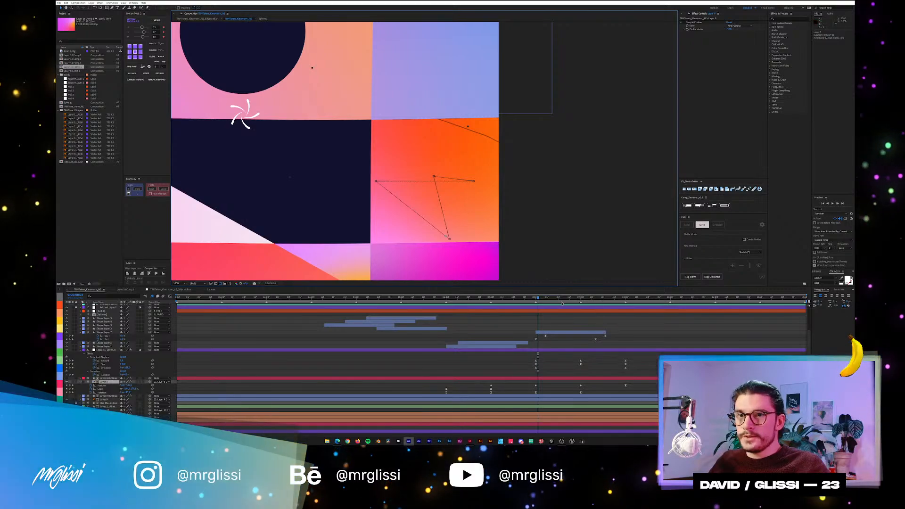
left_click(611, 297)
left_click_drag(618, 303, 638, 303)
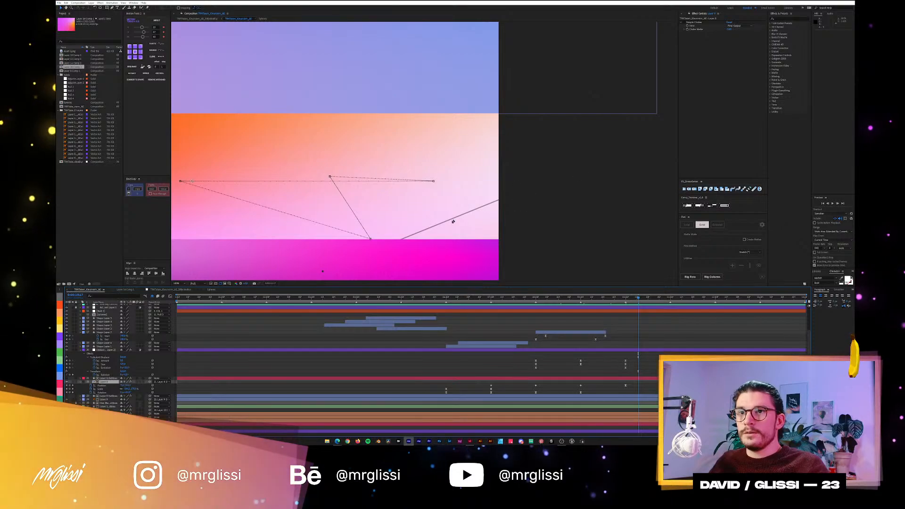
left_click(451, 187)
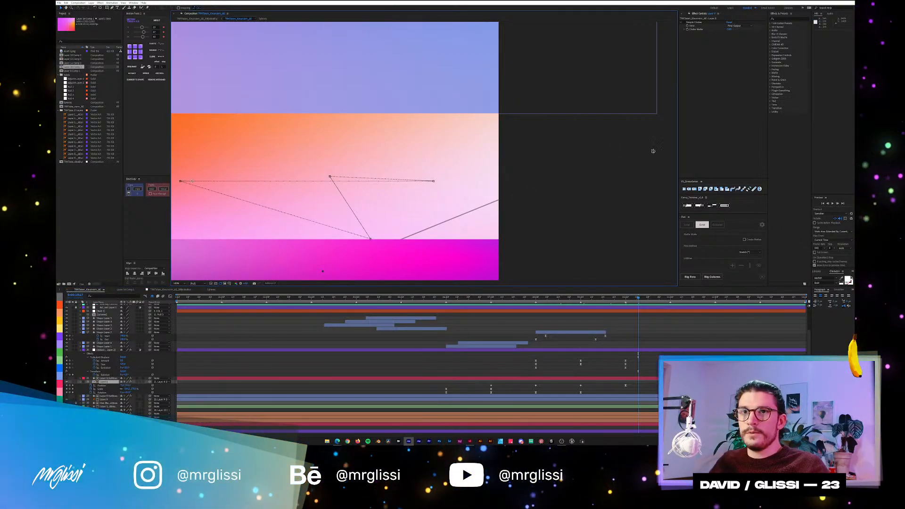
Try a red label on the orange-and-pink rectangle's layer and play and scrub the animation to examine its outline.
scroll(652, 147, "down", 1)
scroll(544, 154, "up", 1)
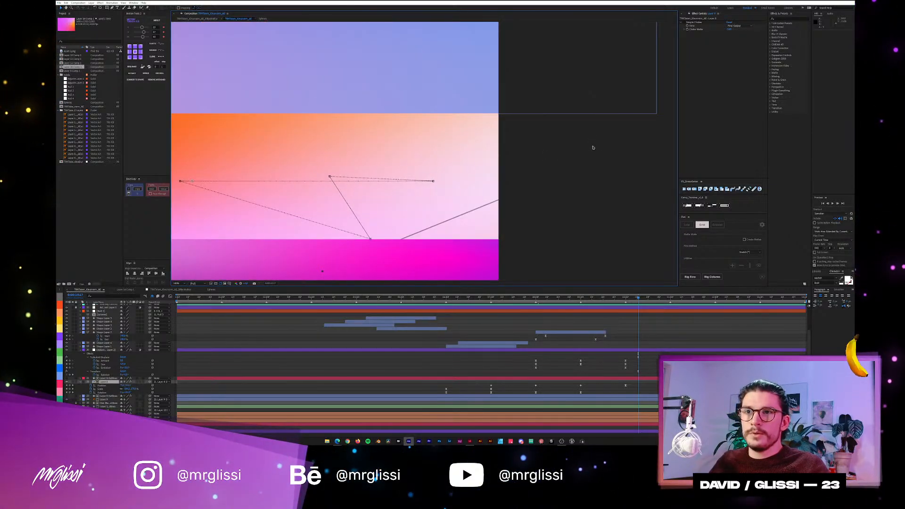
left_click(61, 384)
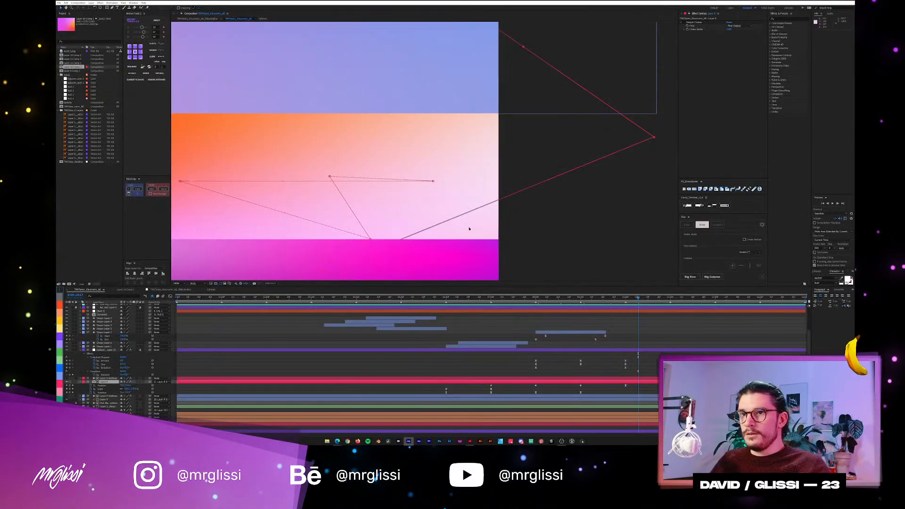
key("space")
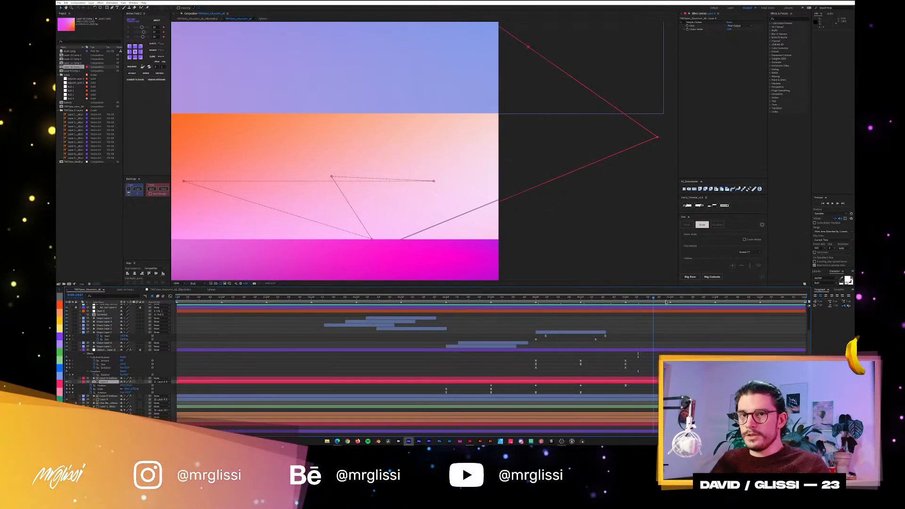
left_click_drag(641, 301, 609, 303)
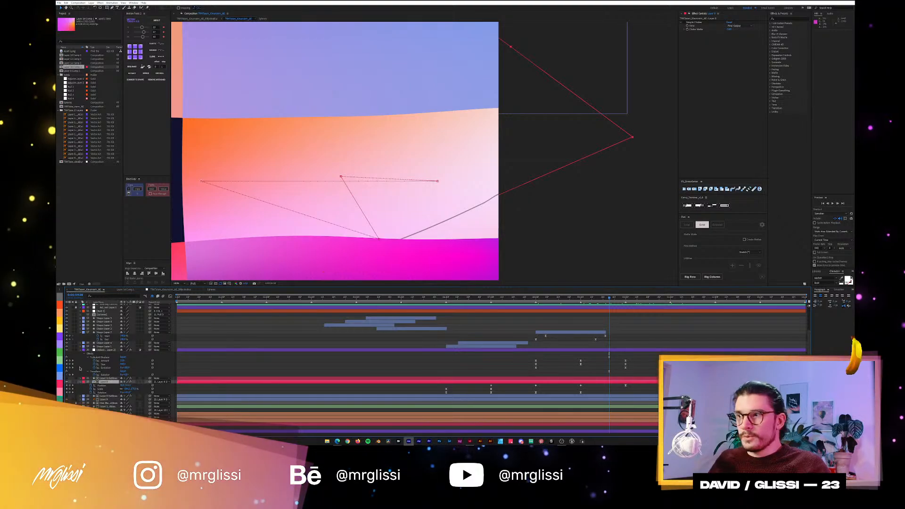
left_click(583, 140)
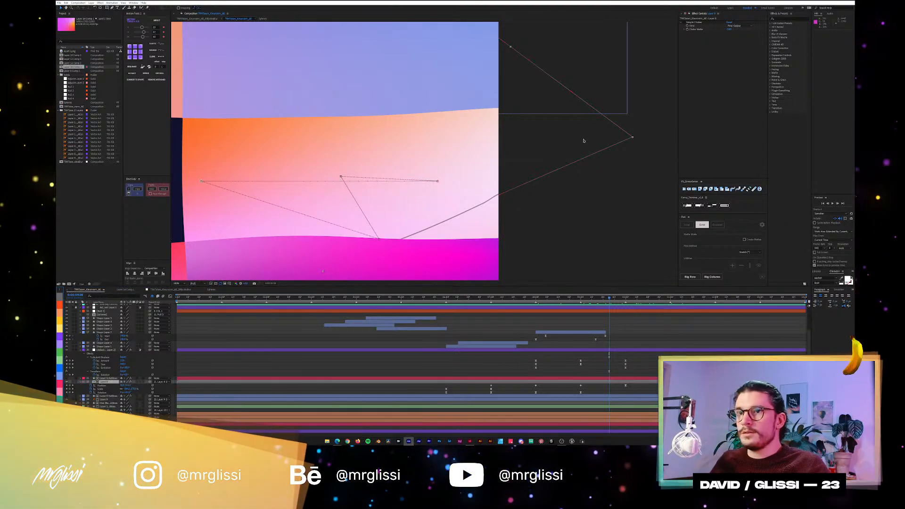
Examine the Simple Choker's Choke Matte setting, fit the whole poster in view, and scrub to where the distortion ends.
left_click(734, 36)
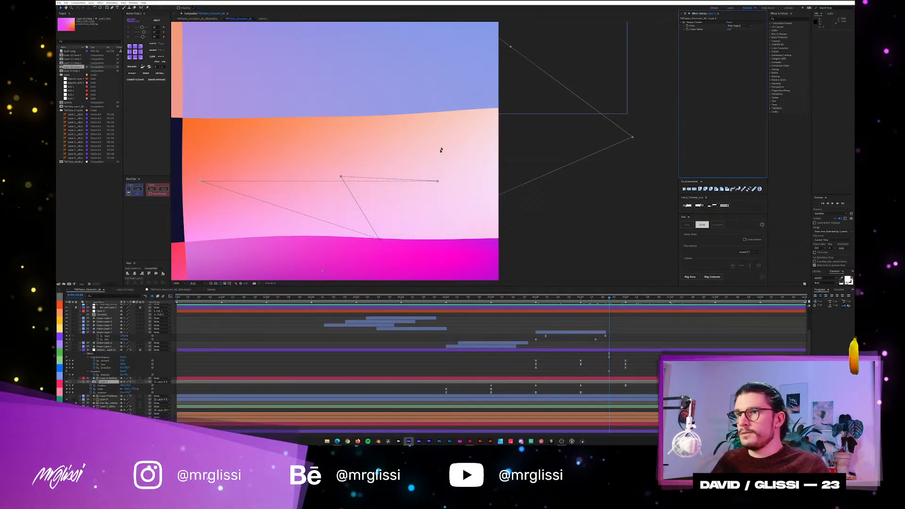
scroll(441, 150, "down", 3)
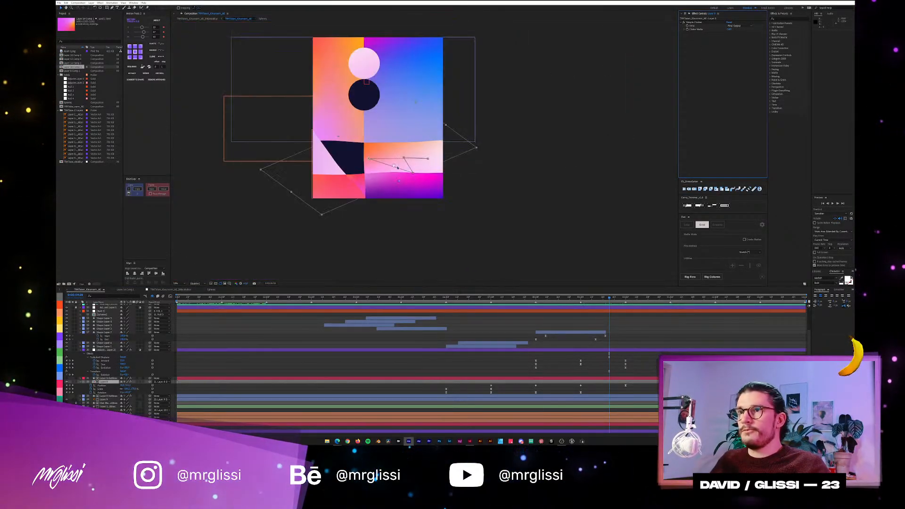
left_click_drag(441, 150, 485, 191)
left_click(176, 283)
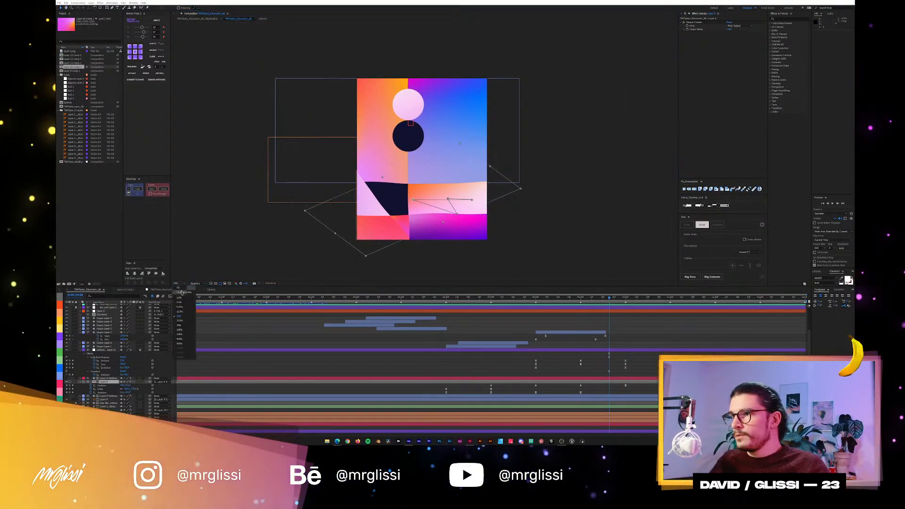
left_click(186, 293)
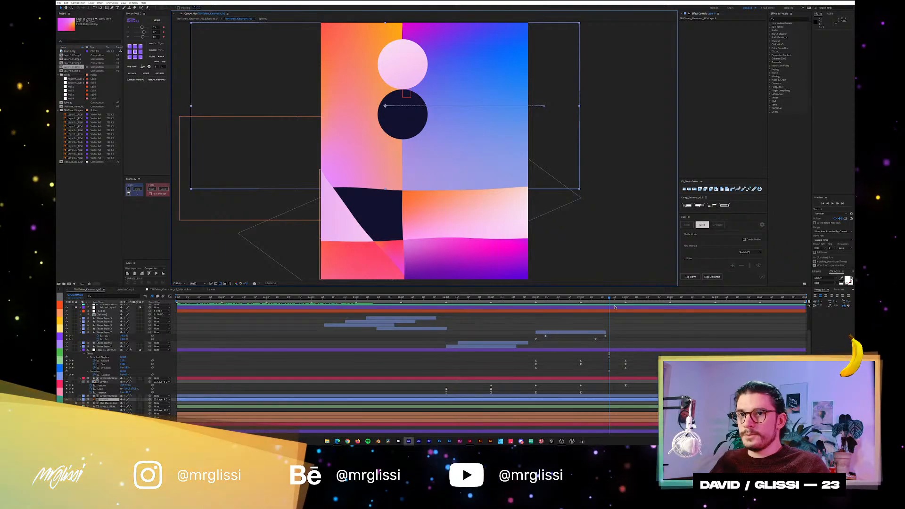
left_click_drag(608, 299, 672, 306)
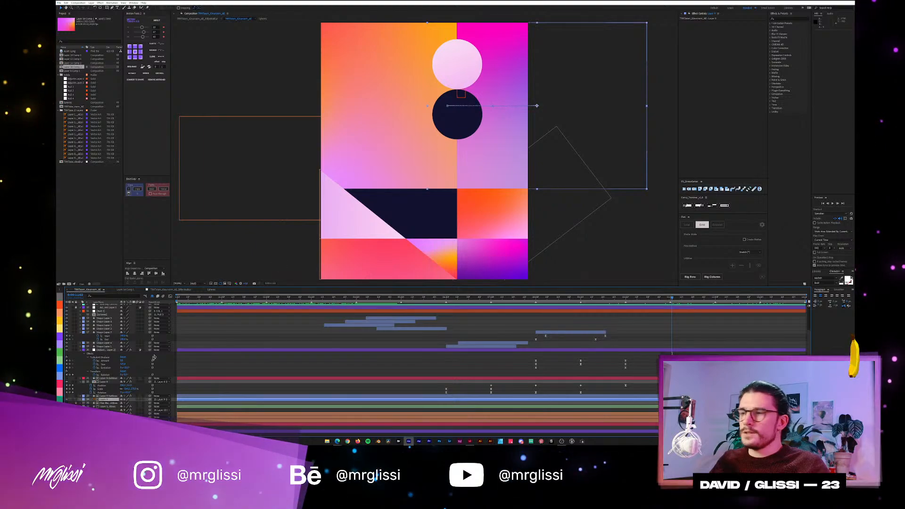
Reveal and collapse the keyframes of the poster's layers, and open the precomp of the two circles.
left_click(252, 343)
key("u")
scroll(133, 321, "up", 3)
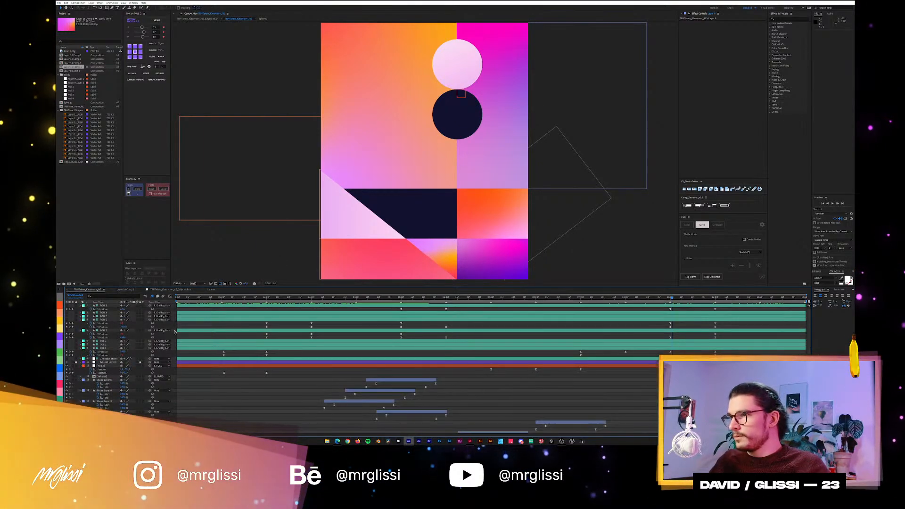
key("u")
left_click(108, 345)
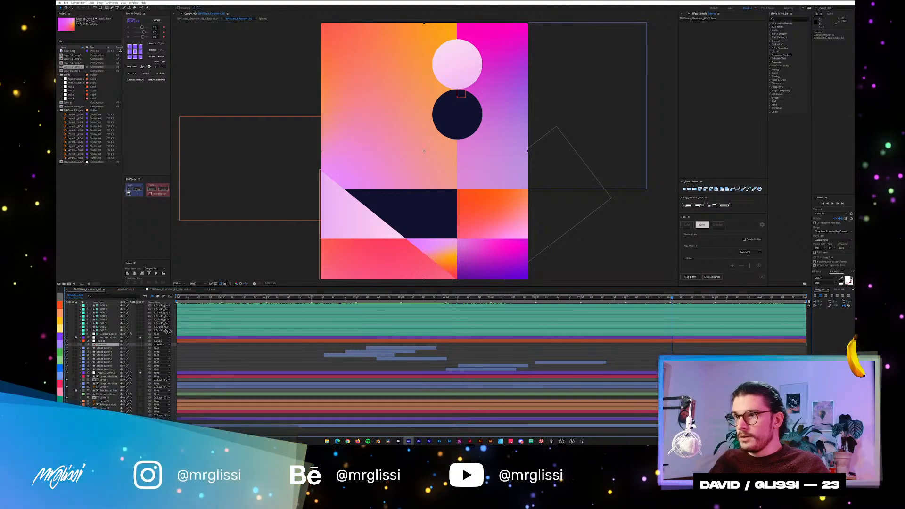
double_click(101, 346)
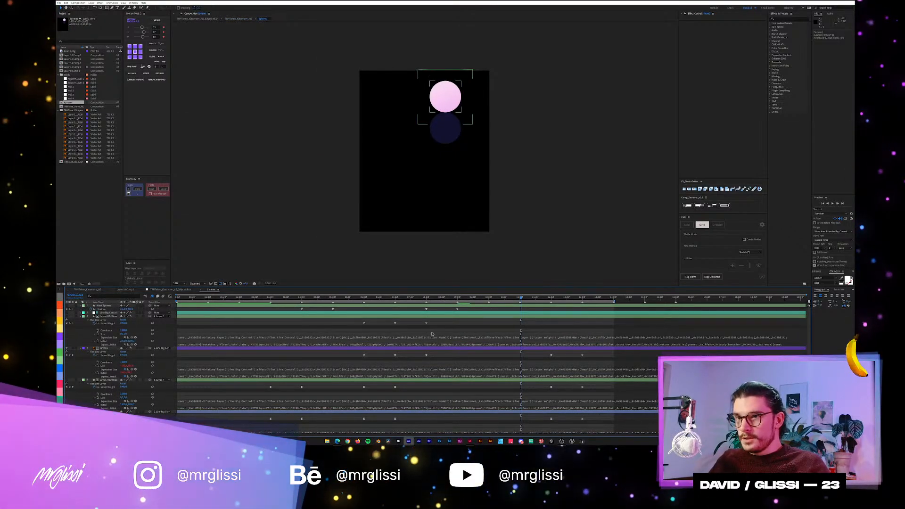
Scrub through the circles precomp from its start to examine its layers' keyframes and expressions, and collapse the layer properties.
key("u")
key("u")
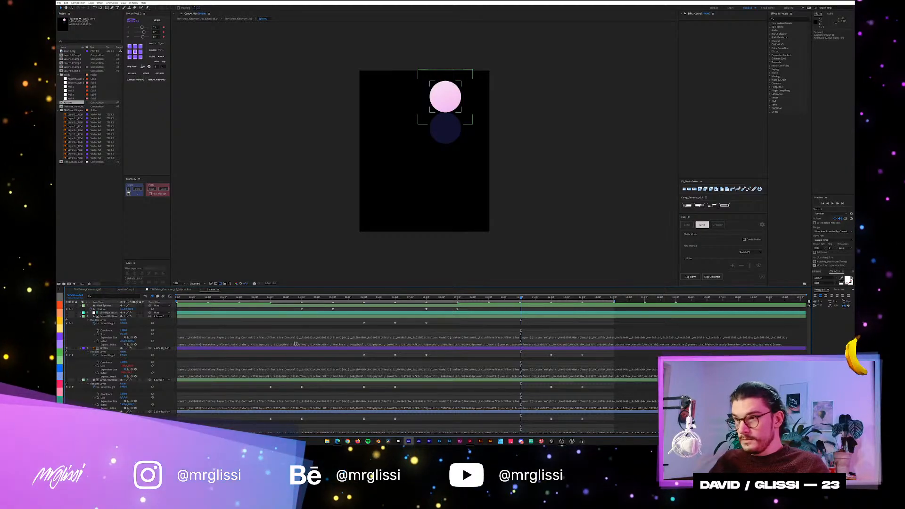
left_click(284, 338)
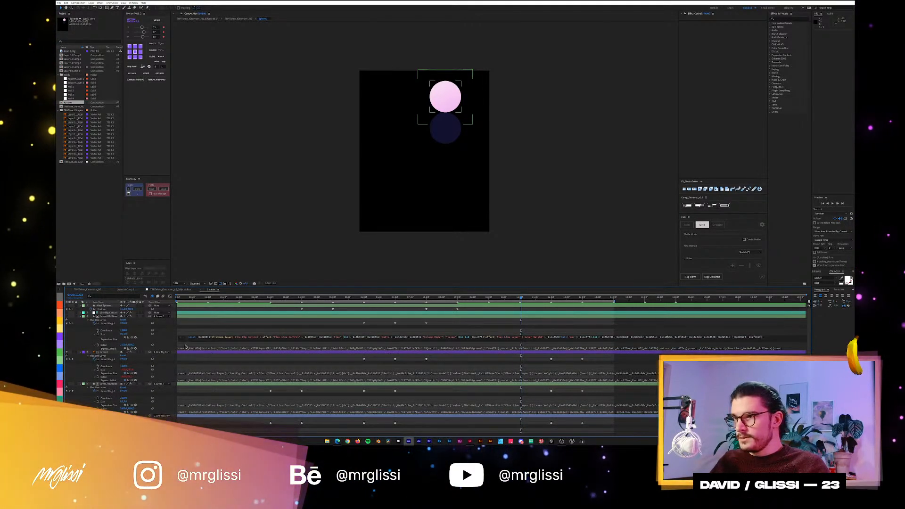
key("ctrl+z")
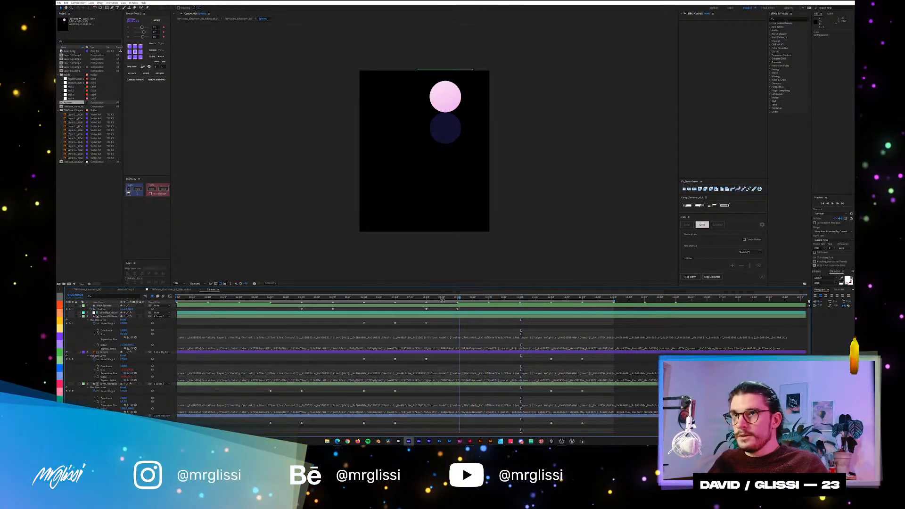
left_click(363, 297)
left_click_drag(355, 300, 165, 329)
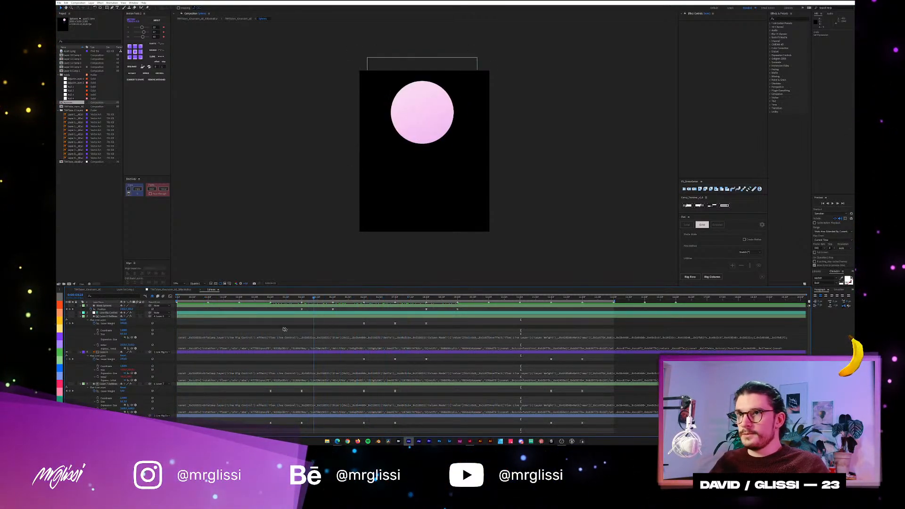
left_click_drag(284, 329, 183, 329)
key("u")
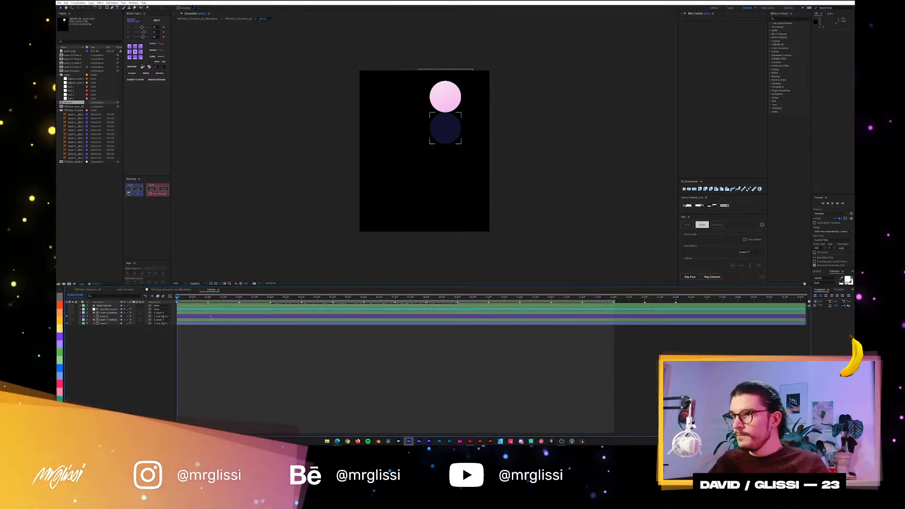
Show the Position keyframes of the circles precomp's topmost layer, scrub the animation to examine its motion, and collapse the layer.
left_click(109, 306)
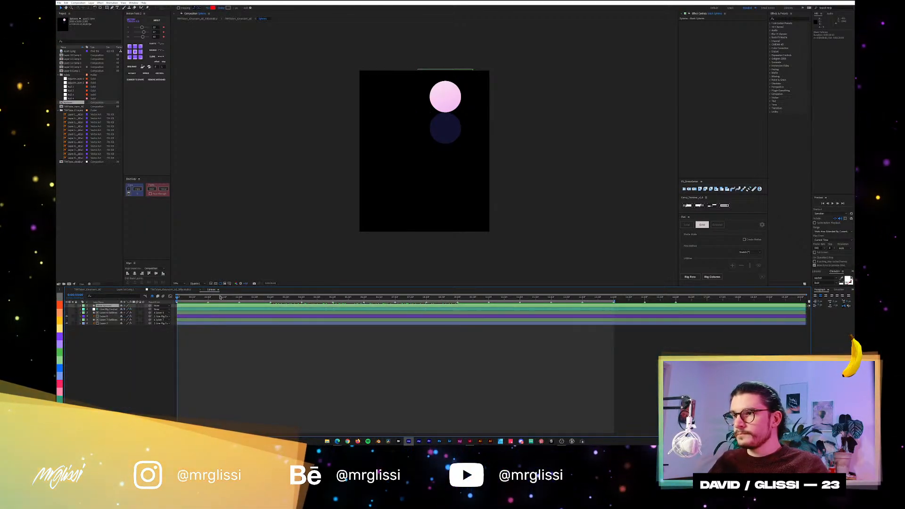
mouse_move(220, 297)
left_mouse_down()
mouse_move(397, 304)
mouse_move(209, 304)
left_mouse_up()
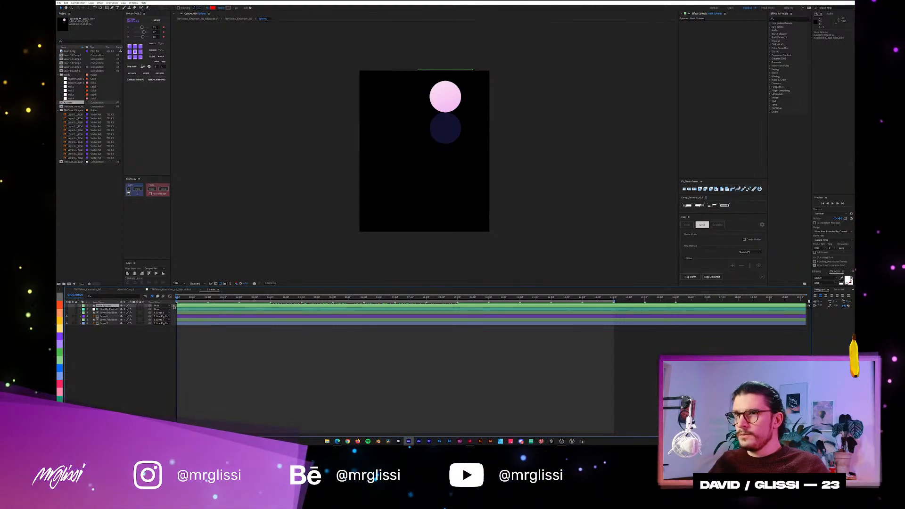
key("p")
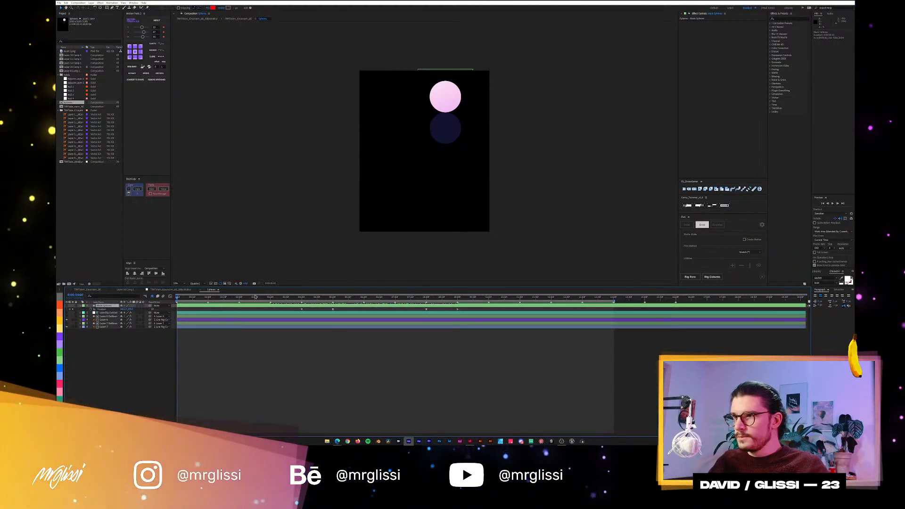
left_click_drag(310, 298, 171, 307)
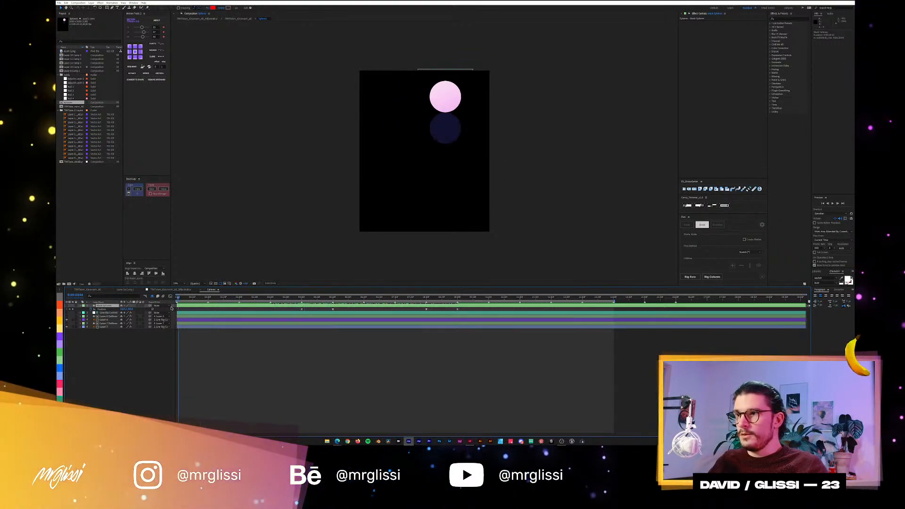
left_click_drag(234, 311, 169, 323)
key("u")
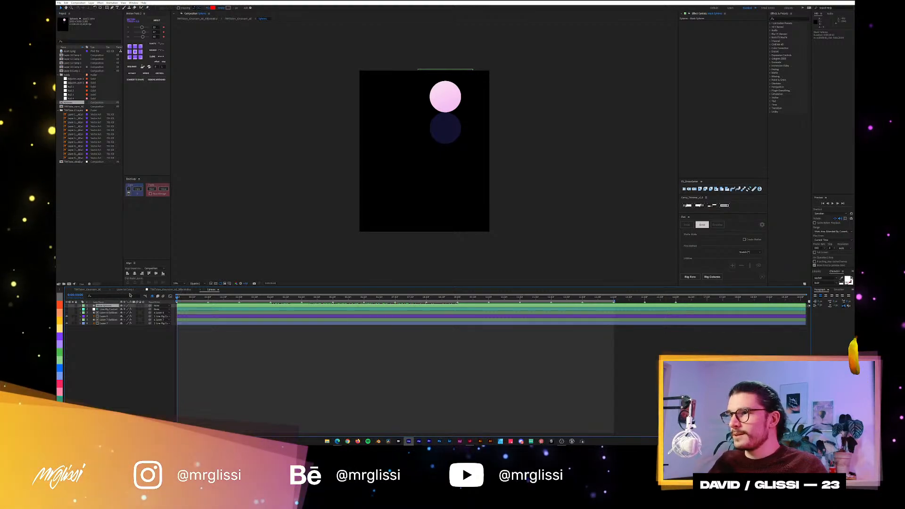
Return to the poster composition, reveal the keyframes of the null controlling the circles, and select the circles precomp layer.
left_click(97, 290)
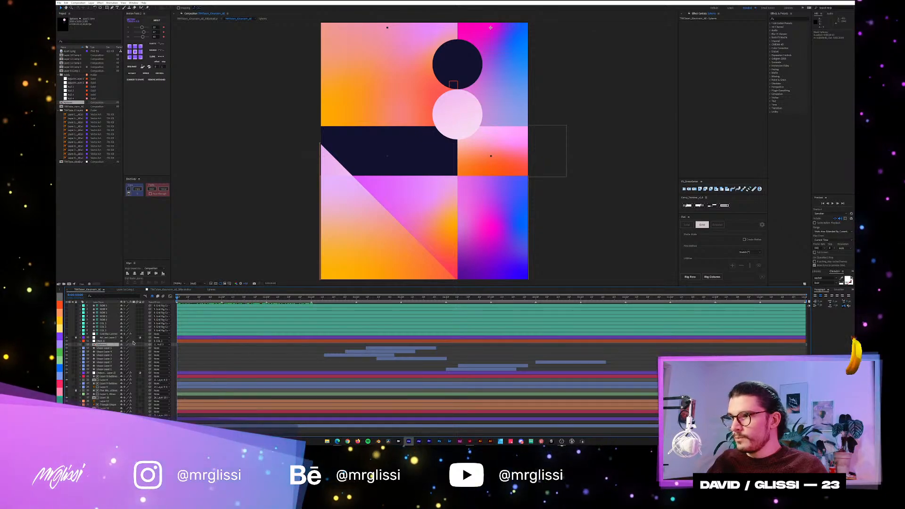
left_click(110, 341)
key("u")
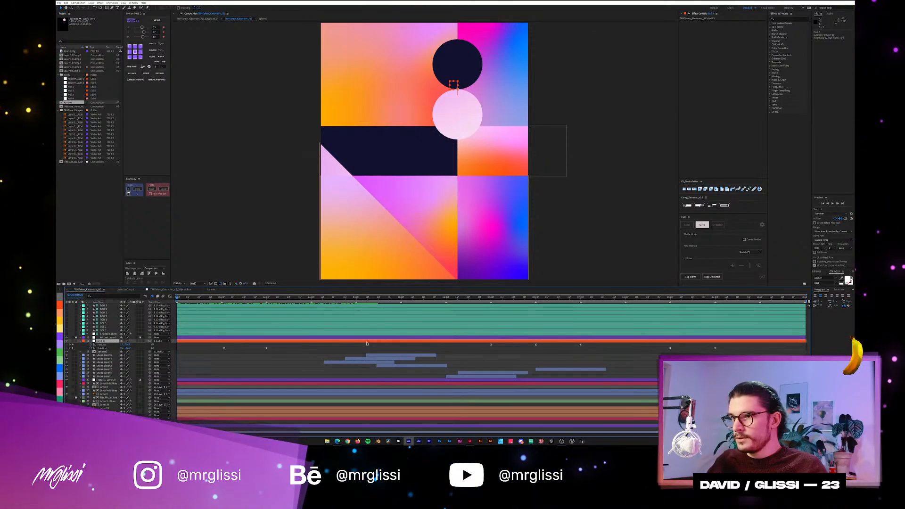
left_click(106, 352)
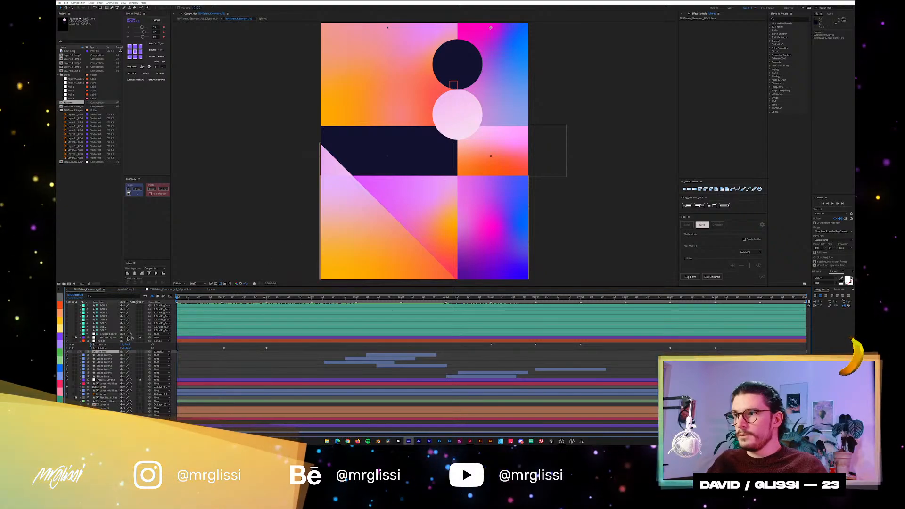
Scrub the poster composition from its start and play a preview to examine the motion of the two circles.
left_click_drag(207, 298, 247, 299)
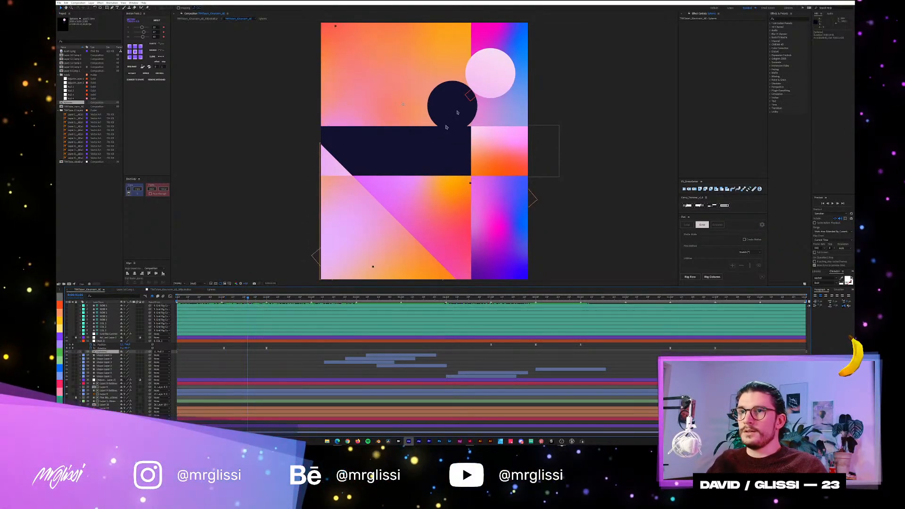
left_click(471, 99)
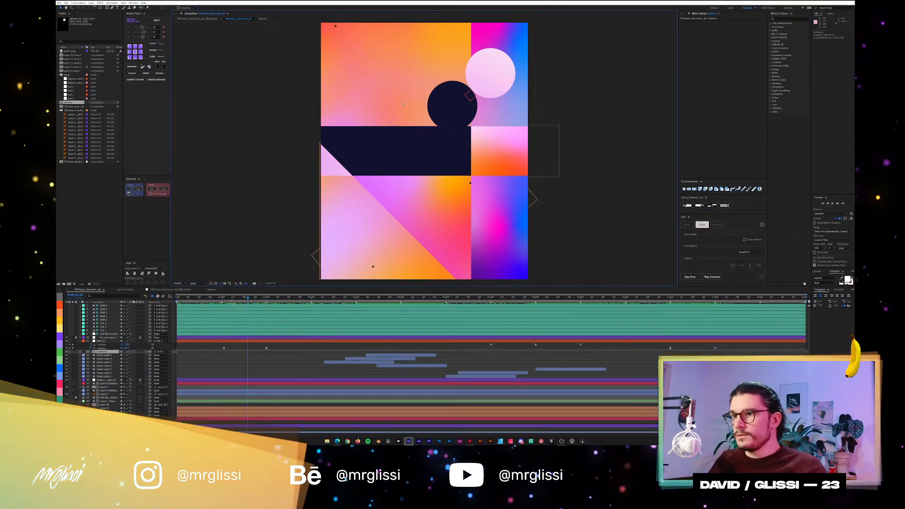
key("space")
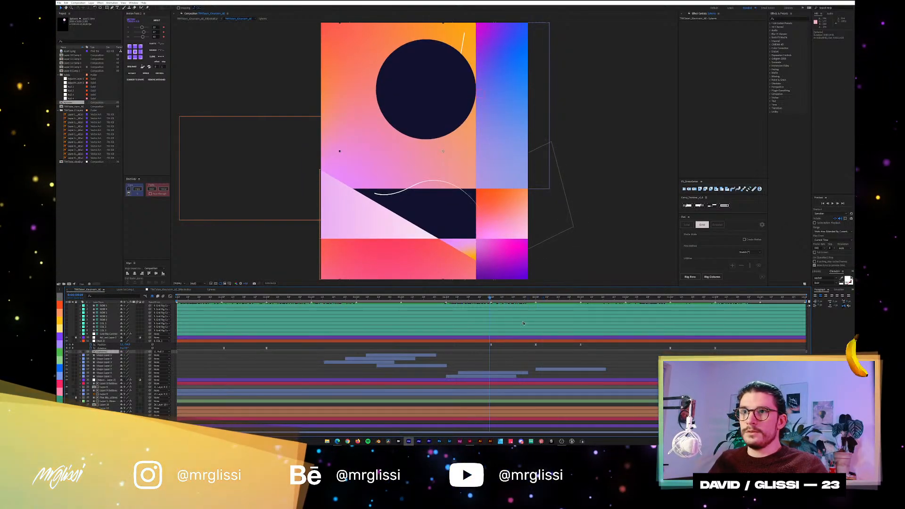
Inspect the speed curve of the circle null's Position keyframes in the Graph Editor, scrub across it, and return to the layer bars.
left_click(583, 340)
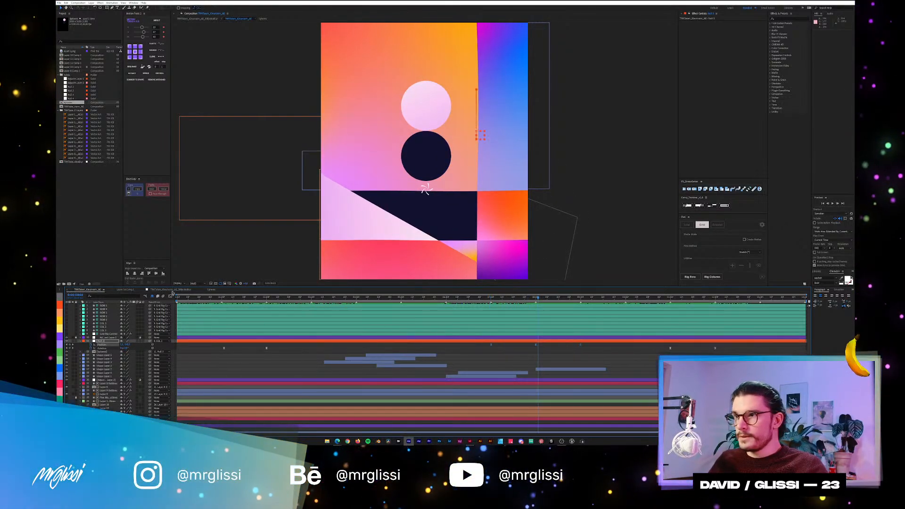
left_click(170, 298)
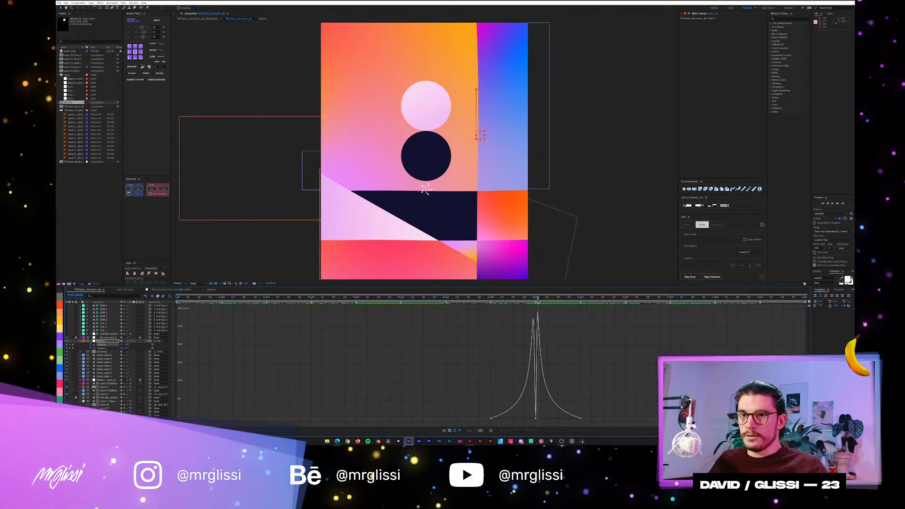
left_click_drag(538, 300, 462, 327)
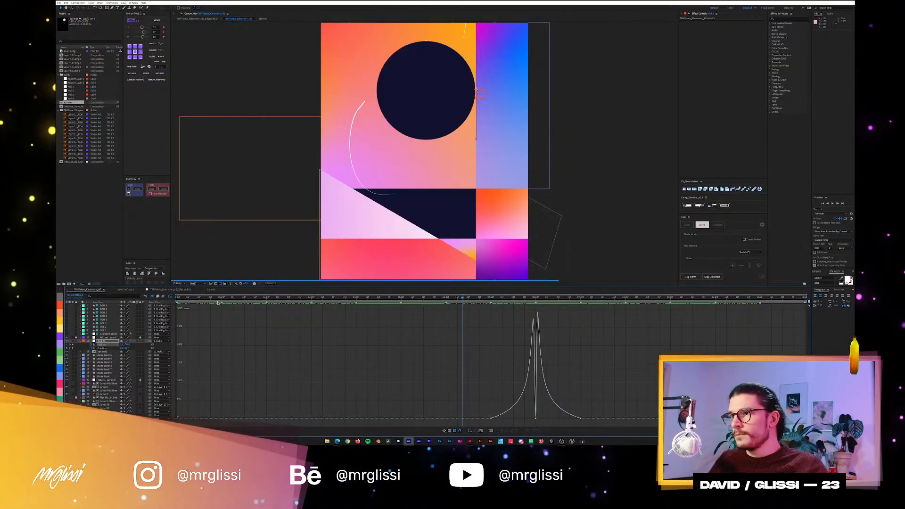
left_click(169, 296)
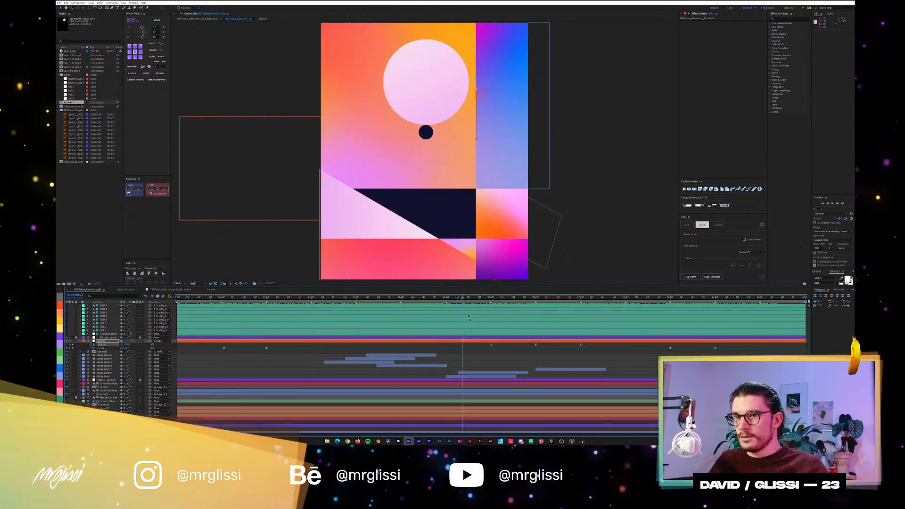
Scrub through the circles' null-driven movement, return to the start of the composition, and collapse the null's keyframes.
left_click_drag(462, 301, 491, 299)
left_click_drag(473, 303, 559, 299)
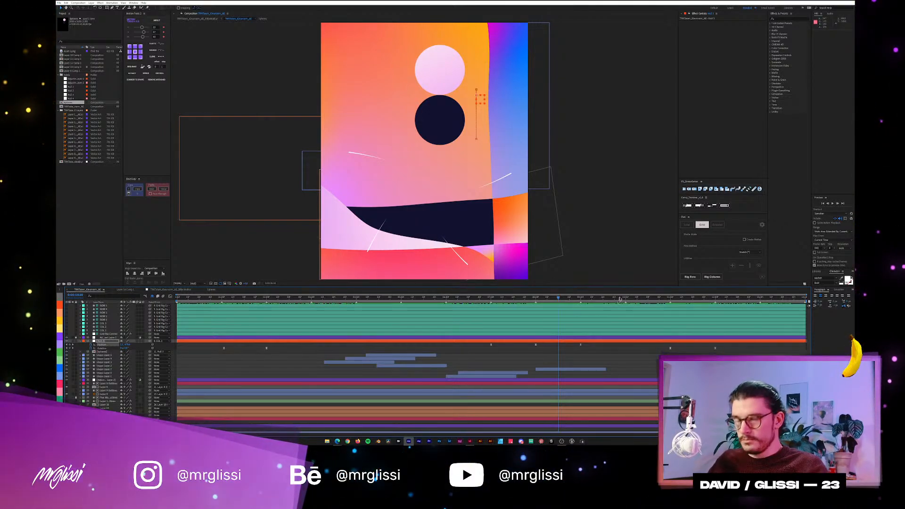
left_click_drag(620, 298, 165, 307)
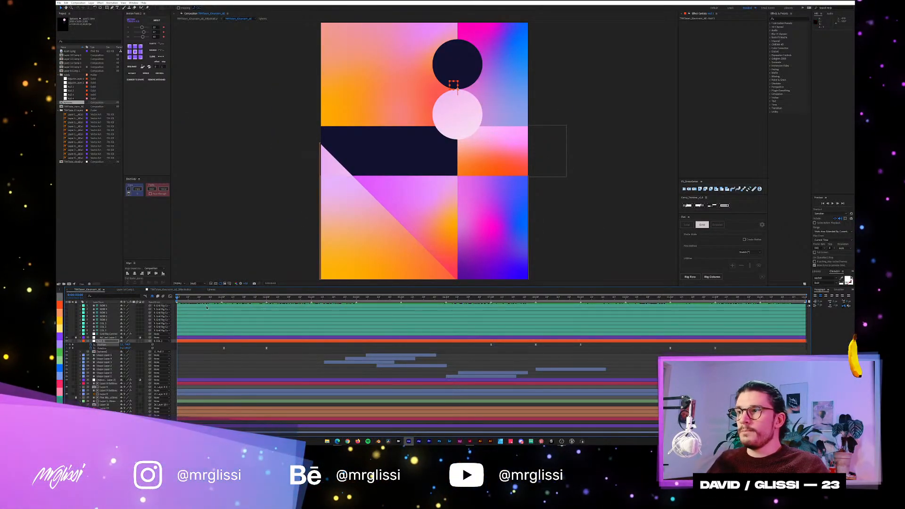
key("u")
left_click(216, 360)
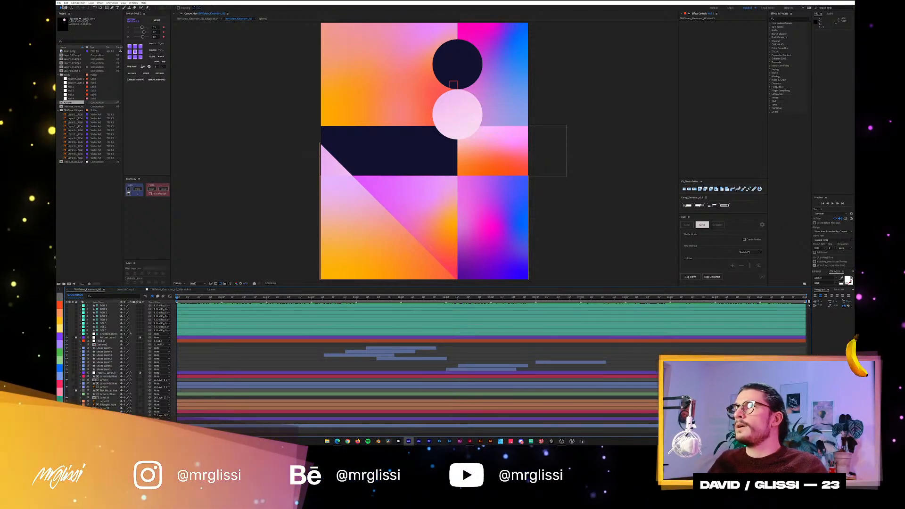
Close the poster animation project without saving the changes.
left_click(59, 3)
left_click(58, 3)
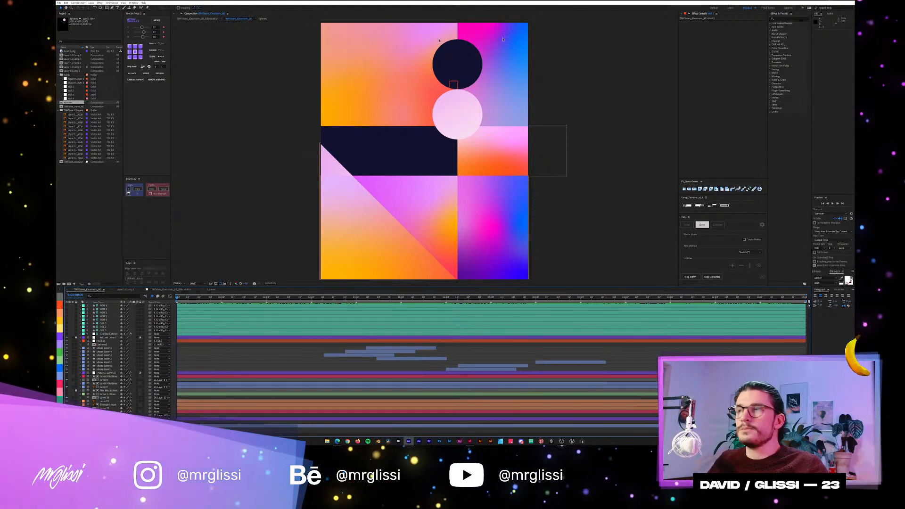
left_click(58, 3)
left_click(78, 34)
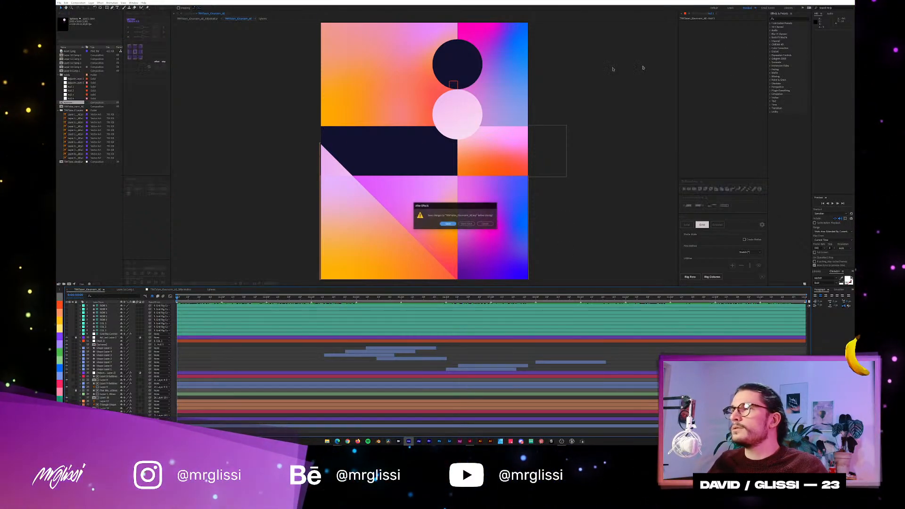
left_click(466, 224)
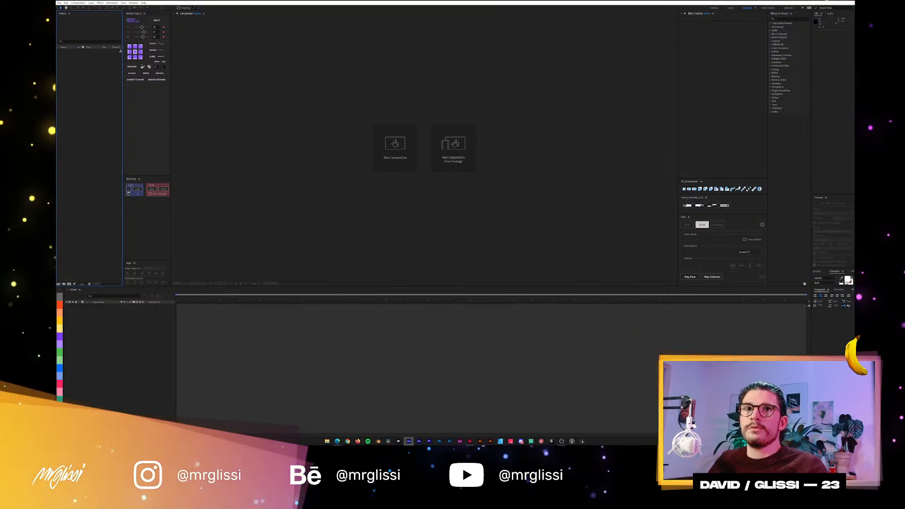
Switch to the InDesign poster document and enlarge the view of the Mondriaan-style poster 038 pages.
left_click(471, 441)
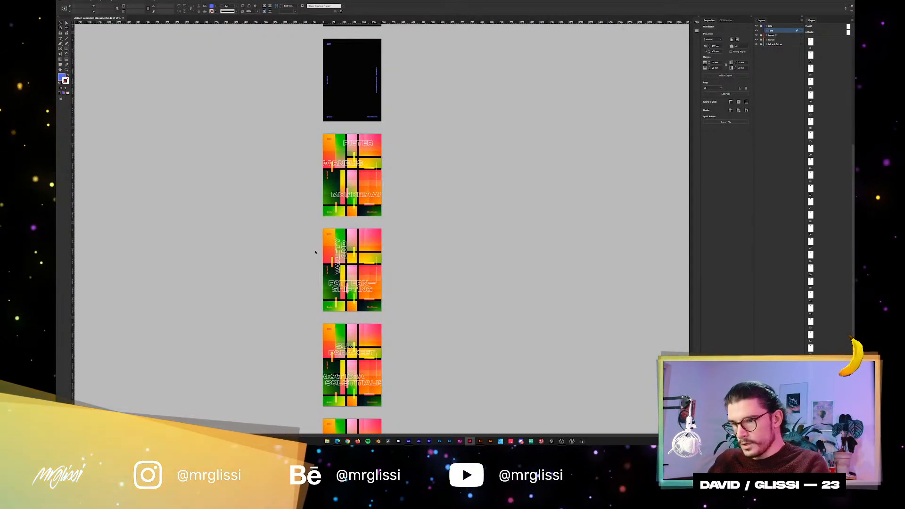
left_click(316, 252)
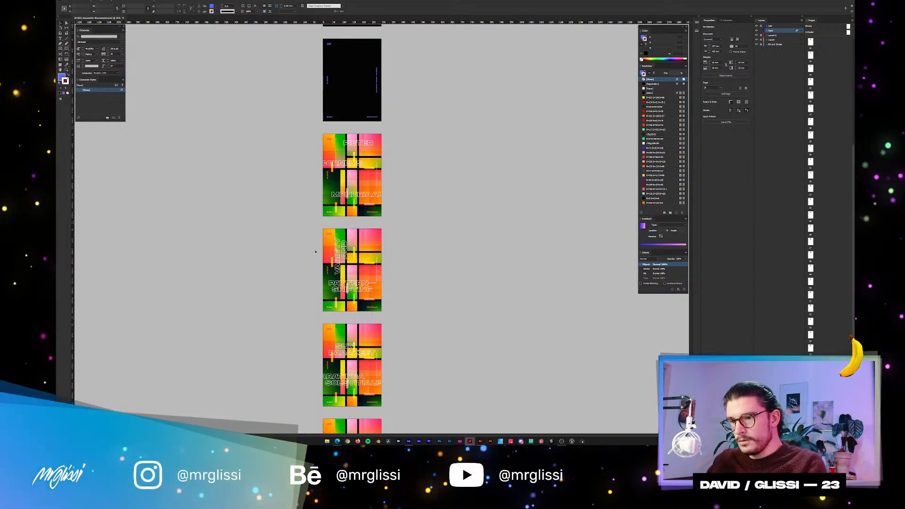
key("ctrl+equal")
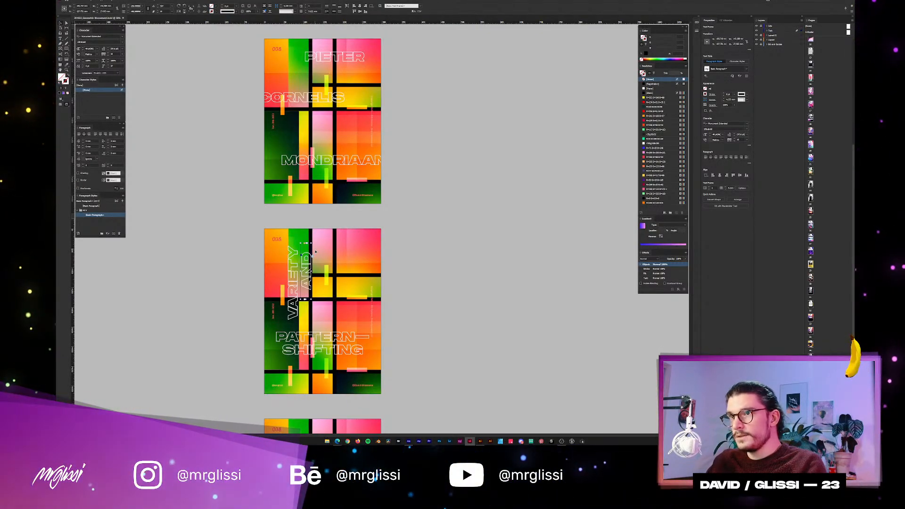
left_click(461, 241)
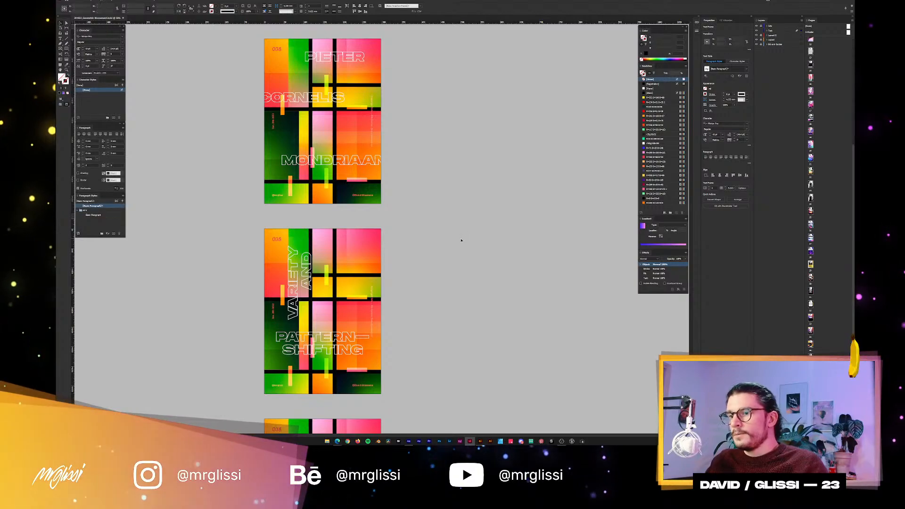
Browse the text variations of poster 038, from "Pieter Cornelis Mondriaan" through "Mango, Pantone, Rechtecke.", to compare their layouts.
scroll(460, 240, "down", 2)
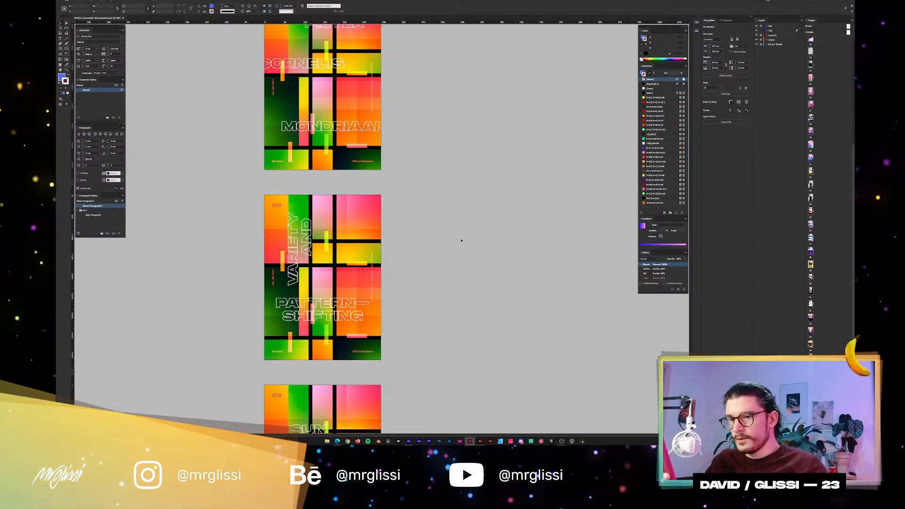
scroll(461, 240, "up", 1)
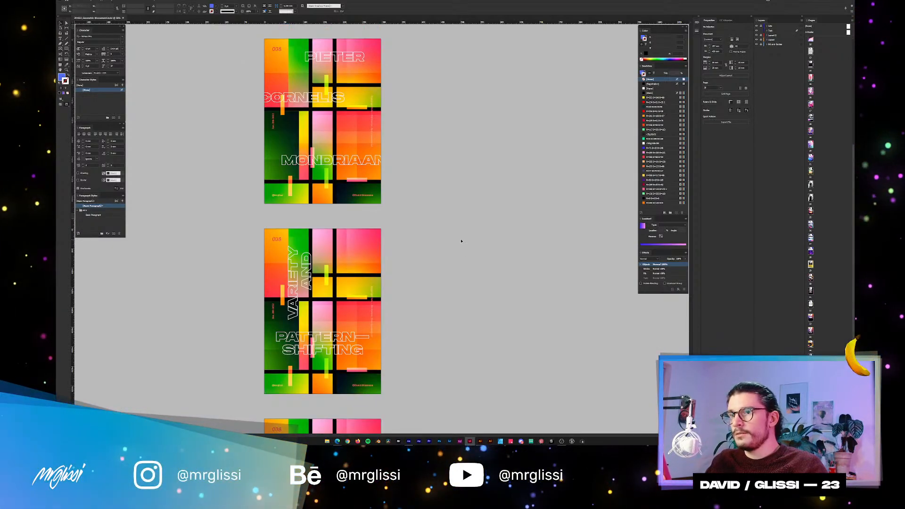
scroll(375, 221, "up", 1)
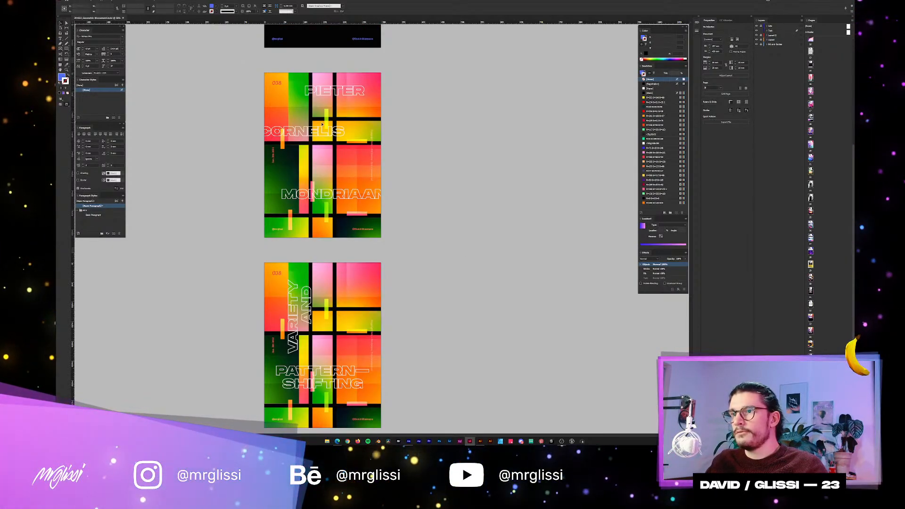
scroll(322, 125, "down", 6)
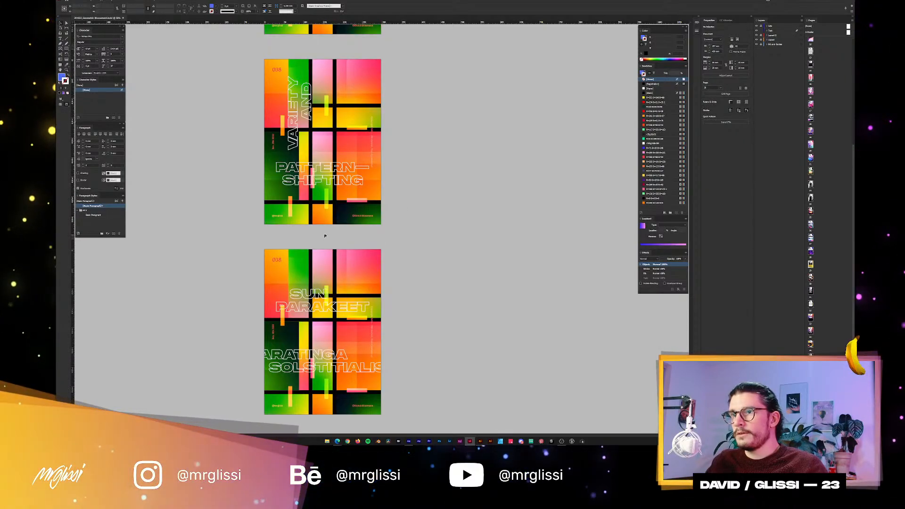
scroll(324, 236, "down", 6)
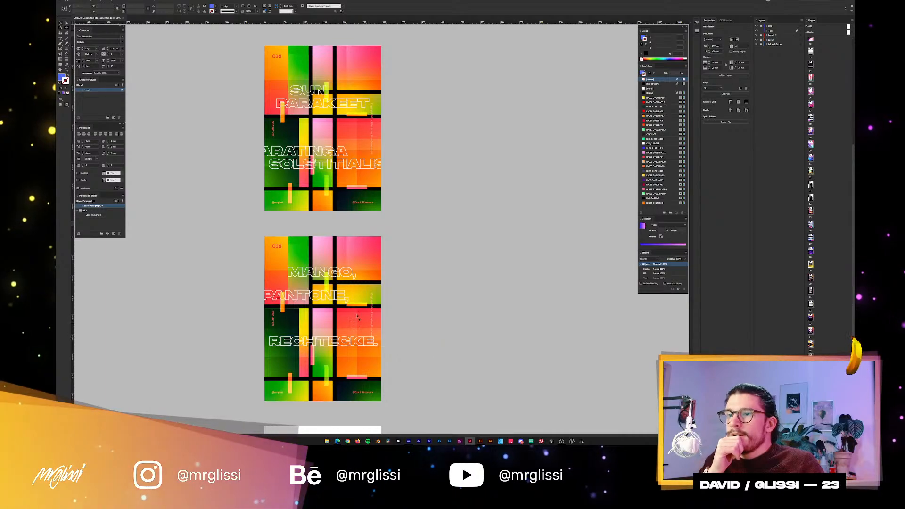
scroll(349, 345, "down", 10)
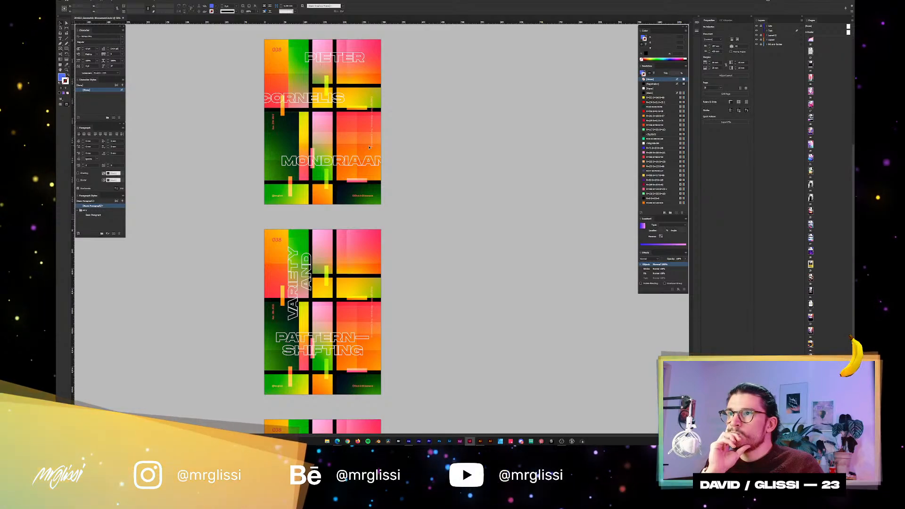
scroll(369, 148, "down", 2)
scroll(369, 148, "up", 2)
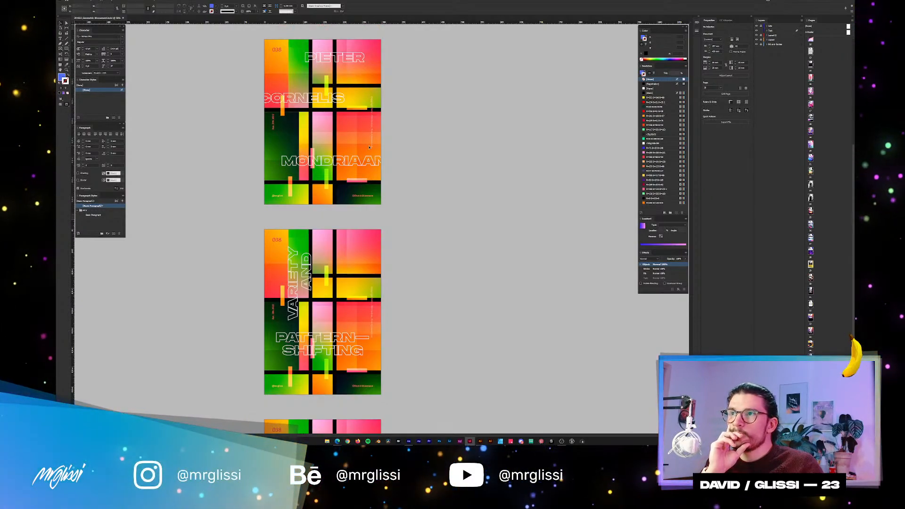
scroll(369, 147, "down", 3)
scroll(425, 206, "up", 2)
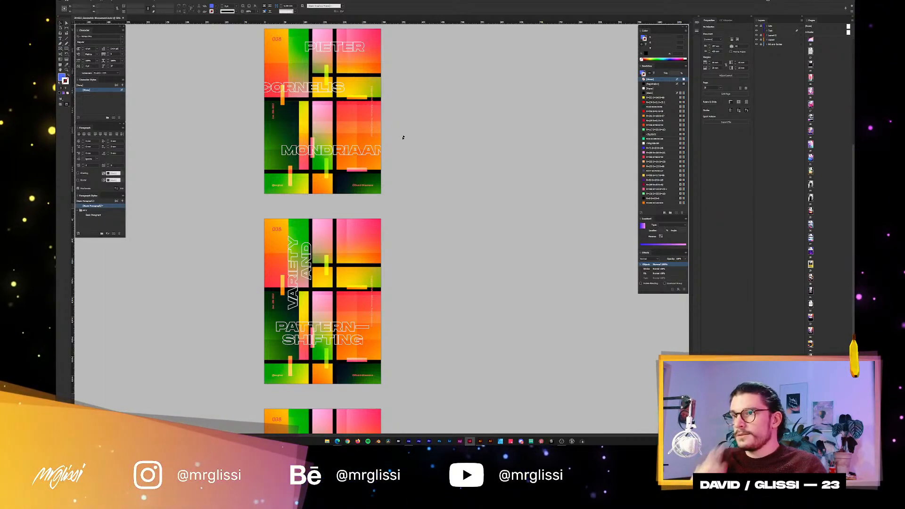
scroll(406, 217, "down", 3)
scroll(428, 102, "down", 3)
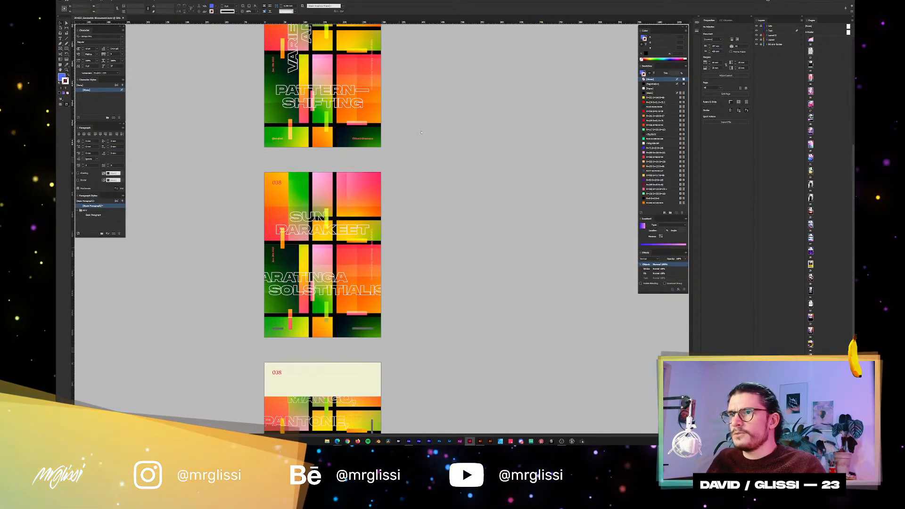
scroll(427, 102, "down", 3)
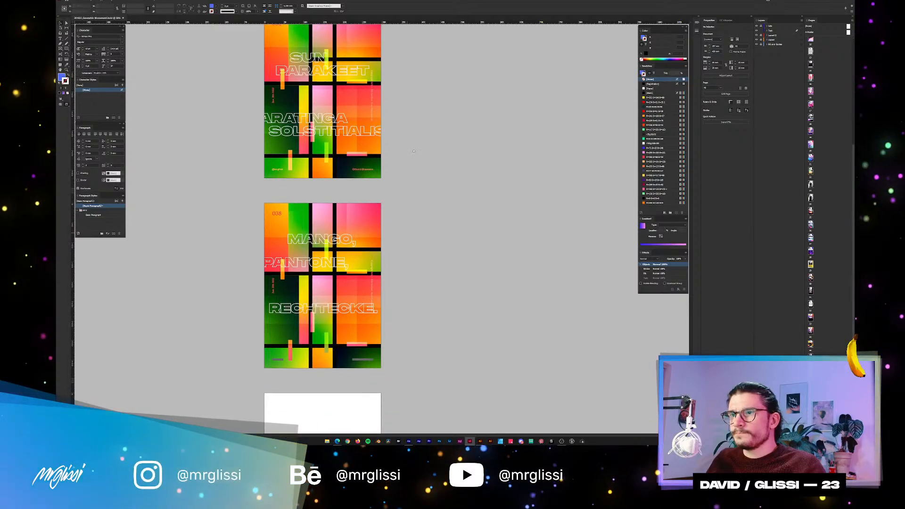
Go back up through the poster 038 variations and frame the "Pieter Cornelis Mondriaan" page for a close look.
scroll(354, 245, "up", 1)
scroll(353, 266, "down", 1)
scroll(354, 278, "up", 4)
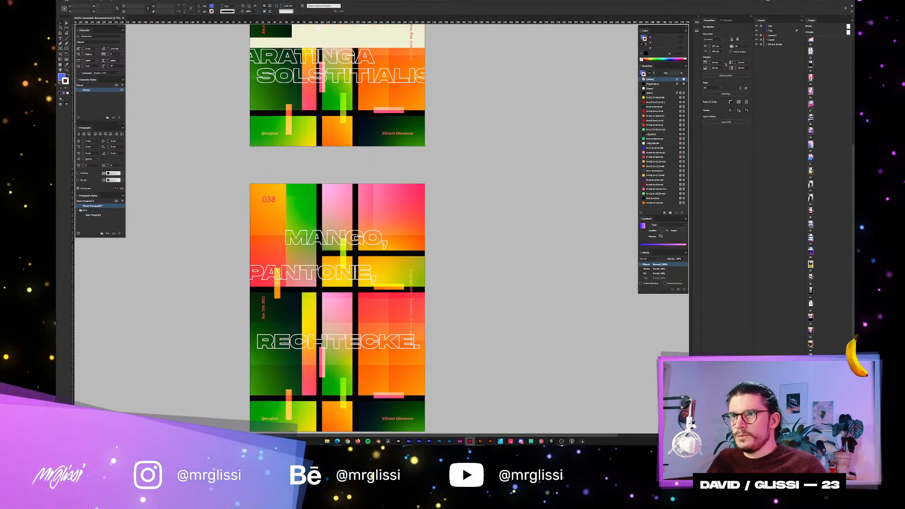
scroll(393, 267, "up", 4)
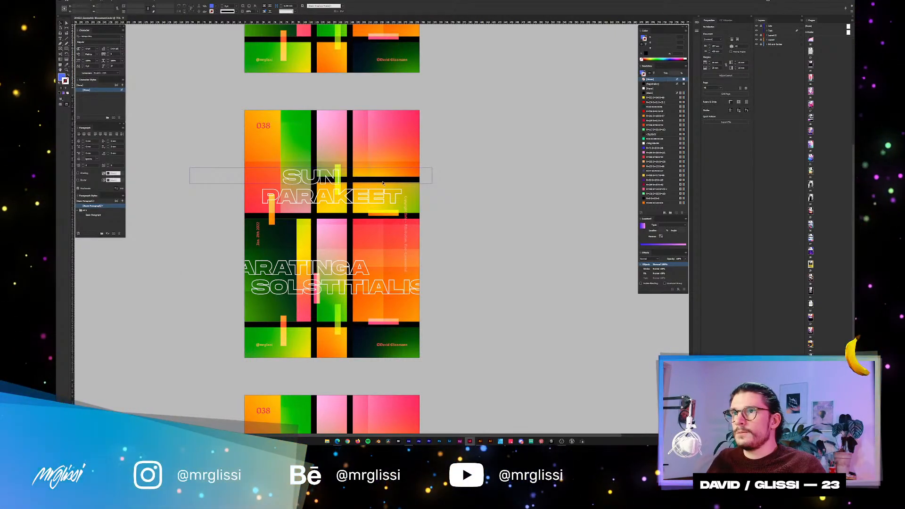
scroll(377, 189, "up", 5)
scroll(389, 238, "up", 15)
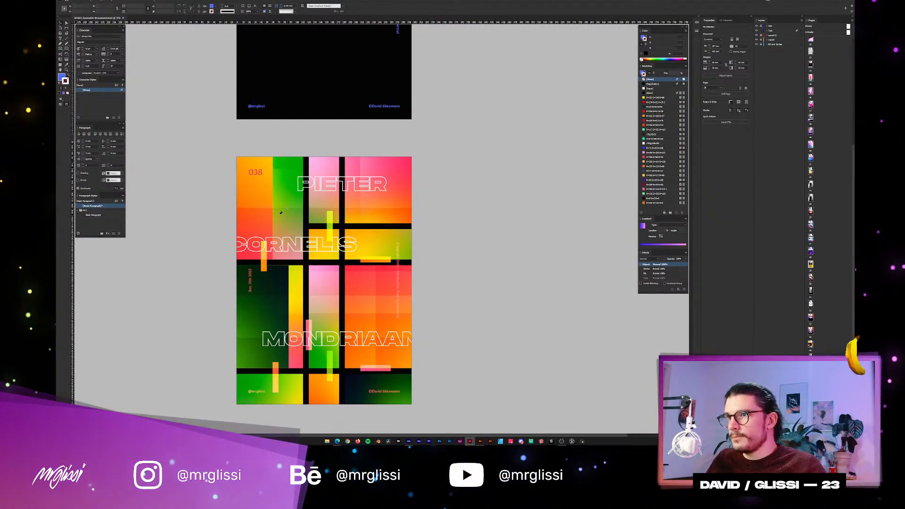
scroll(274, 210, "up", 1)
left_click_drag(274, 211, 338, 125)
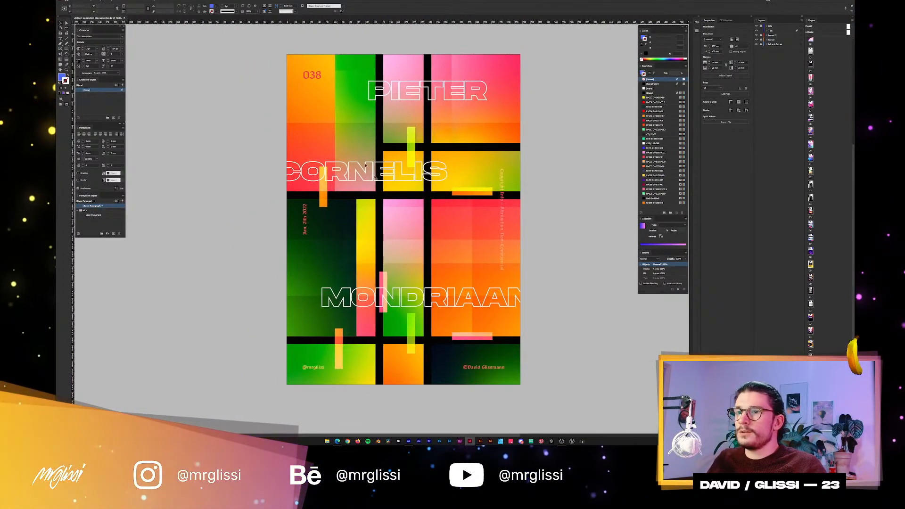
left_click_drag(505, 274, 484, 256)
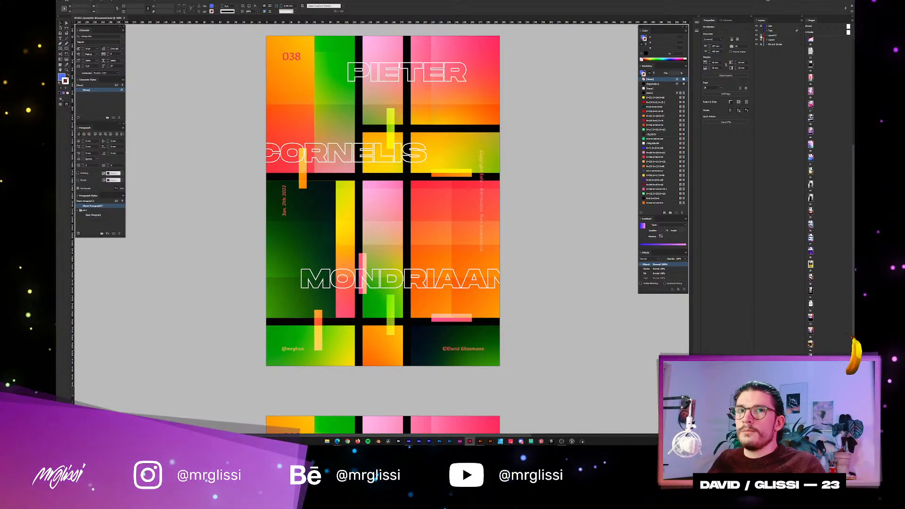
Repeatedly hide and show the third layer in the layer stack to compare the poster with and without its overlay.
left_click(756, 36)
left_click(756, 36)
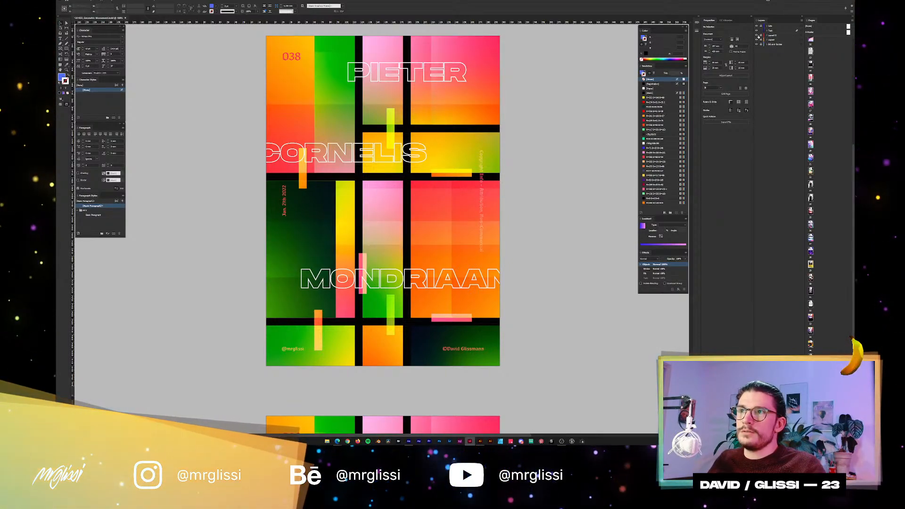
left_click(757, 36)
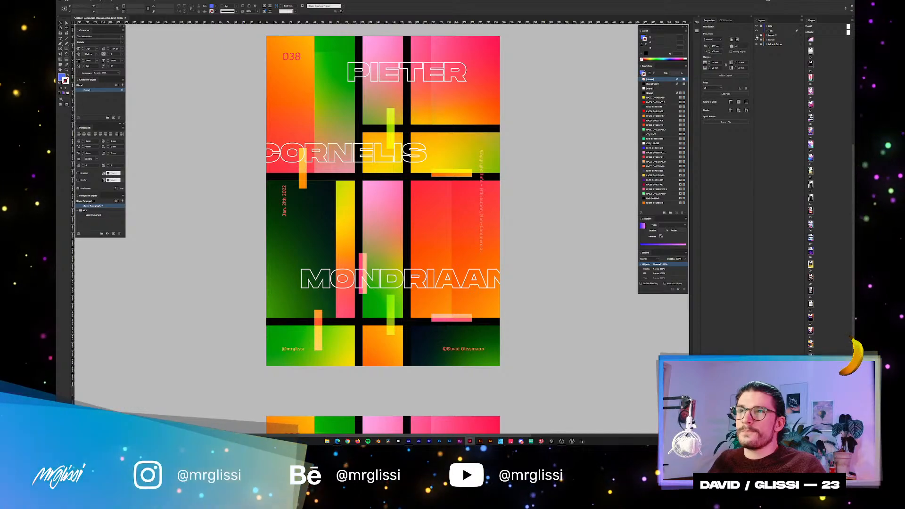
left_click(757, 36)
left_click(756, 36)
left_click(757, 36)
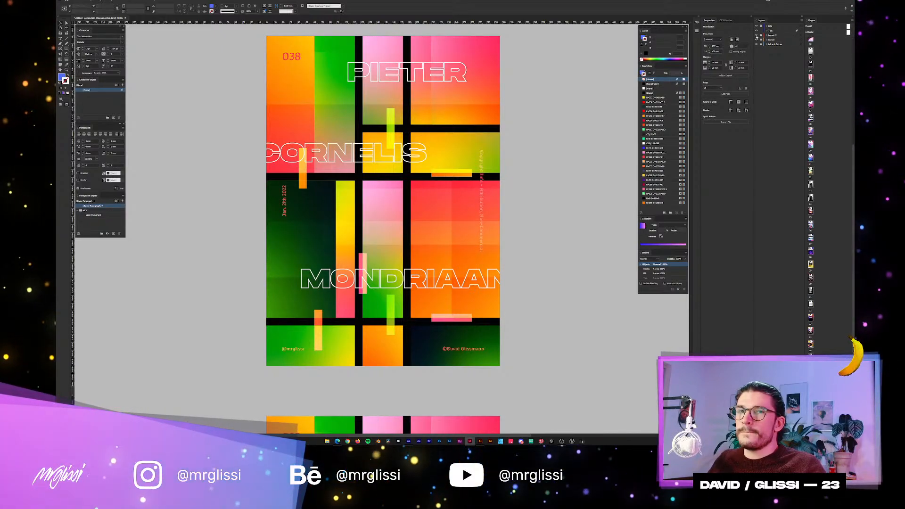
Hide and show the third and fourth layers in turn to compare their contribution to poster 038.
left_click(757, 36)
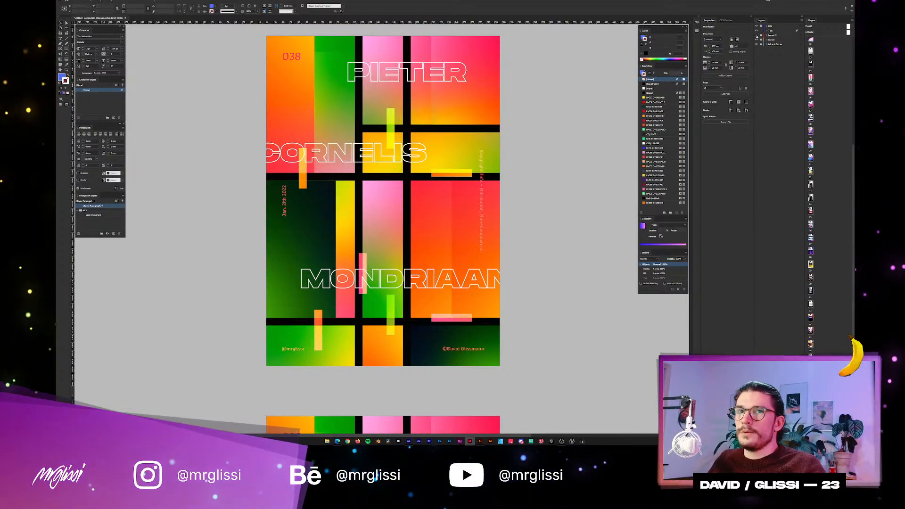
left_click(757, 36)
left_click(756, 41)
left_click(757, 41)
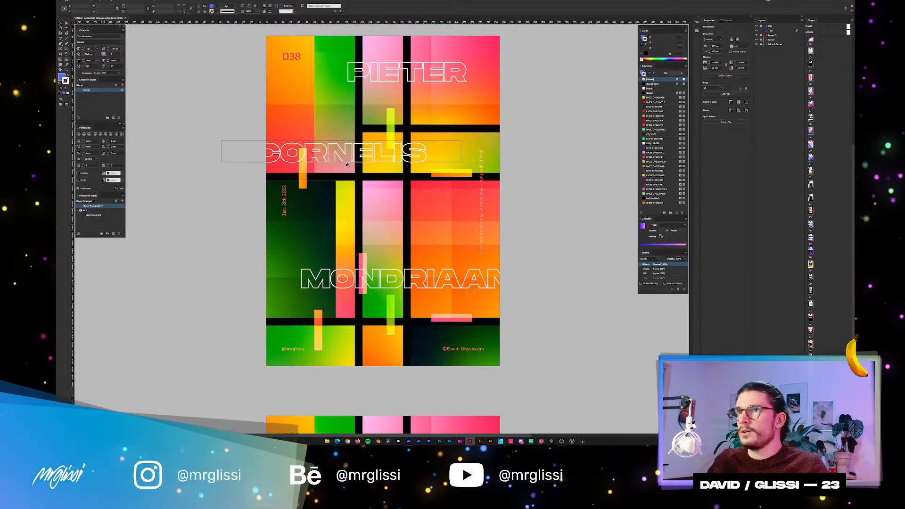
Examine the black bar below the word "CORNELIS" and the upper edge of the dark green block up close.
scroll(320, 167, "up", 3)
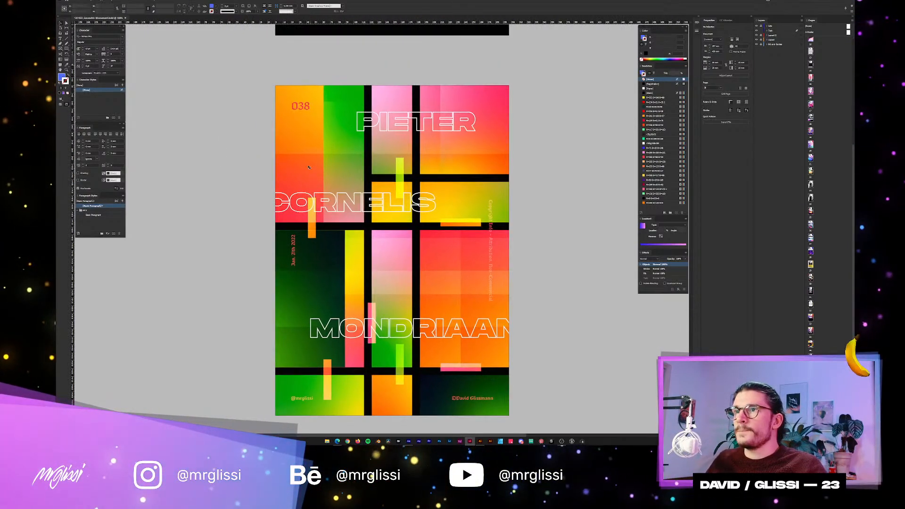
scroll(309, 167, "up", 2)
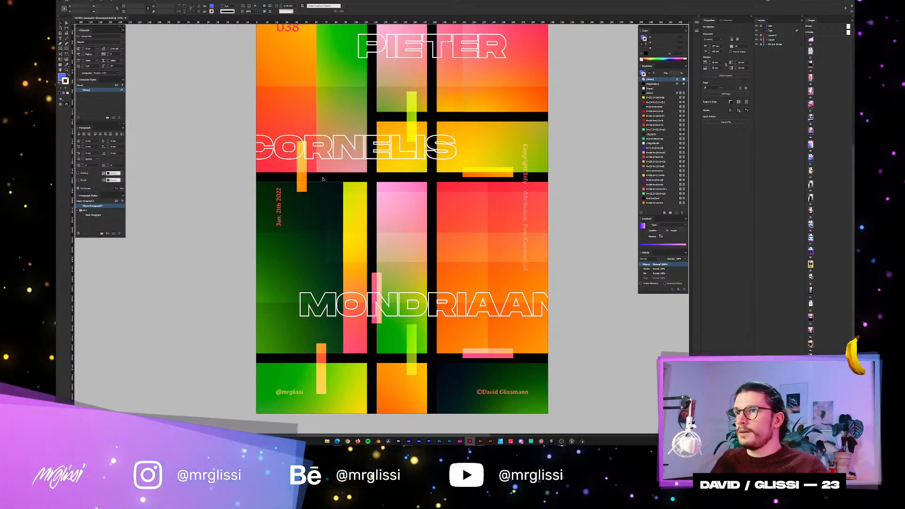
scroll(303, 186, "up", 4)
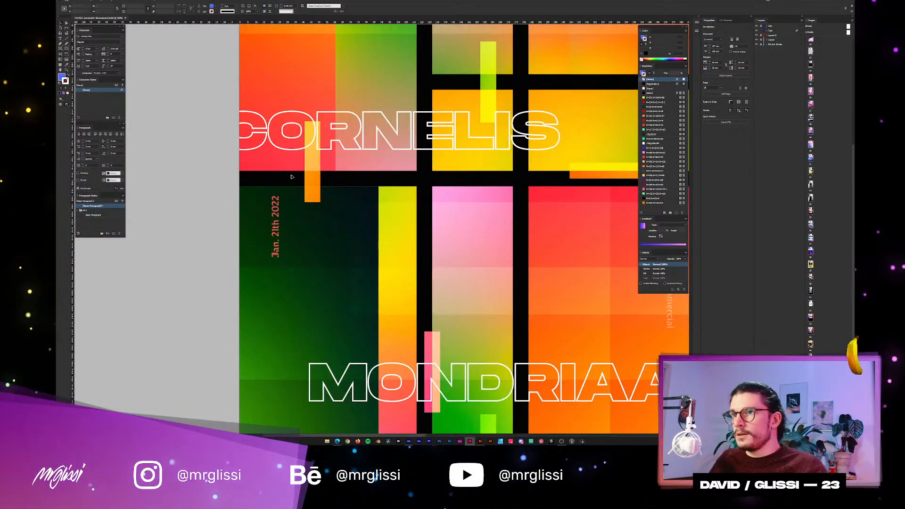
scroll(478, 216, "up", 2)
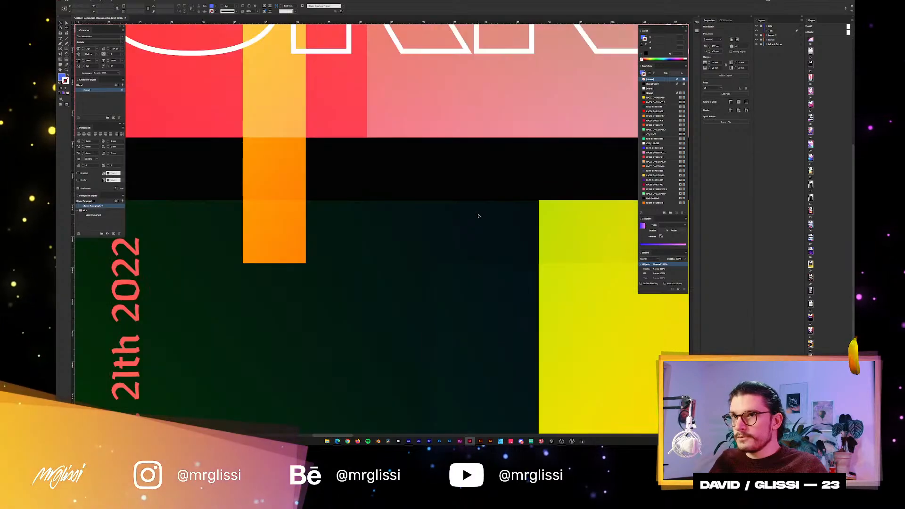
scroll(478, 215, "down", 1)
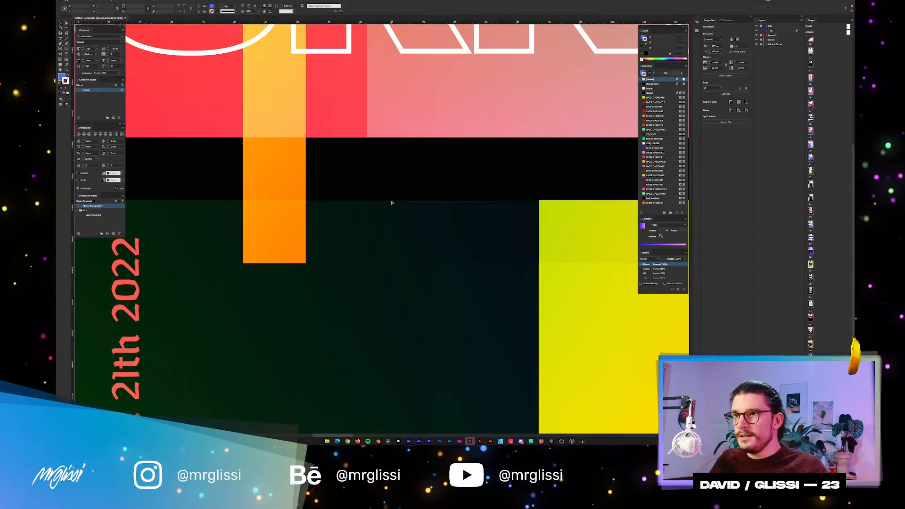
scroll(391, 203, "down", 3)
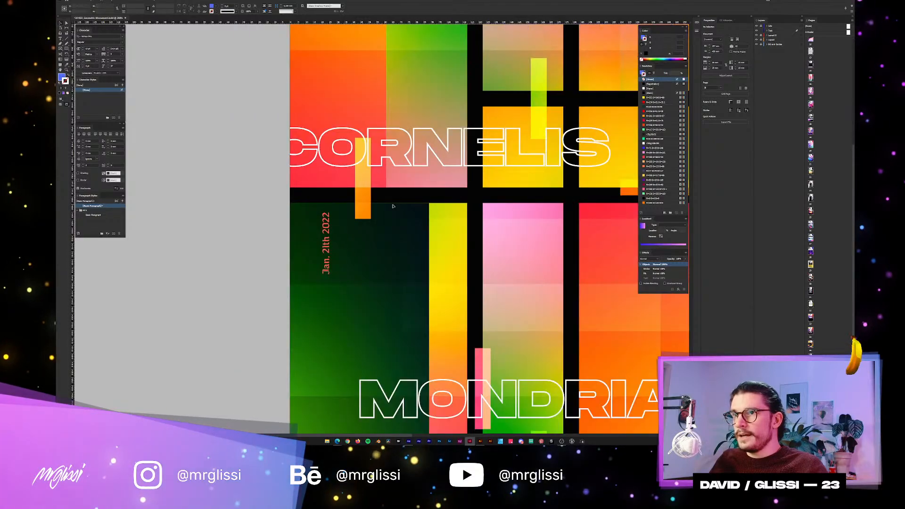
scroll(393, 206, "up", 2)
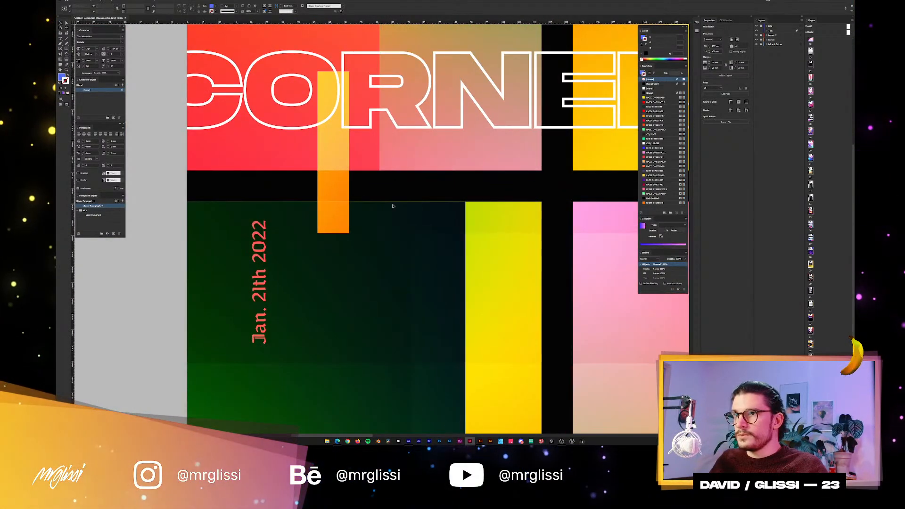
scroll(392, 206, "down", 1)
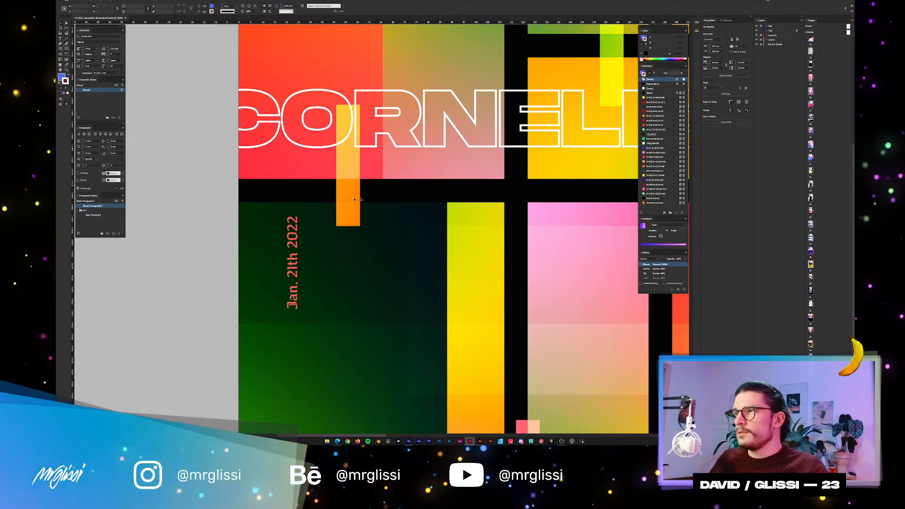
scroll(355, 199, "down", 1)
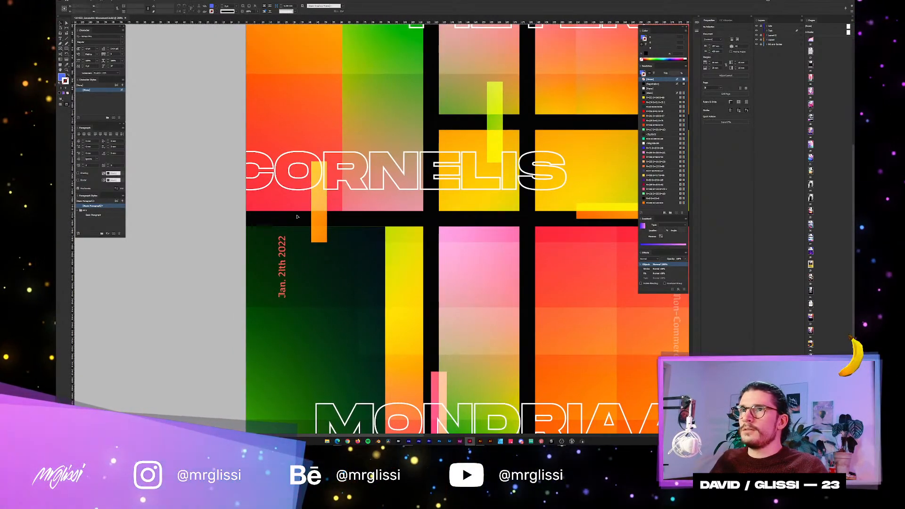
scroll(297, 216, "down", 1)
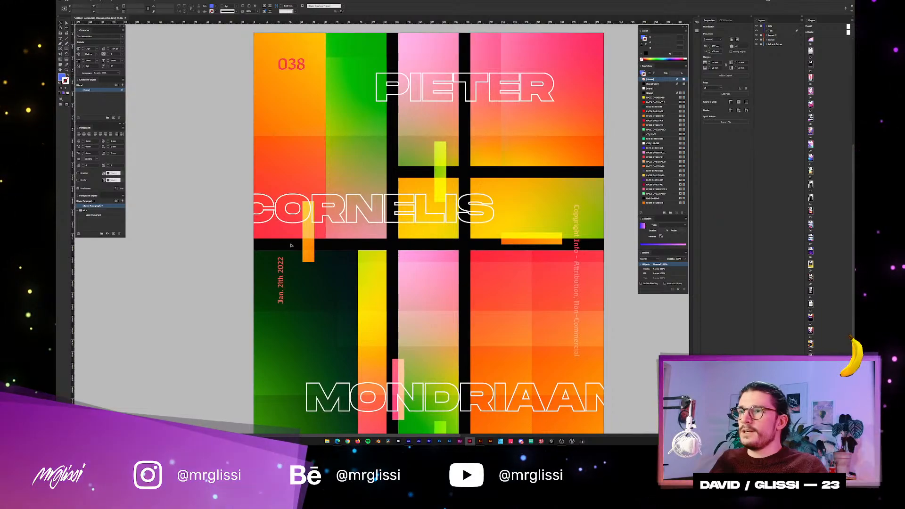
scroll(292, 242, "up", 5)
left_click_drag(458, 266, 437, 208)
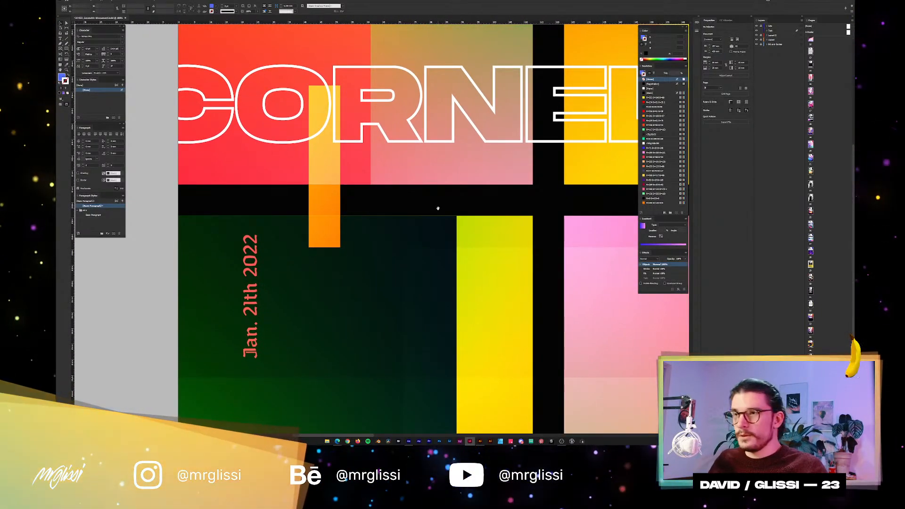
scroll(431, 226, "up", 2)
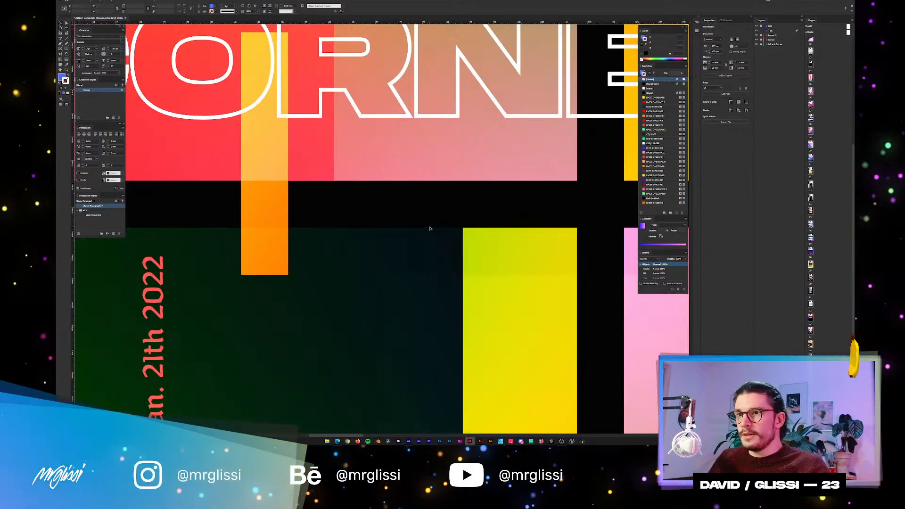
scroll(429, 229, "down", 2)
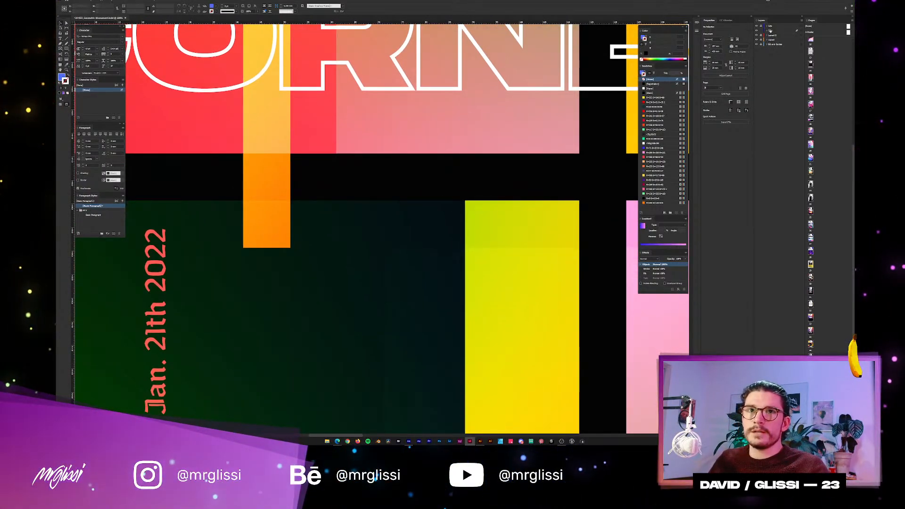
scroll(620, 139, "down", 2)
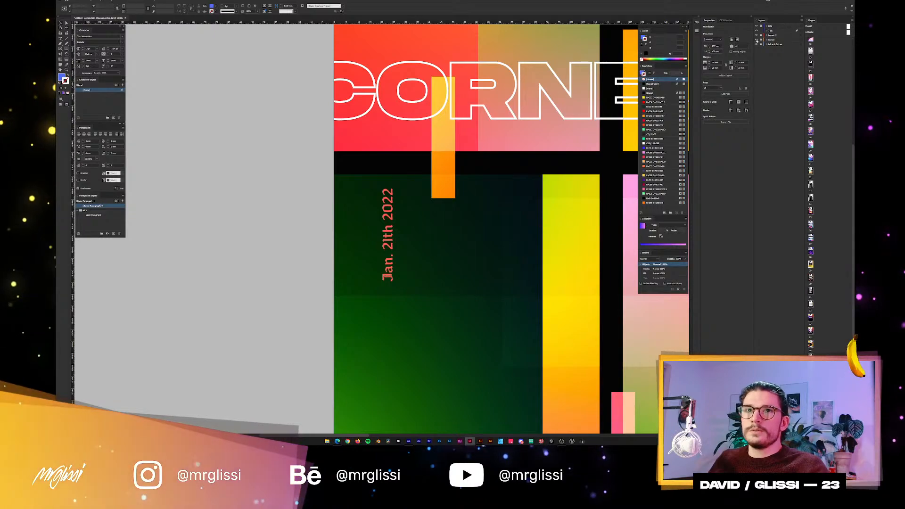
Select the dark green block and inspect its upper edge and the corner where it meets the yellow strip.
left_click(409, 304)
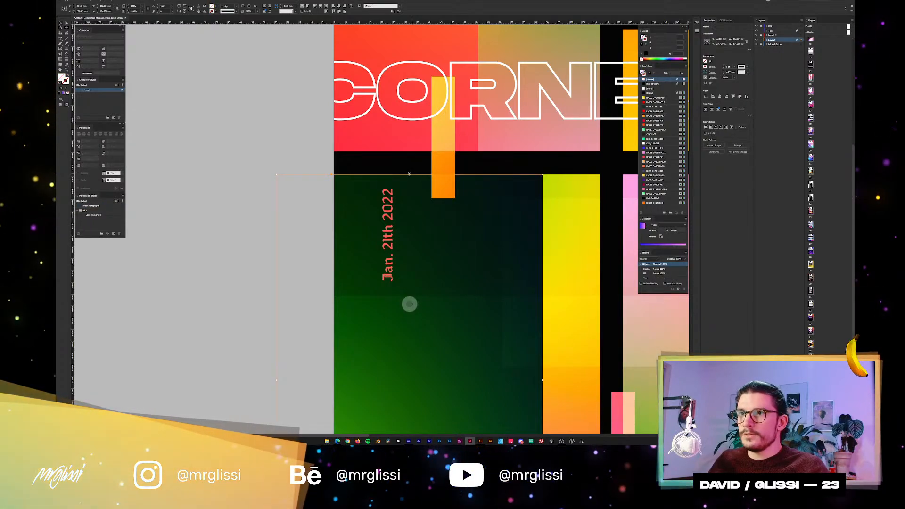
scroll(410, 175, "up", 1)
scroll(415, 177, "up", 1)
left_click_drag(432, 178, 328, 184)
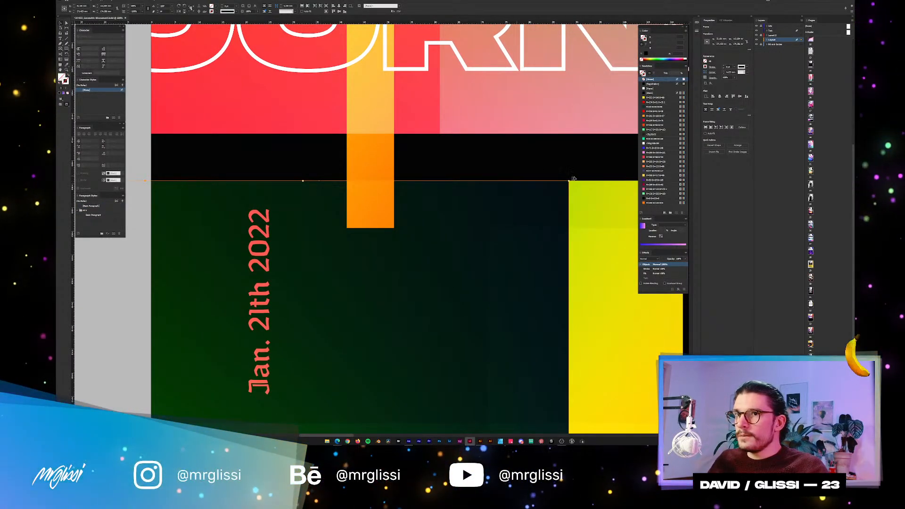
scroll(573, 183, "up", 1)
scroll(577, 185, "up", 2)
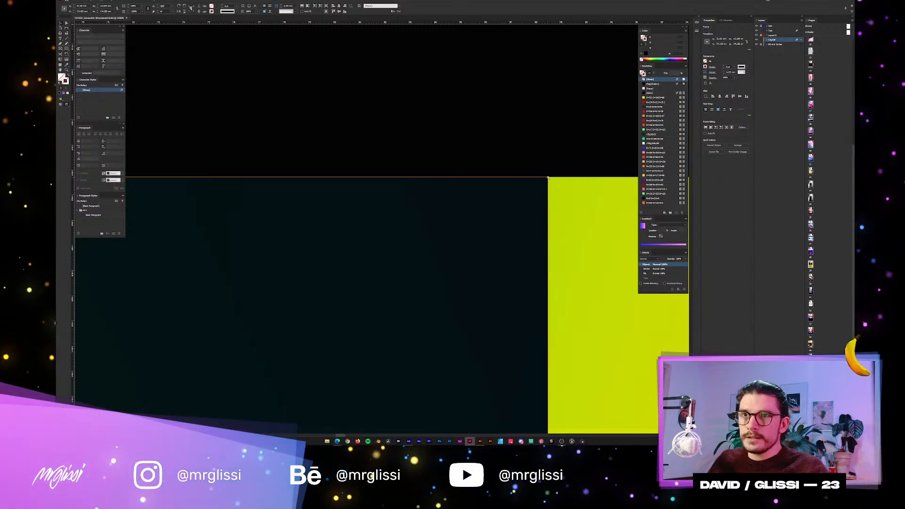
scroll(548, 178, "down", 3)
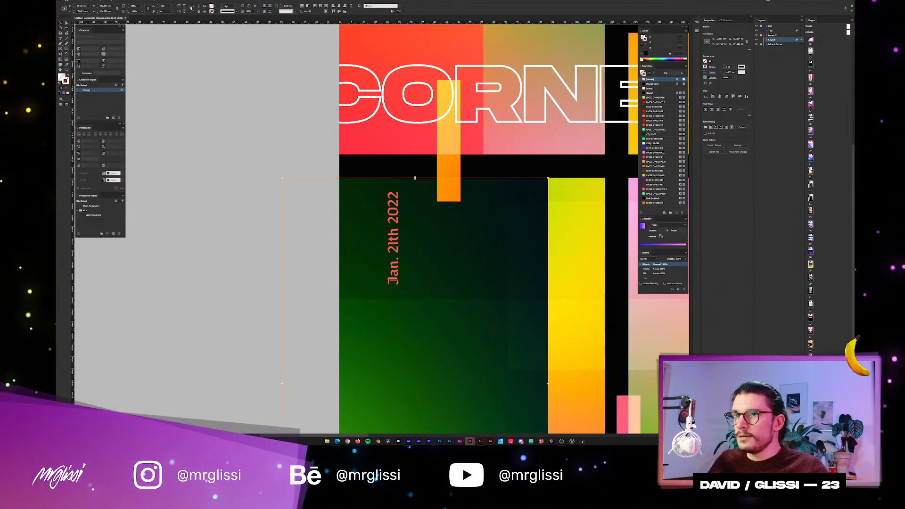
Try to extend the dark green block's upper edge into the black bar, undo it and deselect the block.
left_click_drag(415, 177, 415, 169)
key("ctrl+z")
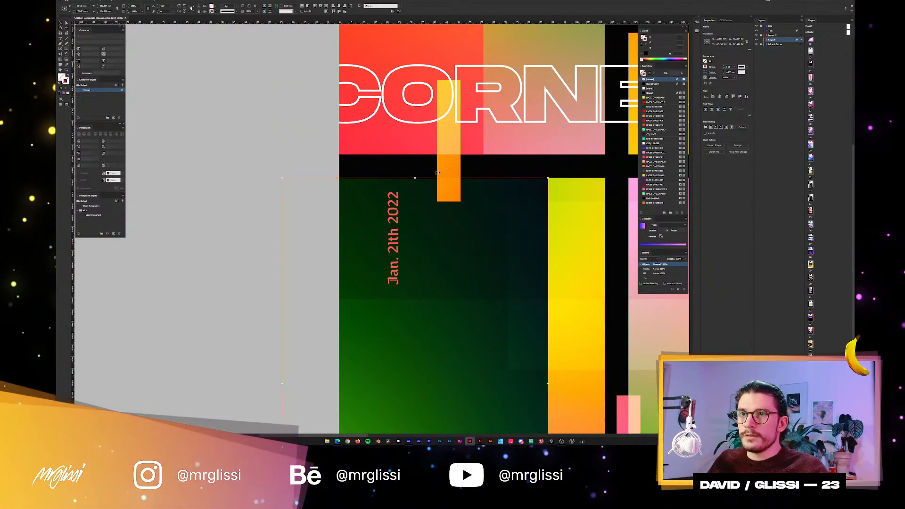
left_click(542, 167)
Look over the black bars and colour blocks of poster 038 again and frame the whole "Pieter Cornelis Mondriaan" page.
left_click_drag(557, 168, 362, 205)
scroll(429, 200, "down", 1)
scroll(363, 205, "down", 1)
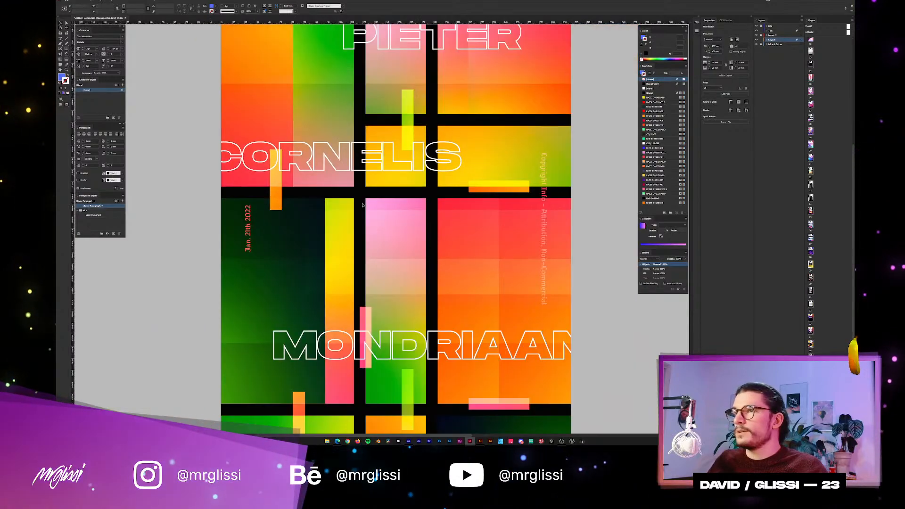
scroll(389, 199, "down", 2)
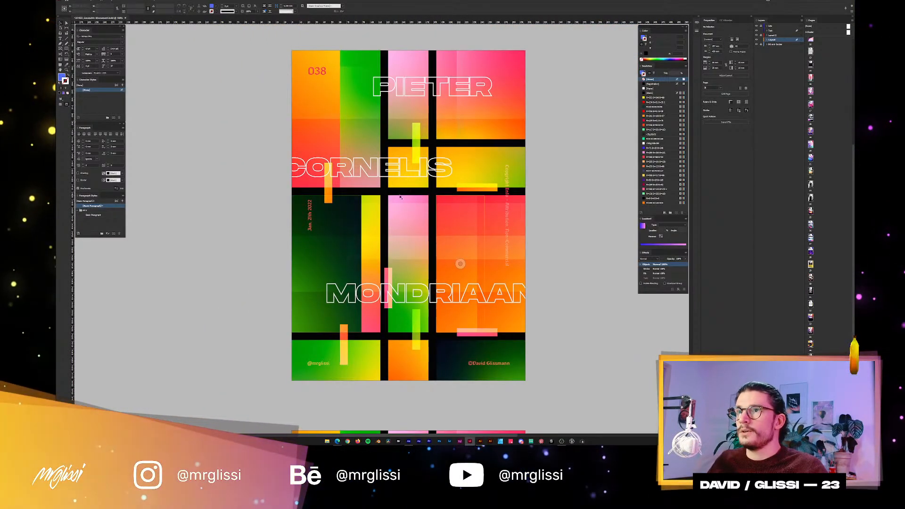
scroll(362, 196, "up", 1)
mouse_move(381, 204)
left_mouse_down()
mouse_move(366, 172)
mouse_move(365, 196)
left_mouse_up()
scroll(366, 172, "down", 1)
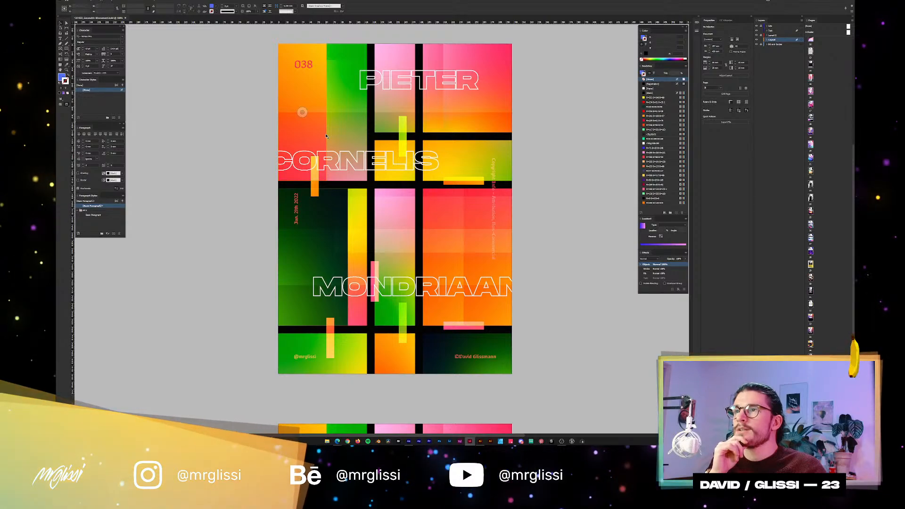
left_click_drag(350, 54, 358, 90)
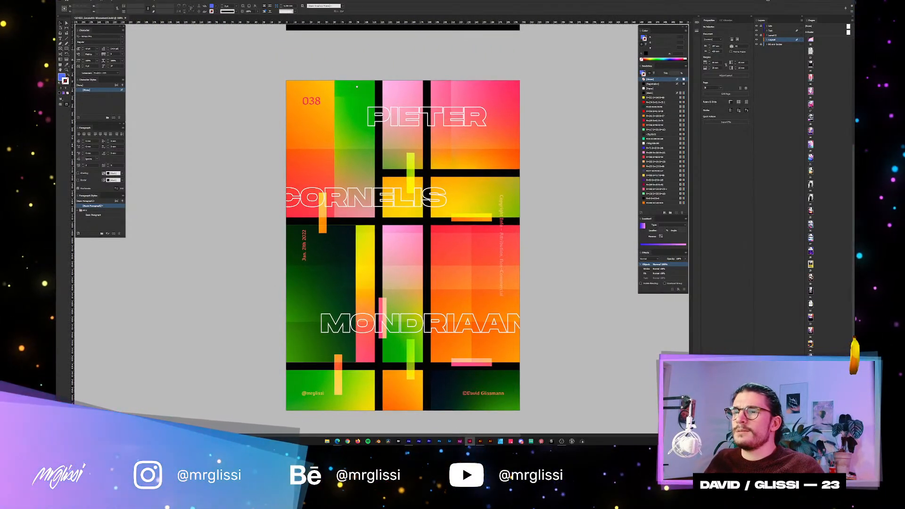
Switch to Illustrator with the gradient and colour swatch document and try to reopen a recently used file.
left_click(480, 442)
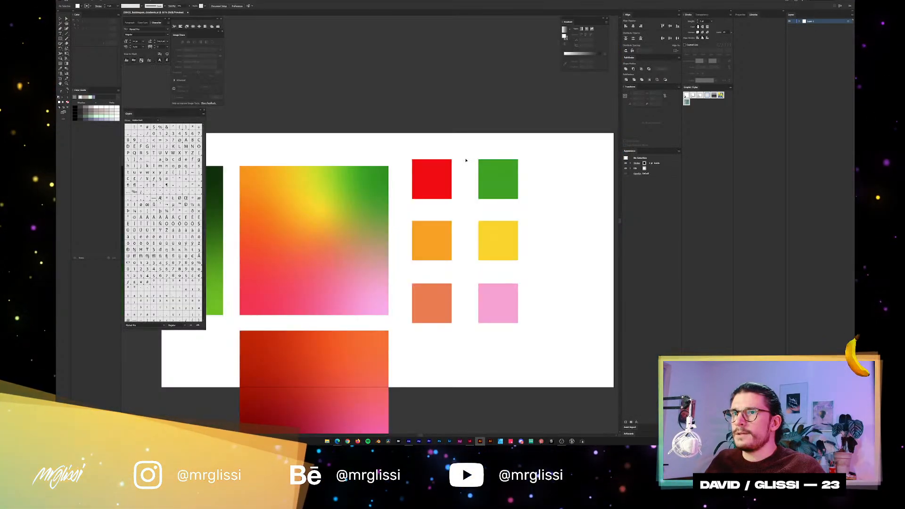
left_click(73, 2)
left_click(92, 15)
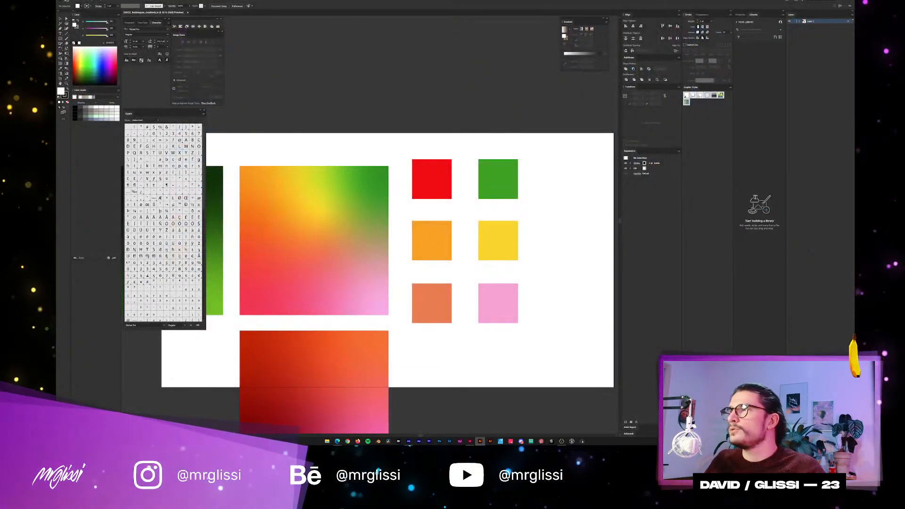
left_click(66, 2)
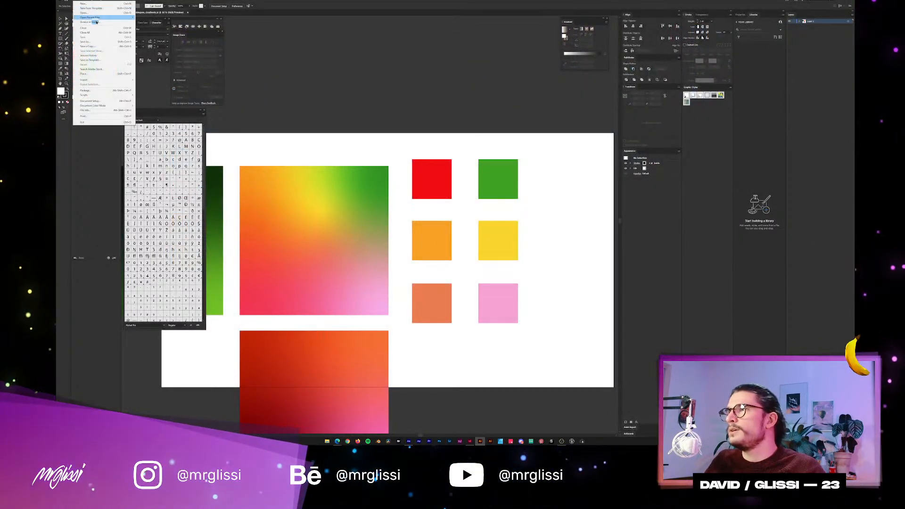
mouse_move(128, 17)
left_click(171, 18)
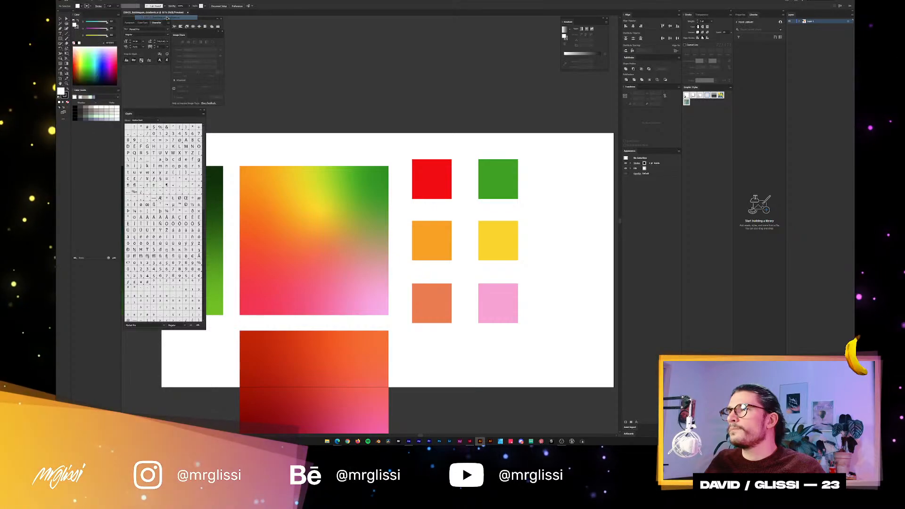
Open the PDF of poster 034, "2021... Well, that's one way to start the year.", from the Poster Design folder.
left_click(67, 3)
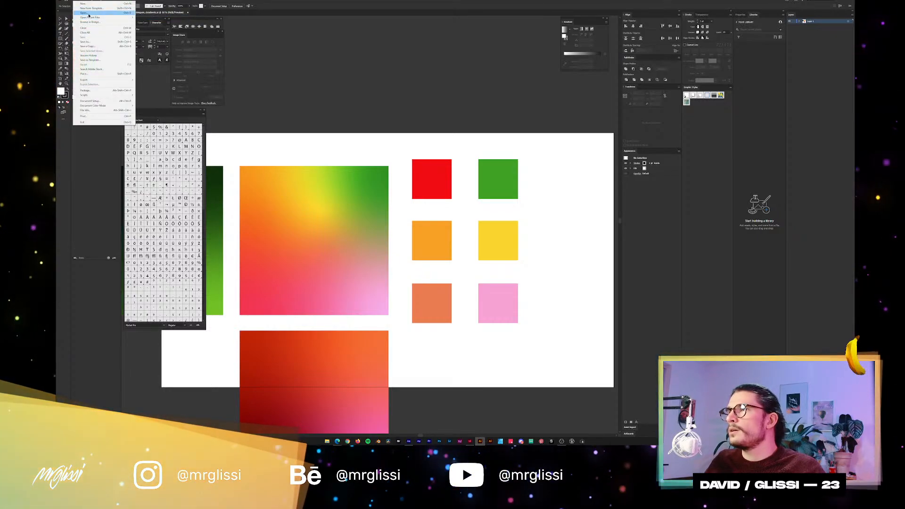
left_click(91, 15)
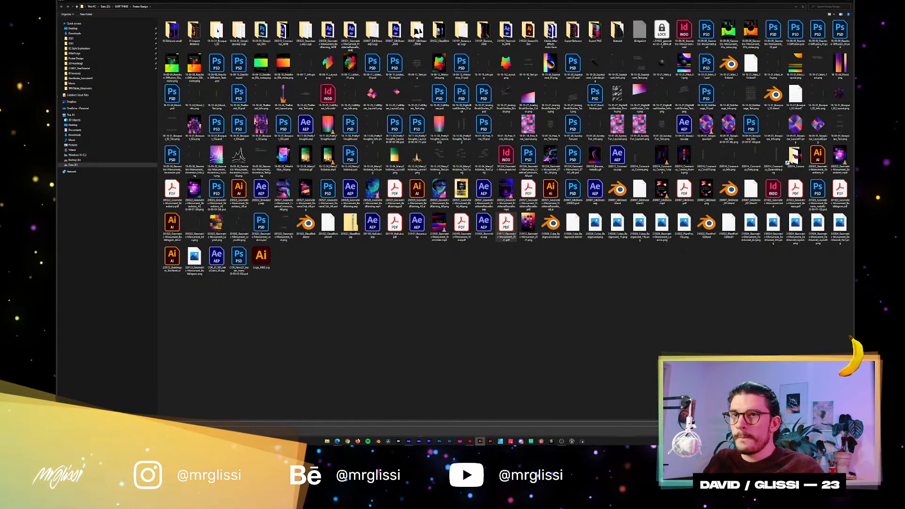
double_click(506, 224)
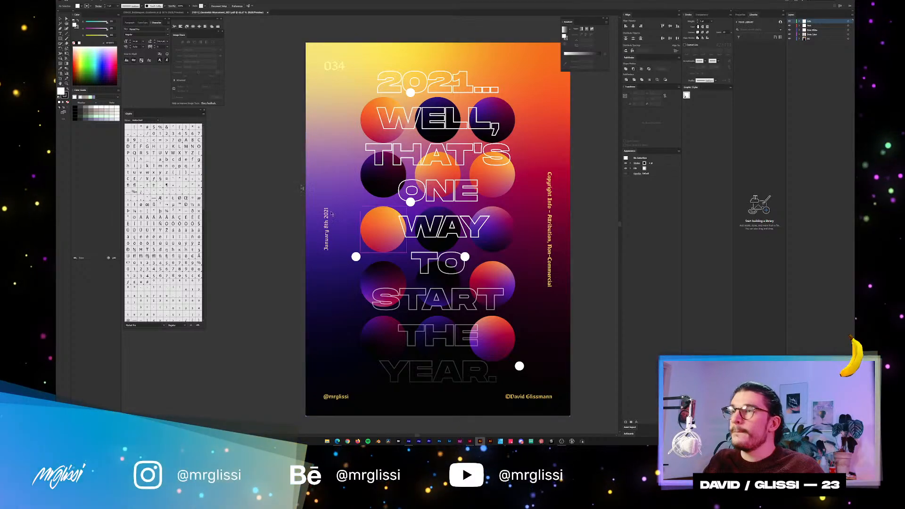
Close the poster 034 PDF and bring up the dialog for opening another document.
key("ctrl+w")
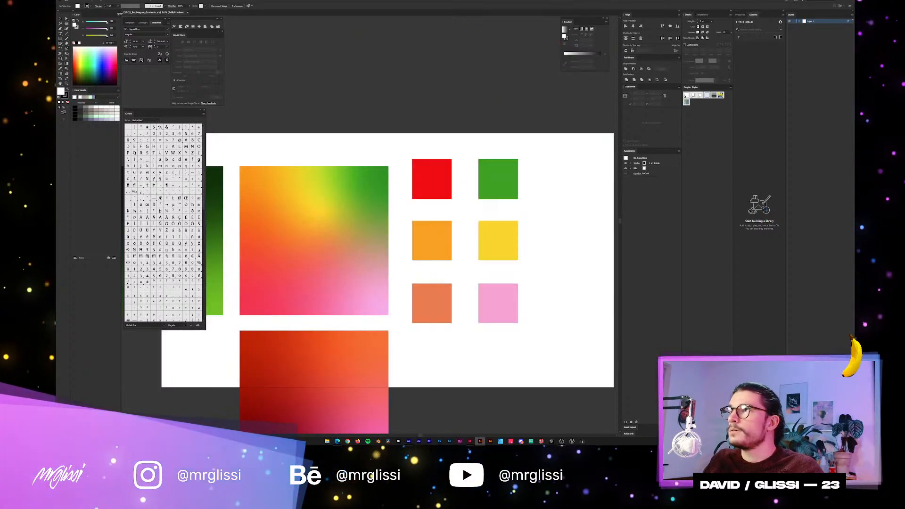
left_click(75, 1)
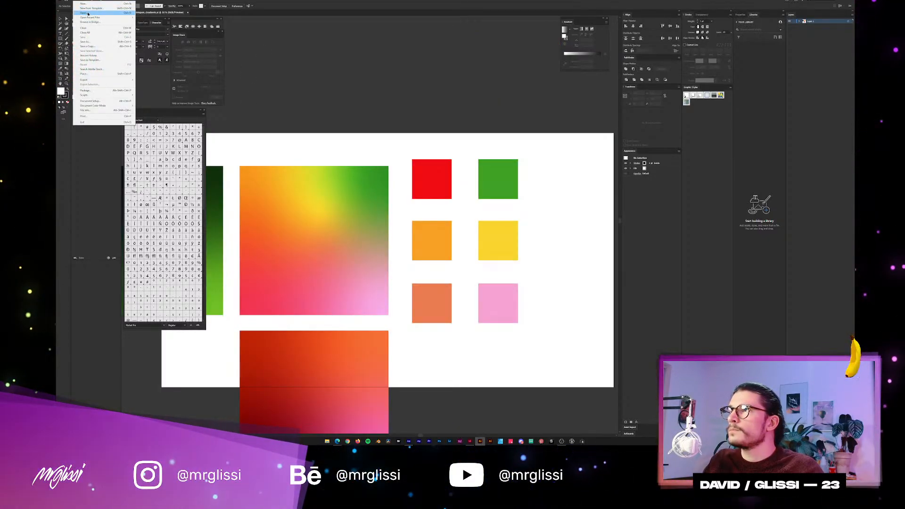
left_click(88, 14)
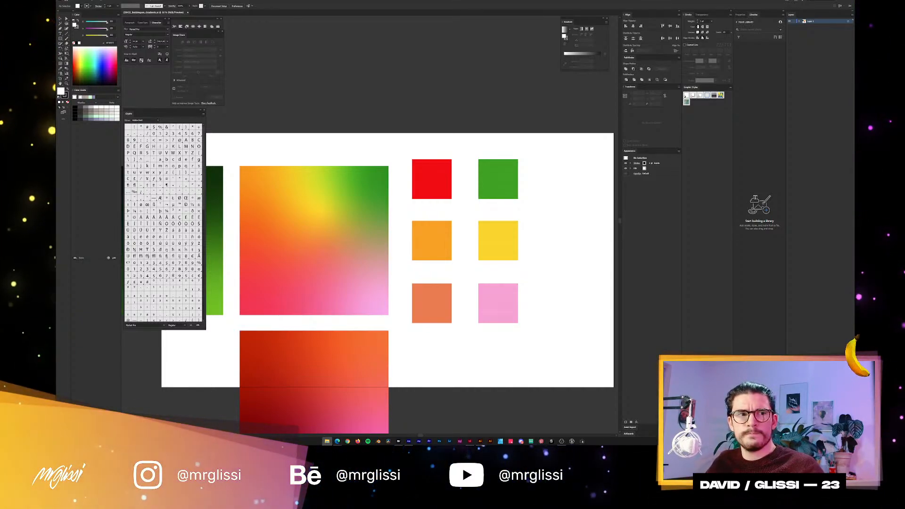
Switch to the Bridge window of the Poster Design folder and locate the Bubblegum poster PDF among the thumbnails.
left_click_drag(431, 394, 399, 440)
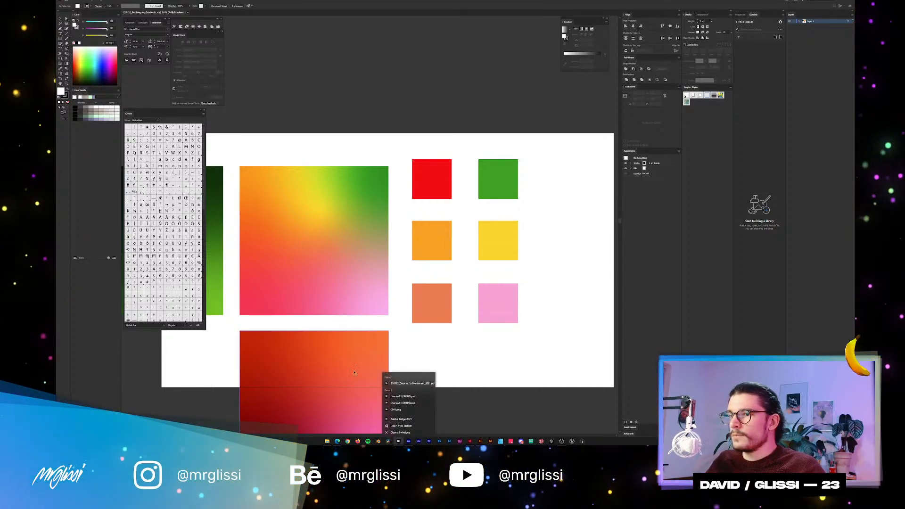
left_click(431, 384)
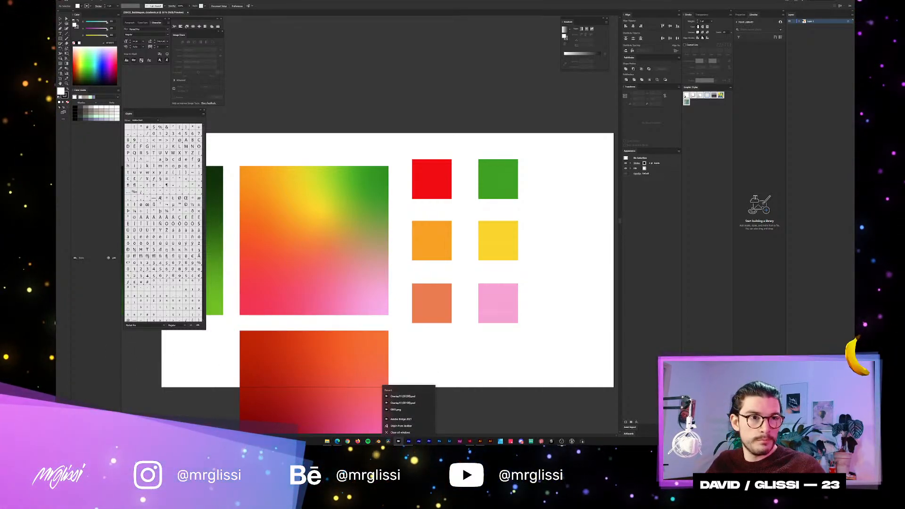
left_click(327, 442)
left_click_drag(519, 287, 401, 442)
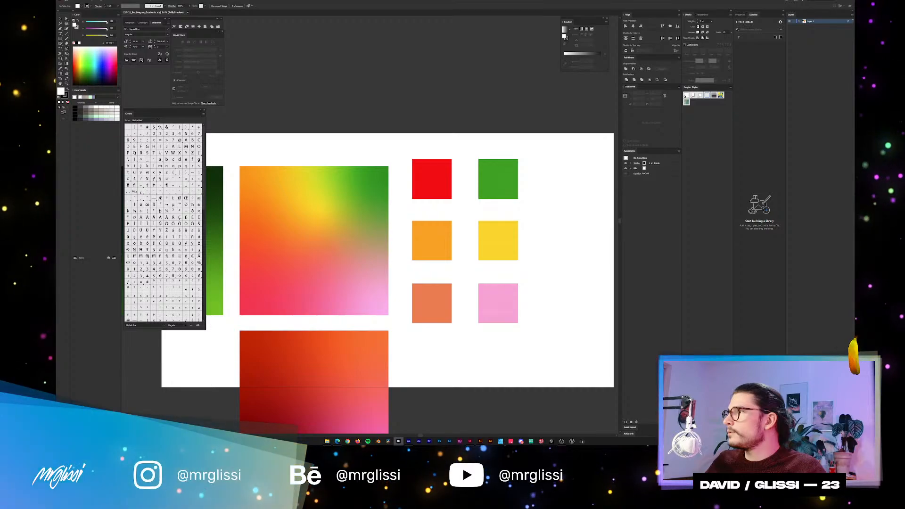
left_click_drag(358, 0, 358, 0)
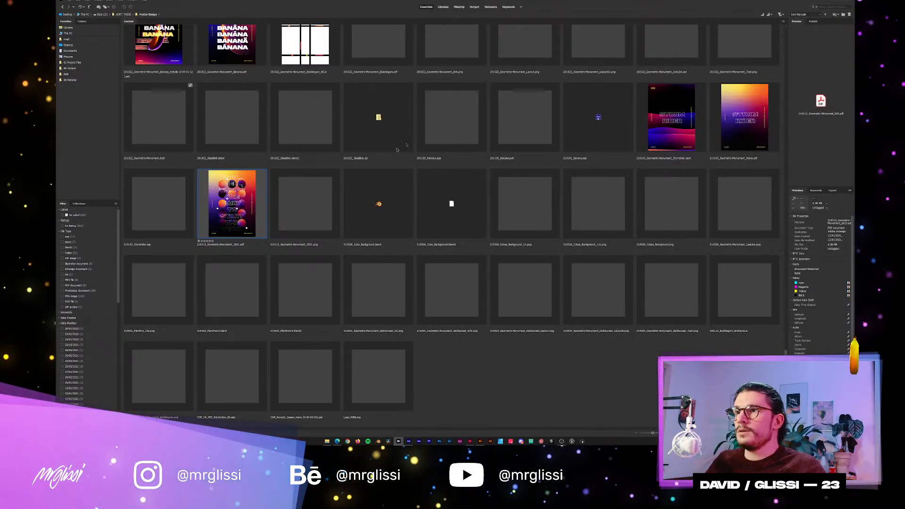
scroll(358, 179, "up", 2)
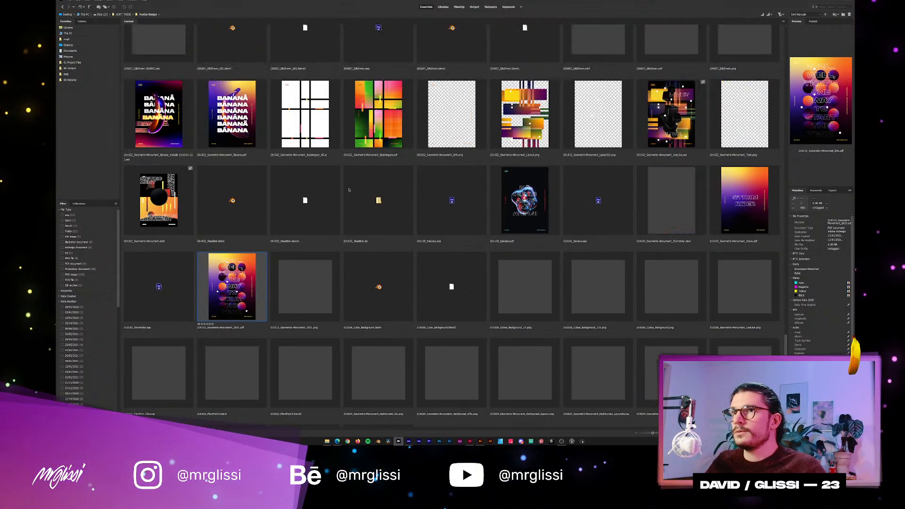
left_click(392, 117)
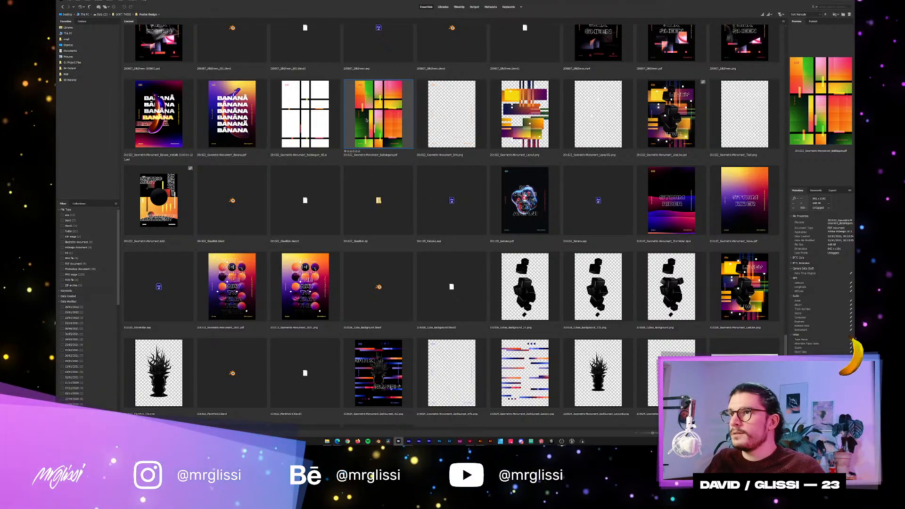
Open the white-grid Bubblegum AE file of poster 038 from the Poster Design folder in Illustrator.
left_click(306, 122)
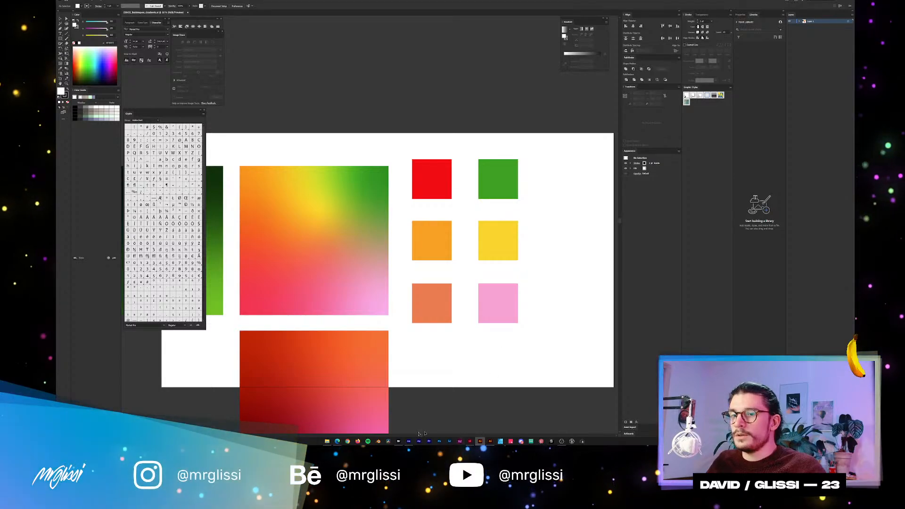
left_click(399, 441)
right_click(323, 124)
mouse_move(344, 130)
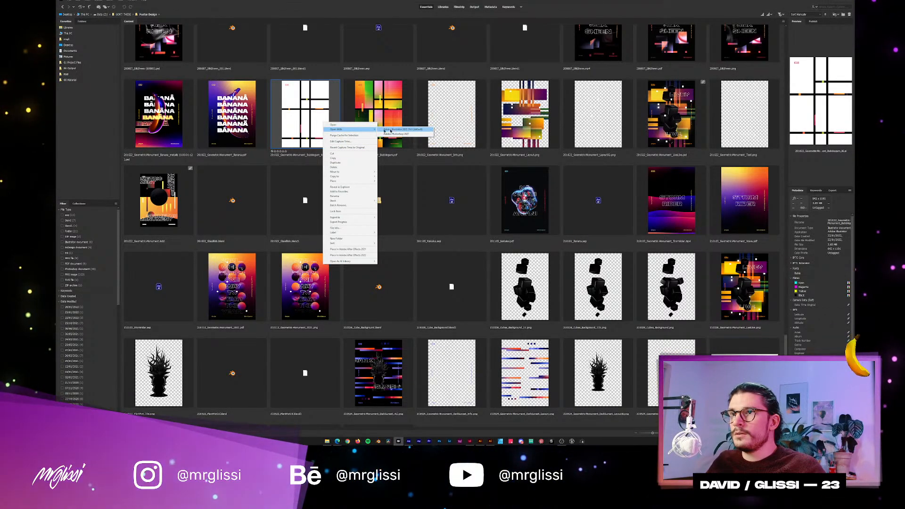
left_click(400, 129)
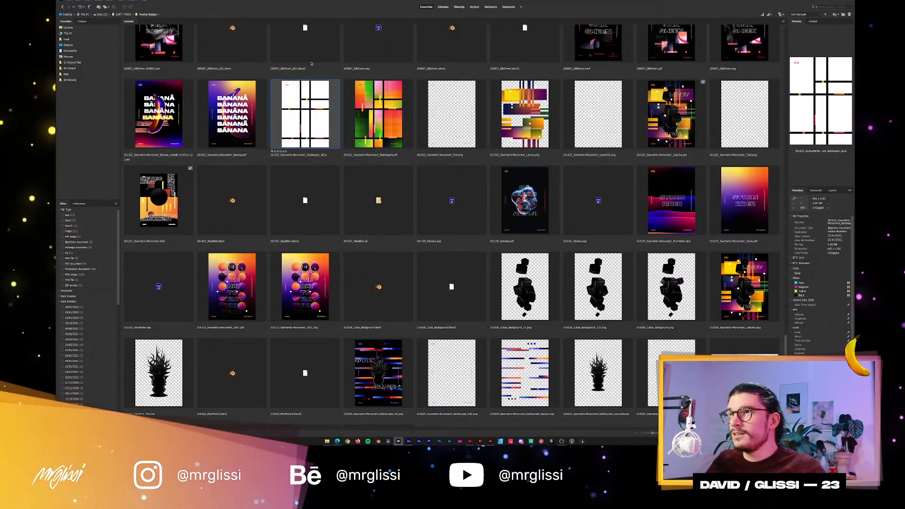
Close the gradient and colour swatch document and switch to the Illustrator window containing poster 038's white-grid file.
left_click_drag(320, 91, 481, 441)
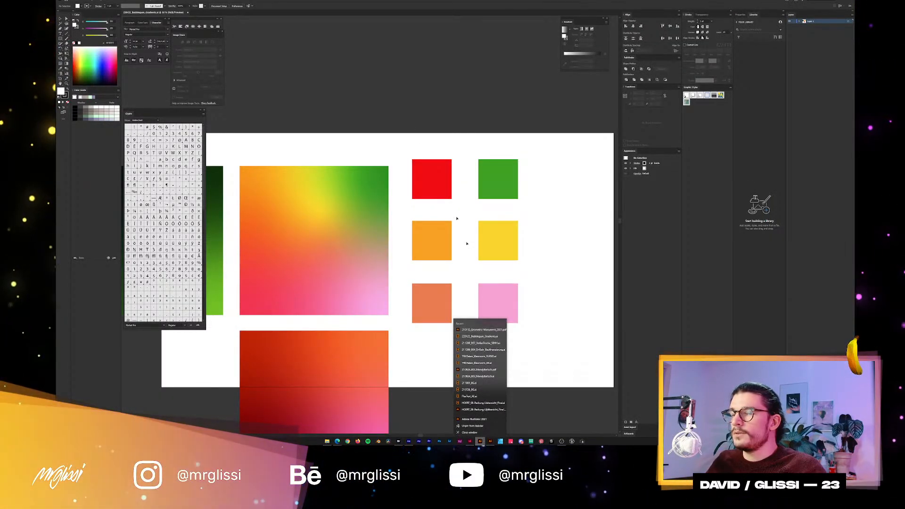
left_click(278, 61)
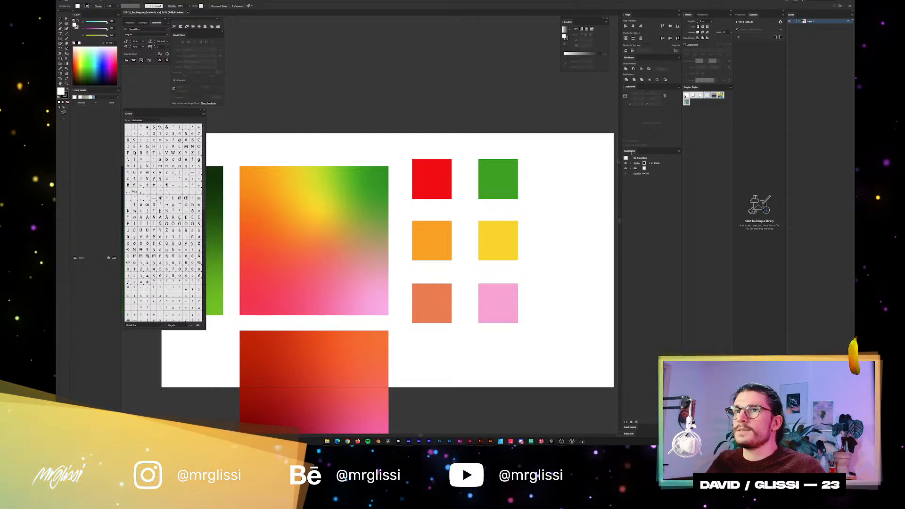
left_click(188, 13)
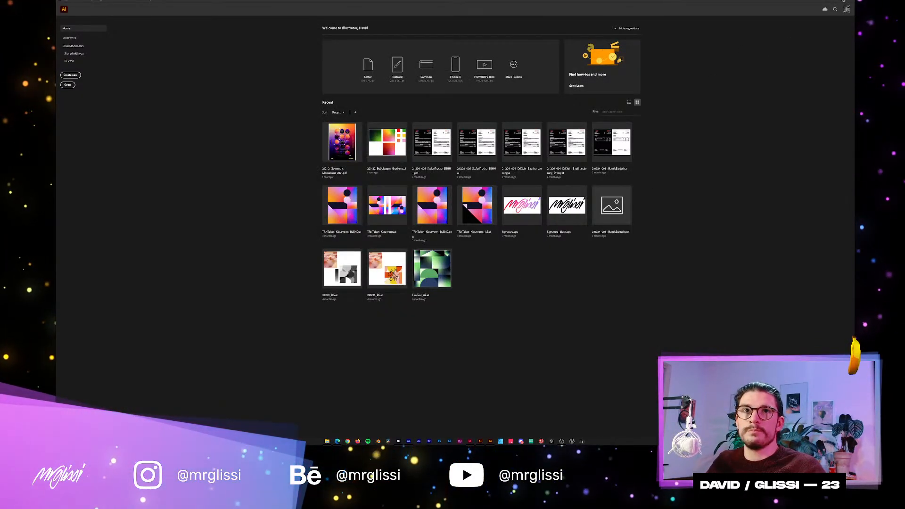
key("alt+Tab")
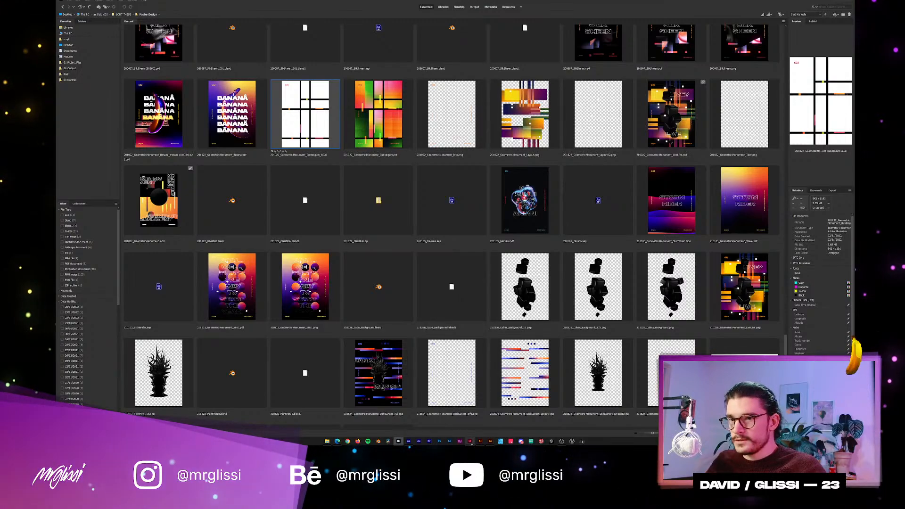
left_click(490, 442)
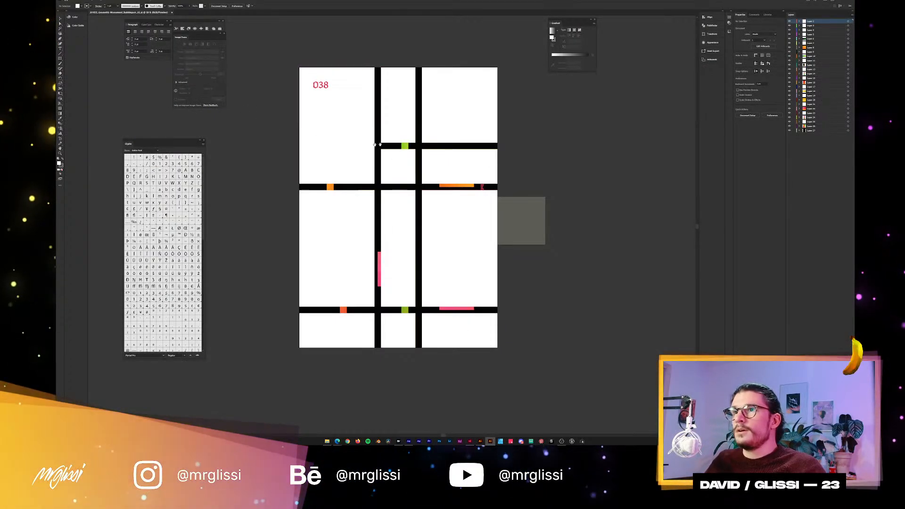
Hide the layer of the white block covering the dark green and yellow cell, and select the artwork beneath it.
left_click_drag(380, 145, 379, 149)
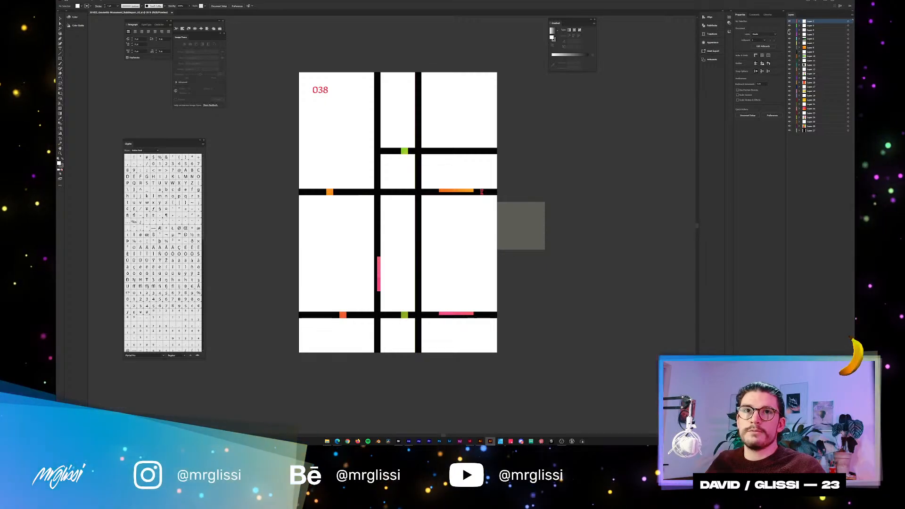
left_click(789, 61)
left_click(356, 232)
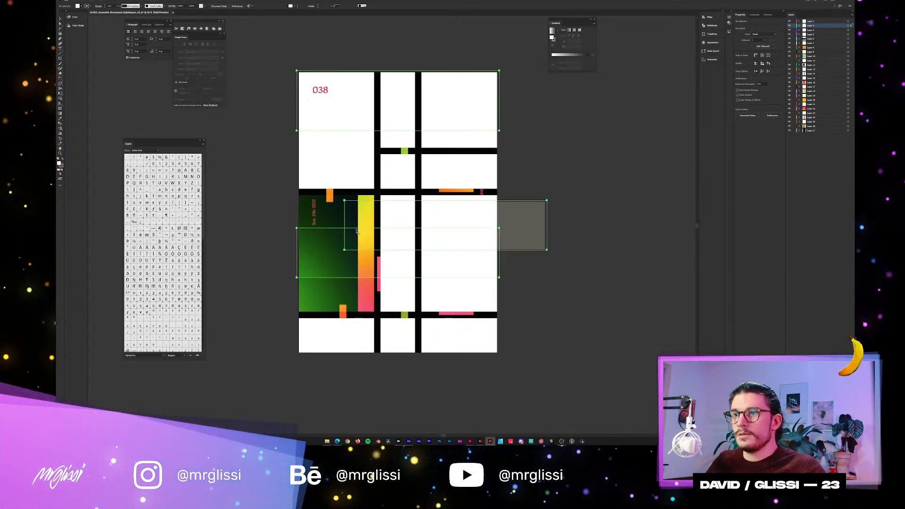
left_click(329, 216)
Select the overlay rectangle group and examine its edges across the dark green and yellow blocks.
scroll(343, 261, "up", 2)
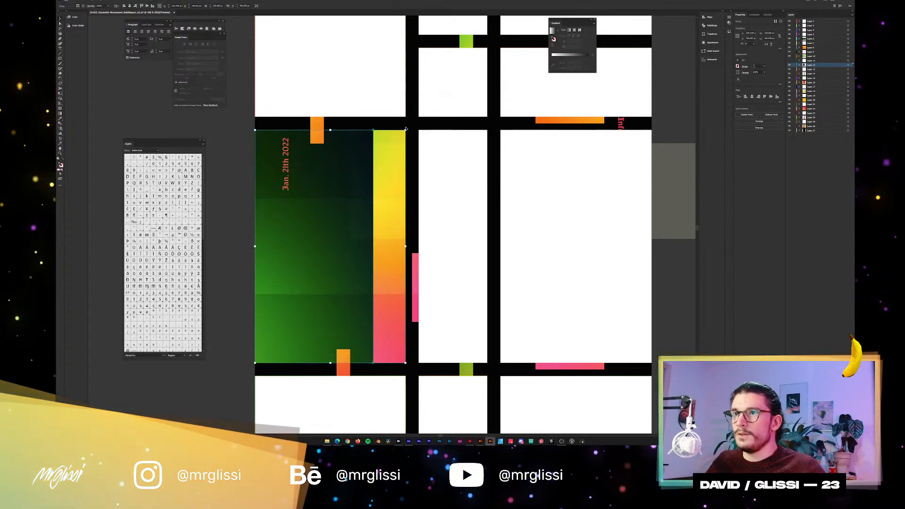
left_click(434, 146)
left_click_drag(376, 144, 474, 200)
key("ctrl+z")
left_click(376, 155)
key("ctrl+plus")
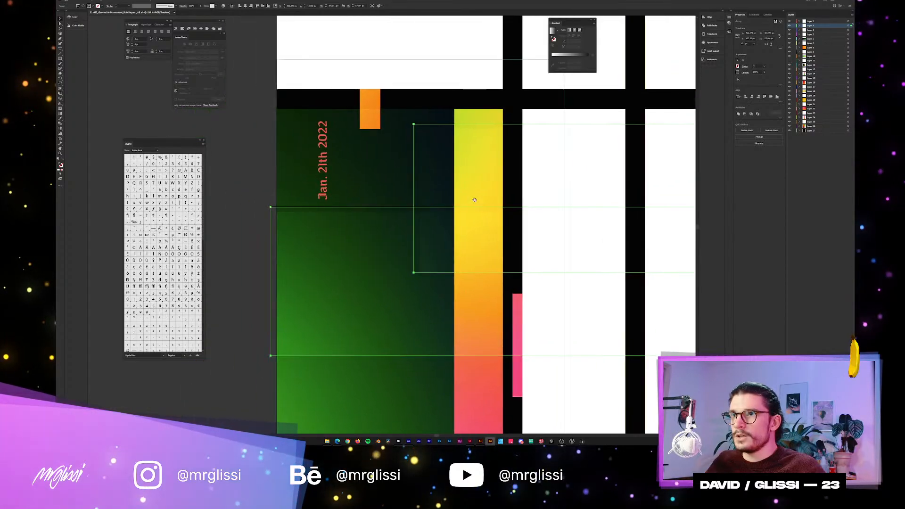
left_click_drag(420, 143, 361, 225)
scroll(430, 283, "up", 6)
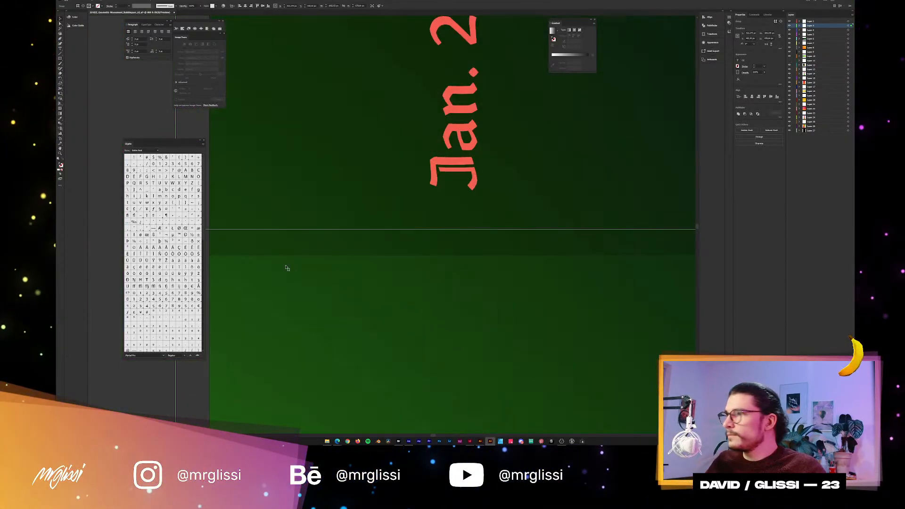
Examine the tonal steps along the overlay edges near the date text and down the green block, and deselect the group.
left_click_drag(287, 268, 422, 263)
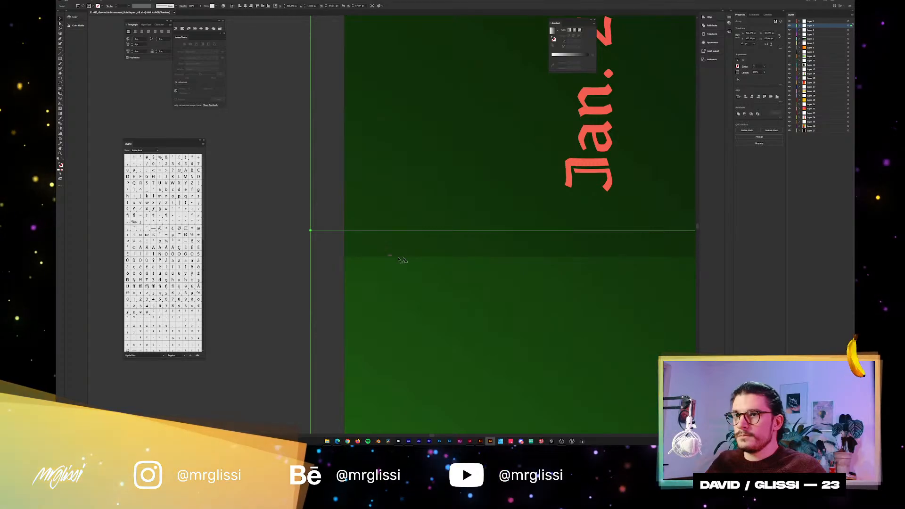
left_click_drag(461, 268, 410, 212)
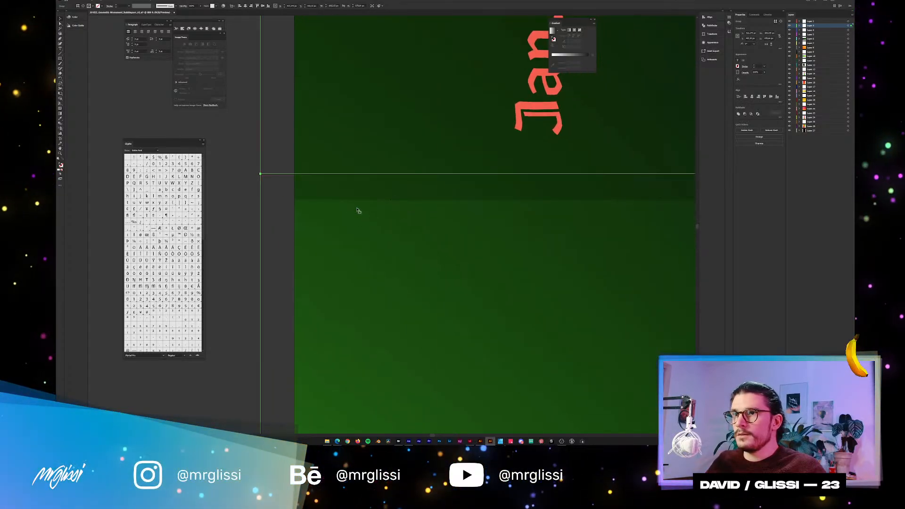
scroll(294, 200, "down", 3)
left_click_drag(452, 277, 393, 157)
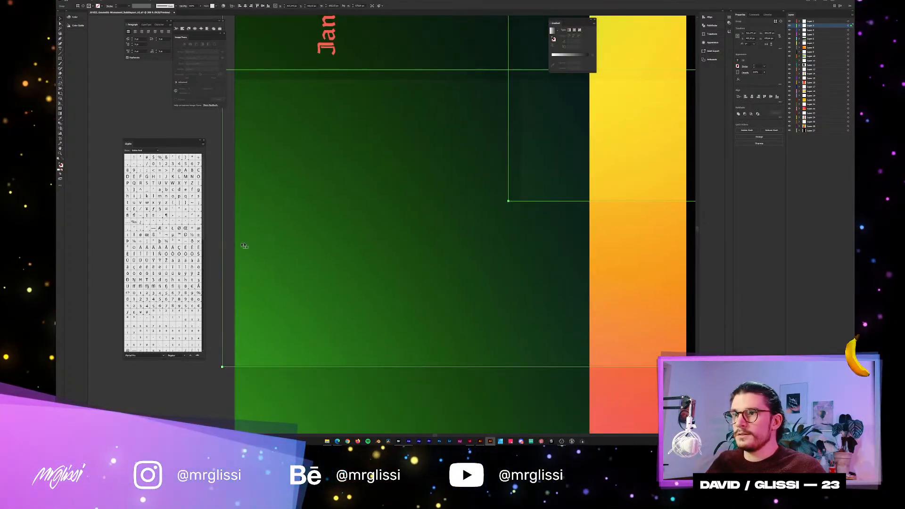
left_click_drag(305, 328, 325, 285)
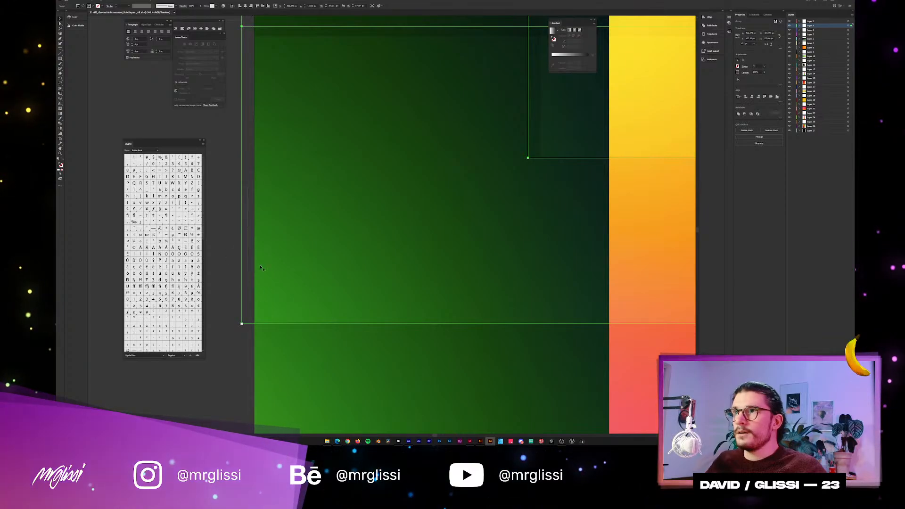
left_click(249, 224)
scroll(406, 210, "down", 3)
Select the large white block beneath the orange strip, try to shift the artwork there sideways and undo the move.
left_click_drag(531, 219, 419, 261)
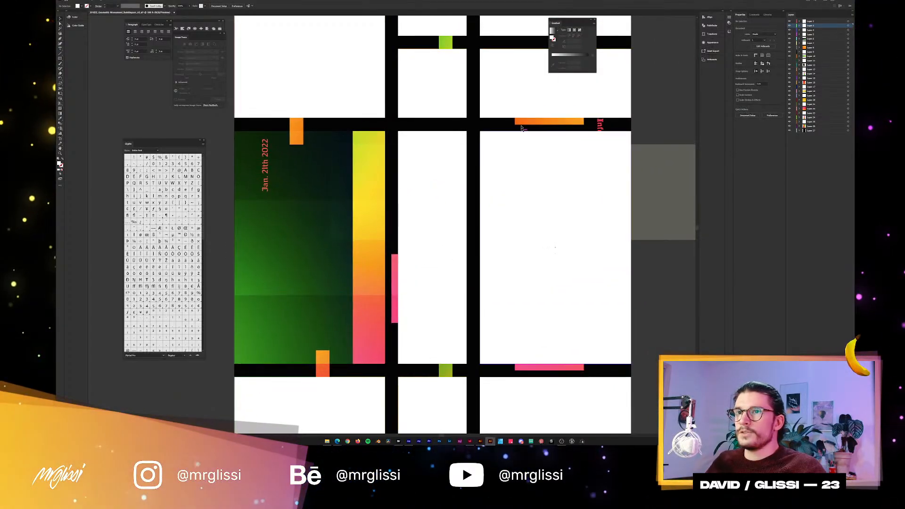
left_click_drag(624, 135, 572, 193)
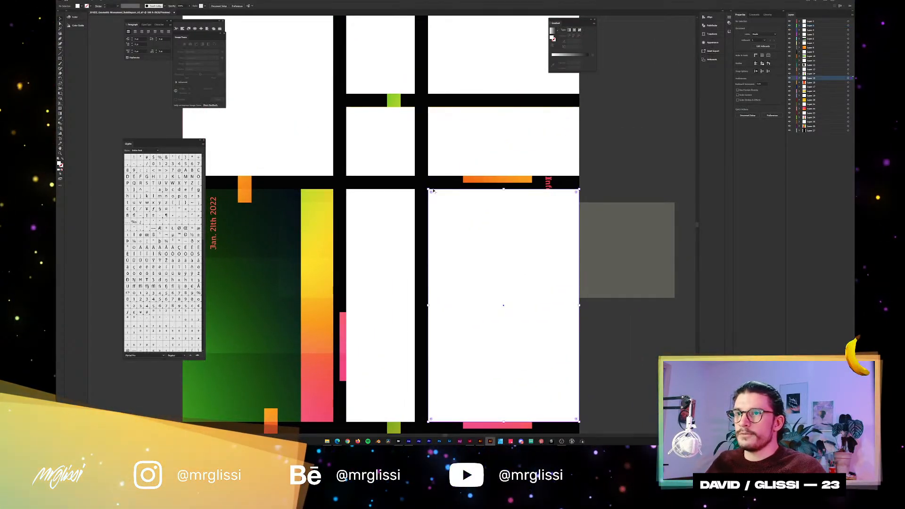
left_click(483, 223)
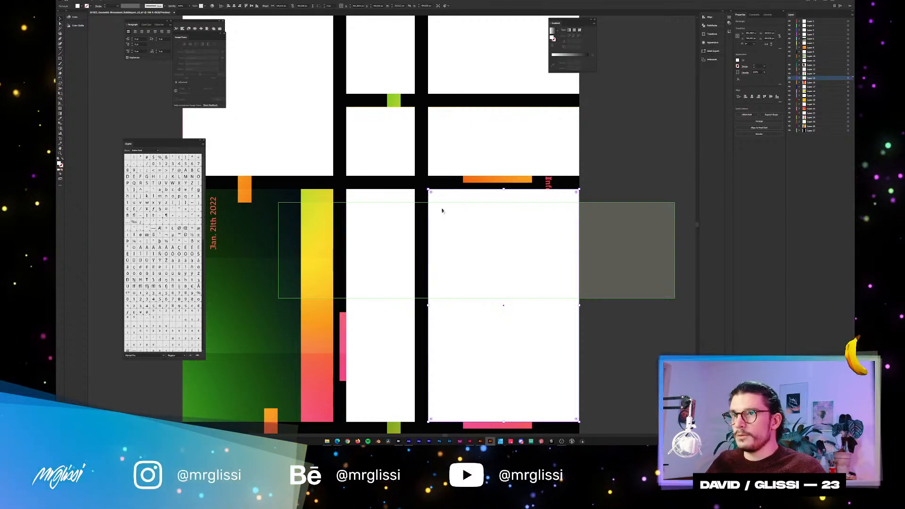
left_click_drag(415, 185, 470, 183)
left_click(456, 196)
left_click_drag(458, 239, 506, 240)
key("ctrl+z")
Show the white block over the dark green and yellow cell again, deselect everything and frame the whole poster.
left_click_drag(547, 110, 532, 216)
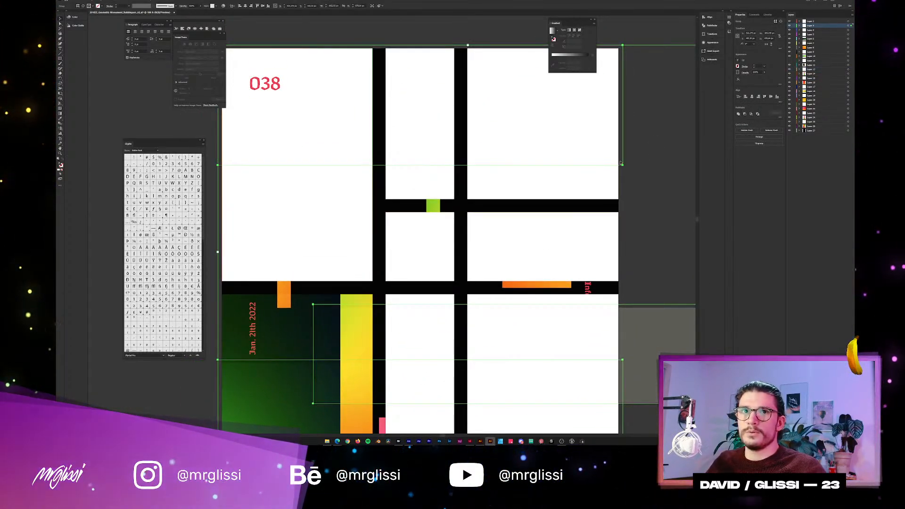
left_click_drag(394, 247, 437, 167)
left_click(789, 61)
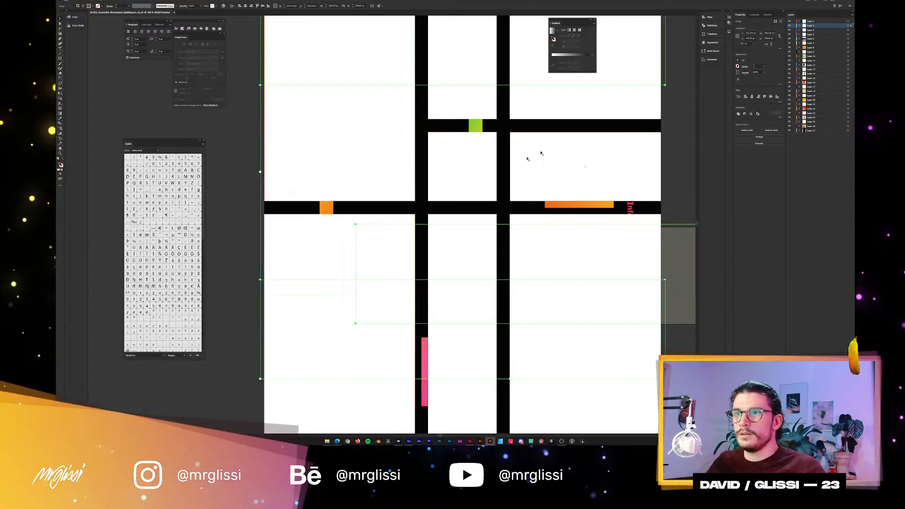
scroll(523, 163, "down", 2)
left_click_drag(537, 196, 497, 213)
left_click(568, 188)
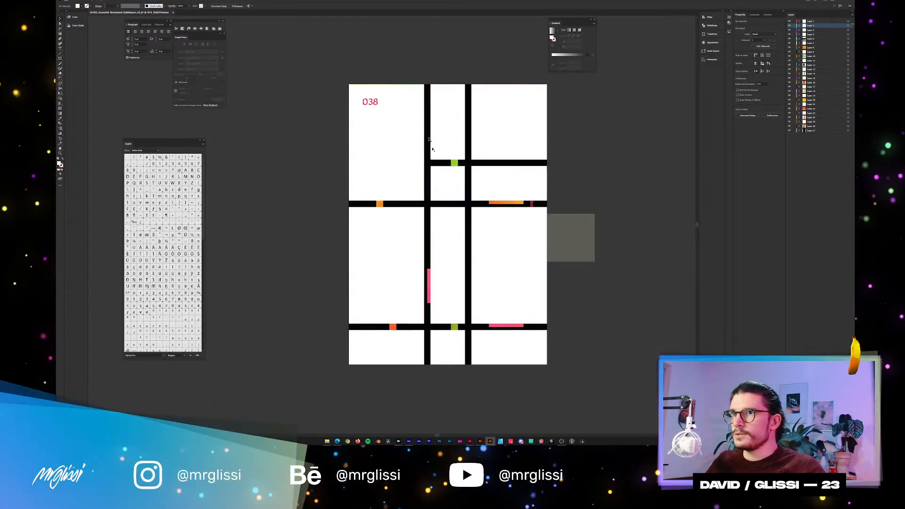
Switch to InDesign with the "Pieter Cornelis Mondriaan" poster and select the gradient frame behind the 038 number.
scroll(432, 141, "up", 1)
left_click_drag(493, 172, 447, 126)
key("alt+Tab")
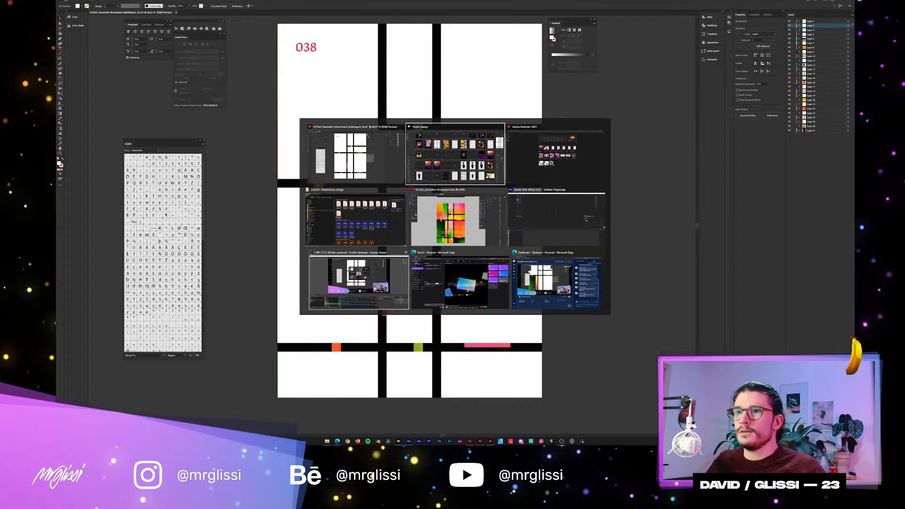
left_click(468, 215)
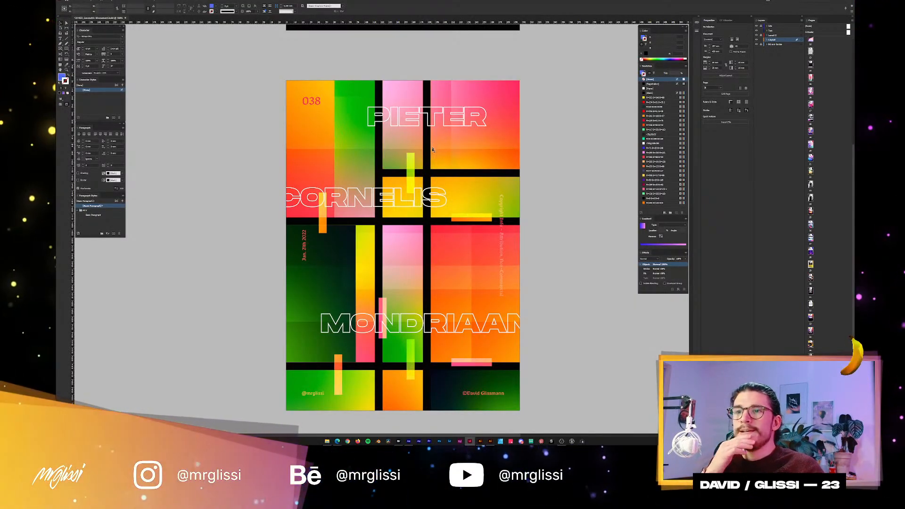
left_click(352, 157)
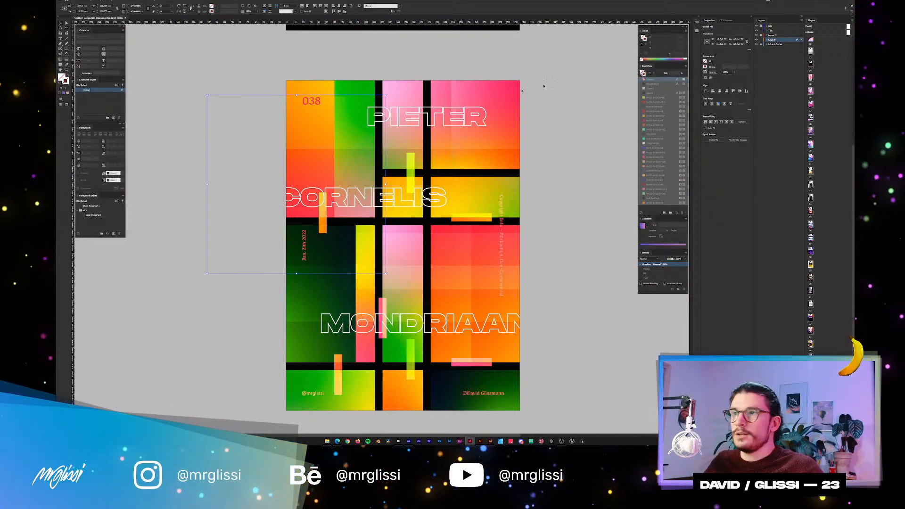
Try to shorten the overlay frame on the green block from its upper edge, undo the resize and deselect it.
left_click(218, 127)
scroll(349, 115, "up", 1)
scroll(351, 120, "up", 2)
left_click(363, 138)
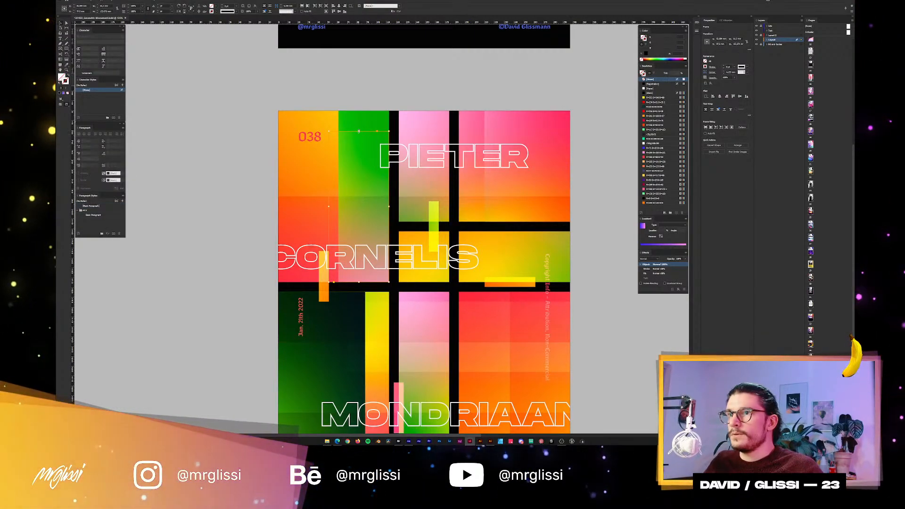
left_click_drag(363, 232, 363, 232)
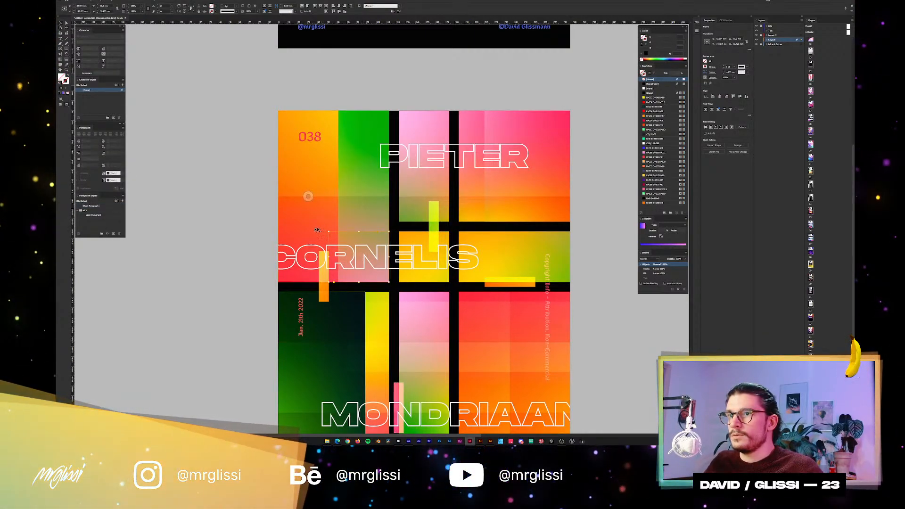
key("ctrl+z")
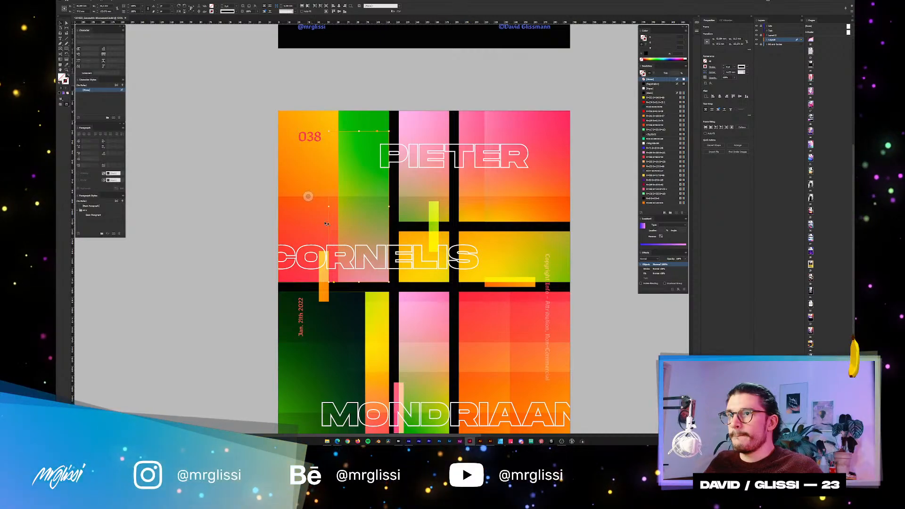
left_click(244, 224)
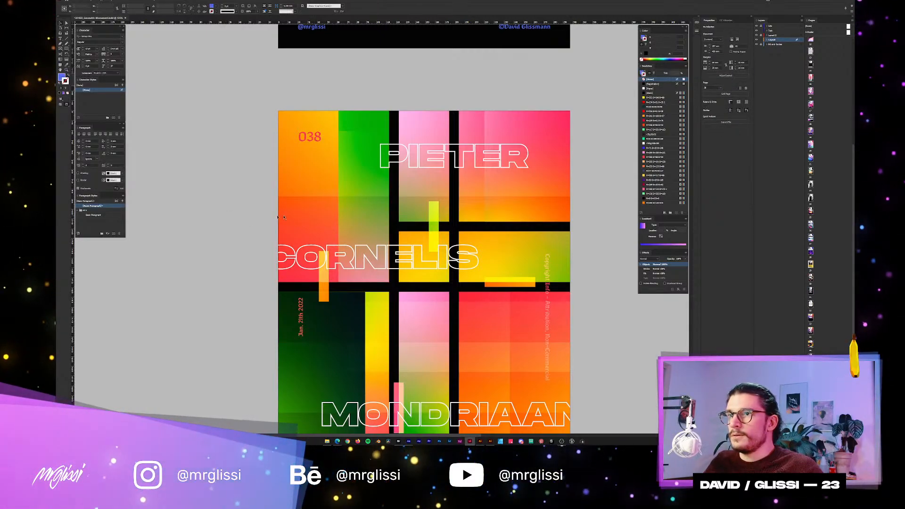
Shorten the orange 038 block so it ends at the black bar above CORNELIS, try raising the adjacent frame's lower edge and undo that.
left_click(368, 281)
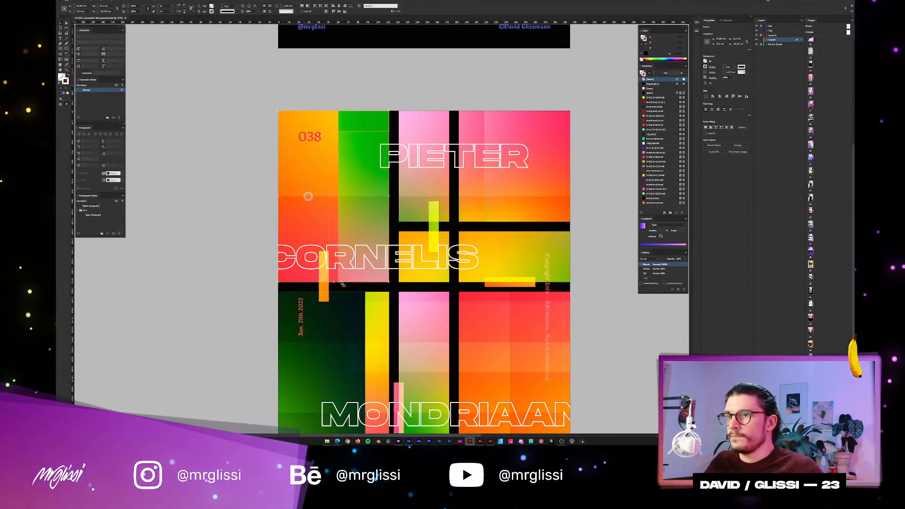
left_click_drag(332, 223, 328, 224)
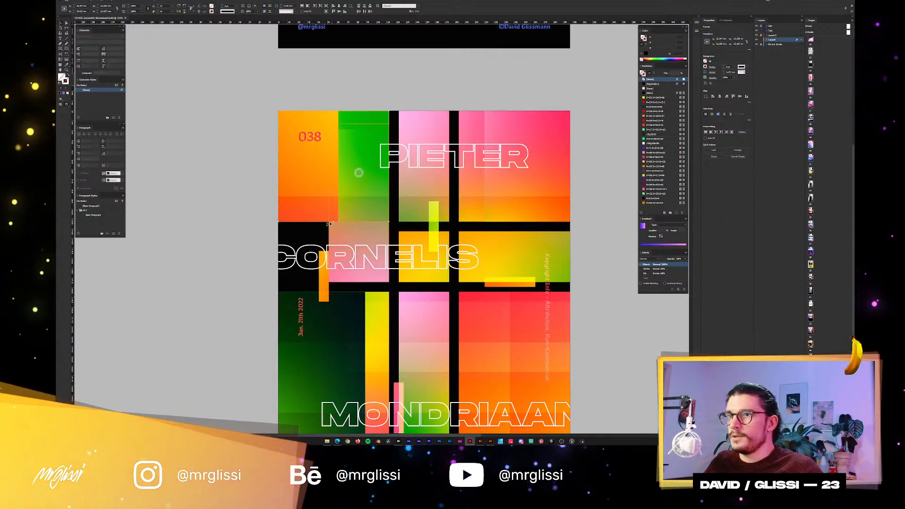
left_click(368, 228)
left_click_drag(363, 282, 363, 224)
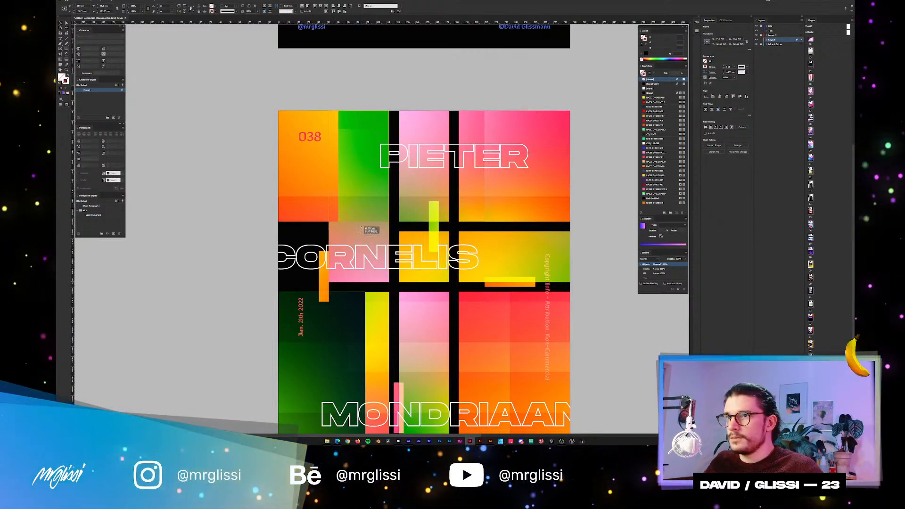
left_click(196, 205)
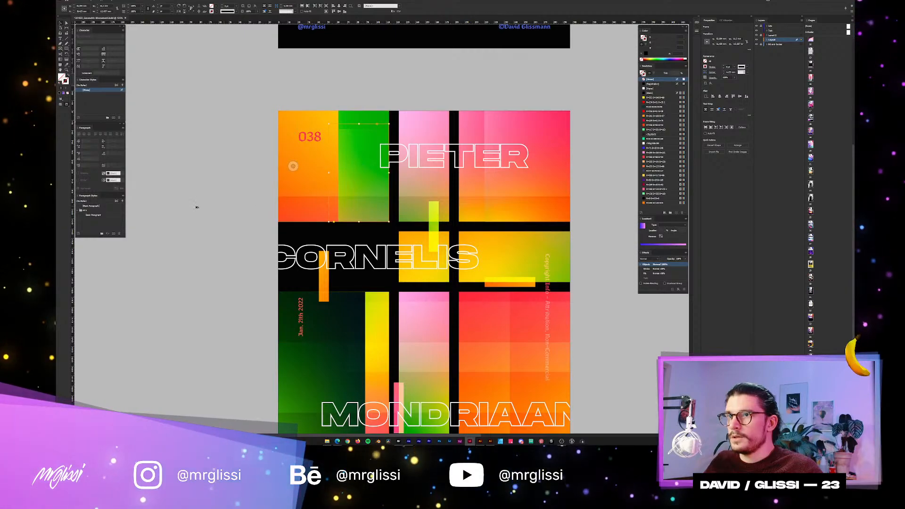
left_click(370, 191)
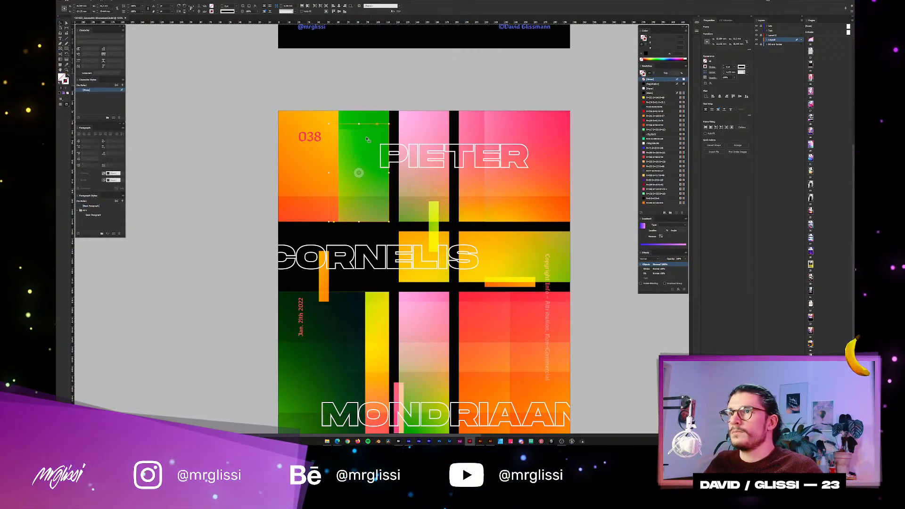
key("ctrl+z")
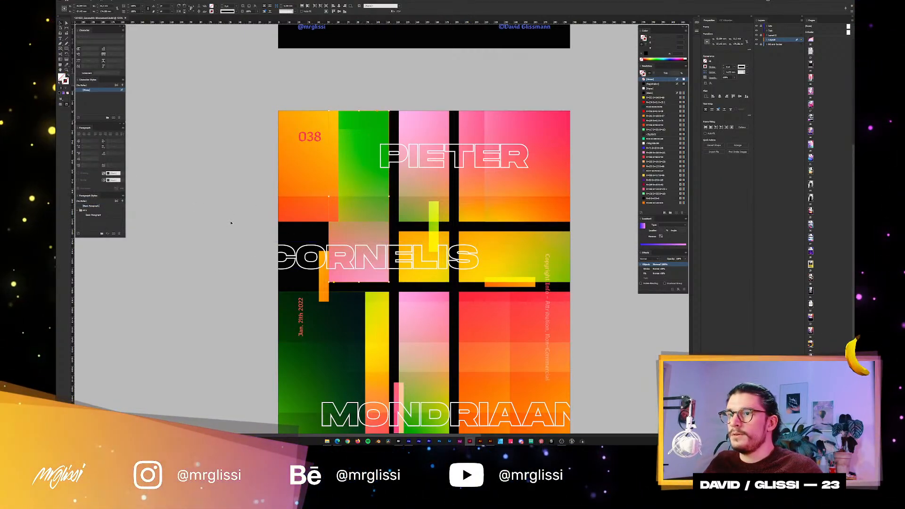
Try to shrink the tall green-to-pink frame from its upper edge down to the CORNELIS row and undo the resize.
left_click(369, 193)
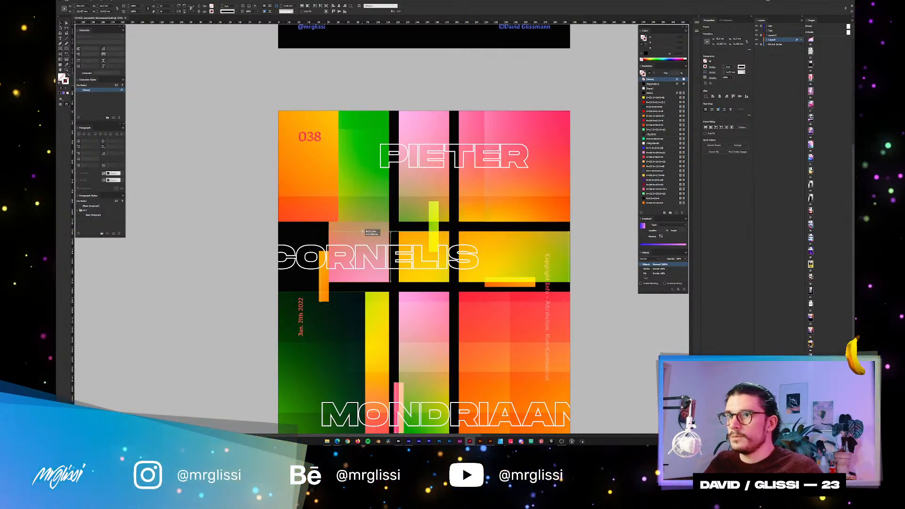
left_click(364, 234)
left_click_drag(363, 233, 362, 231)
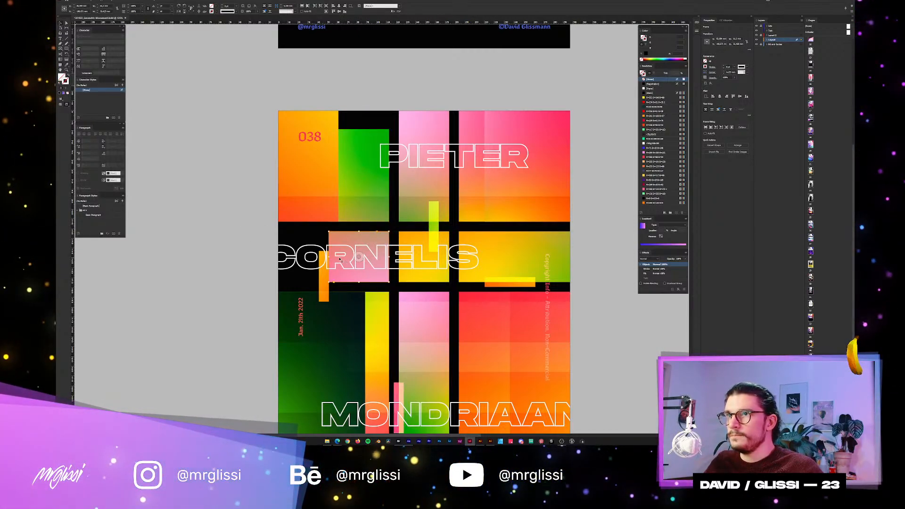
key("ctrl+z")
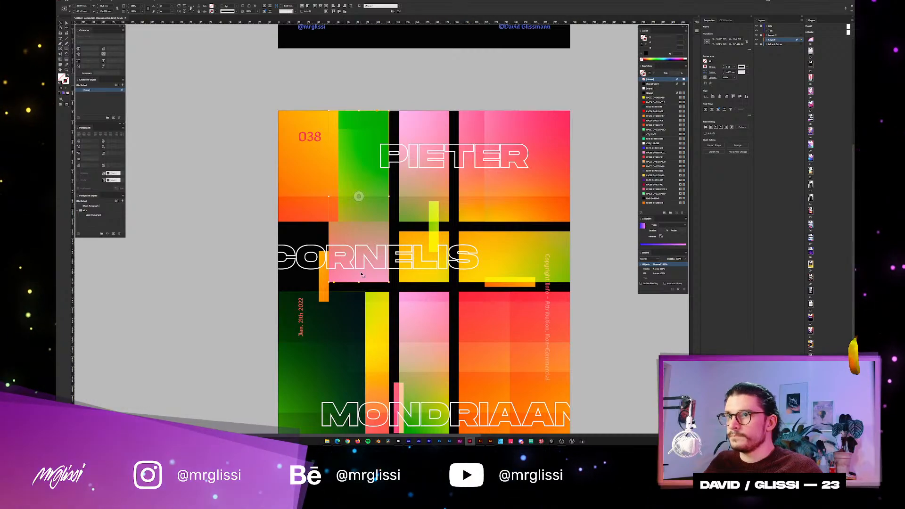
Raise the lower edge of the green-to-pink frame to the black bar above CORNELIS and deselect it.
left_click_drag(362, 231, 362, 222)
key("Delete")
left_click_drag(223, 220, 236, 195)
scroll(236, 194, "down", 10)
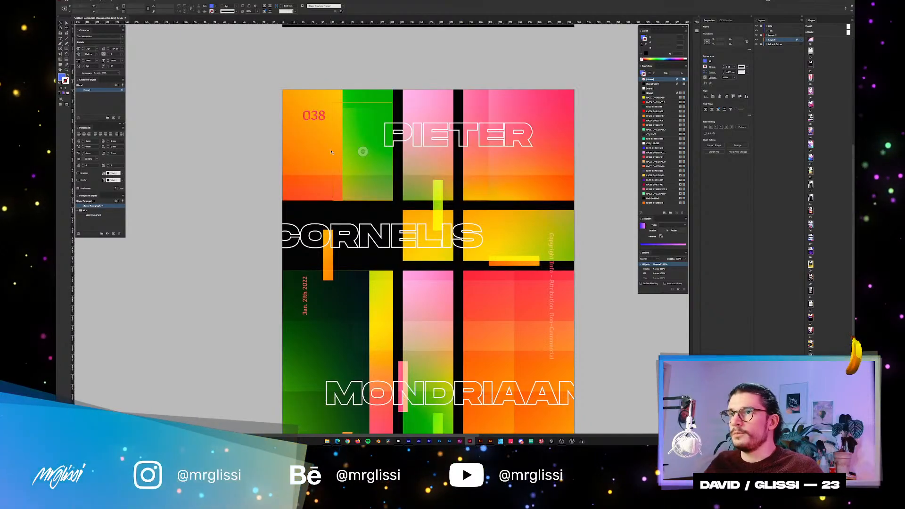
Try to place the frame from the 038 block in the empty CORNELIS row and undo it.
left_click_drag(322, 98, 311, 219)
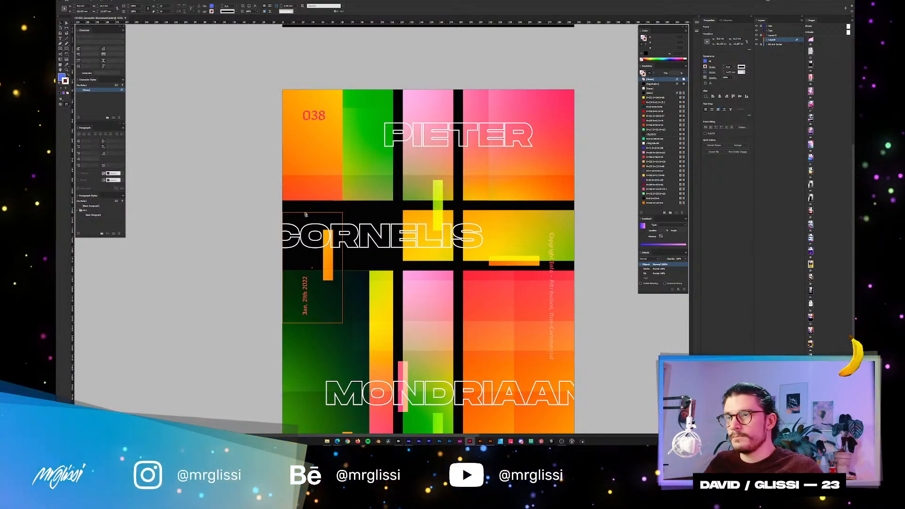
scroll(312, 218, "up", 2)
key("ctrl+z")
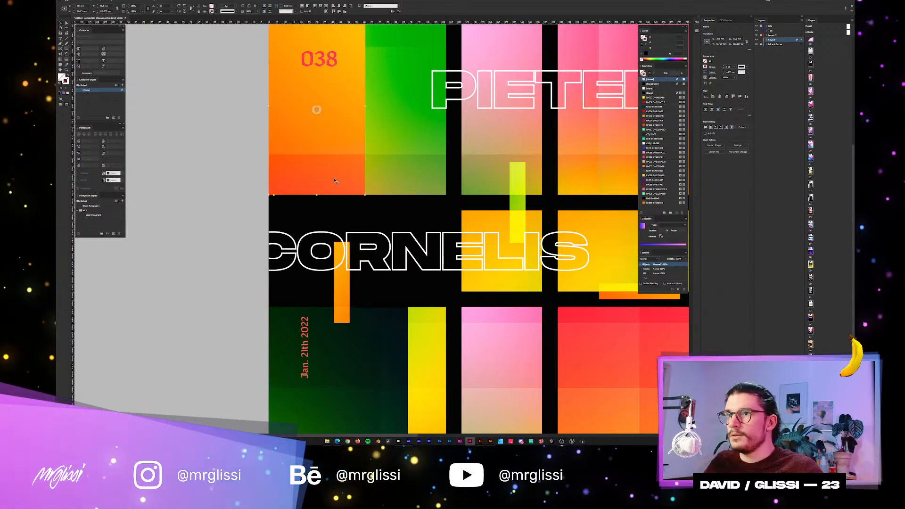
Duplicate the orange 038 block into the empty CORNELIS row and resize the copy to fill the cell between the black bars.
left_click_drag(326, 177, 325, 345, "alt")
left_click_drag(350, 213, 350, 255)
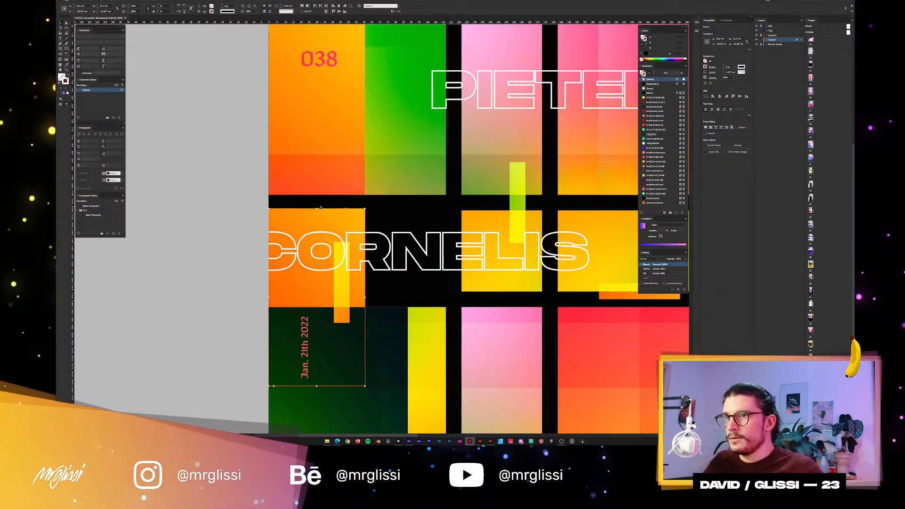
left_click_drag(318, 219, 347, 292)
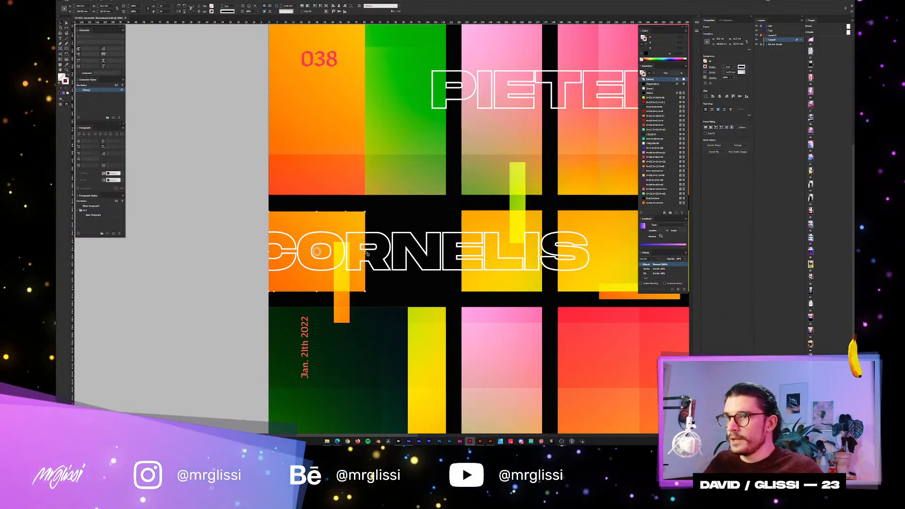
left_click_drag(364, 251, 446, 251)
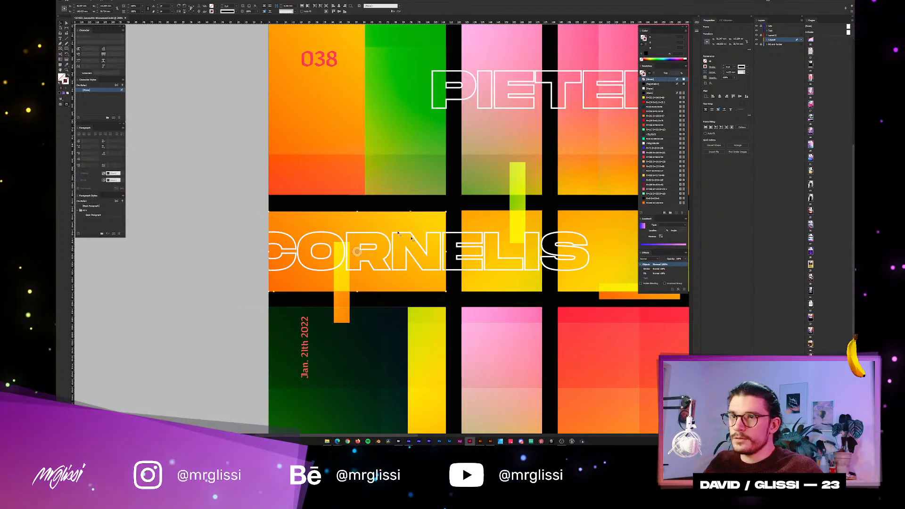
Reposition the gradient image inside the new CORNELIS block to show its pink-red area, and deselect it.
scroll(401, 227, "down", 2)
scroll(401, 228, "down", 2)
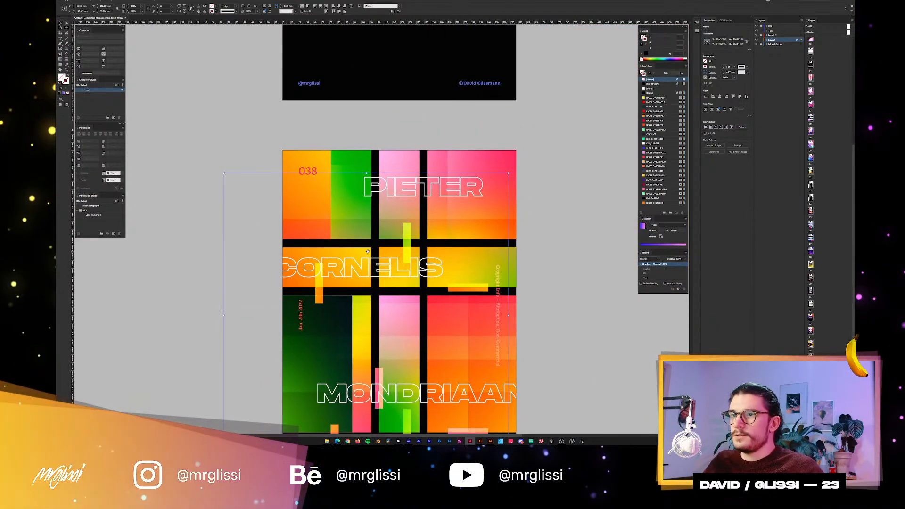
left_click_drag(368, 251, 267, 295)
left_click_drag(363, 252, 350, 111)
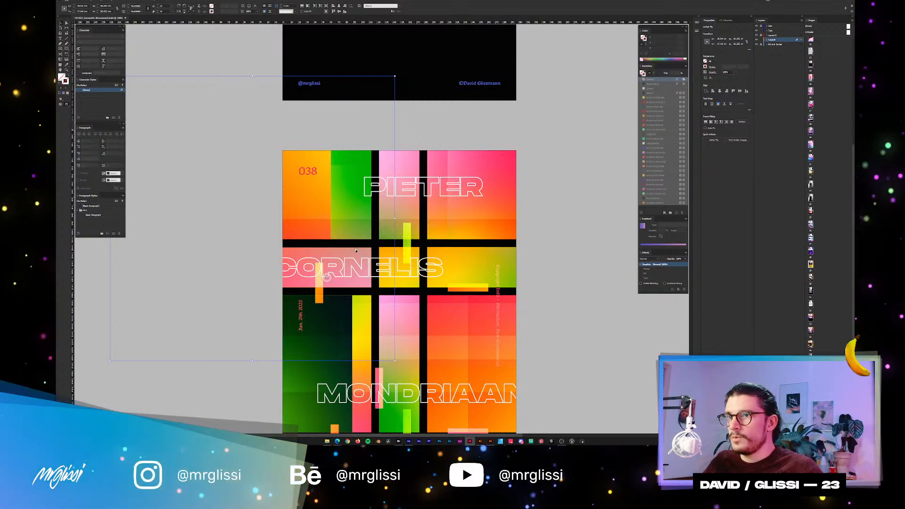
left_click_drag(354, 253, 392, 187)
left_click_drag(354, 253, 445, 251)
left_click_drag(361, 254, 385, 253)
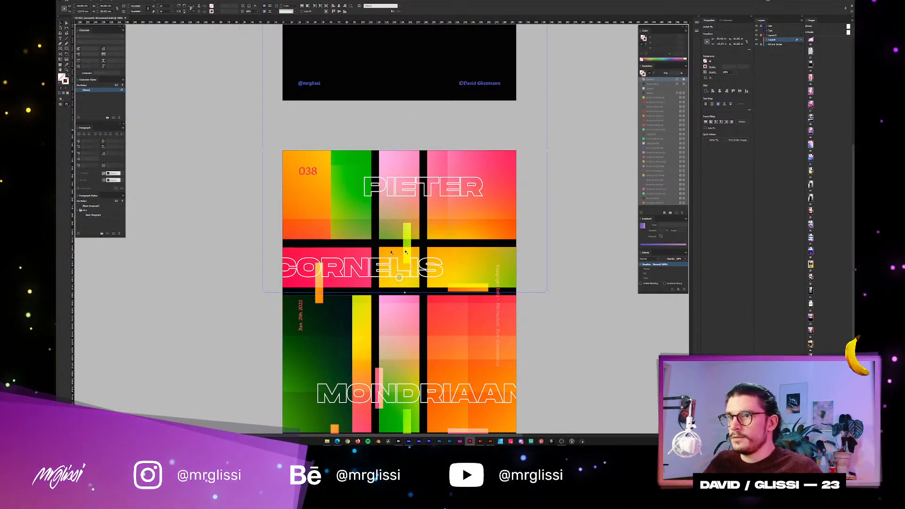
left_click(547, 242)
scroll(546, 244, "down", 2)
scroll(396, 257, "down", 3)
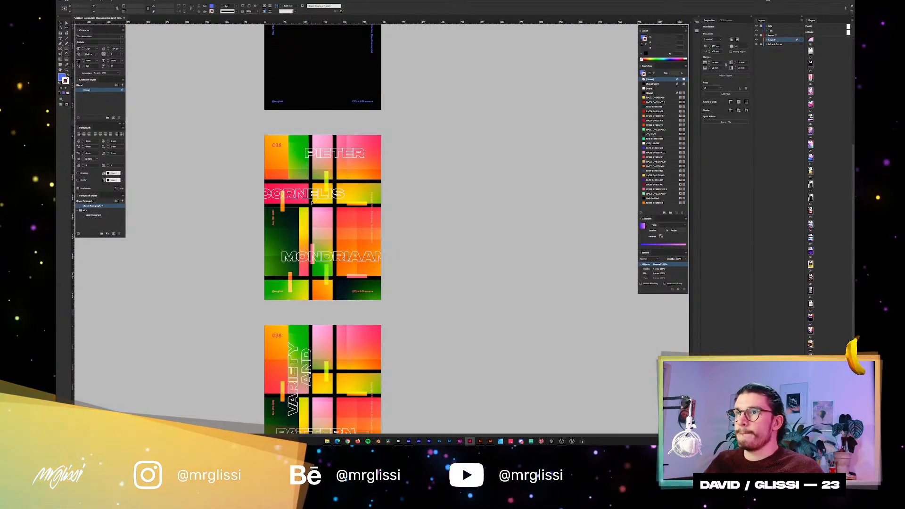
Select the pink-red CORNELIS block, try to copy the dark green block's appearance onto it with the Eyedropper and undo the change.
scroll(308, 205, "up", 1)
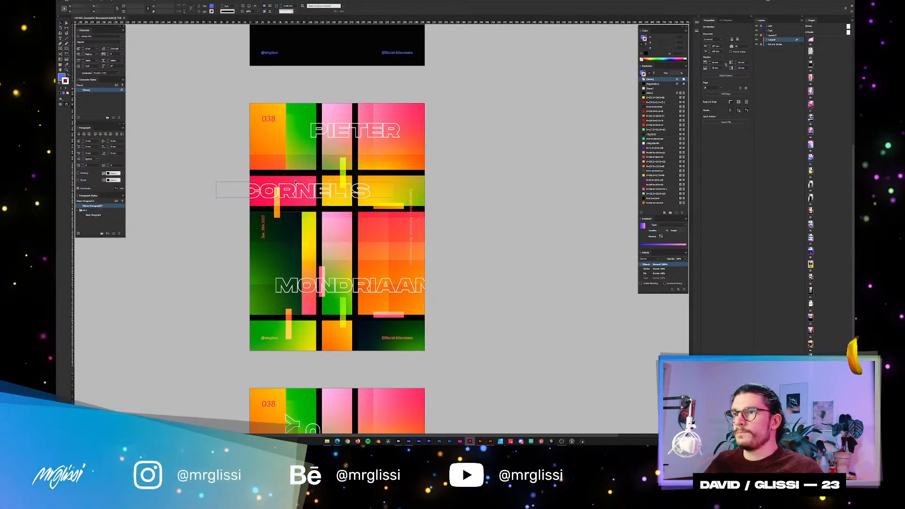
scroll(355, 235, "up", 1)
left_click(281, 251)
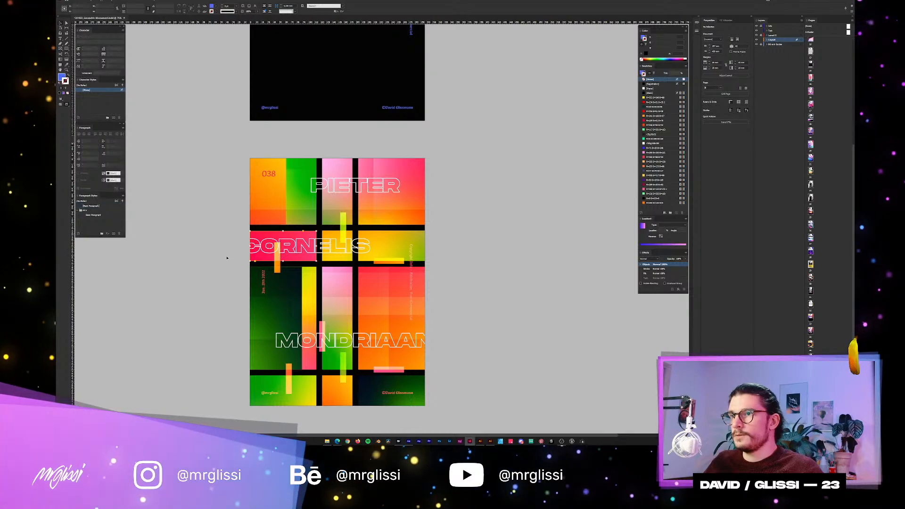
scroll(227, 256, "up", 1)
left_click_drag(296, 306, 338, 270)
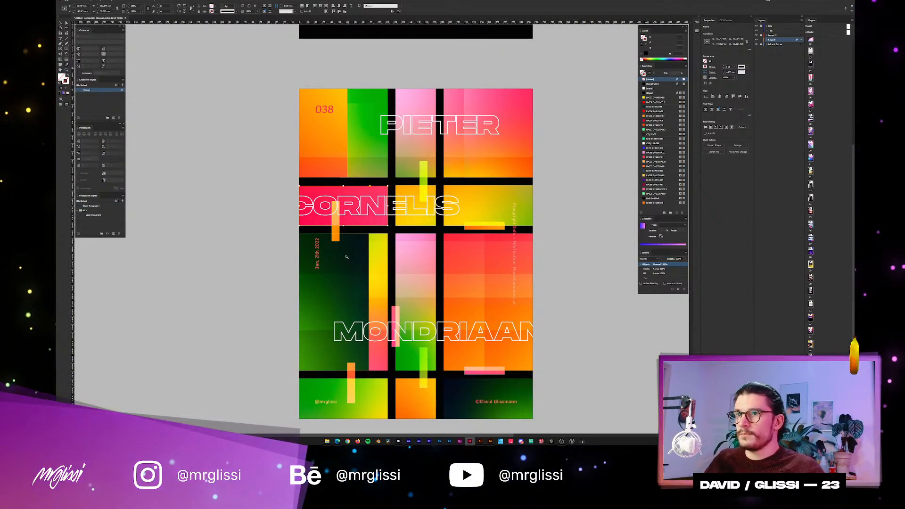
left_click(346, 257)
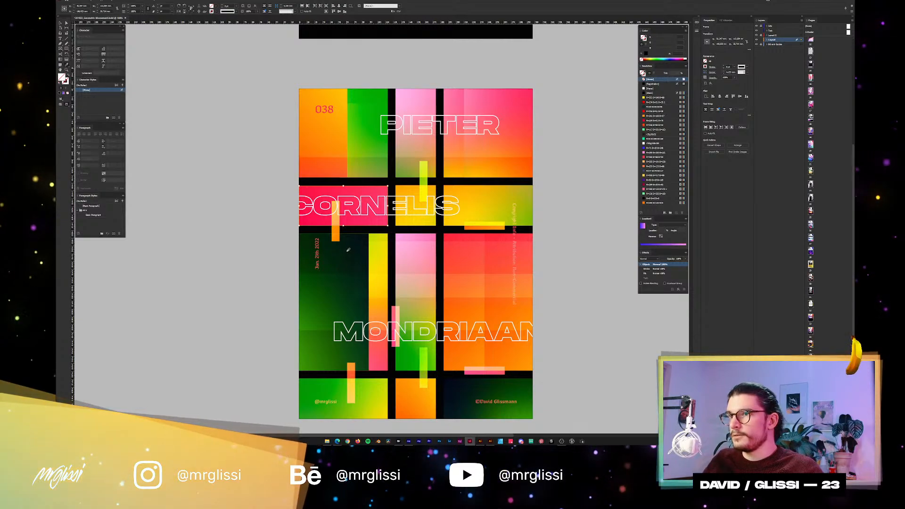
left_click(345, 250)
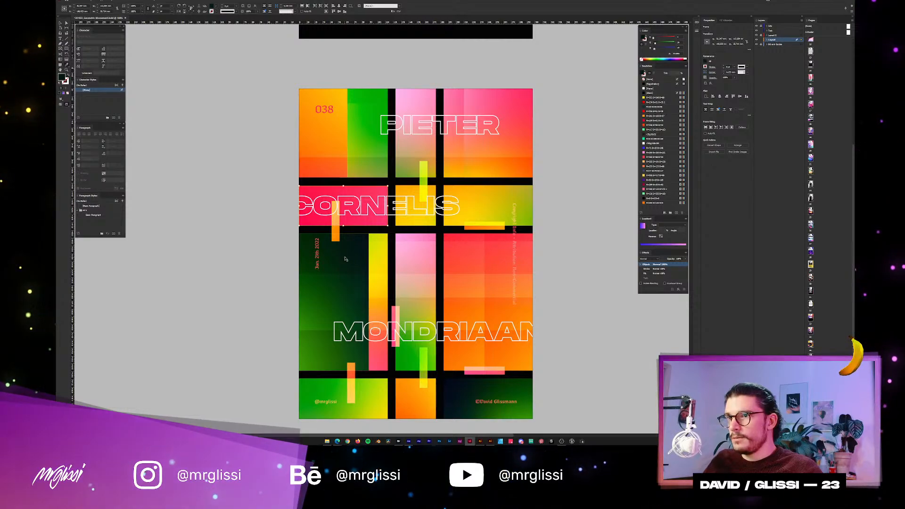
left_click(345, 258)
left_click(356, 186)
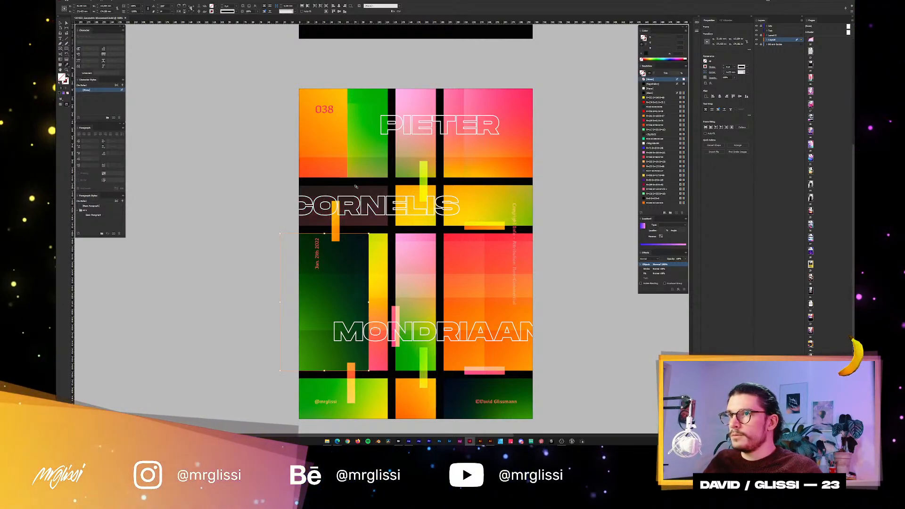
key("ctrl+z")
left_click(359, 191)
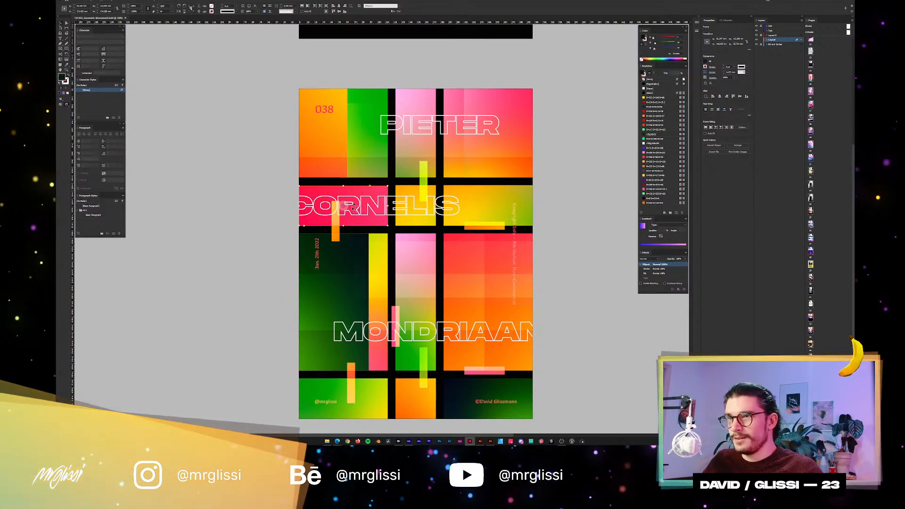
Sample the dark green block again with the Eyedropper to give the CORNELIS block a dark, tinted appearance.
left_click(351, 249)
left_click(356, 187)
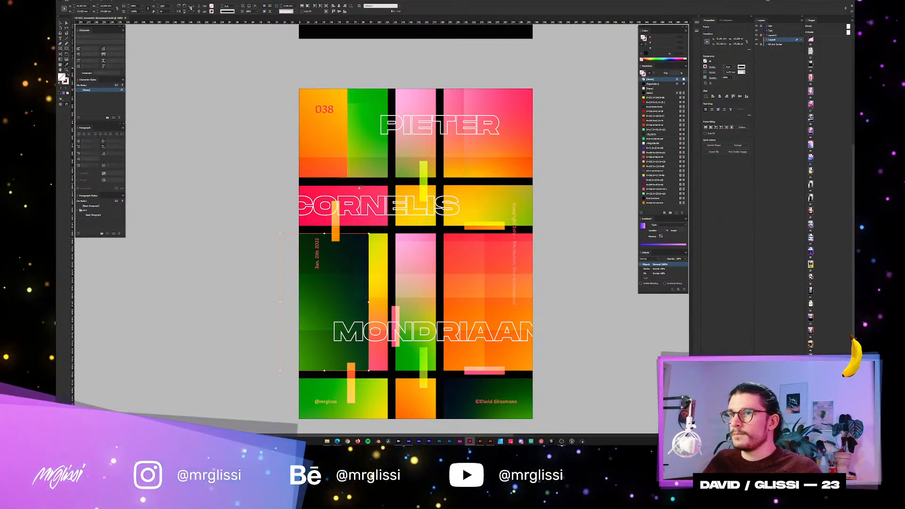
left_click(356, 187)
left_click(359, 190)
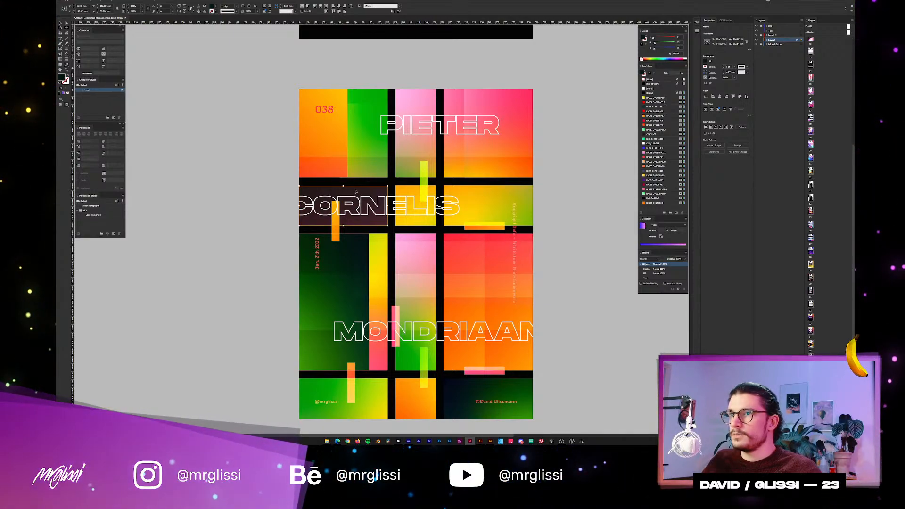
key("ctrl+z")
Try shifting the gradient image inside the tinted CORNELIS block to a darker area, and undo the last shift.
double_click(356, 191)
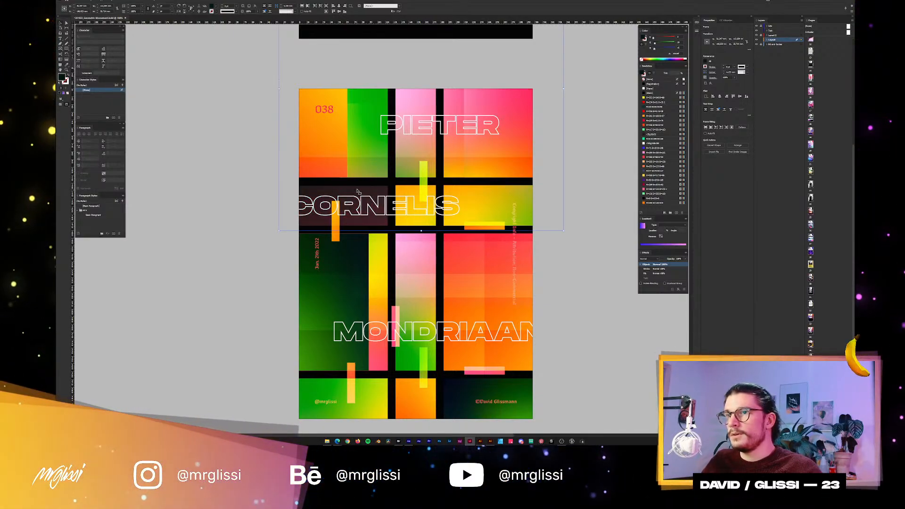
left_click_drag(356, 191, 325, 253)
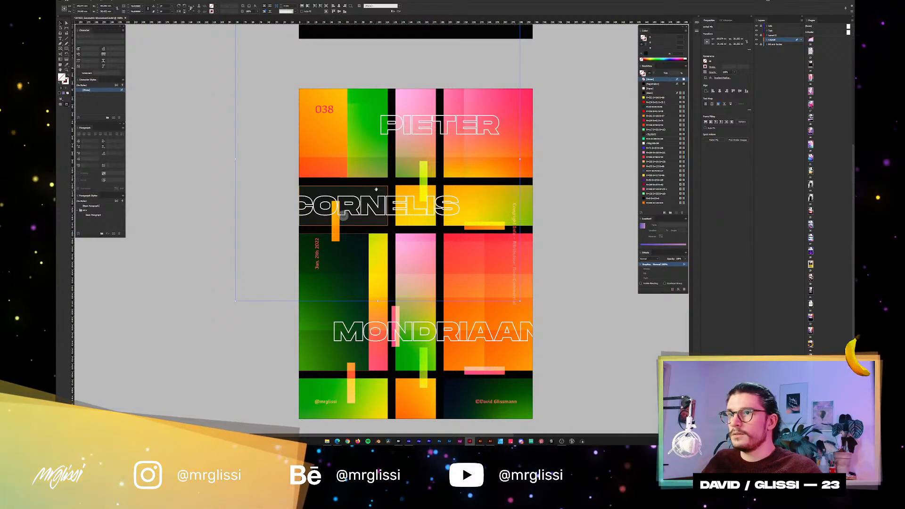
left_click_drag(379, 187, 302, 223)
left_click_drag(366, 197, 356, 260)
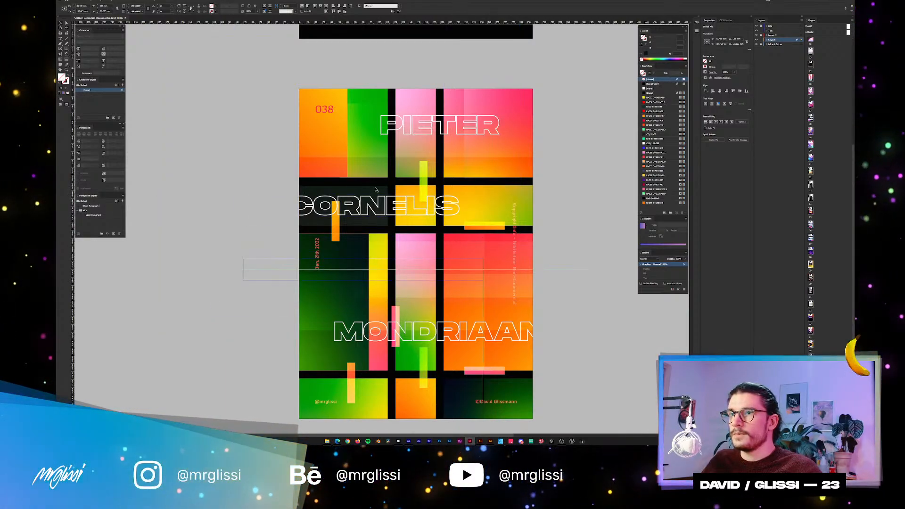
key("ctrl+z")
Try several other placements of the gradient image inside the tinted CORNELIS block and undo the last one.
double_click(369, 191)
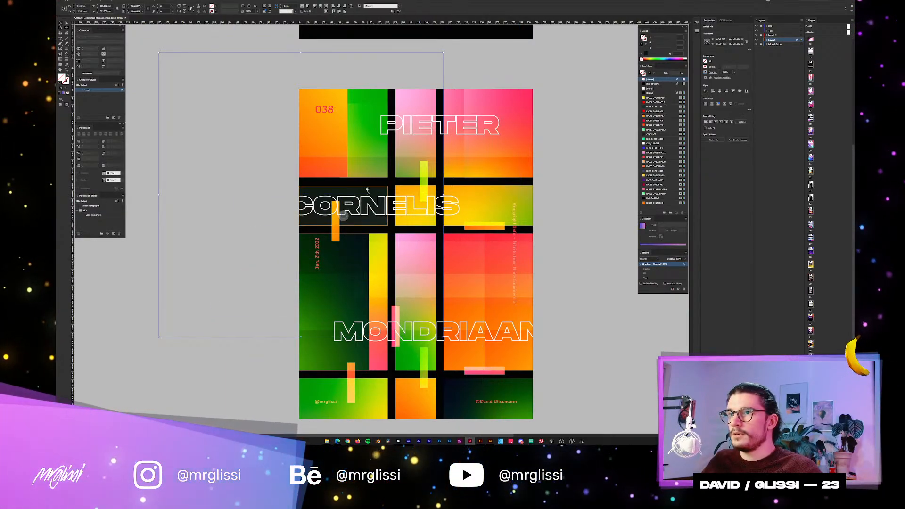
left_click_drag(372, 187, 361, 256)
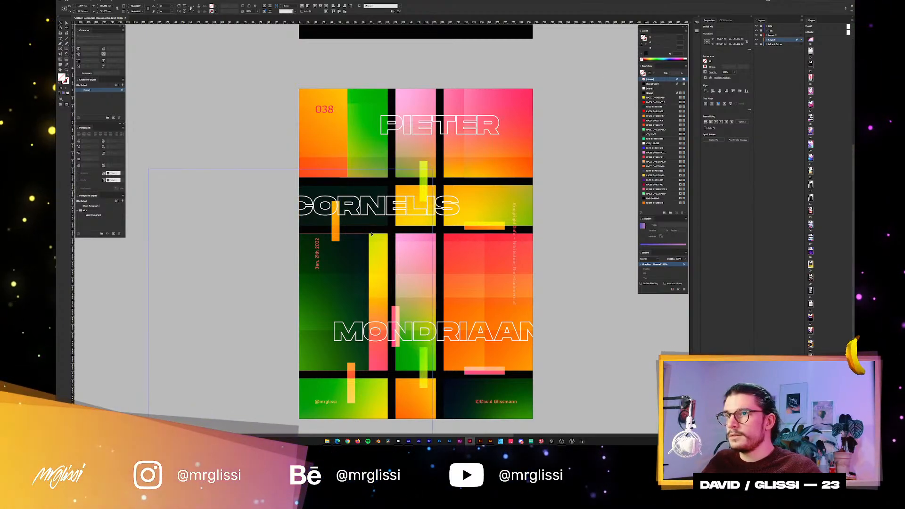
left_click_drag(373, 191, 467, 141)
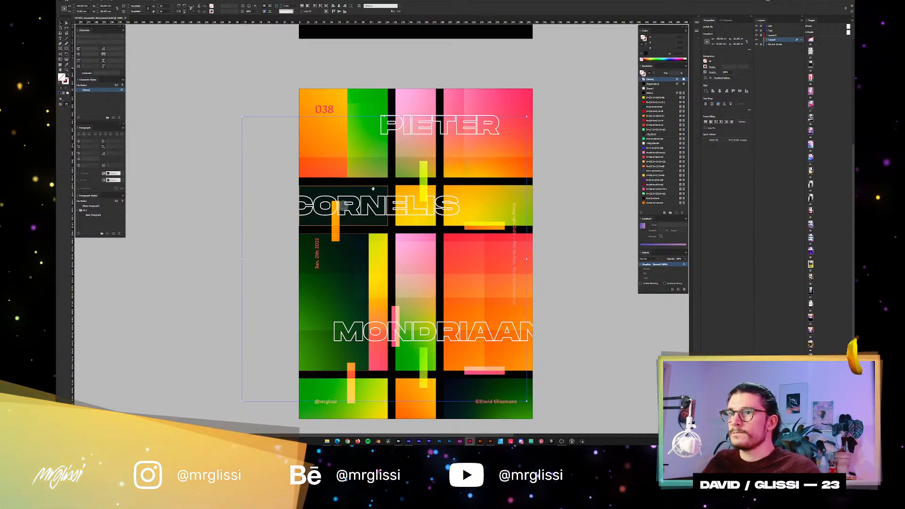
left_click_drag(376, 192, 467, 188)
left_click_drag(403, 185, 312, 98)
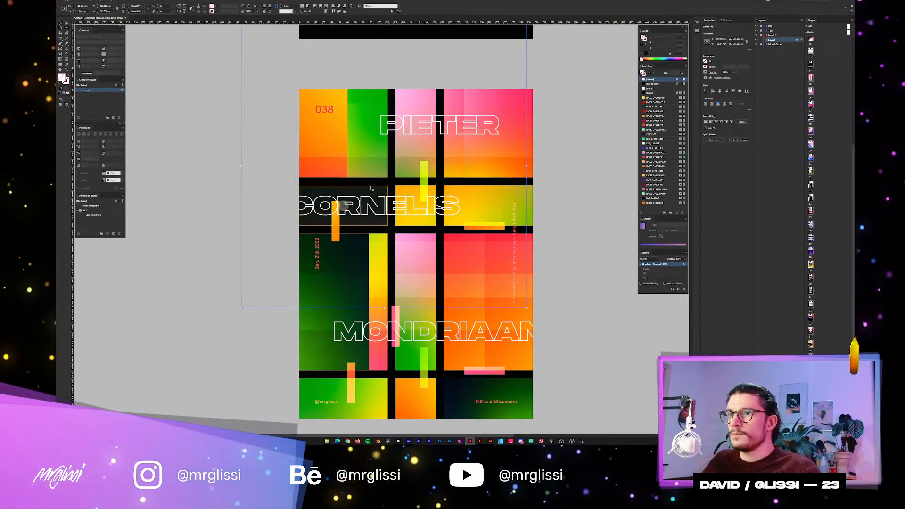
left_click_drag(349, 185, 246, 147)
key("ctrl+z")
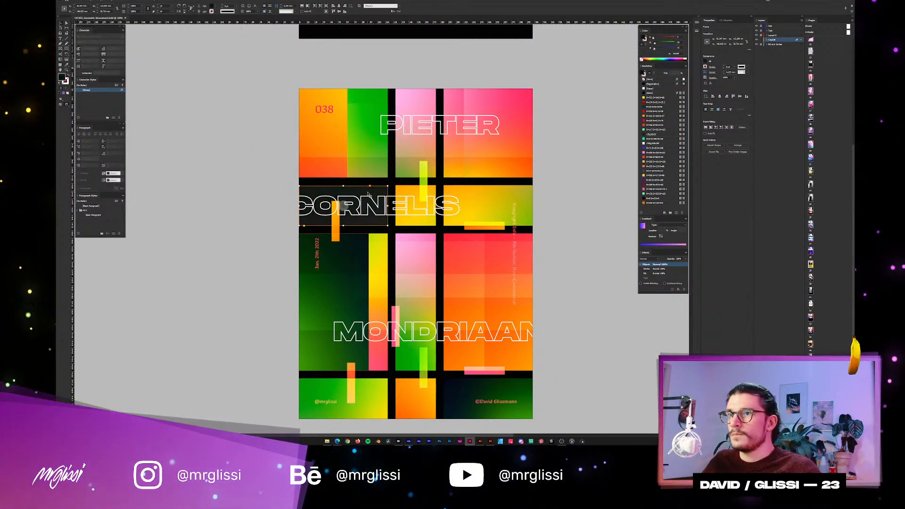
Shift the image inside the tinted CORNELIS block to show a dark green area, and clear the selection.
double_click(373, 193)
left_click_drag(373, 193, 263, 196)
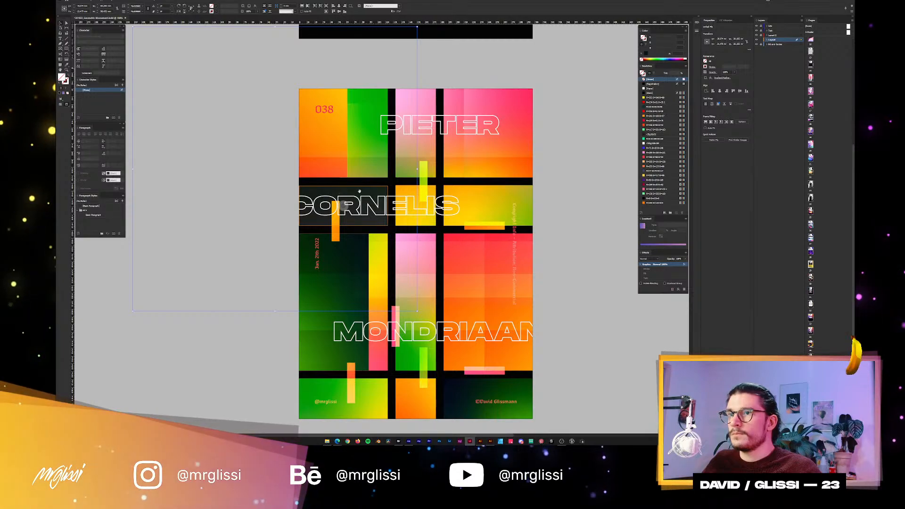
left_click_drag(359, 191, 364, 270)
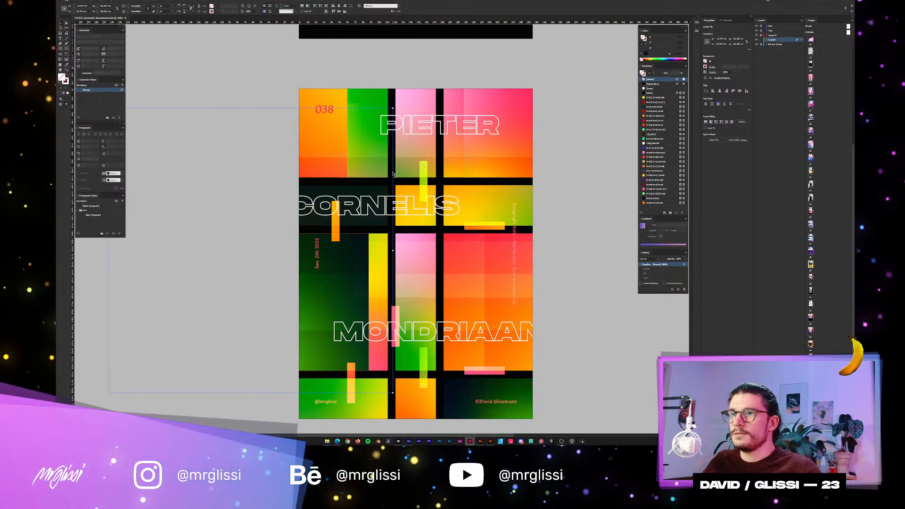
left_click(577, 150)
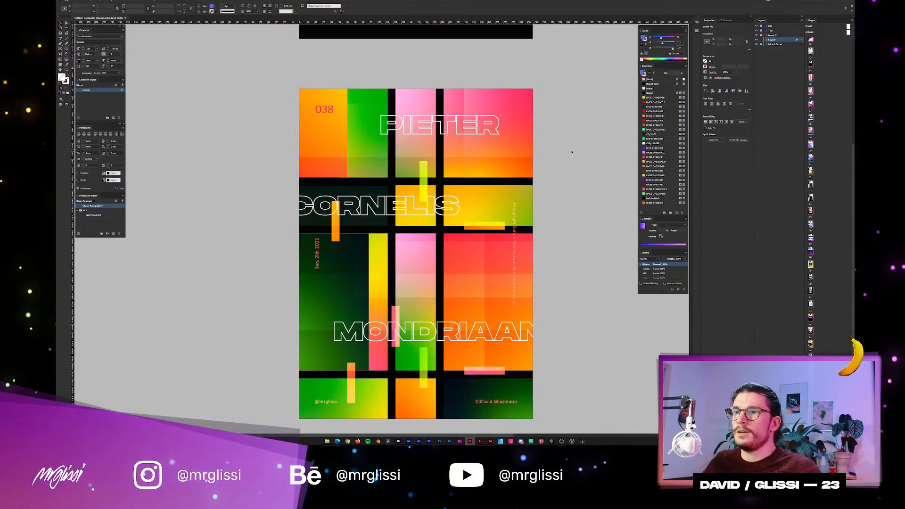
Move the tinted CORNELIS block's gradient image through further positions, settle on a dark teal area, and deselect it.
key("ctrl+minus")
left_click(299, 208)
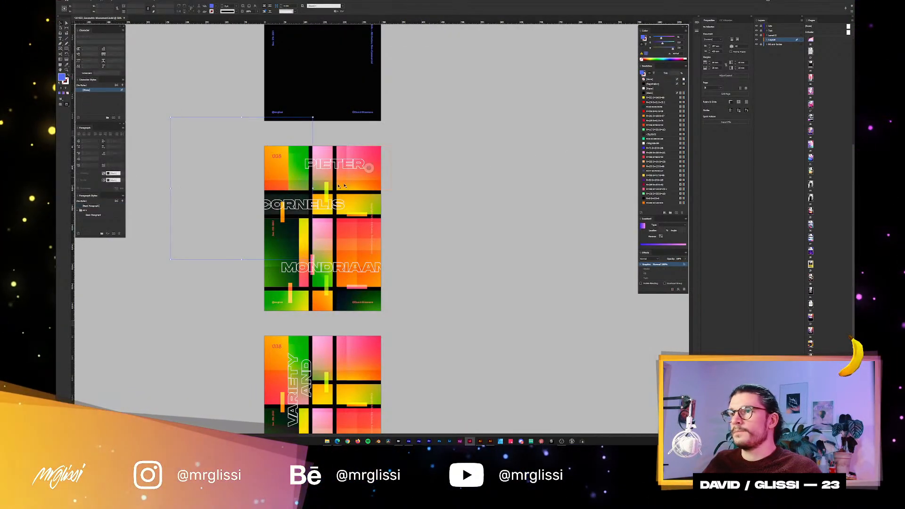
key("ctrl+equal")
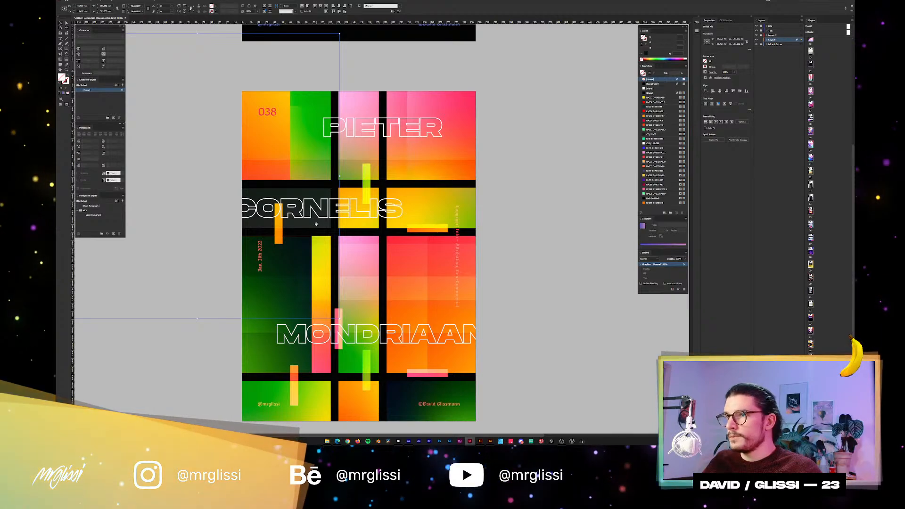
left_click_drag(316, 224, 316, 147)
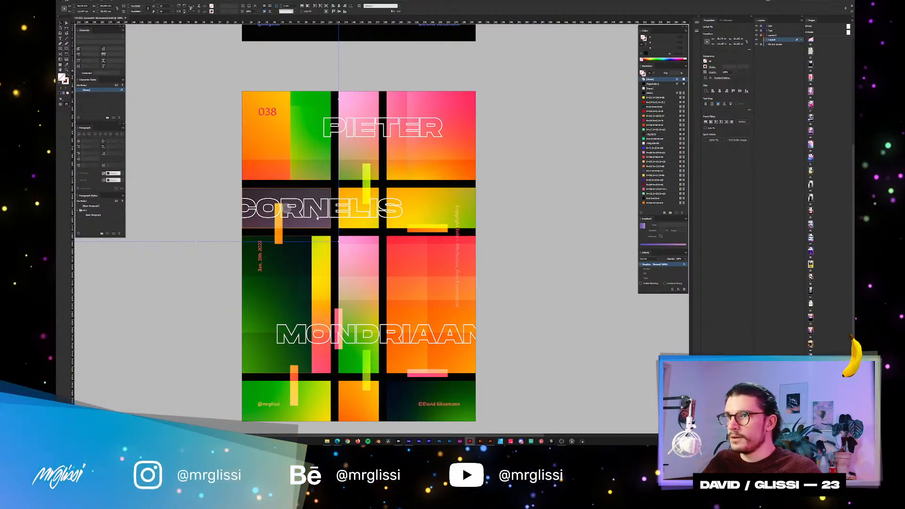
left_click_drag(317, 218, 485, 274)
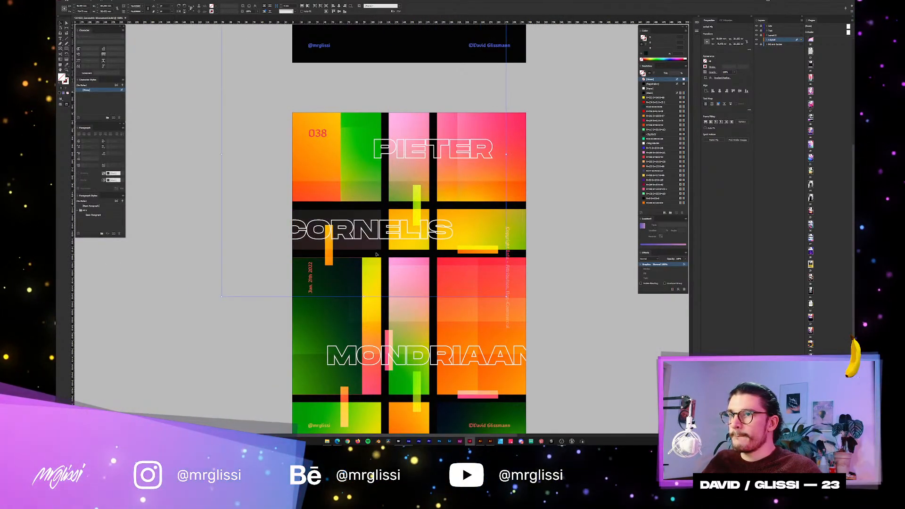
left_click_drag(319, 235, 361, 288)
left_click_drag(371, 248, 332, 309)
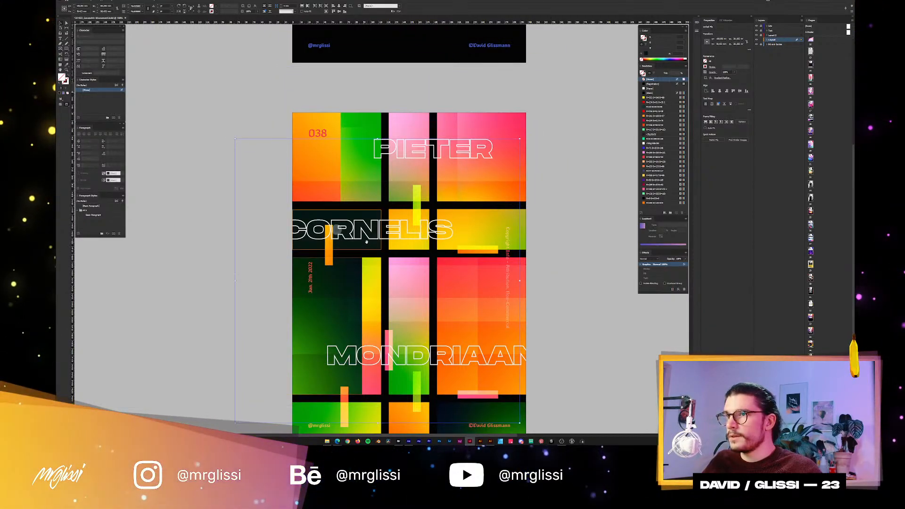
left_click_drag(368, 245, 322, 245)
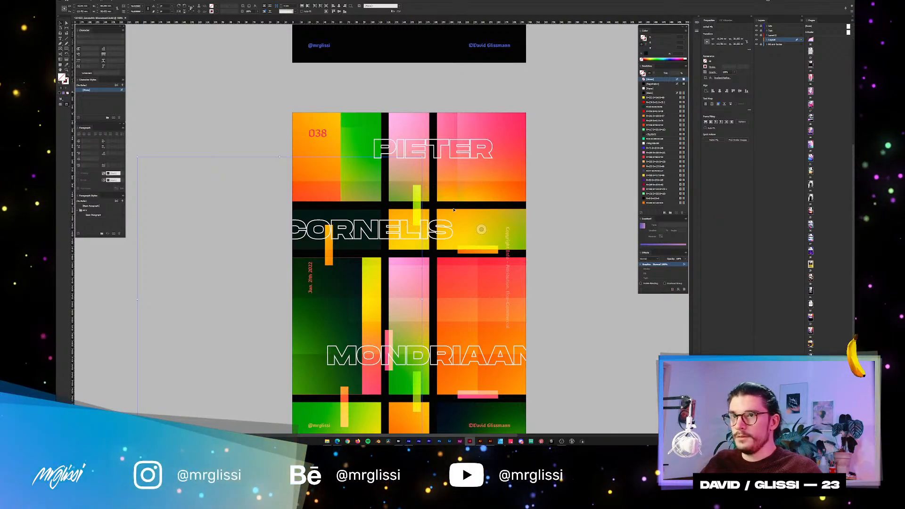
key("Escape")
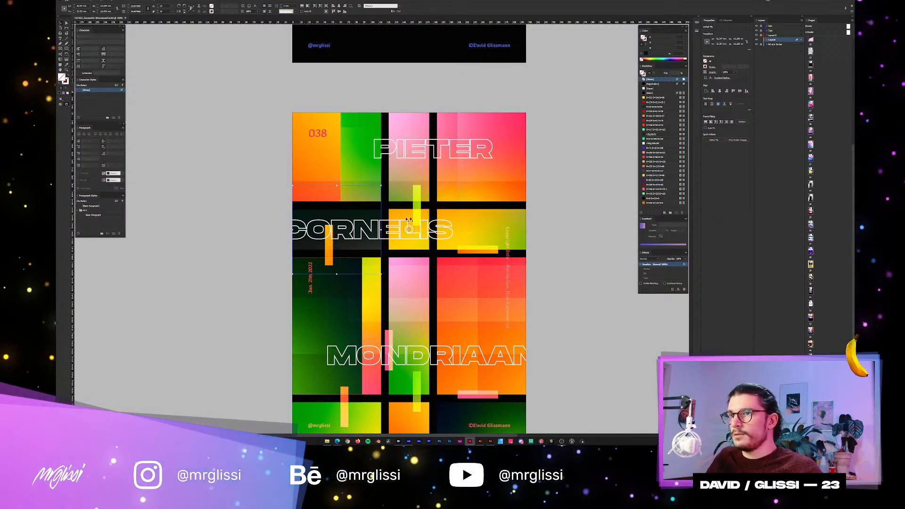
left_click(238, 228)
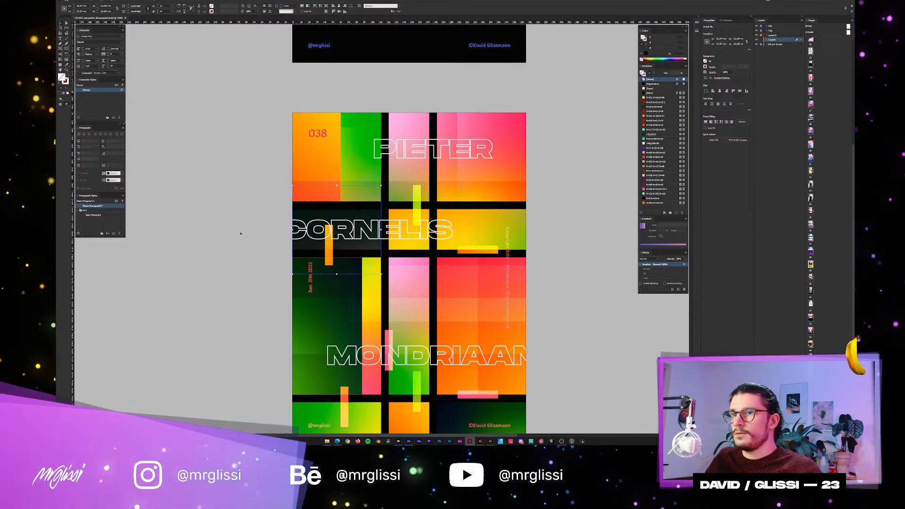
Delete the tinted gradient block from the CORNELIS row and clear the selection.
left_click(371, 218)
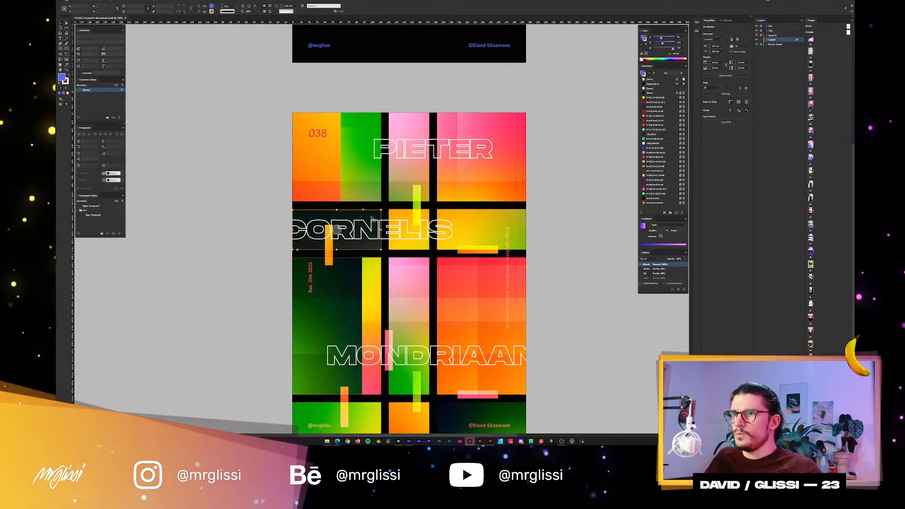
left_click(306, 313)
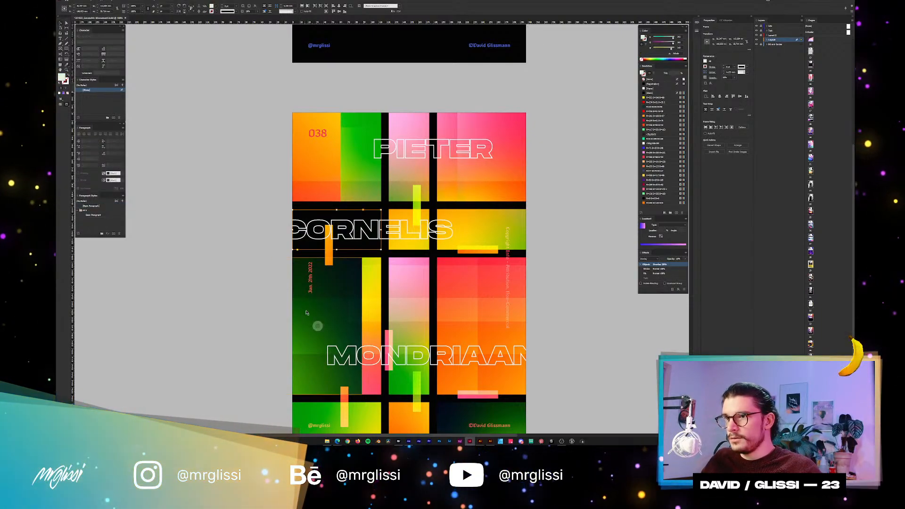
left_click(351, 214)
key("super")
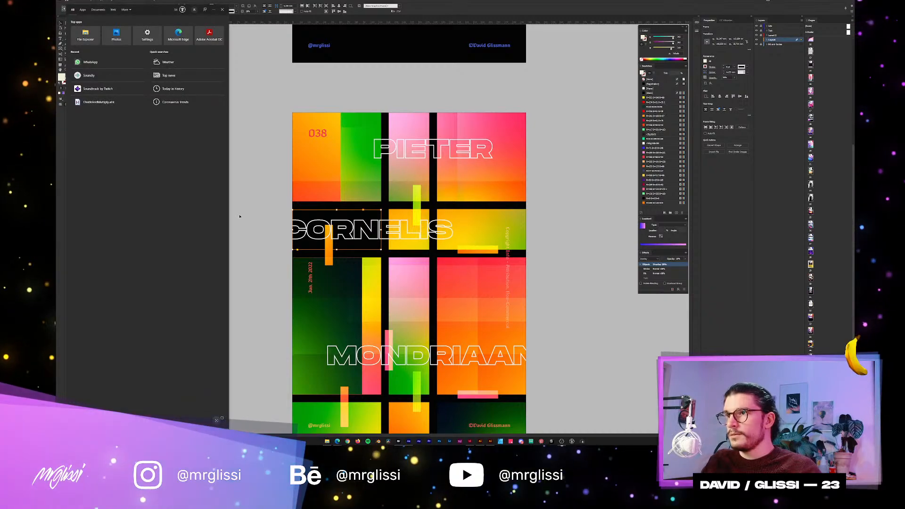
left_click(239, 216)
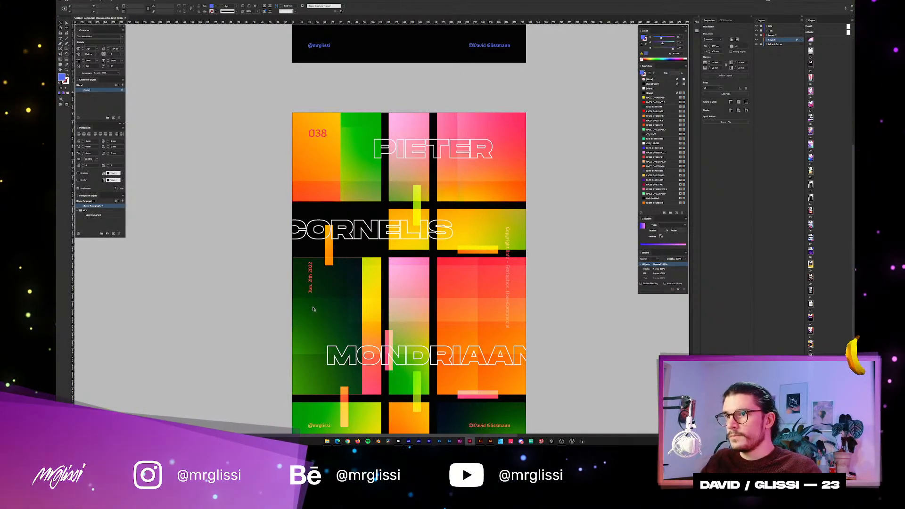
Duplicate the dark green block upward and resize the copy to fill the CORNELIS cell between the black bars.
left_click_drag(317, 316, 318, 177)
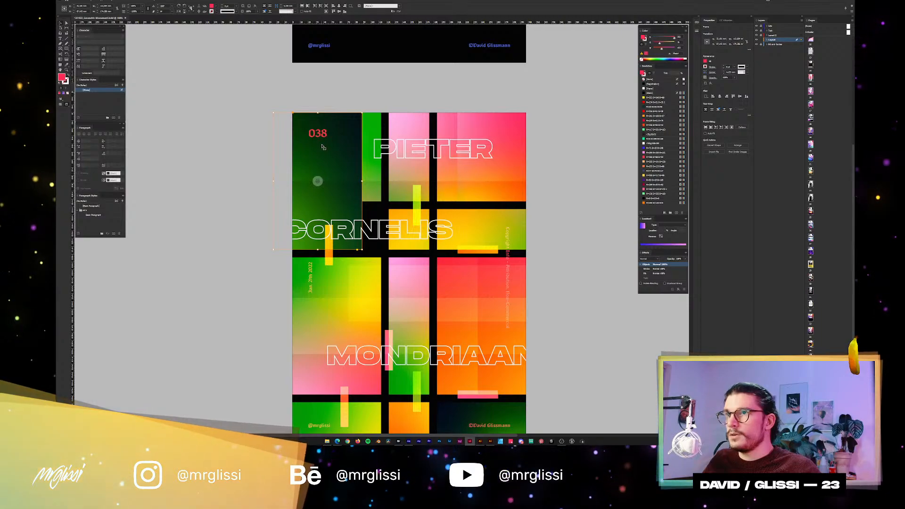
key("ctrl+z")
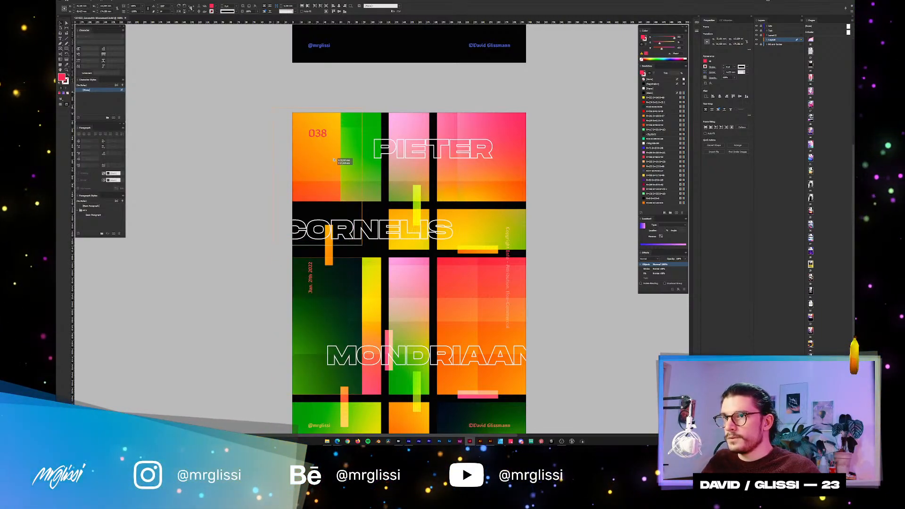
key("ctrl+shift+z")
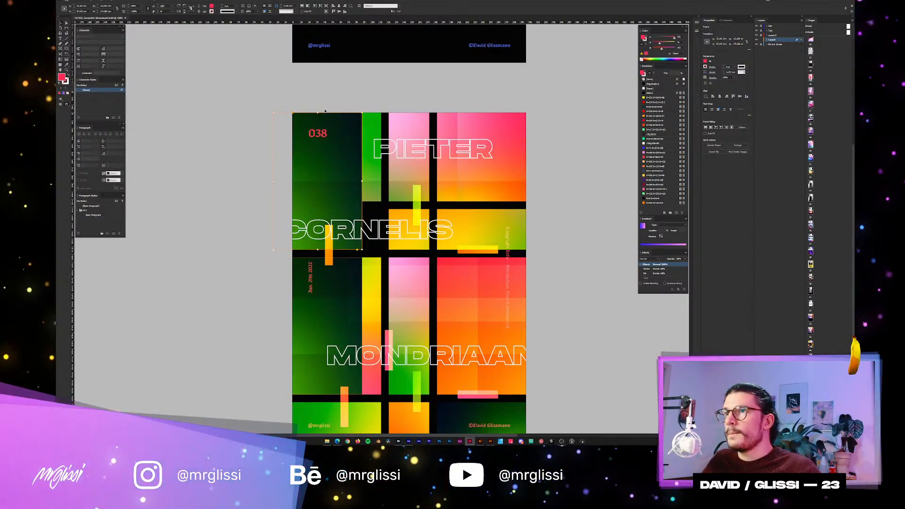
left_click_drag(317, 112, 319, 210)
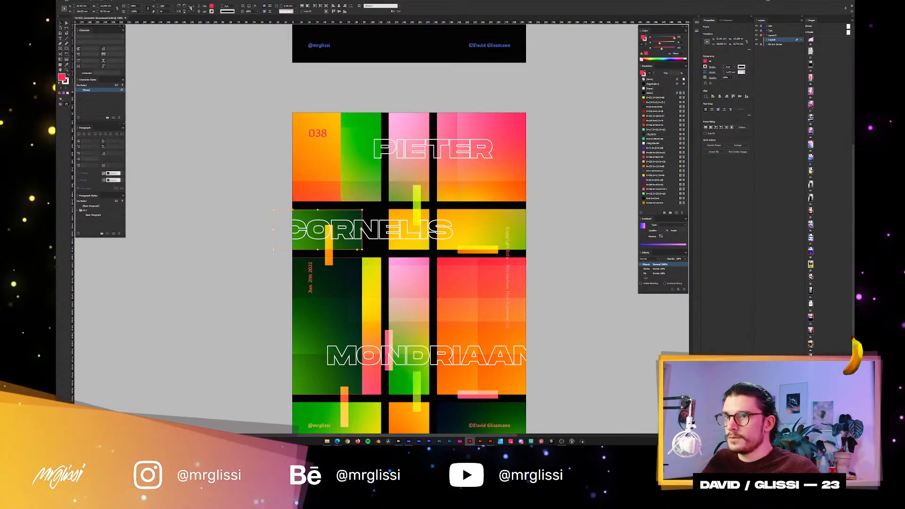
left_click_drag(361, 230, 381, 230)
scroll(358, 220, "up", 1)
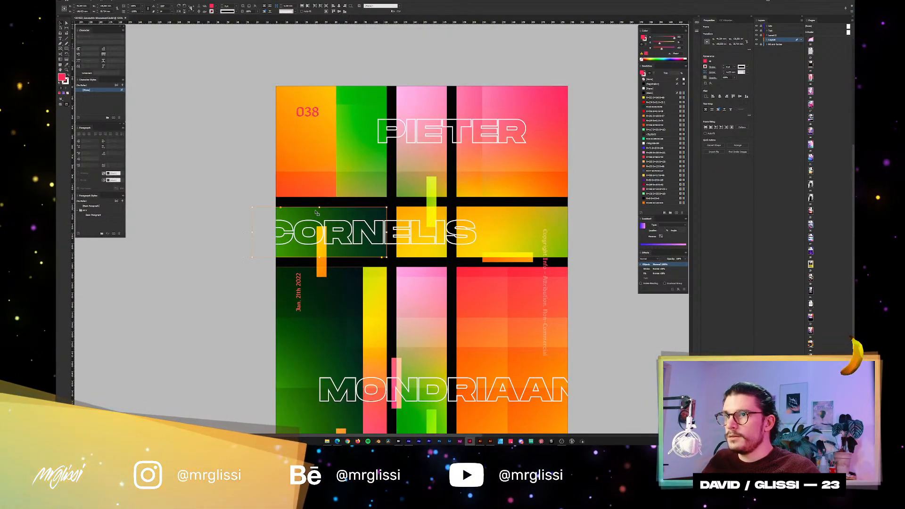
left_click_drag(319, 207, 319, 207)
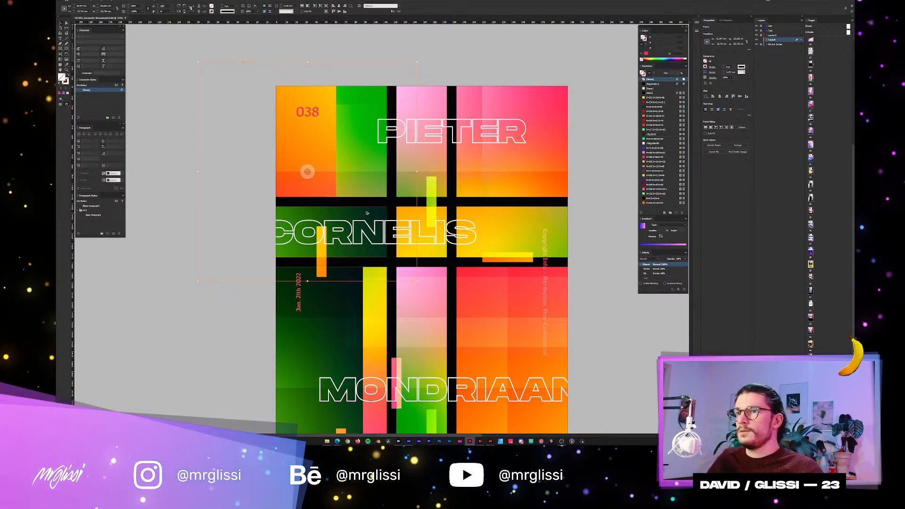
Reposition the gradient image inside the new CORNELIS block so it runs from dark teal to green, and deselect it.
left_click(346, 247)
left_click_drag(359, 213, 369, 251)
left_click_drag(370, 216, 383, 227)
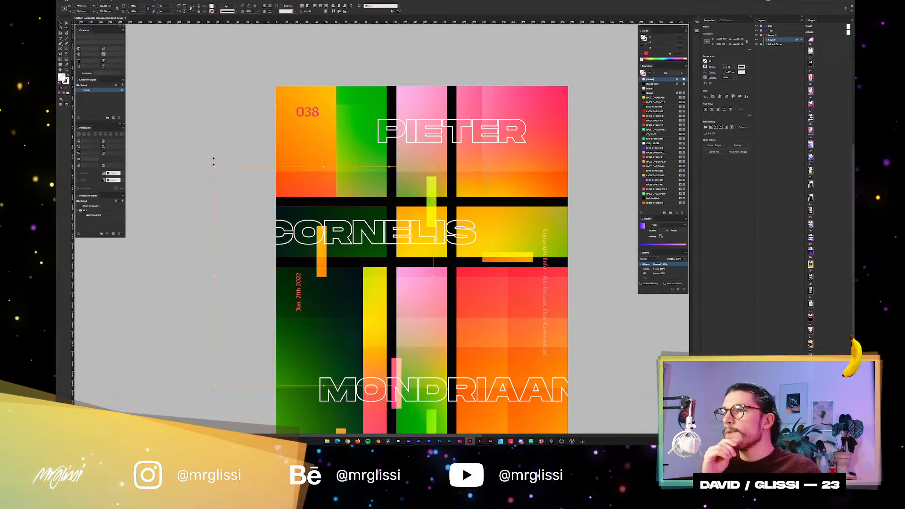
left_click(215, 137)
scroll(254, 149, "down", 2)
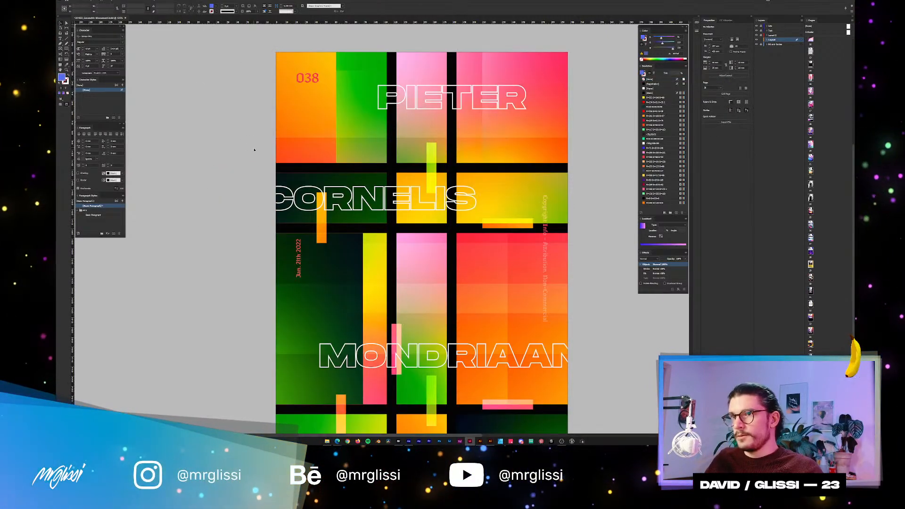
Try to reposition the gradient image in the dark green CORNELIS block, undo the move, and select the block's frame.
scroll(254, 149, "down", 1)
left_click(420, 152)
scroll(279, 145, "up", 2)
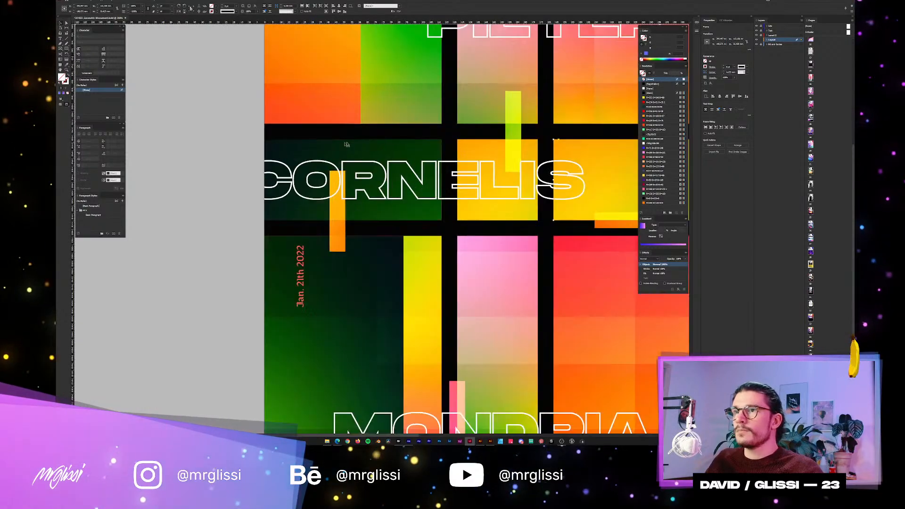
scroll(420, 138, "up", 2)
scroll(419, 142, "down", 2)
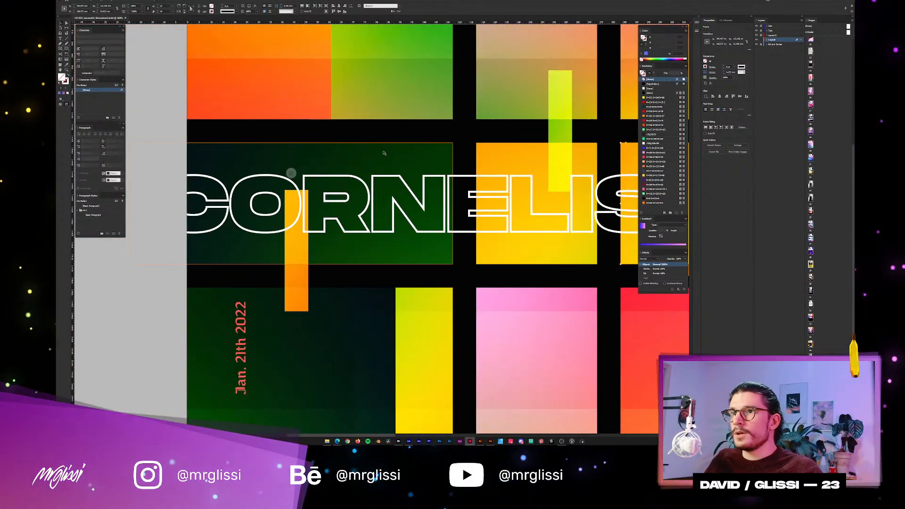
double_click(383, 153)
double_click(383, 153)
left_click_drag(383, 153, 334, 214)
key("ctrl+z")
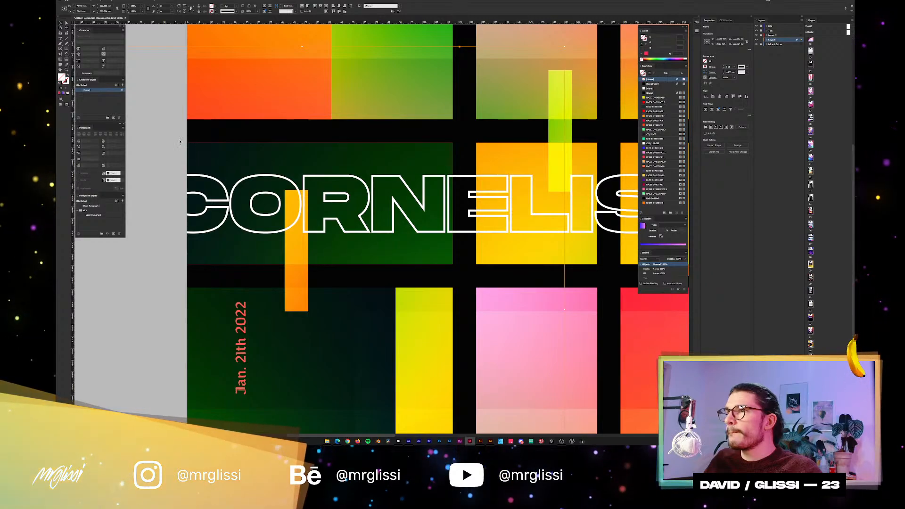
left_click(193, 149)
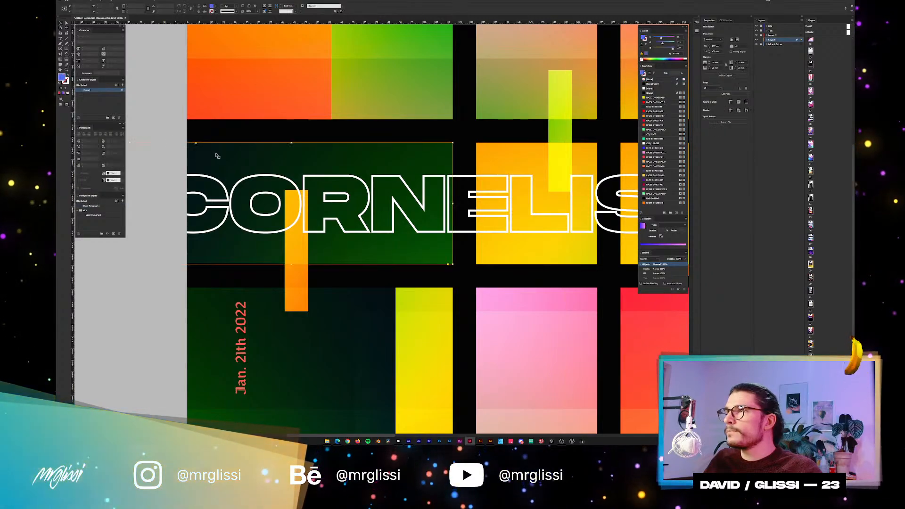
Remove the fill colour from the frames of the CORNELIS block and the dark green block below, and clear the selection.
left_click(68, 93)
left_click(335, 342)
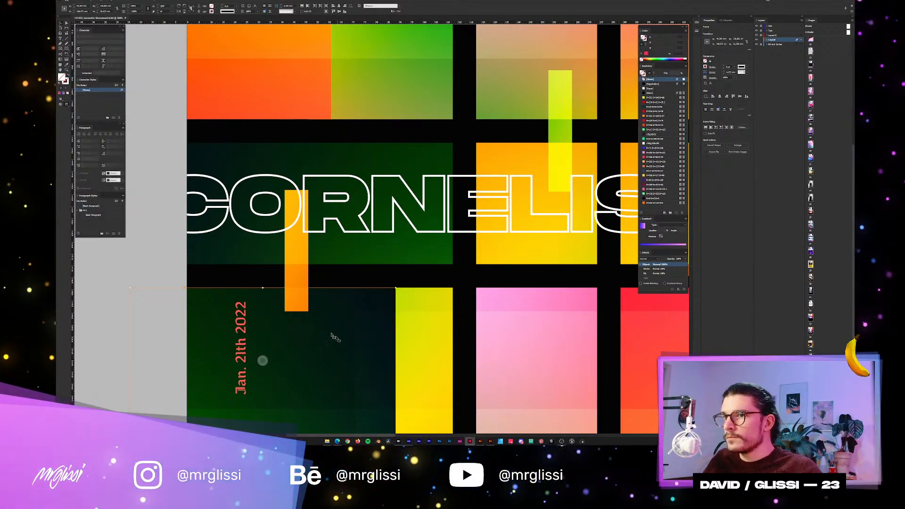
left_click(67, 94)
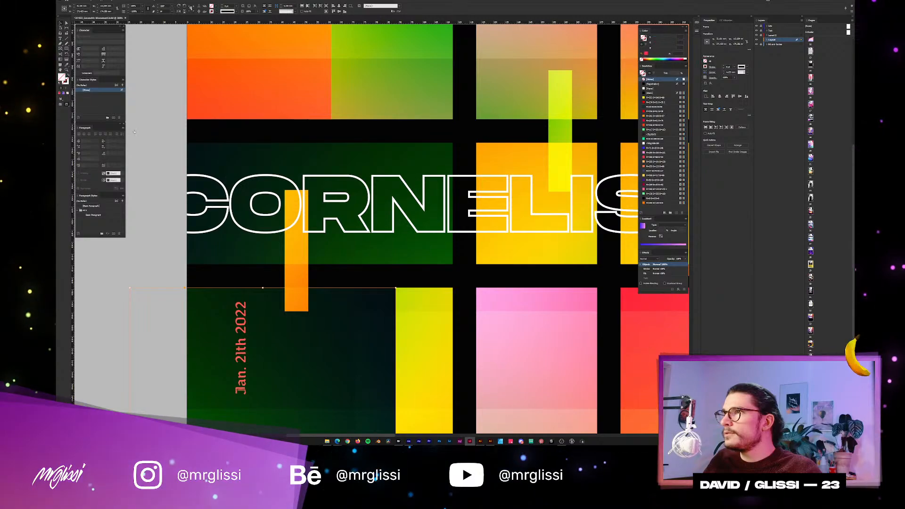
left_click(408, 326)
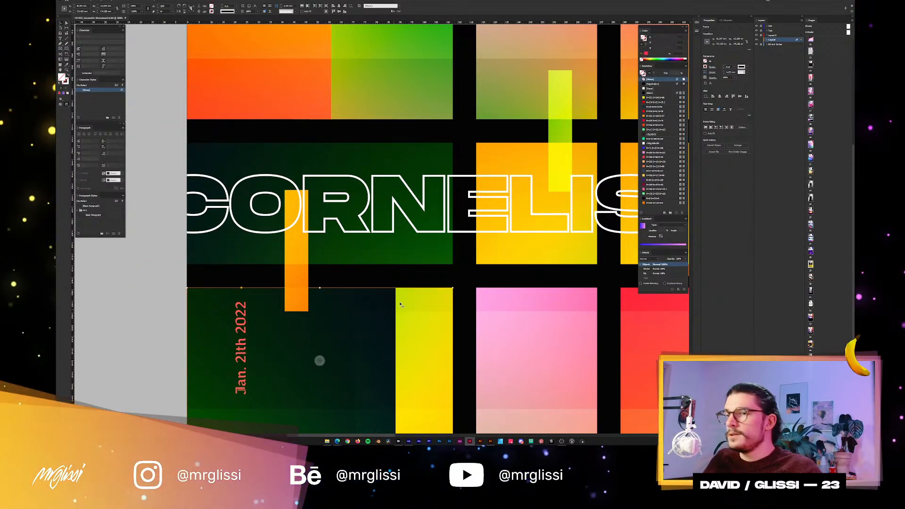
left_click(151, 283)
left_click_drag(372, 287, 384, 249)
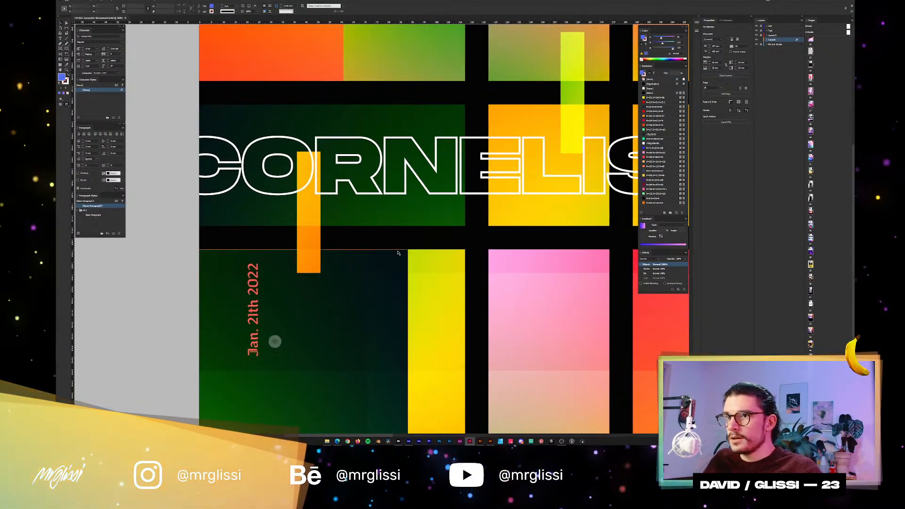
Examine the whole poster 038 and its neighbouring pages at different magnifications to judge the finished composition.
scroll(389, 250, "up", 1)
scroll(389, 250, "down", 3)
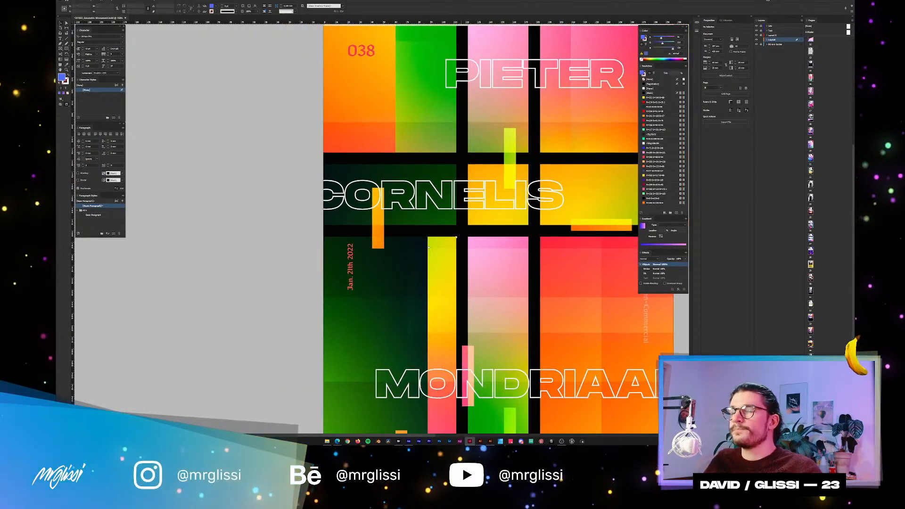
scroll(321, 220, "down", 2)
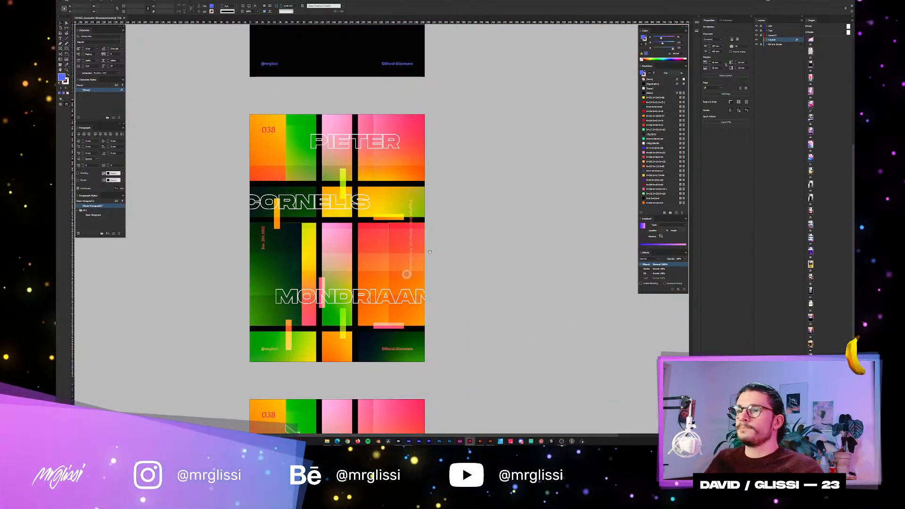
scroll(479, 234, "down", 1)
scroll(415, 234, "down", 1)
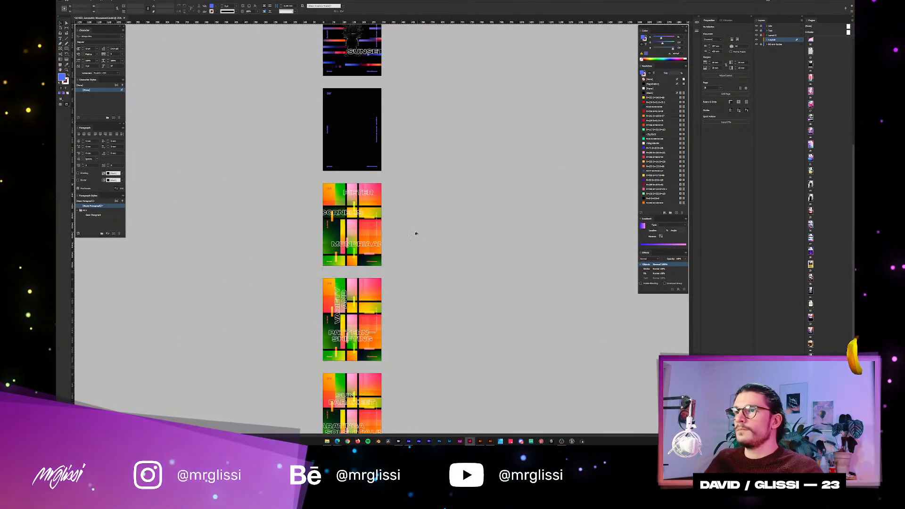
scroll(412, 234, "up", 1)
scroll(413, 234, "up", 3)
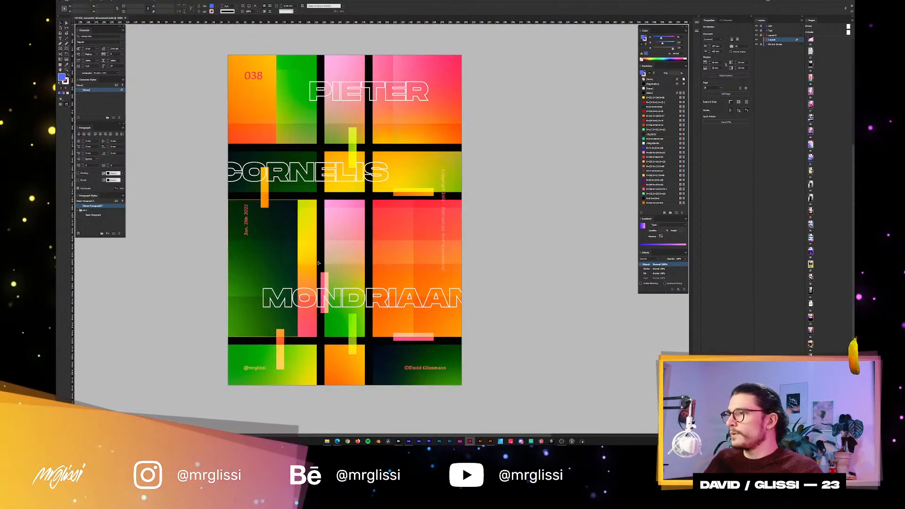
left_click_drag(383, 250, 374, 265)
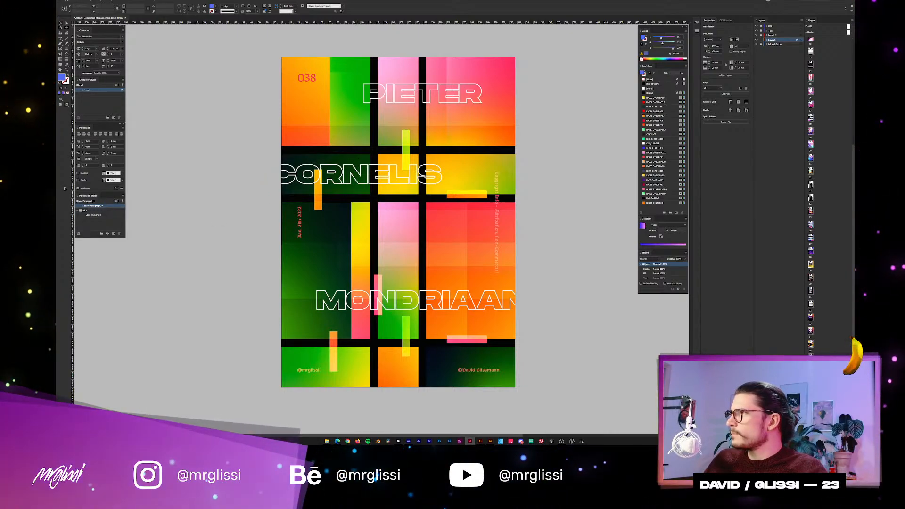
mouse_move(475, 168)
left_mouse_down()
mouse_move(468, 152)
mouse_move(478, 172)
left_mouse_up()
left_click_drag(464, 215, 447, 212)
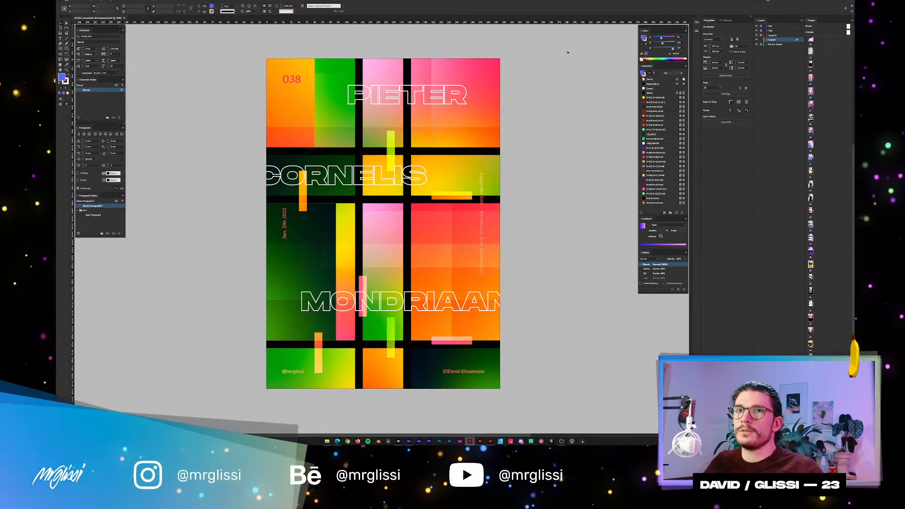
Briefly toggle the visibility of the Text and Layout layers to check which poster elements each one holds.
left_click(757, 35)
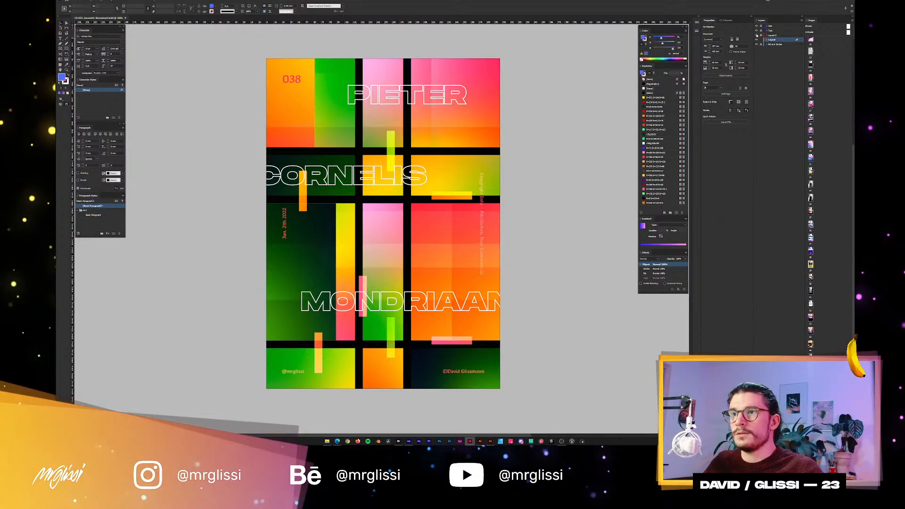
left_click(757, 31)
left_click(756, 31)
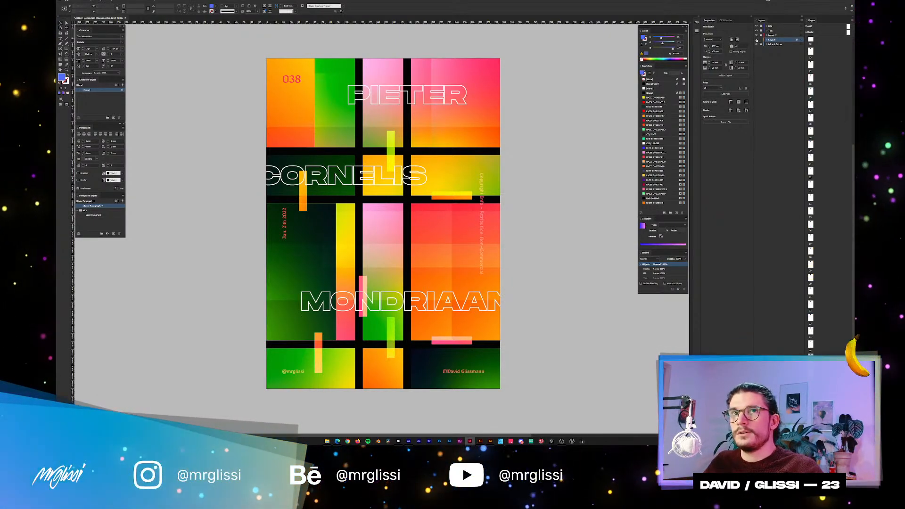
left_click(756, 40)
left_click(756, 40)
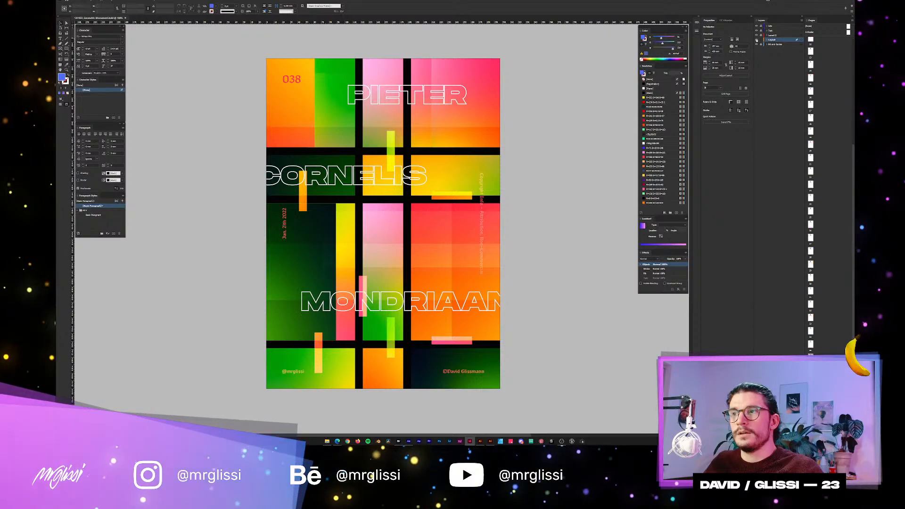
left_click(756, 40)
left_click(756, 40)
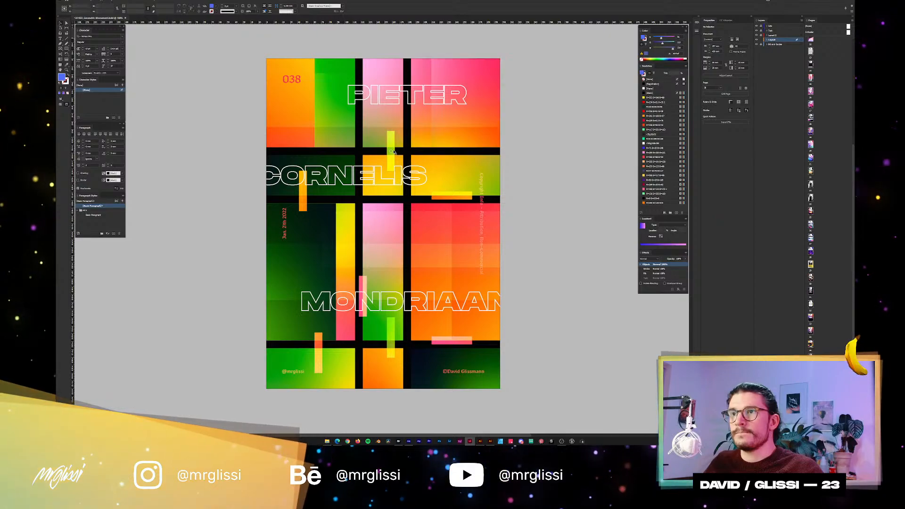
Select the small coloured overlay bars across poster 038 and add a new layer above the Layout layer.
left_click(394, 152)
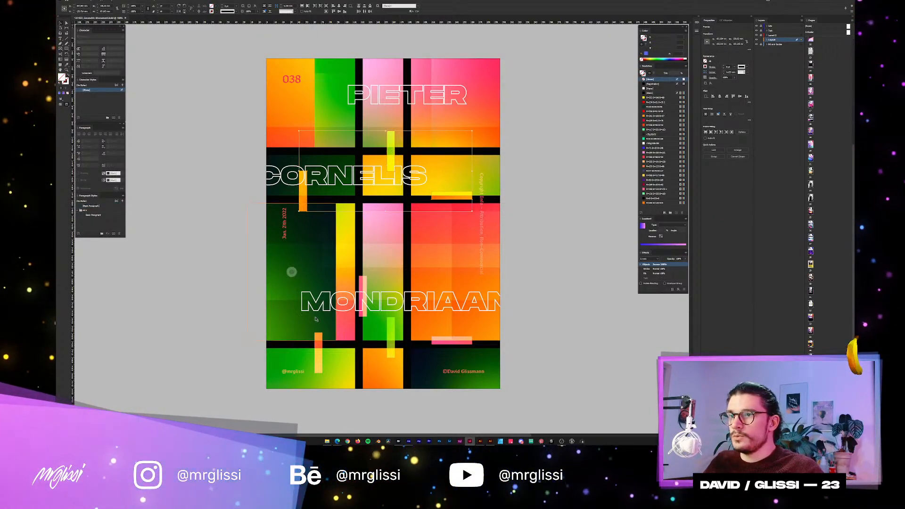
left_click(386, 345)
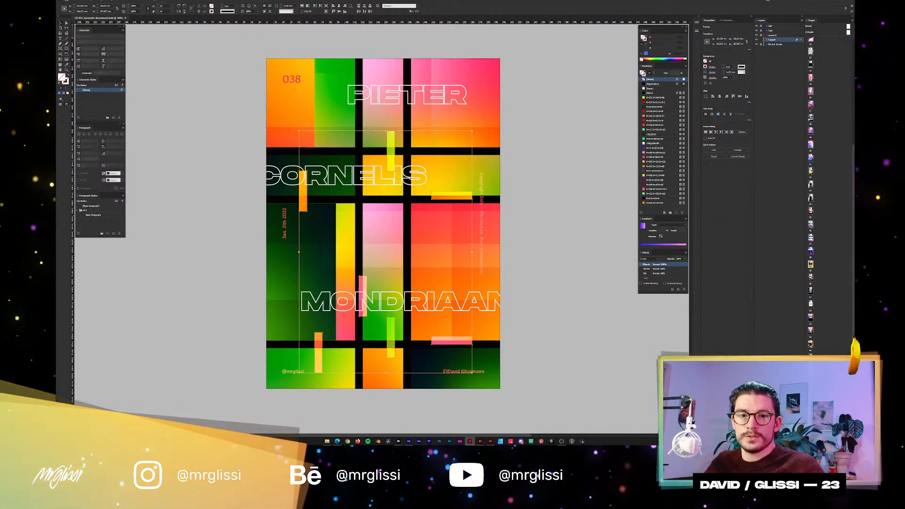
left_click(796, 432)
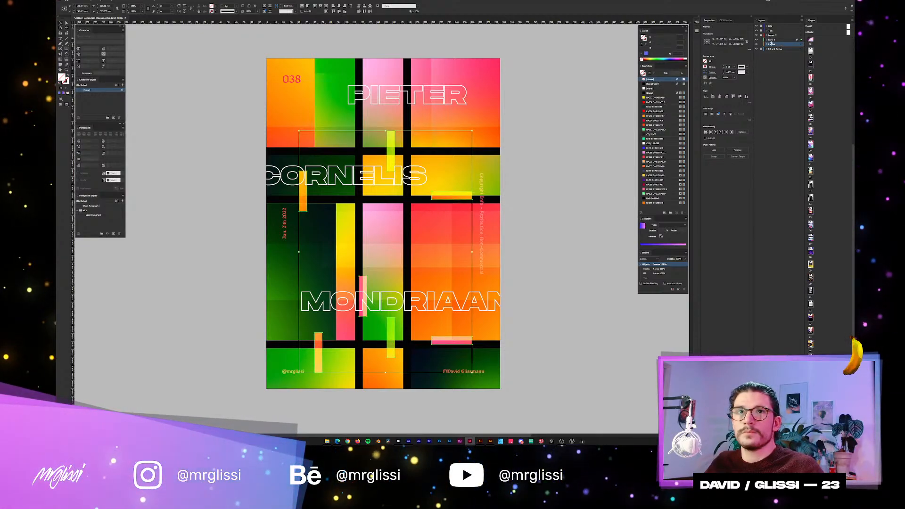
Rename the new layer as a further Layout layer, move it above the other Layout layers, and lock it.
double_click(771, 40)
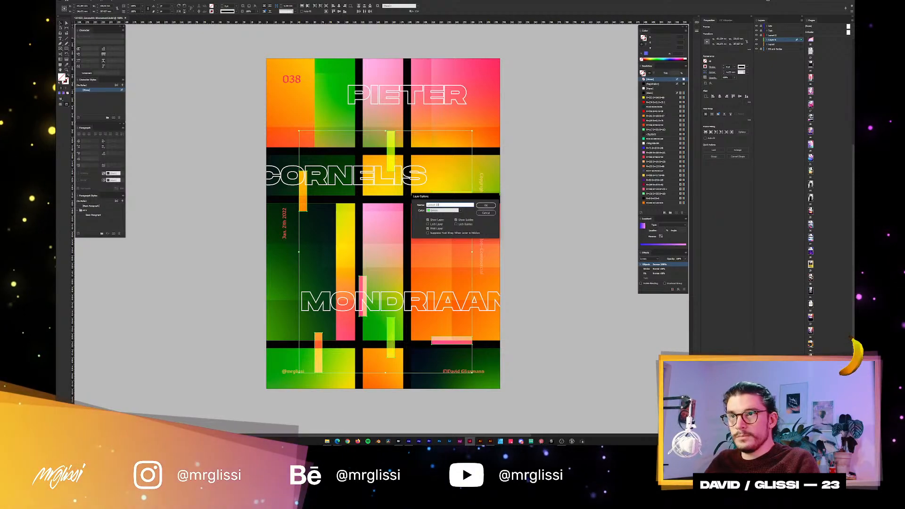
key("Return")
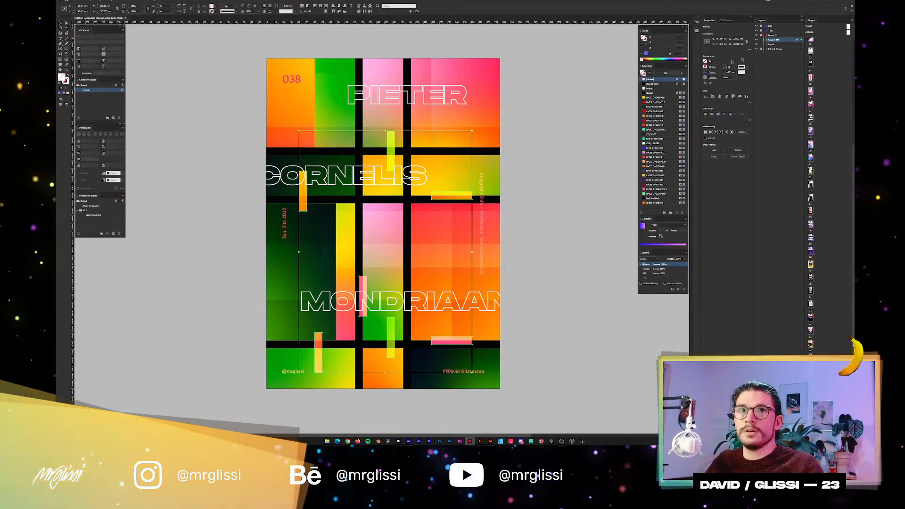
left_click(771, 36)
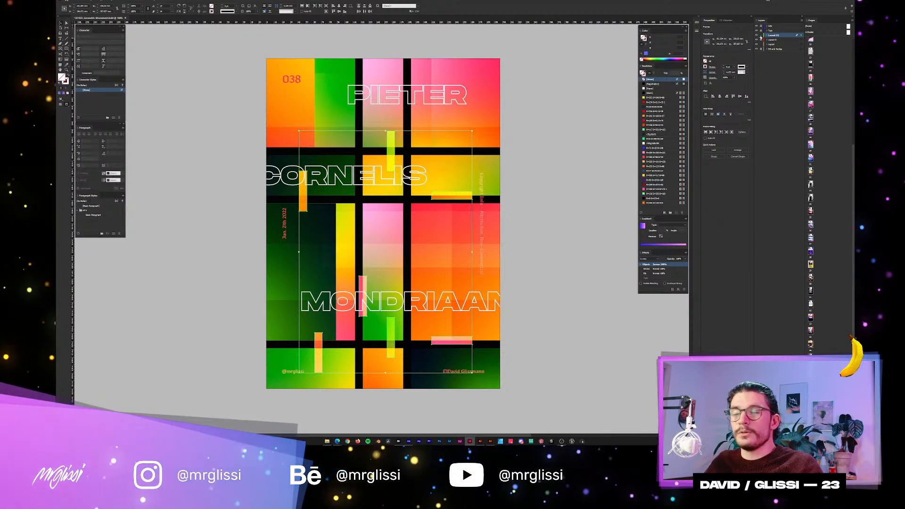
left_click(761, 36)
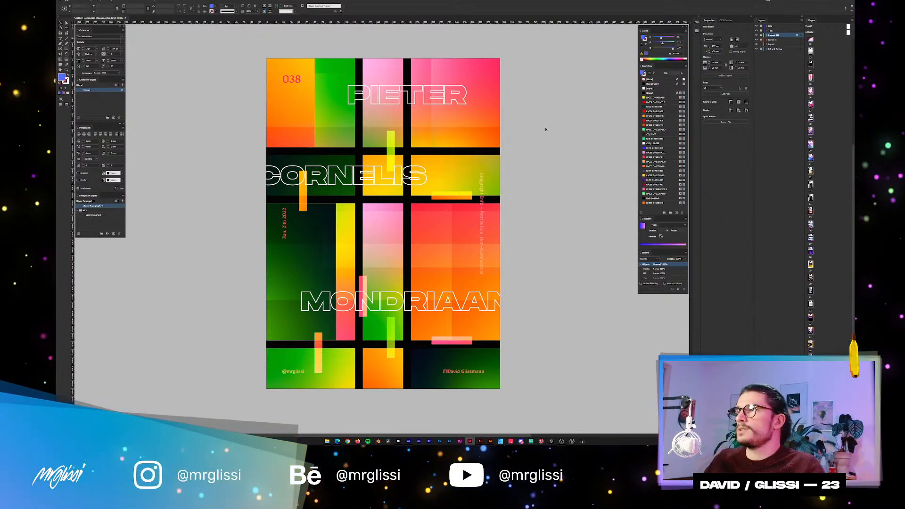
Start exporting poster 038 and choose Adobe PDF (Interactive) as the file format.
mouse_move(548, 155)
left_mouse_down()
mouse_move(546, 137)
mouse_move(553, 149)
left_mouse_up()
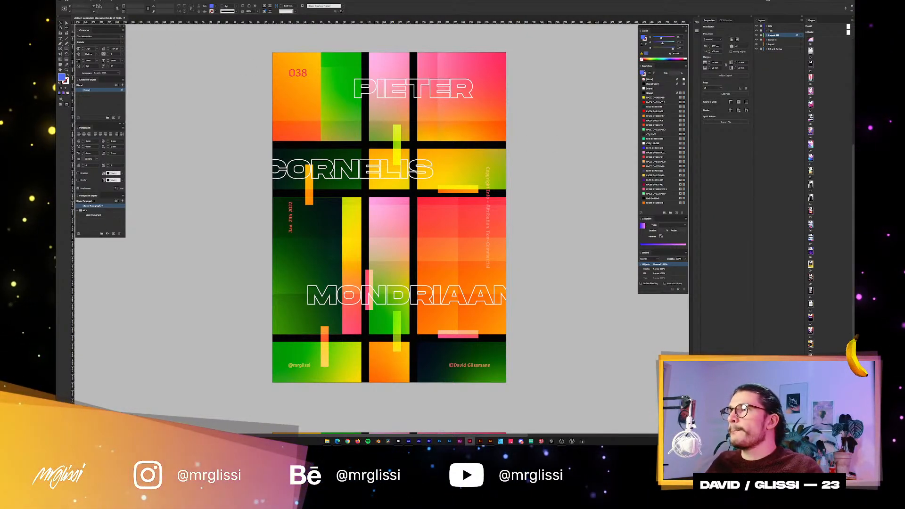
left_click(98, 6)
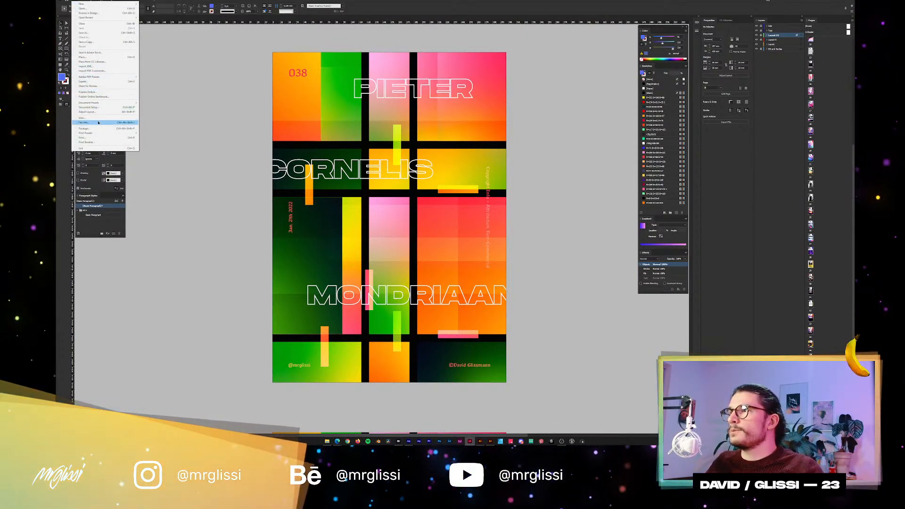
left_click(97, 82)
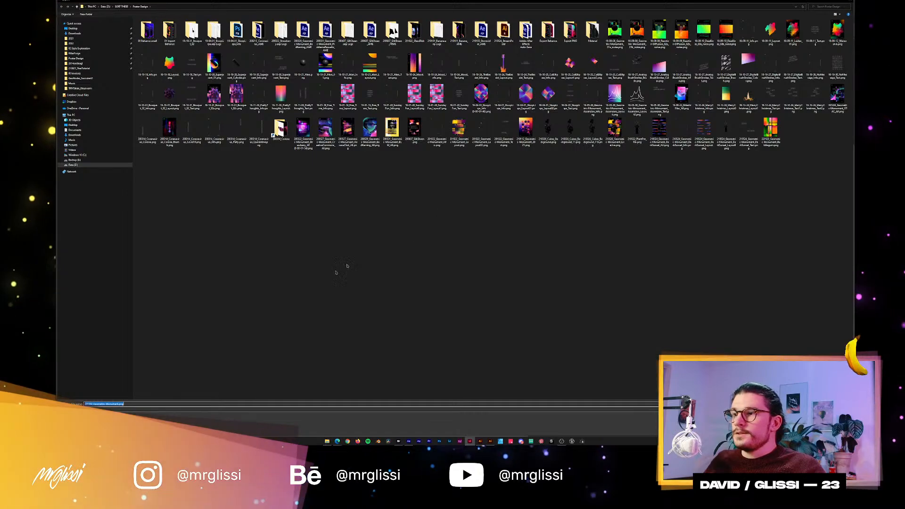
left_click(137, 409)
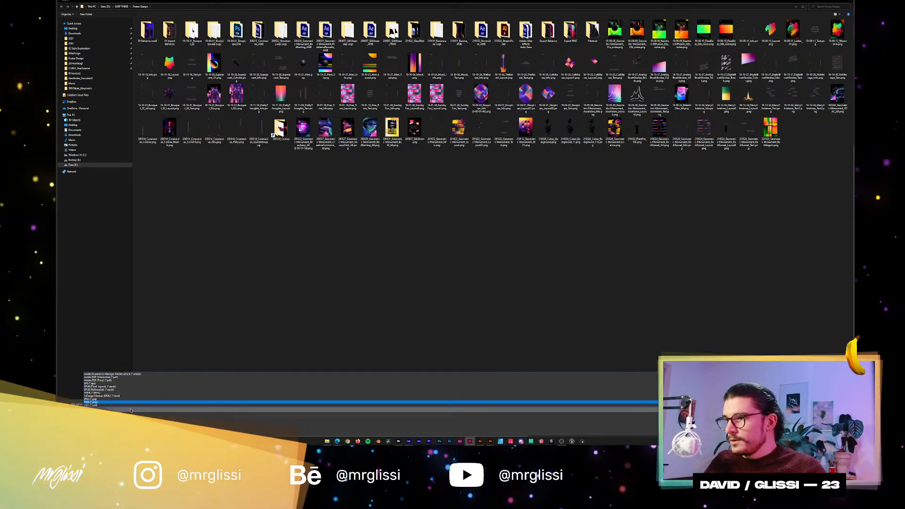
left_click(114, 377)
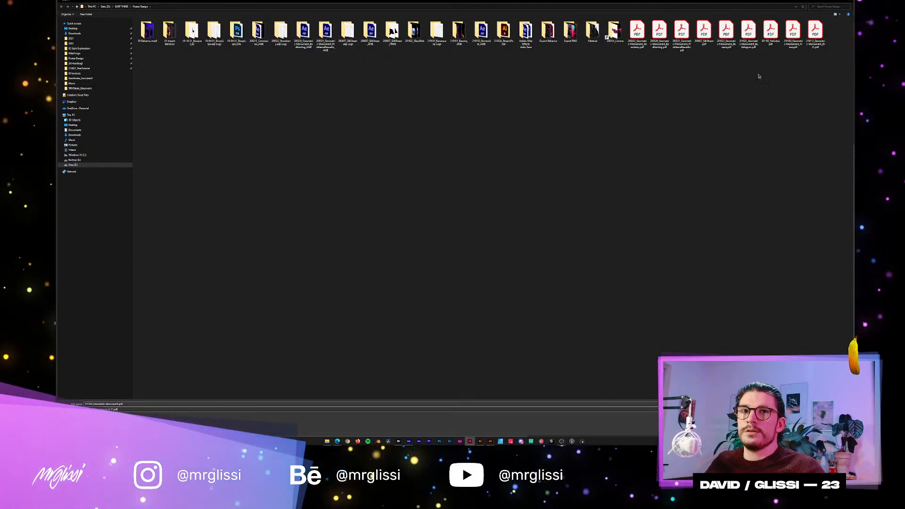
Reuse an existing Geometric-Monument PDF's file name for the export, enter 23 in its number prefix, and save it in the Poster Design folder.
left_click(749, 45)
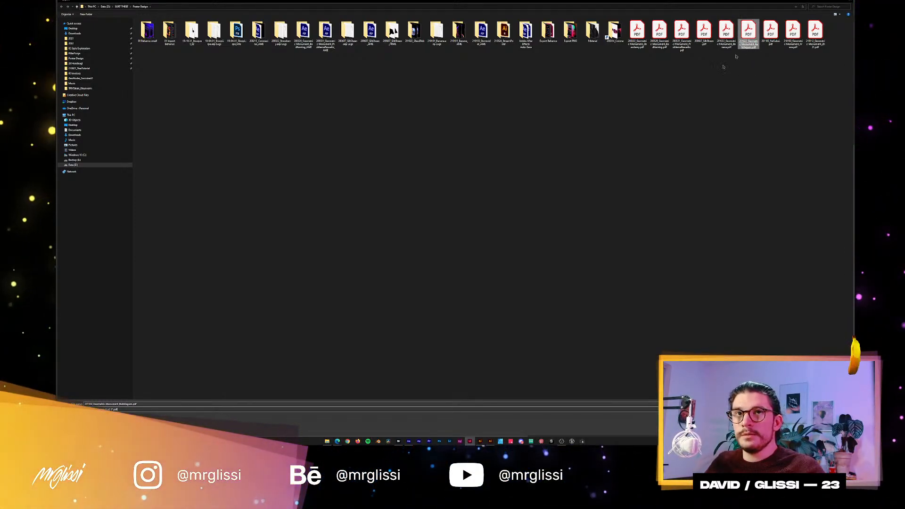
double_click(92, 404)
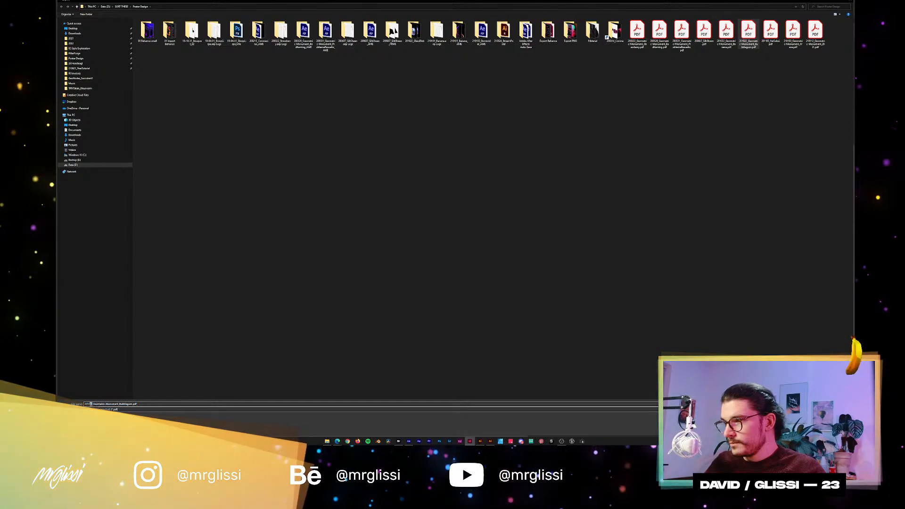
left_click_drag(91, 404, 83, 403)
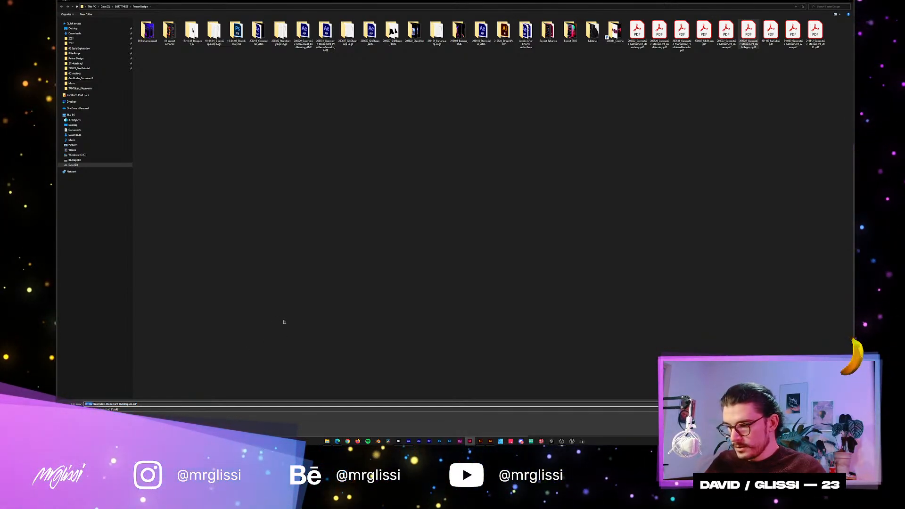
key("alt+Tab")
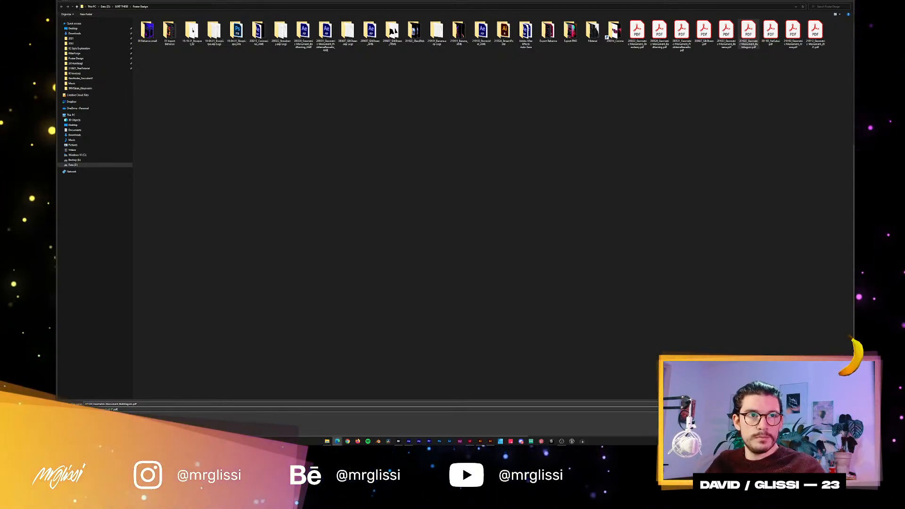
left_click_drag(93, 404, 79, 401)
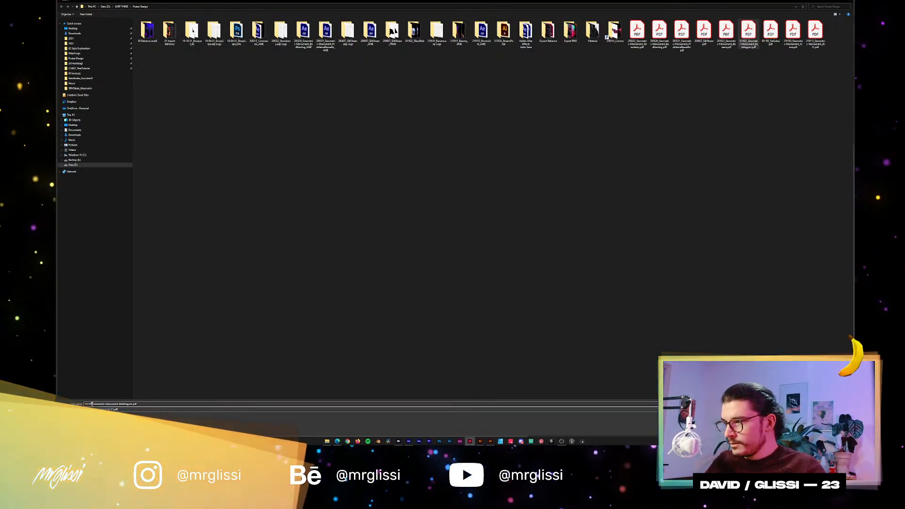
type("23")
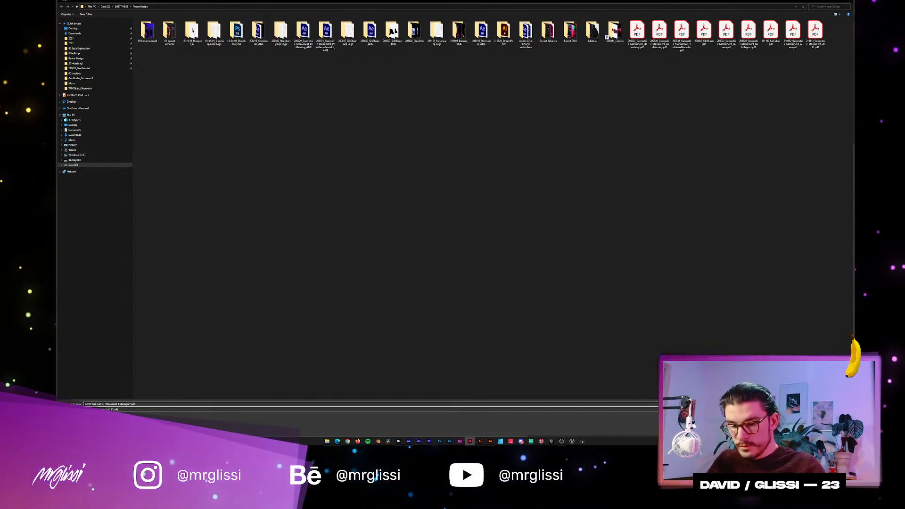
key("Return")
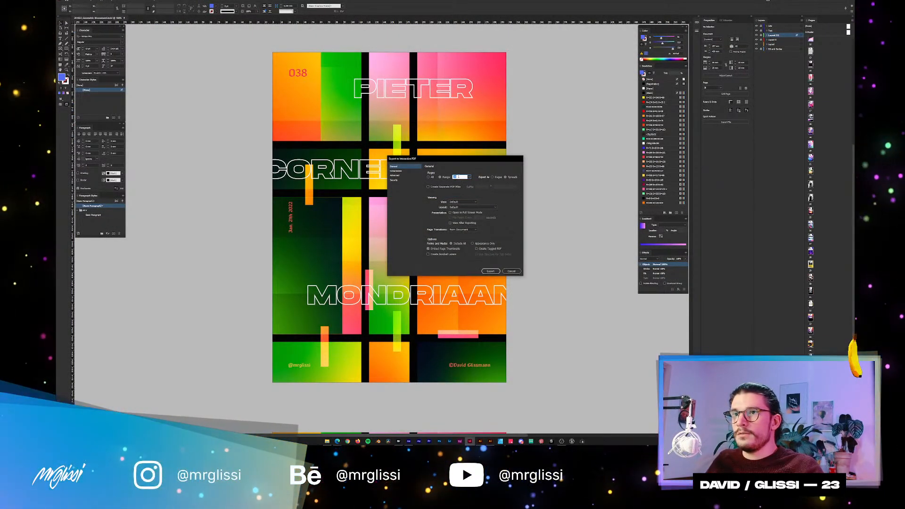
Review the interactive PDF's Compression and General settings and export the set page range.
left_click(401, 171)
left_click(401, 167)
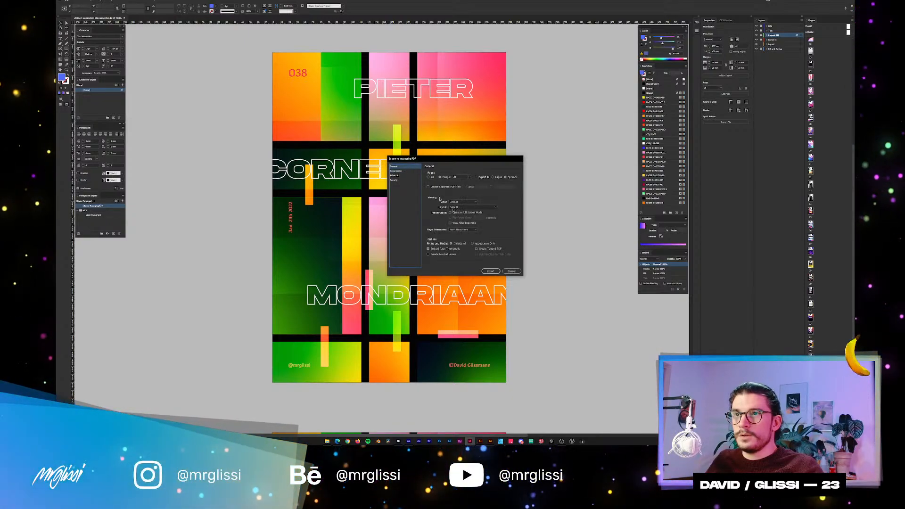
left_click(490, 271)
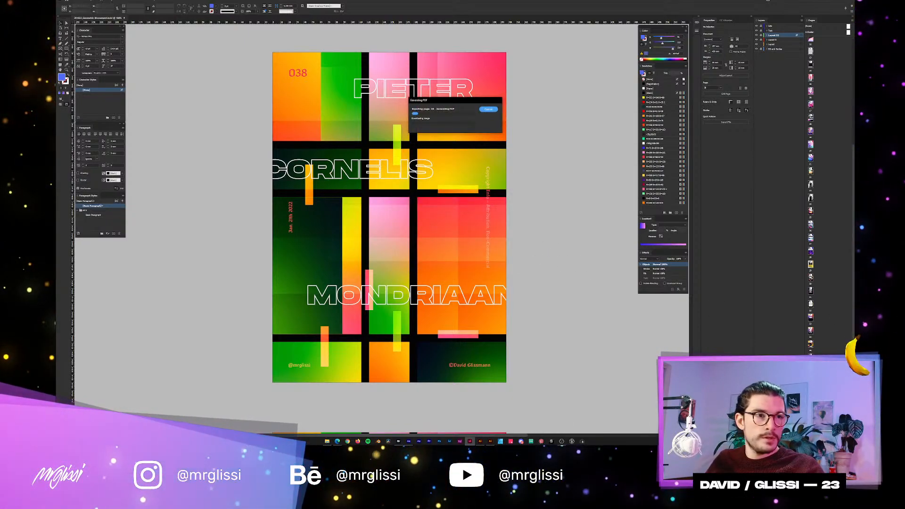
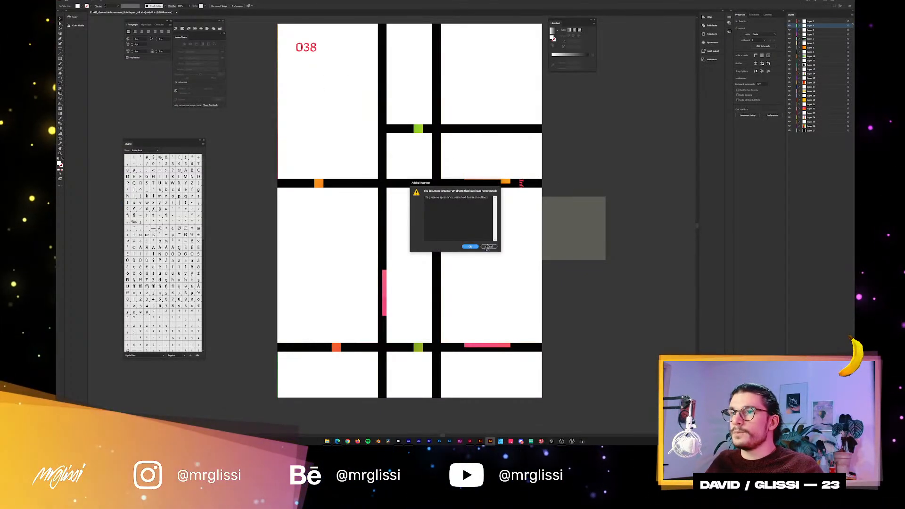
Accept the reinterpreted-PDF warning and release the poster artwork from its outer group and clipping mask.
left_click(472, 247)
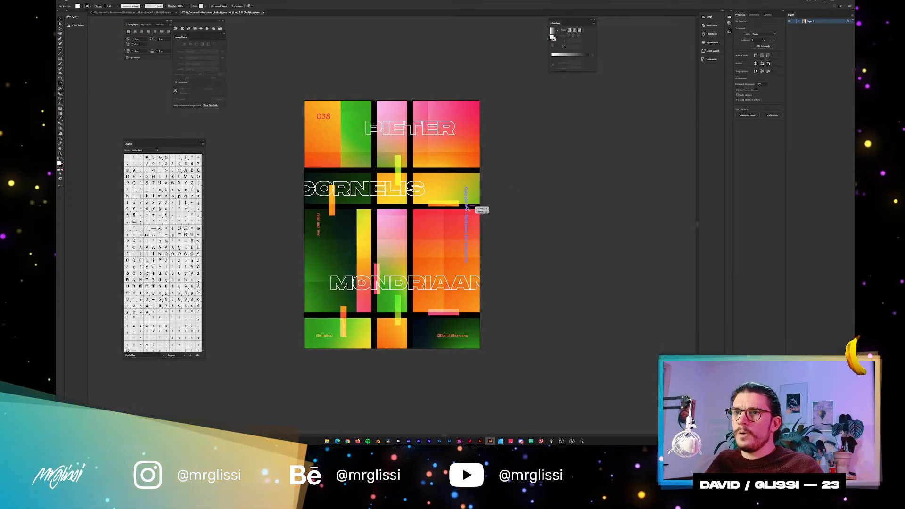
left_click(466, 207)
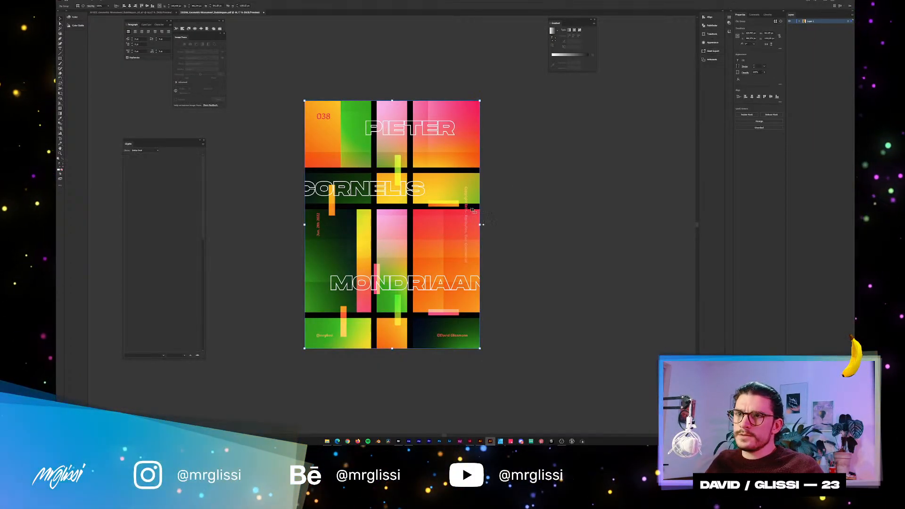
key("ctrl+shift+g")
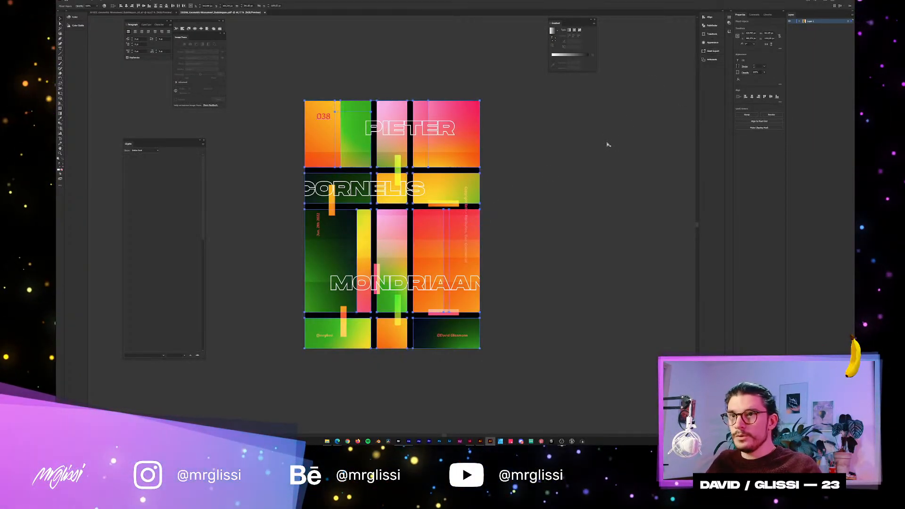
left_click(478, 208)
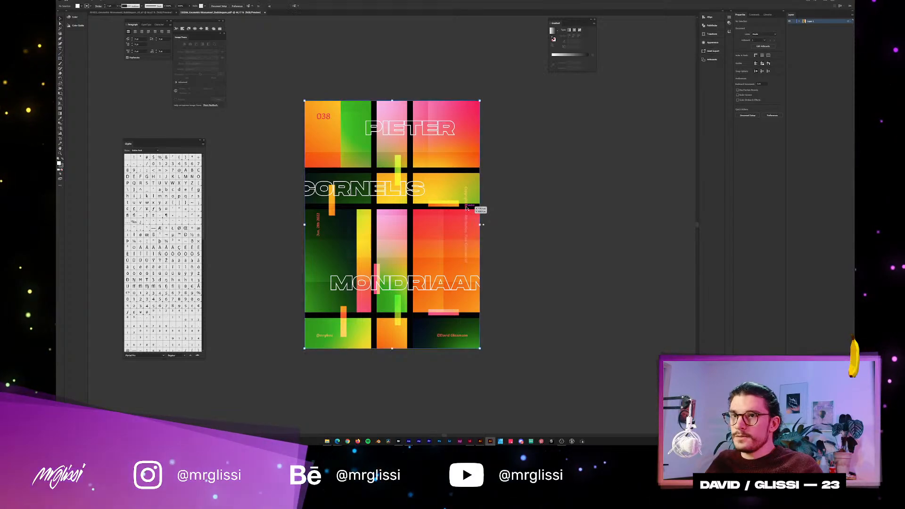
scroll(466, 210, "up", 1)
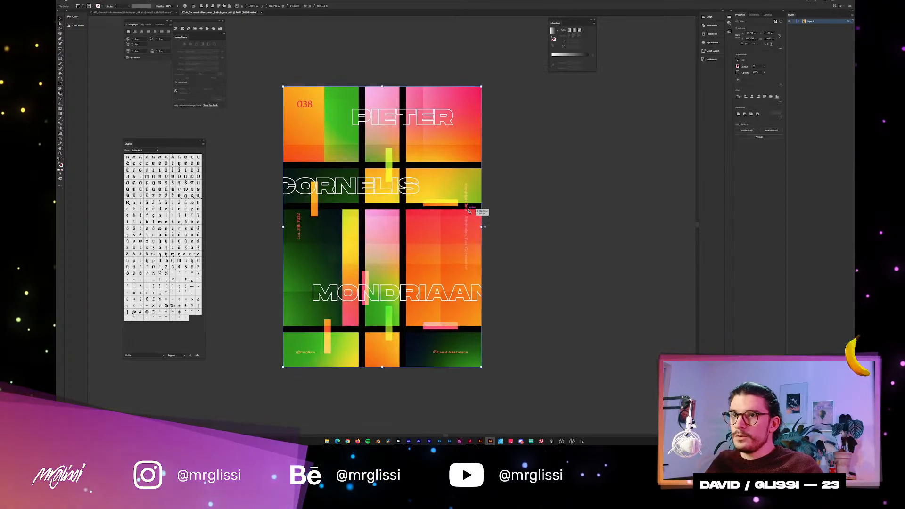
Check whether the vertical copyright and date texts, the 038 number and the two footer credits can be selected individually.
left_click(497, 193)
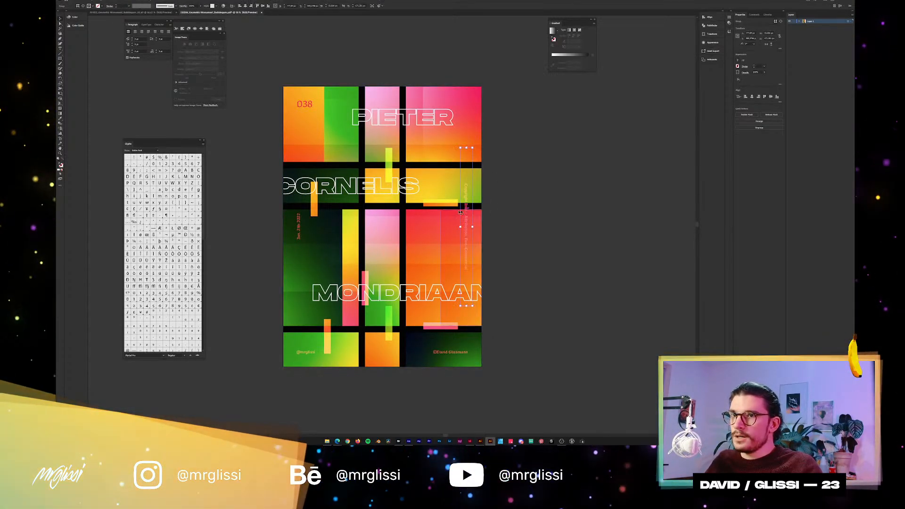
left_click(298, 226)
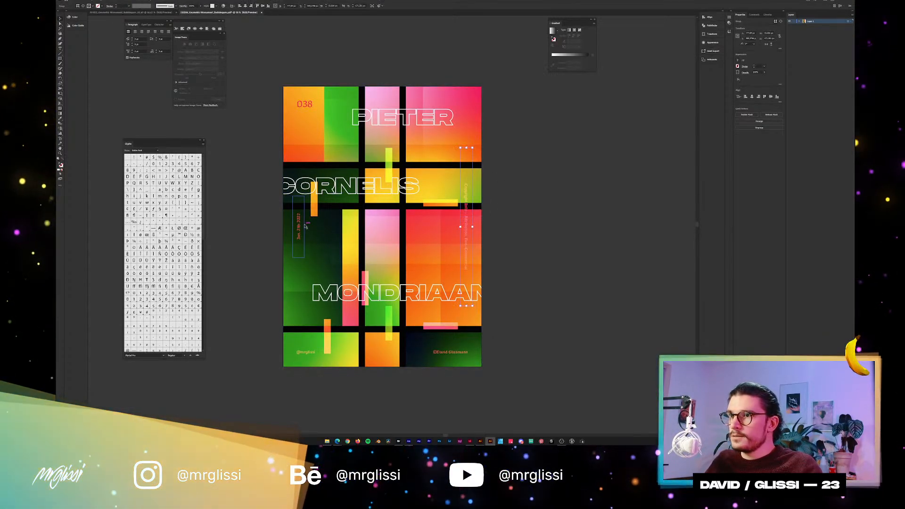
left_click(309, 107)
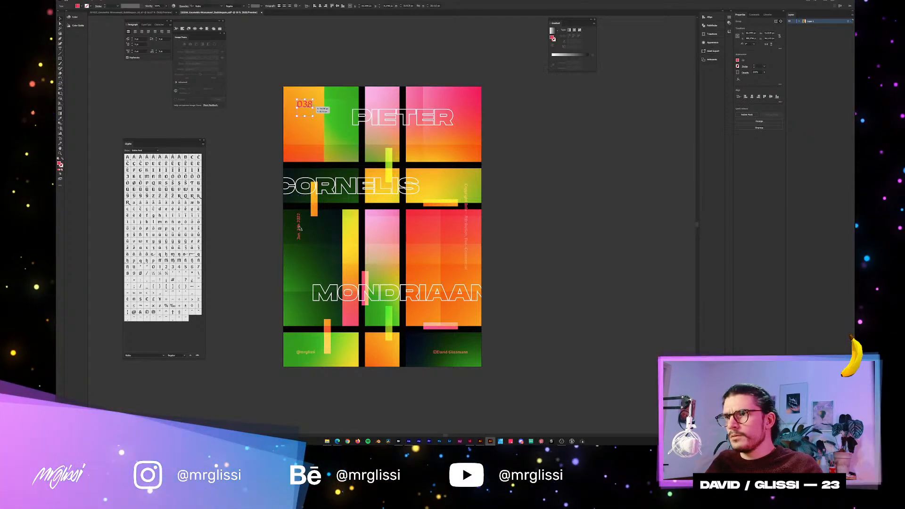
left_click(273, 228)
left_click_drag(311, 352, 305, 354)
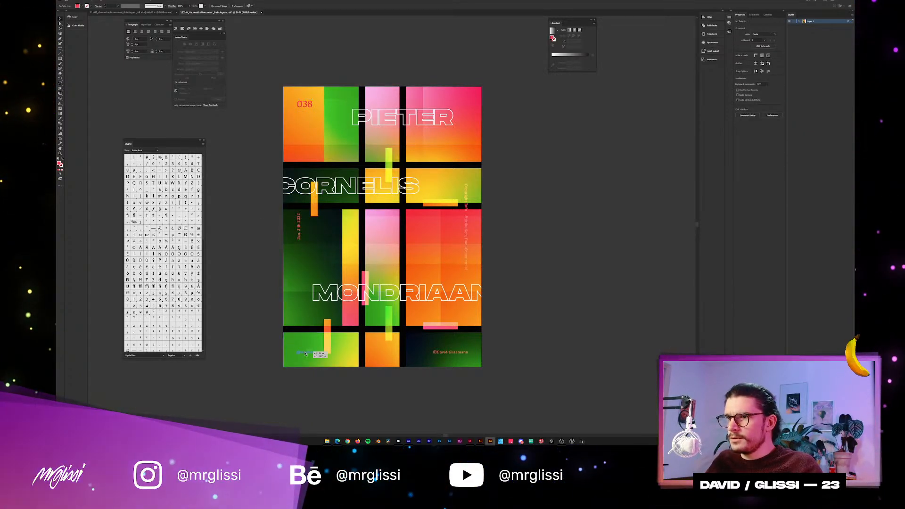
left_click_drag(445, 352, 451, 353)
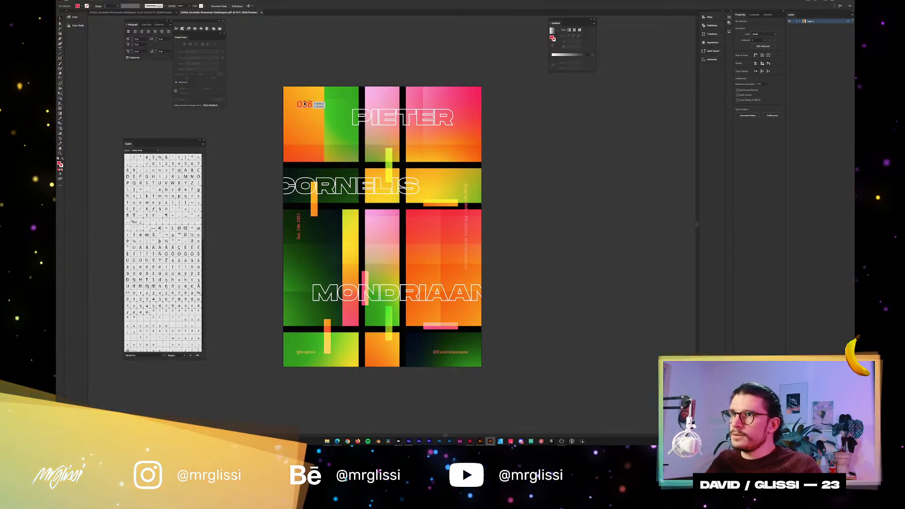
left_click_drag(305, 105, 281, 145)
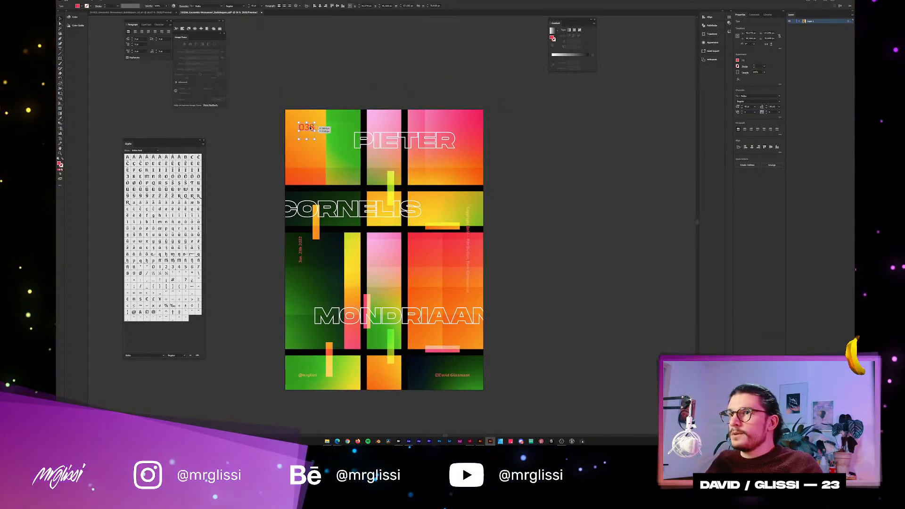
Expand the layer's contents and hide the small text objects and the clip group holding the name titles and overlay bars.
left_click(799, 21)
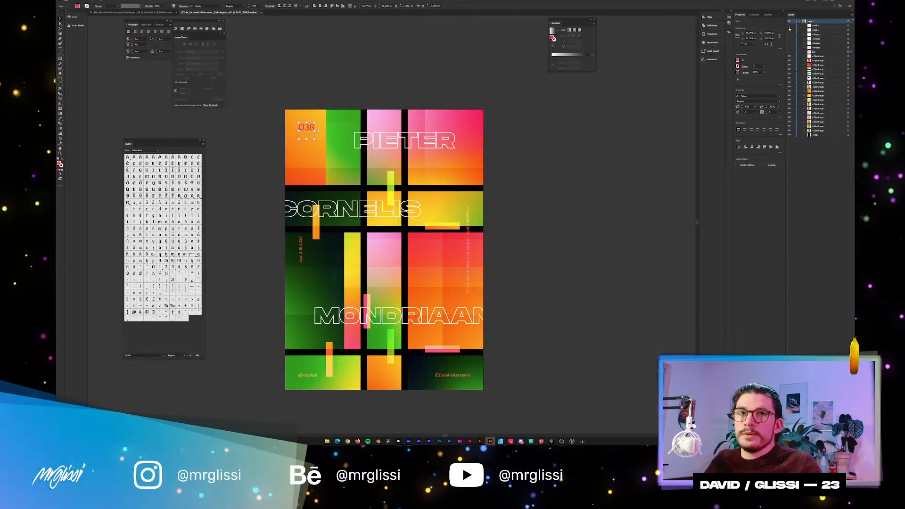
left_click_drag(790, 52, 789, 28)
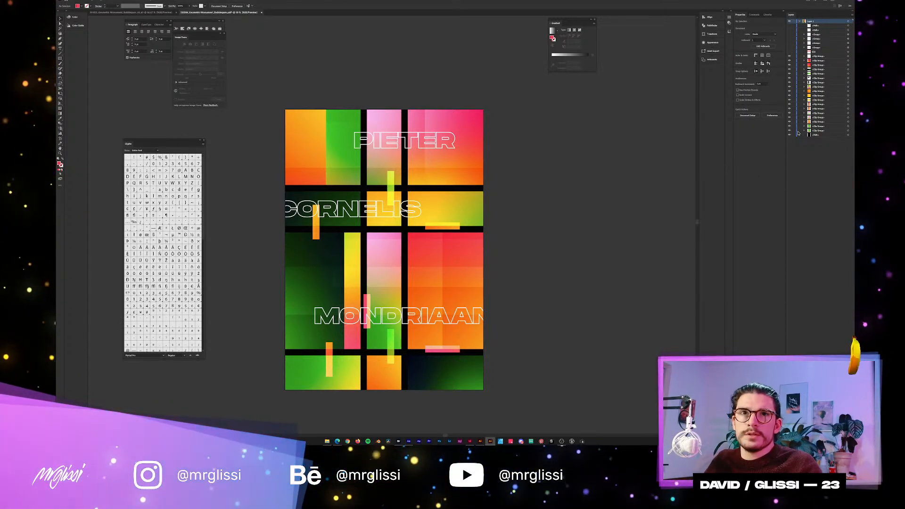
left_click(789, 57)
left_click(789, 57)
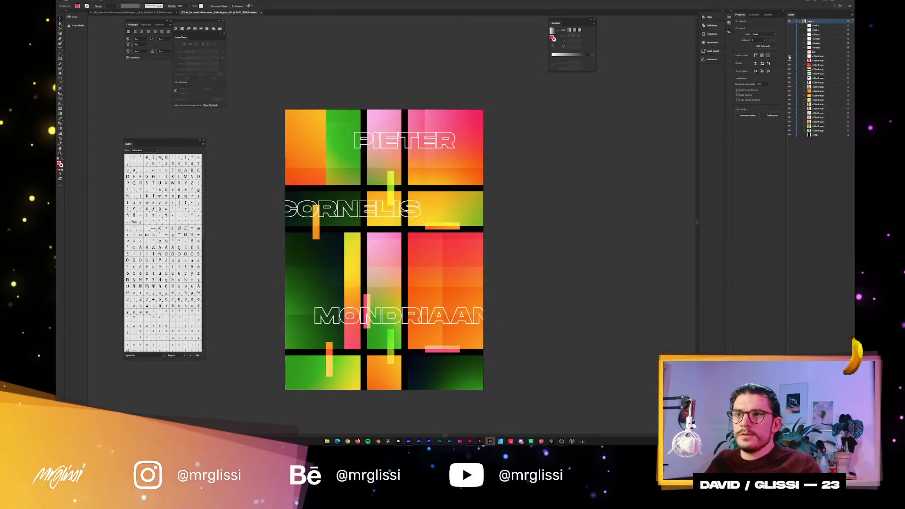
left_click(789, 57)
left_click(789, 56)
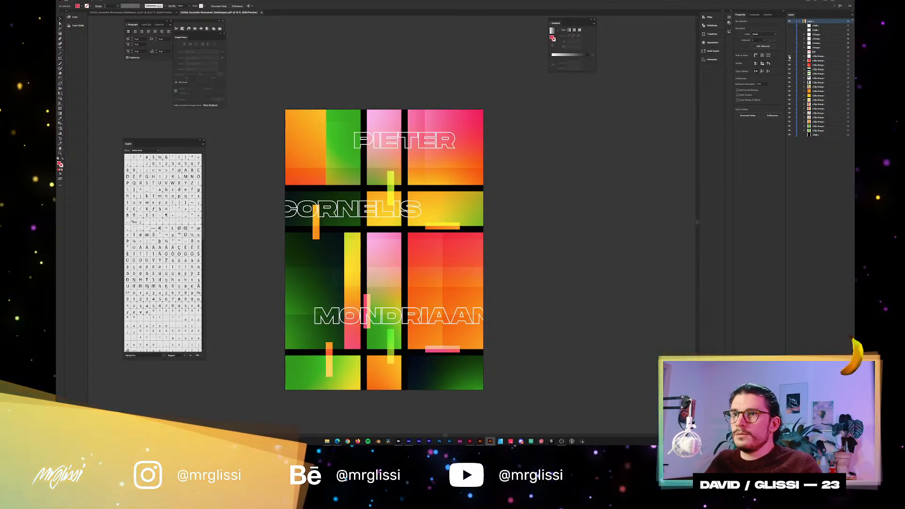
left_click(789, 57)
left_click(789, 57)
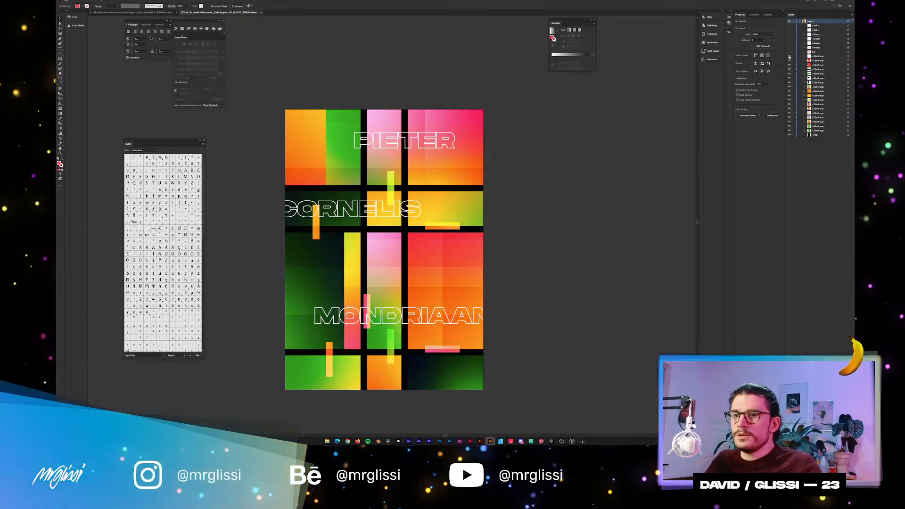
left_click(789, 56)
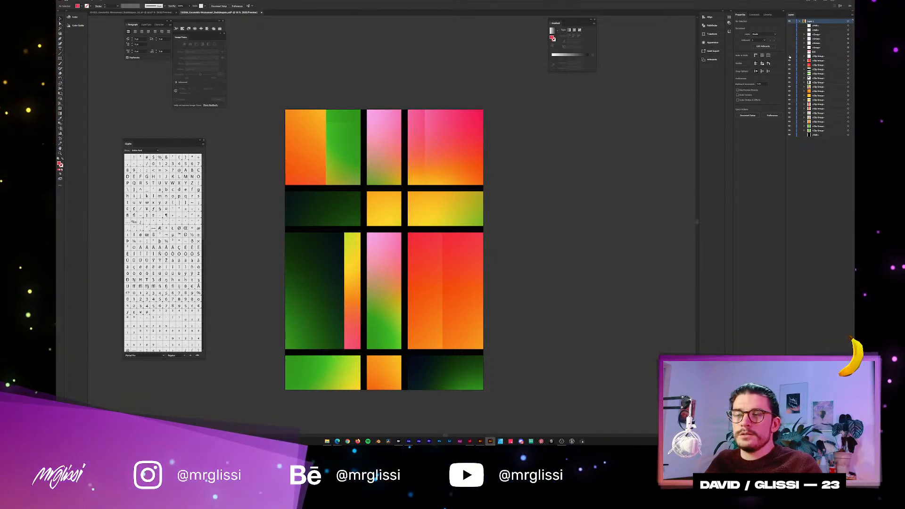
Examine the gradient blocks in the poster's upper row up close, checking their edges and clip groups.
left_click(423, 161)
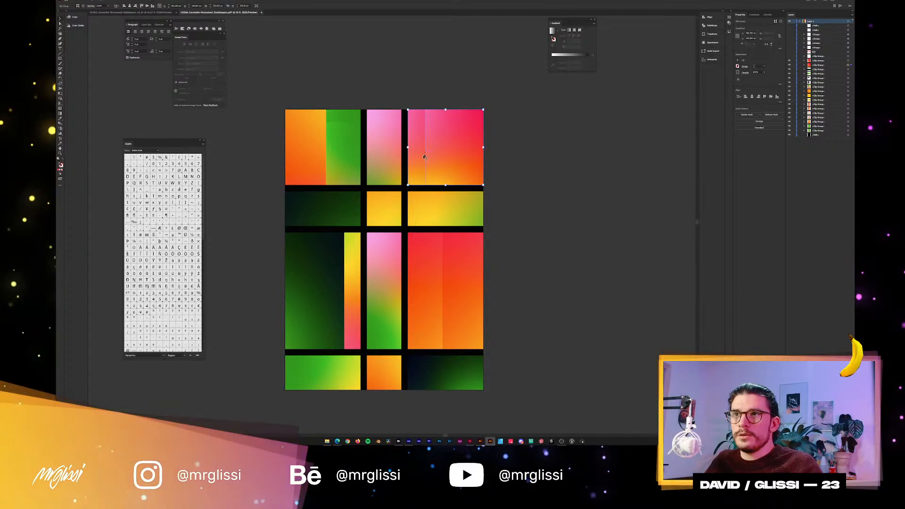
scroll(403, 170, "up", 4)
scroll(439, 221, "up", 2)
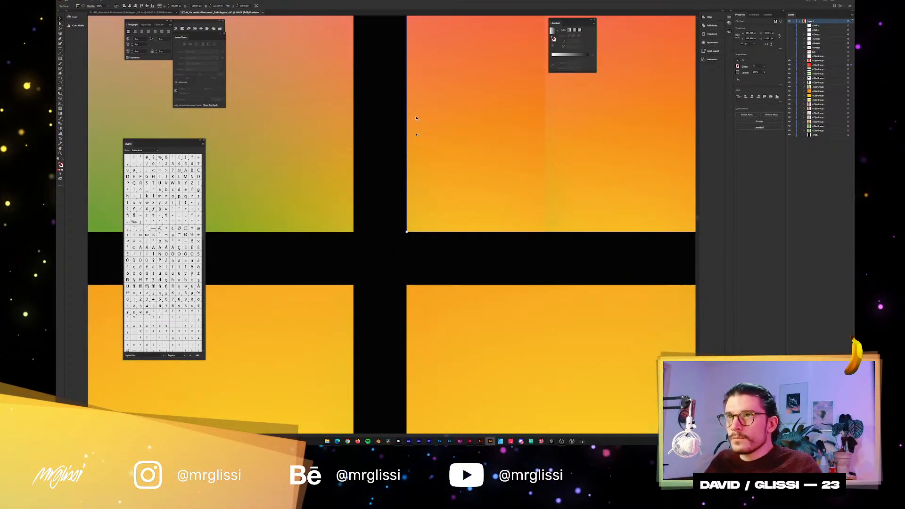
left_click(321, 100)
left_click_drag(321, 100, 493, 205)
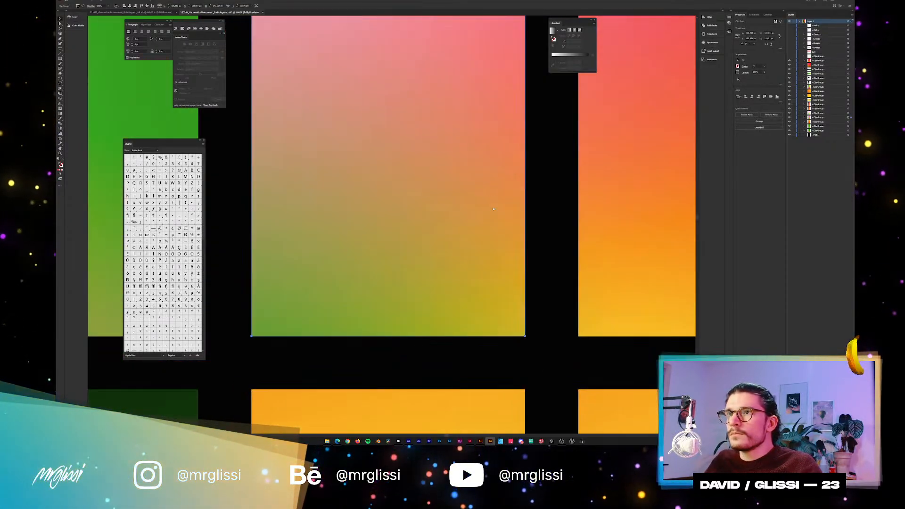
left_click(541, 305)
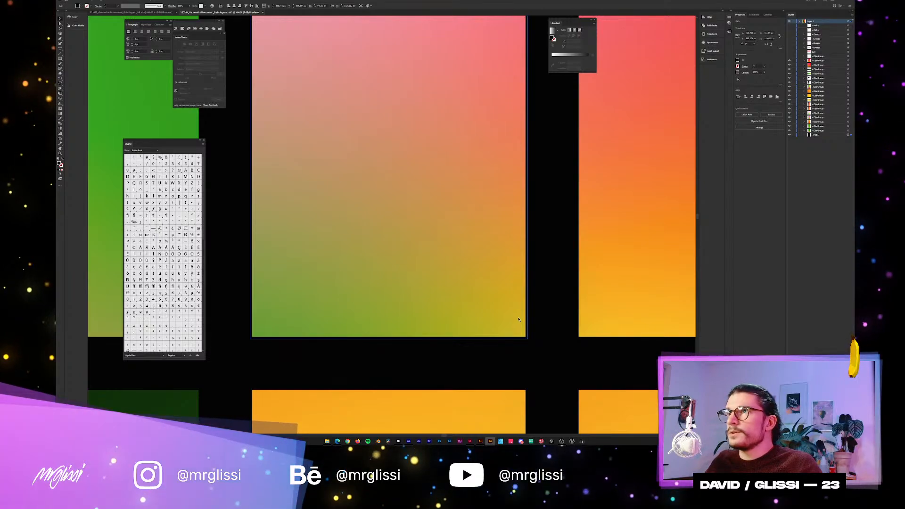
left_click(518, 318)
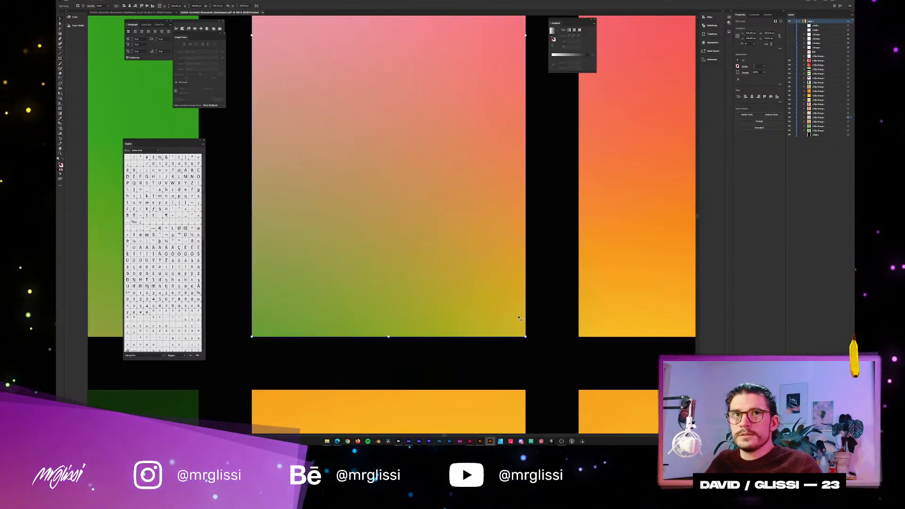
scroll(514, 301, "down", 4)
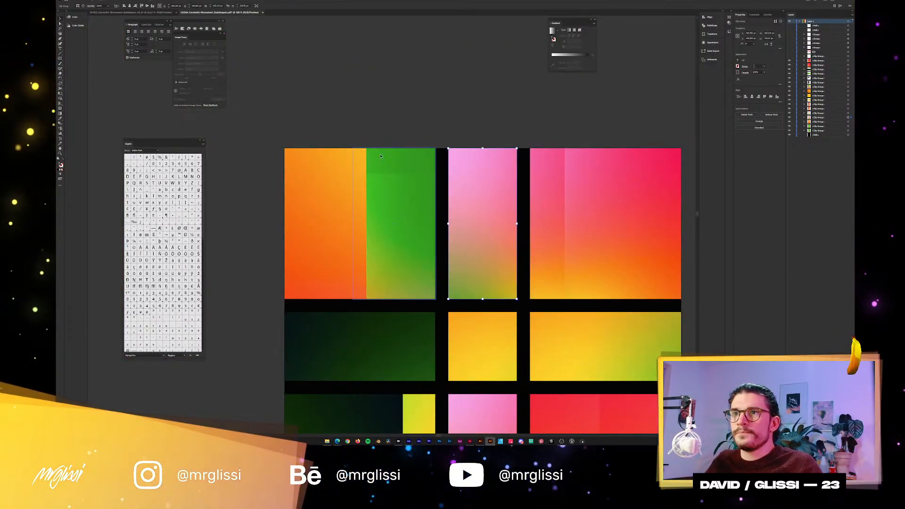
left_click(329, 170)
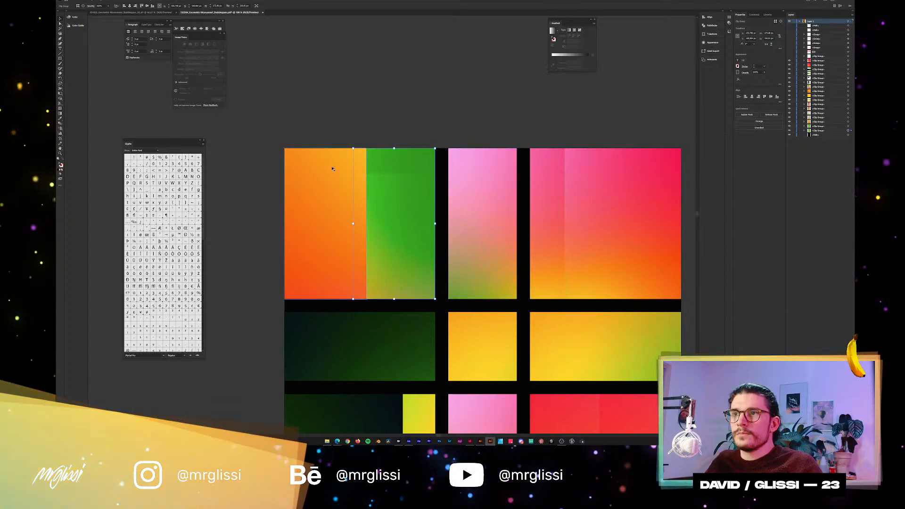
key("ctrl+shift+a")
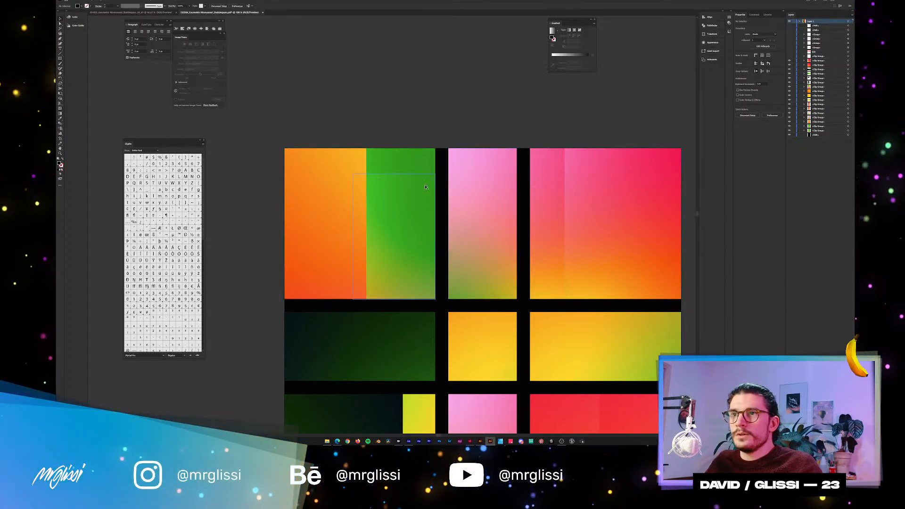
Try to release the clipping masks of all the gradient blocks at once.
scroll(377, 137, "down", 2)
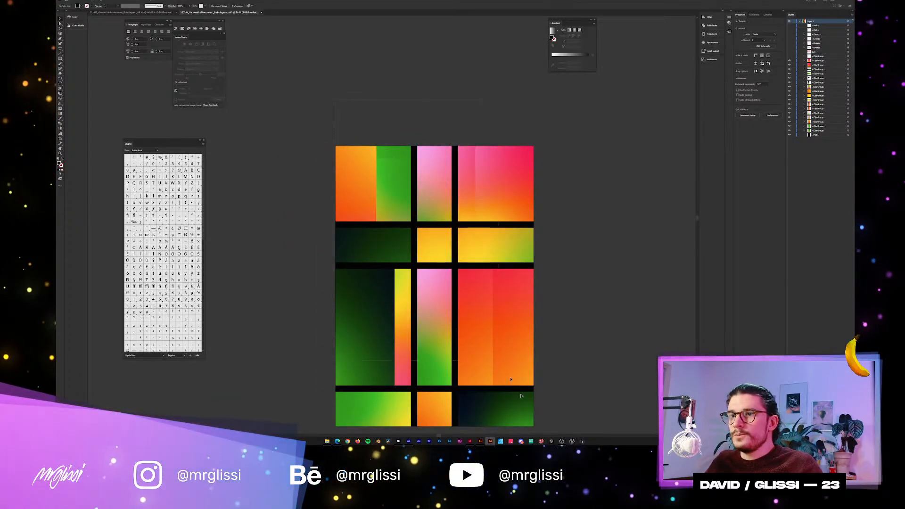
left_click_drag(520, 395, 521, 390)
key("ctrl+a")
left_click_drag(538, 332, 537, 308)
key("ctrl+alt+7")
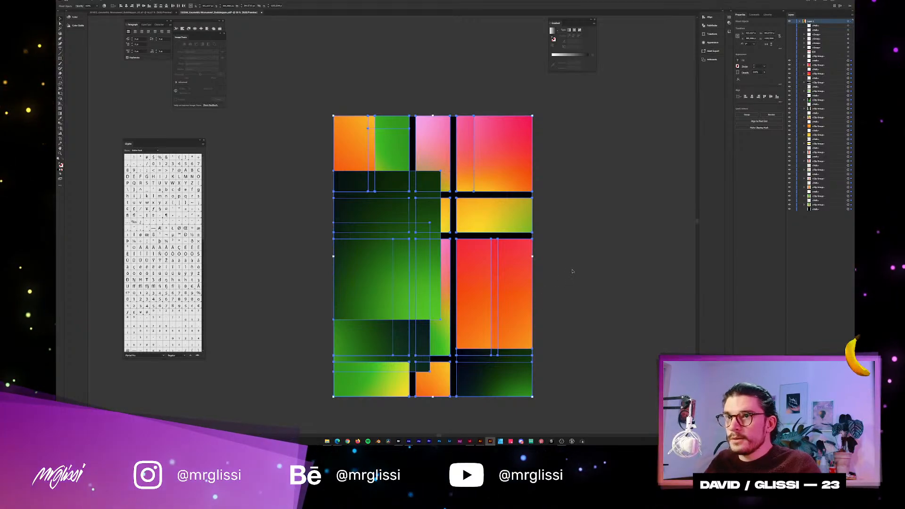
key("ctrl+shift+a")
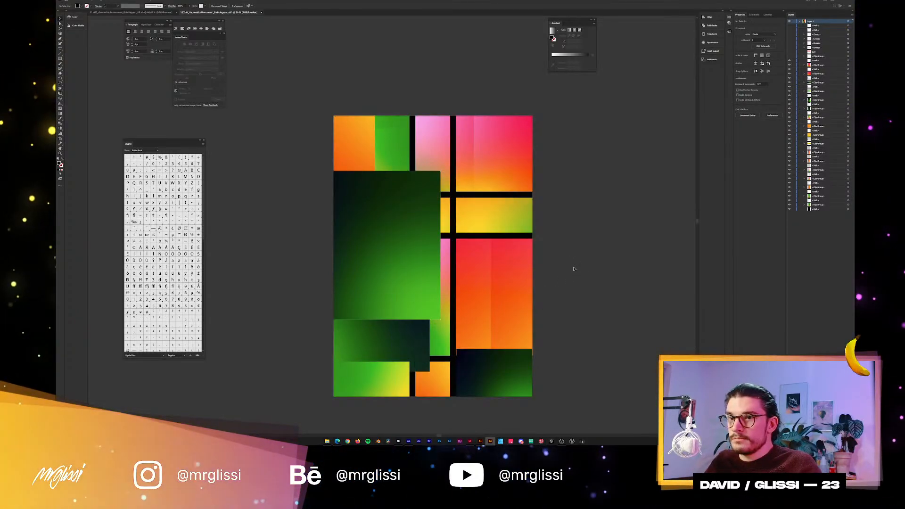
key("ctrl+z")
left_click(559, 199)
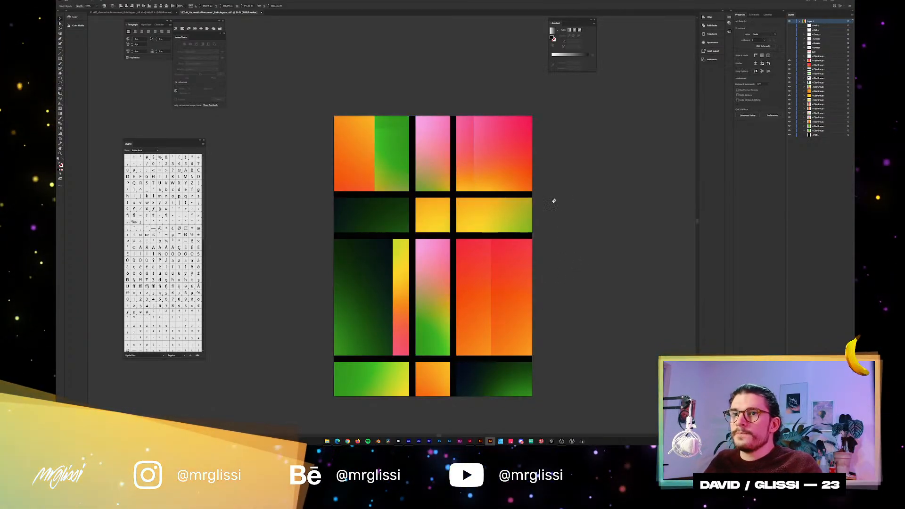
Delete the layer's two topmost path objects and show the hidden texts, titles and overlay bars again.
left_click_drag(545, 205, 527, 190)
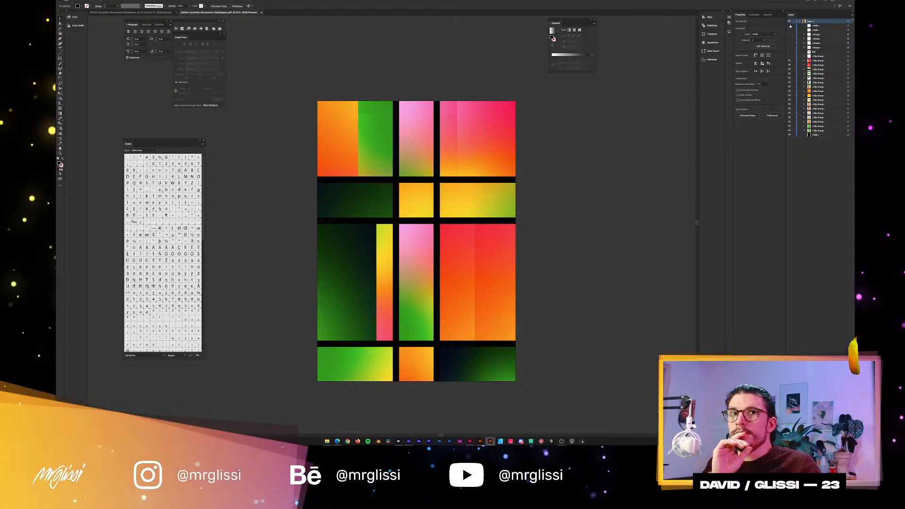
left_click(815, 26)
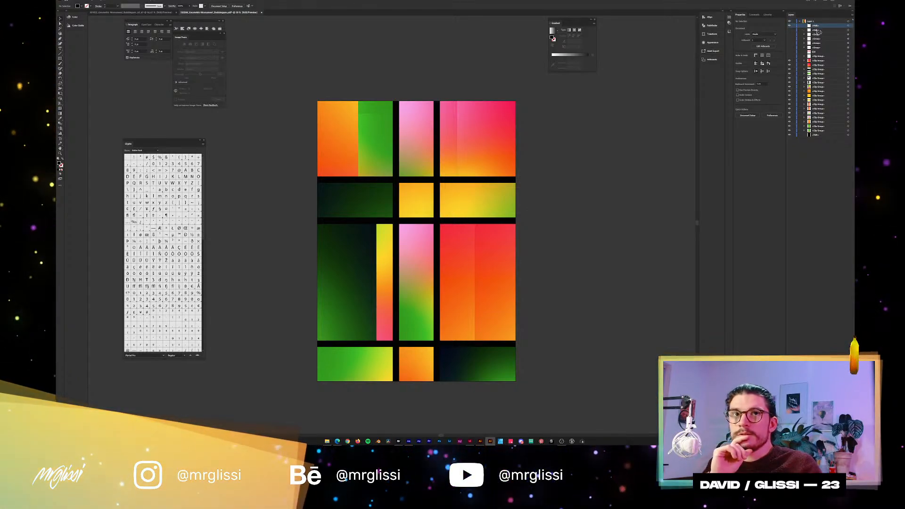
left_click(849, 434)
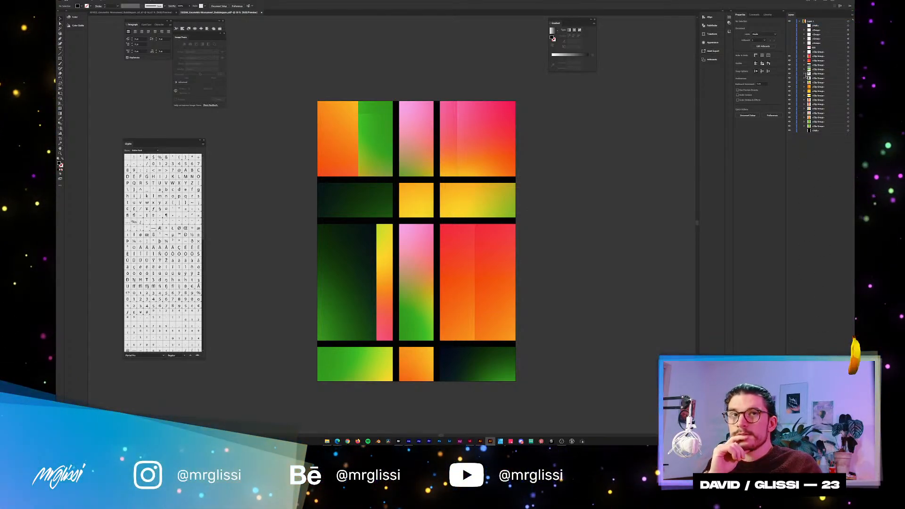
left_click(815, 26)
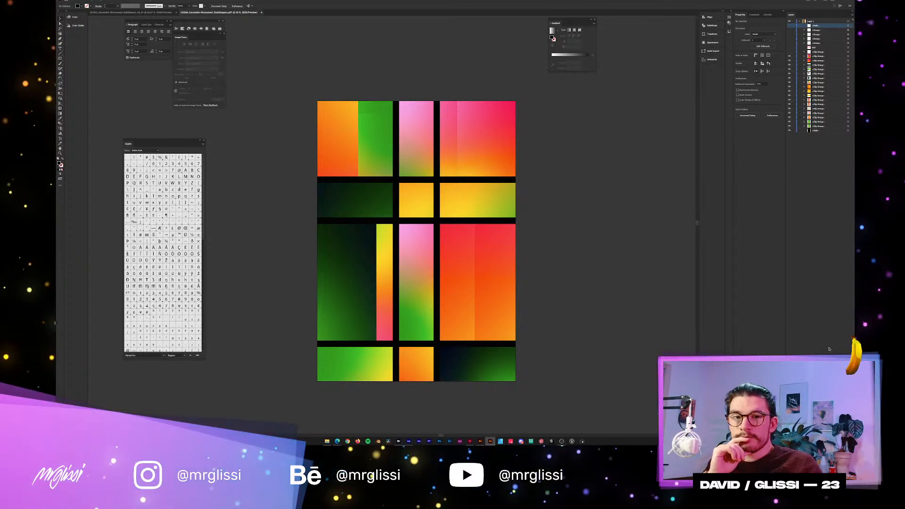
key("Delete")
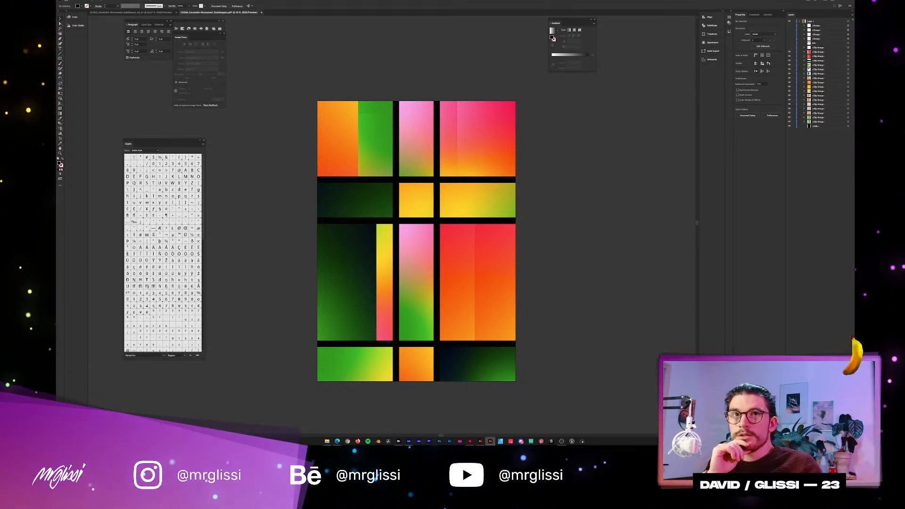
left_click_drag(790, 51, 789, 52)
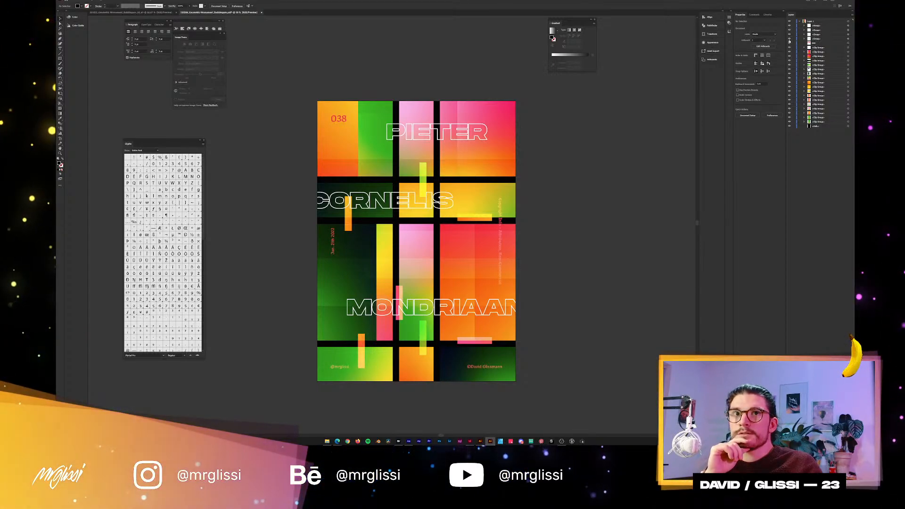
Group the poster's four small text groups into one group and toggle its visibility to check the contents.
left_click(816, 38)
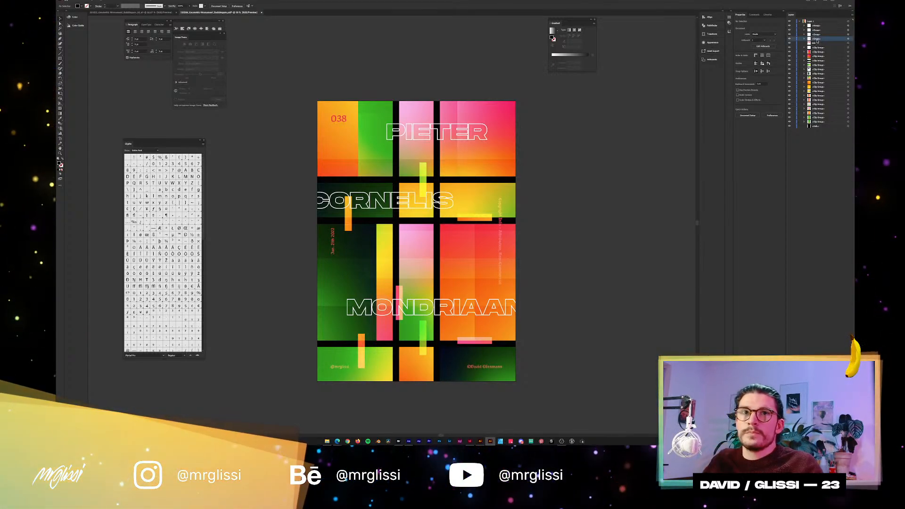
left_click(816, 26, "shift")
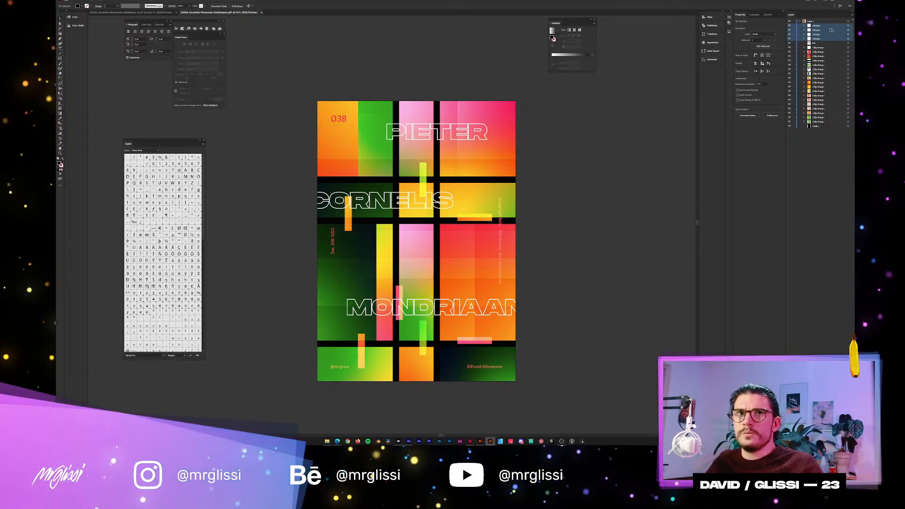
left_click(848, 26)
left_click(848, 30, "shift")
left_click(847, 34, "shift")
left_click(848, 38, "shift")
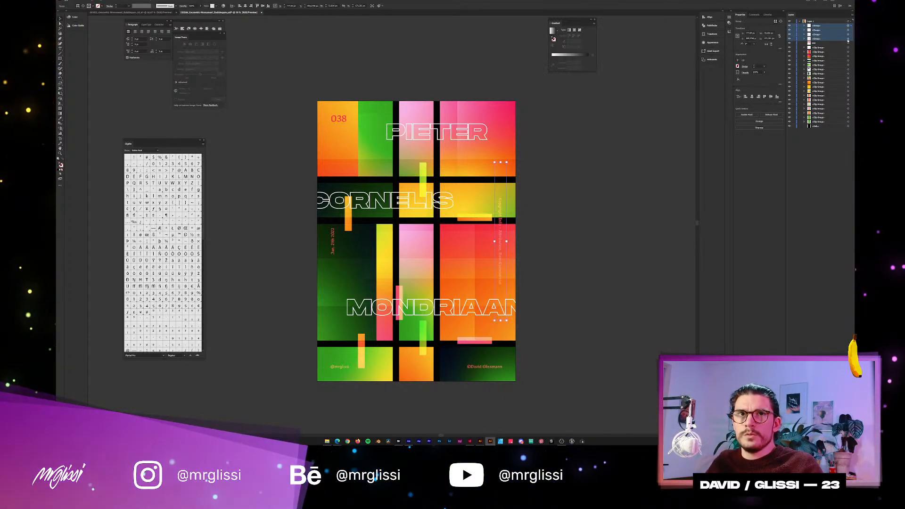
key("ctrl+g")
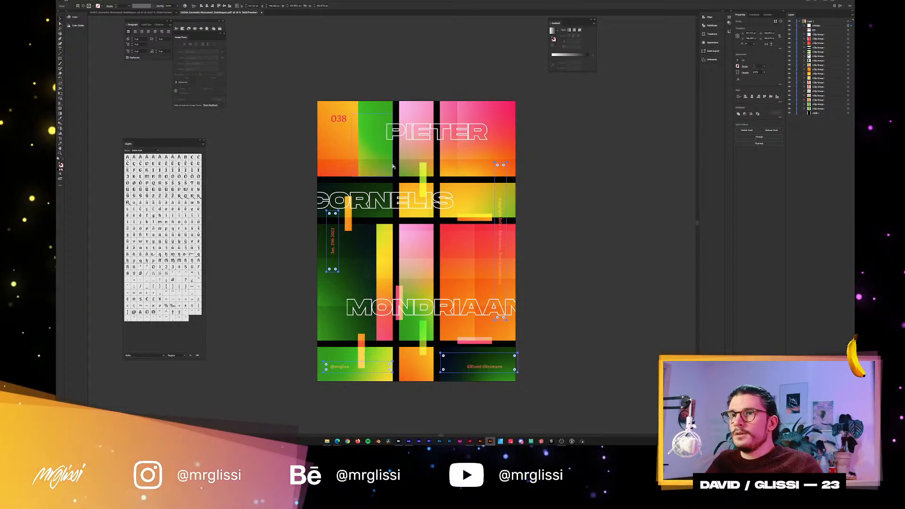
left_click(789, 26)
left_click(789, 26)
Move the 038 number text into the small-text group and check the group by toggling its visibility.
left_click(825, 27)
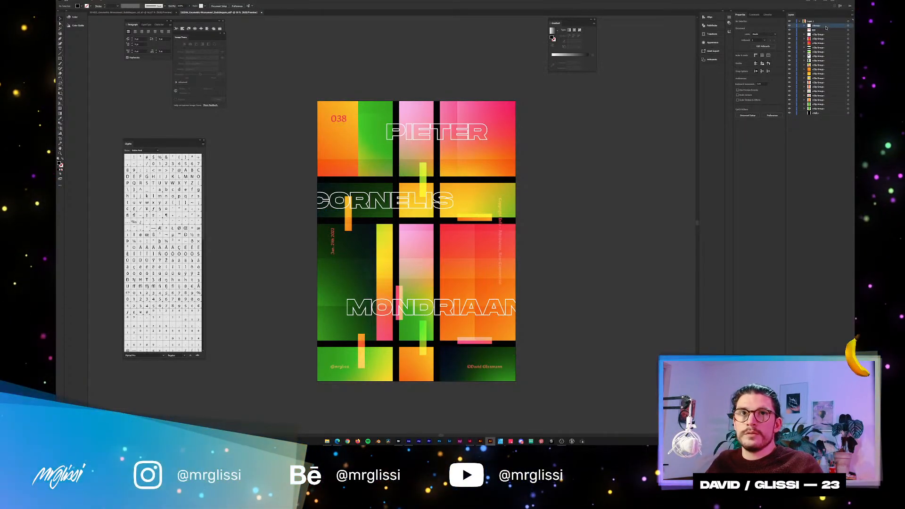
left_click_drag(824, 30, 821, 25)
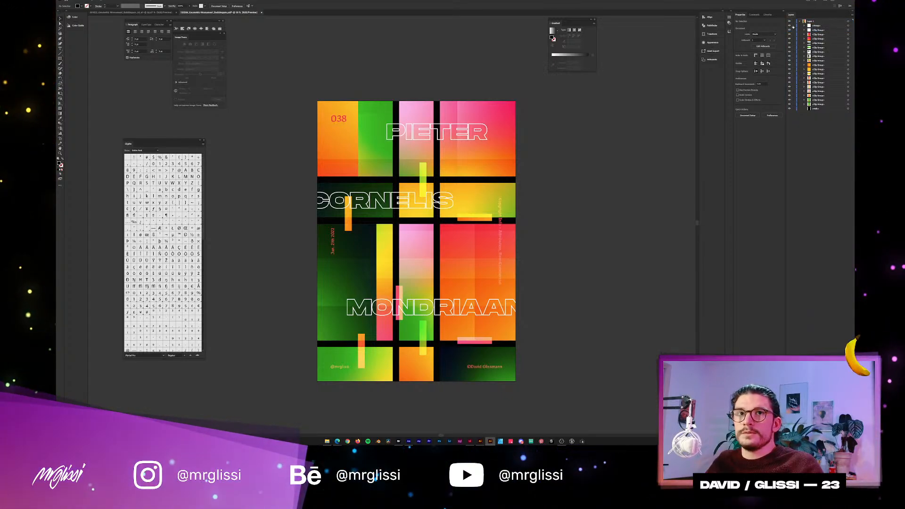
left_click(789, 26)
left_click(789, 26)
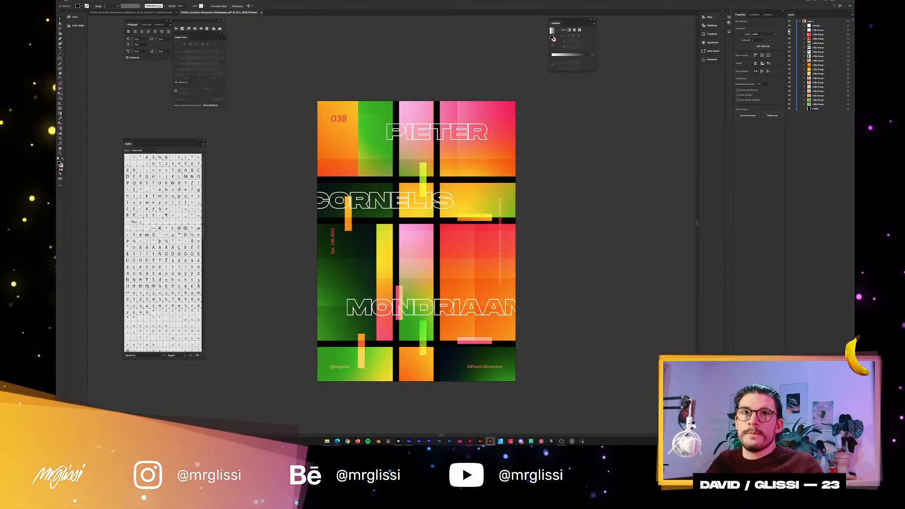
Toggle the visibility of the clip group with the name titles and overlay bars to examine what it contains.
left_click(790, 30)
left_click(789, 30)
left_click(790, 30)
left_click(789, 30)
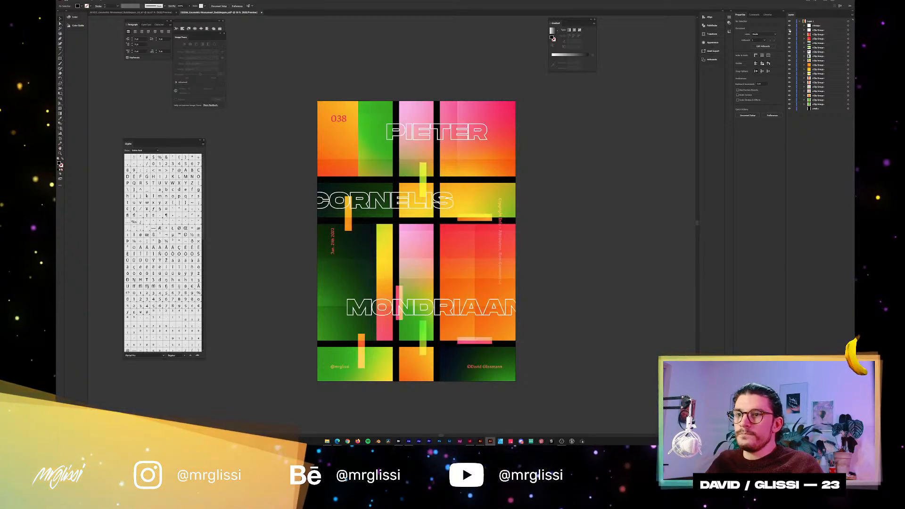
left_click(789, 30)
left_click(789, 30)
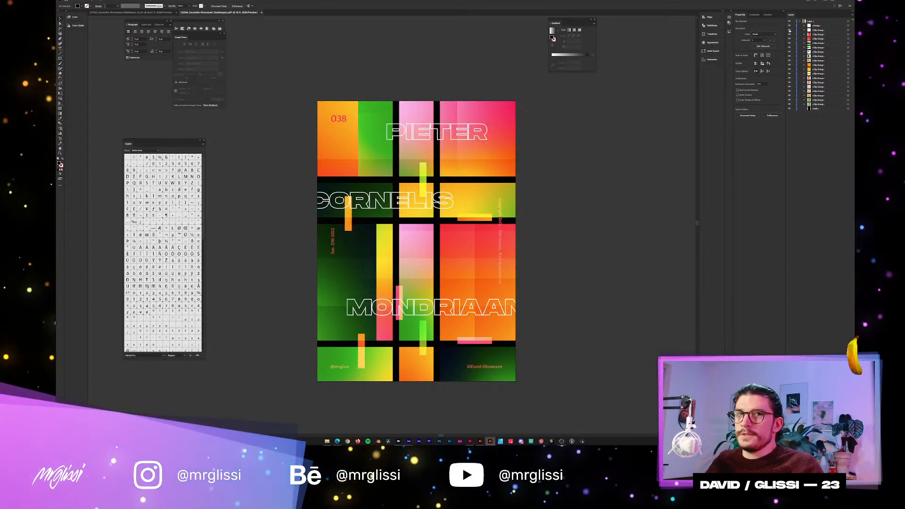
left_click(789, 30)
left_click(789, 30)
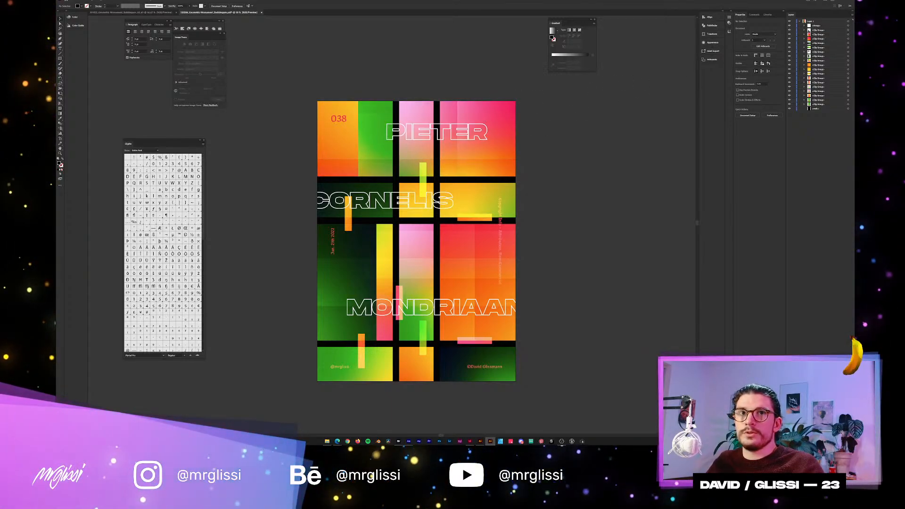
Expand the titles' clip group and examine its clipping path, name titles, overlay bars and large translucent rectangles.
left_click(805, 30)
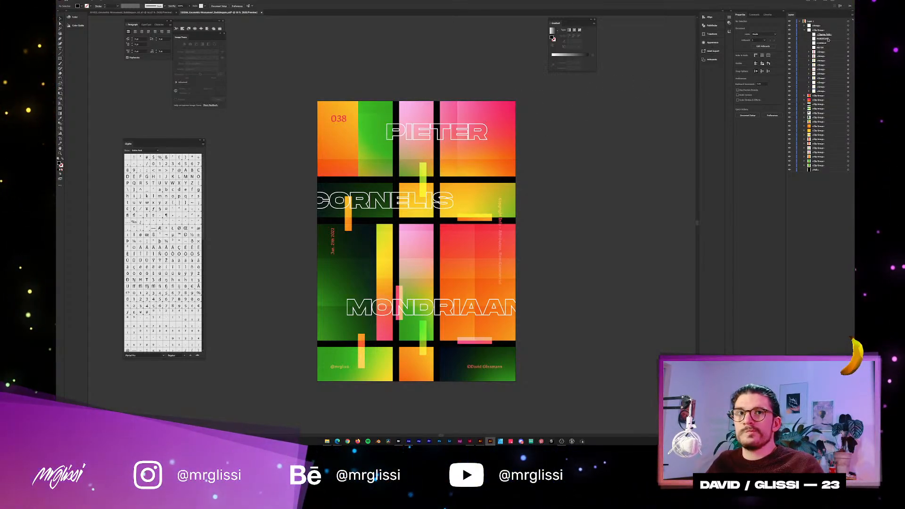
left_click(826, 39)
left_click(821, 48, "shift")
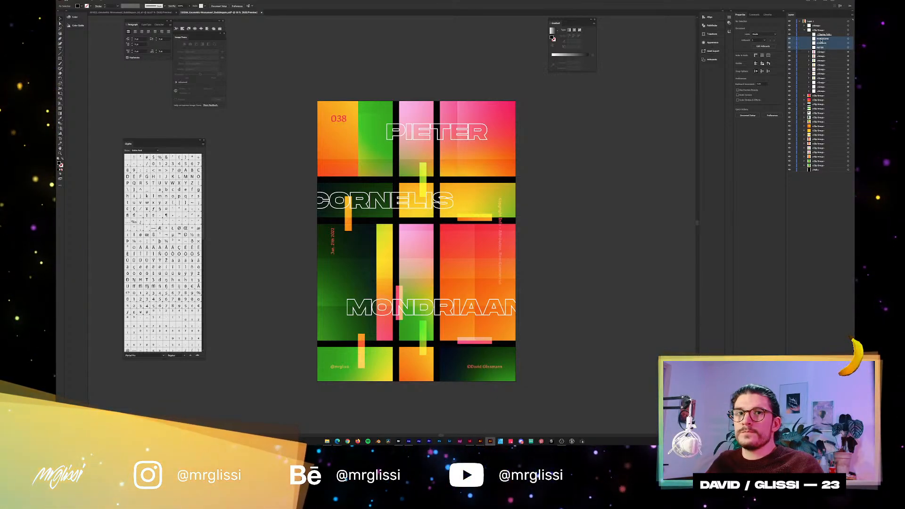
left_click(822, 35)
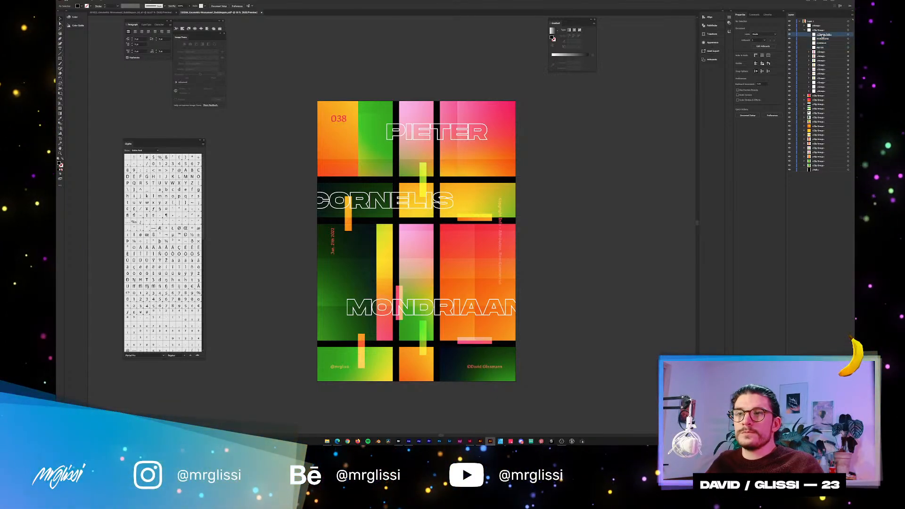
left_click(821, 52)
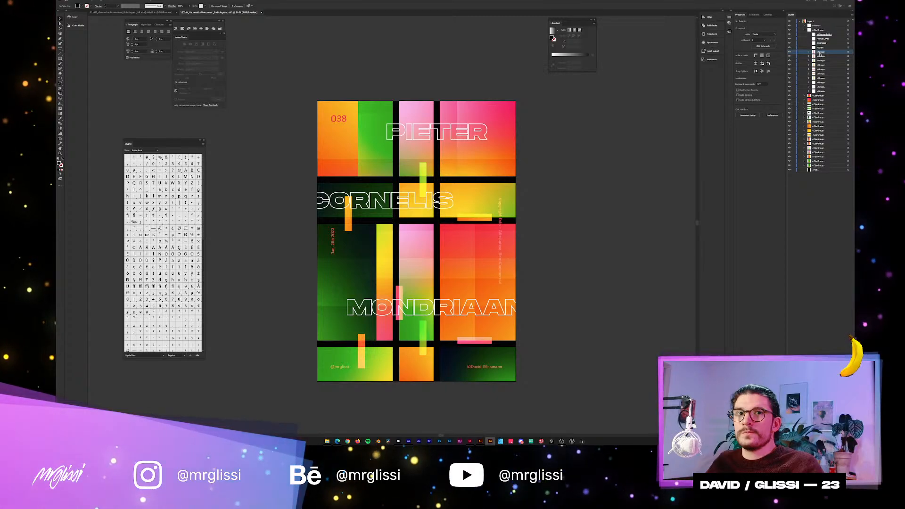
left_click(821, 84)
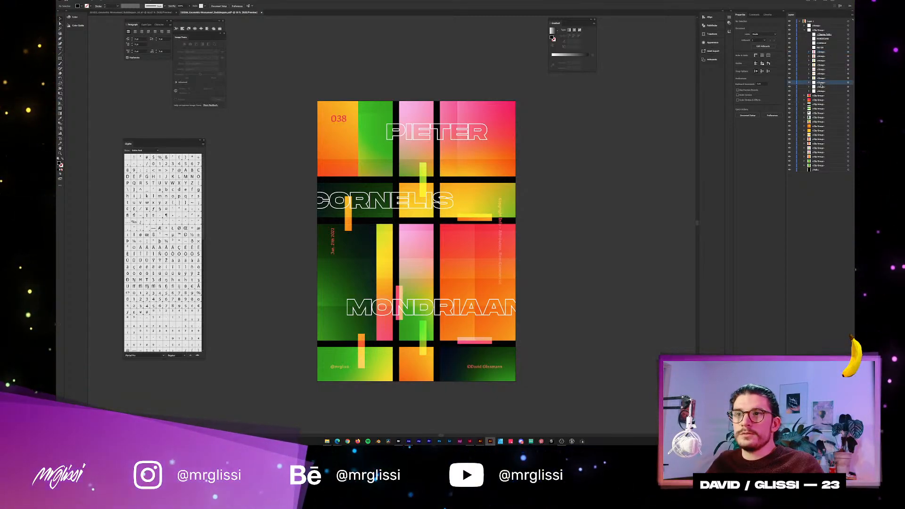
left_click(790, 83)
left_click(789, 83)
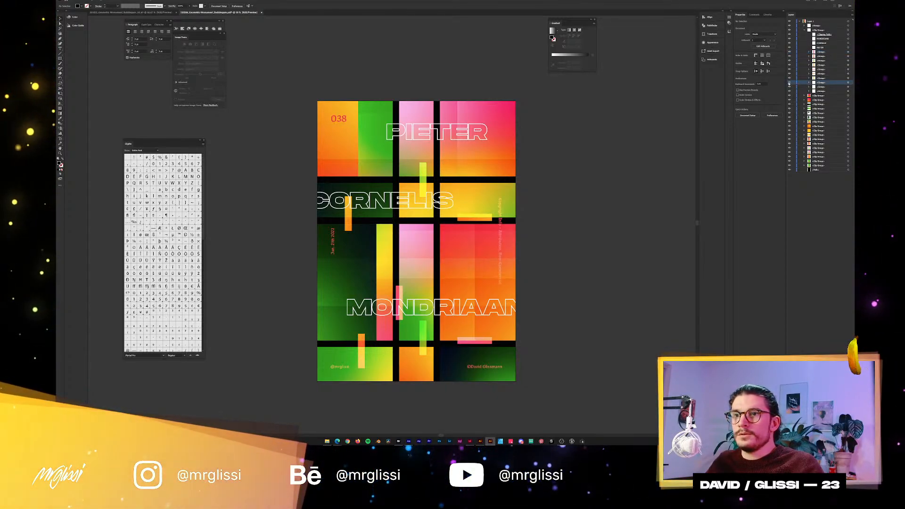
left_click(820, 91, "shift")
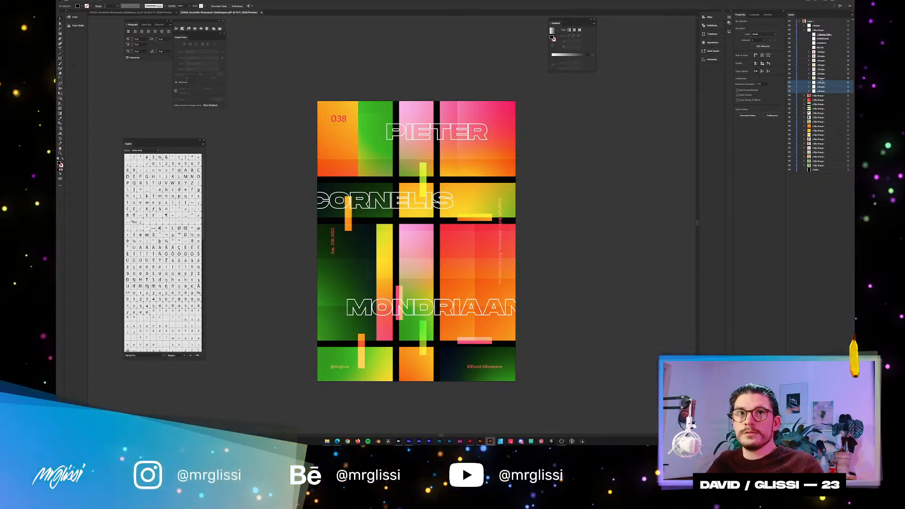
Inspect the opacity settings of the large translucent rectangle and the pink overlay bar near the MONDRIAAN title.
left_click(847, 83)
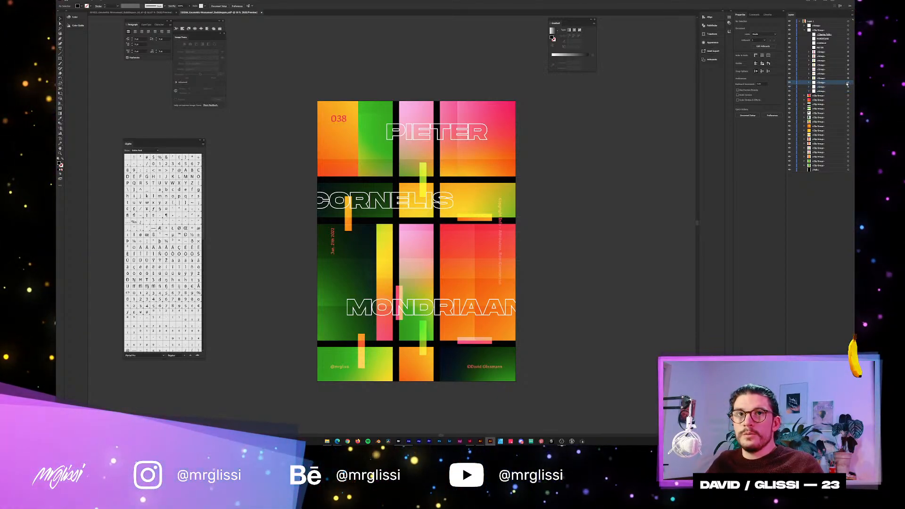
left_click(848, 83)
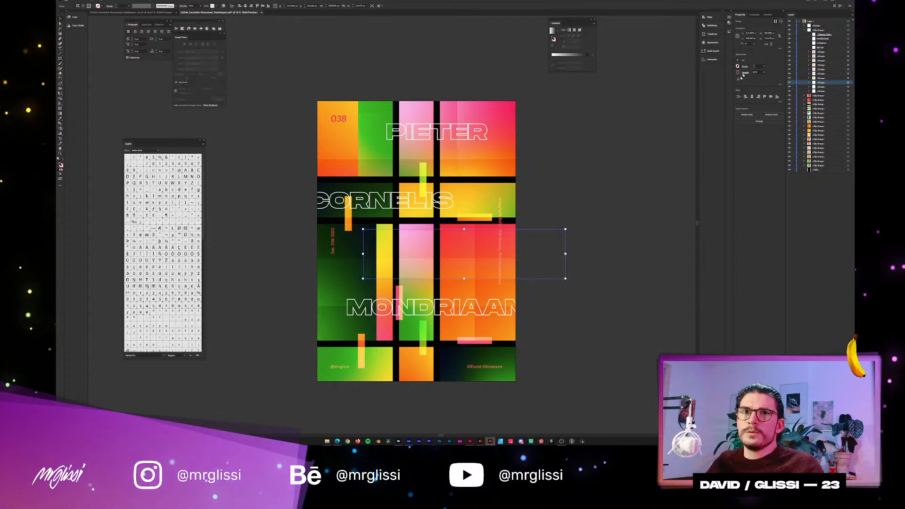
left_click(745, 72)
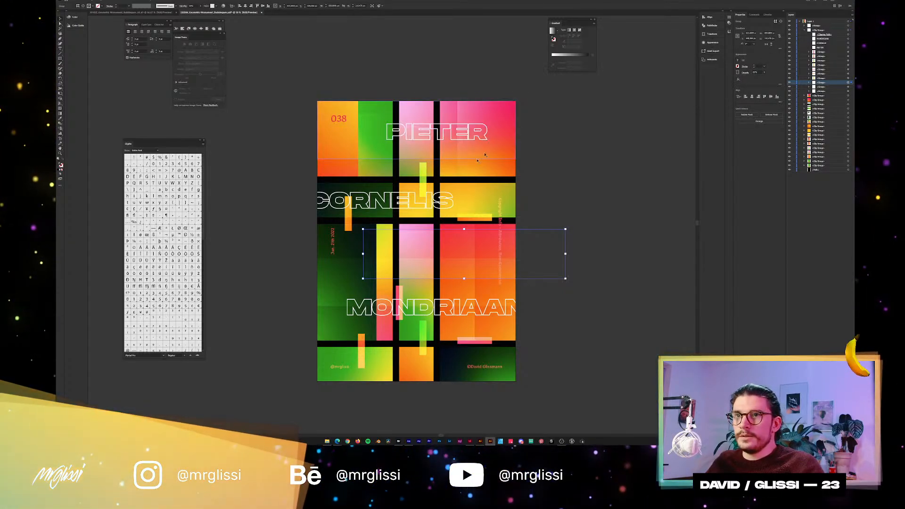
left_click(425, 180)
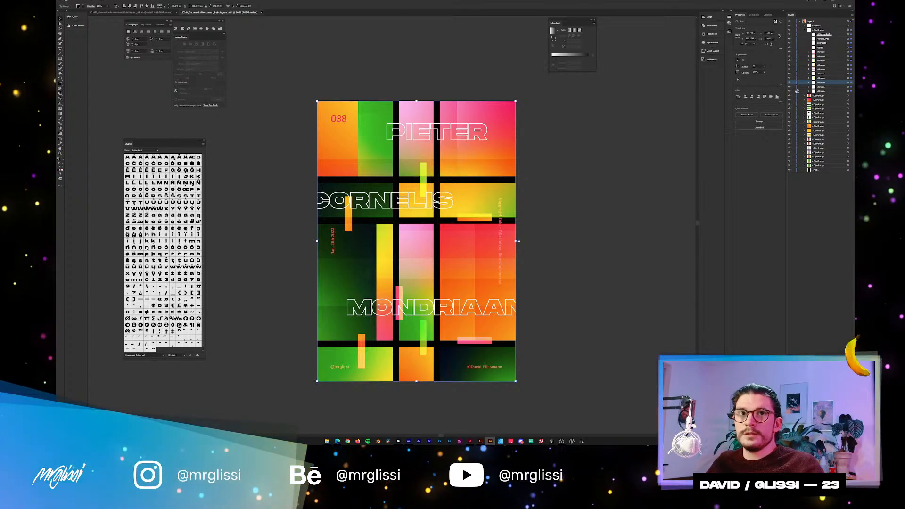
left_click(745, 73)
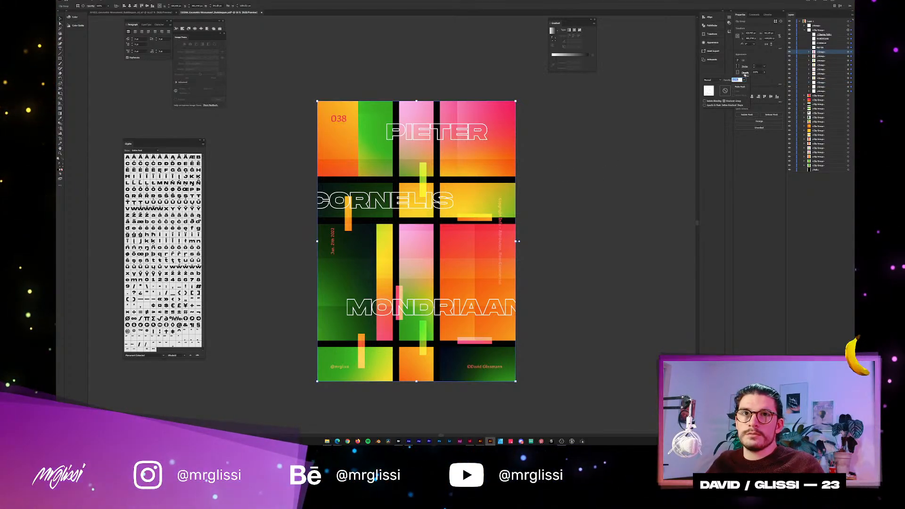
left_click(745, 74)
left_click(848, 53)
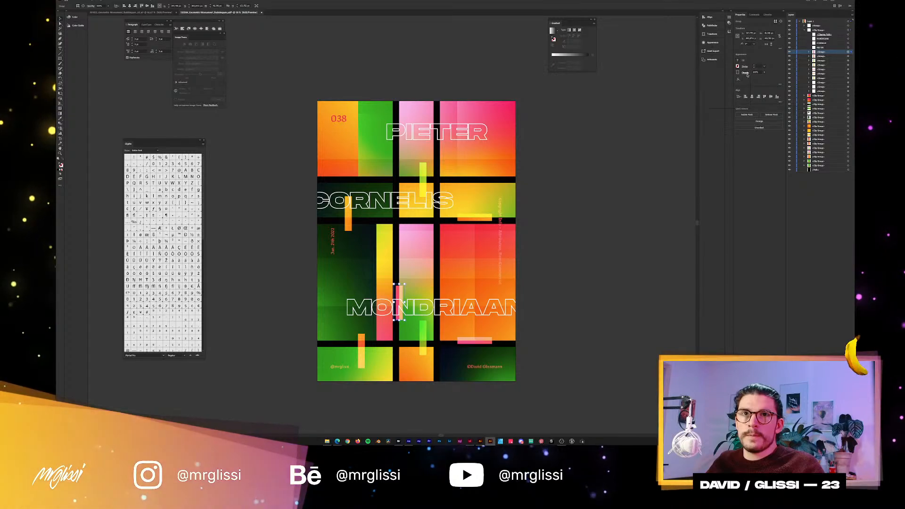
left_click(745, 74)
left_click(746, 74)
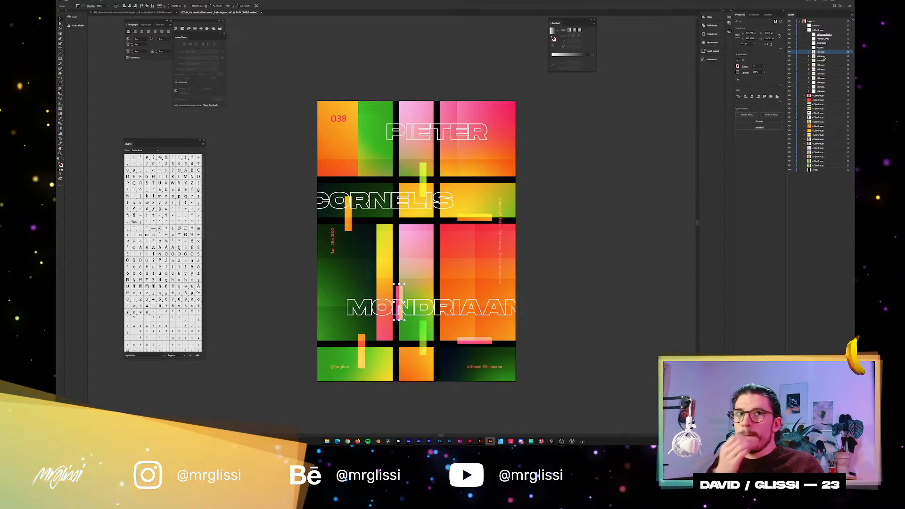
Group the seven overlay bars together and combine the three large translucent rectangles into a second group.
left_click(849, 78, "shift")
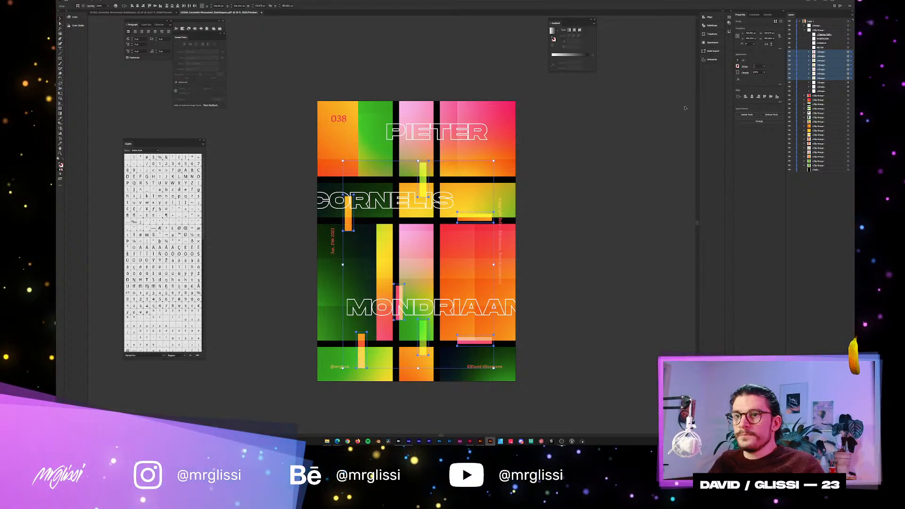
key("a")
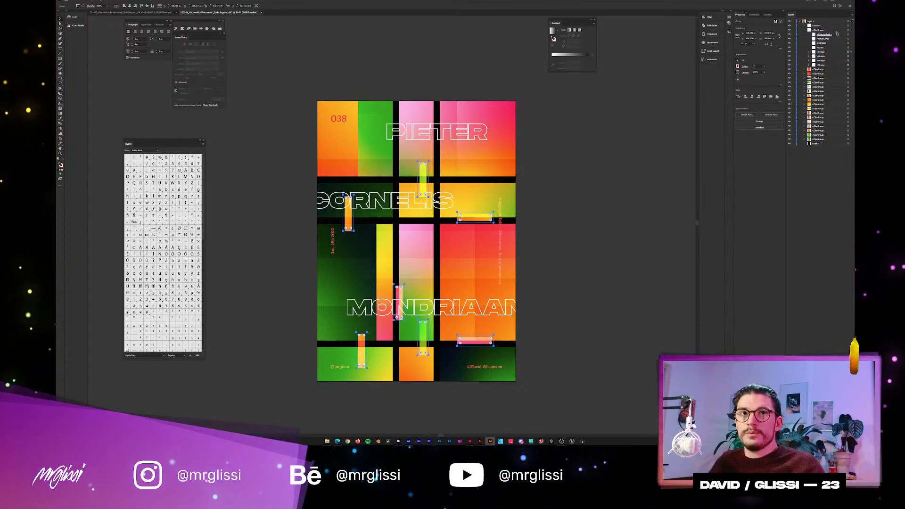
left_click(819, 55)
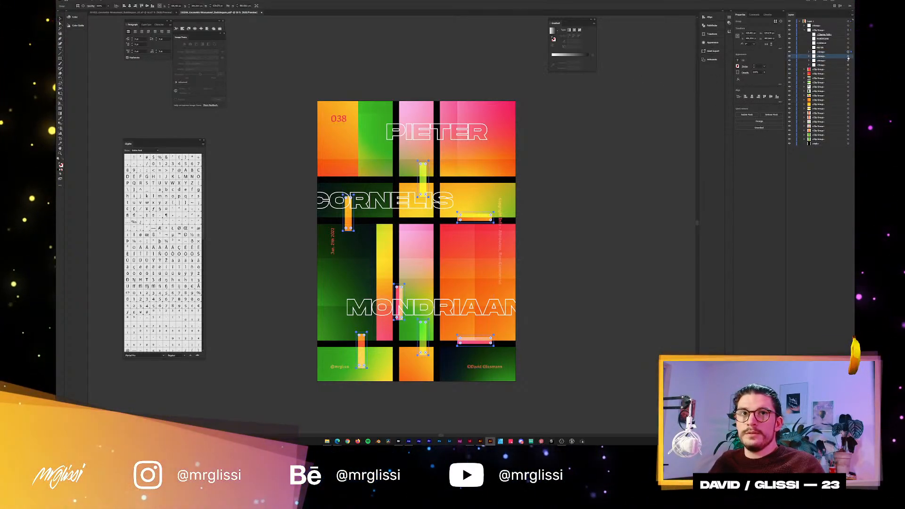
left_click(848, 56)
left_click(847, 60, "shift")
left_click(848, 65, "shift")
key("ctrl+g")
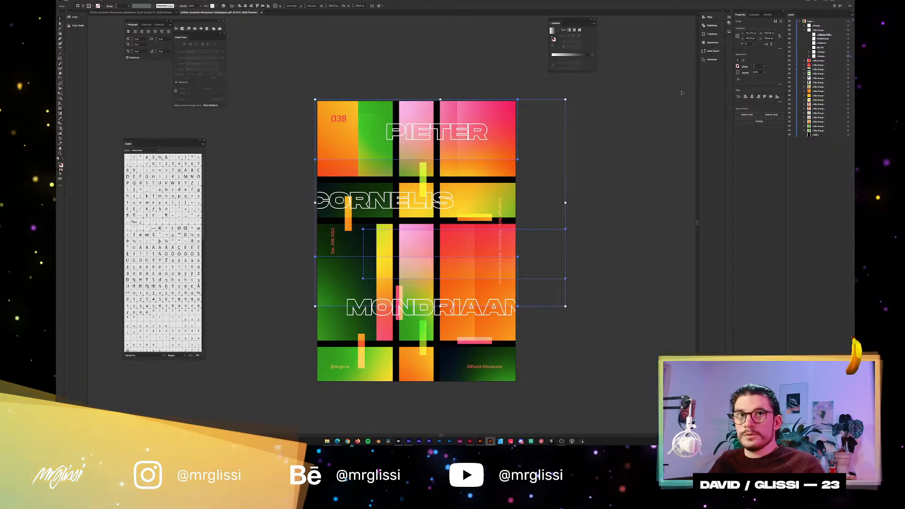
Release the clipping mask around the titles and overlay groups and delete the leftover poster-sized path.
left_click(820, 31)
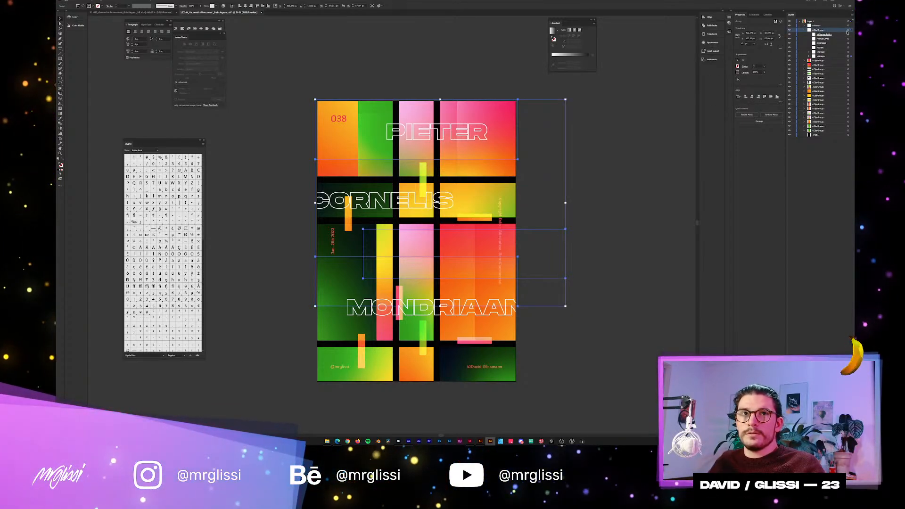
left_click(848, 31)
key("ctrl+alt+7")
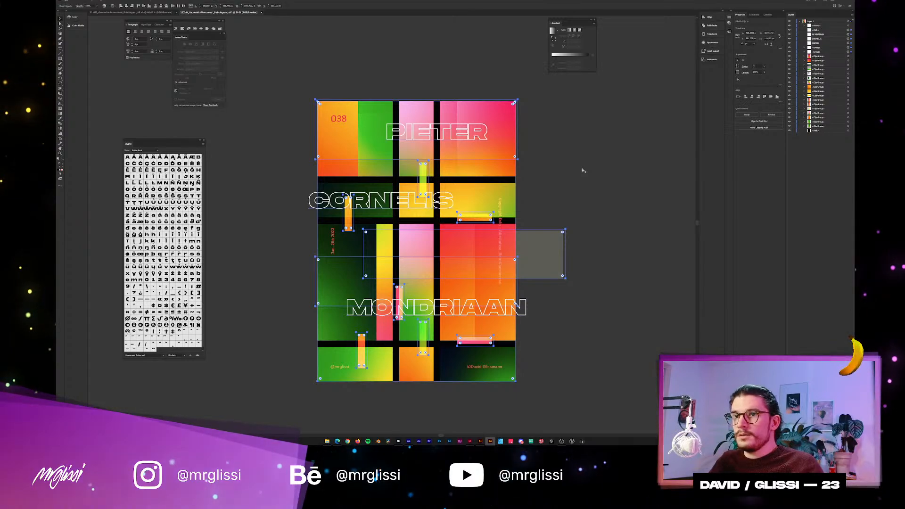
left_click(582, 171)
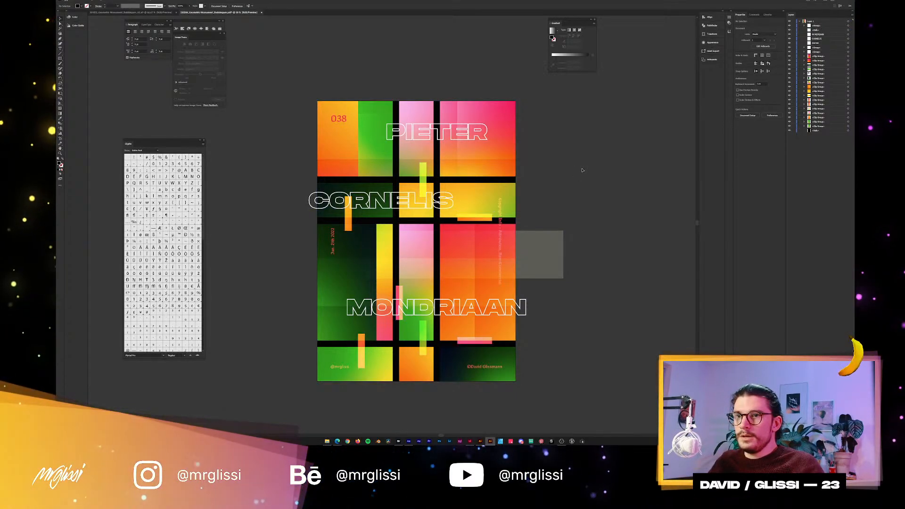
left_click(556, 264)
left_click(610, 201)
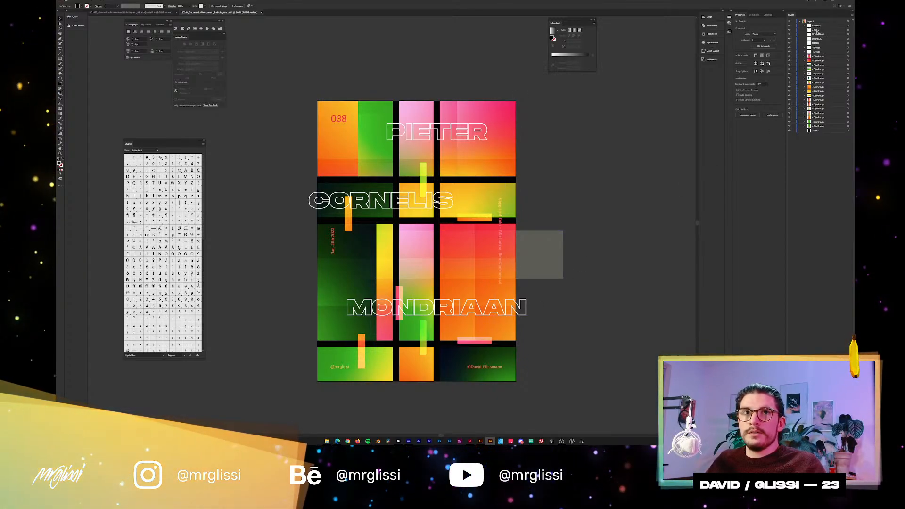
left_click(848, 30)
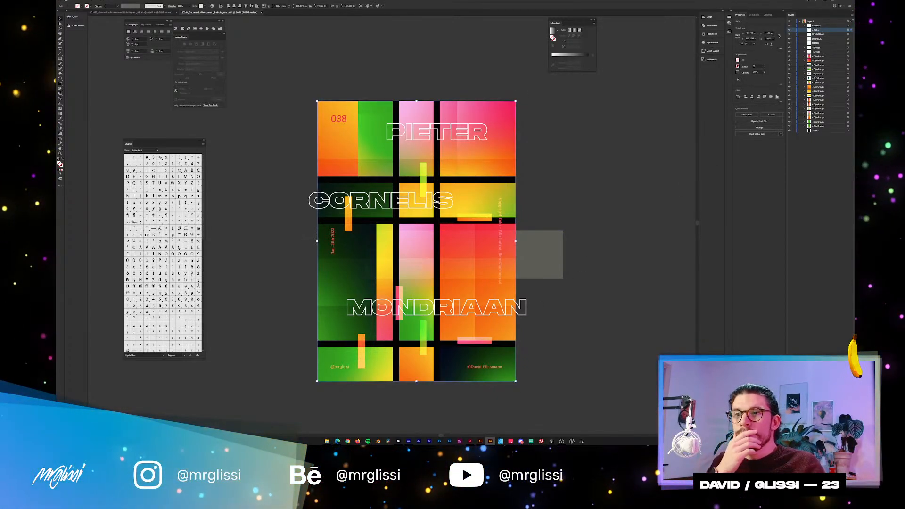
left_click(577, 157)
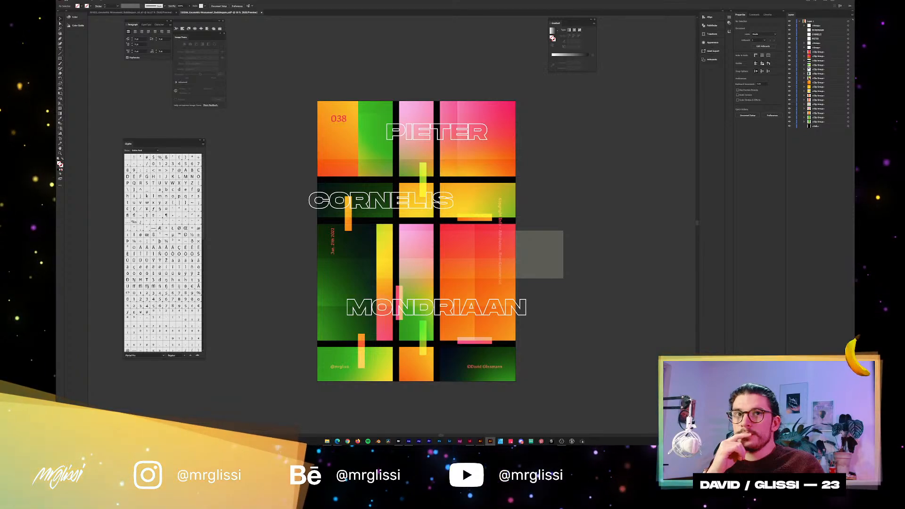
Group the orange and green clip groups that form the poster's top-left block.
left_click(849, 118)
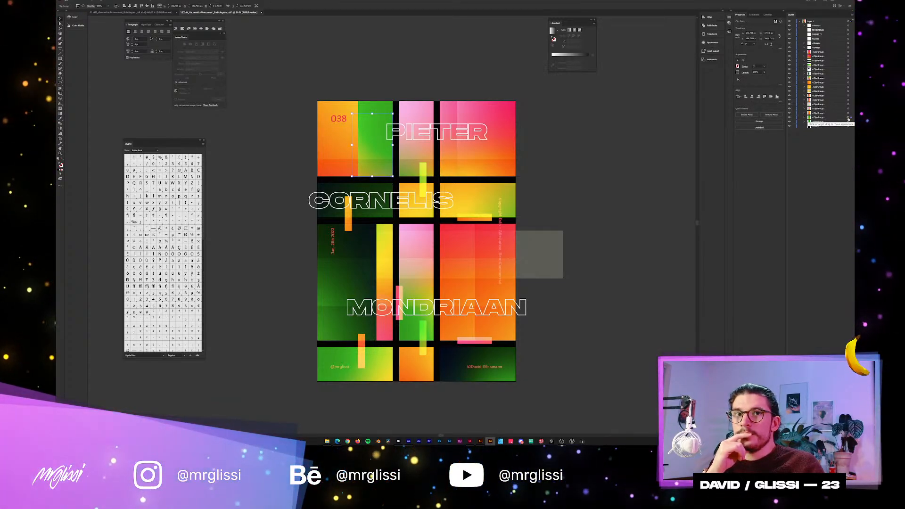
key("ctrl+a")
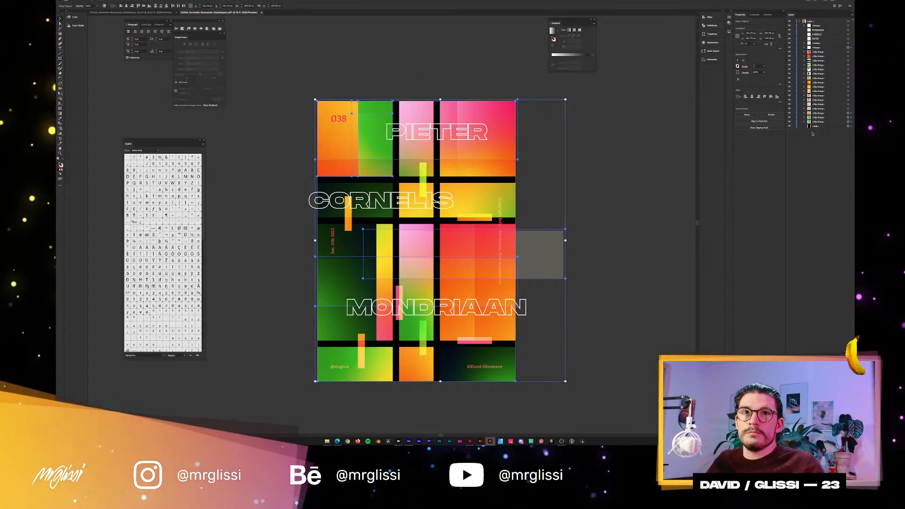
left_click(367, 85)
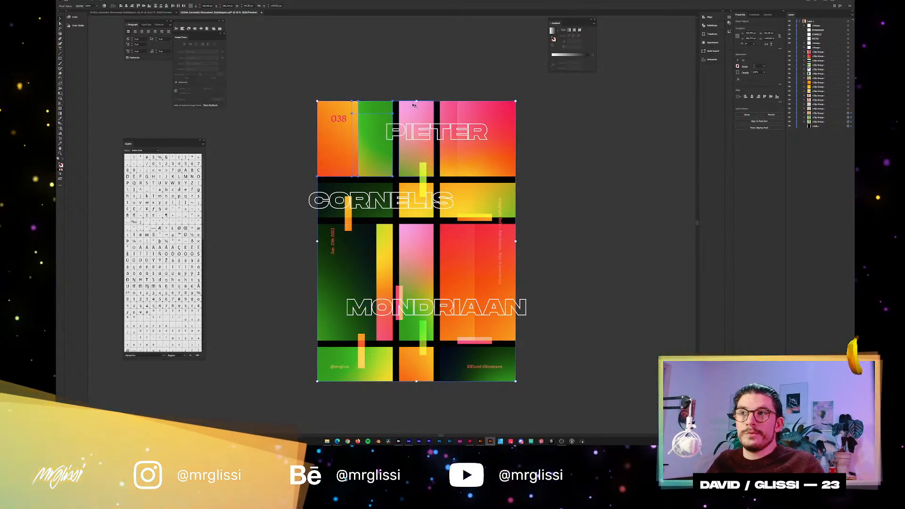
key("ctrl+a")
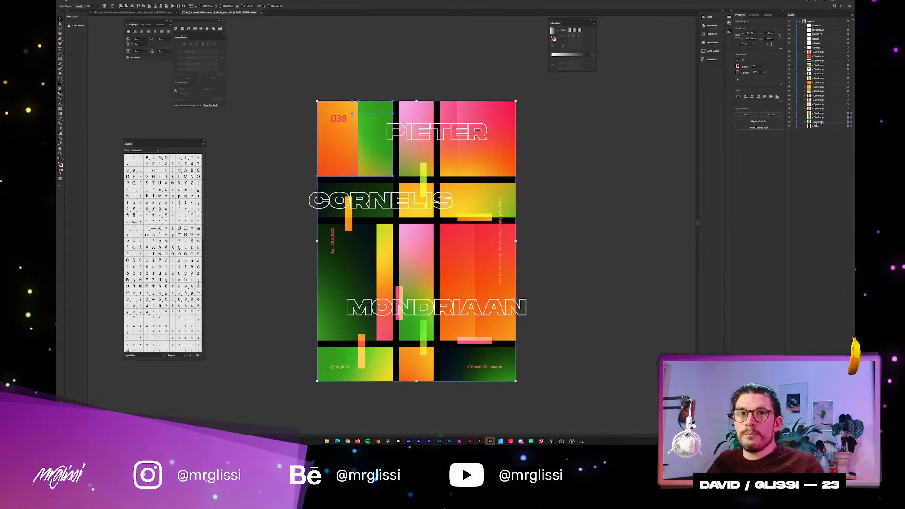
left_click(385, 119)
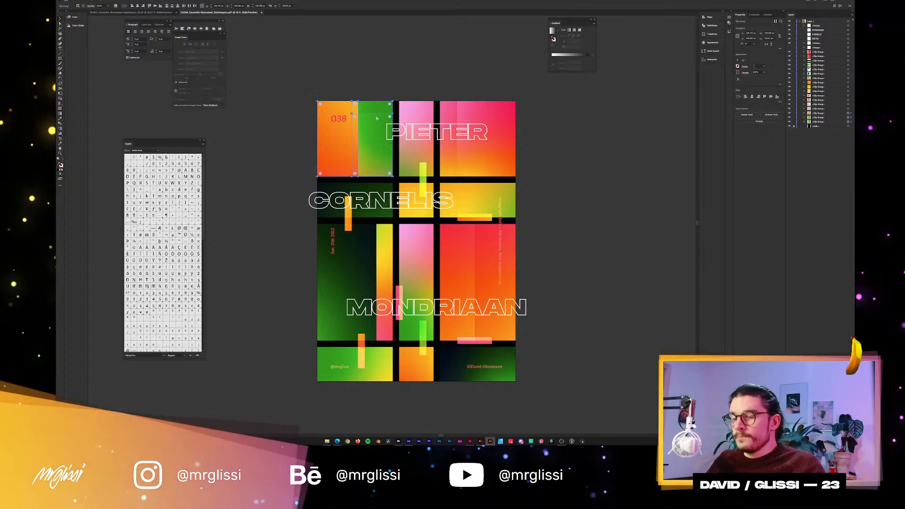
key("ctrl+g")
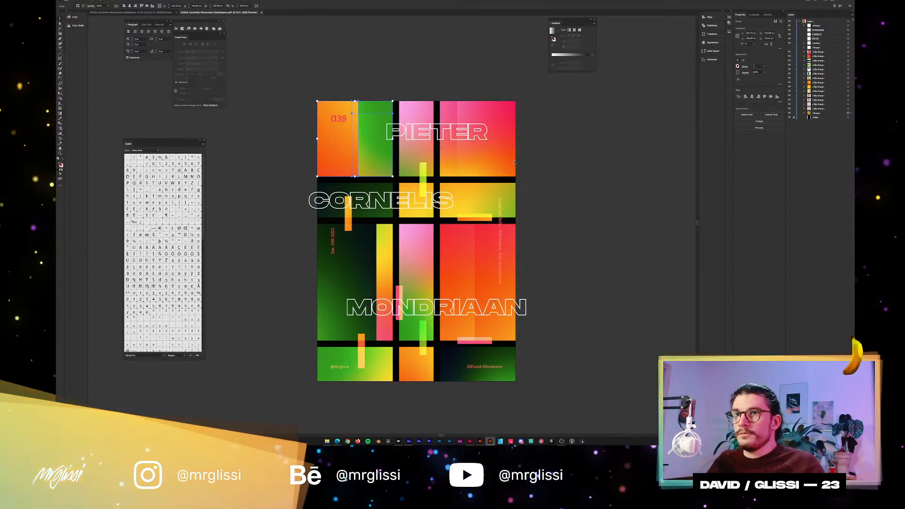
Group the split pieces of each block separately: the top-right pink block, the large red-orange block, and the dark green block with its yellow strip.
left_click_drag(447, 91, 525, 176)
left_click(530, 162)
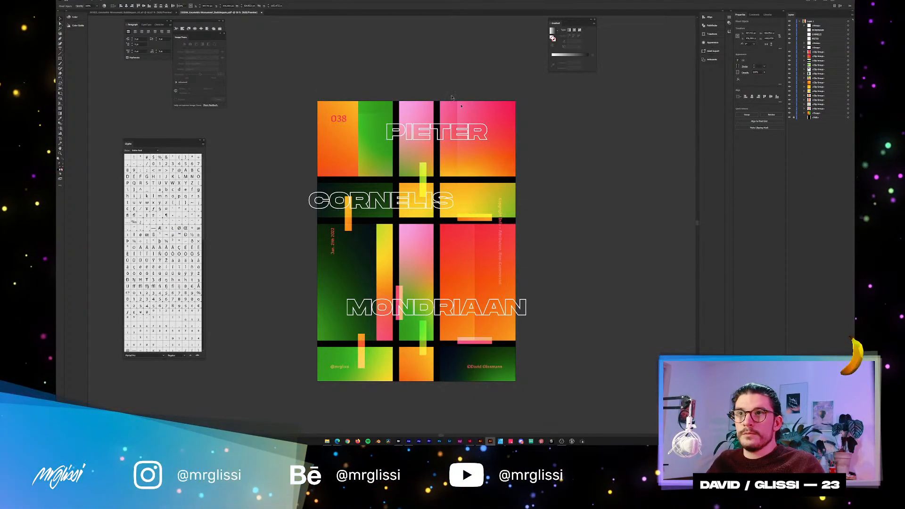
left_click_drag(447, 91, 477, 113)
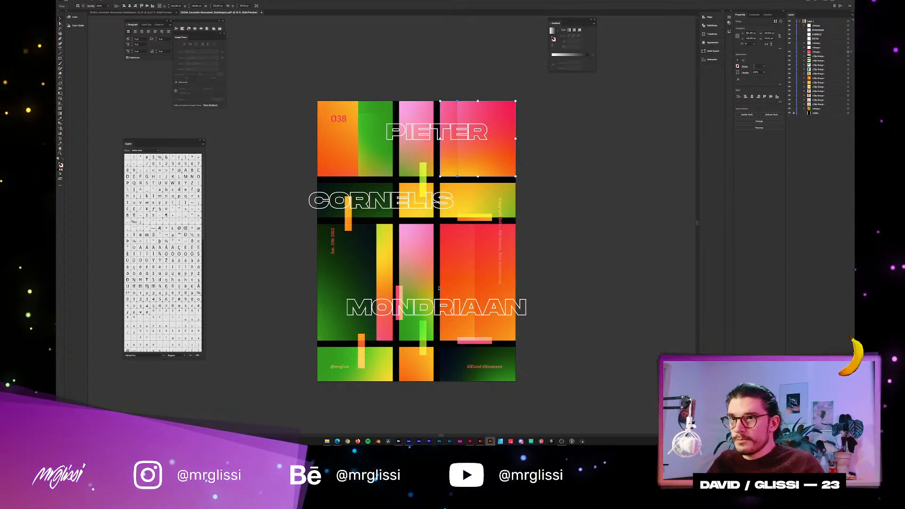
left_click(490, 293)
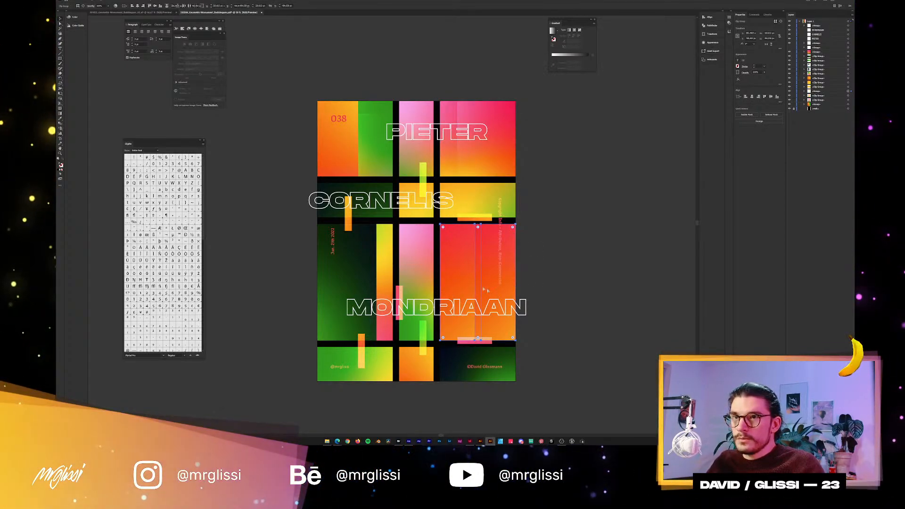
key("ctrl+g")
left_click(386, 280)
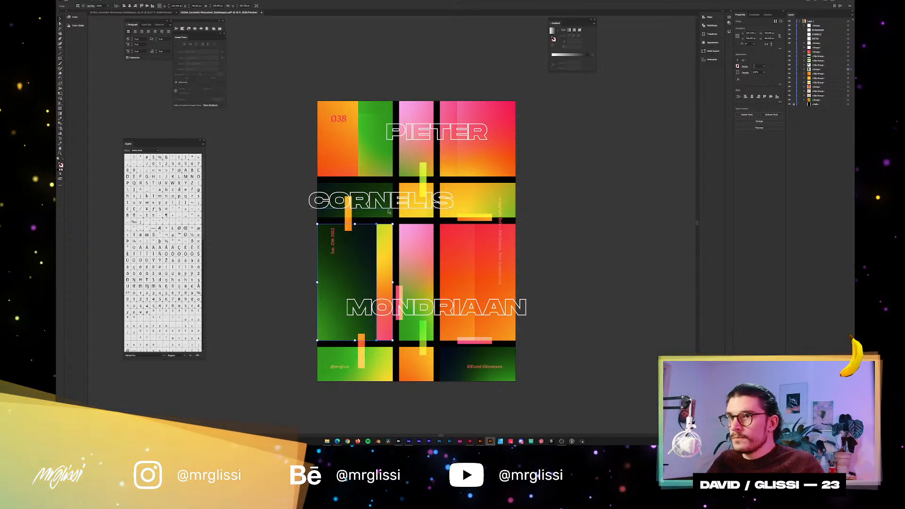
Select the remaining gradient blocks one after another to check that each is a single object in the layer list.
left_click(414, 263)
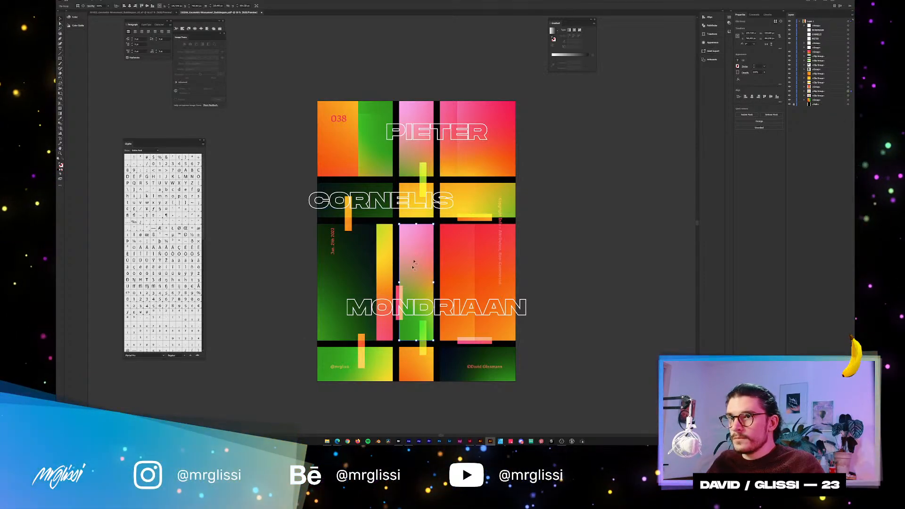
left_click(413, 366)
left_click(385, 373)
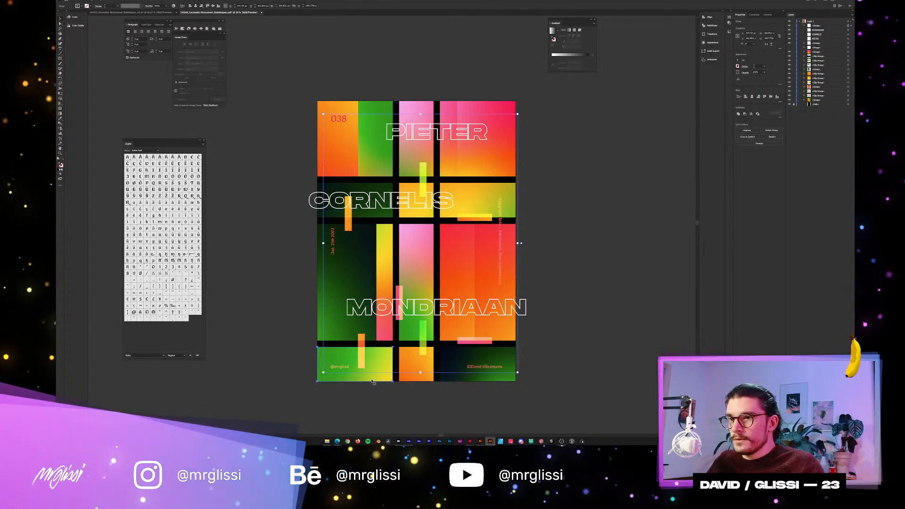
left_click(456, 378)
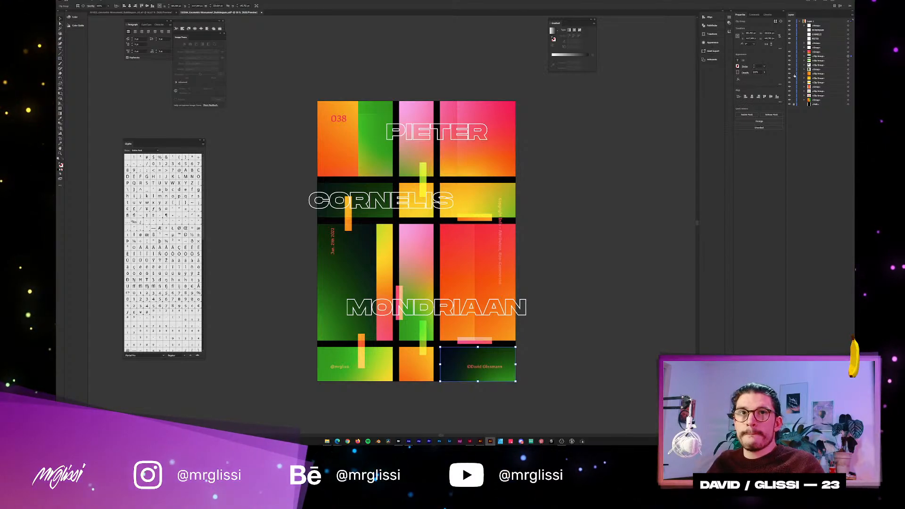
left_click(848, 52)
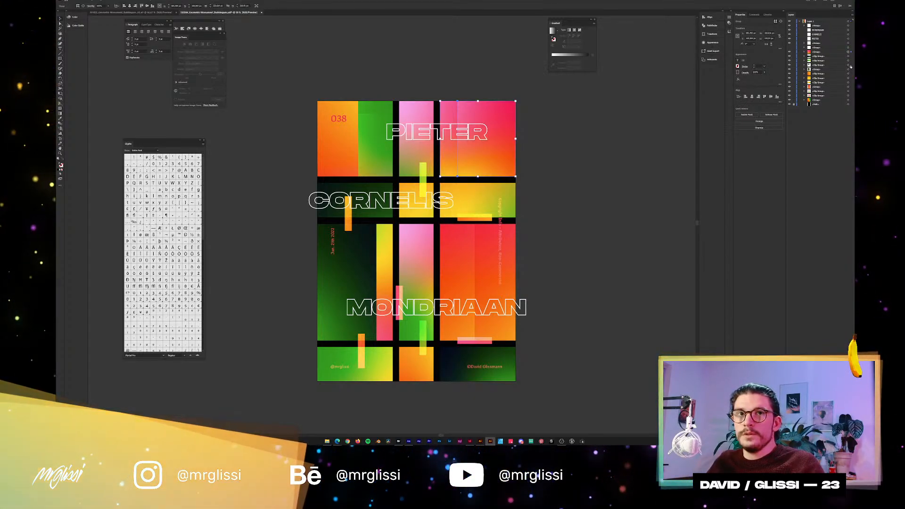
left_click(848, 65)
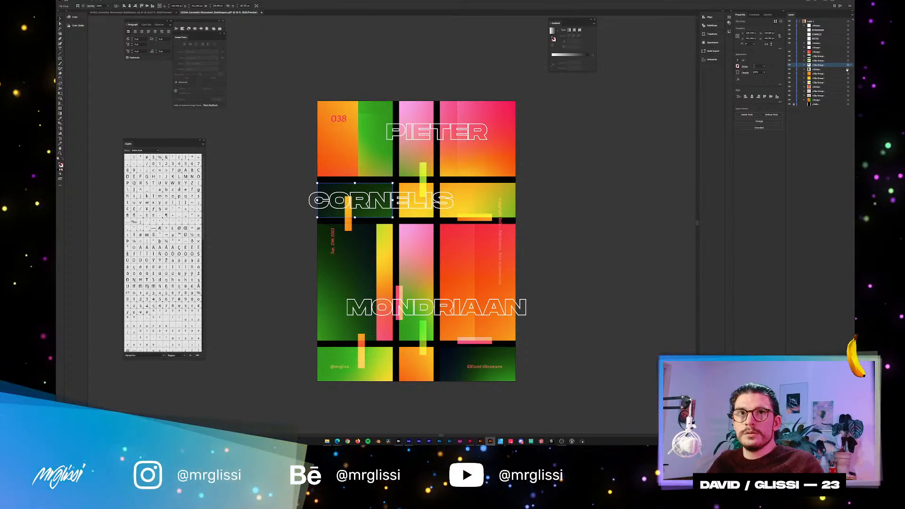
left_click(848, 73)
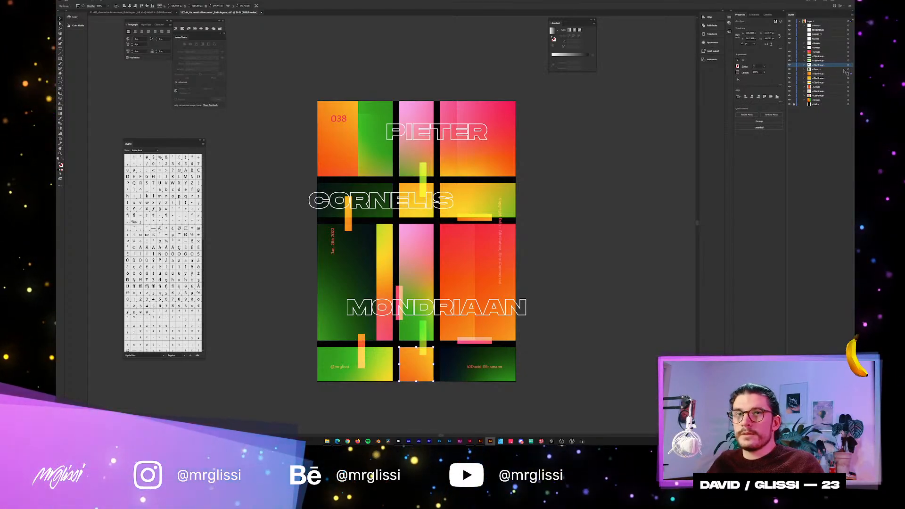
Increase the row size of the layer list in its display options.
left_click(850, 18)
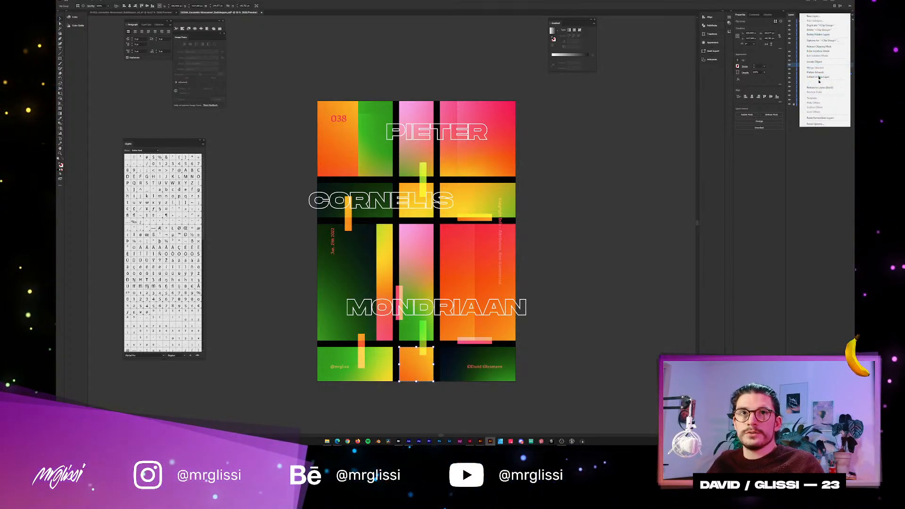
left_click(820, 124)
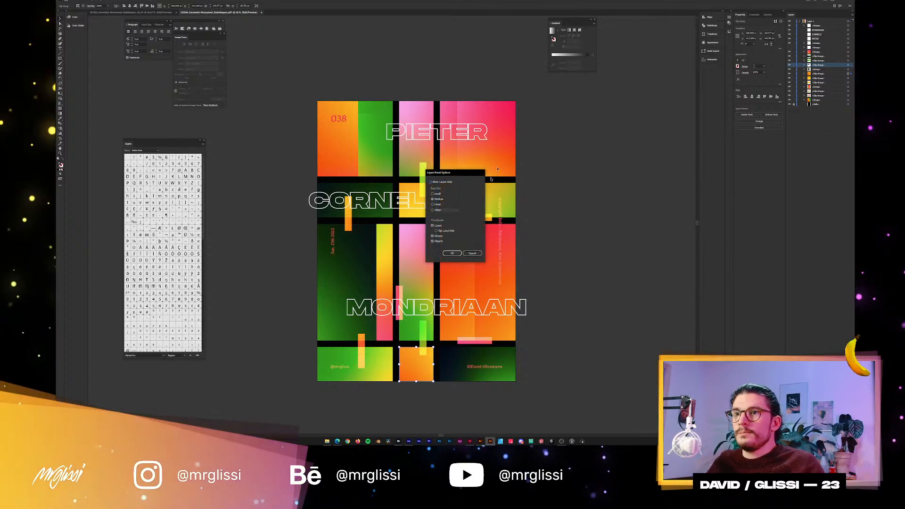
left_click(451, 254)
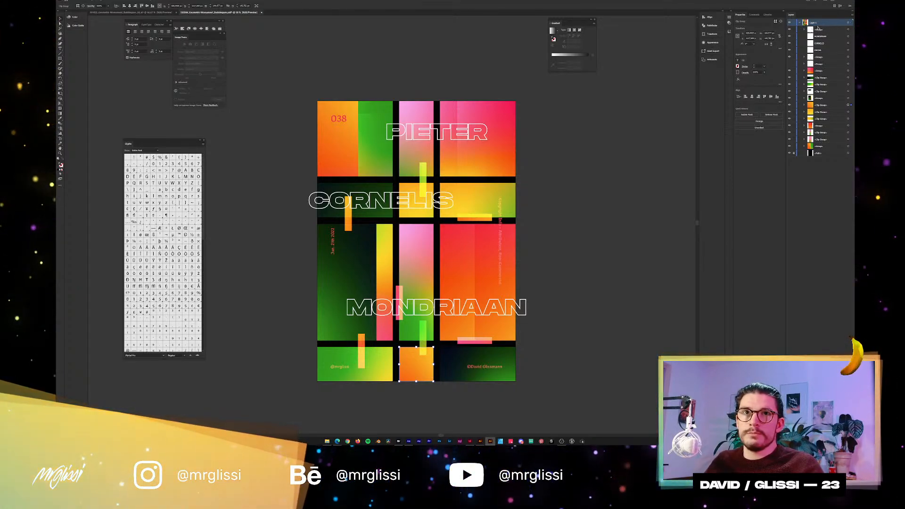
Release the contents of Layer 1 into separate top-level layers and delete the emptied parent layer.
left_click(851, 15)
left_click(830, 83)
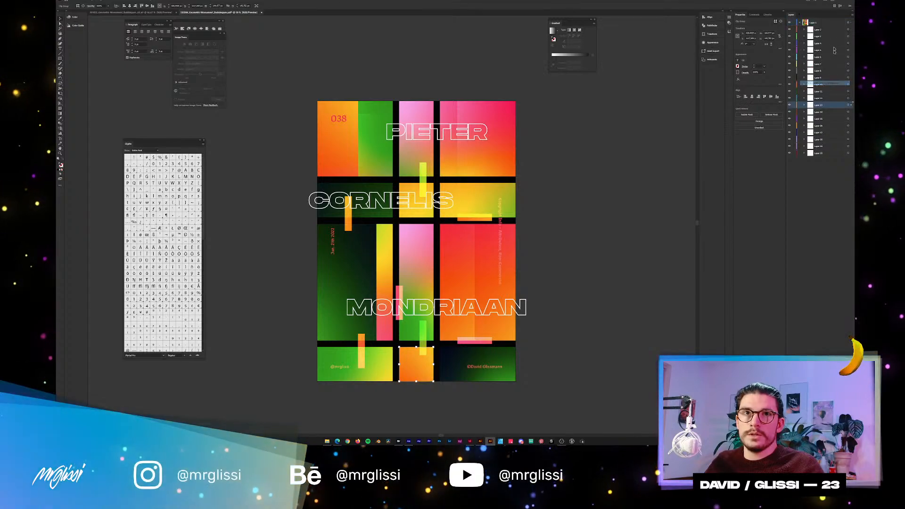
left_click(822, 153, "shift")
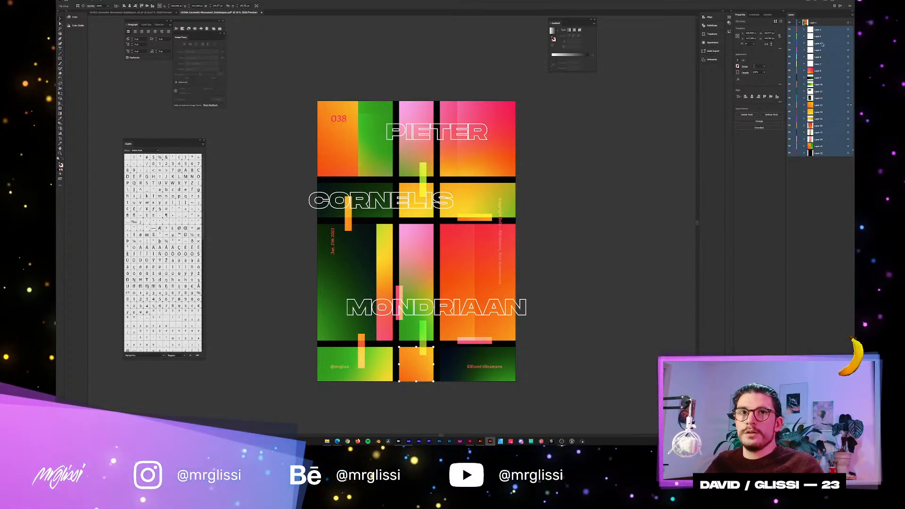
left_click_drag(820, 38, 814, 27)
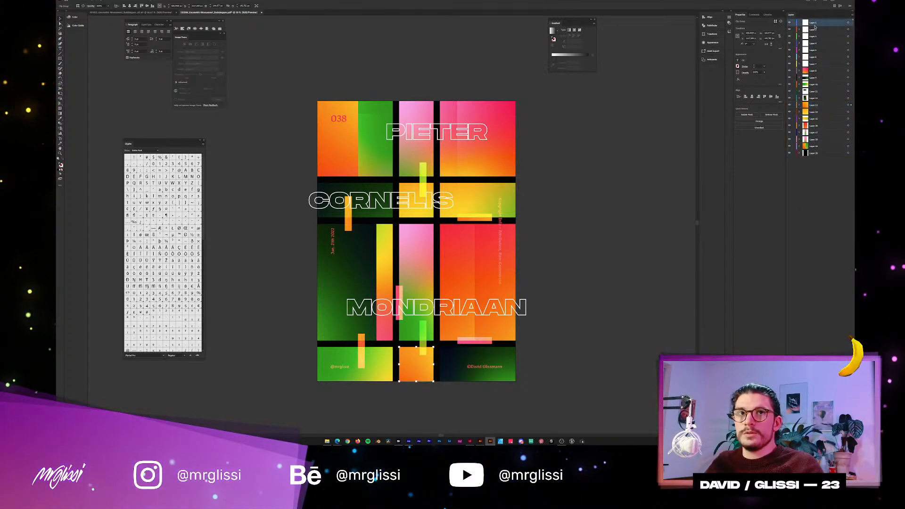
left_click(851, 435)
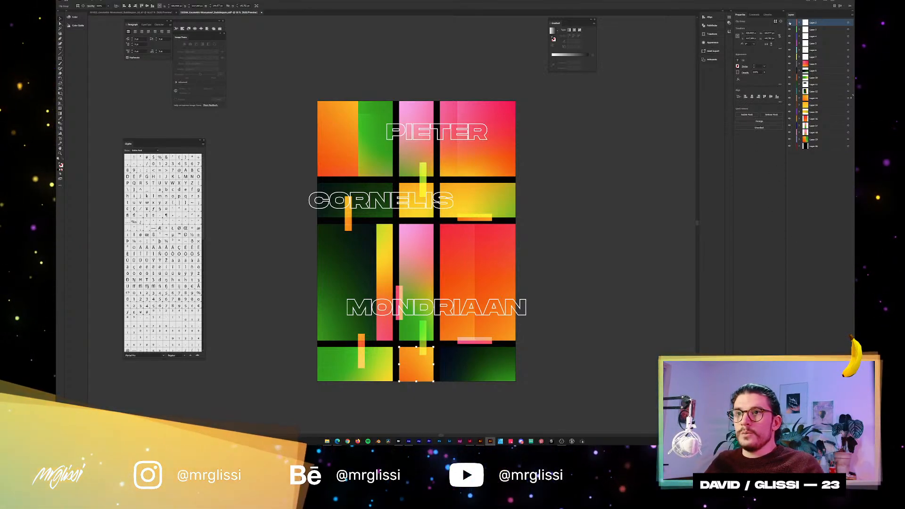
Rename the layer holding the small red texts as Text.
double_click(812, 23)
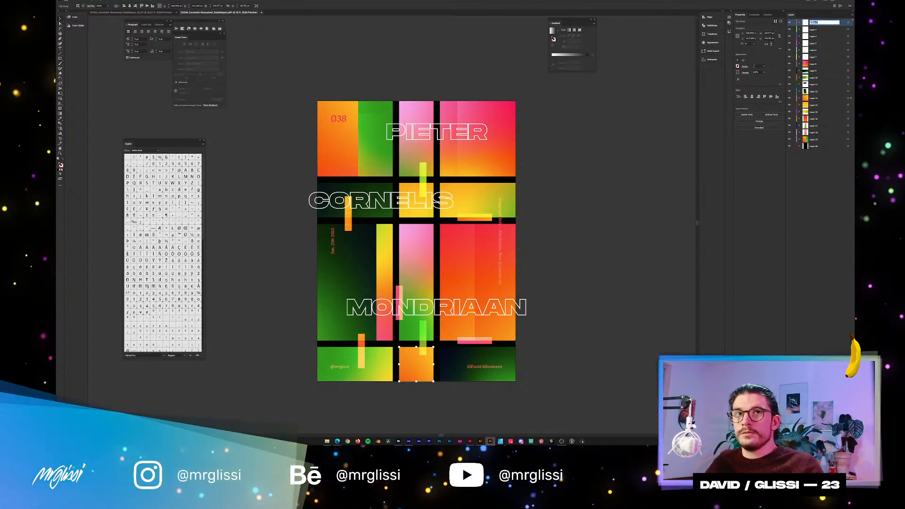
type("Text")
key("Return")
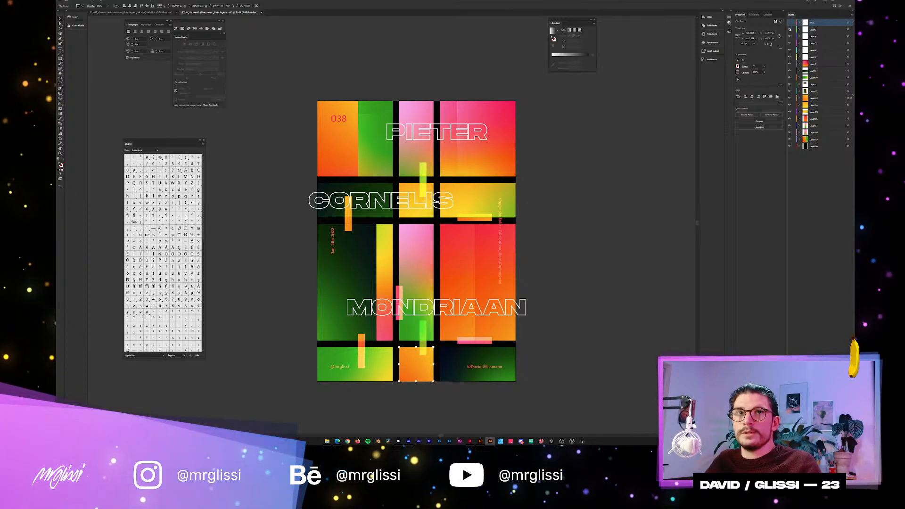
Identify the MONDRIAAN and CORNELIS title layers by their visibility and rename each after its title.
left_click(790, 30)
double_click(815, 30)
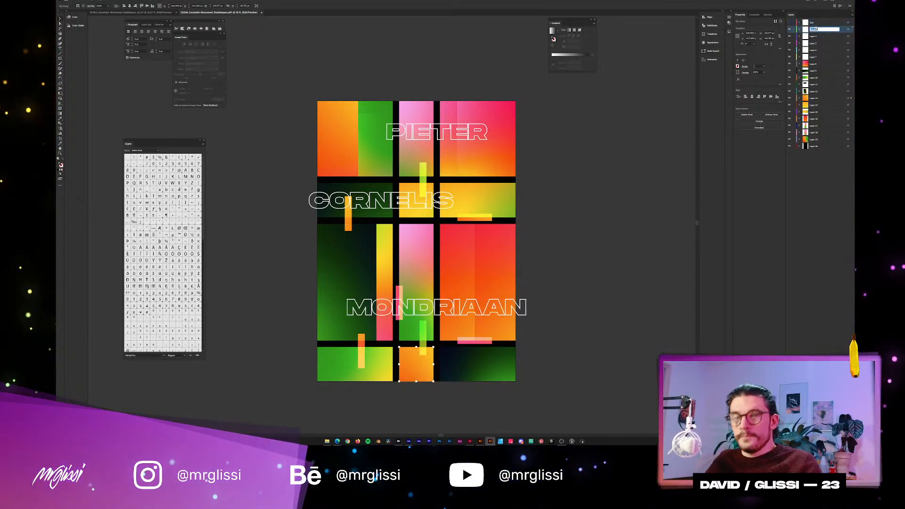
left_click(790, 37)
left_click(789, 36)
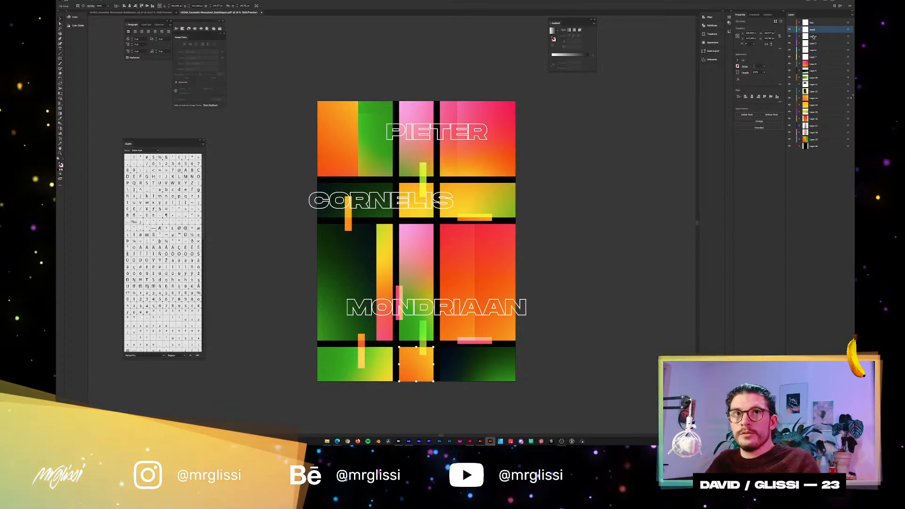
left_click(813, 36)
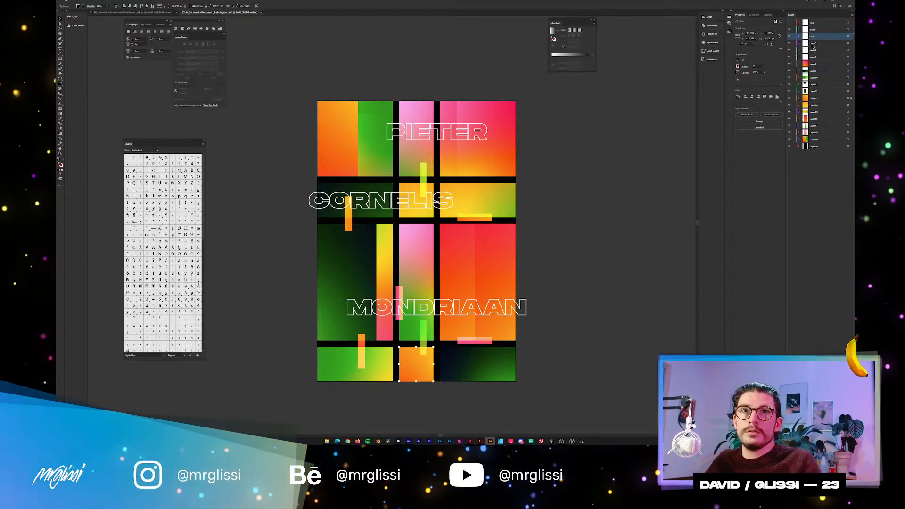
Rename the layer of the PIETER title as piet.
double_click(813, 43)
type("pie")
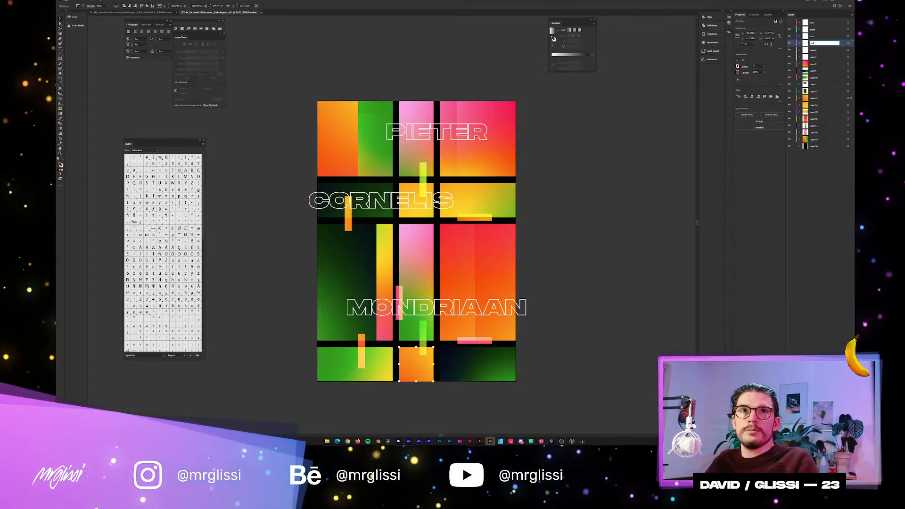
type("t")
key("Return")
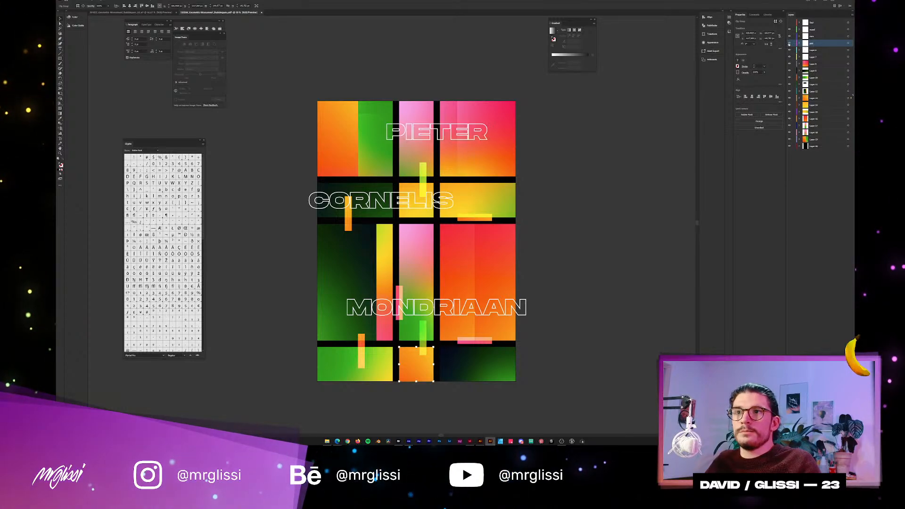
Rename the overlay bars' layer as shapes and hide it along with the title layers.
left_click(797, 50)
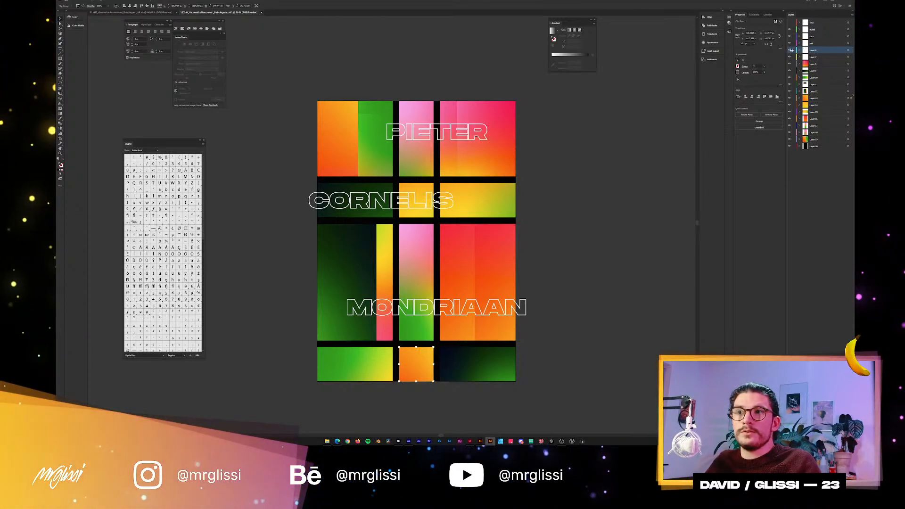
double_click(816, 50)
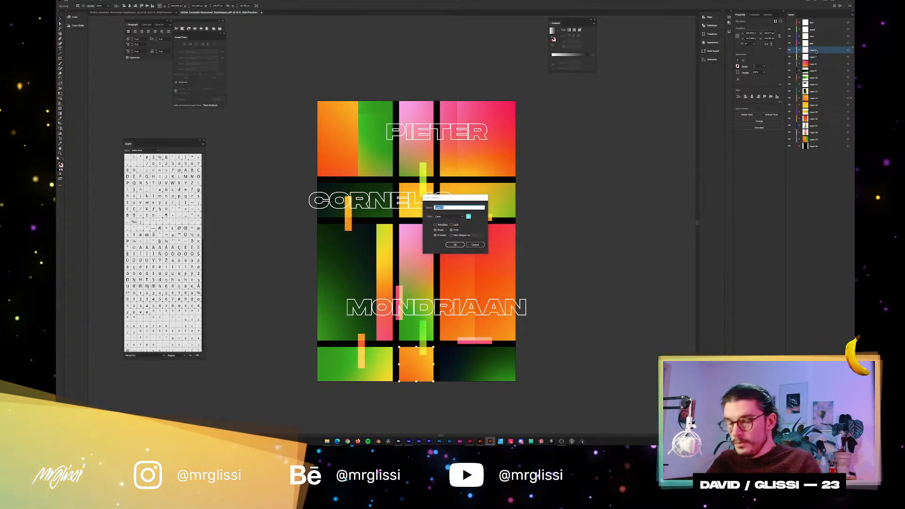
type("shapes")
key("Return")
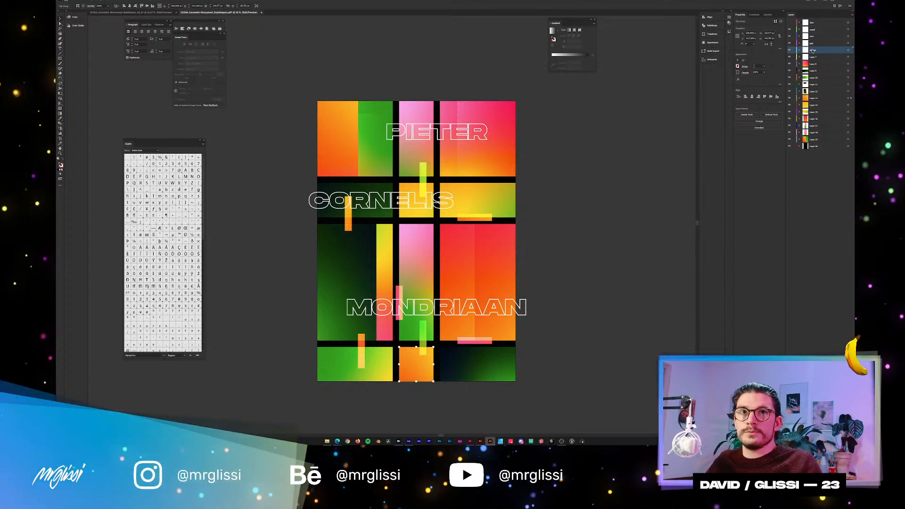
double_click(813, 51)
key("Return")
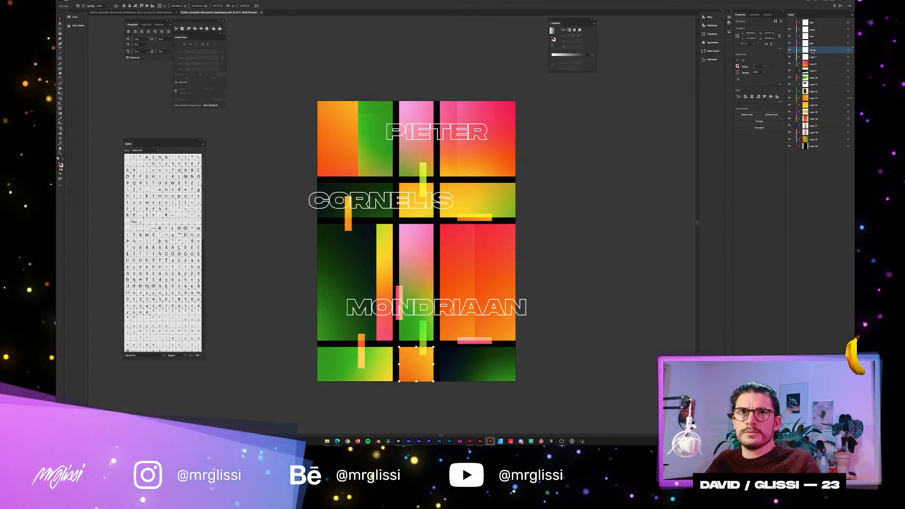
left_click(789, 50)
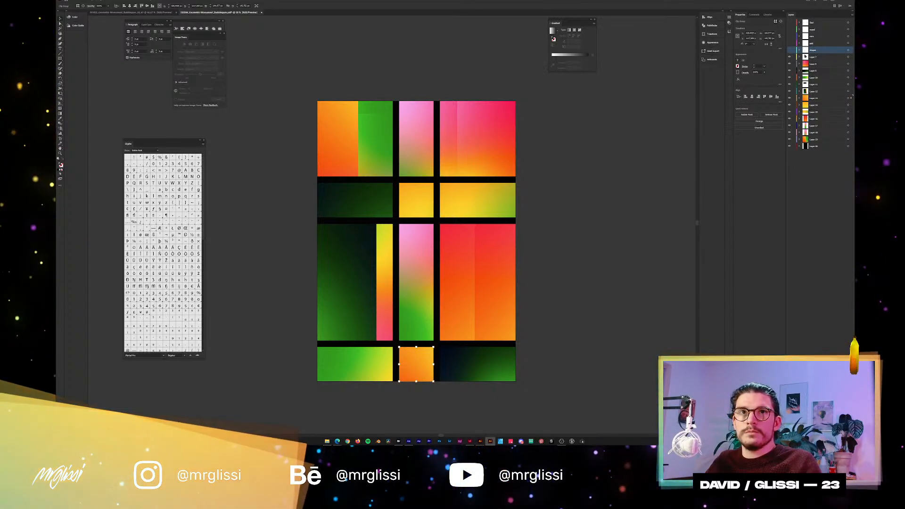
Check whether Layer 7 contributes anything to the artwork, and delete the layer together with its contents.
left_click(848, 57)
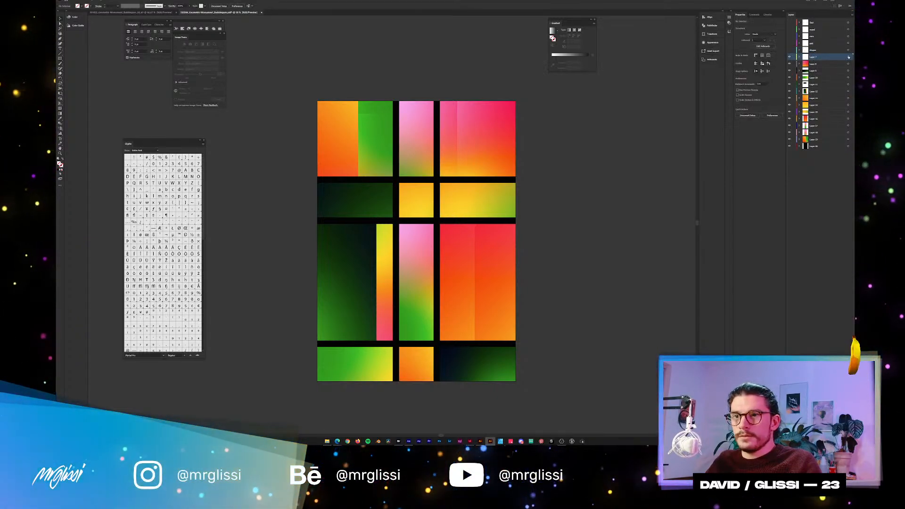
left_click_drag(790, 64, 788, 201)
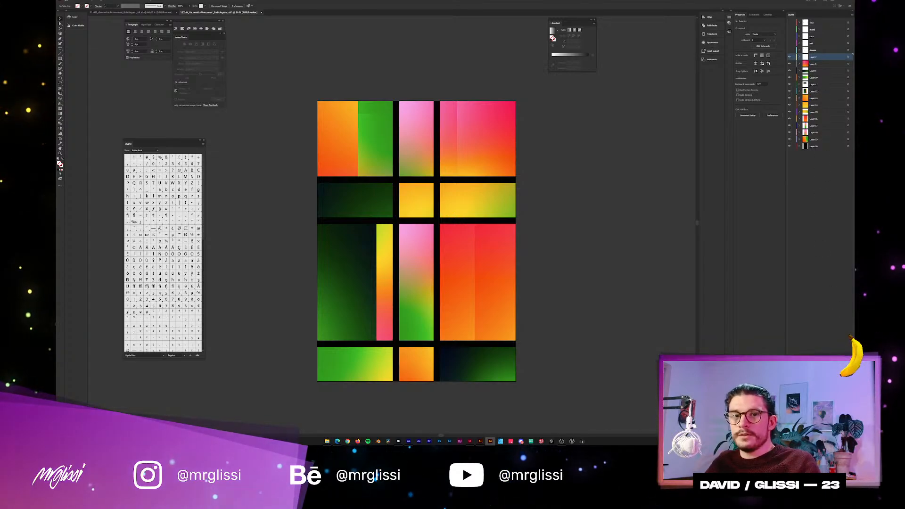
left_click(850, 434)
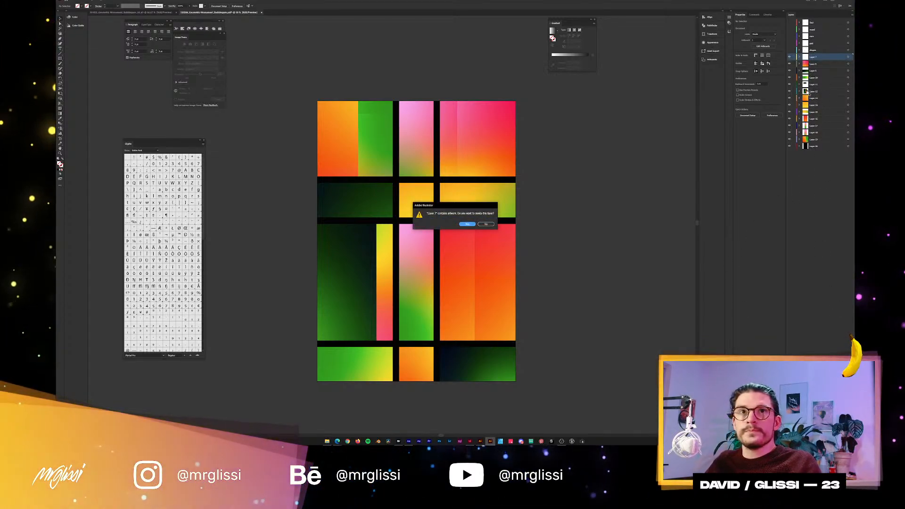
left_click(471, 225)
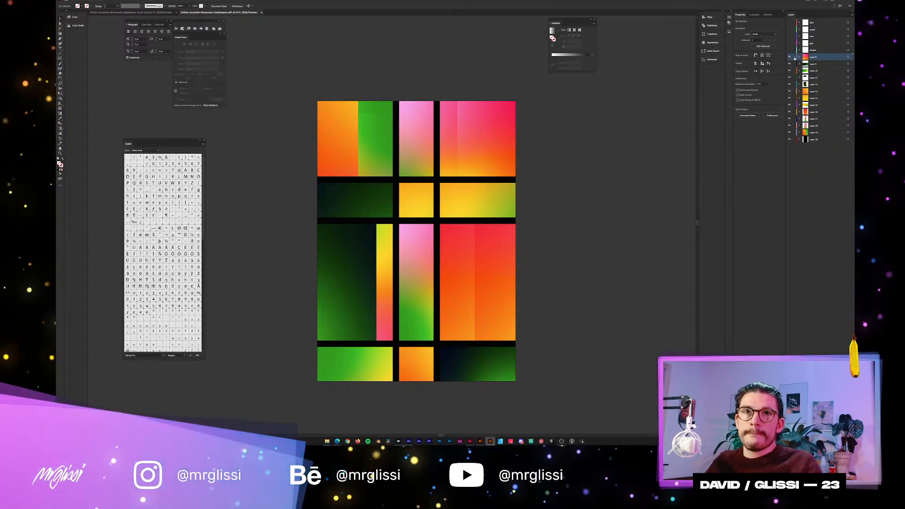
Check the gradient layers' visibility and show the hidden title, text and shapes layers again.
left_click_drag(789, 57, 792, 137)
left_click_drag(791, 72, 790, 57)
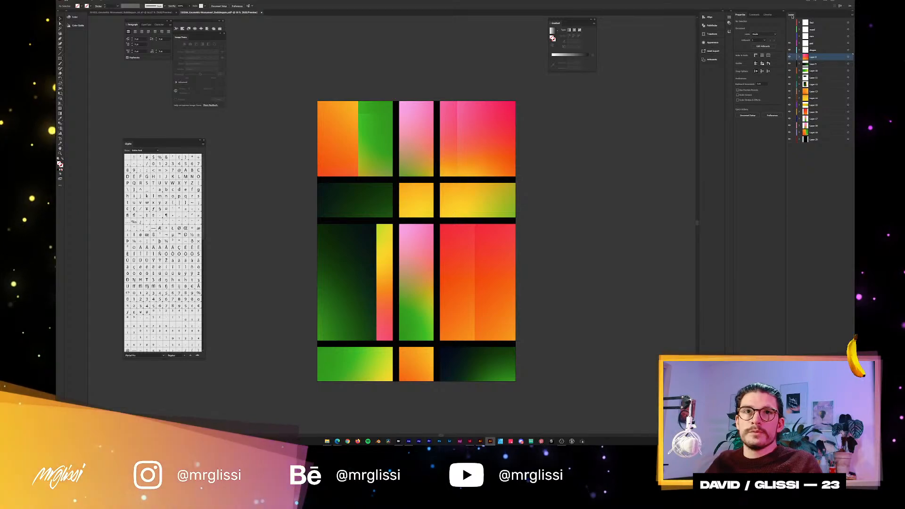
left_click(789, 43)
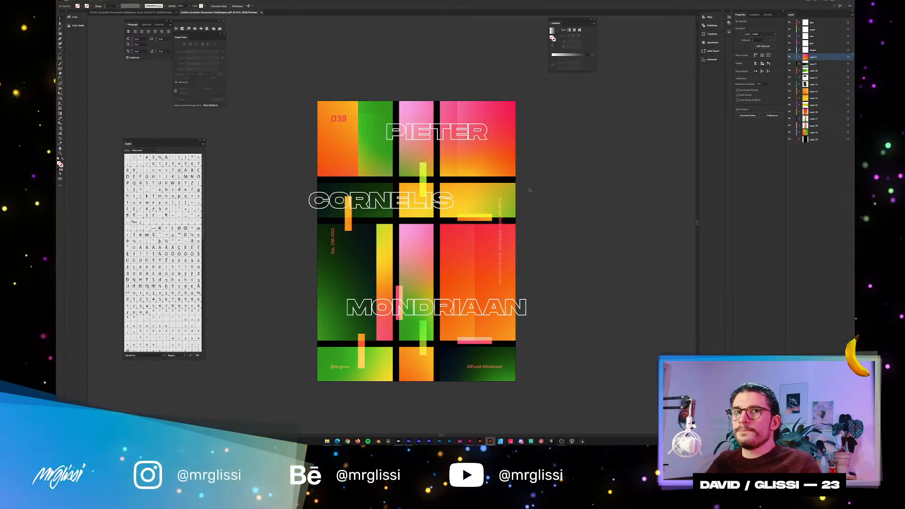
scroll(542, 191, "down", 1)
scroll(542, 191, "right", 1)
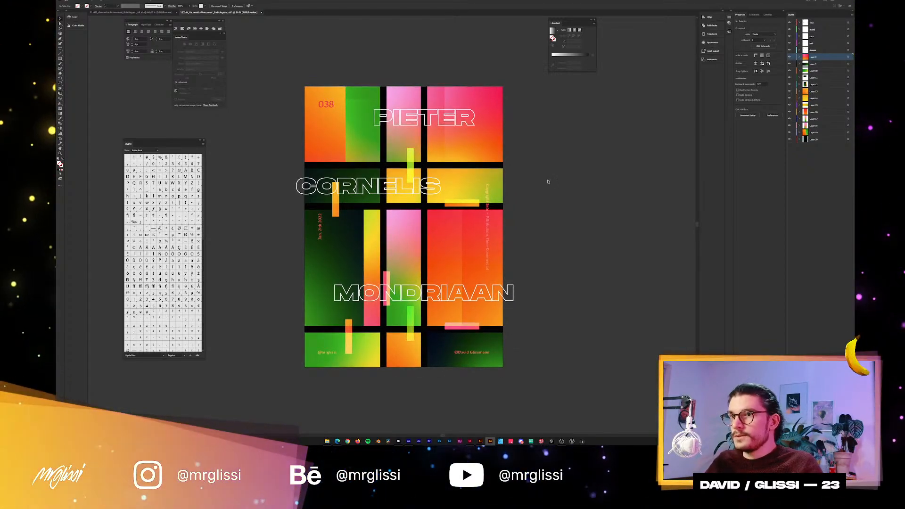
Save the poster as an Adobe Illustrator (.ai) copy with _AE added to its file name, keeping the default Illustrator options.
key("ctrl+shift+s")
left_click(127, 395)
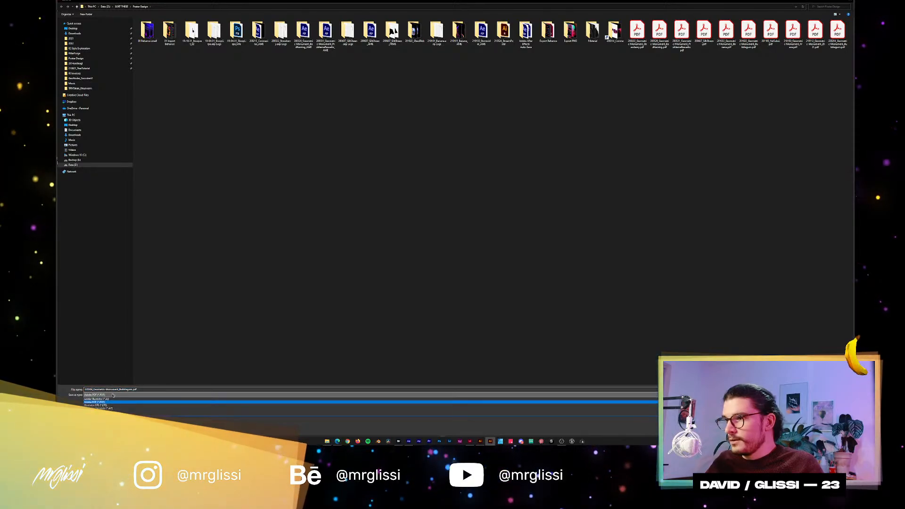
left_click(127, 399)
left_click(137, 389)
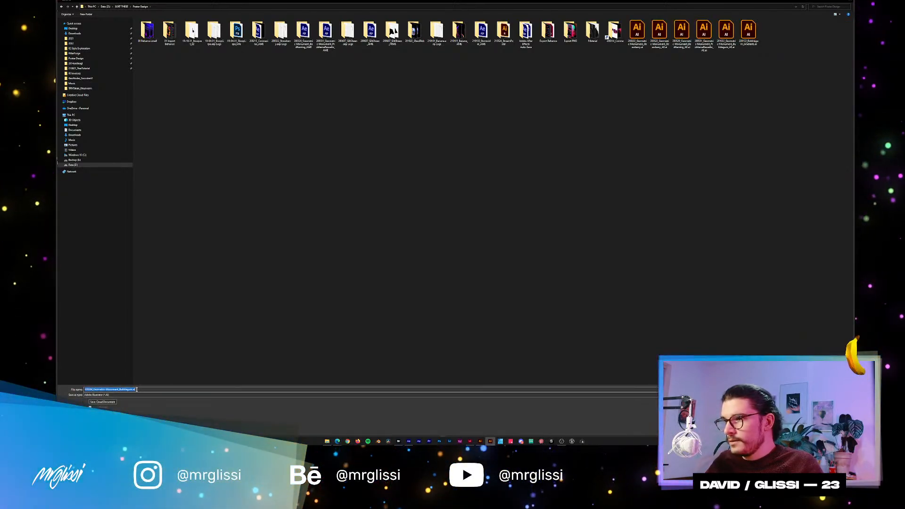
left_click(133, 389)
type("_AE")
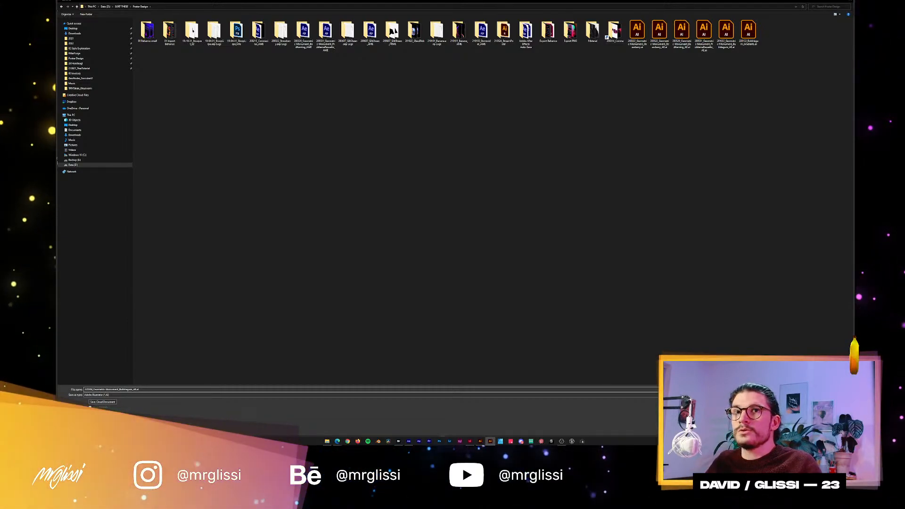
key("Return")
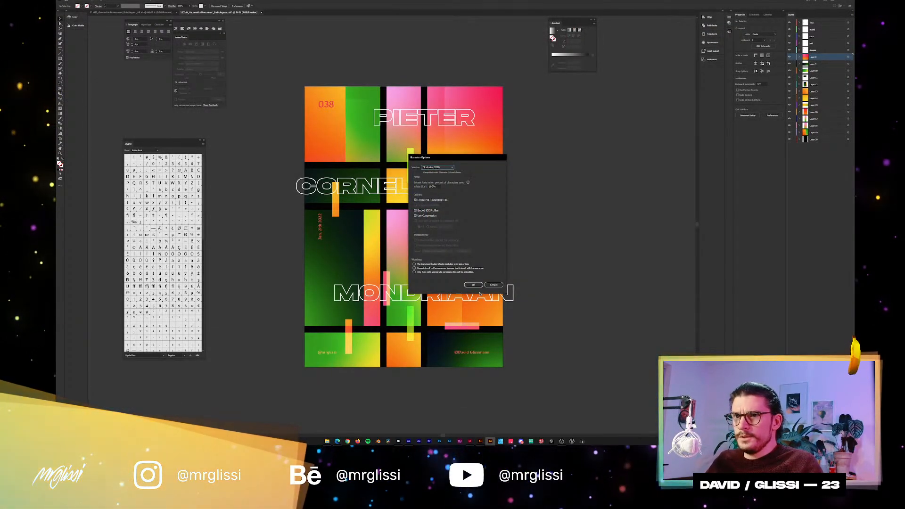
left_click(473, 288)
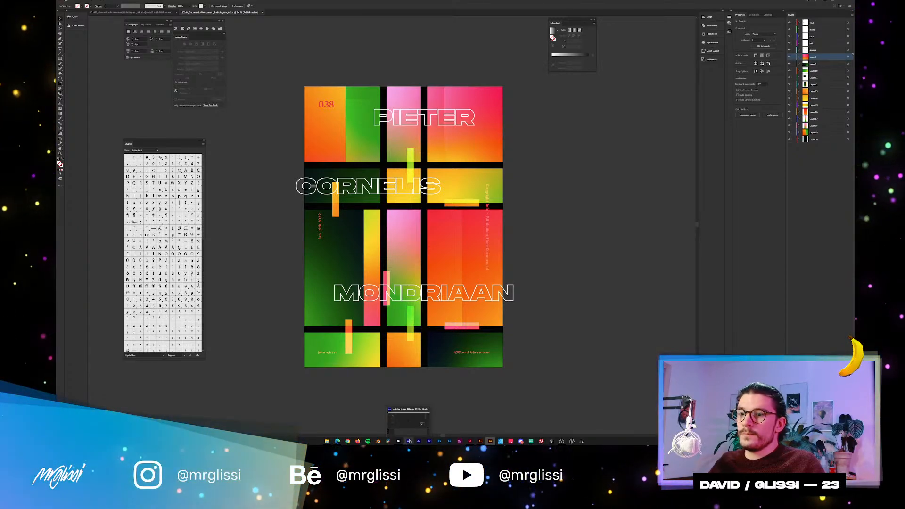
Switch to After Effects and import the new _AE Illustrator file from the Poster Design folder as a composition with layer-size footage.
left_click(409, 441)
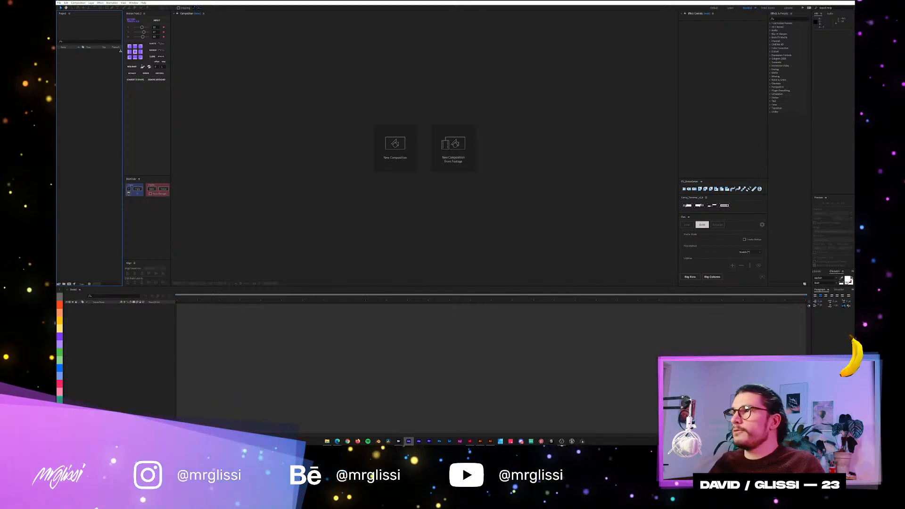
left_click(59, 2)
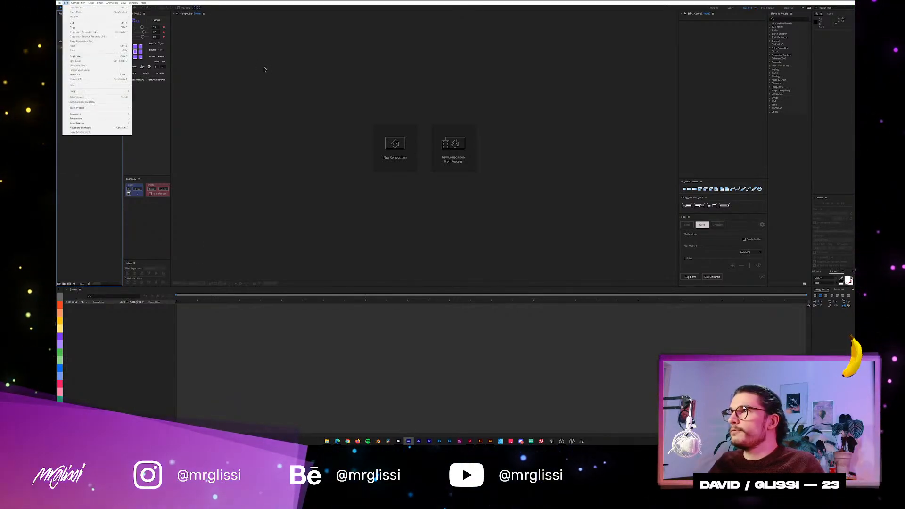
left_click(310, 83)
left_click(453, 145)
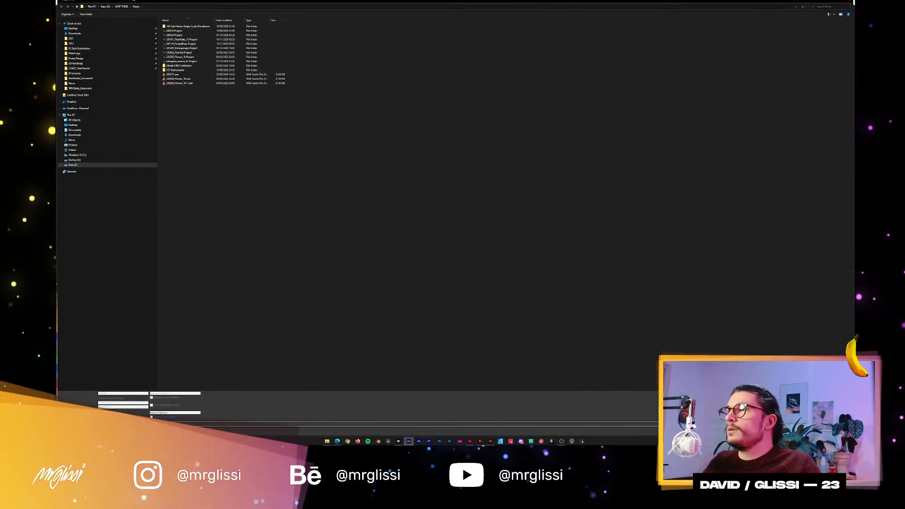
left_click(75, 43)
left_click(76, 58)
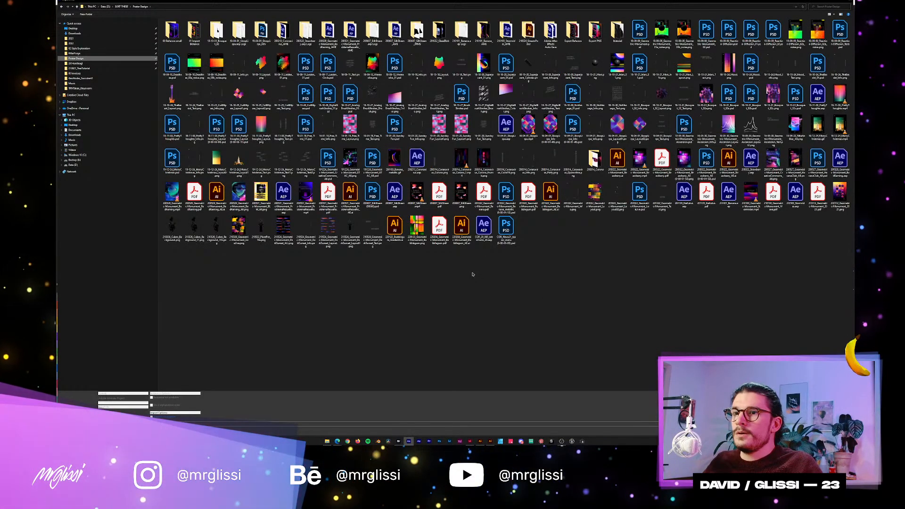
left_click(463, 249)
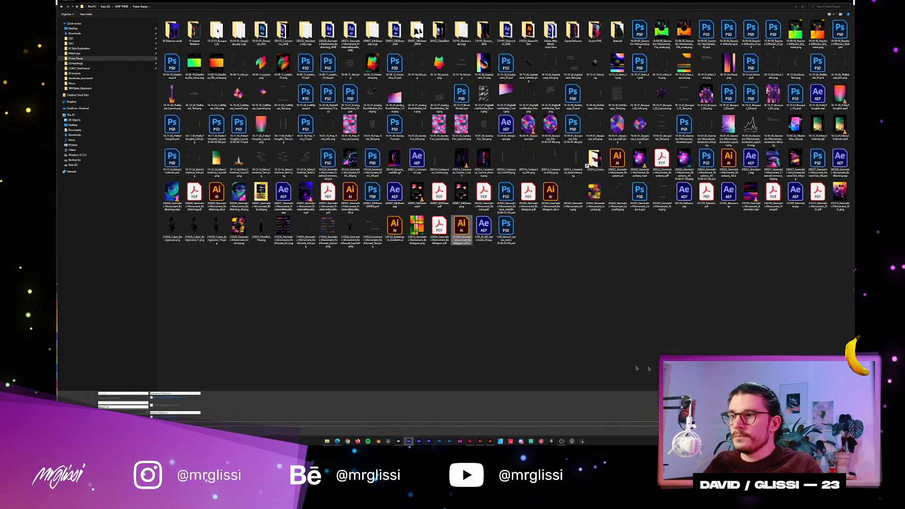
left_click(129, 413)
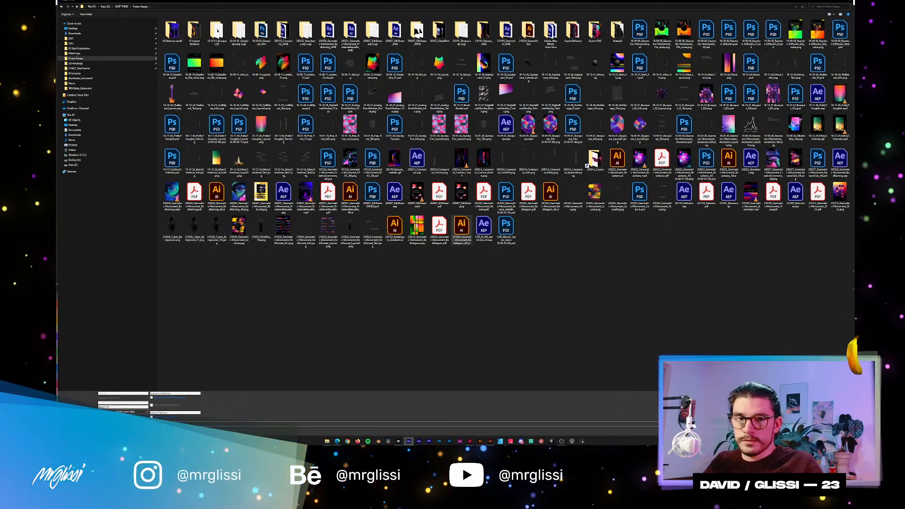
left_click(820, 431)
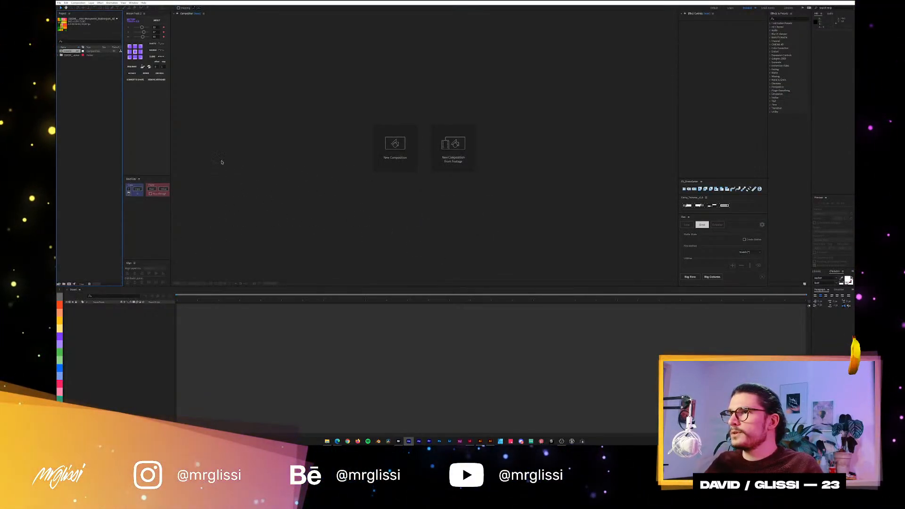
left_click(218, 50)
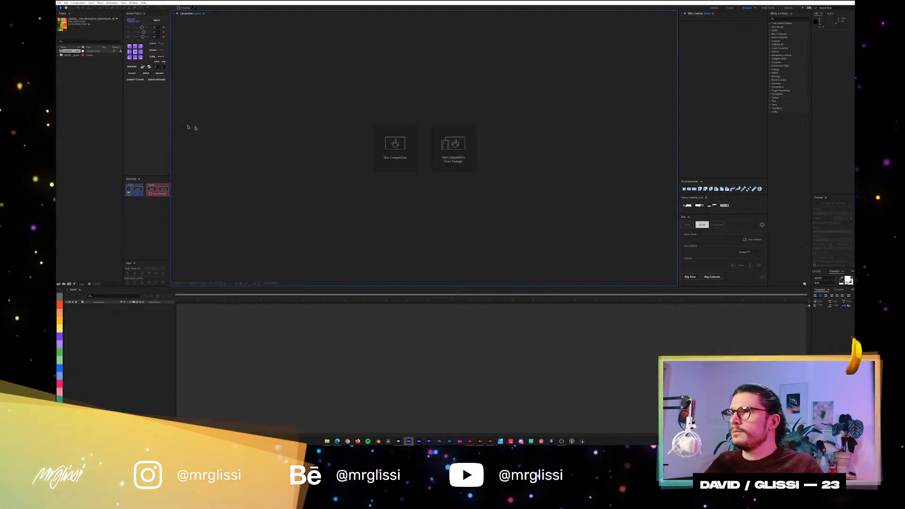
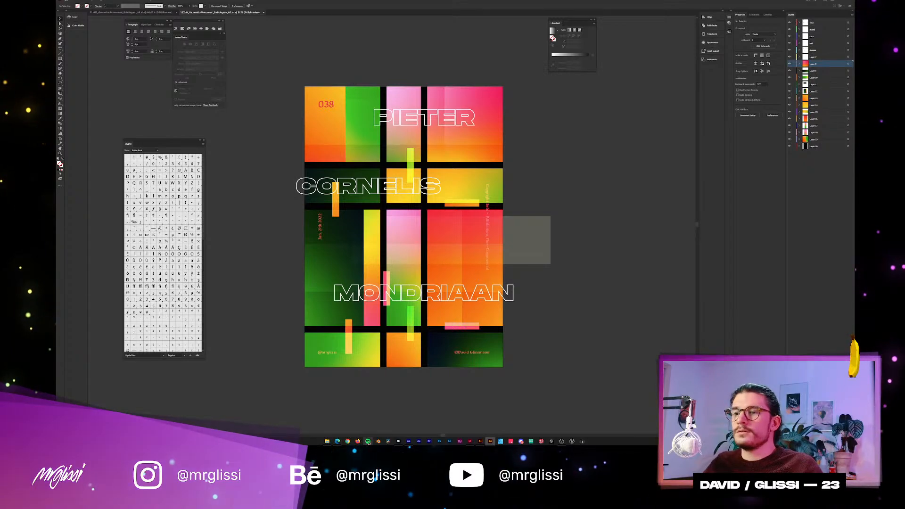
Switch to After Effects and close the current poster project without saving it.
left_click(409, 442)
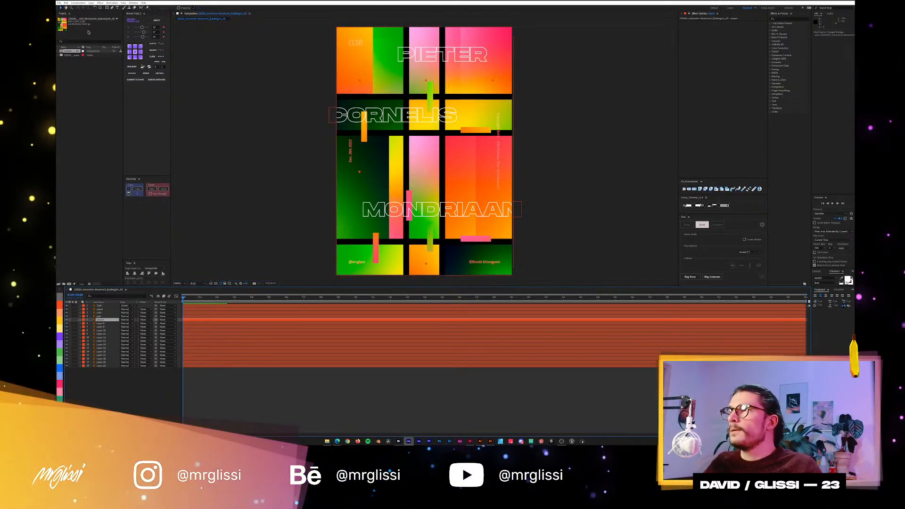
left_click(60, 3)
left_click(77, 37)
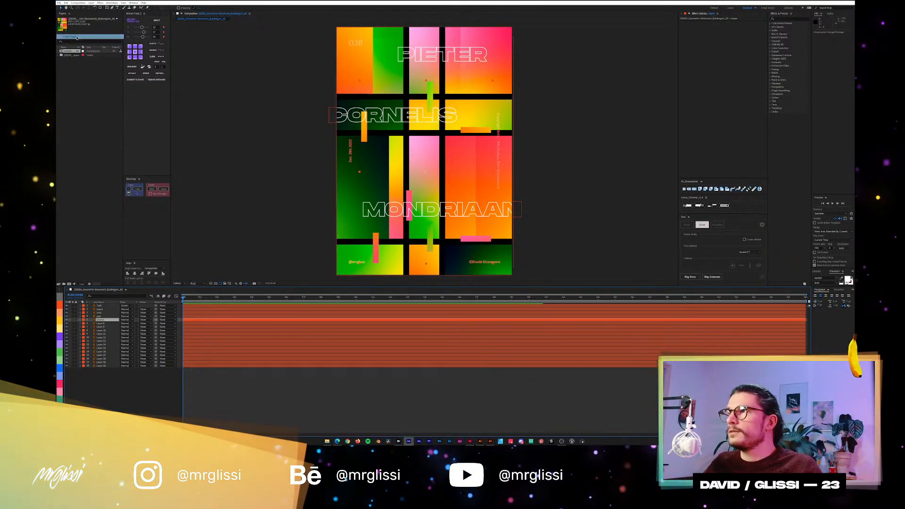
left_click(461, 224)
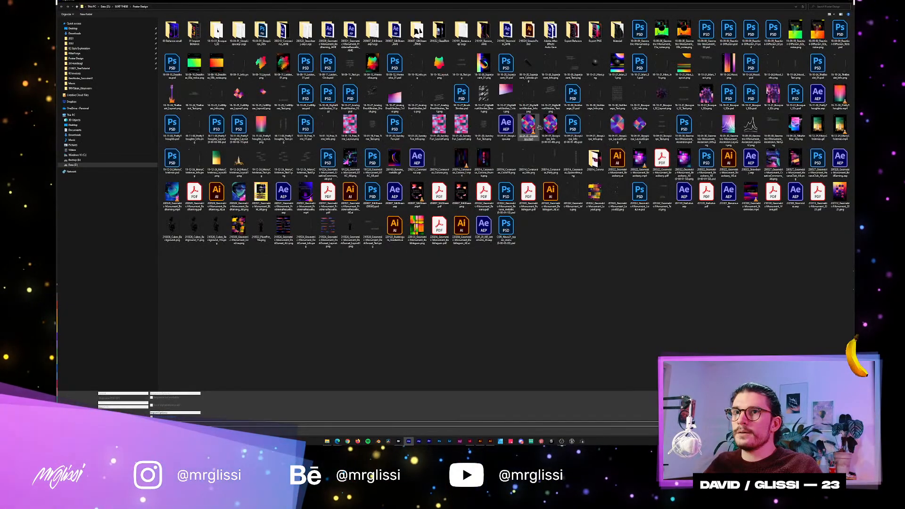
Import the _AE Illustrator file from the Poster Design folder as a composition with layer-size footage, and open that composition.
left_click(464, 231)
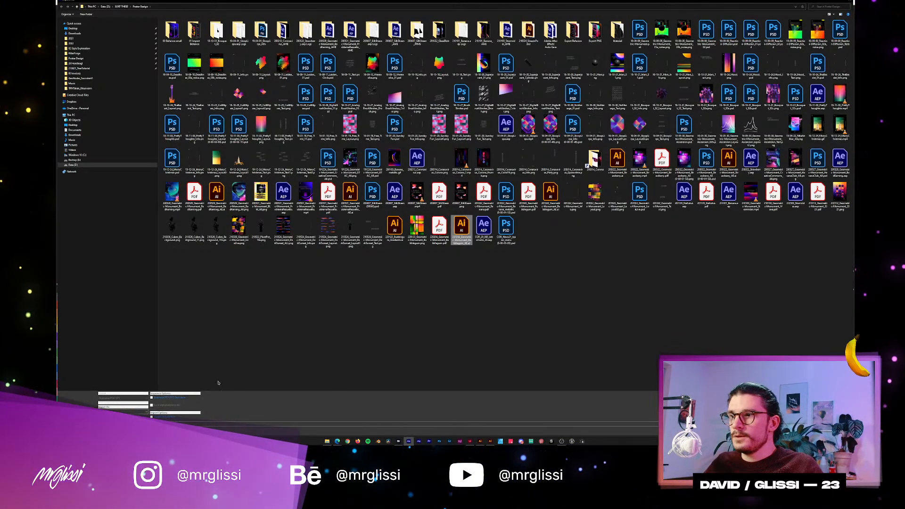
left_click(148, 409)
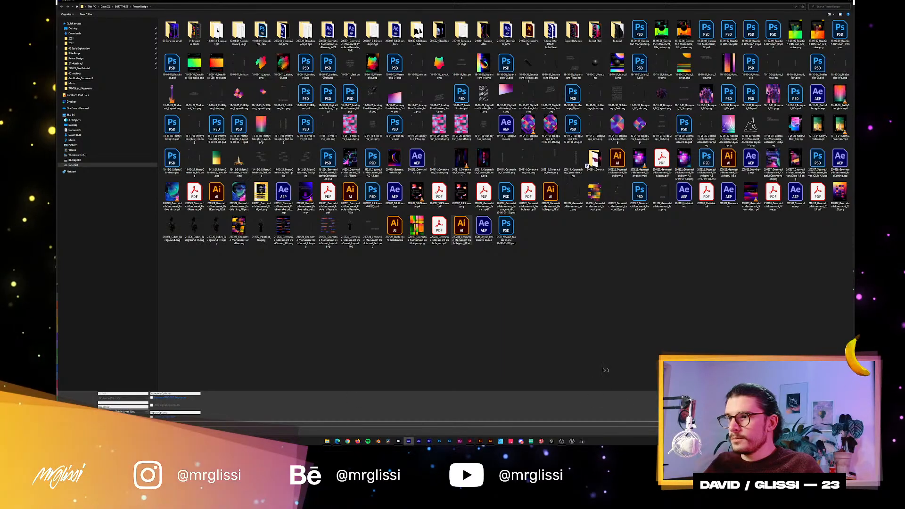
left_click(821, 431)
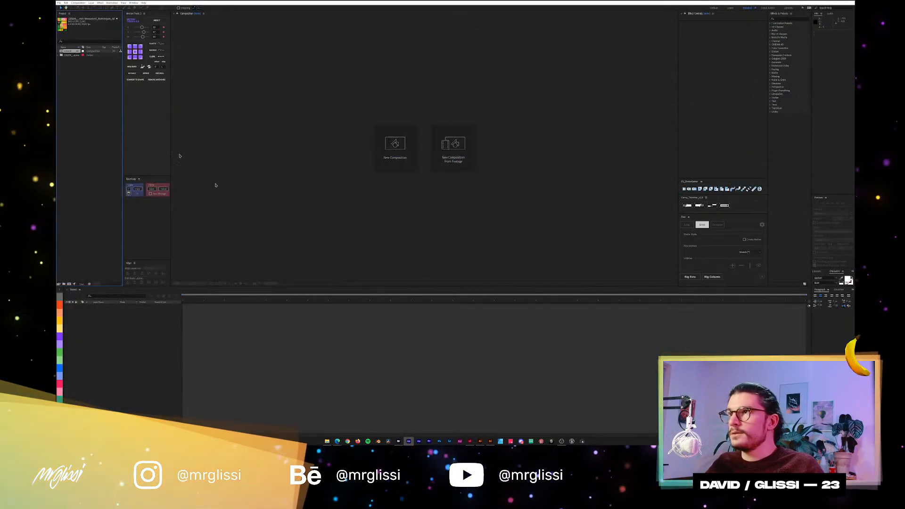
double_click(70, 51)
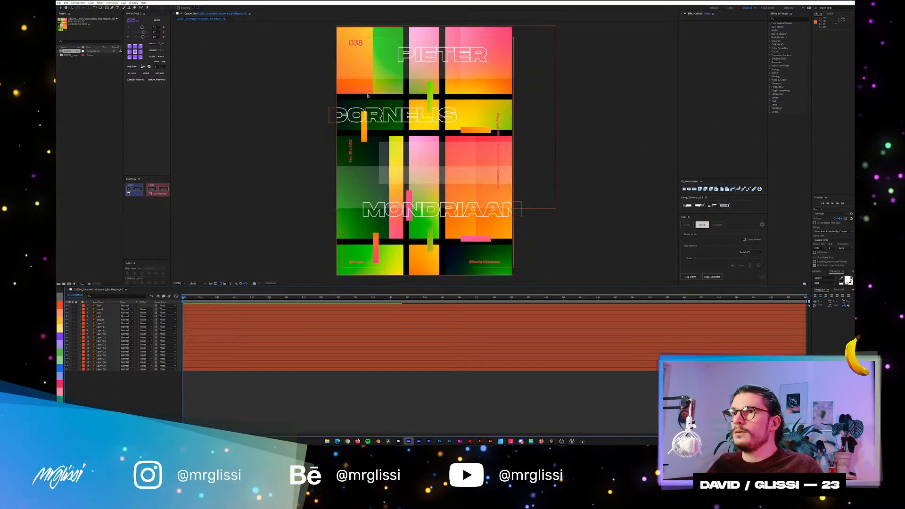
Set the text layer's blending mode to Screen and Layer 7's blending mode to Overlay.
left_click(100, 306)
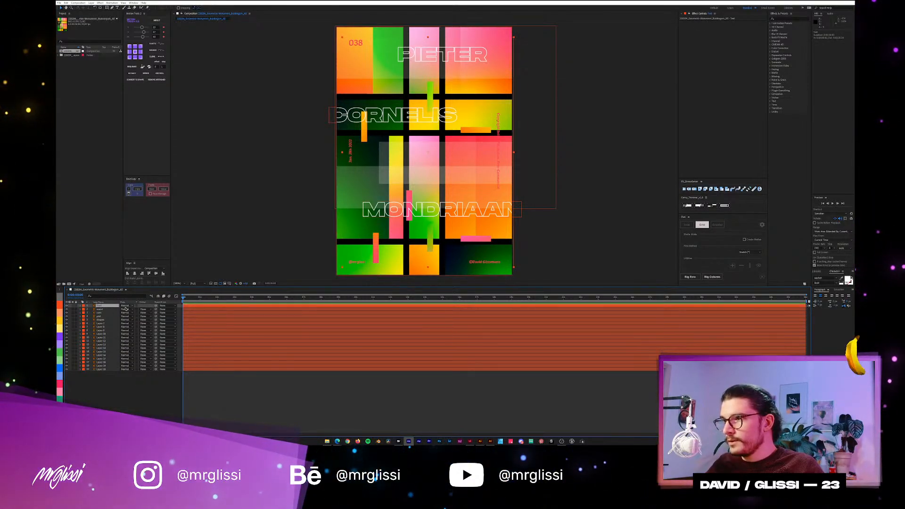
left_click(126, 307)
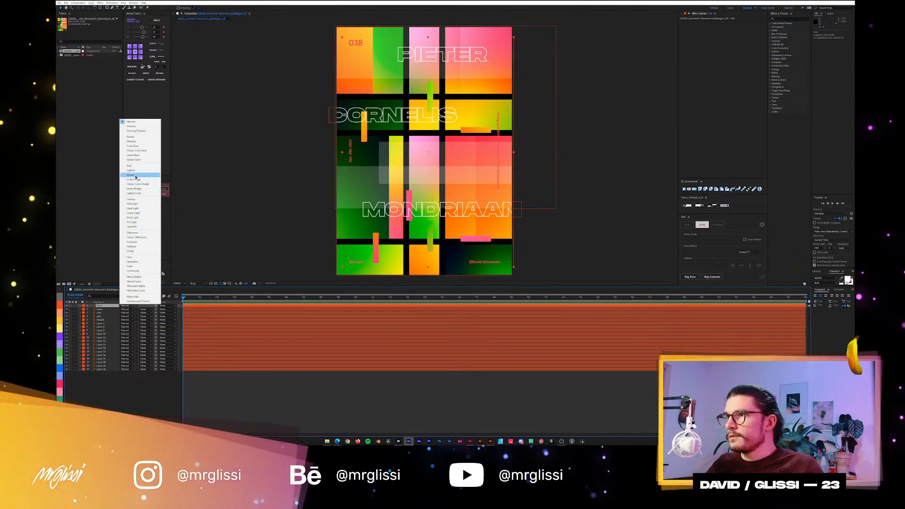
left_click(141, 176)
left_click(104, 323)
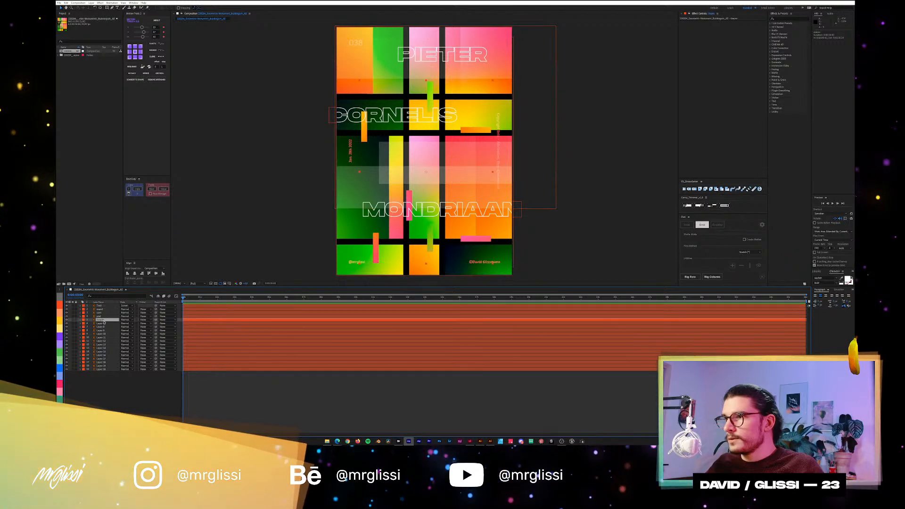
left_click(131, 324)
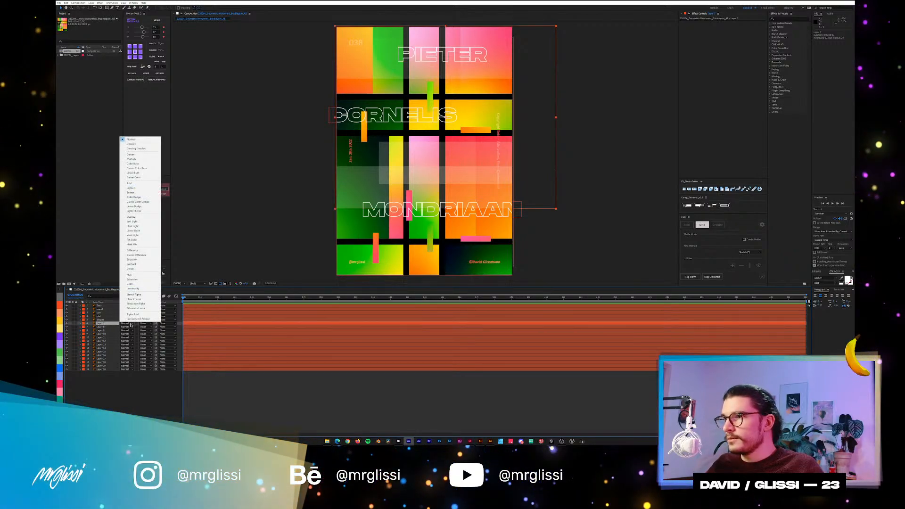
left_click(131, 217)
Give the top six layers, from the text layer down to Layer 7, a yellow label colour and lock them.
left_click(101, 307, "shift")
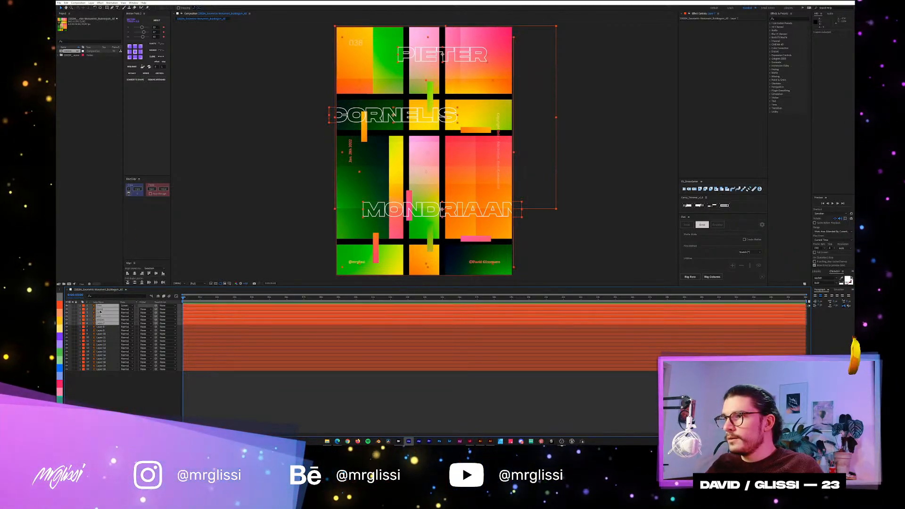
left_click(59, 324)
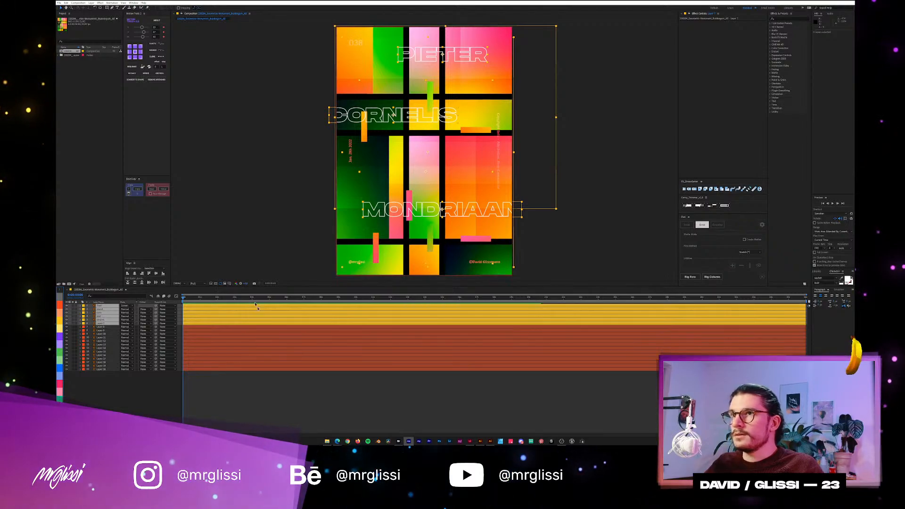
left_click_drag(78, 309, 85, 320)
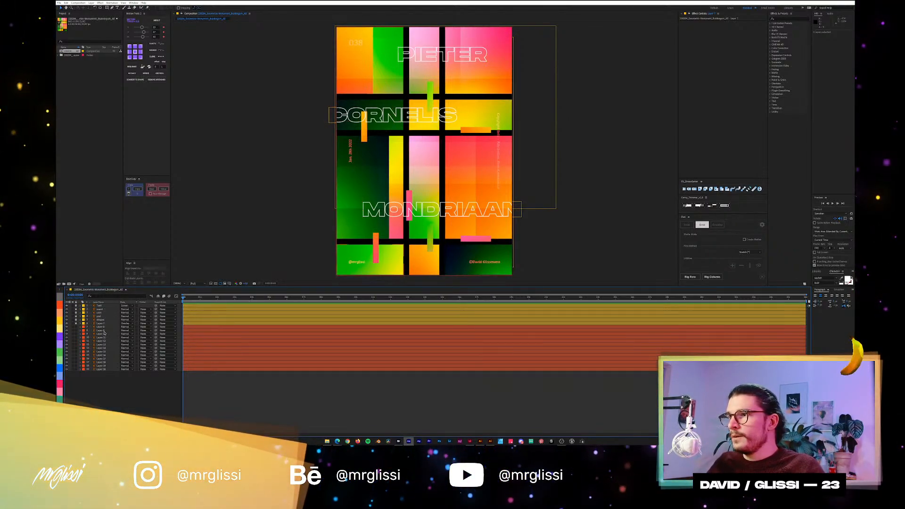
Give the bottommost background layer the grey label colour and lock it.
left_click(97, 327)
left_click(102, 368, "shift")
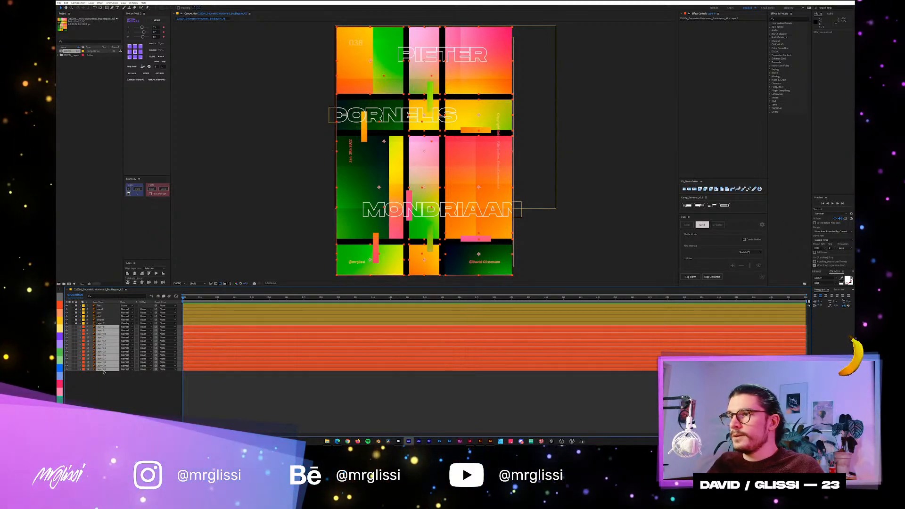
left_click(102, 369)
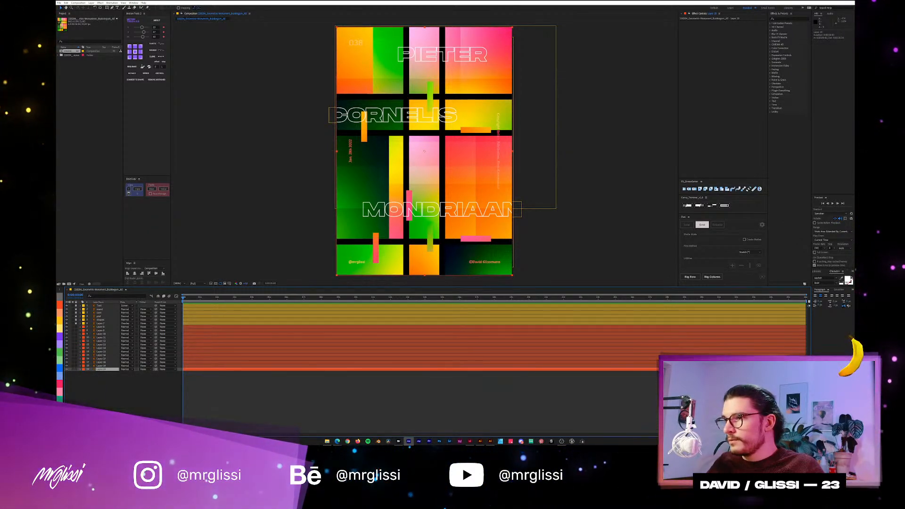
left_click(59, 297)
left_click(76, 369)
left_click(246, 168)
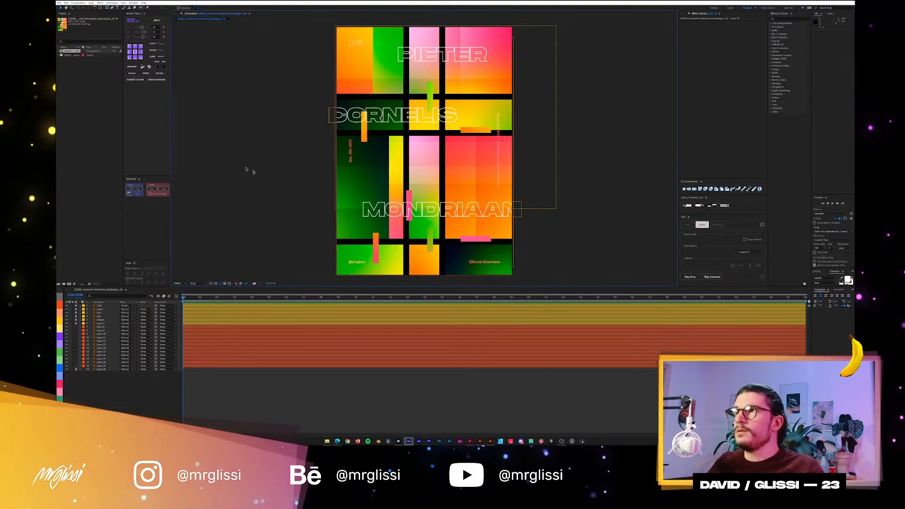
Check which layers the poster's individual gradient panels belong to.
left_click(456, 247)
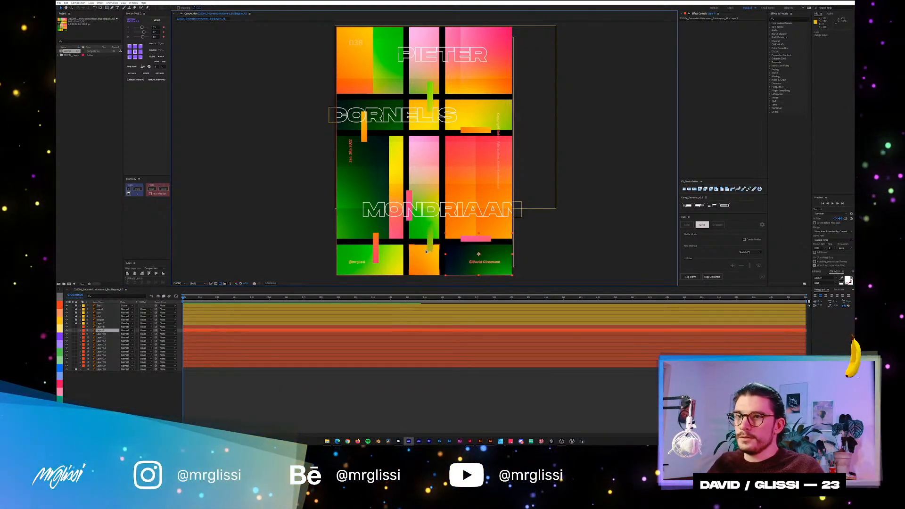
left_click(392, 253)
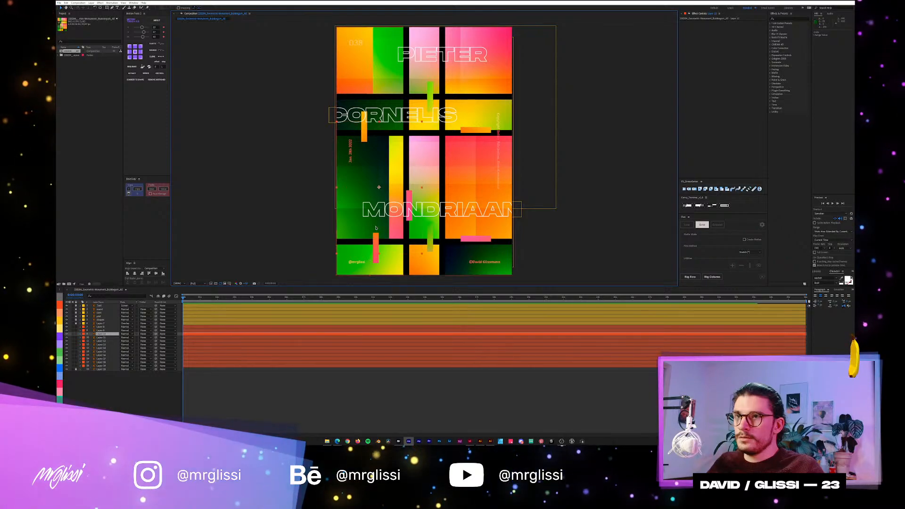
left_click(407, 170)
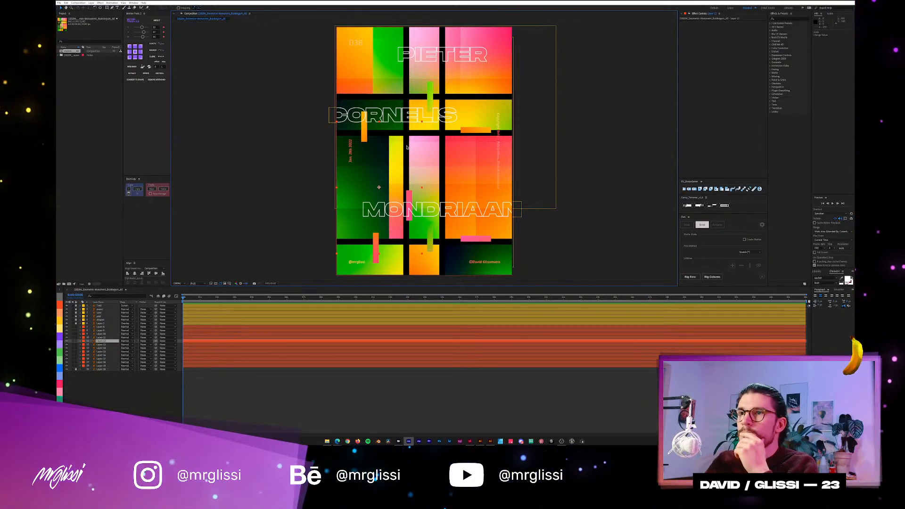
left_click(530, 155)
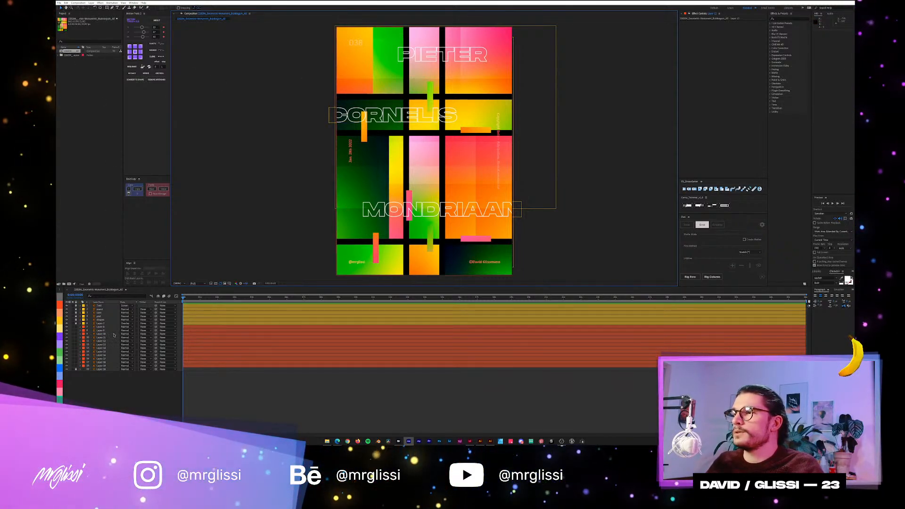
Unlock the yellow-labelled layers and close the project without saving it.
left_click_drag(75, 307, 78, 367)
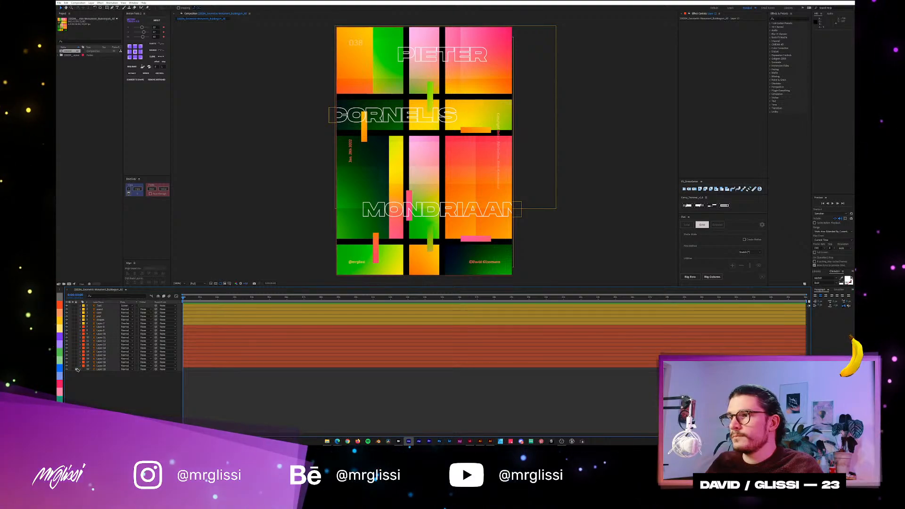
left_click(59, 3)
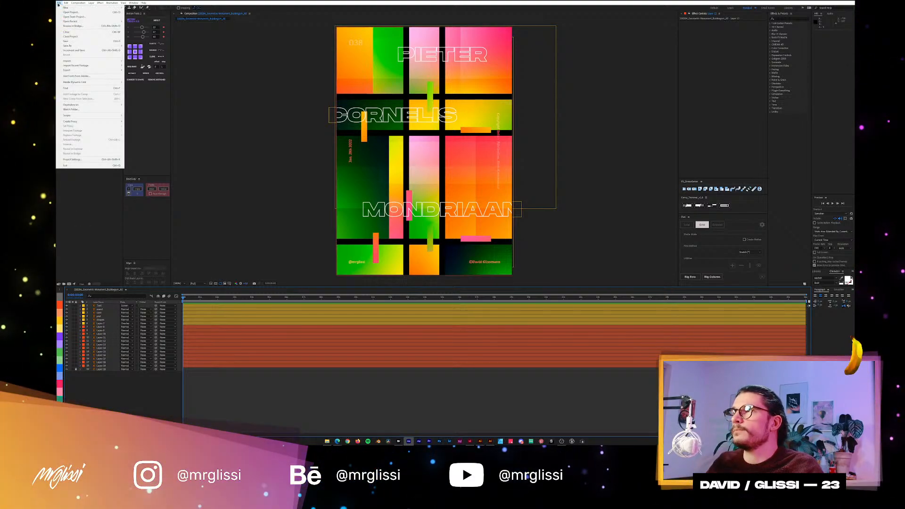
left_click(78, 34)
left_click(462, 225)
Switch to the poster's _AE document in Illustrator and add a new layer between Layer 7 and Layer 8.
key("alt+Tab")
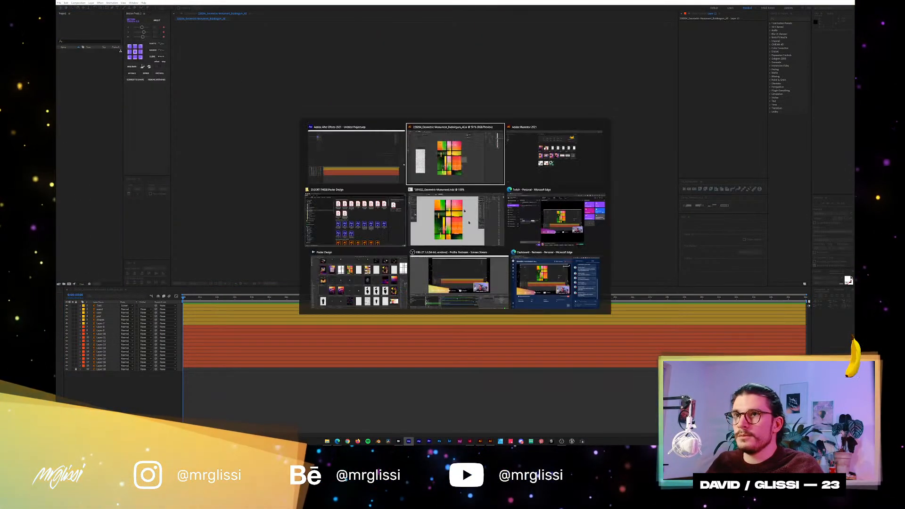
left_click(455, 214)
key("alt+Tab")
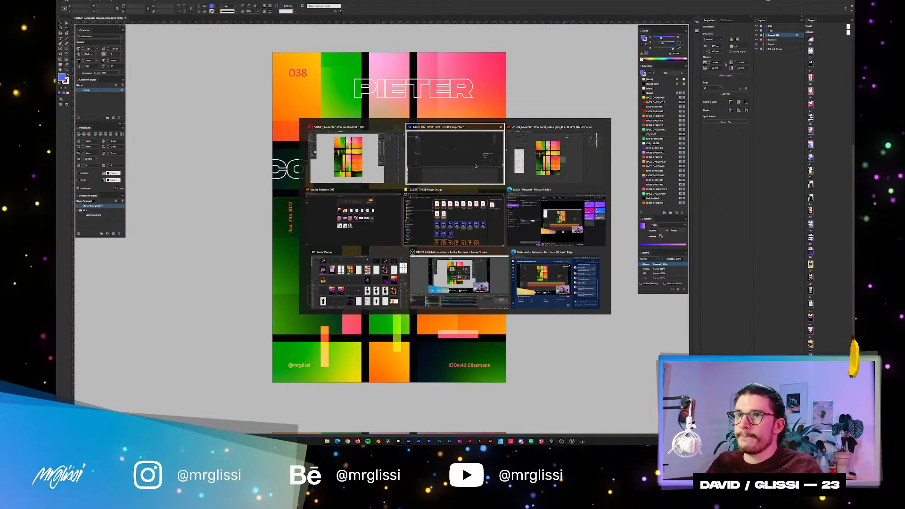
left_click(527, 158)
left_click_drag(478, 145, 479, 137)
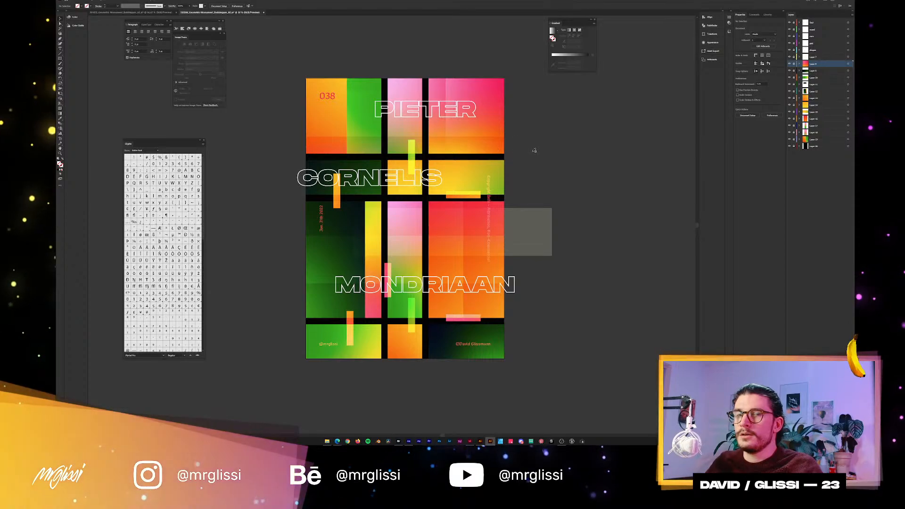
key("ctrl+l")
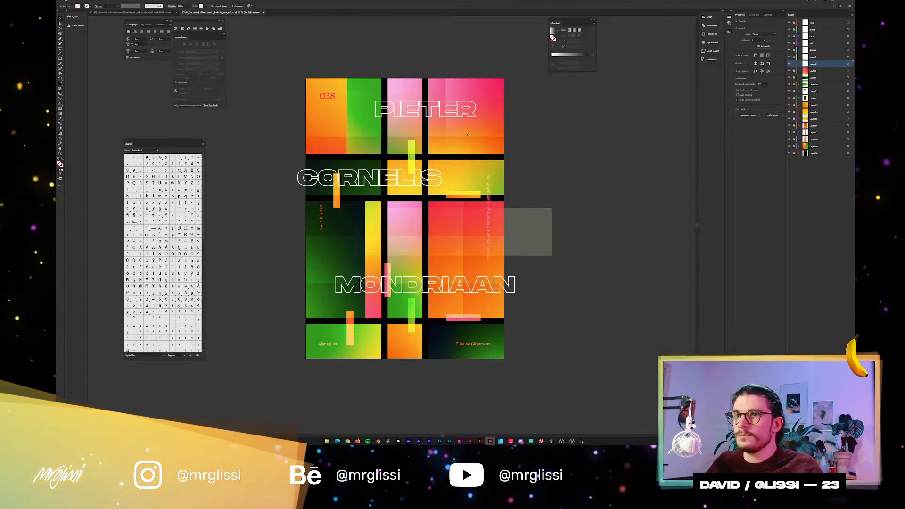
Draw a rectangle exactly covering the poster's upper-left gradient panel behind the 038 number, and fill it with white.
key("m")
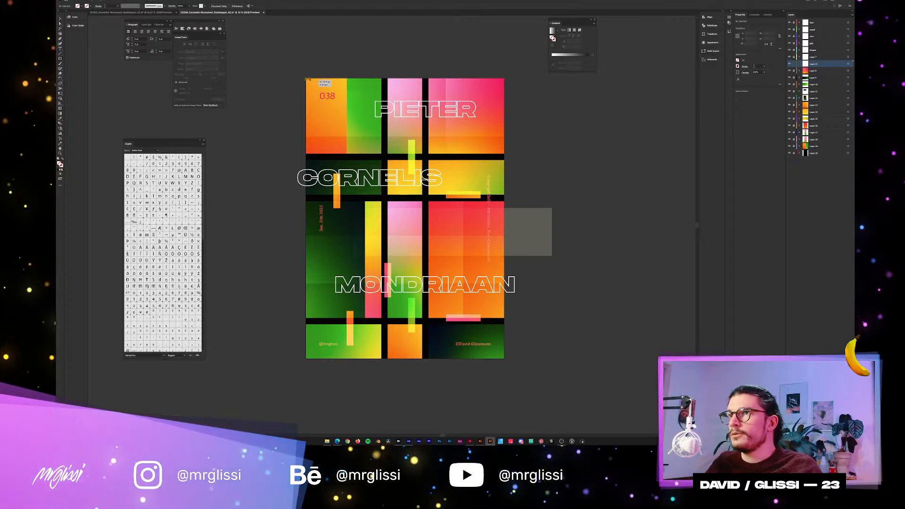
left_click_drag(306, 79, 380, 153)
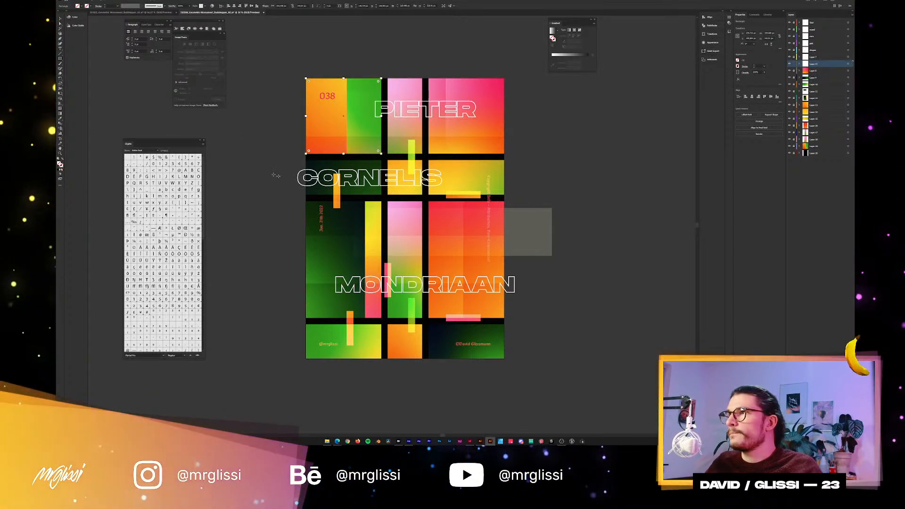
left_click(57, 12)
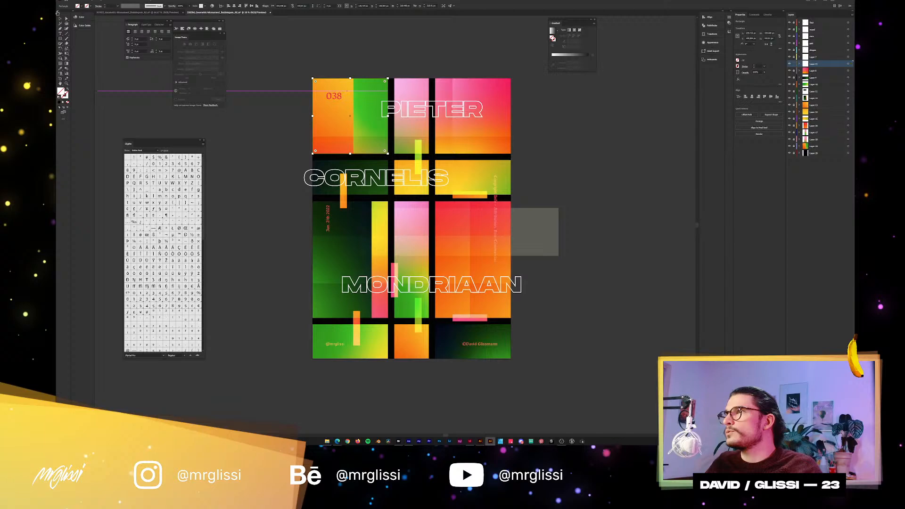
double_click(62, 93)
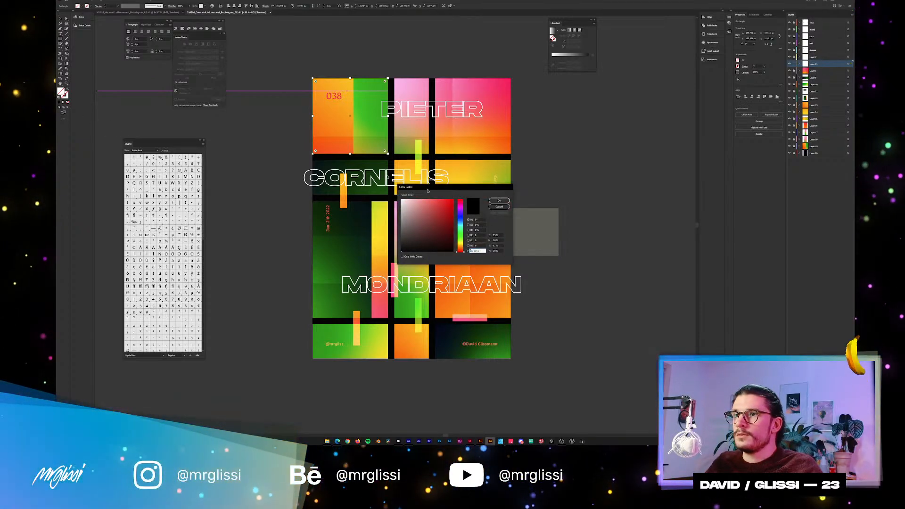
left_click(401, 200)
left_click(499, 201)
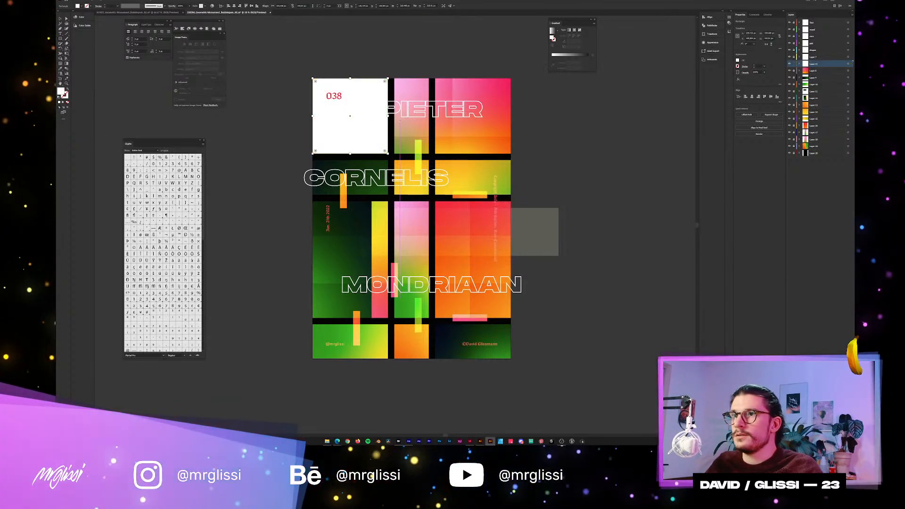
Draw a white rectangle exactly covering the narrow middle panel of the poster's top row, and switch to After Effects.
scroll(398, 86, "up", 2)
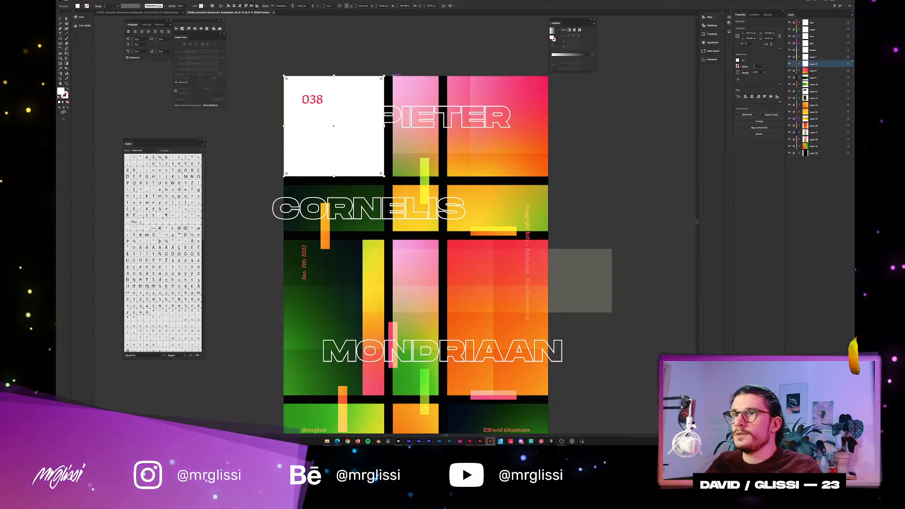
left_click_drag(393, 76, 439, 176)
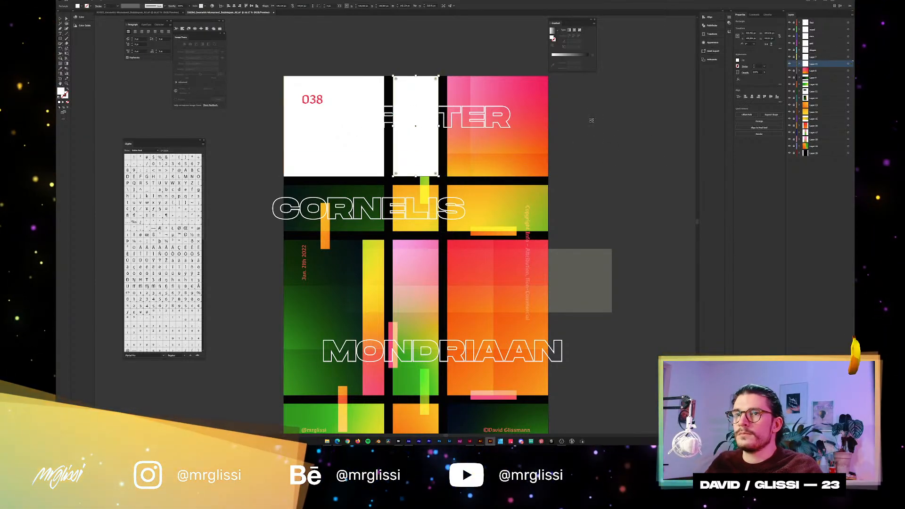
key("alt+Tab")
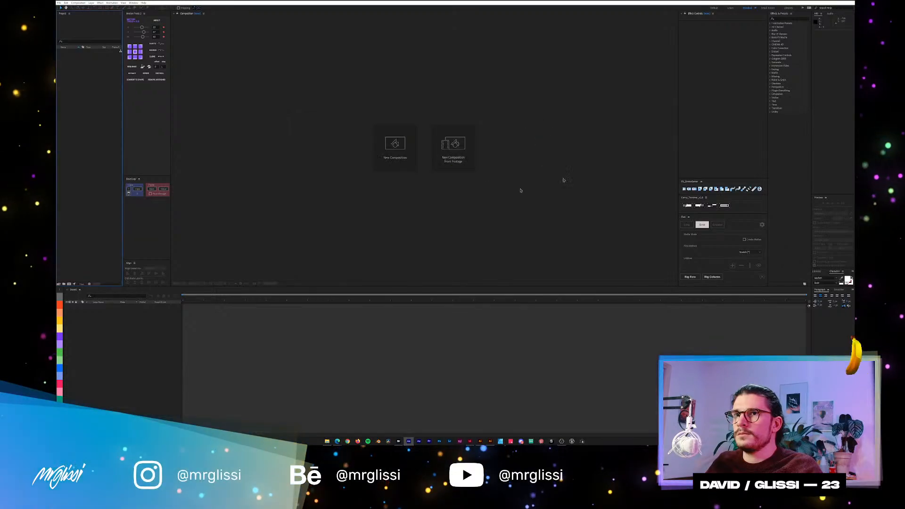
Switch back to Illustrator and draw a white rectangle exactly covering the wide gradient panel at the right end of the poster's top row.
key("alt+Tab")
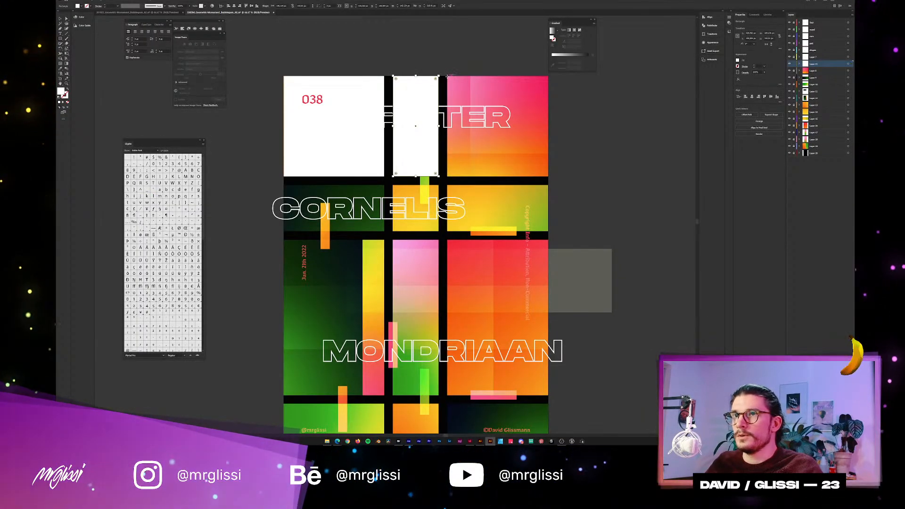
left_click_drag(448, 77, 547, 176)
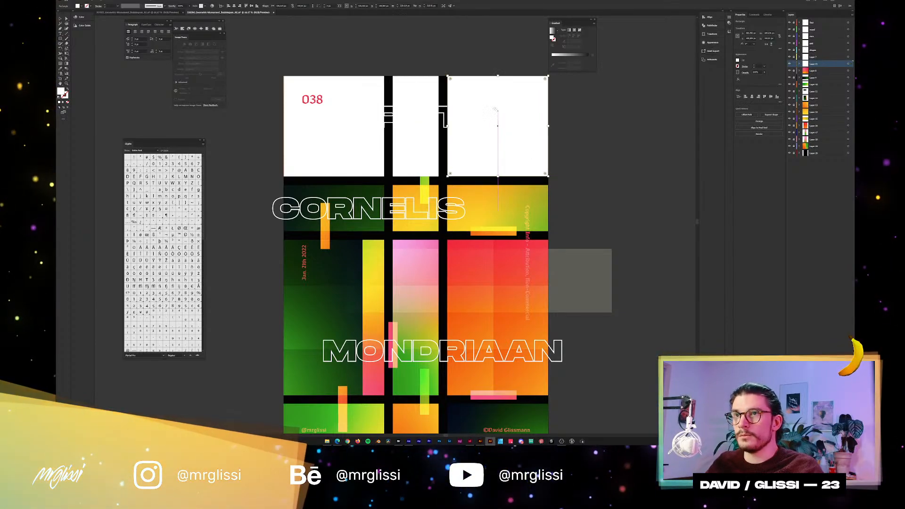
Copy the three white top-row rectangles onto the tall third-row panels and stretch them down to the panels' lower edges.
left_click_drag(396, 183, 431, 132)
key("v")
left_click(398, 109)
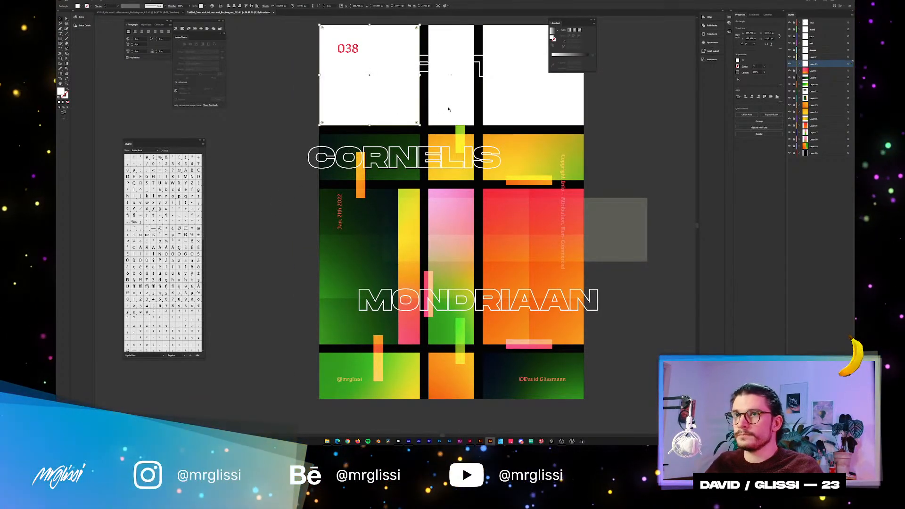
left_click(448, 110, "shift")
left_click_drag(508, 104, 526, 257)
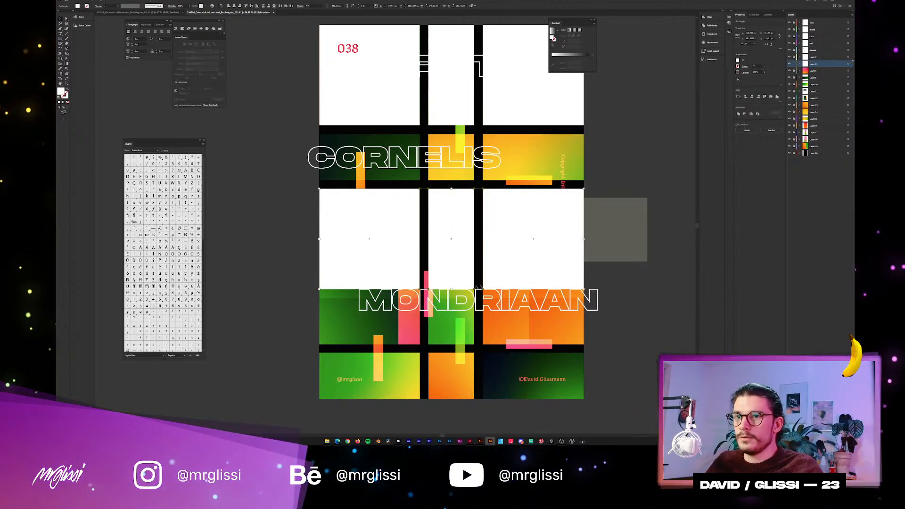
left_click_drag(451, 289, 454, 345)
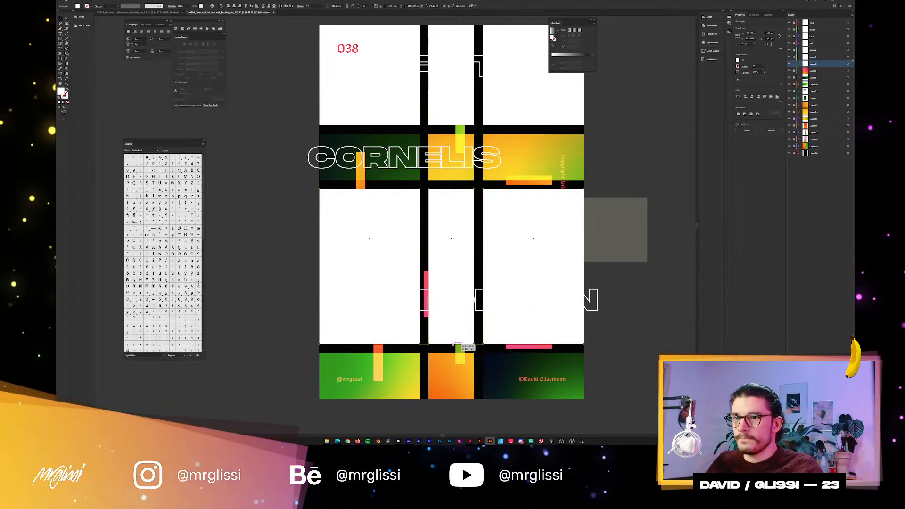
Copy the three tall white rectangles up to the second row and shorten them to fit the CORNELIS panels.
left_click_drag(464, 236, 466, 180)
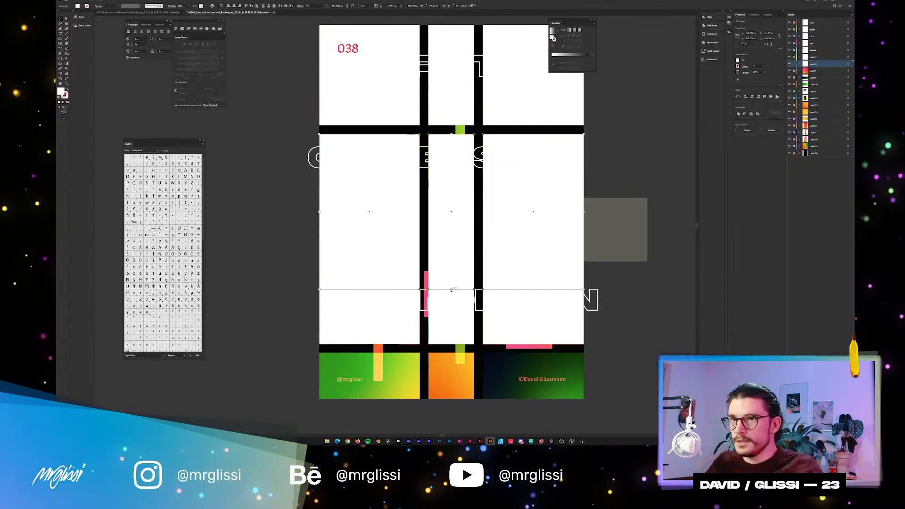
left_click_drag(451, 290, 495, 180)
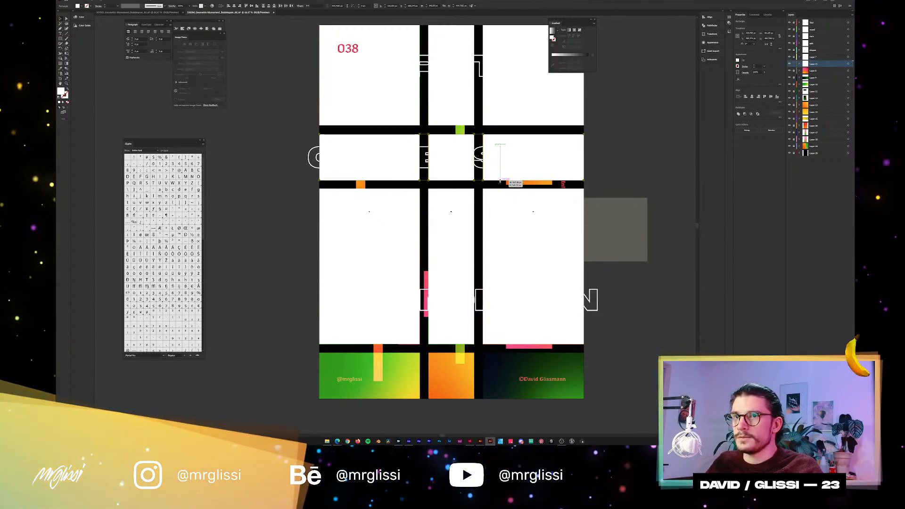
scroll(493, 180, "up", 5)
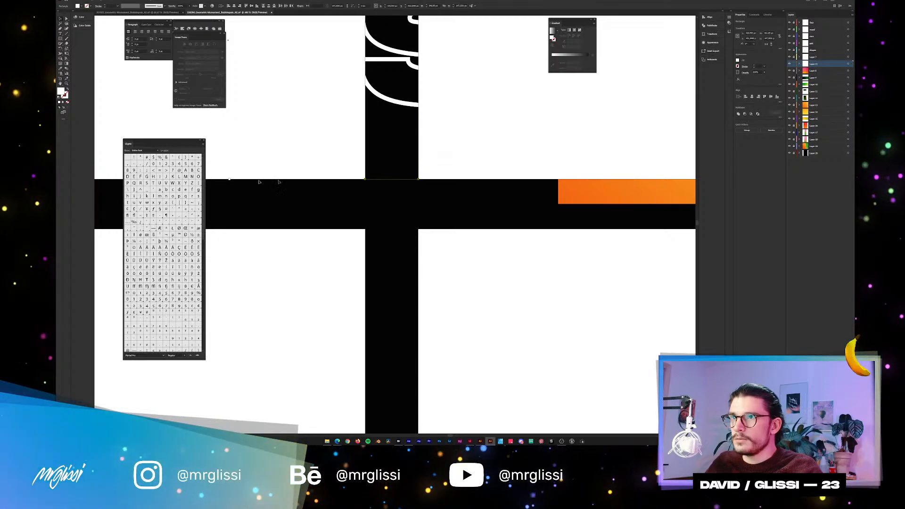
left_click_drag(230, 179, 236, 178)
scroll(448, 116, "down", 5)
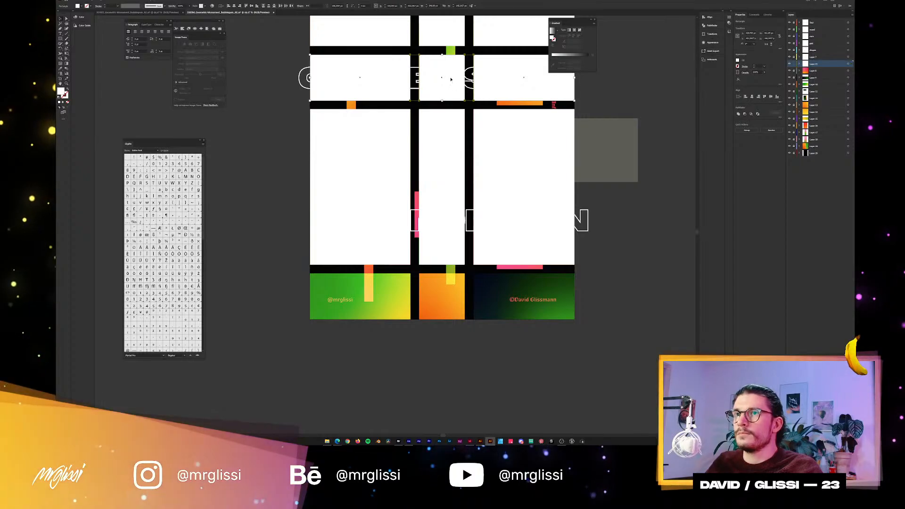
Copy the three second-row white rectangles onto the bottom-row panels and check their alignment with the poster's edges.
left_click_drag(451, 79, 443, 297)
scroll(583, 290, "up", 4)
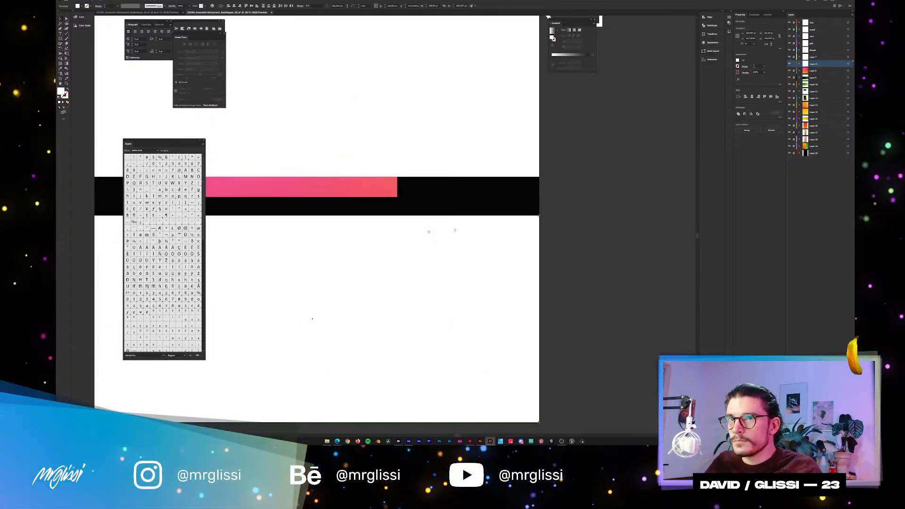
scroll(406, 223, "down", 3)
left_click_drag(589, 160, 614, 267)
scroll(614, 268, "down", 2)
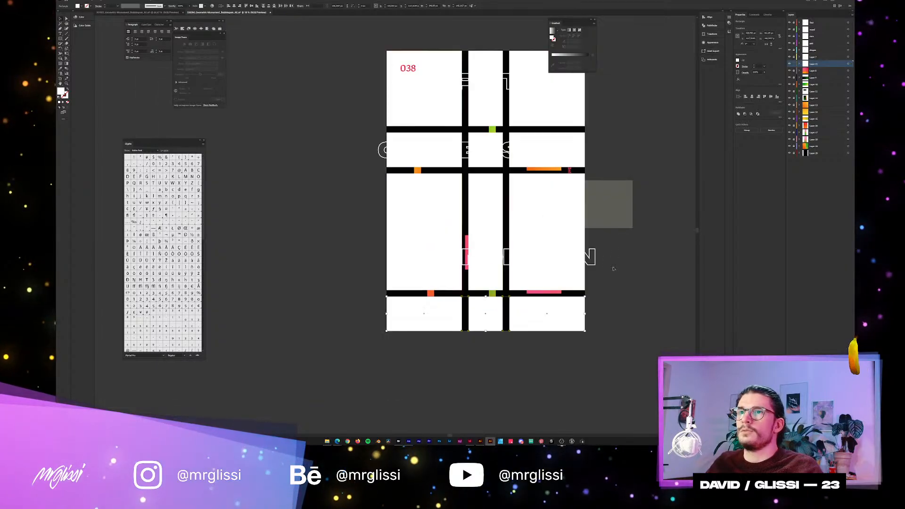
left_click_drag(616, 141, 556, 175)
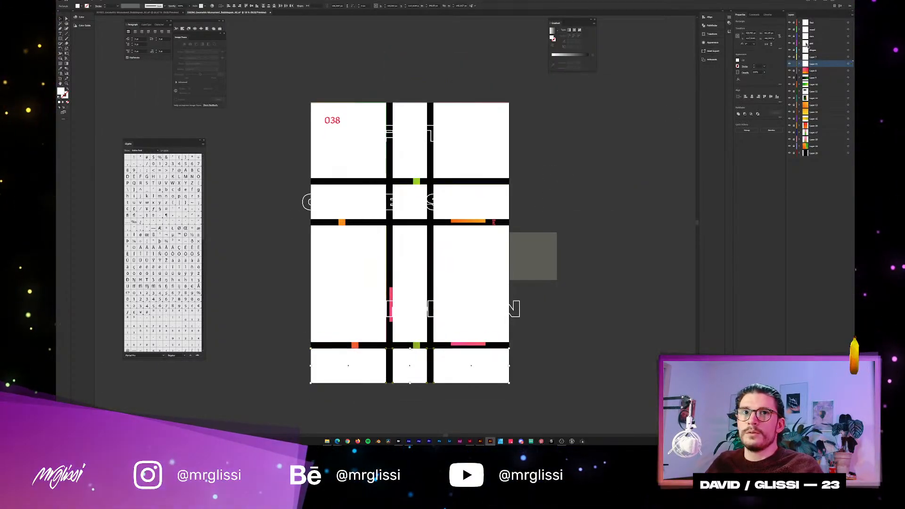
Select all the white rectangles on their layer and release them to separate layers in sequence.
left_click(847, 53)
left_click(848, 15)
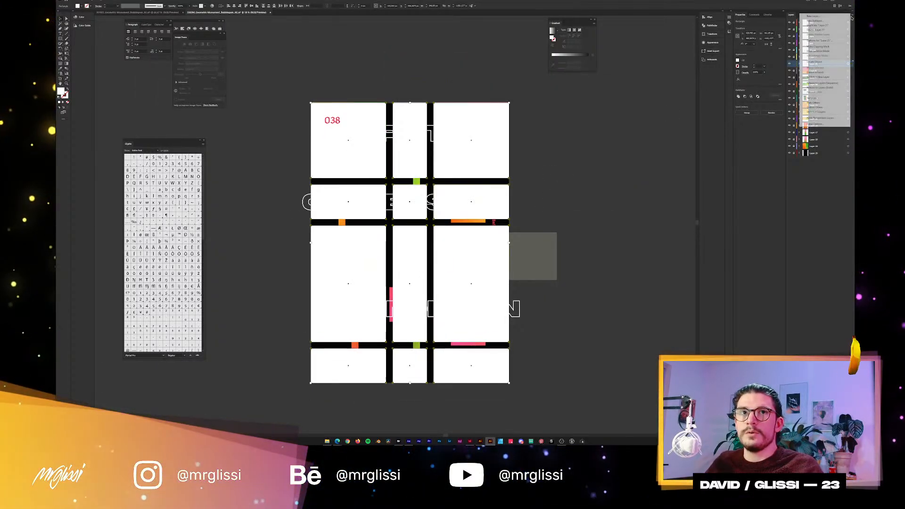
left_click(820, 83)
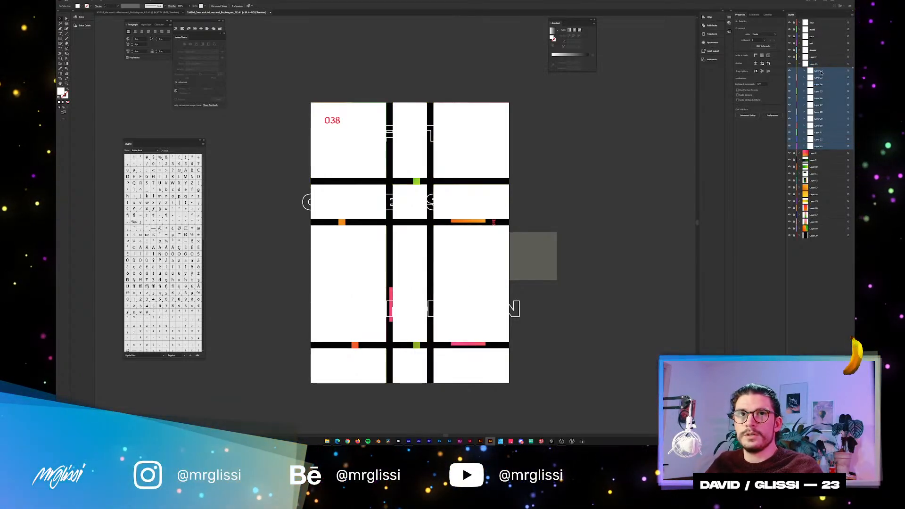
Move the released rectangle sublayers out of their parent layer to the top level and delete the emptied layer.
left_click_drag(821, 73, 820, 60)
left_click(820, 70)
left_click(817, 147)
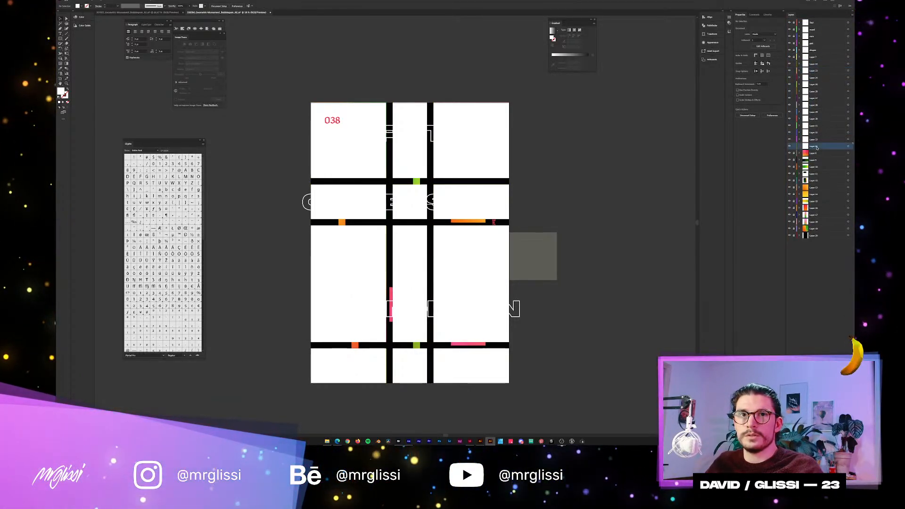
key("Delete")
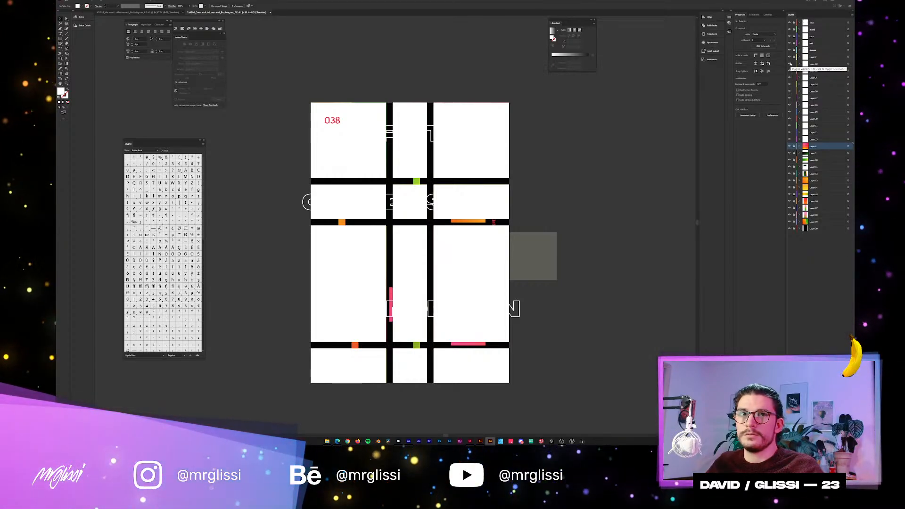
Move all the white rectangle layers below the gradient artwork, directly above the black background layer.
left_click(818, 64, "shift")
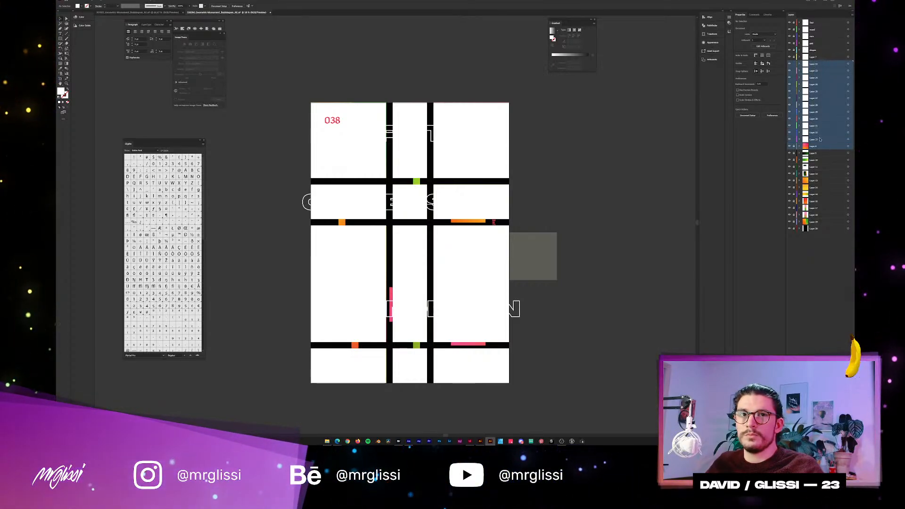
left_click(815, 140)
left_click(813, 67, "shift")
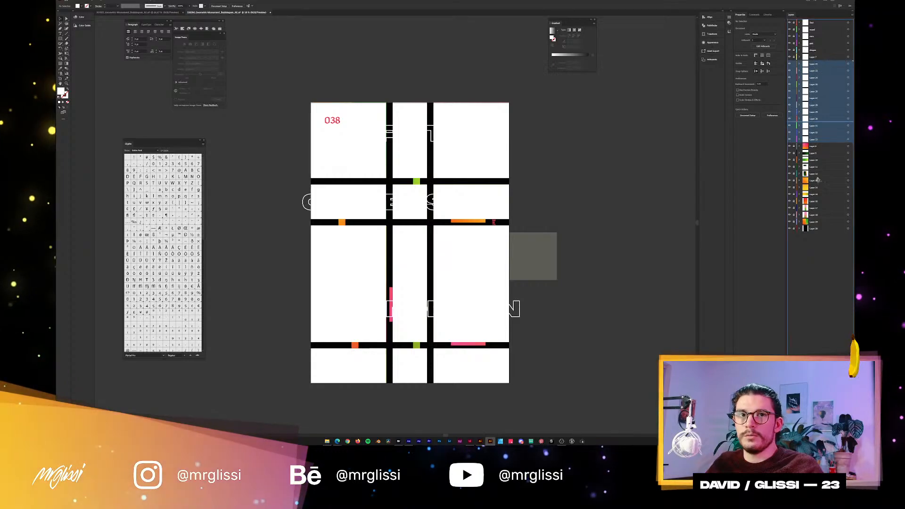
left_click_drag(823, 225, 822, 221)
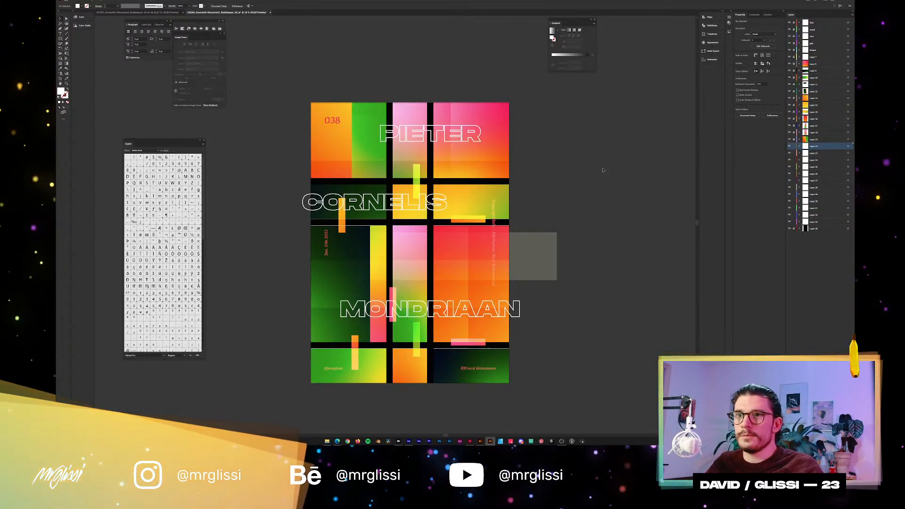
Move the layer of the large third-row right panel's white rectangle above that panel's gradient layer.
left_click(461, 242)
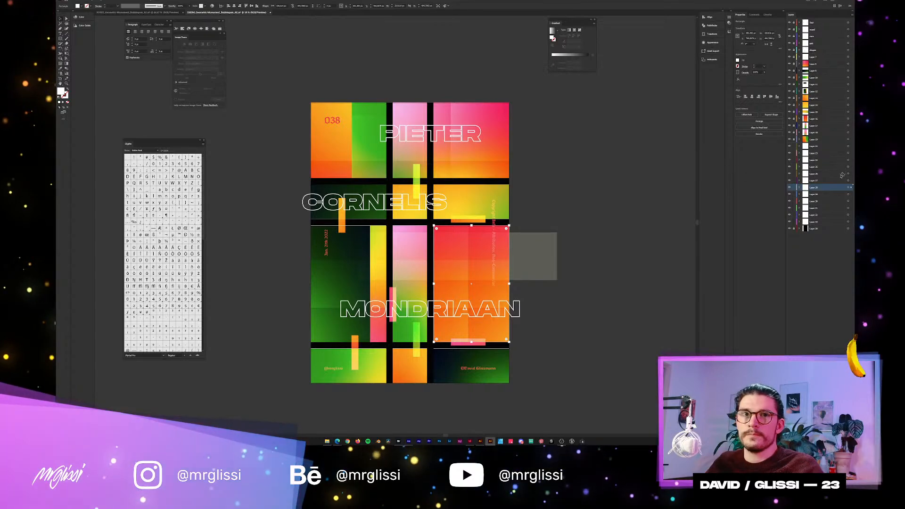
left_click_drag(818, 188, 813, 167)
left_click(811, 119)
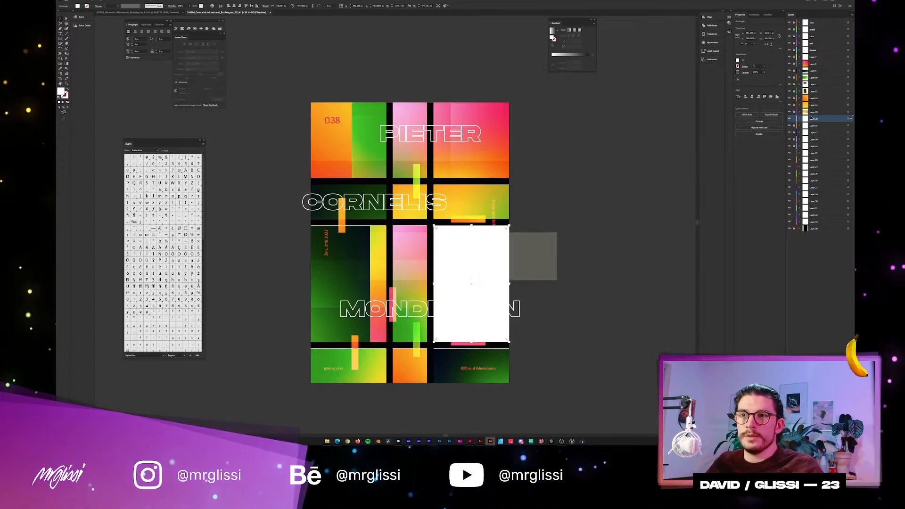
Adjust the upper edge of the three third-row white rectangles to line up with the gradient panels, and deselect them.
scroll(433, 234, "up", 5)
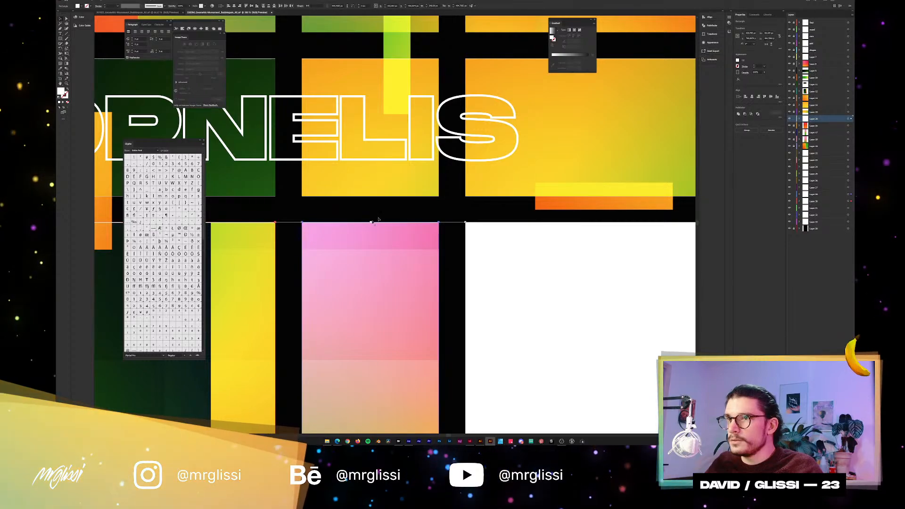
scroll(352, 236, "up", 3)
mouse_move(351, 237)
left_mouse_down()
mouse_move(354, 222)
mouse_move(356, 238)
left_mouse_up()
scroll(539, 209, "down", 4)
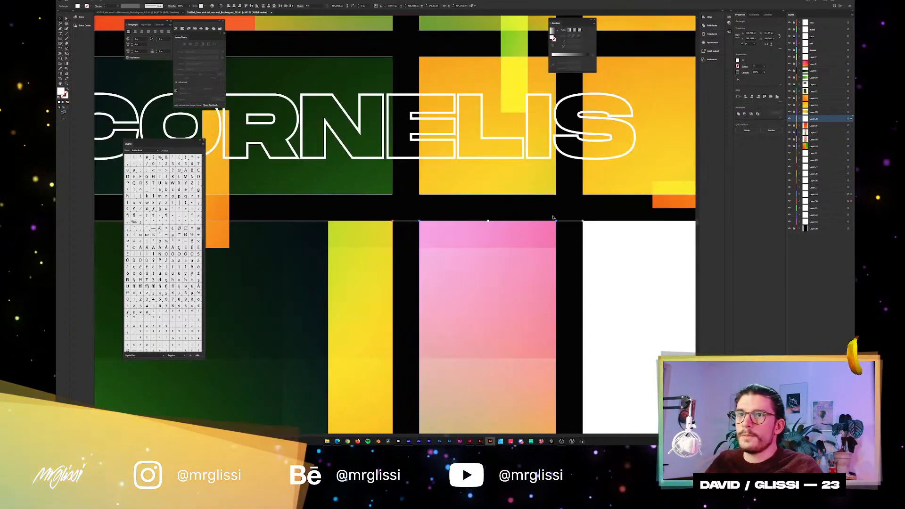
scroll(539, 209, "down", 2)
scroll(410, 150, "up", 3)
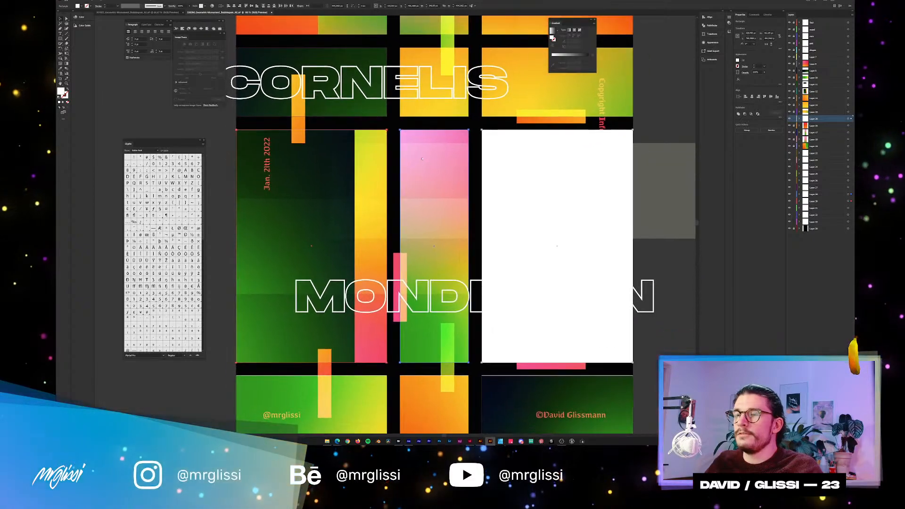
left_click(357, 125)
Inspect the thin white line above the third-row panels, reselect the three rectangles and refine their upper edge.
scroll(351, 125, "up", 3)
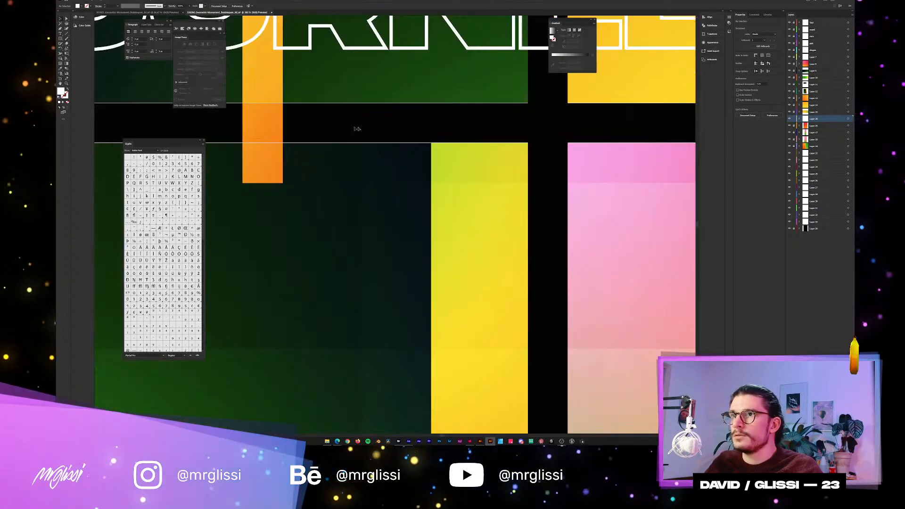
scroll(409, 128, "down", 3)
scroll(290, 158, "up", 2)
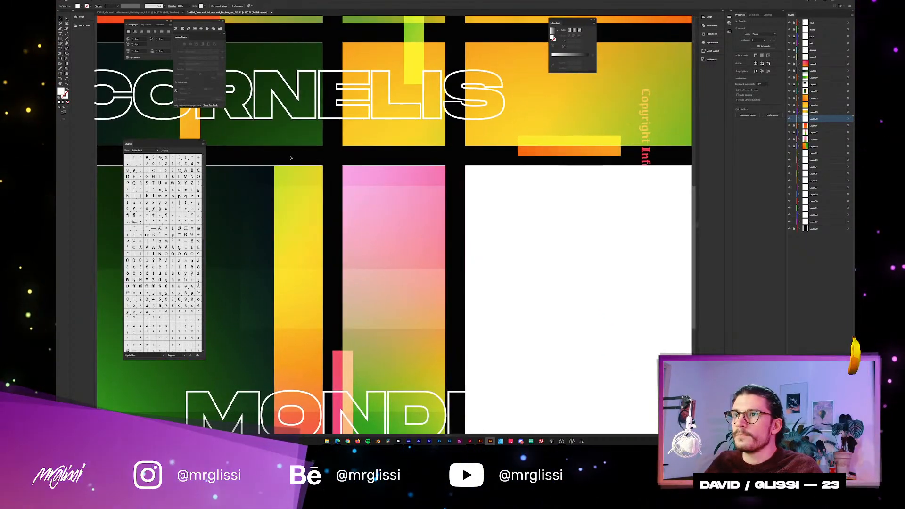
scroll(290, 157, "down", 1)
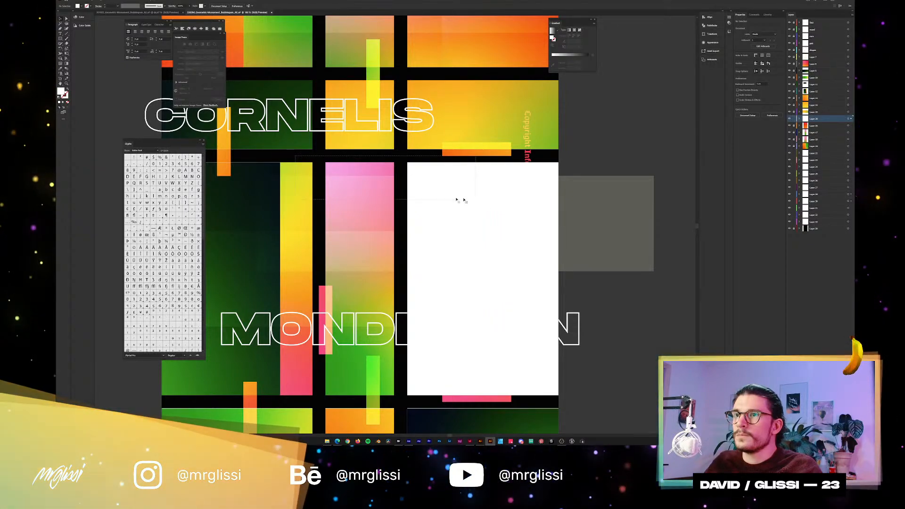
left_click_drag(465, 200, 456, 199)
scroll(334, 181, "up", 4)
left_click_drag(432, 107, 535, 175)
scroll(283, 267, "down", 3)
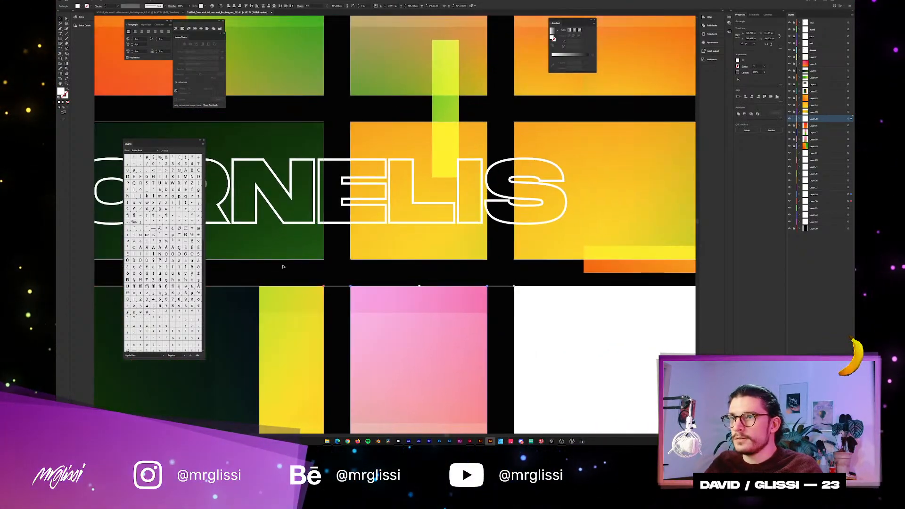
Fit the lower and upper edges of the three second-row white rectangles to the CORNELIS panels, and deselect them.
left_click(381, 239)
scroll(381, 239, "up", 2)
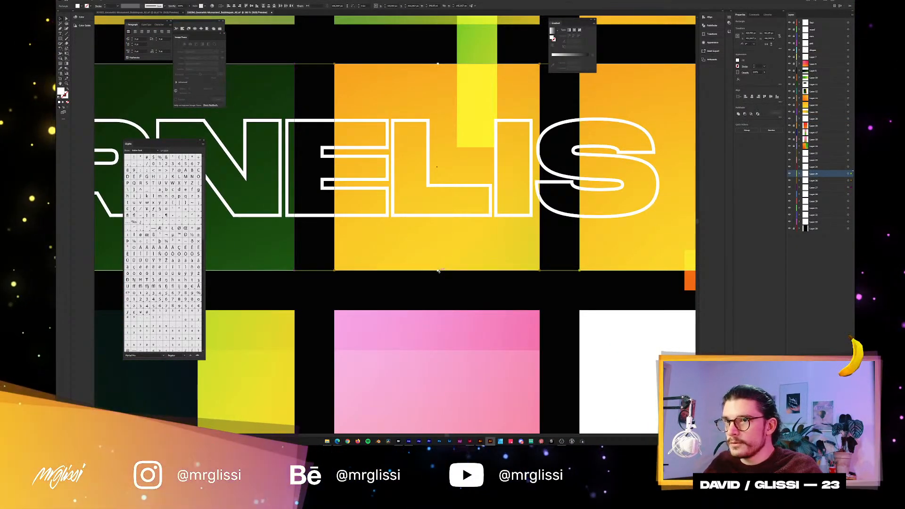
left_click_drag(438, 270, 437, 271)
left_click_drag(311, 86, 342, 213)
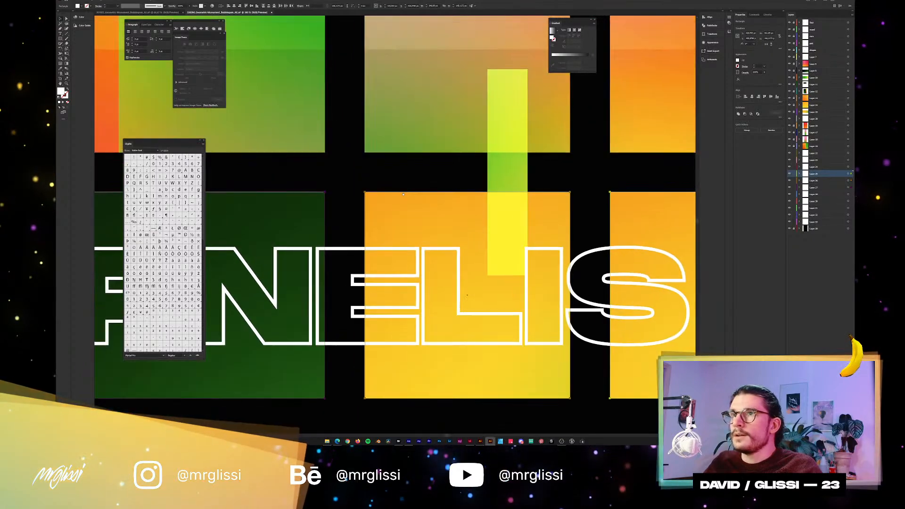
scroll(469, 191, "up", 1)
left_click_drag(468, 191, 468, 193)
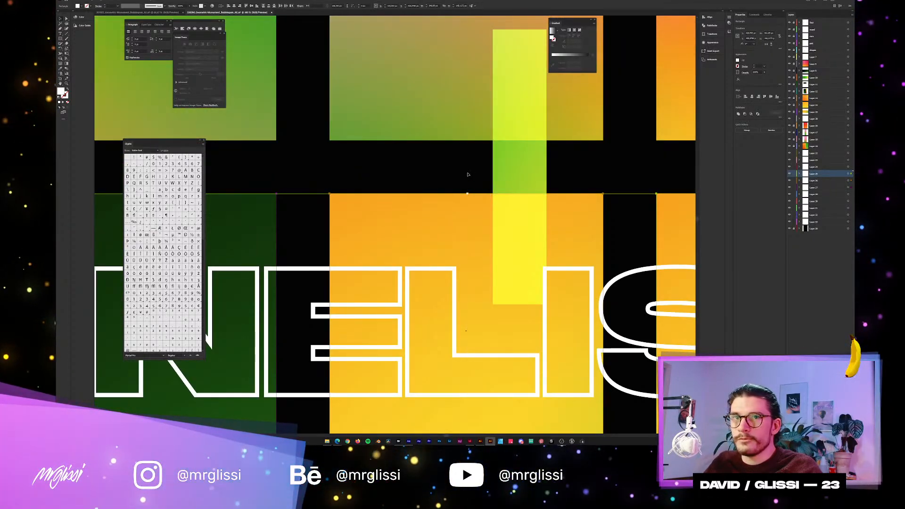
left_click(468, 175)
Lower the upper edge of the three bottom-row white rectangles to match their gradient panels, and deselect them.
scroll(467, 174, "down", 5)
left_click_drag(553, 410, 520, 269)
scroll(521, 294, "up", 1)
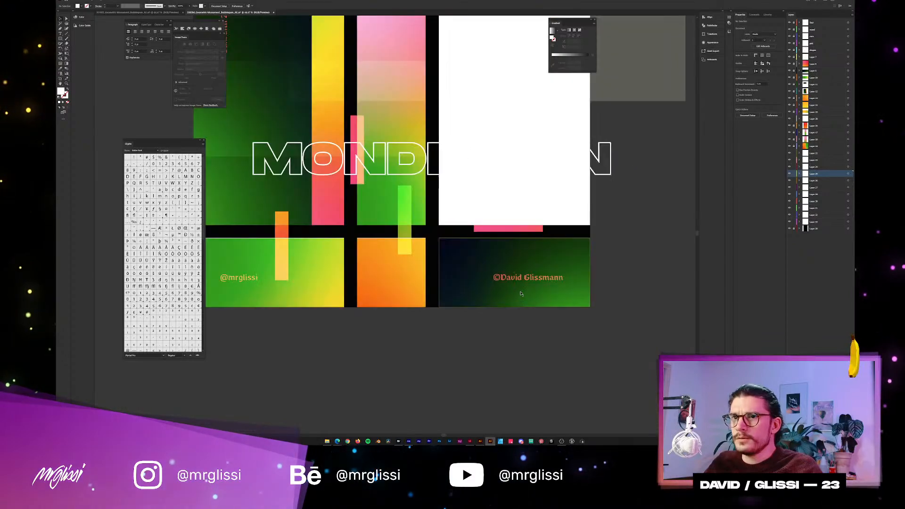
scroll(310, 238, "up", 2)
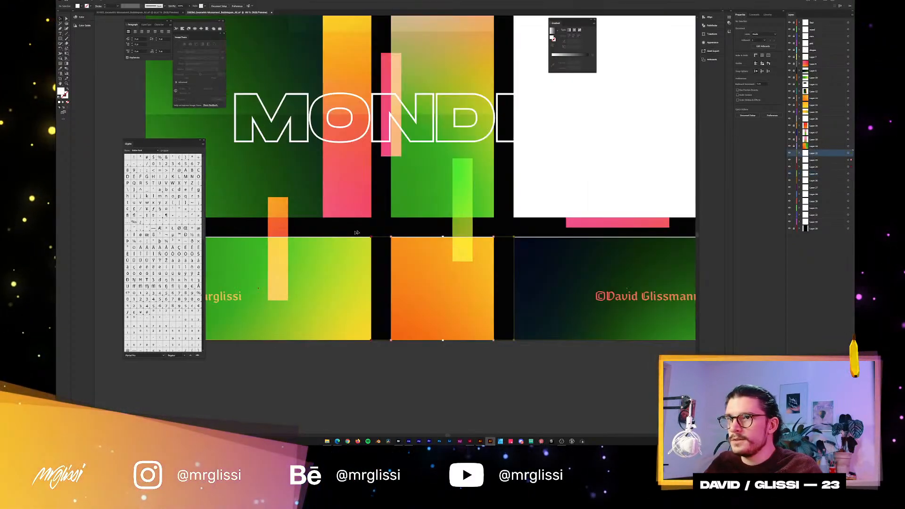
left_click(492, 242)
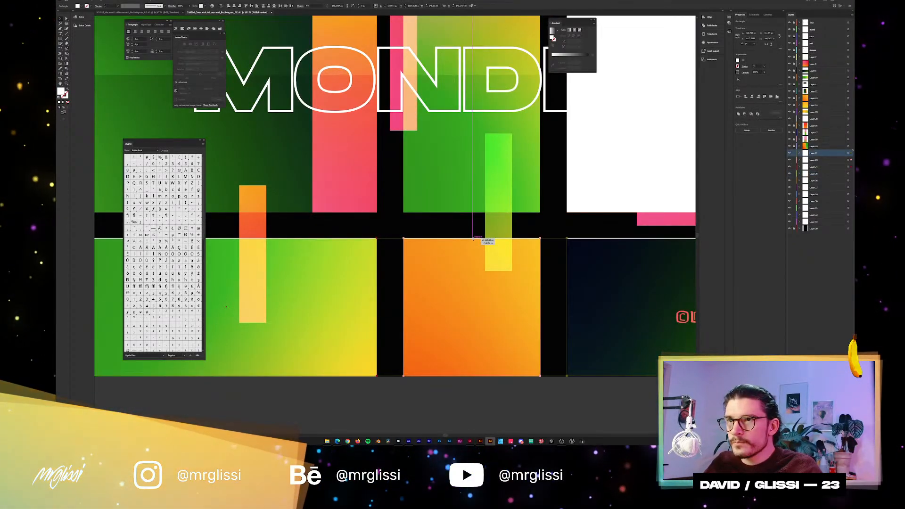
scroll(473, 238, "down", 2)
scroll(479, 251, "right", 1)
left_click(470, 240)
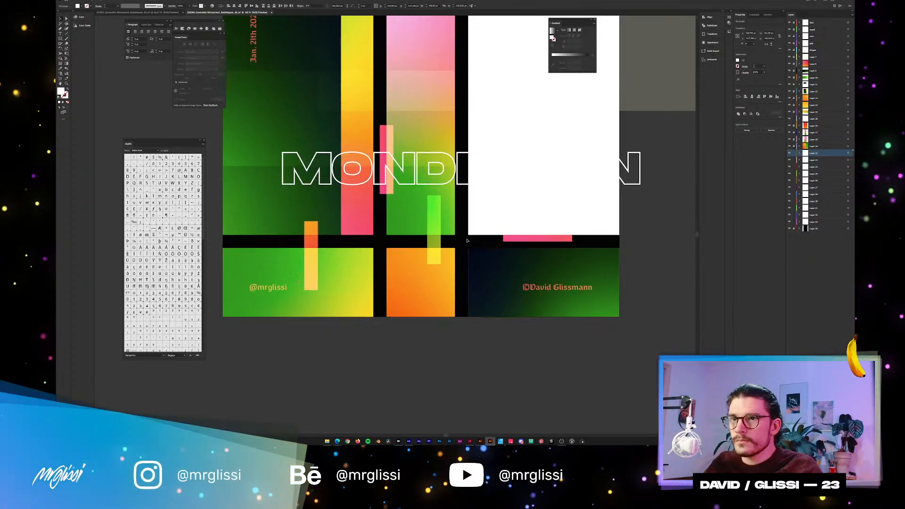
Move the layer of the middle white rectangle in the third row directly above its gradient panel's layer.
scroll(472, 245, "up", 5)
scroll(473, 252, "down", 3)
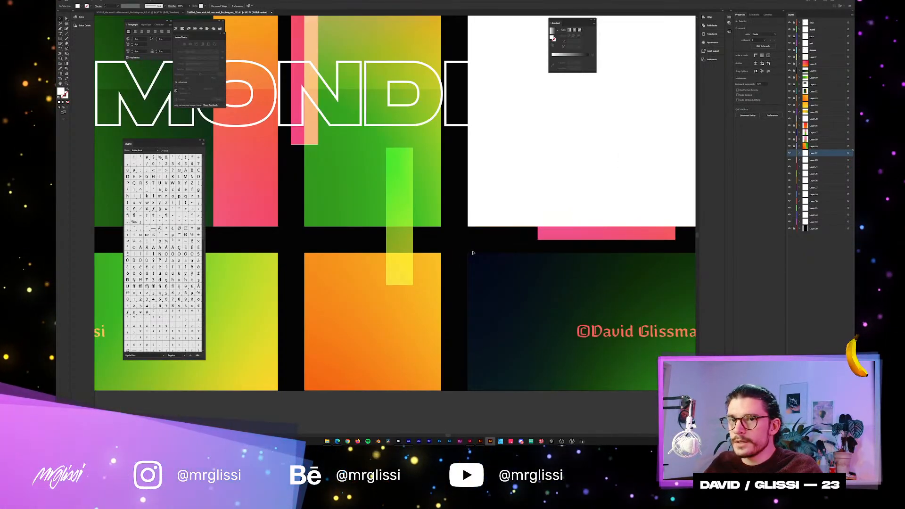
scroll(473, 253, "down", 1)
scroll(471, 246, "down", 5)
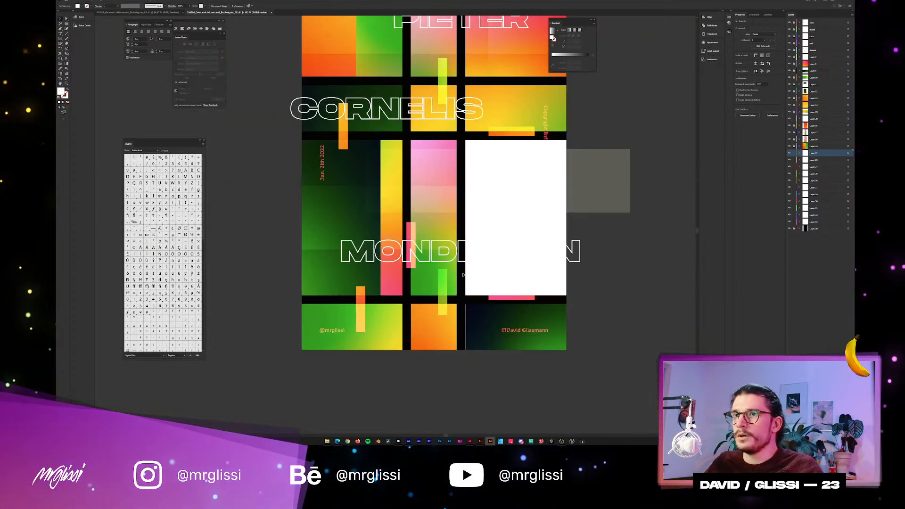
left_click(441, 243)
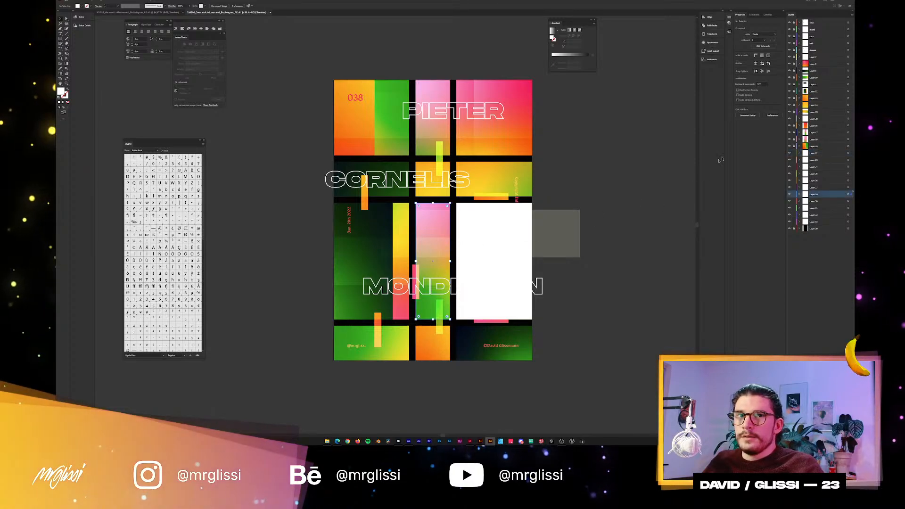
left_click_drag(812, 194, 814, 130)
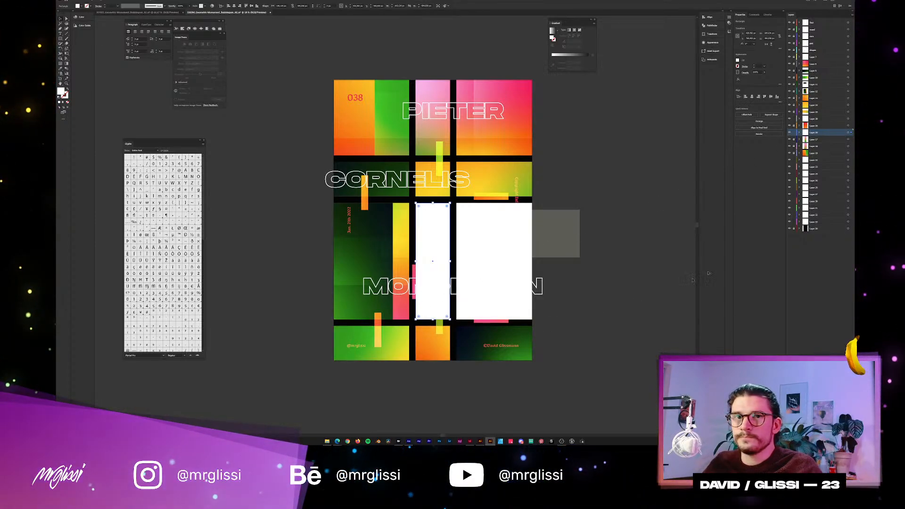
Move the layers of the right and left white rectangles in the bottom row directly above their gradient panels' layers.
left_click(494, 334)
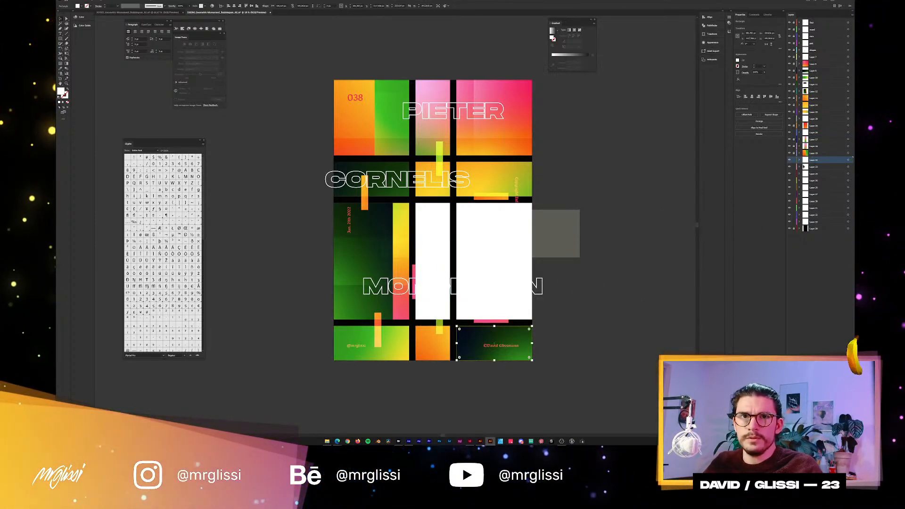
left_click_drag(813, 163, 799, 70)
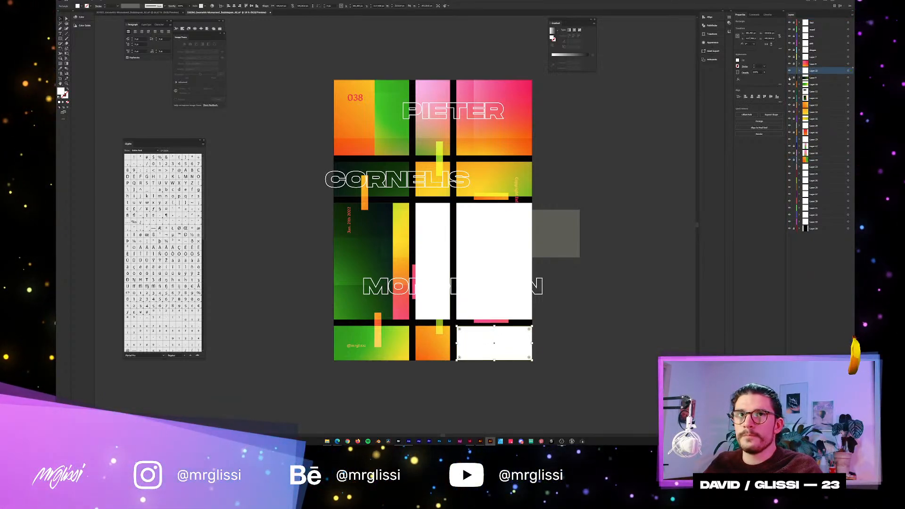
left_click(818, 85)
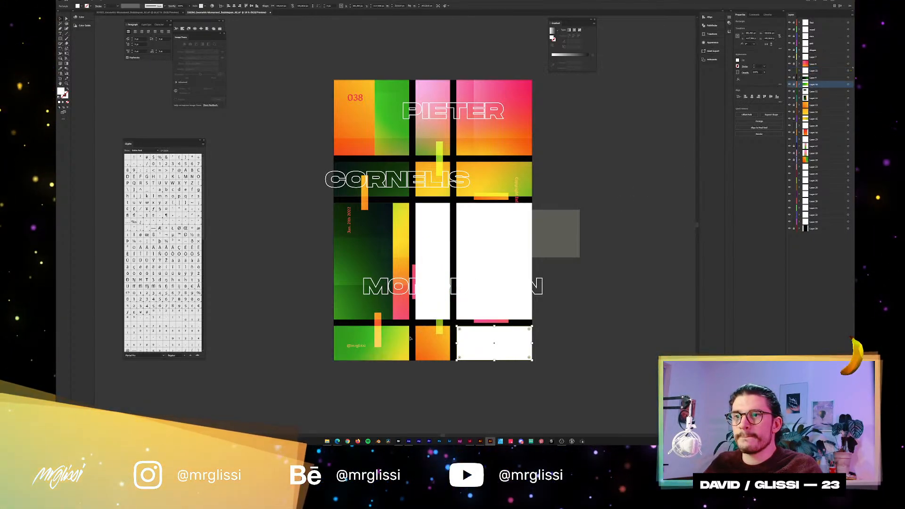
left_click(813, 174)
left_click_drag(809, 173, 813, 81)
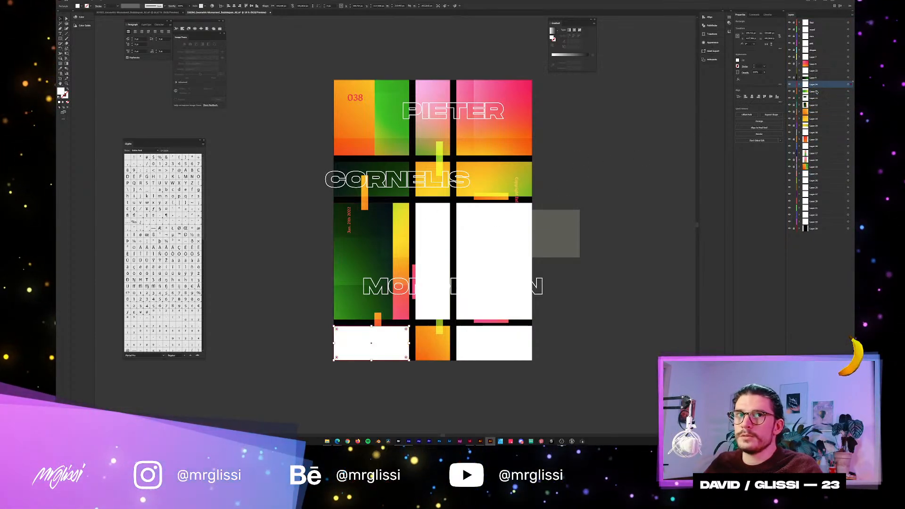
Identify the third-row left gradient's layer by toggling its visibility, and move the matching white rectangle's layer directly above it.
left_click(789, 106)
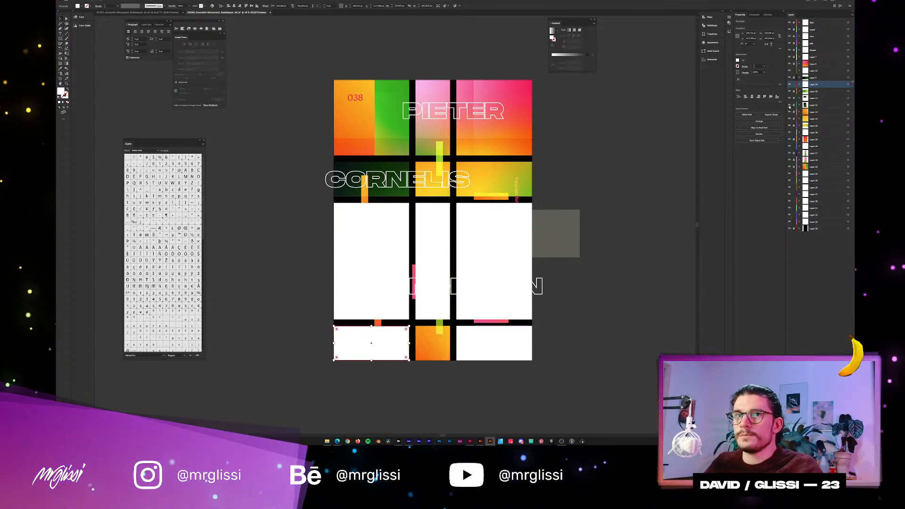
left_click(789, 106)
left_click(813, 105)
left_click(390, 231)
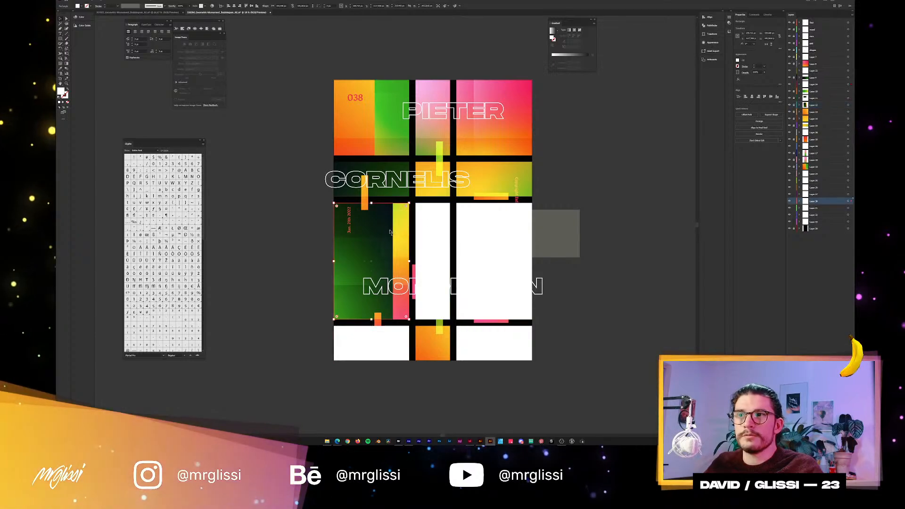
left_click_drag(813, 201, 821, 103)
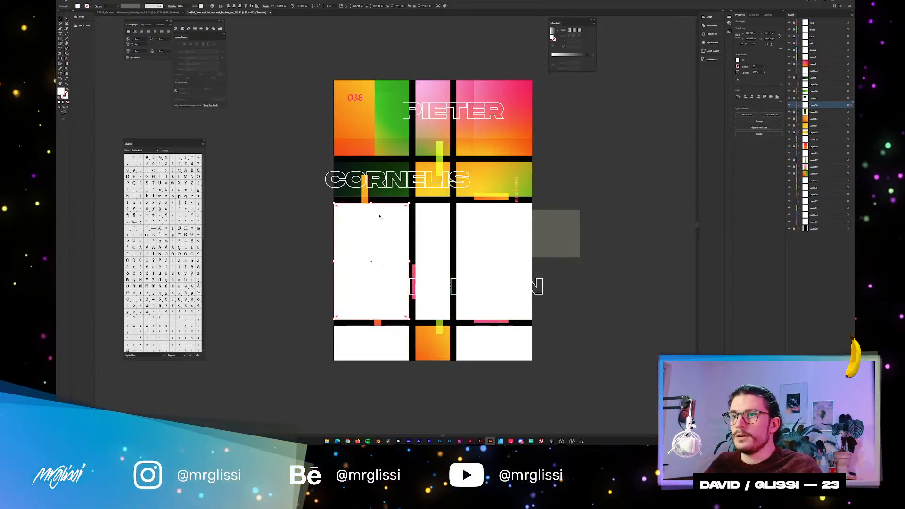
Move the second-row left white rectangle's layer directly above the dark green CORNELIS panel's layer, checking the placement by toggling visibility.
left_click(804, 200)
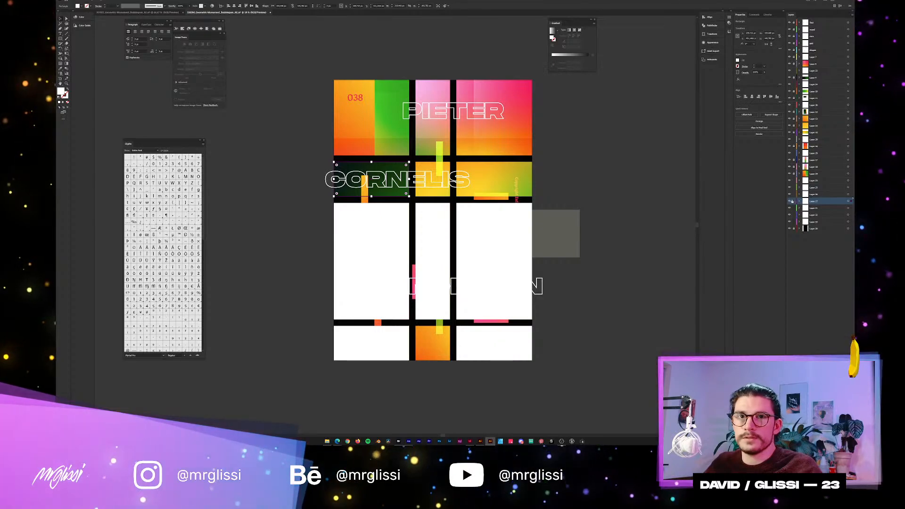
left_click_drag(814, 202, 819, 77)
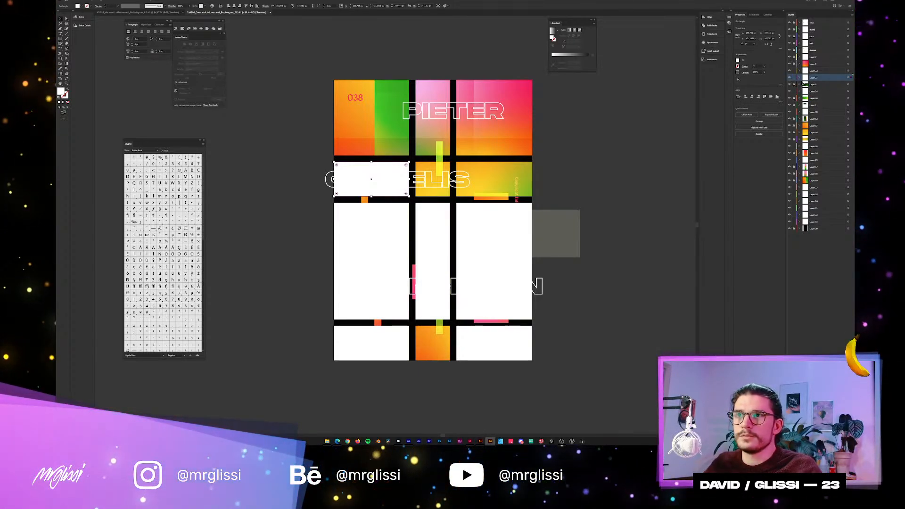
left_click(813, 106)
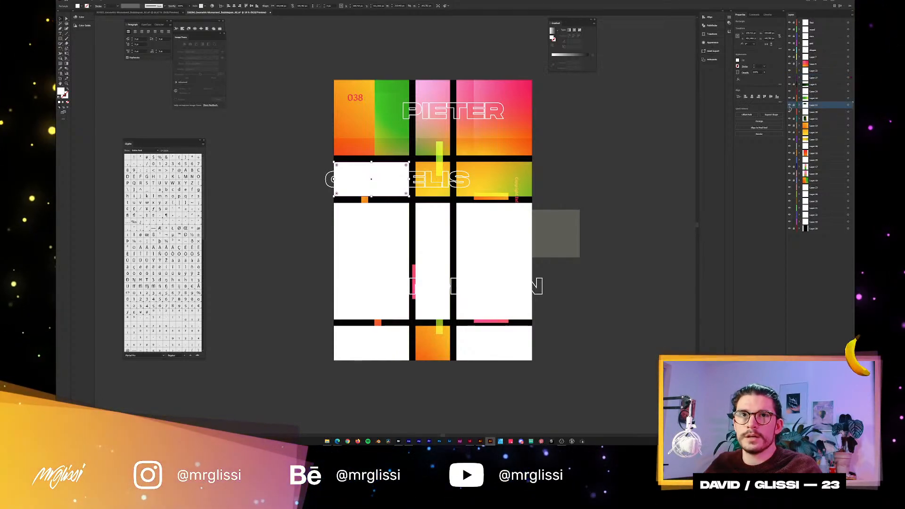
left_click(794, 78)
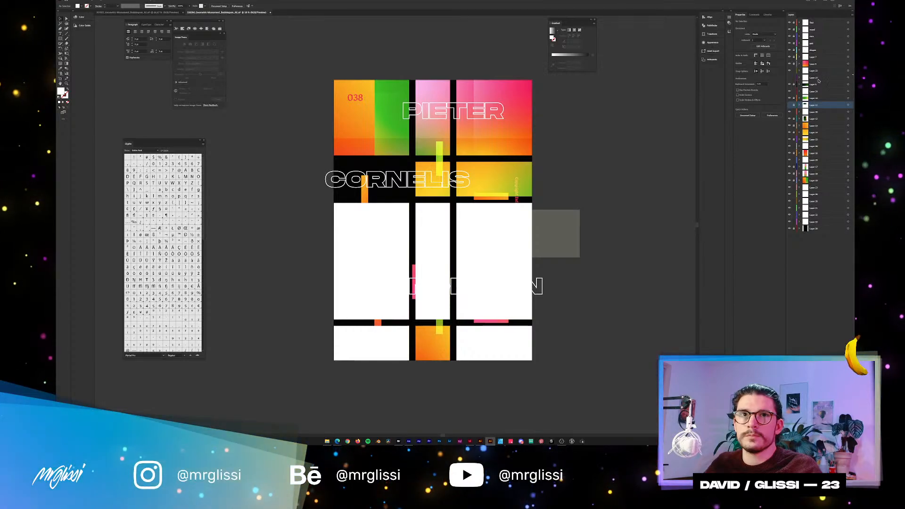
left_click_drag(818, 79, 817, 102)
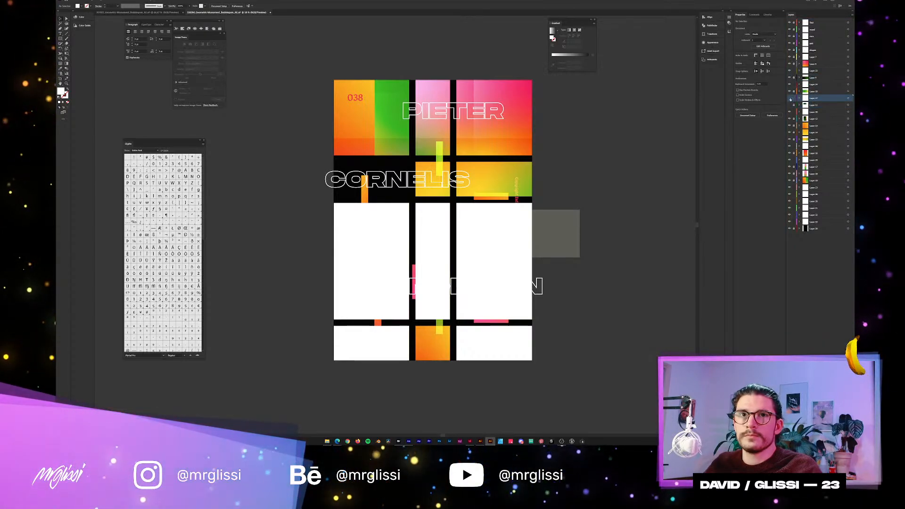
left_click(790, 99)
left_click(790, 99)
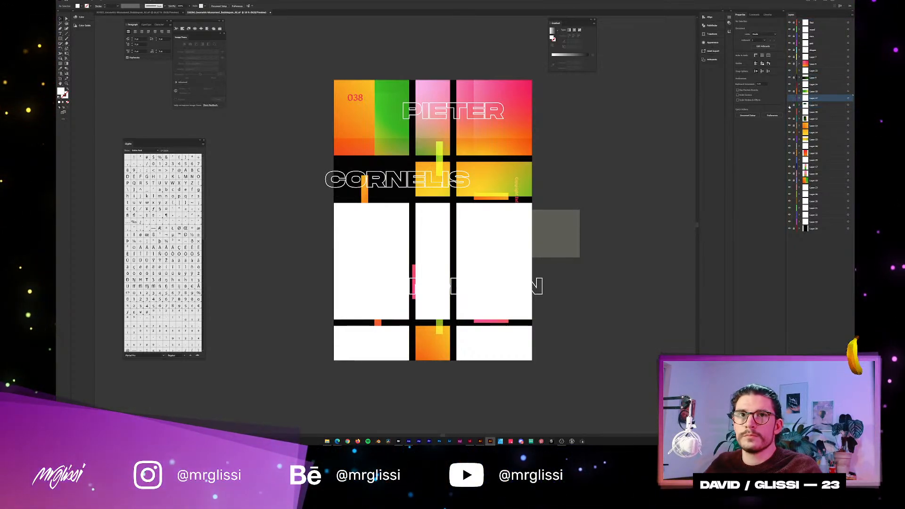
left_click(790, 98)
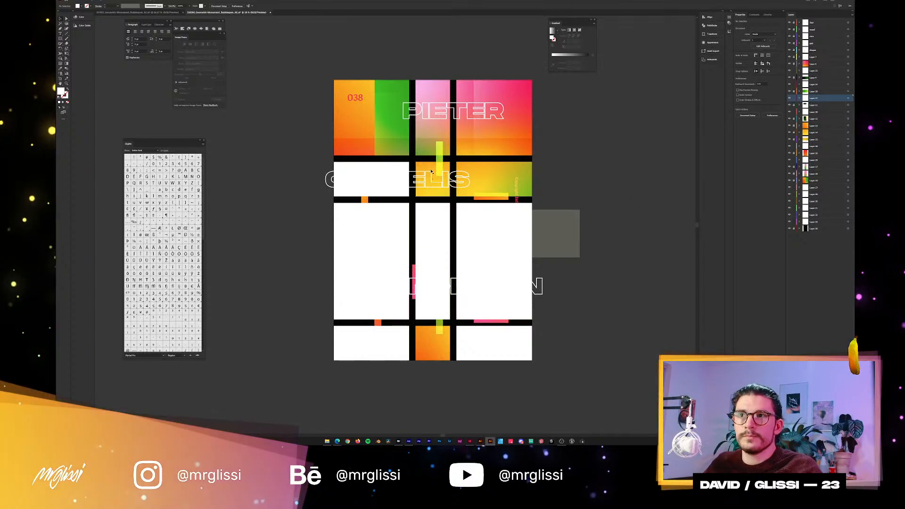
Move the layers of the middle white rectangles in the second and bottom rows above their orange gradient panels' layers.
left_click(821, 201)
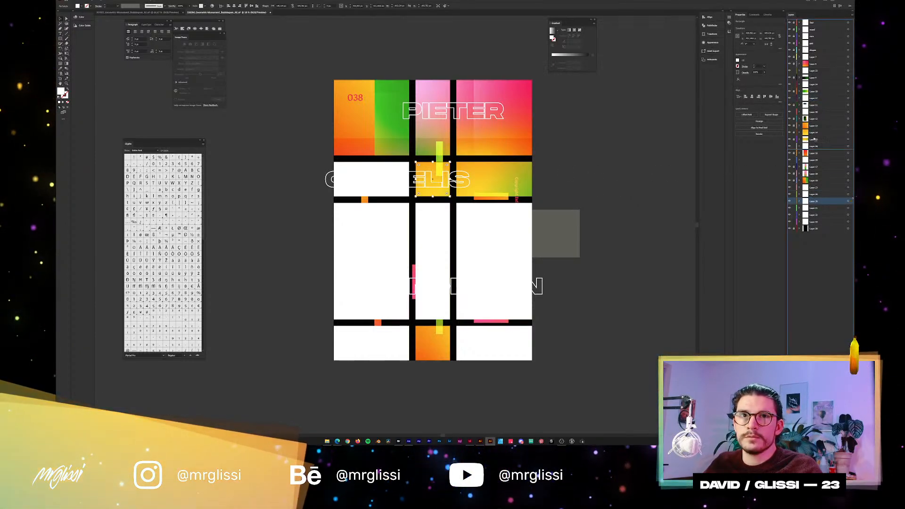
left_click(814, 132)
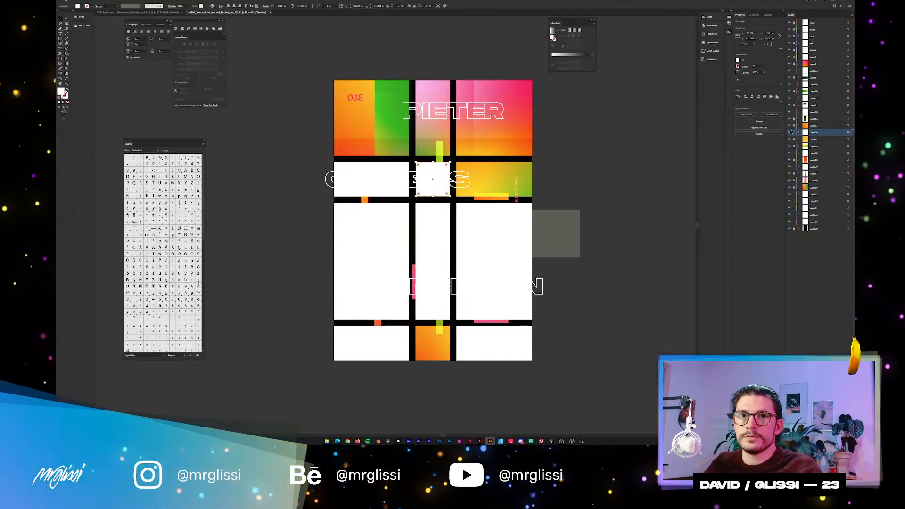
left_click(436, 345)
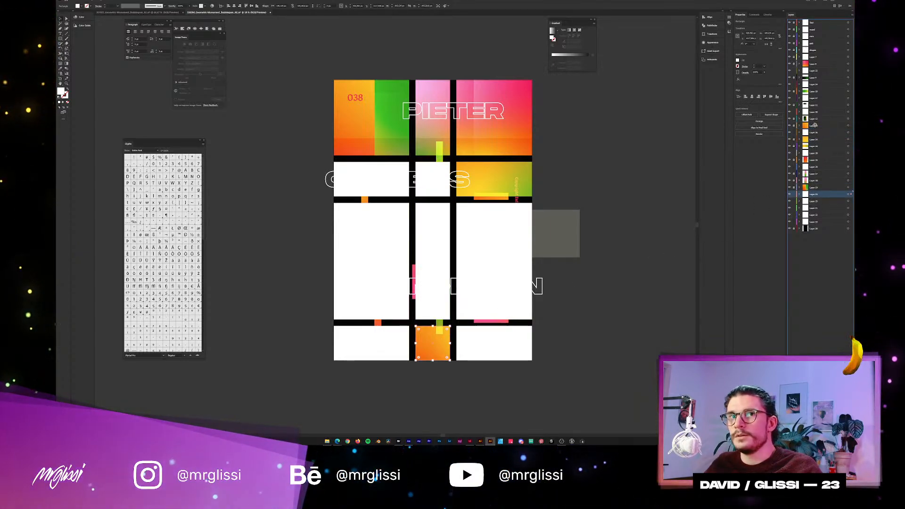
left_click_drag(816, 123, 816, 124)
Move the layers of the right-hand white rectangles in the second and top rows above their gradient panels' layers.
left_click(512, 190)
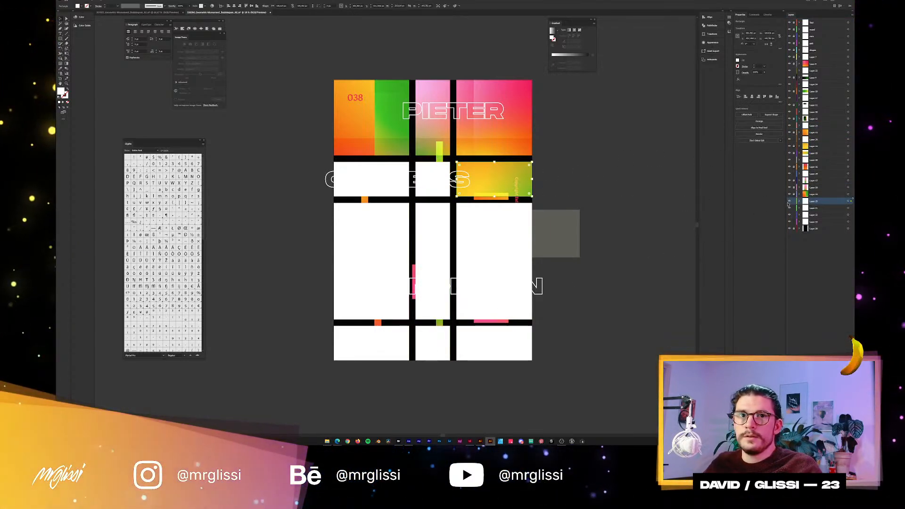
left_click_drag(814, 201, 815, 151)
left_click(828, 209)
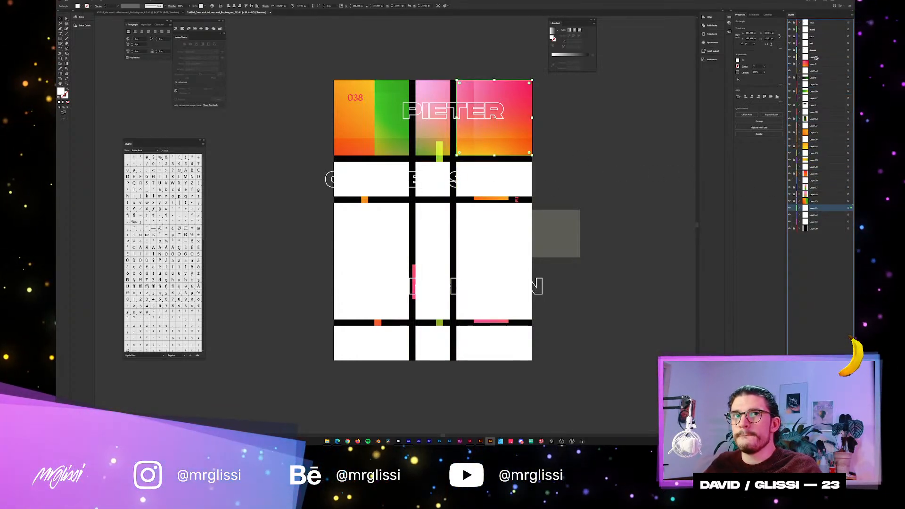
left_click_drag(796, 70, 803, 60)
Move the layers of the middle and left white rectangles in the top row above their gradient panels' layers, and deselect everything.
left_click(436, 124)
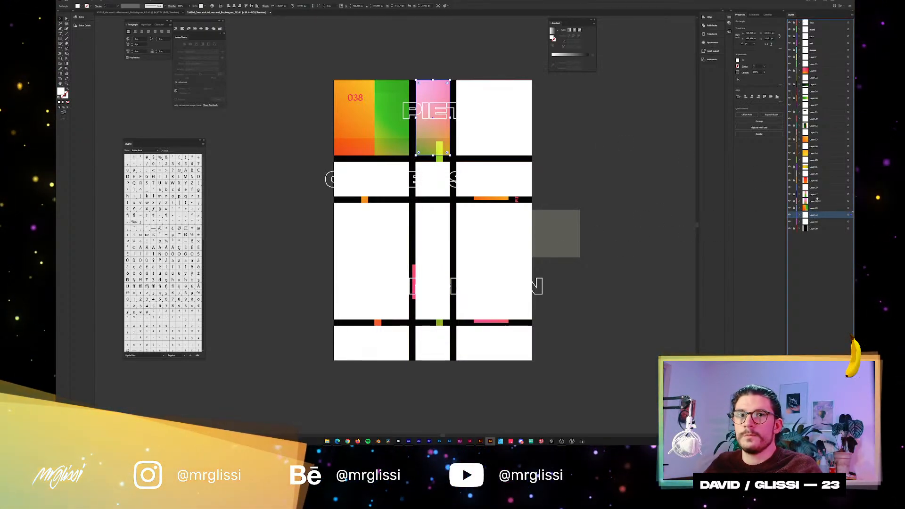
left_click_drag(817, 200, 791, 200)
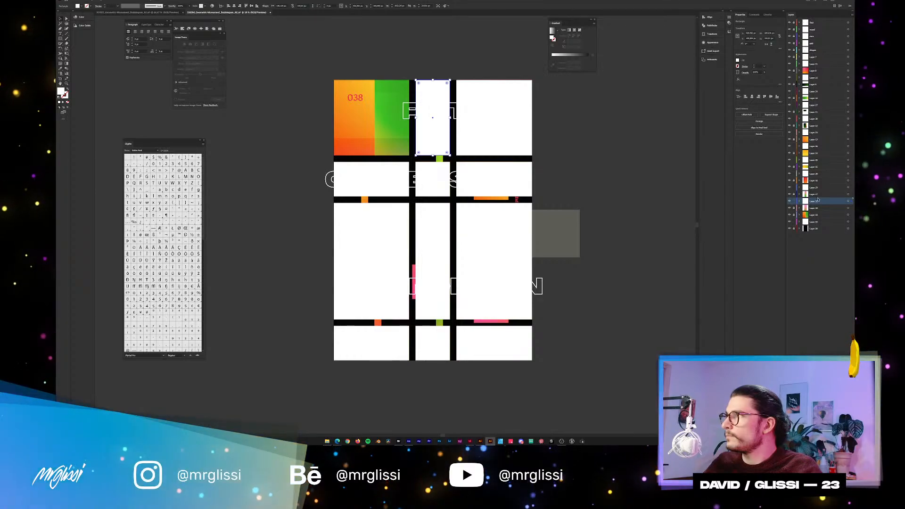
left_click(818, 223)
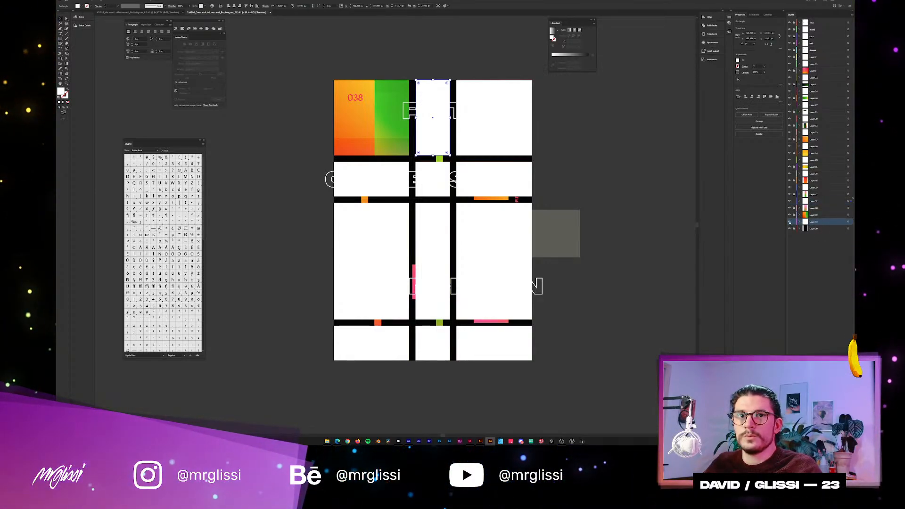
left_click(392, 133)
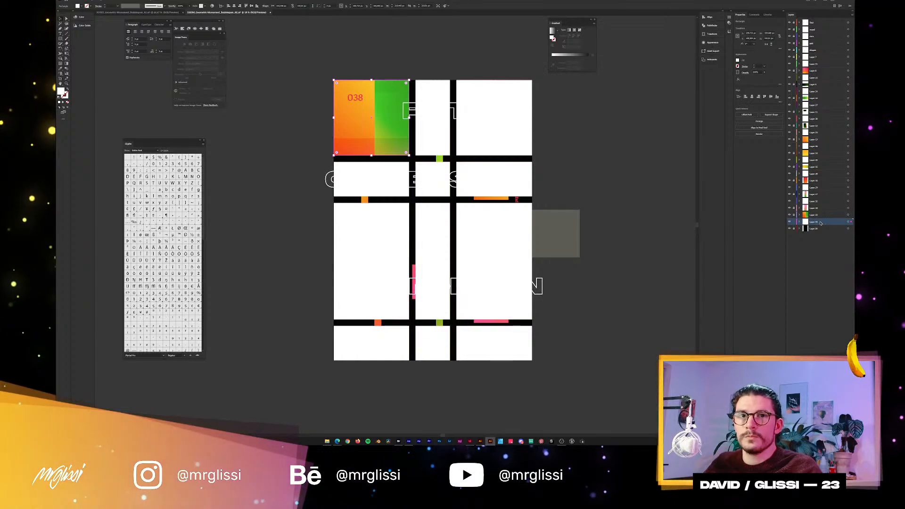
left_click_drag(819, 223, 818, 212)
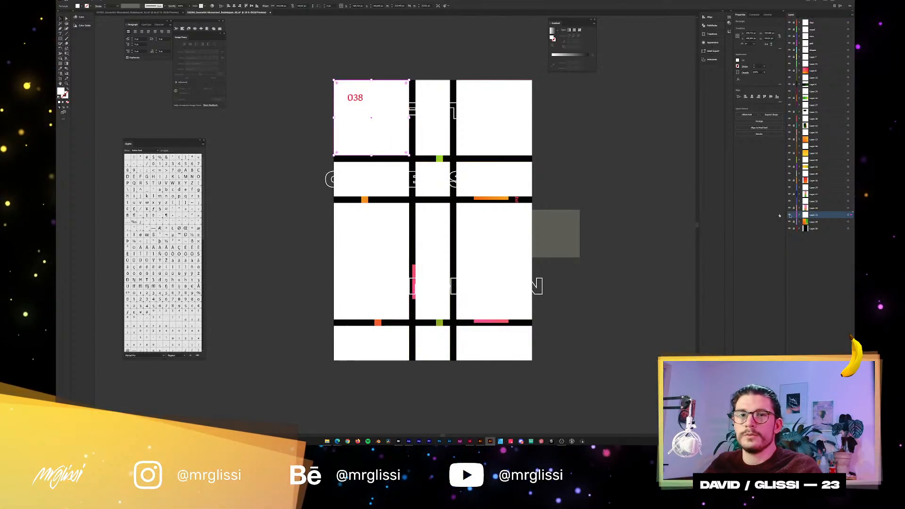
left_click(608, 202)
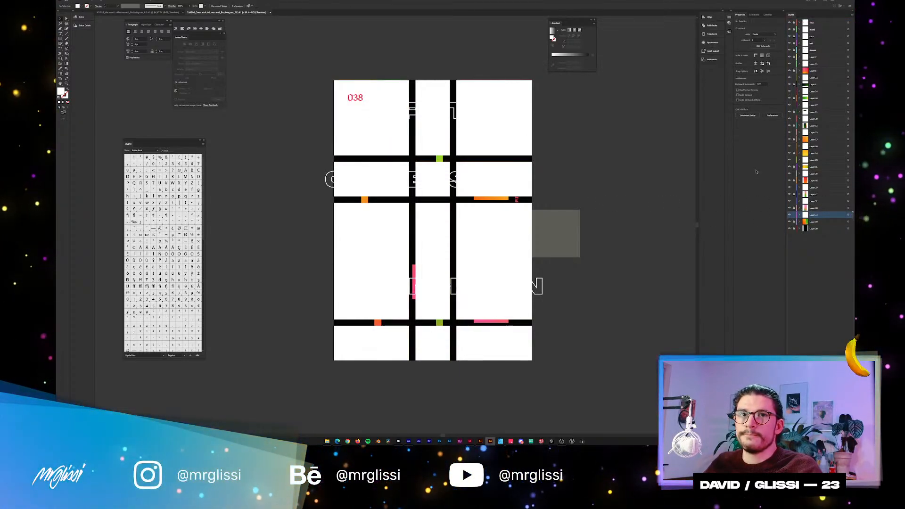
left_click_drag(604, 139, 625, 159)
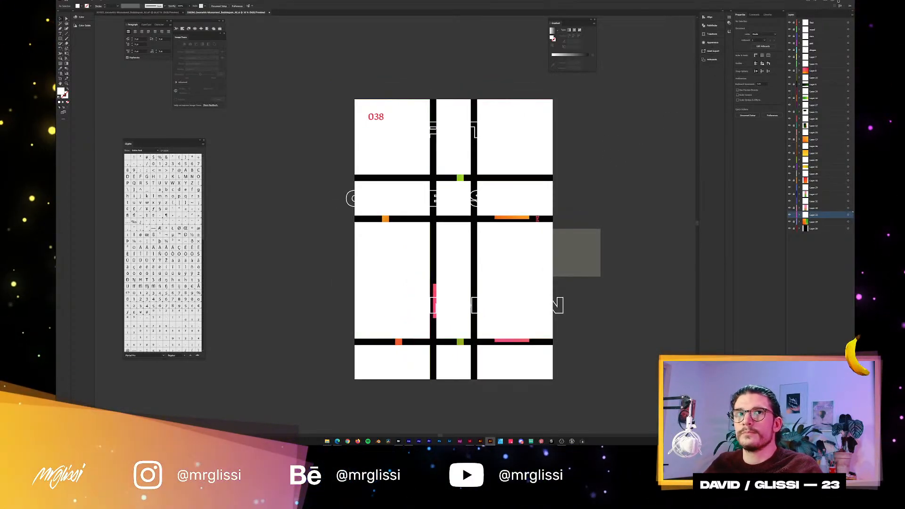
Switch from Illustrator to After Effects.
left_click(831, 1)
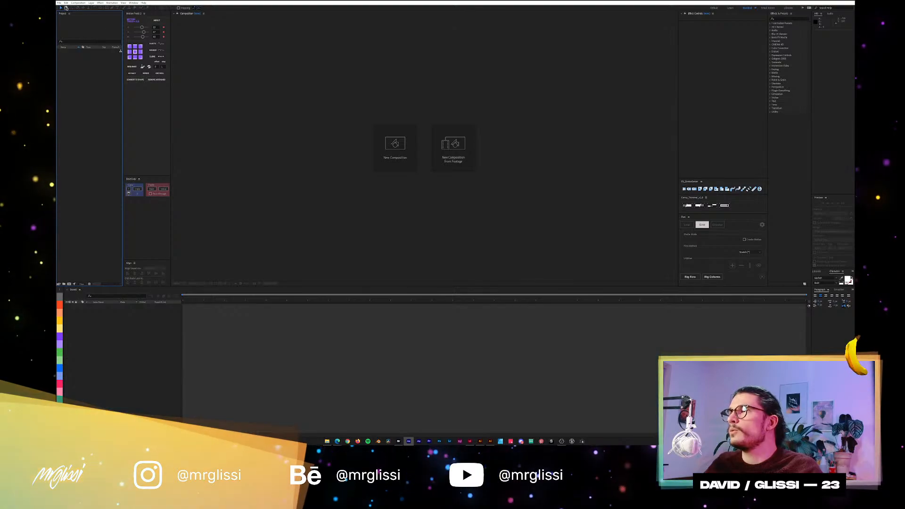
left_click(59, 2)
mouse_move(120, 21)
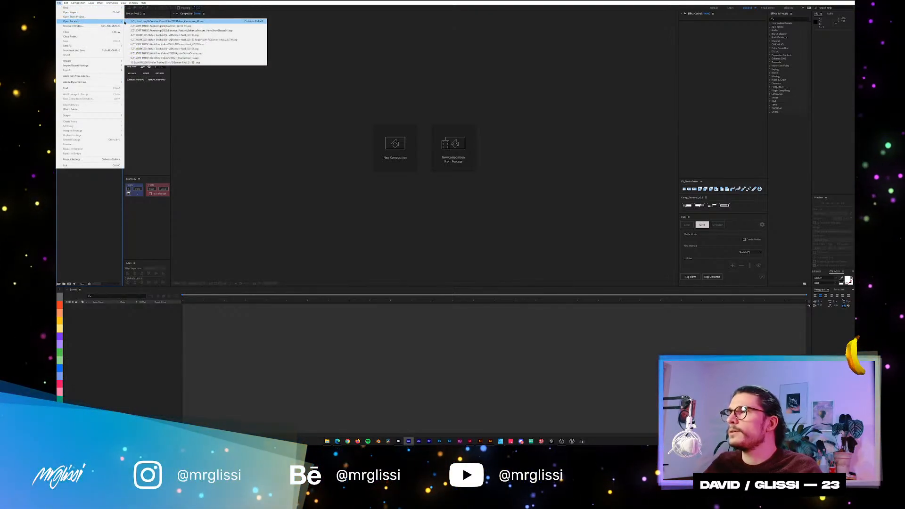
left_click(269, 157)
Try importing the poster's Illustrator file as a new composition with footage dimensions set to Layer Size.
left_click(451, 156)
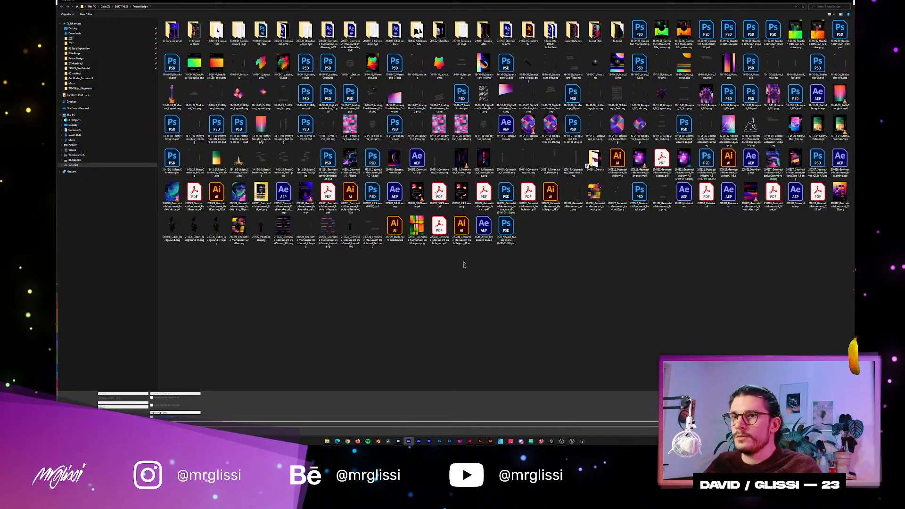
double_click(461, 229)
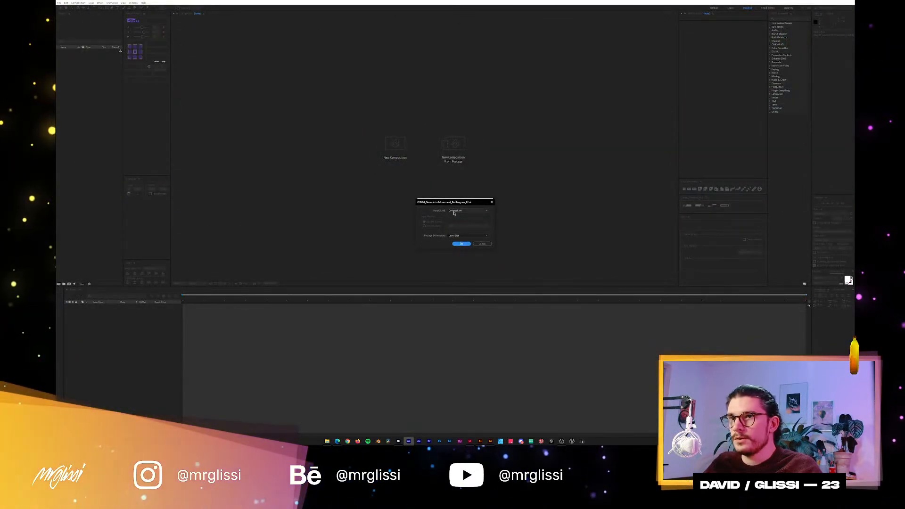
left_click(454, 211)
left_click(458, 219)
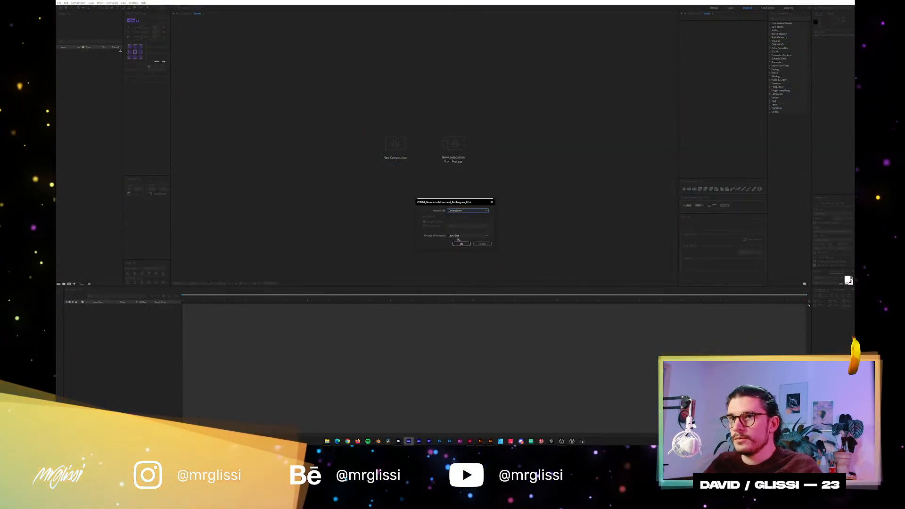
left_click(458, 236)
left_click(457, 241)
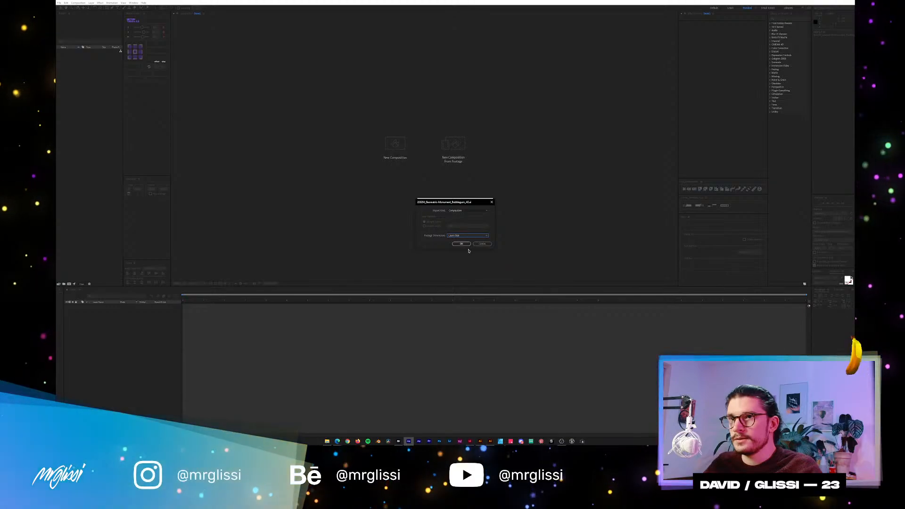
left_click(461, 244)
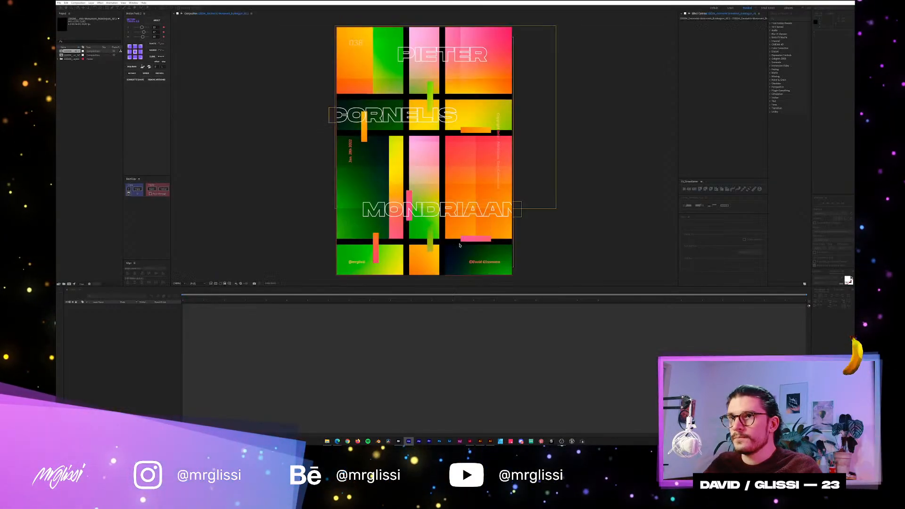
key("ctrl+z")
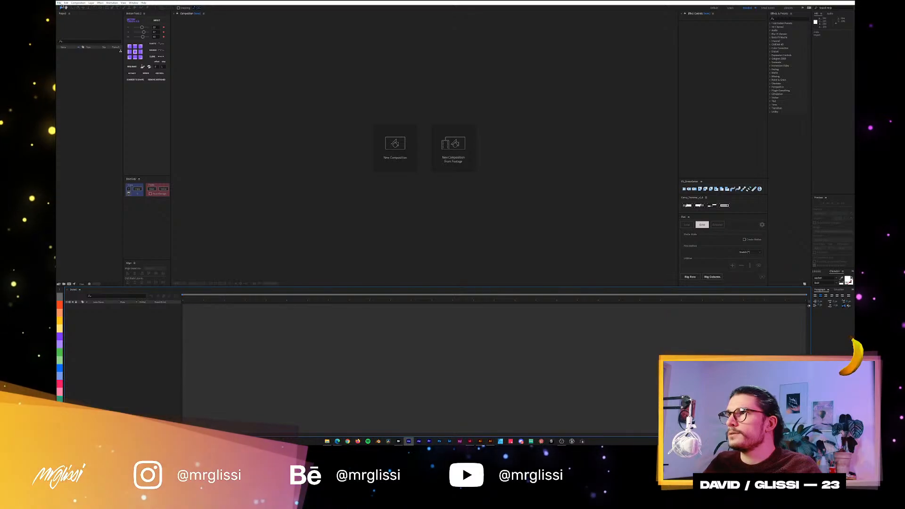
Import the poster's Illustrator file as a layered composition and open that composition in the timeline.
left_click(452, 146)
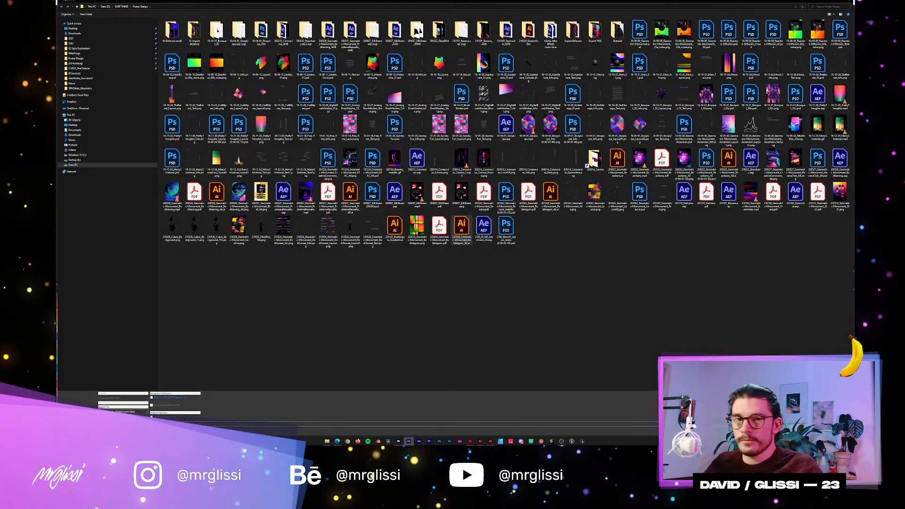
double_click(462, 231)
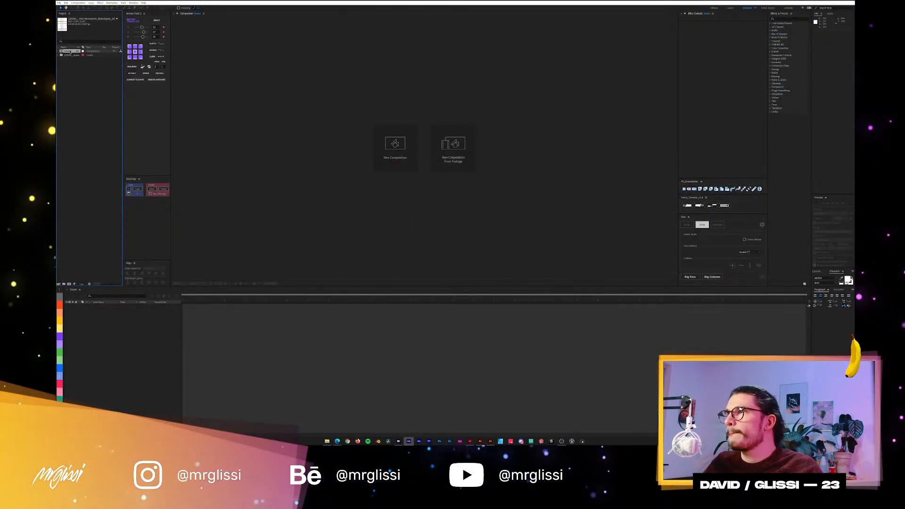
double_click(70, 51)
Give the six uppermost layers, including the text and small bars, the yellow label colour and hide them.
left_click(100, 308)
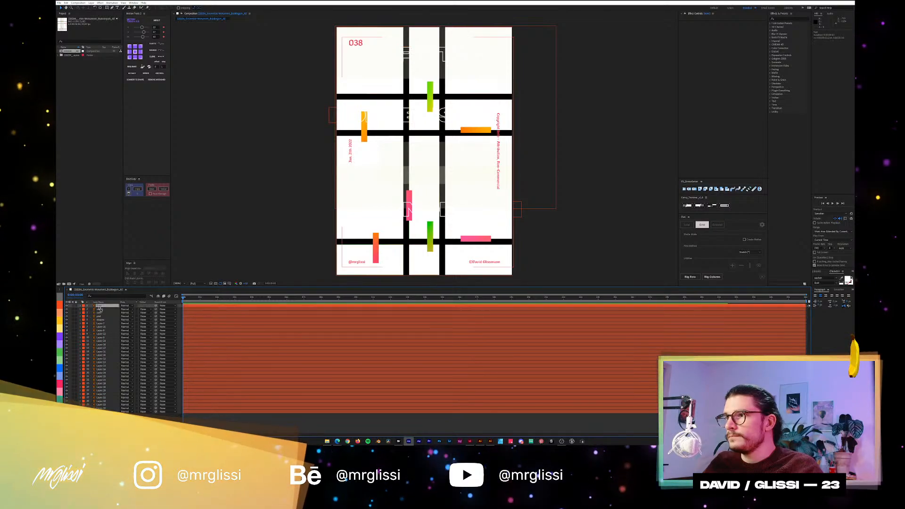
left_click(89, 321, "shift")
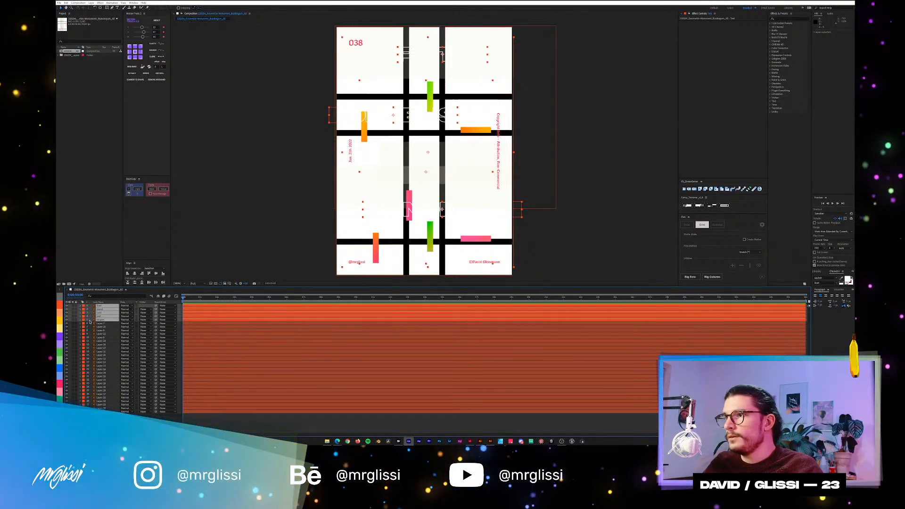
left_click(67, 325)
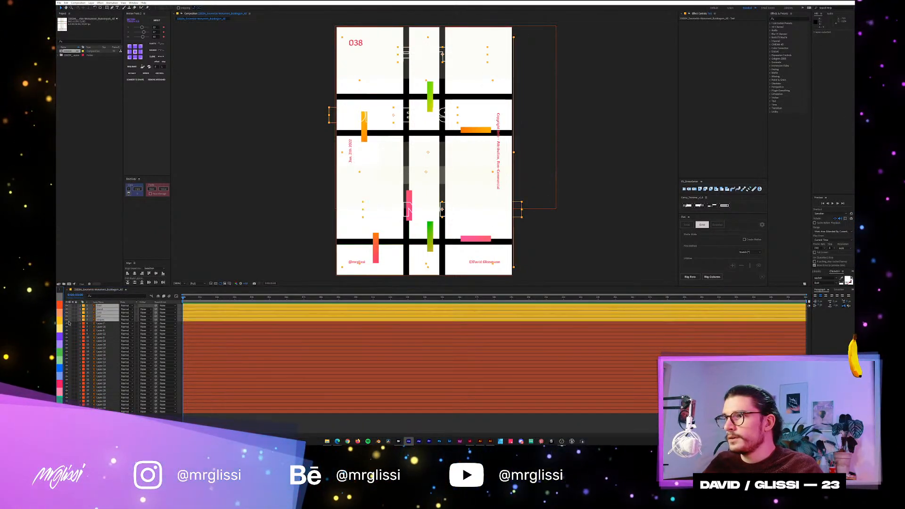
left_click_drag(67, 307, 66, 320)
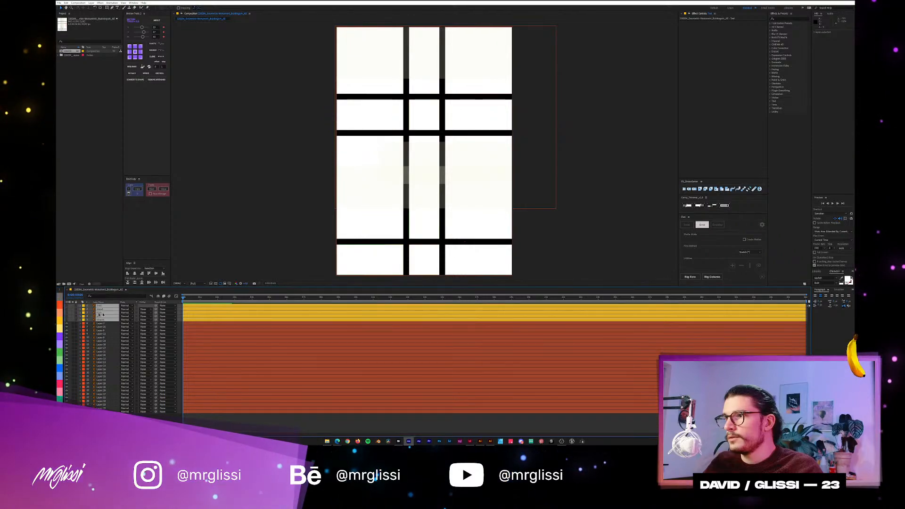
left_click(101, 324)
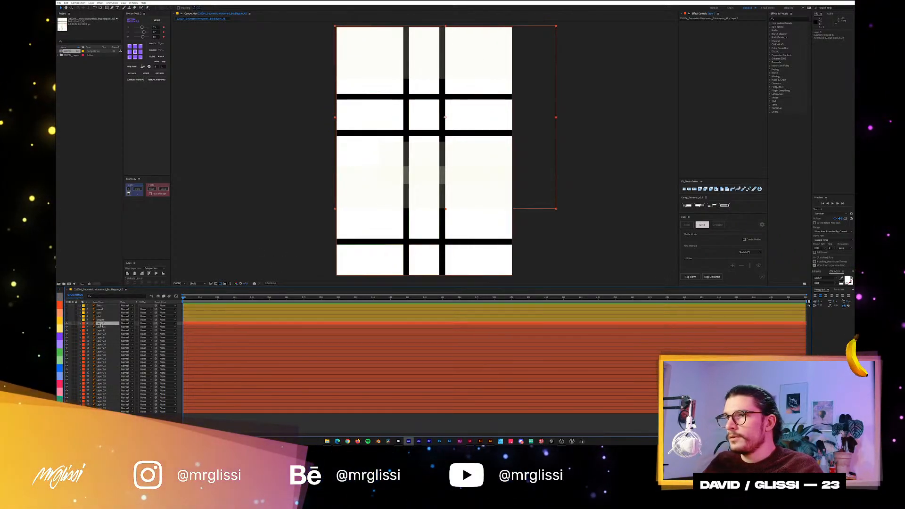
left_click(63, 325)
left_click(66, 324)
left_click(359, 70)
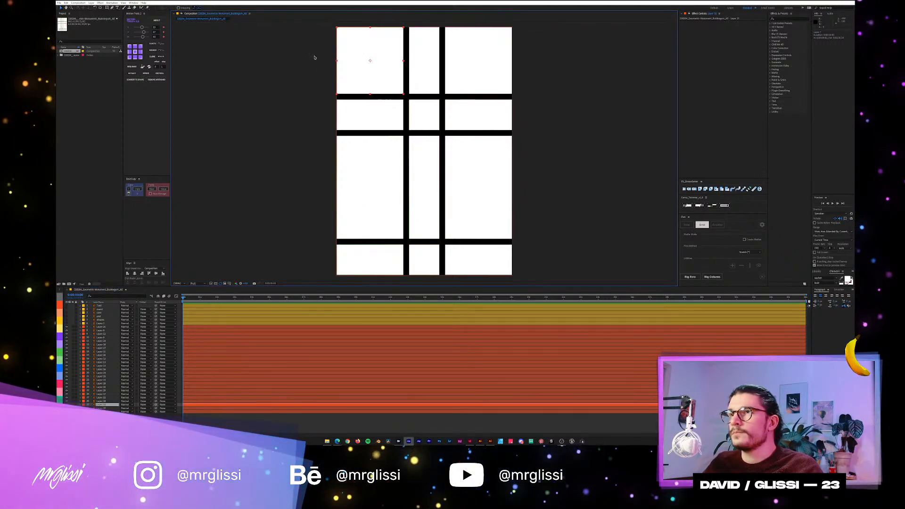
left_click_drag(312, 51, 367, 72)
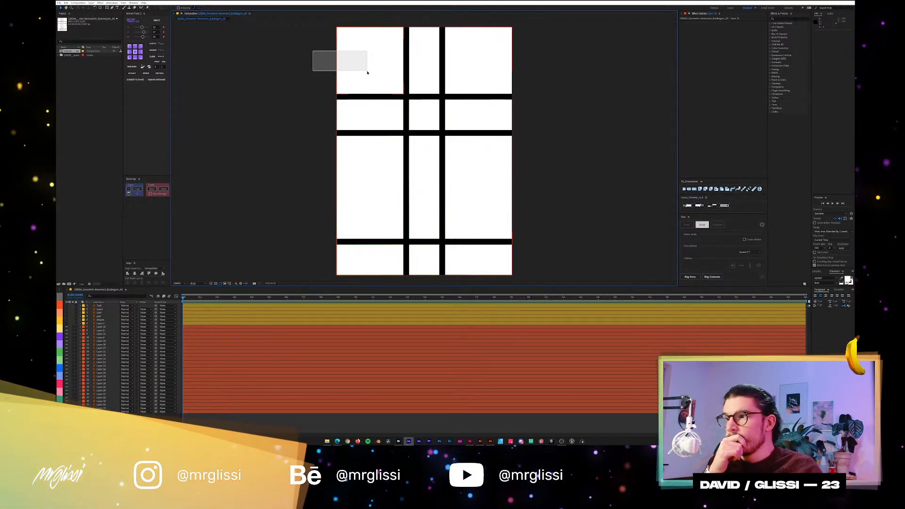
left_click_drag(367, 72, 541, 287)
left_click(566, 224)
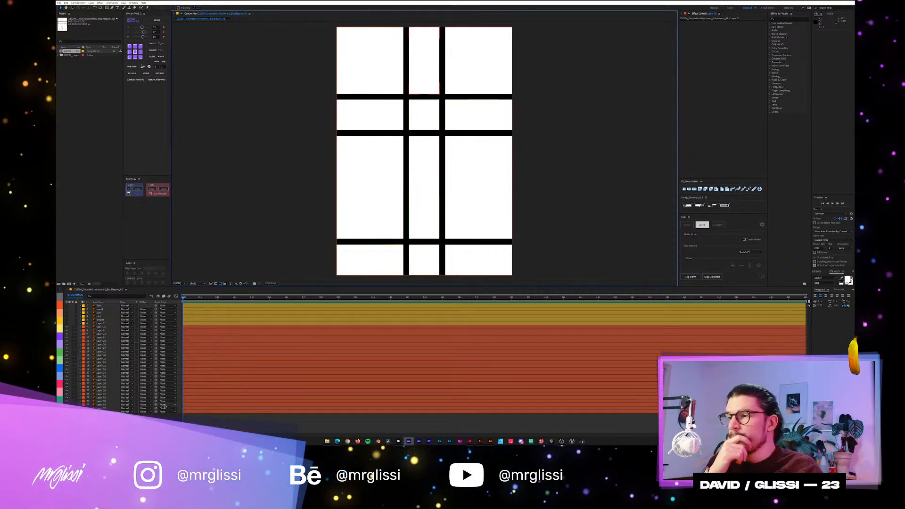
Give the full-poster black background layer the grey label colour.
left_click(105, 405)
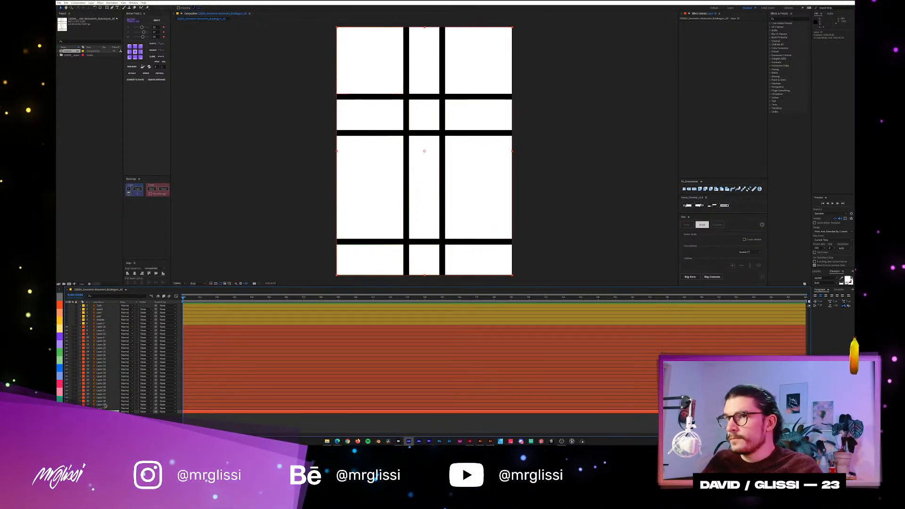
left_click(60, 297)
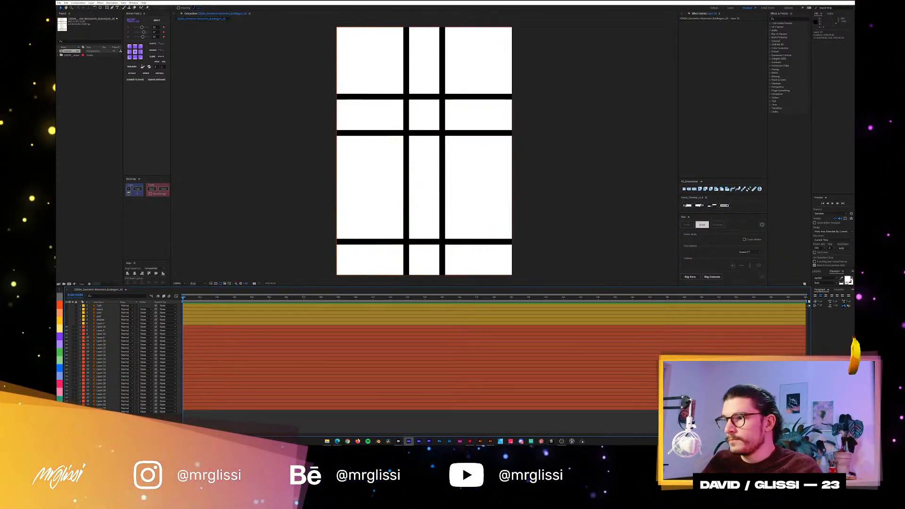
Select every gradient panel layer and set its track matte to Alpha Matte, using the white rectangle layer above it.
left_click(102, 408)
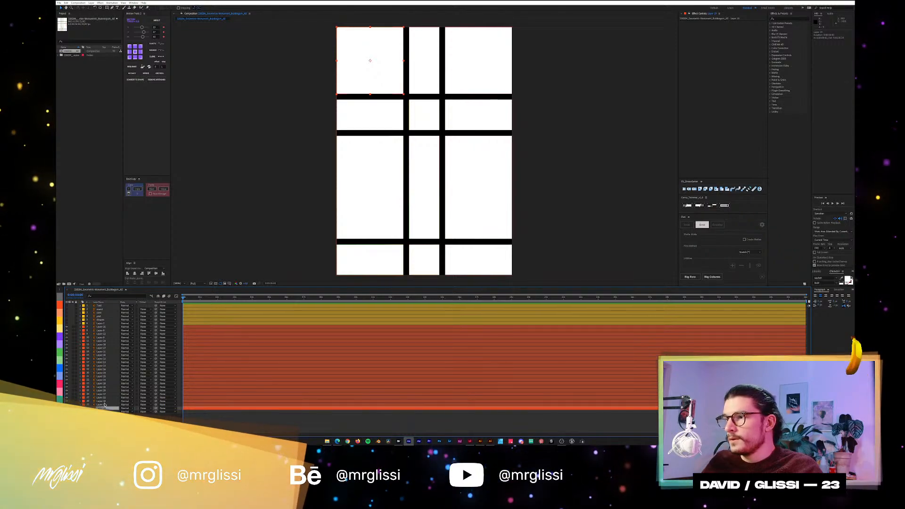
left_click(105, 401, "ctrl")
left_click(103, 394, "ctrl")
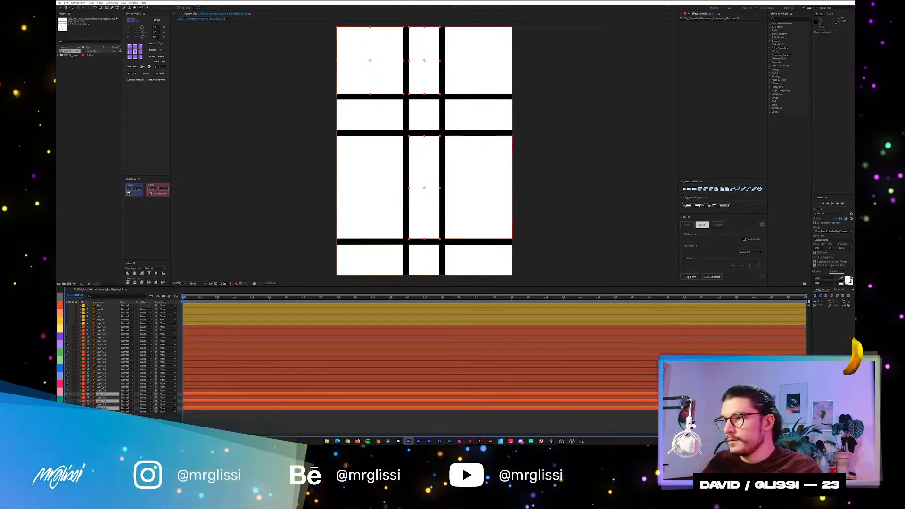
left_click(101, 387, "ctrl")
left_click(103, 379, "ctrl")
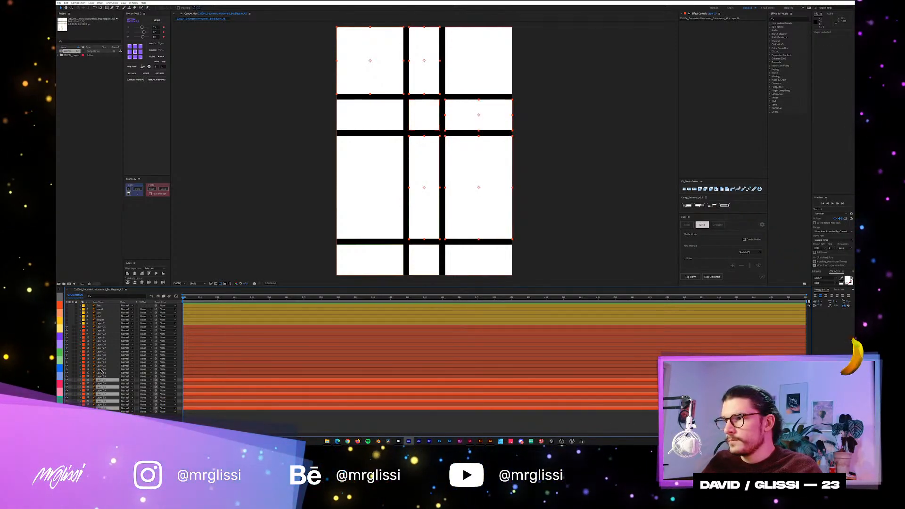
left_click(103, 372, "ctrl")
left_click(102, 366, "ctrl")
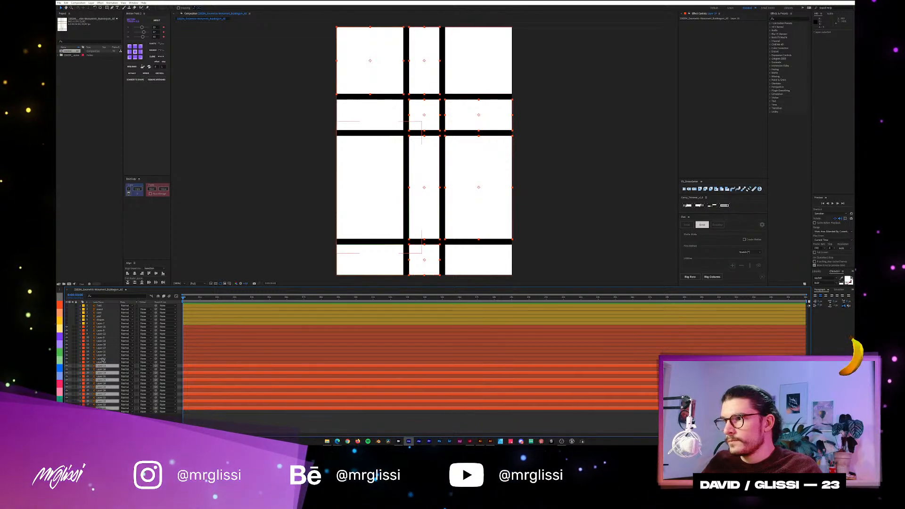
left_click(102, 359, "ctrl")
left_click(103, 351, "ctrl")
left_click(103, 345, "ctrl")
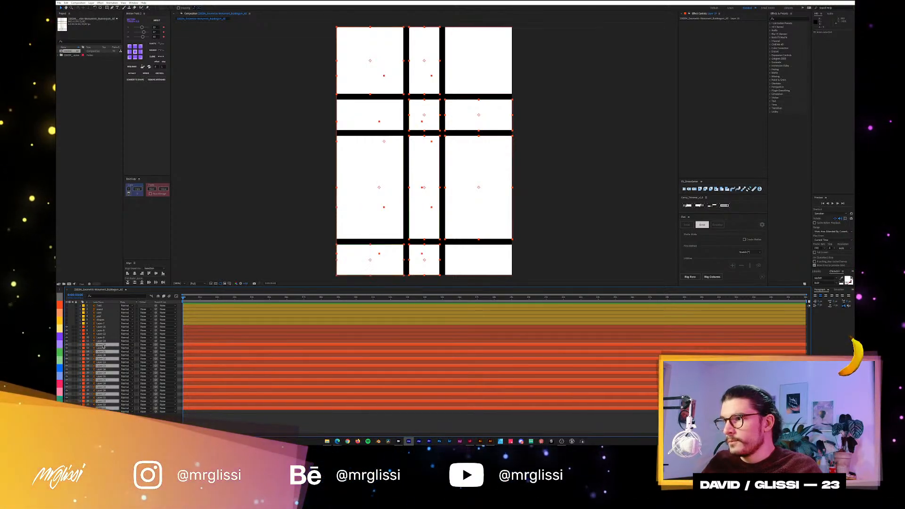
left_click(103, 337, "ctrl")
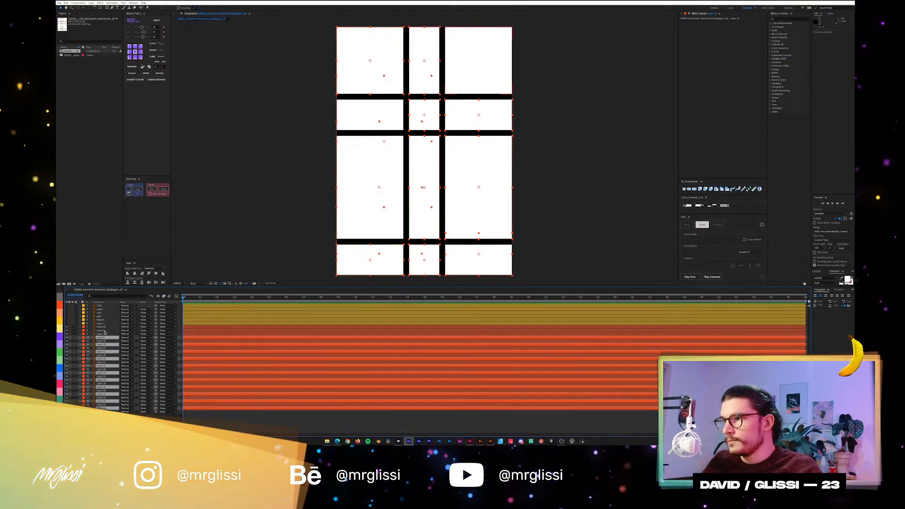
left_click(103, 331, "ctrl")
left_click(67, 331)
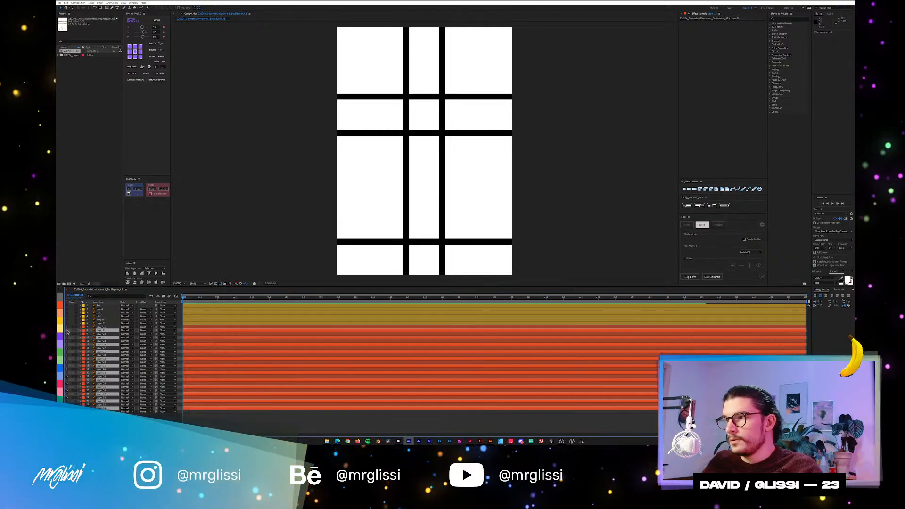
left_click(142, 331)
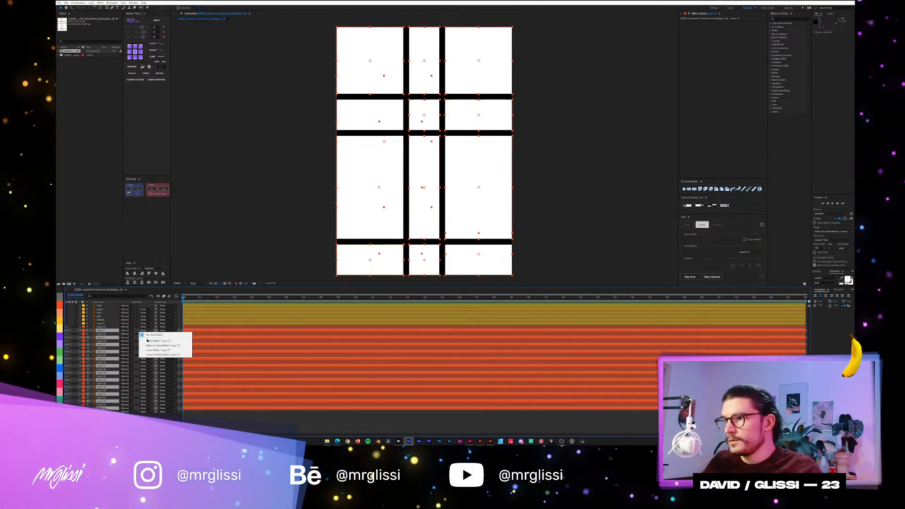
left_click(149, 340)
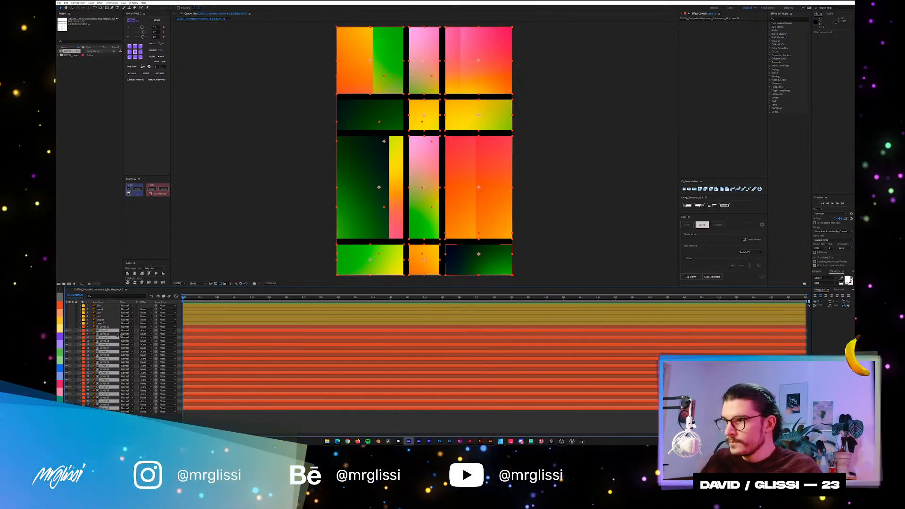
Make the gradient panel layers shy and hide shy layers, and select all the remaining white matte layers.
key("F4")
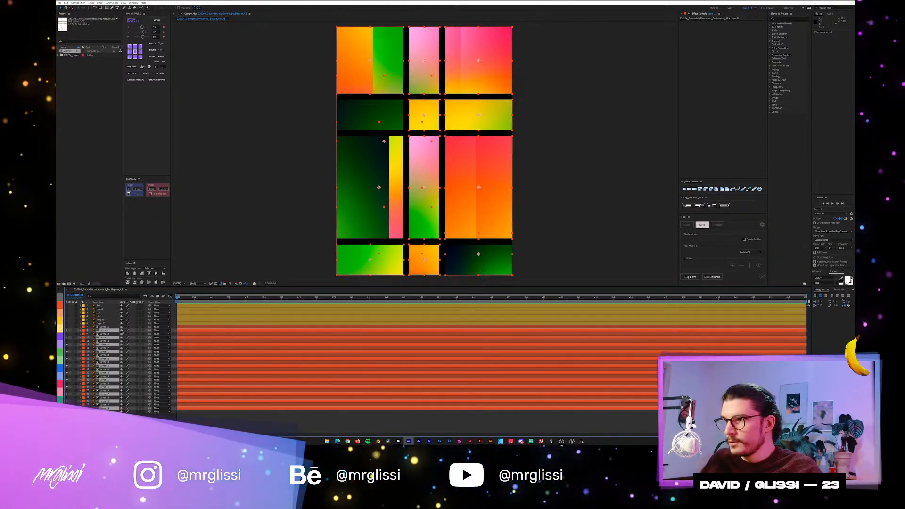
left_click(152, 297)
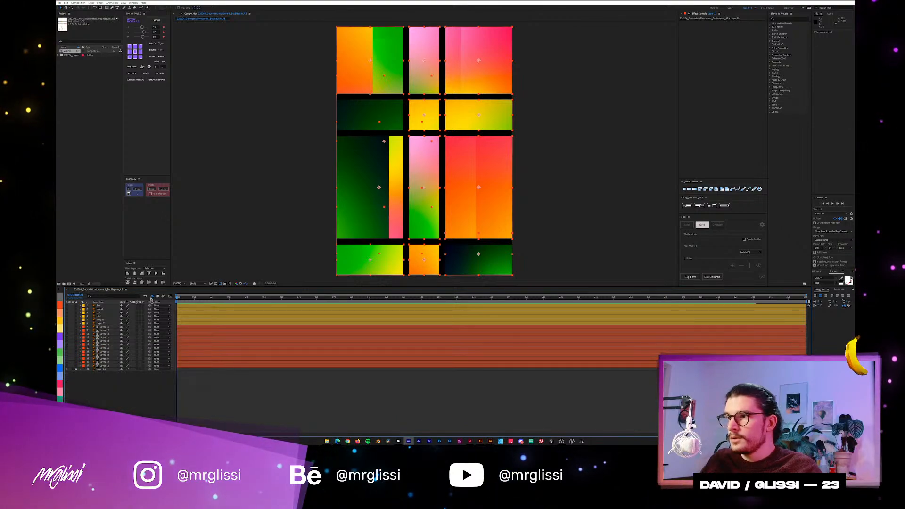
left_click_drag(110, 367, 106, 328)
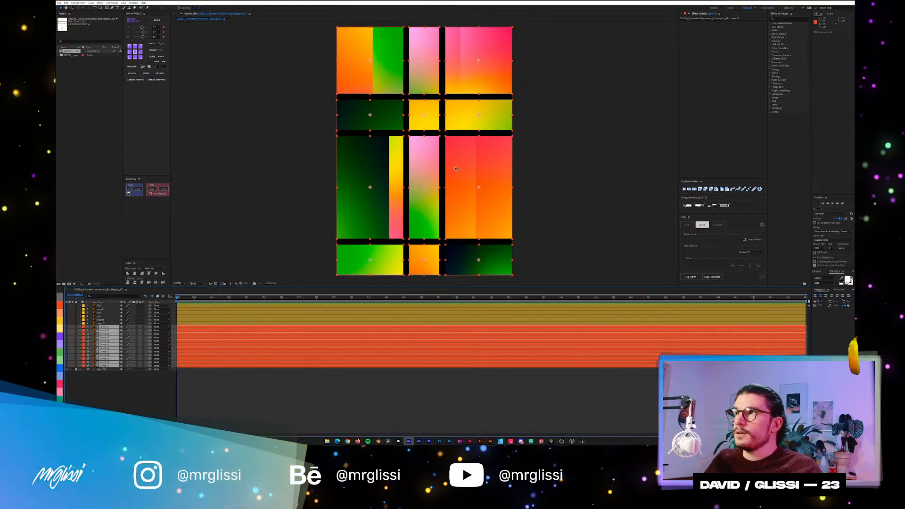
Save the project under a new file name in the Poster Design folder.
left_click(60, 4)
mouse_move(80, 47)
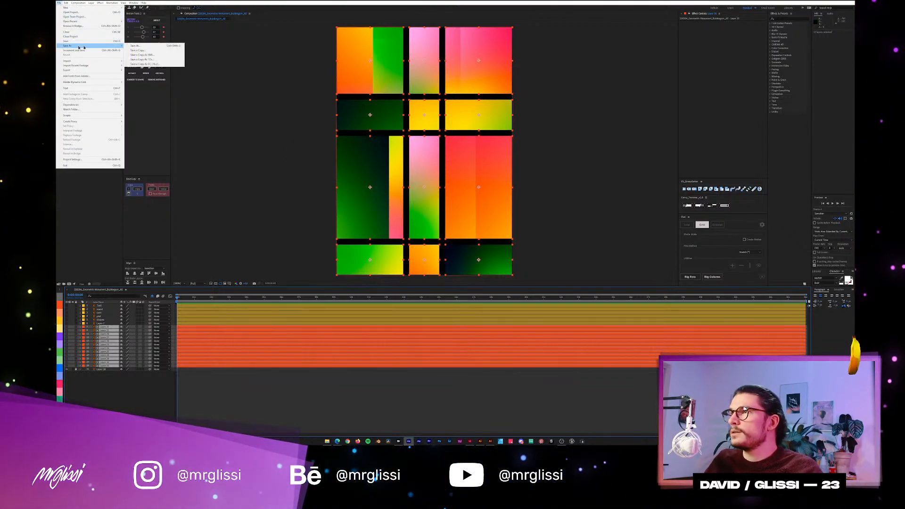
left_click(137, 45)
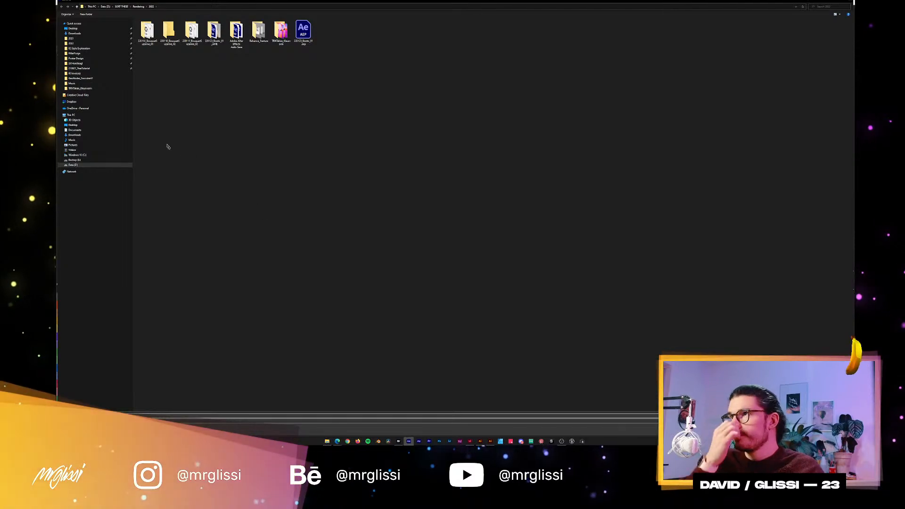
left_click(75, 58)
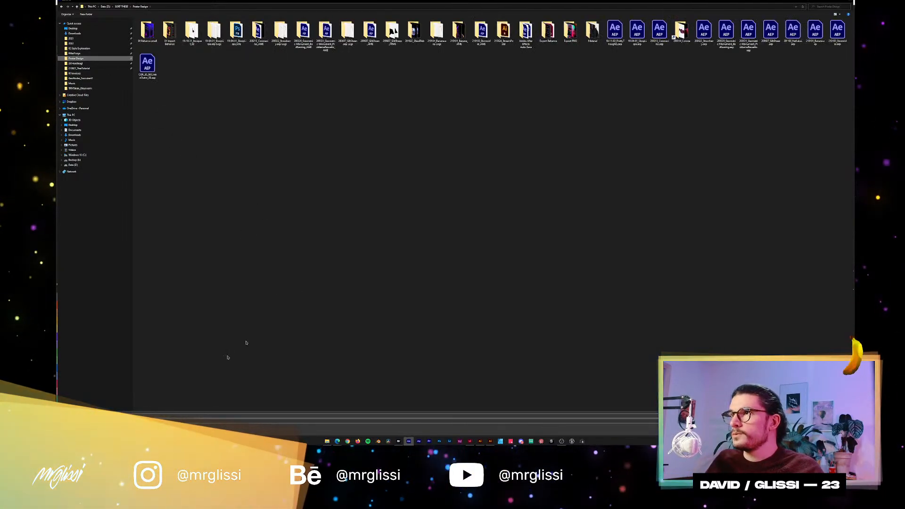
left_click(129, 415)
type("22")
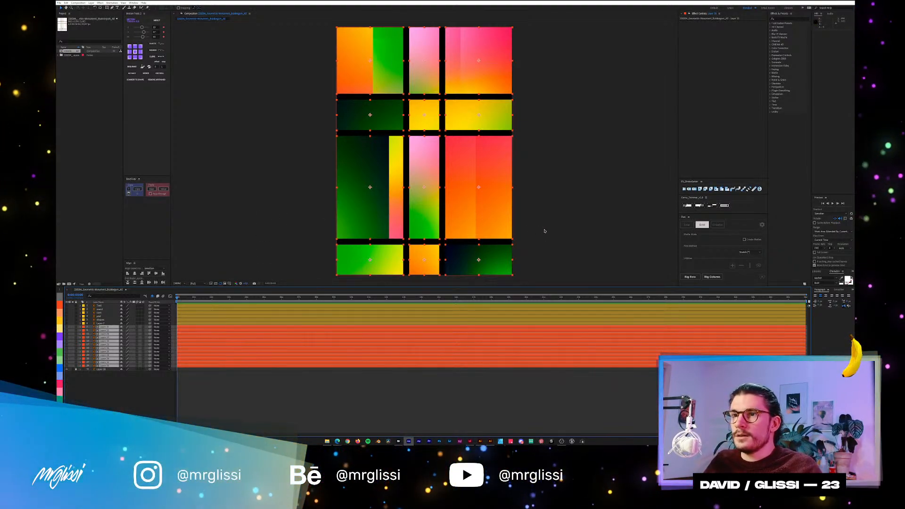
Try selecting the bottom row of panels together in the composition, and show the shy gradient layers again.
left_click(529, 254)
left_click_drag(530, 254, 260, 259)
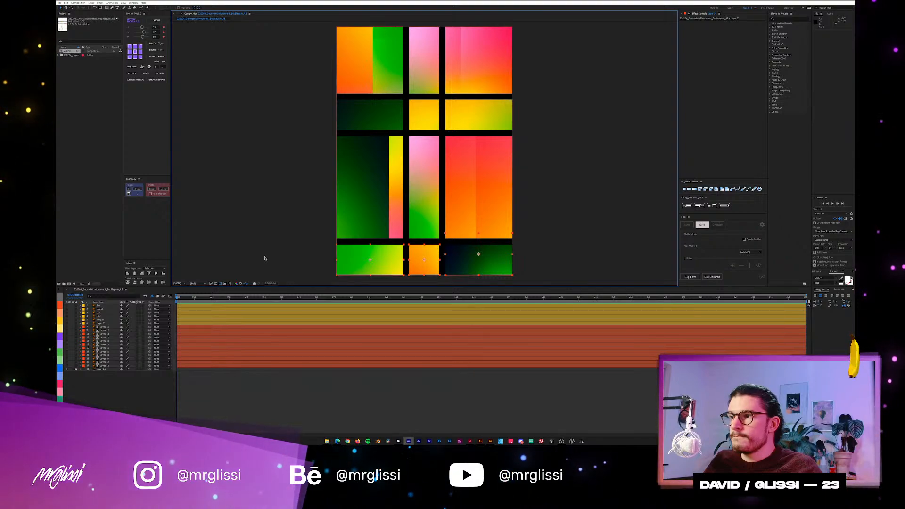
left_click(152, 296)
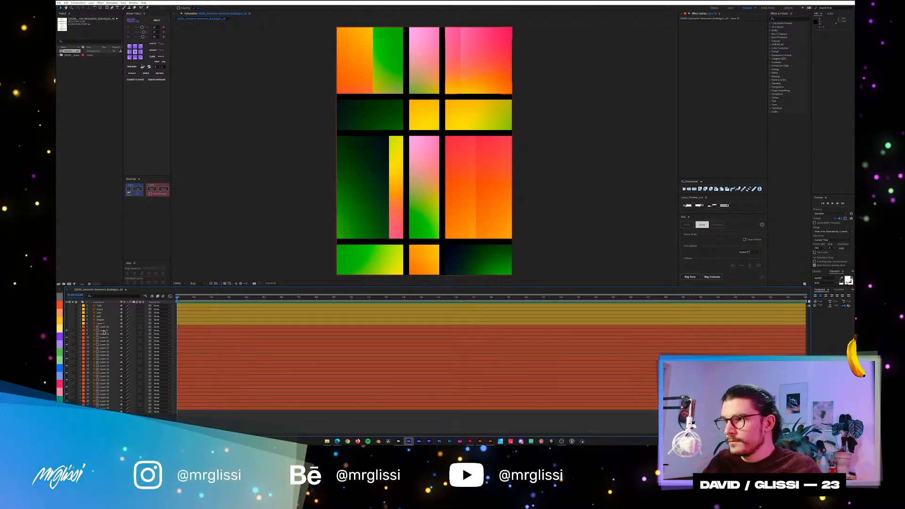
Select every gradient panel layer, starting below the uppermost white matte and taking every second layer, and lock them all.
left_click(104, 330)
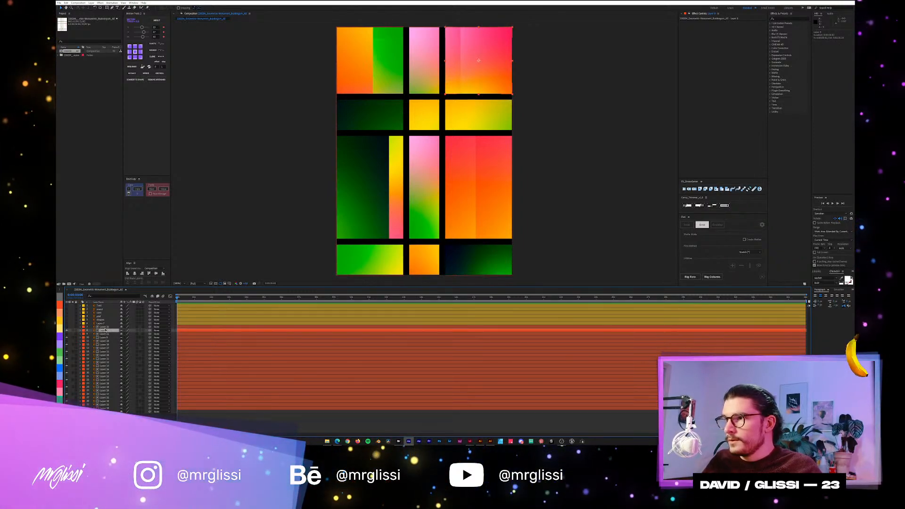
left_click(104, 328)
left_click(105, 331)
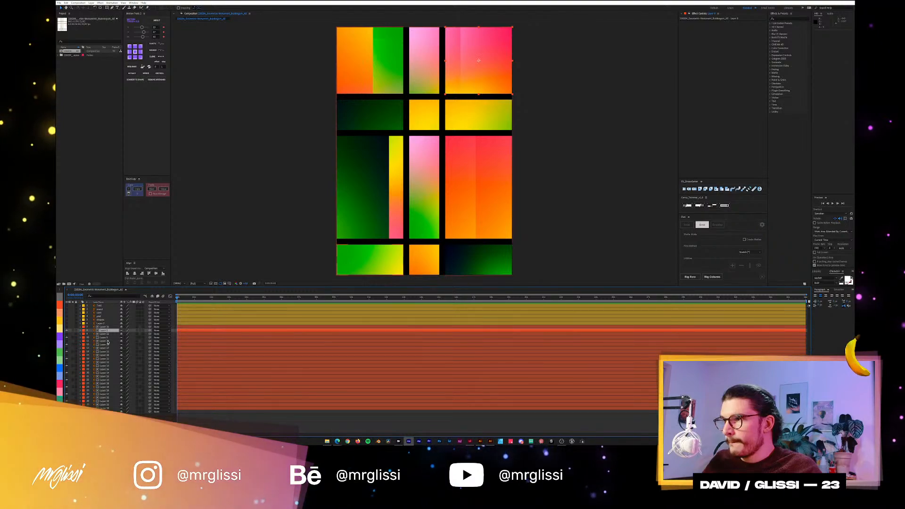
left_click(107, 341, "ctrl")
left_click(107, 337)
left_click(106, 331, "ctrl")
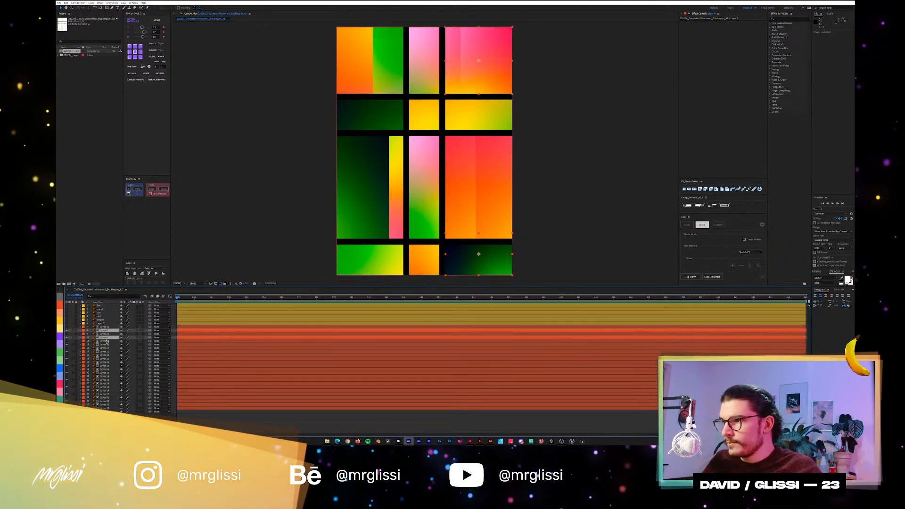
left_click(107, 344, "ctrl")
left_click(107, 351, "ctrl")
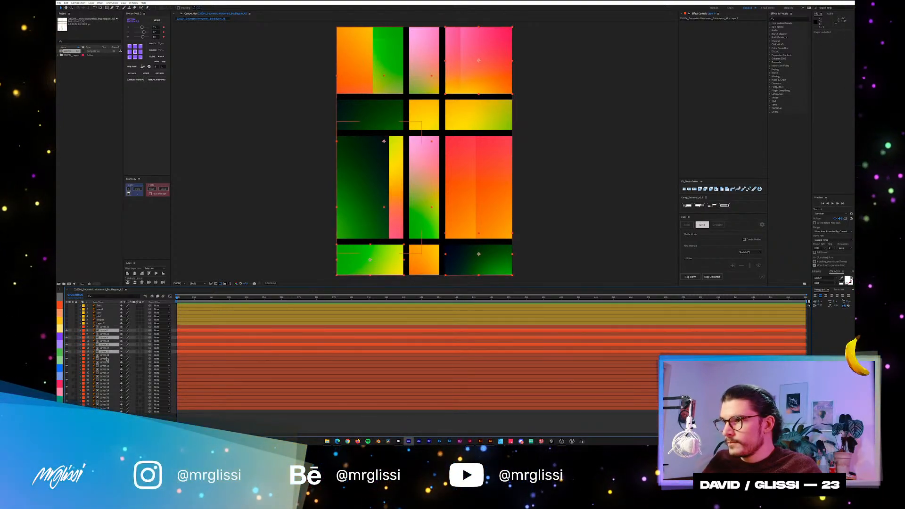
left_click(107, 359, "ctrl")
left_click(107, 366, "ctrl")
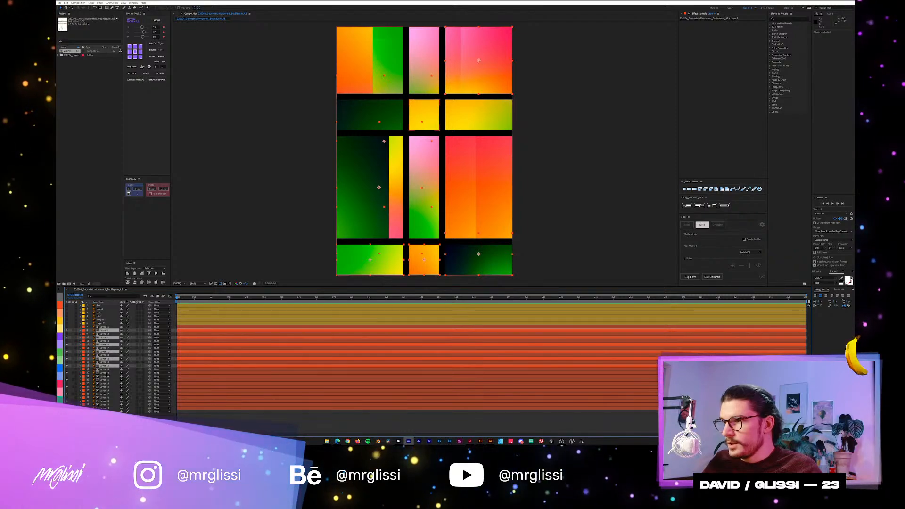
left_click(107, 373, "ctrl")
left_click(107, 380, "ctrl")
left_click(107, 386, "ctrl")
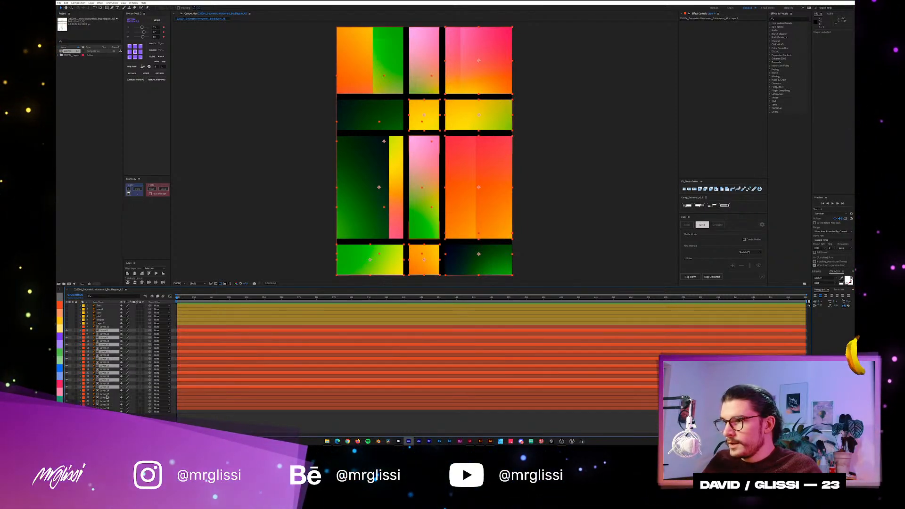
left_click(107, 394, "ctrl")
left_click(109, 401, "ctrl")
left_click(107, 408, "ctrl")
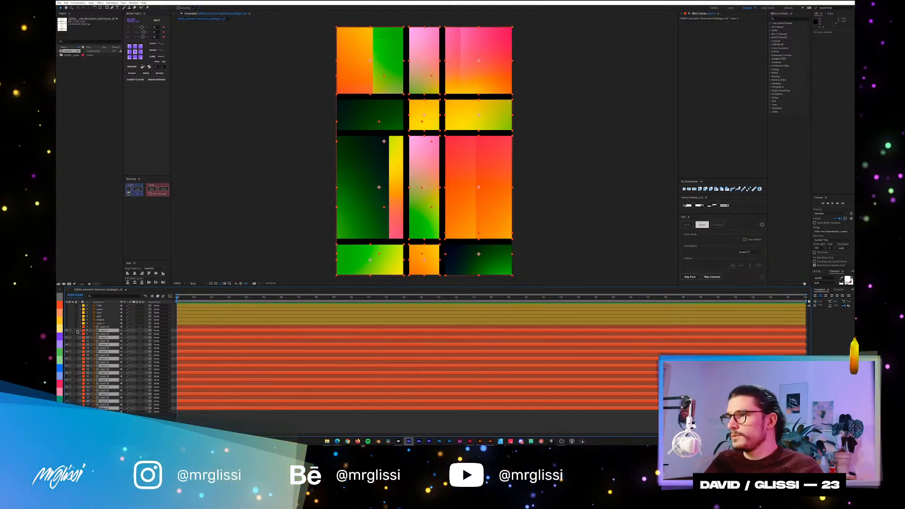
left_click_drag(78, 332, 76, 408)
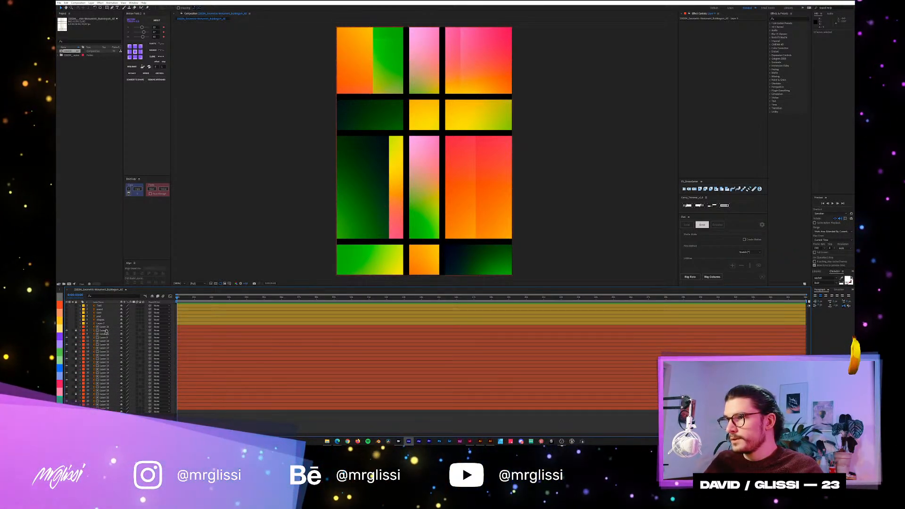
Test selecting panels in the composition with the gradients locked, and make all the white matte layers visible.
left_click_drag(298, 252, 595, 270)
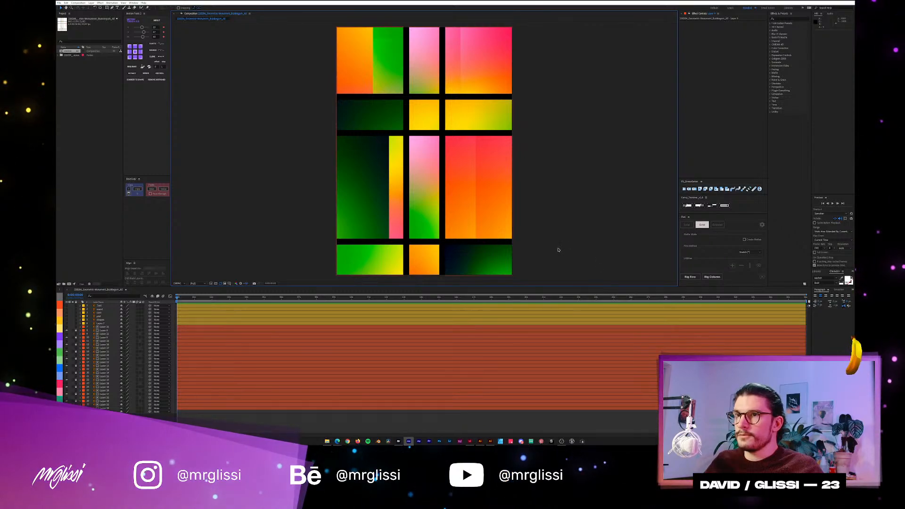
left_click_drag(324, 246, 585, 271)
left_click_drag(543, 222, 253, 158)
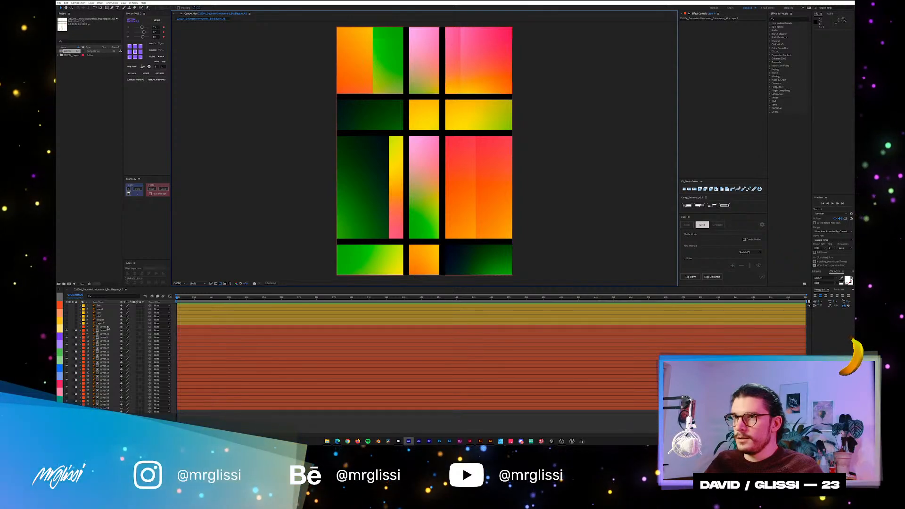
left_click(67, 327)
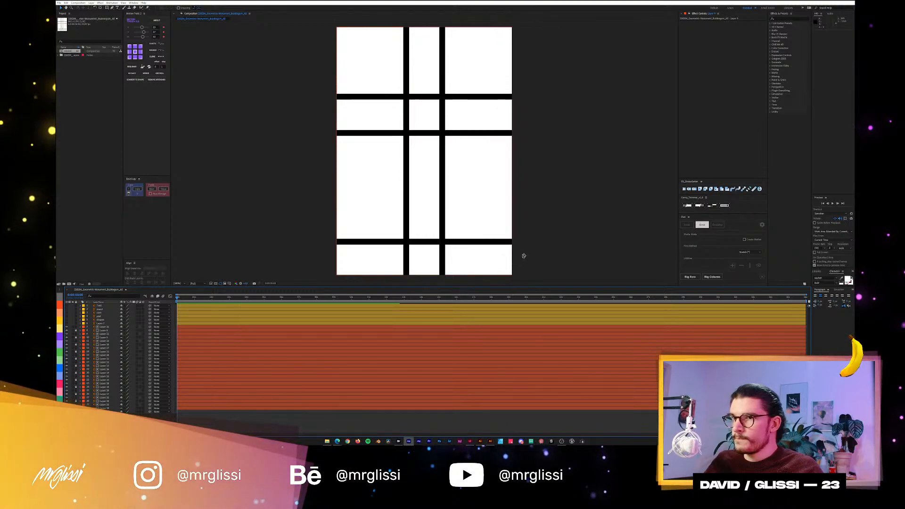
Rig each of the four rows of white rectangles separately with Rig Row, working from the bottom row to the top.
left_click_drag(528, 244, 282, 284)
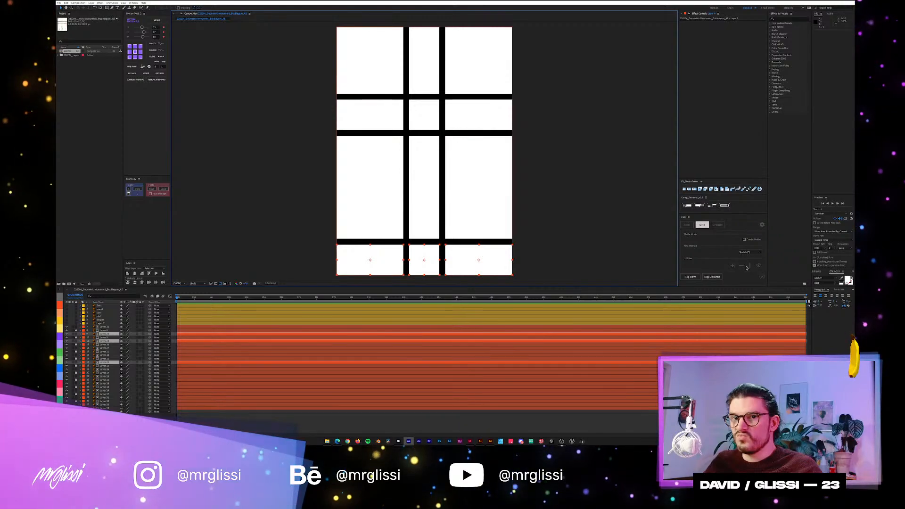
left_click(690, 278)
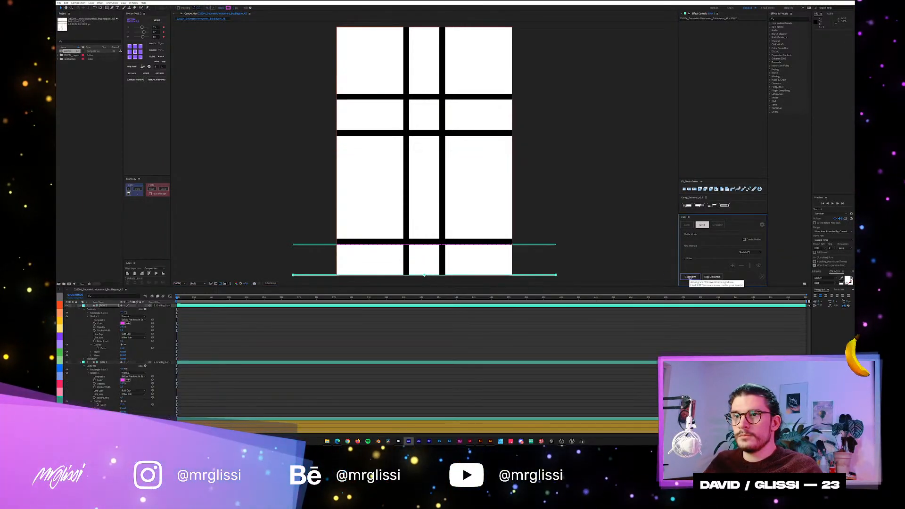
left_click(475, 194)
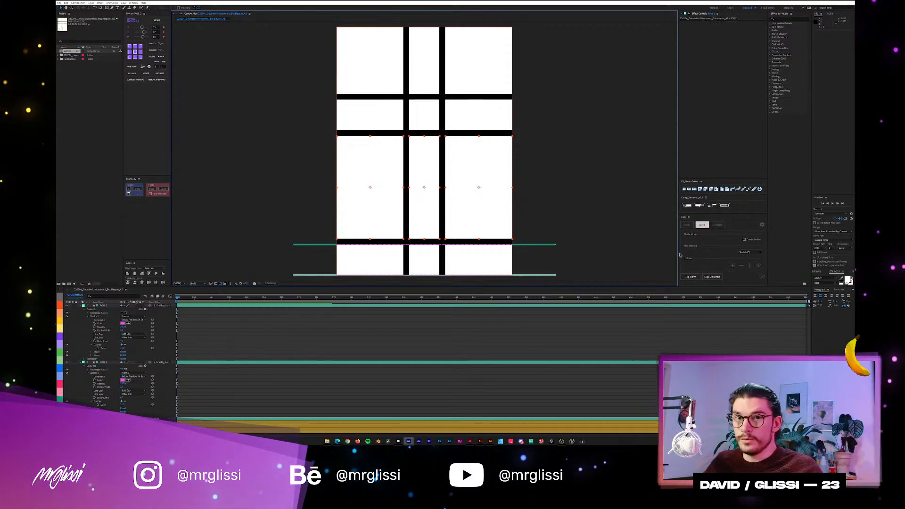
left_click(690, 278)
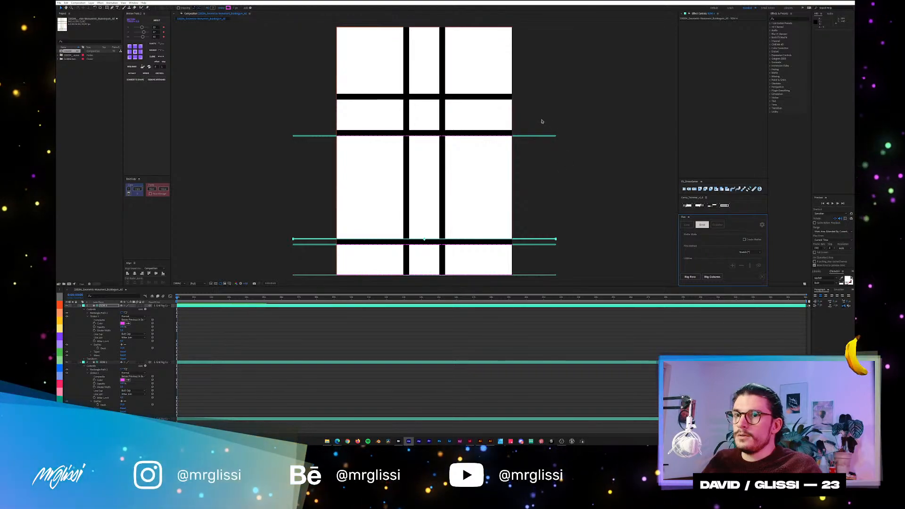
left_click(398, 115)
left_click(690, 277)
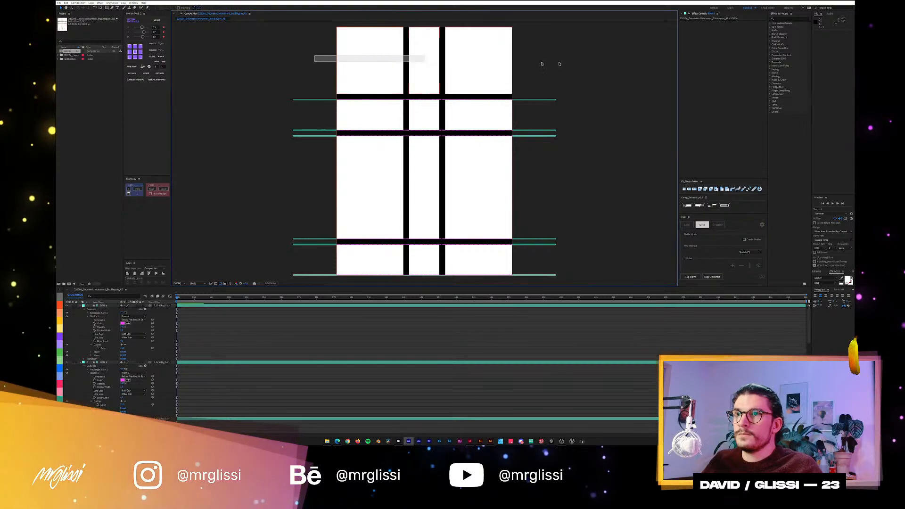
left_click(694, 277)
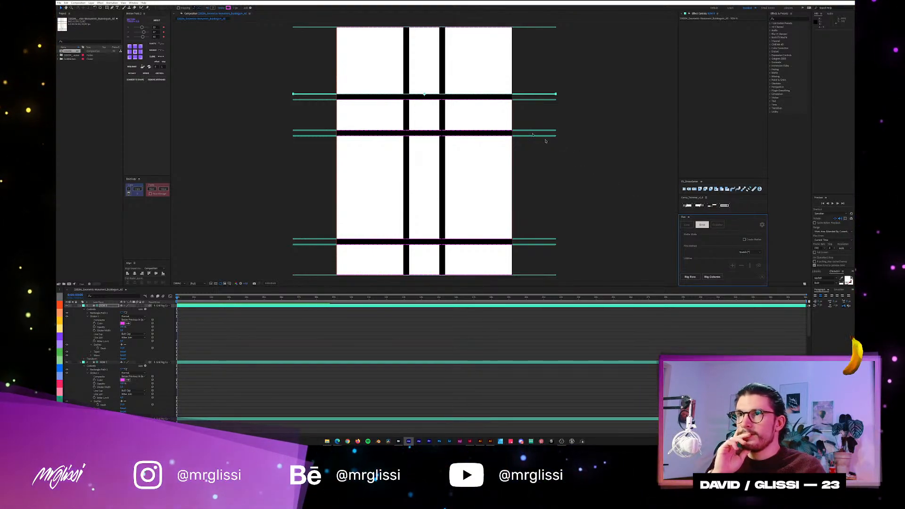
Try to rig the right column of white rectangles with Rig Columns while the row guides are still showing.
scroll(475, 69, "down", 1)
left_click_drag(484, 59, 444, 226)
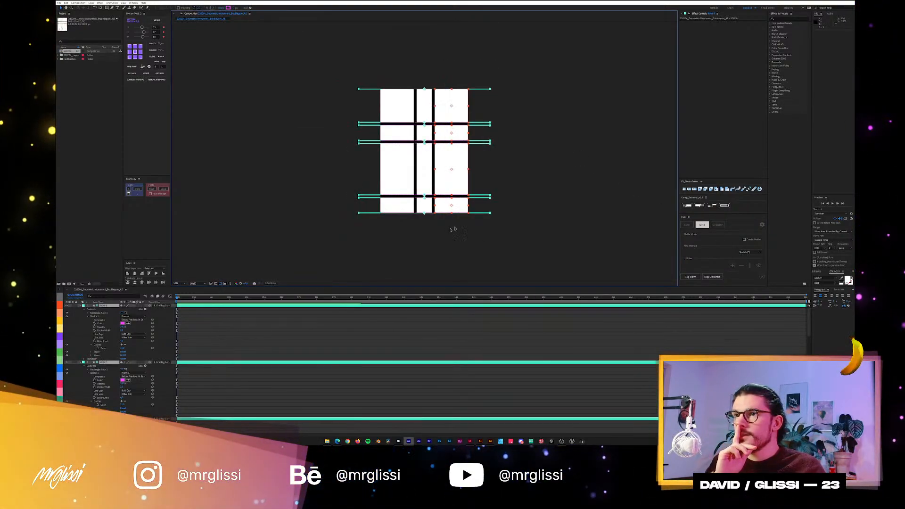
left_click(714, 277)
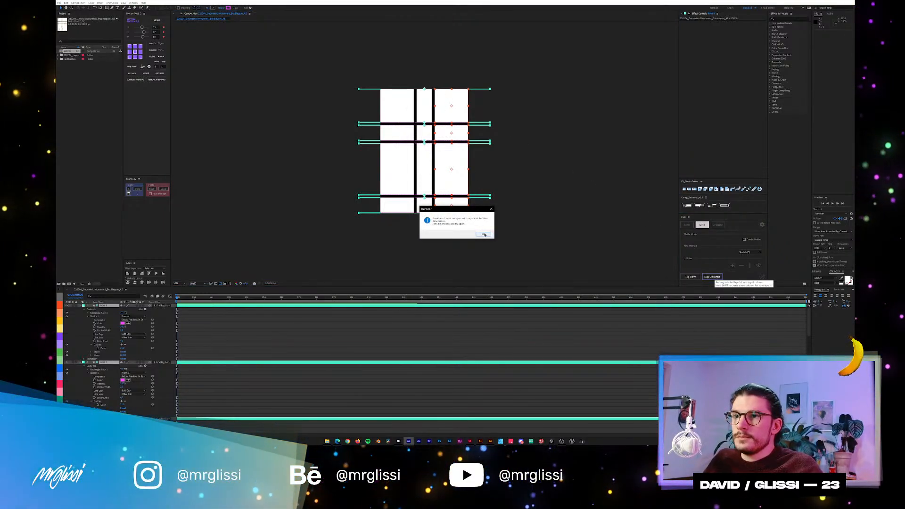
left_click(484, 234)
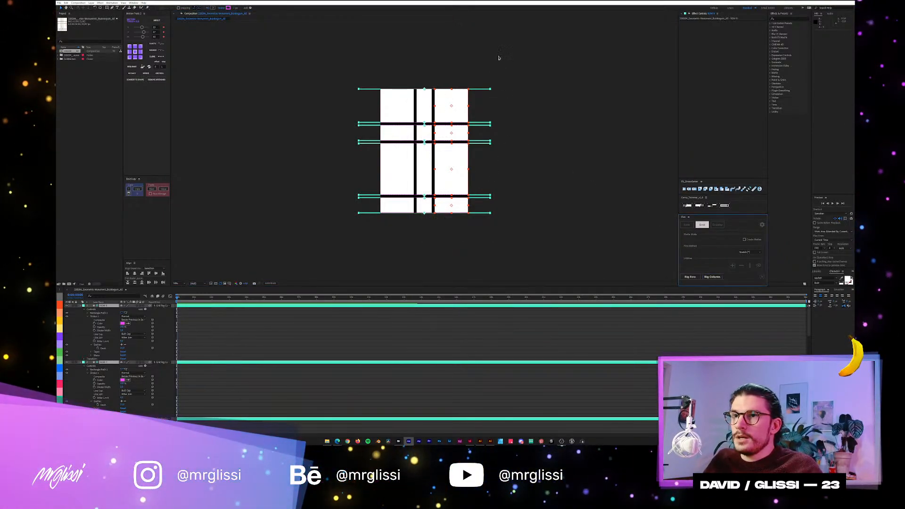
left_click(484, 69)
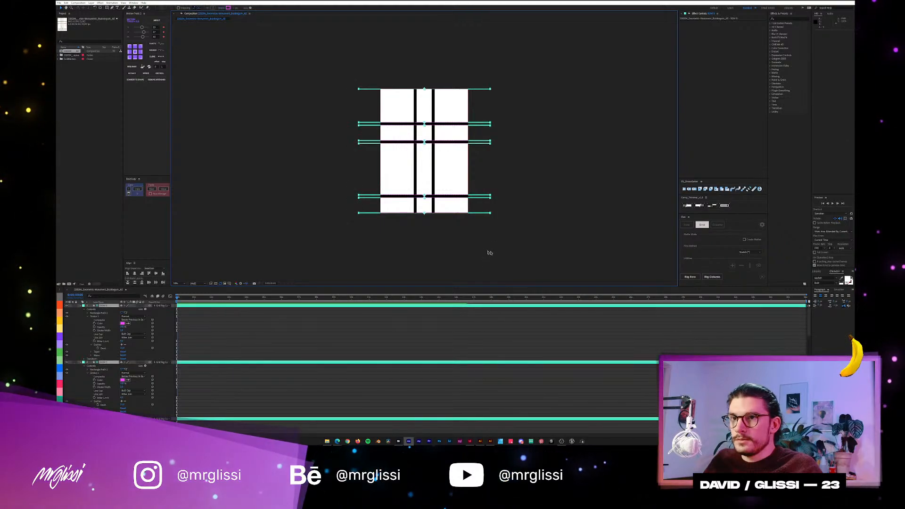
Hide the row guides and rig the four rectangles of the right column with Rig Columns.
left_click(758, 265)
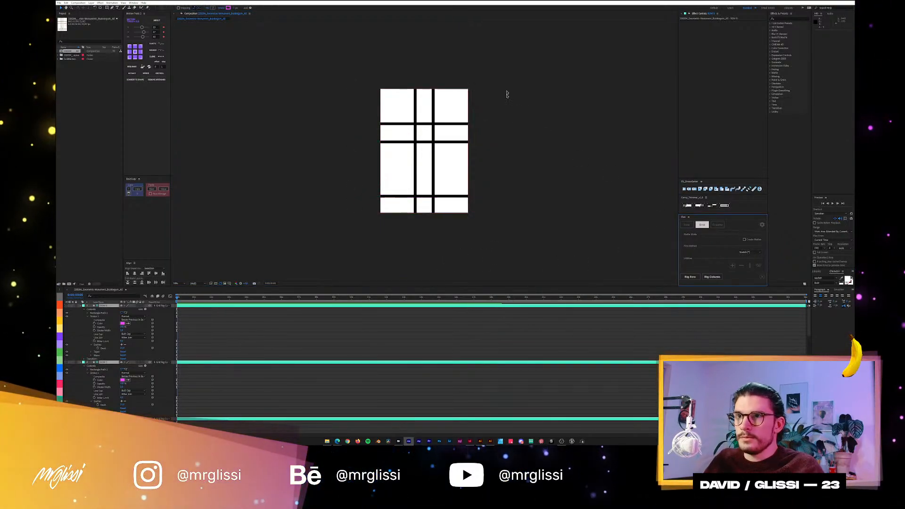
left_click_drag(511, 76, 451, 211)
left_click(710, 277)
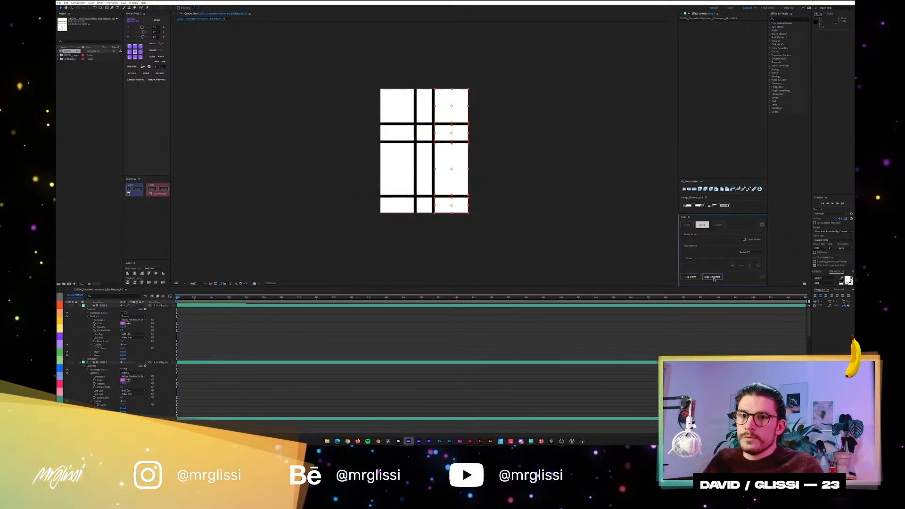
Rig the middle and left columns of white rectangles separately with Rig Columns, and hide the column guides.
left_click_drag(420, 79, 427, 211)
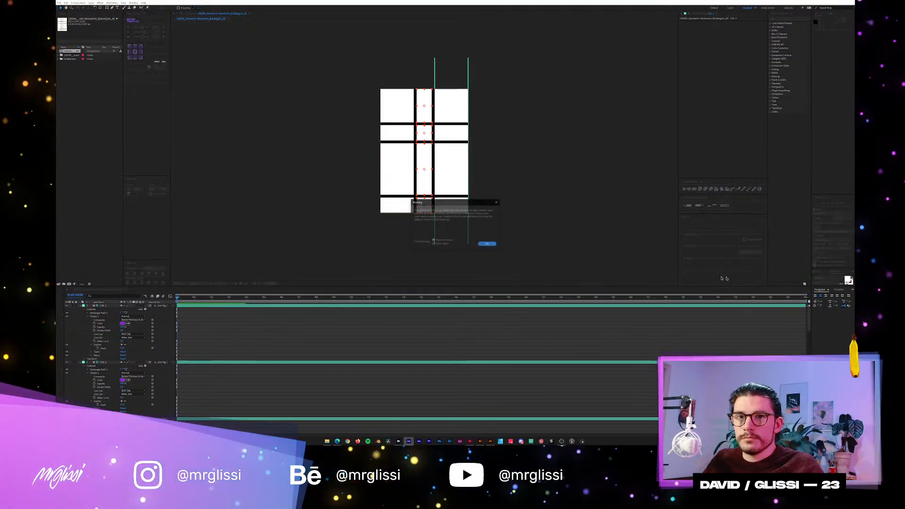
left_click(488, 244)
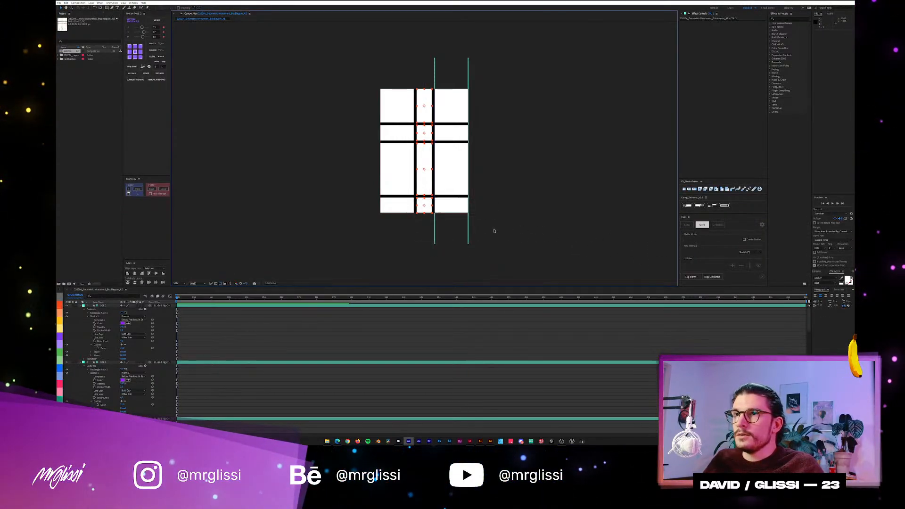
left_click(712, 276)
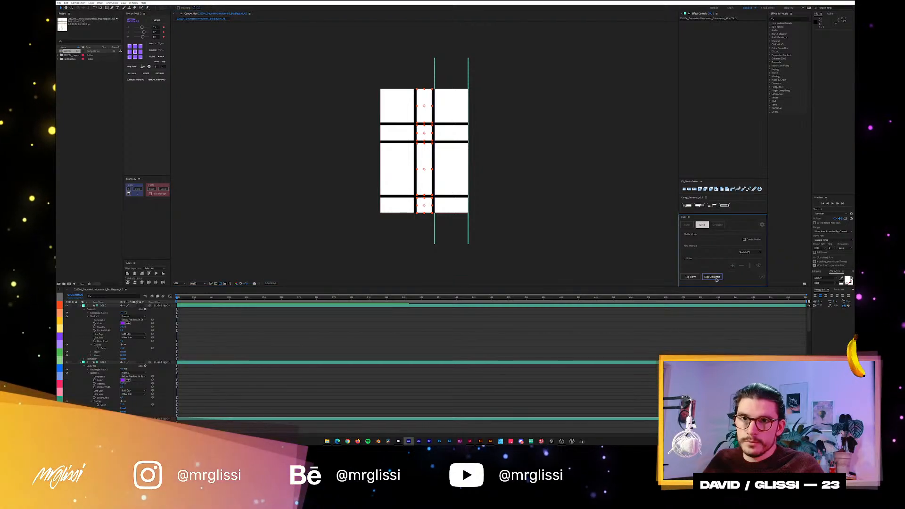
left_click_drag(391, 70, 396, 238)
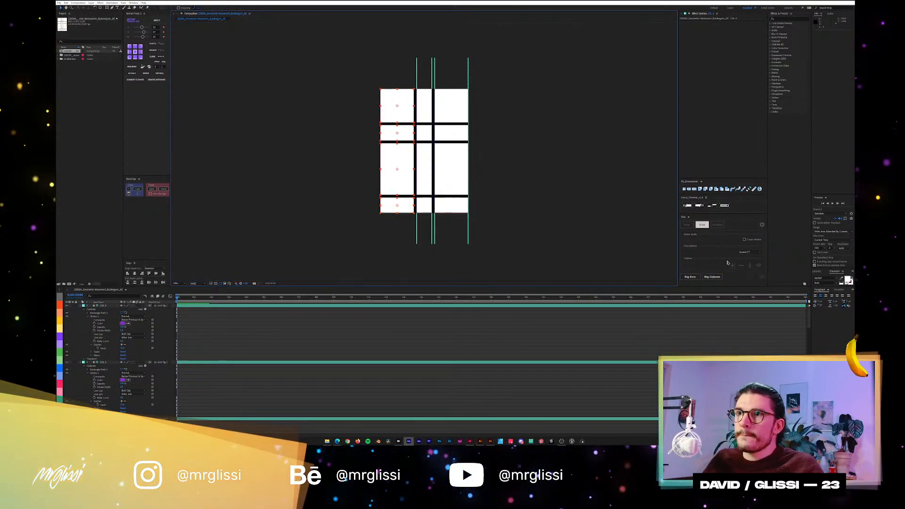
left_click(714, 276)
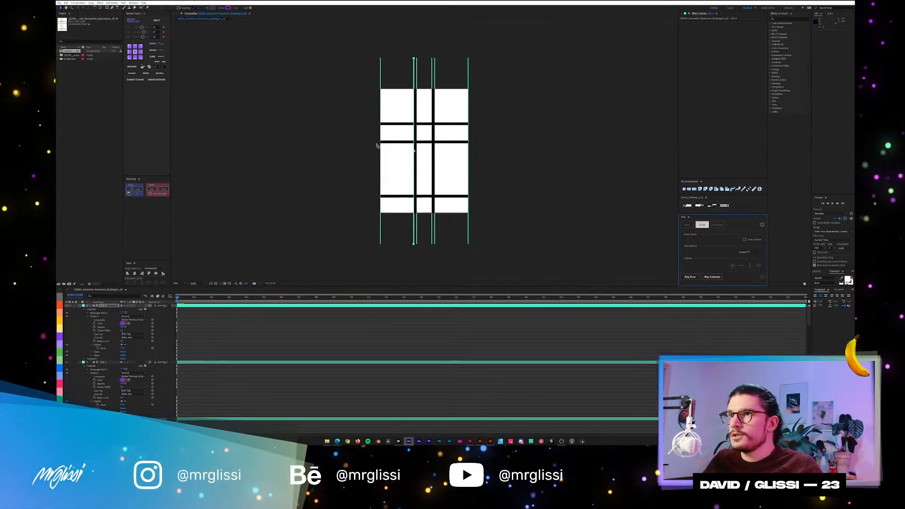
scroll(431, 133, "up", 1)
left_click(758, 266)
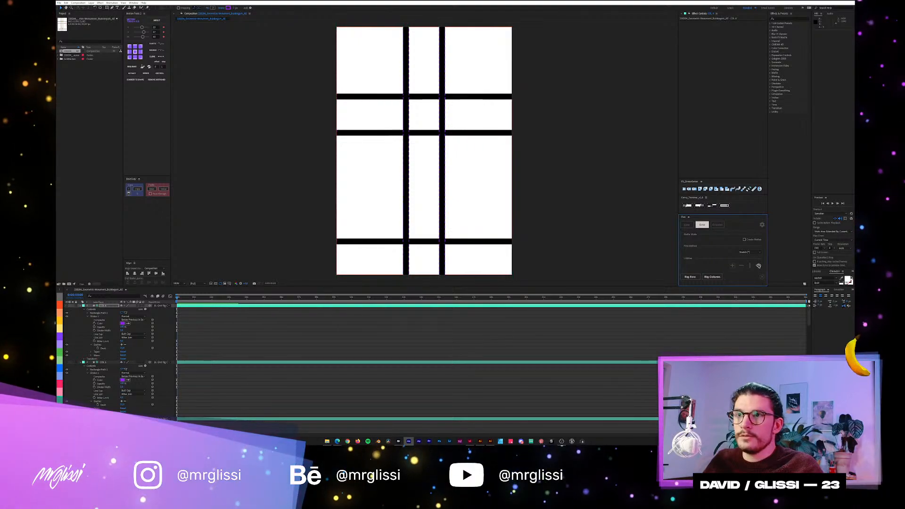
Show the row and column guides around the poster again.
left_click(758, 266)
scroll(472, 147, "down", 1)
scroll(472, 148, "up", 1)
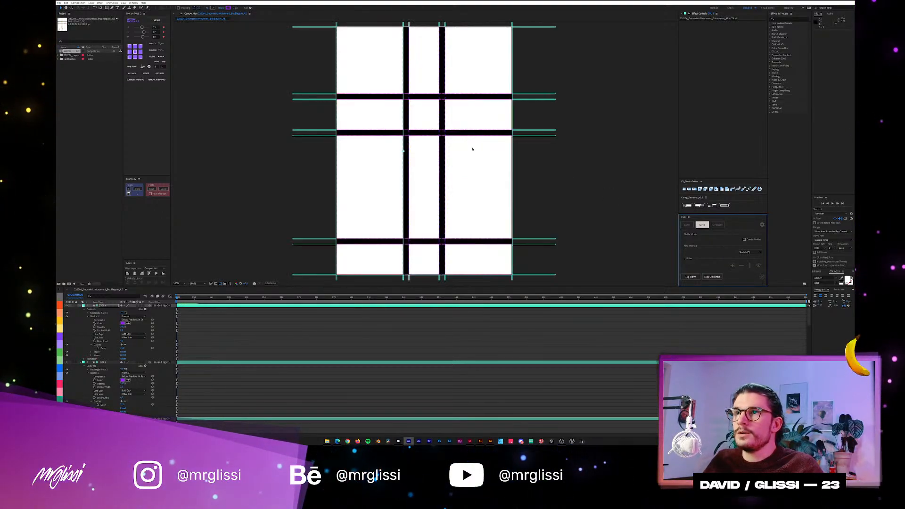
scroll(472, 148, "down", 1)
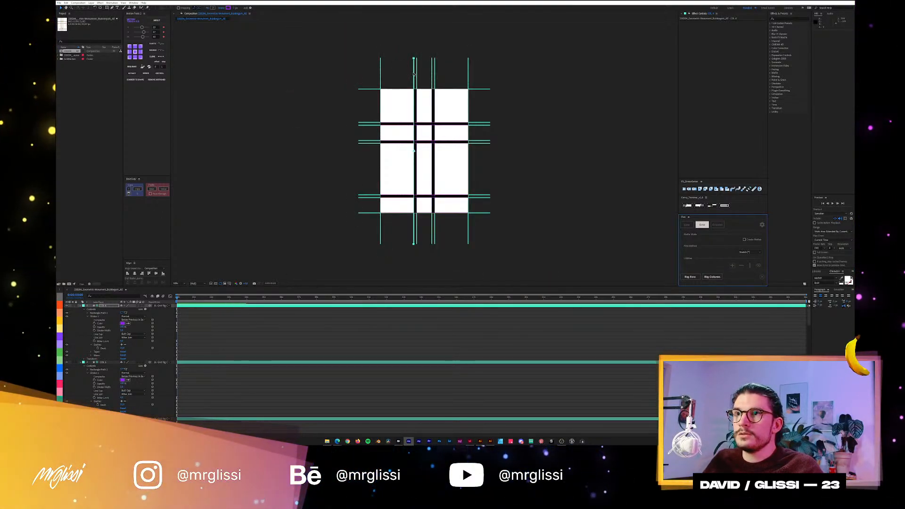
Test the column rig by shifting the guide pair between the left and middle columns to the left and back.
left_click(401, 74)
left_click_drag(417, 73, 401, 76)
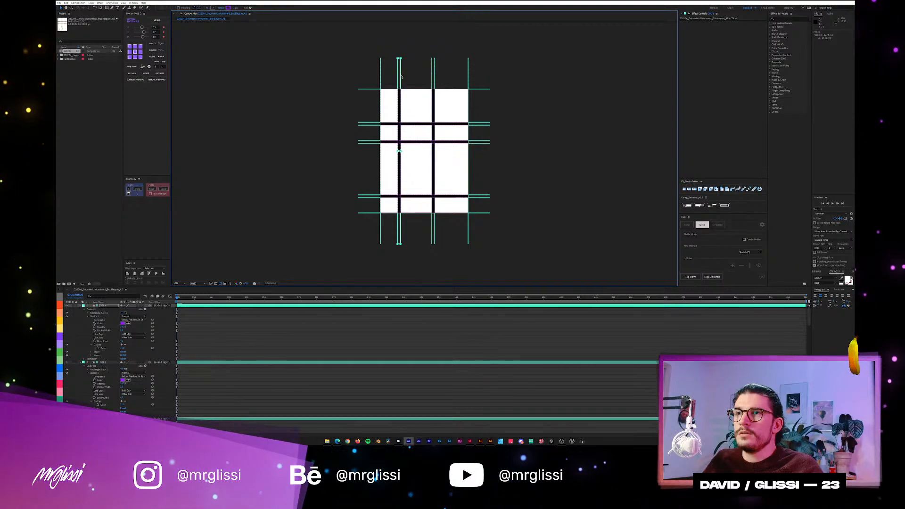
left_click_drag(403, 76, 419, 76)
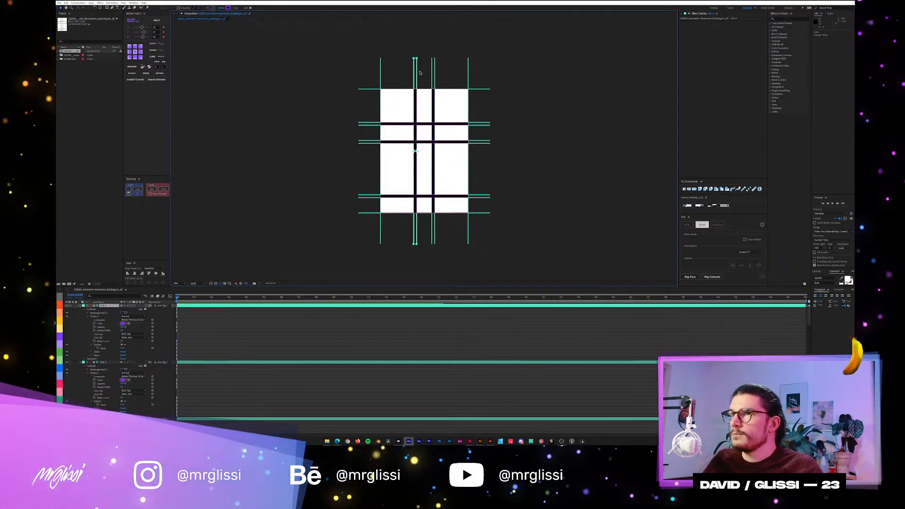
Collapse the expanded properties of the guide layers in the timeline.
left_click(257, 345)
key("u")
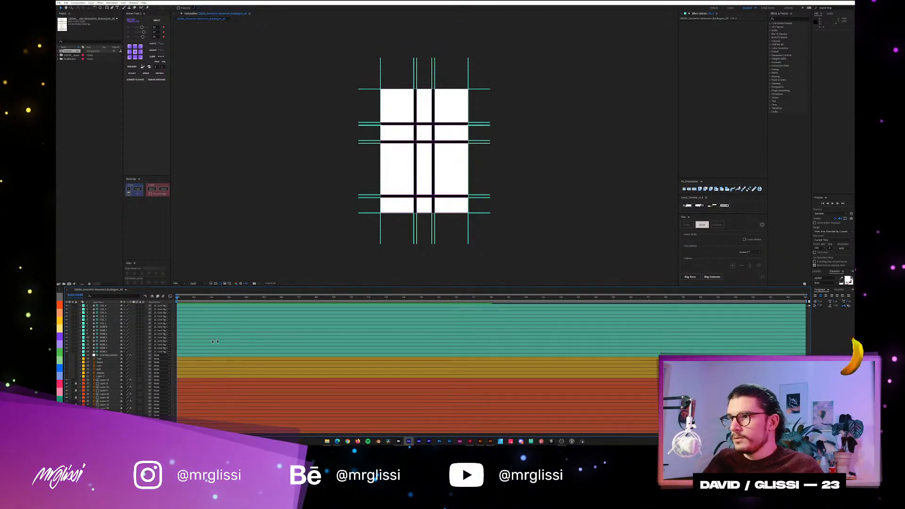
scroll(98, 377, "down", 3)
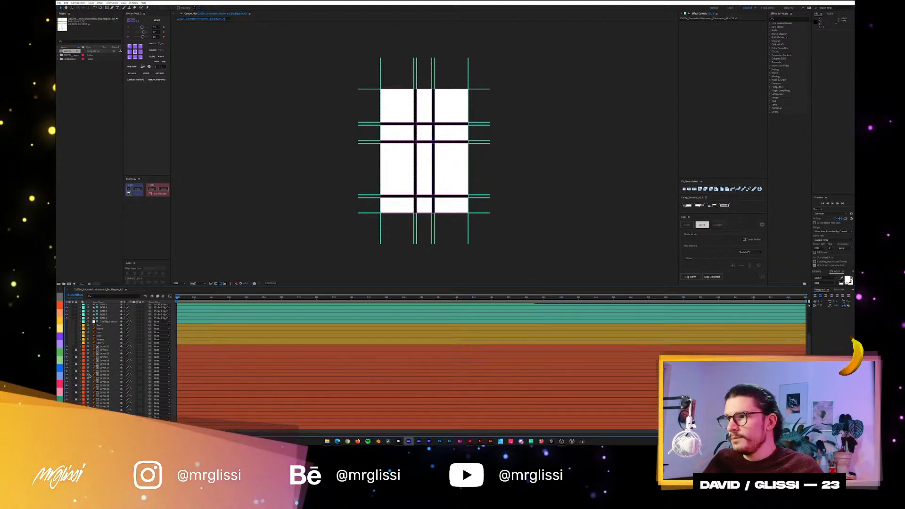
Hide the white rectangles covering the gradient panels in every cell of the grid.
left_click(104, 348)
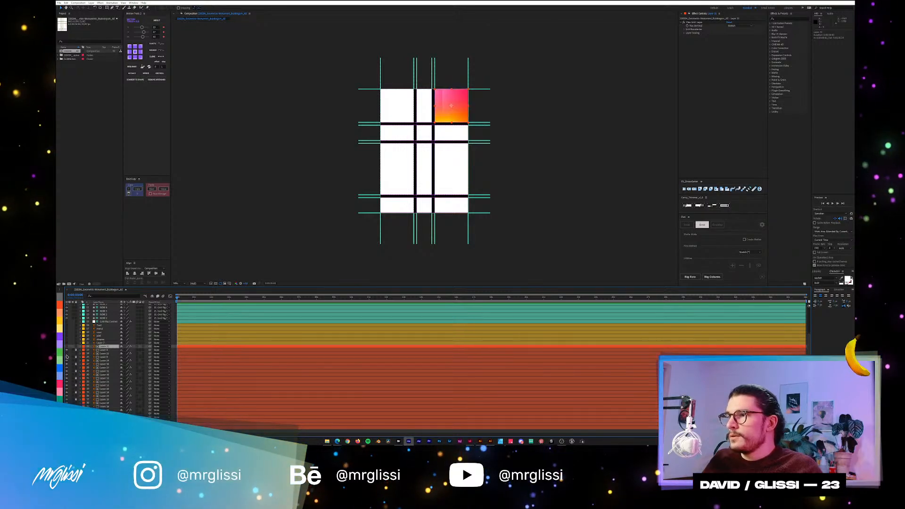
left_click(66, 353)
left_click(67, 361)
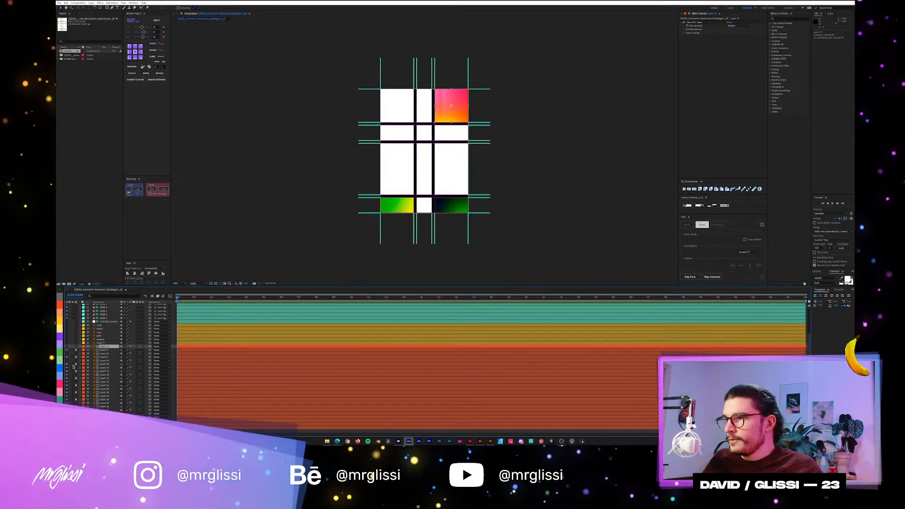
left_click(66, 371)
left_click(66, 378)
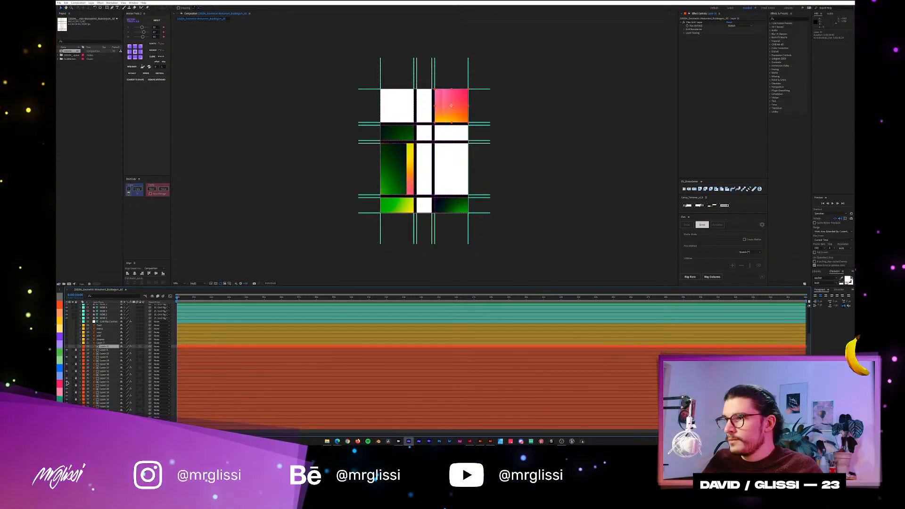
left_click(67, 388)
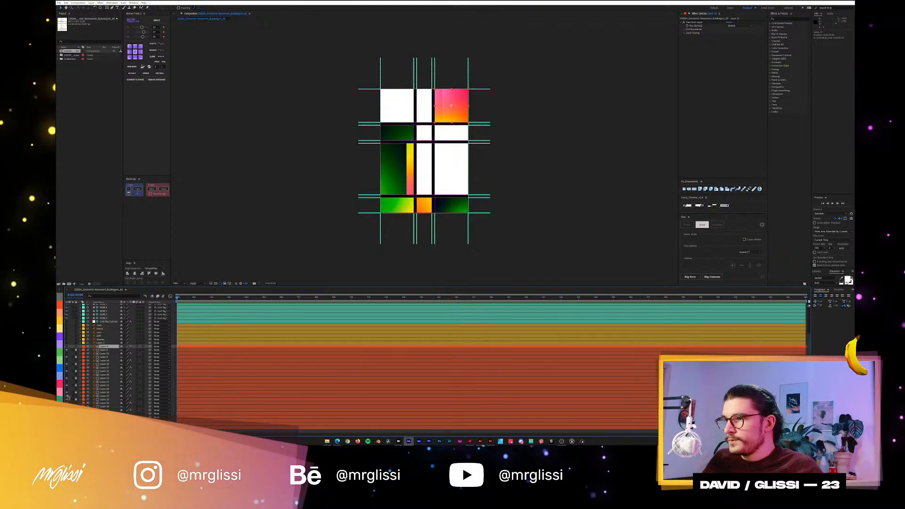
left_click(67, 397)
left_click(67, 404)
left_click(67, 410)
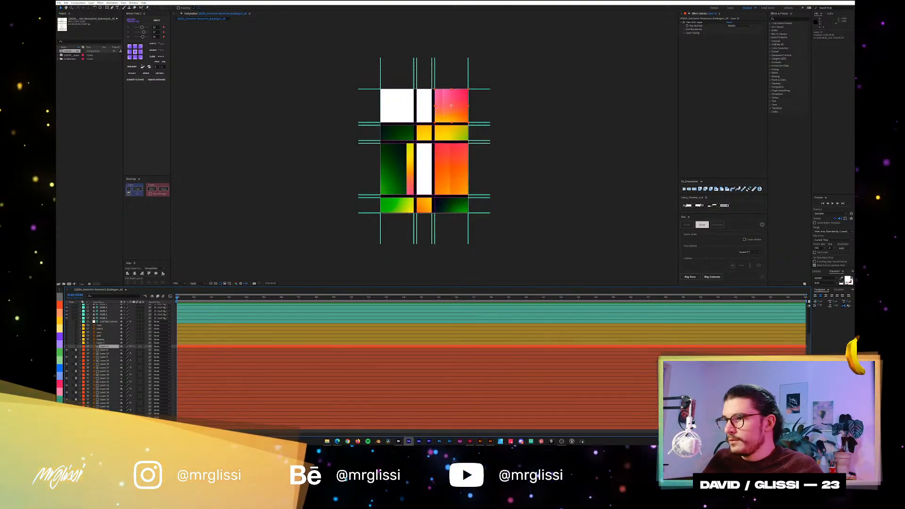
left_click(67, 417)
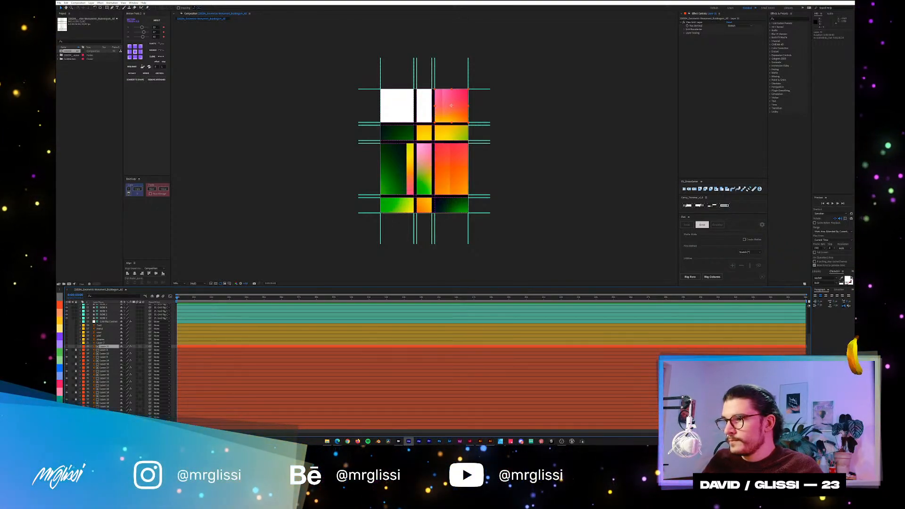
left_click(66, 418)
left_click(67, 424)
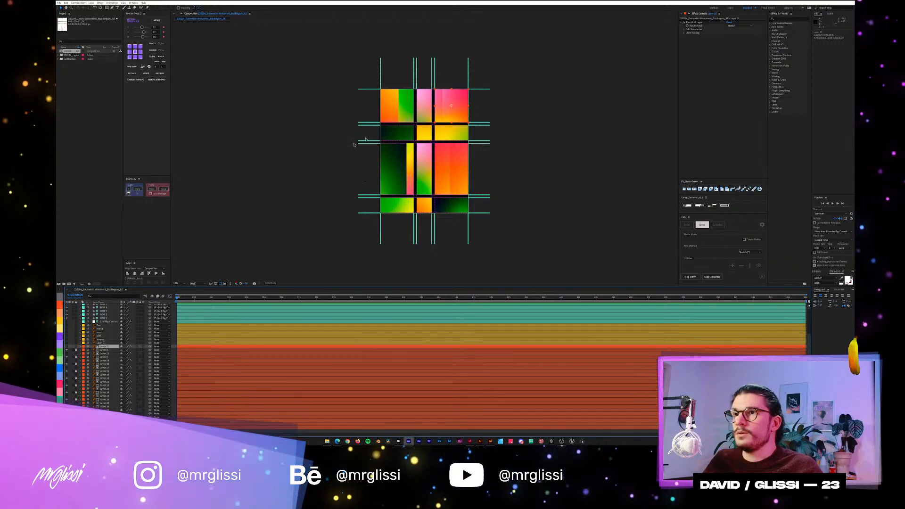
Try moving the guides left of the middle column with the gradient panels showing, and undo the move.
mouse_move(408, 68)
left_mouse_down()
mouse_move(425, 78)
mouse_move(403, 79)
mouse_move(427, 78)
mouse_move(405, 78)
left_mouse_up()
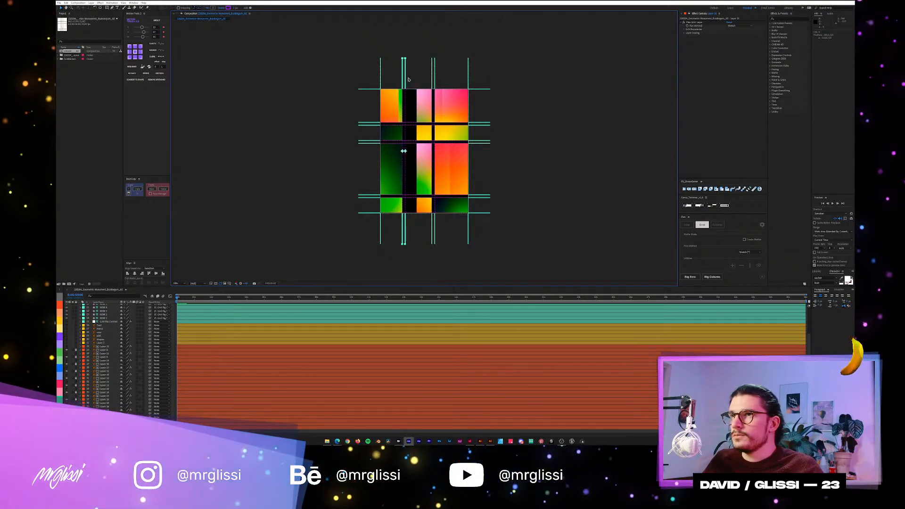
key("ctrl+z")
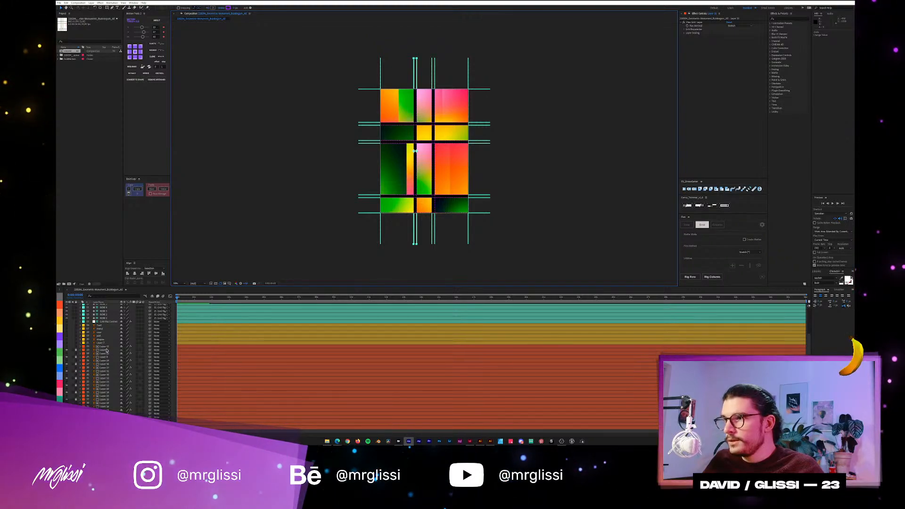
Try pre-composing the upper-right panel's gradient layer together with the layer beneath it, and undo the pre-composition.
left_click(106, 346)
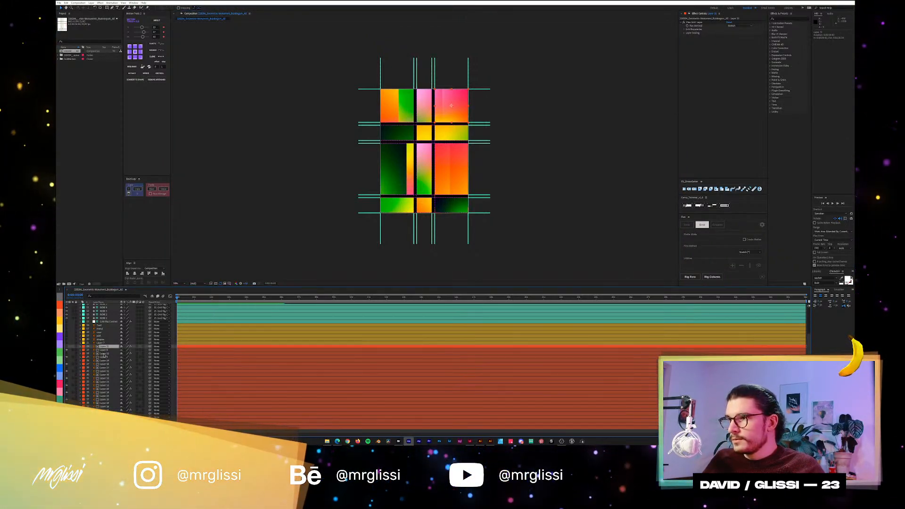
left_click(106, 350, "shift")
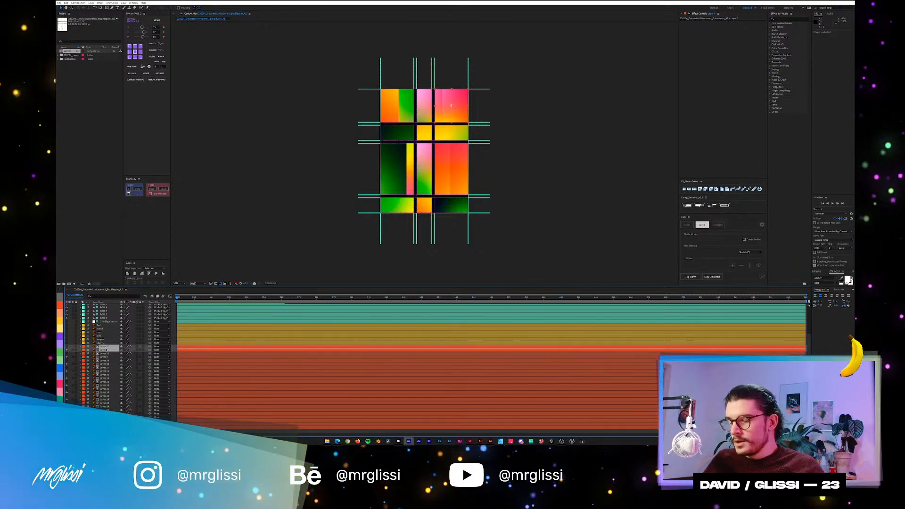
key("ctrl+shift+c")
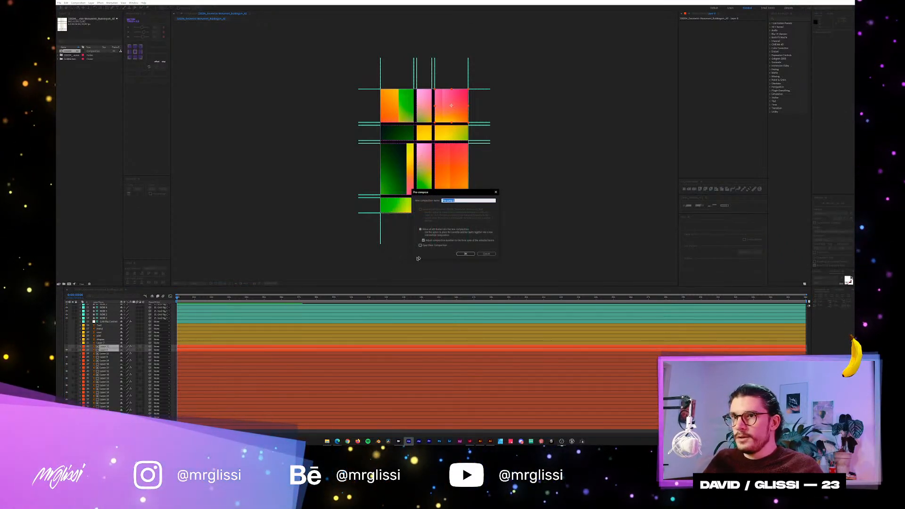
left_click(466, 254)
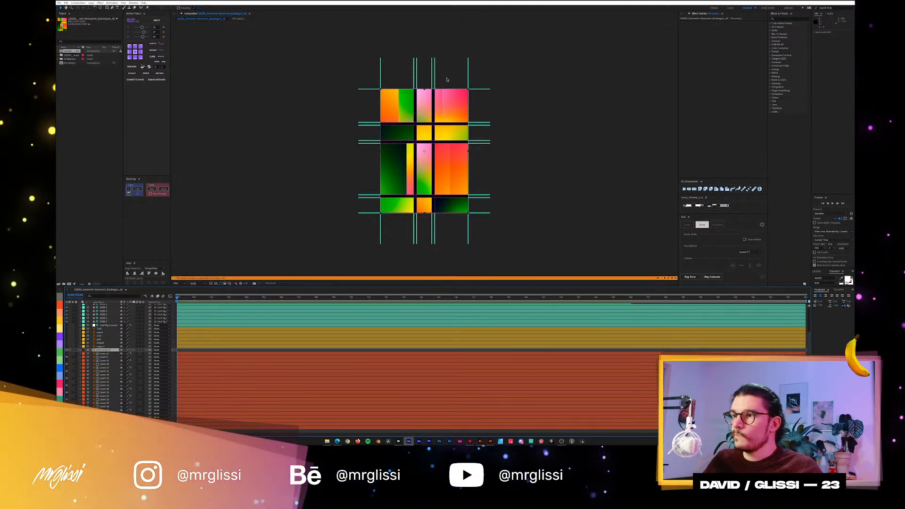
key("ctrl+z")
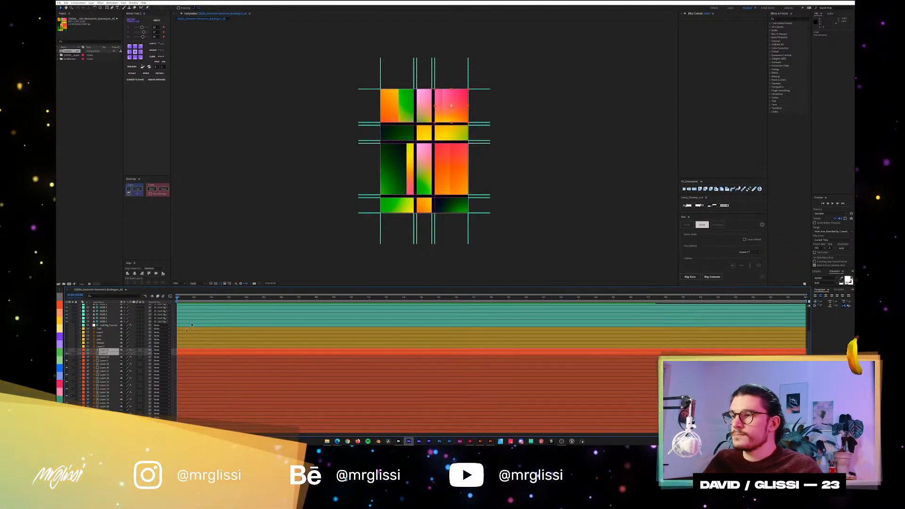
Rig the second layer of the upper-right panel with Rig Columns.
left_click(447, 79)
left_click(102, 353)
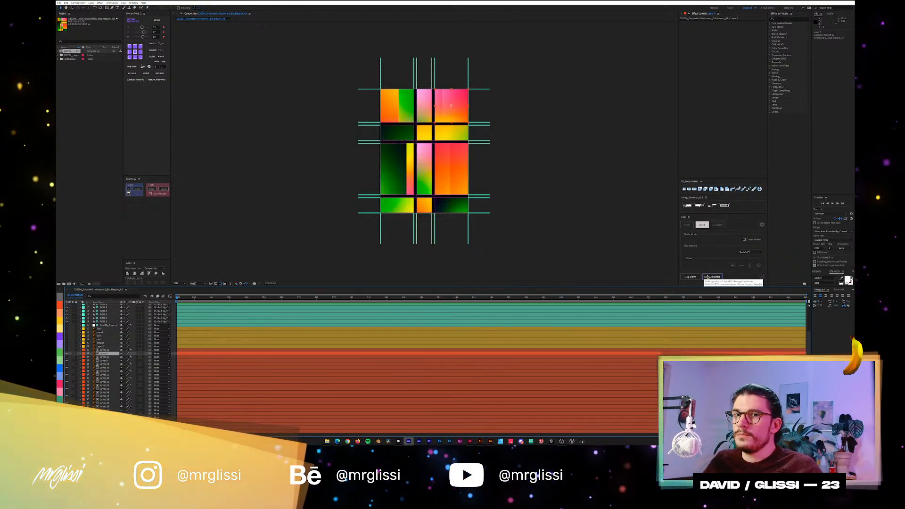
left_click(707, 277)
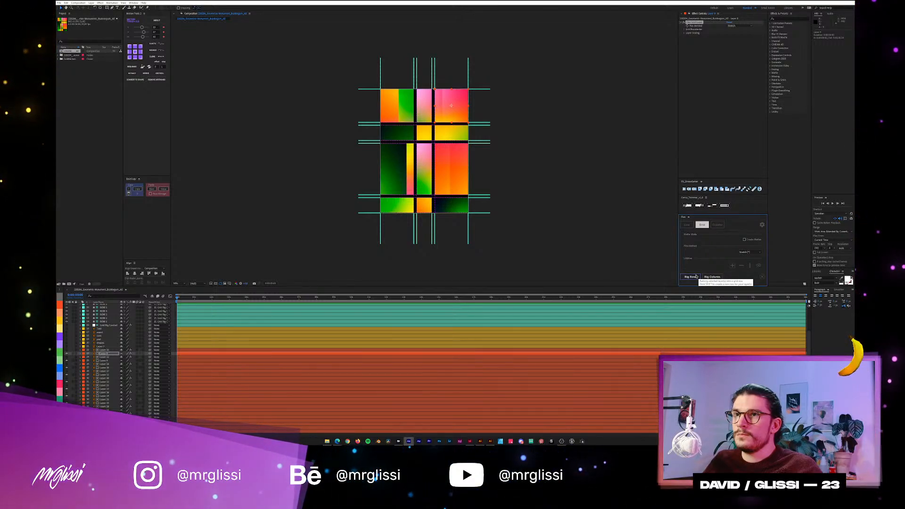
Try rigging the dark green gradient in the second row's left cell with Rig Columns and Rig Row, and undo both.
left_click(453, 137)
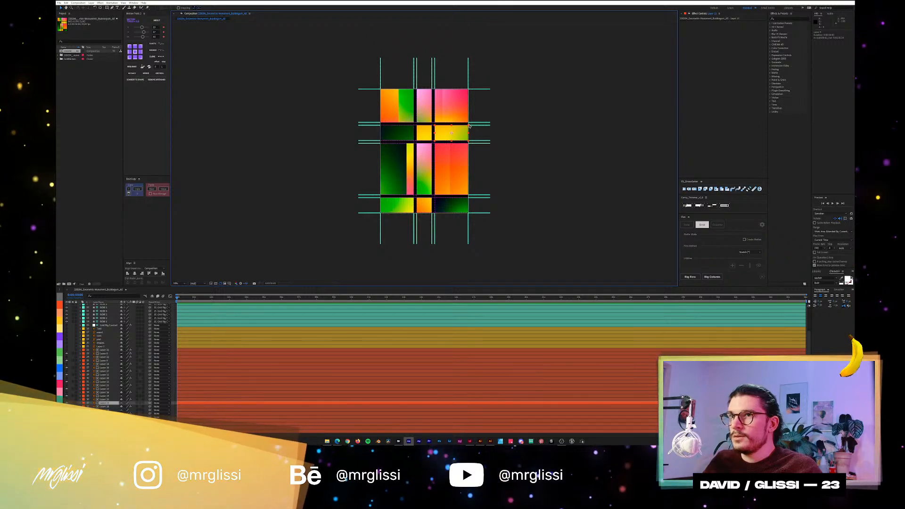
left_click(424, 162)
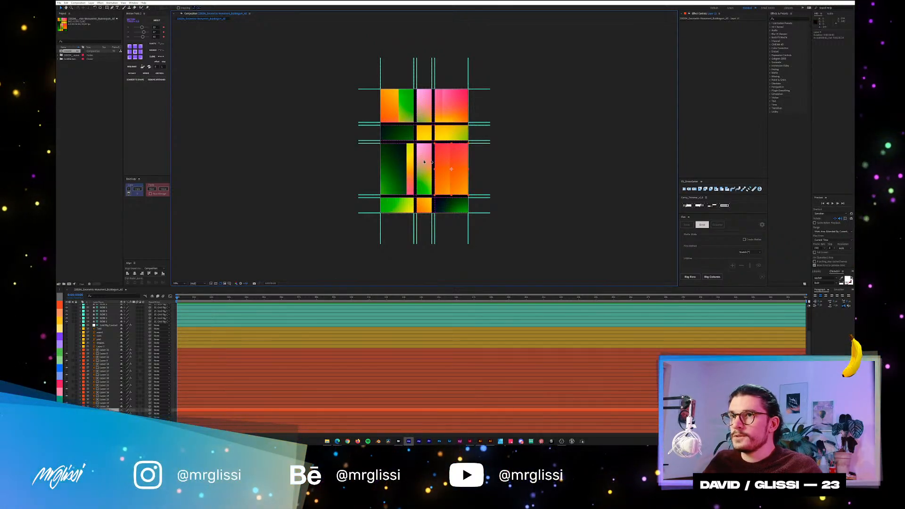
left_click(394, 164)
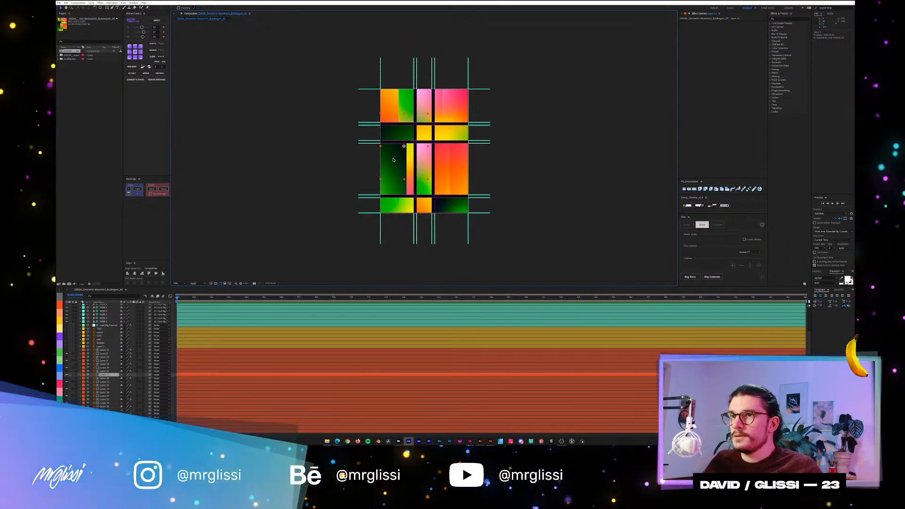
left_click(341, 166)
left_click(396, 133)
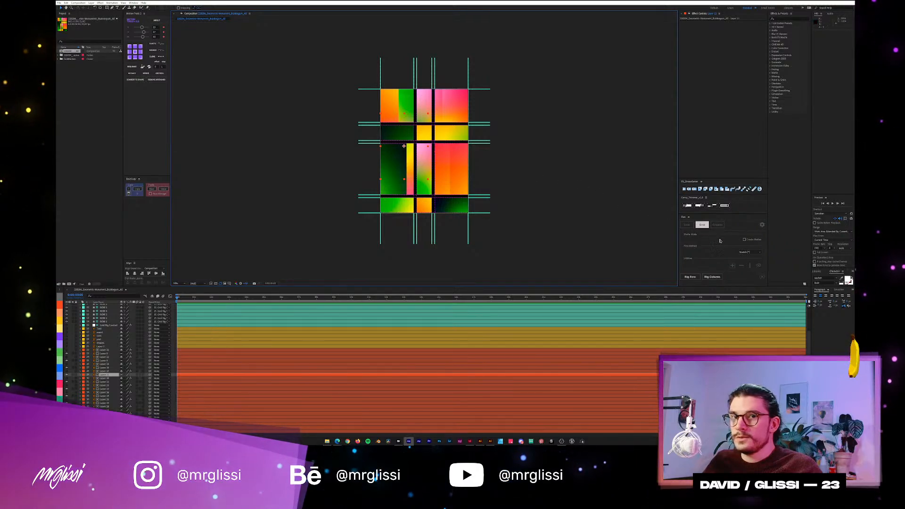
left_click(717, 277)
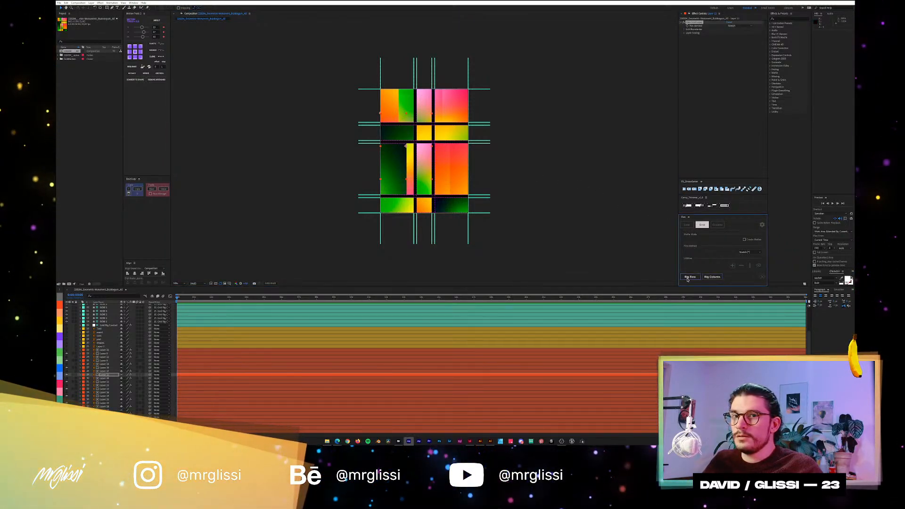
left_click(689, 276)
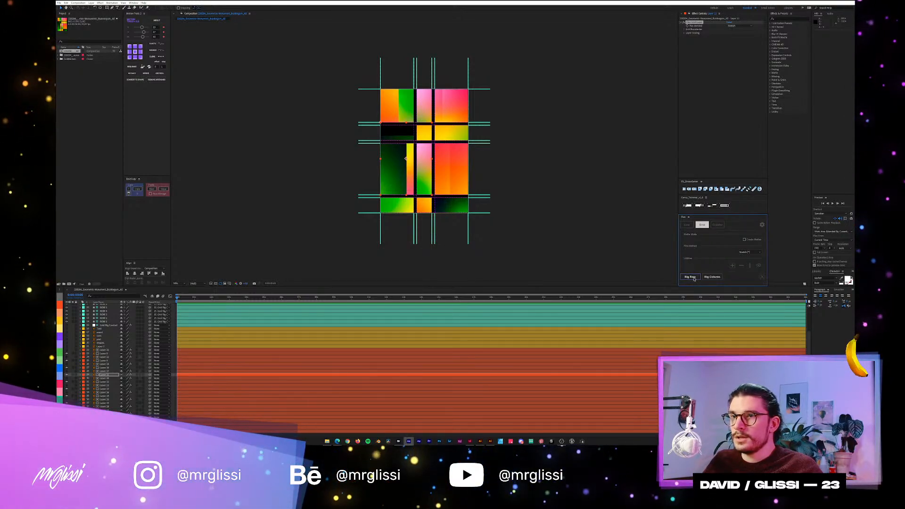
left_click(432, 134)
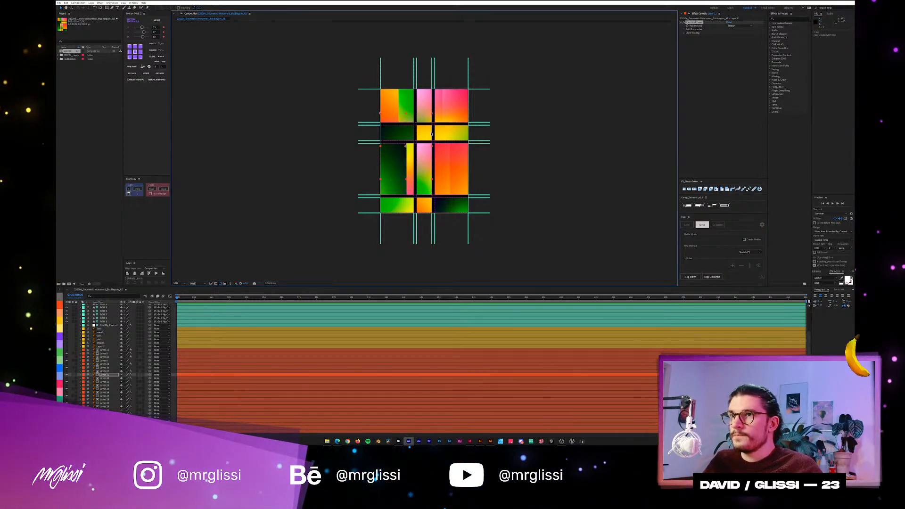
key("ctrl+z")
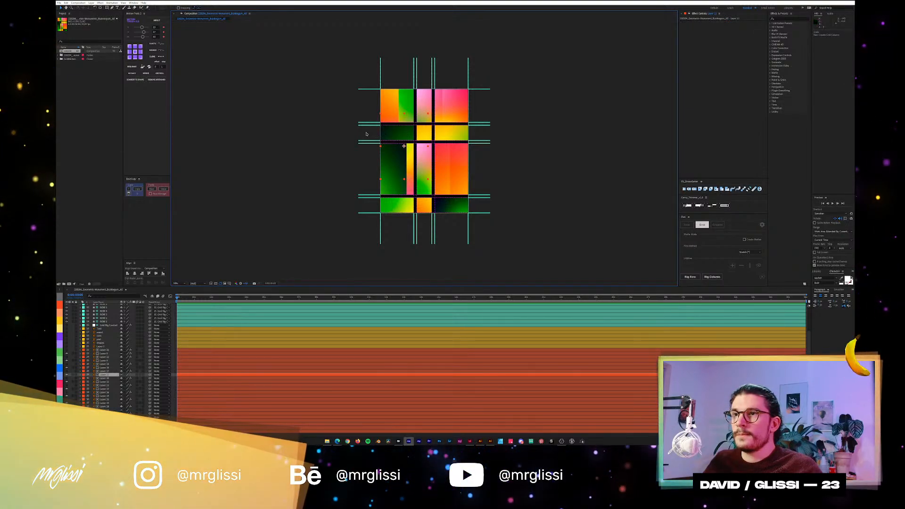
Try moving the guides above and below the second row, and undo the move.
left_click(378, 167)
left_click_drag(377, 168, 373, 135)
key("ctrl+z")
scroll(461, 113, "up", 1)
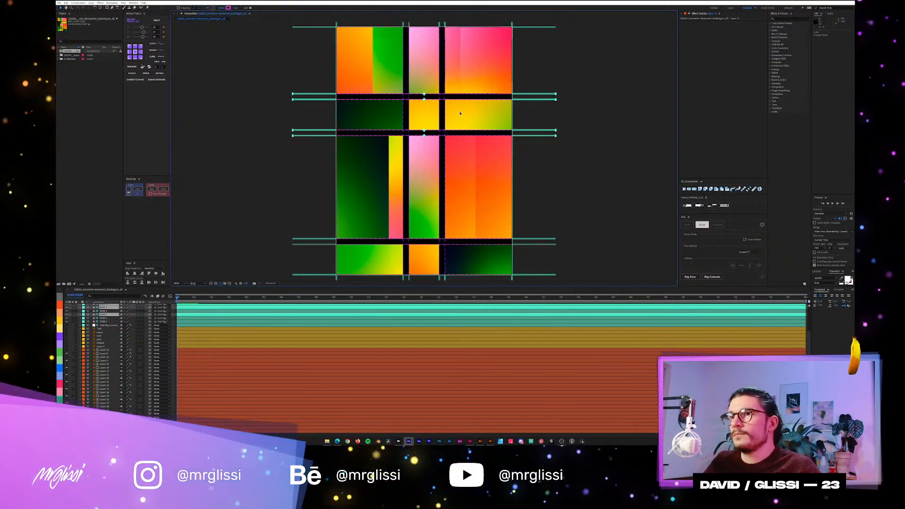
scroll(460, 114, "down", 1)
scroll(459, 115, "up", 1)
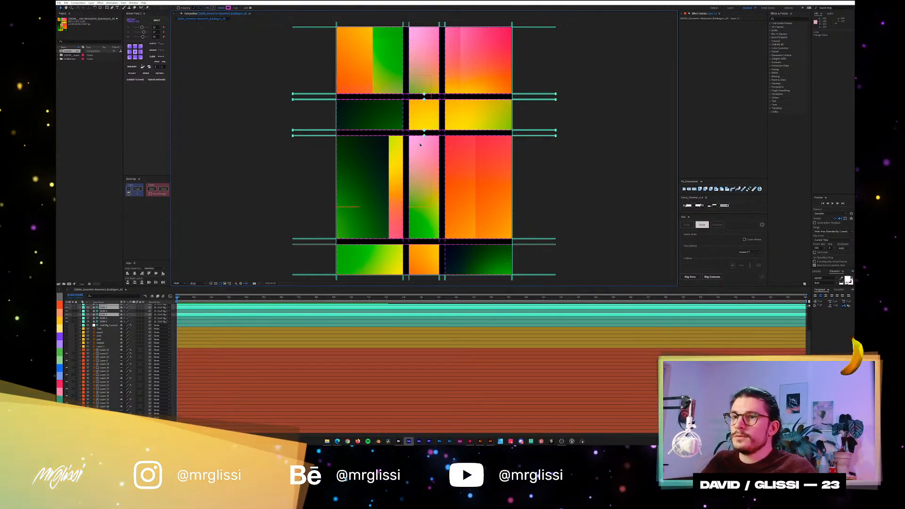
scroll(354, 139, "down", 1)
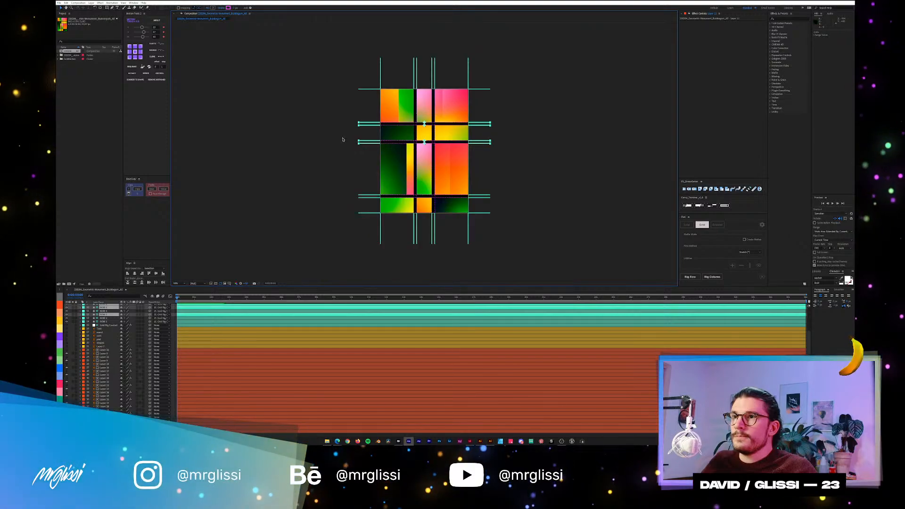
scroll(354, 146, "up", 1)
left_click_drag(354, 155, 350, 139)
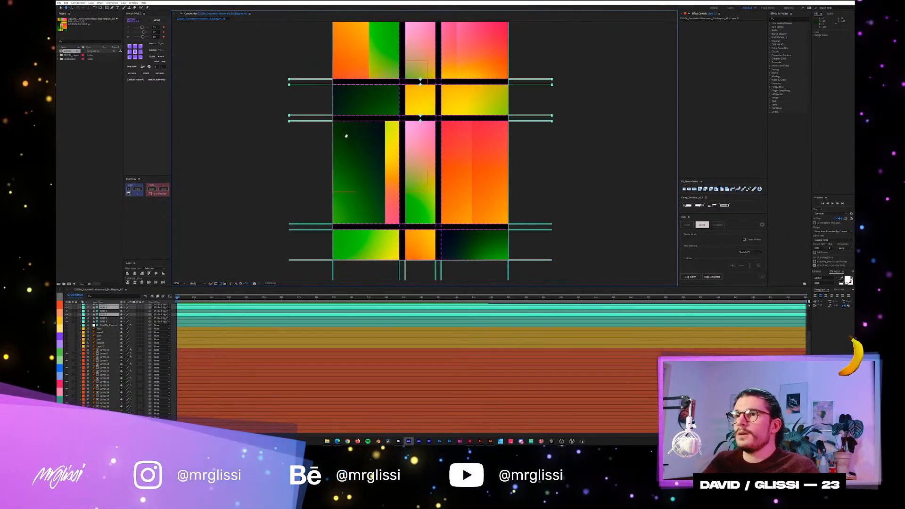
left_click(302, 163)
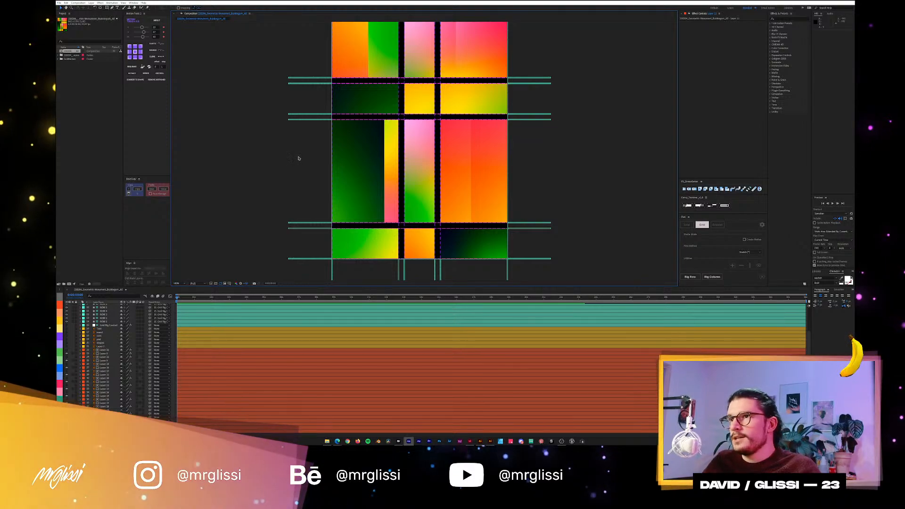
Inspect the dark green gradient layer on its own in the layer viewer, and close the viewer.
left_click(365, 143)
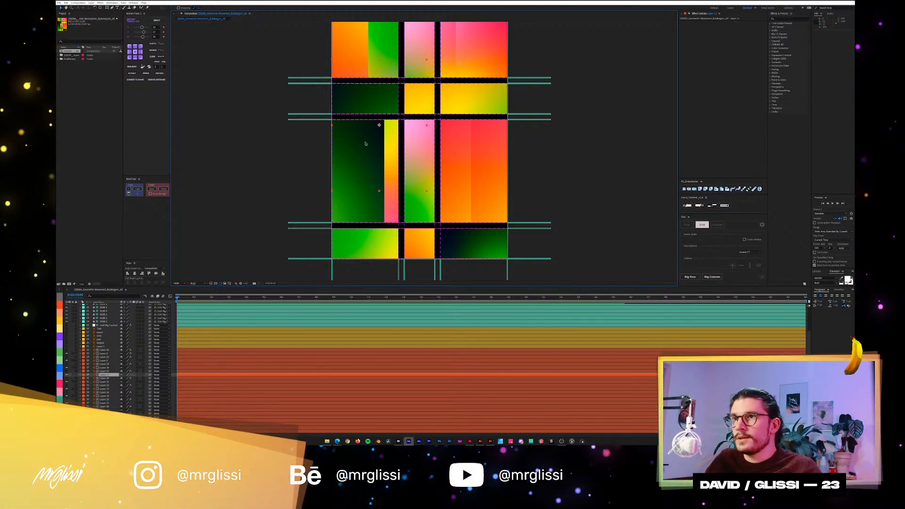
double_click(383, 102)
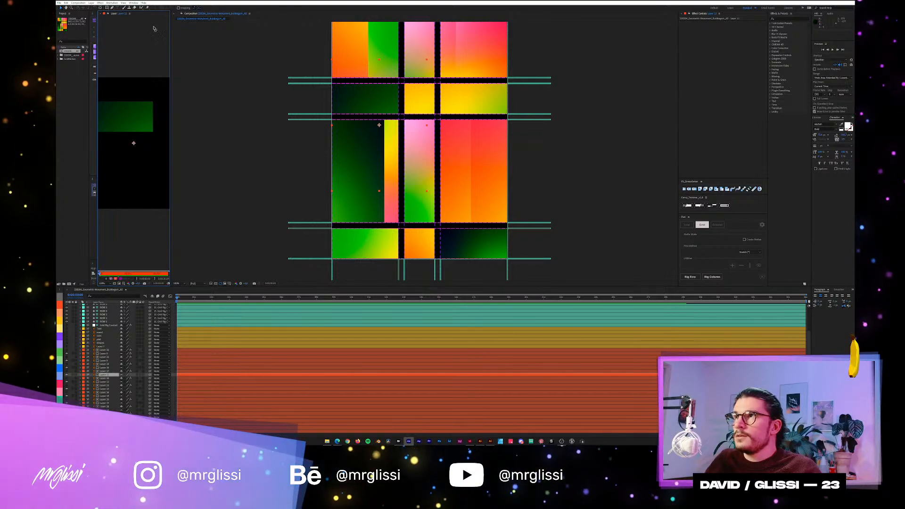
left_click(102, 15)
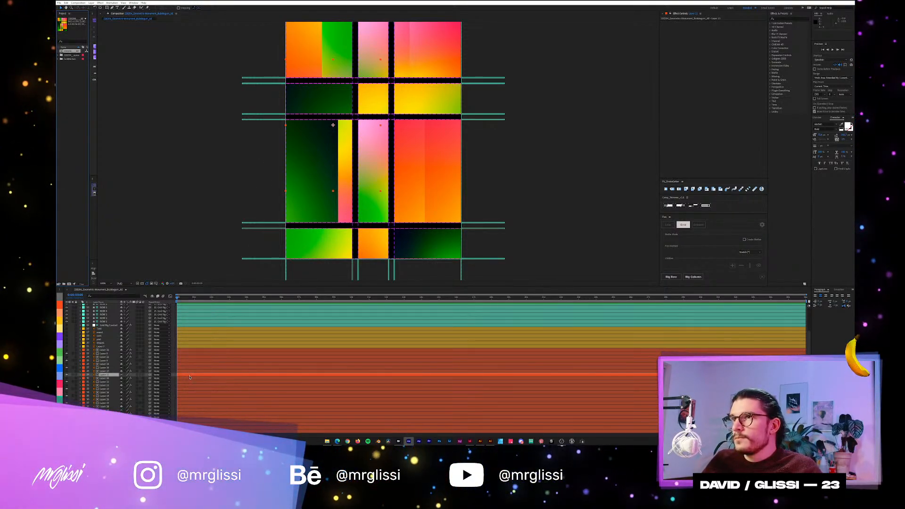
Try pre-composing the dark green gradient layer with all attributes moved into the new composition, and undo it.
key("ctrl+shift+c")
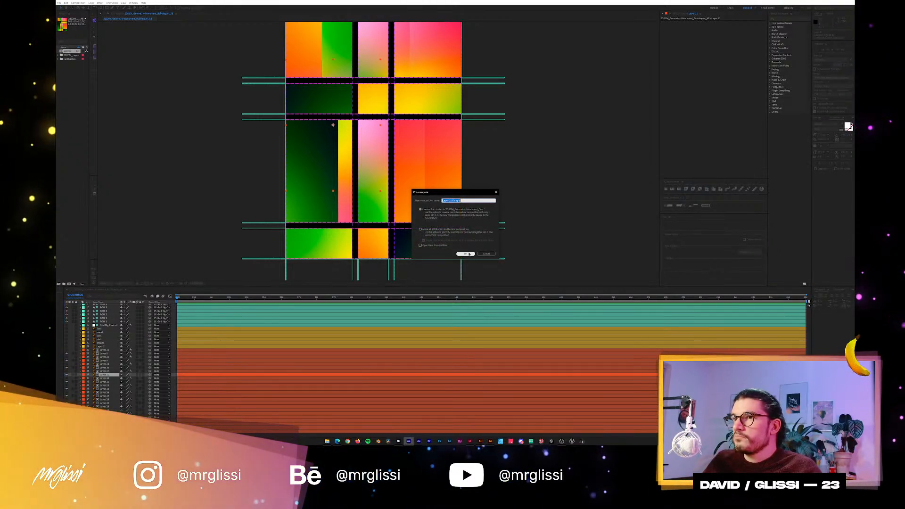
left_click(450, 231)
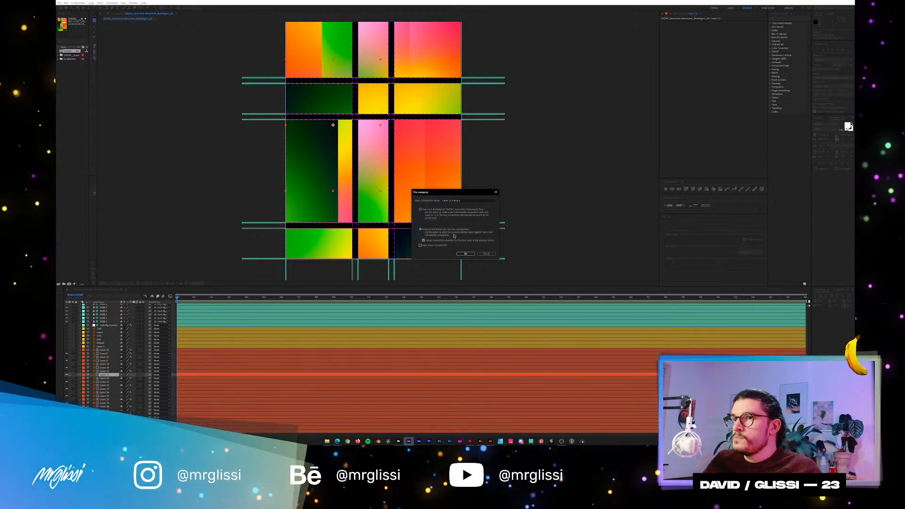
left_click(465, 254)
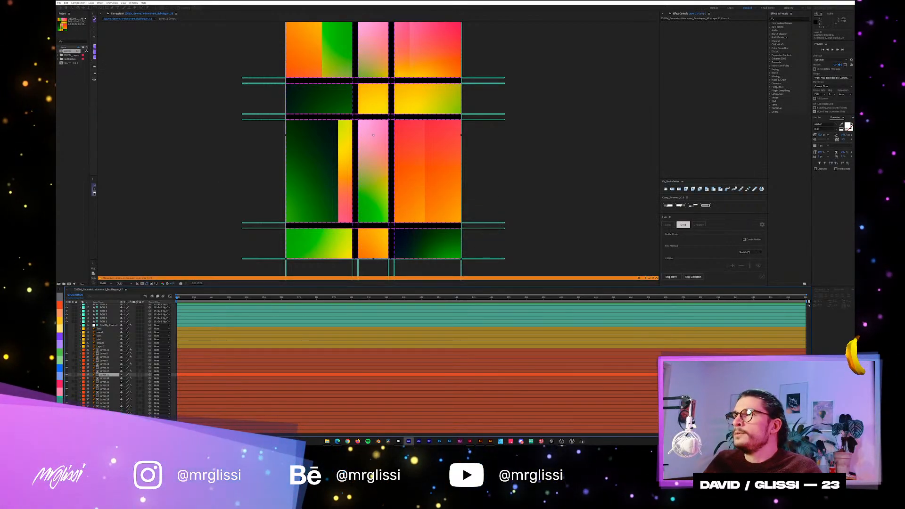
left_click_drag(97, 19, 136, 31)
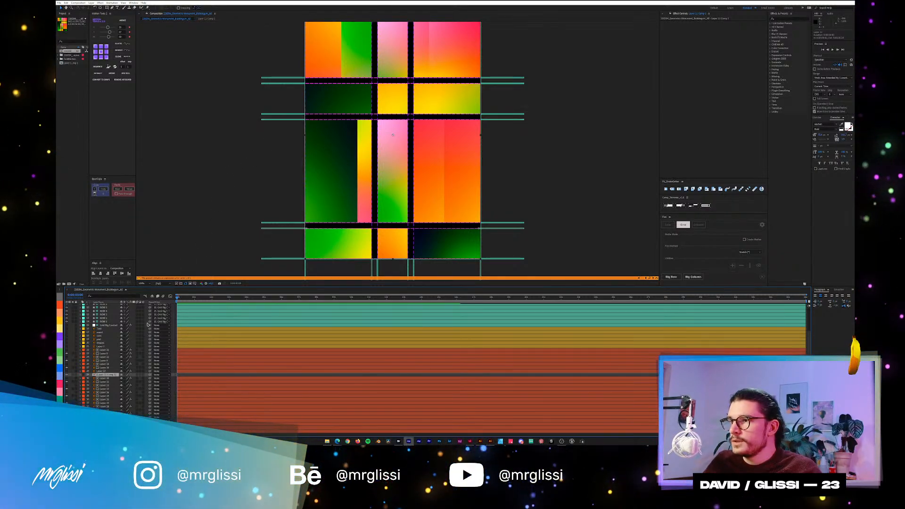
Try toggling off the grid guides with the dark green gradient layer selected, and restore them.
left_click(101, 378)
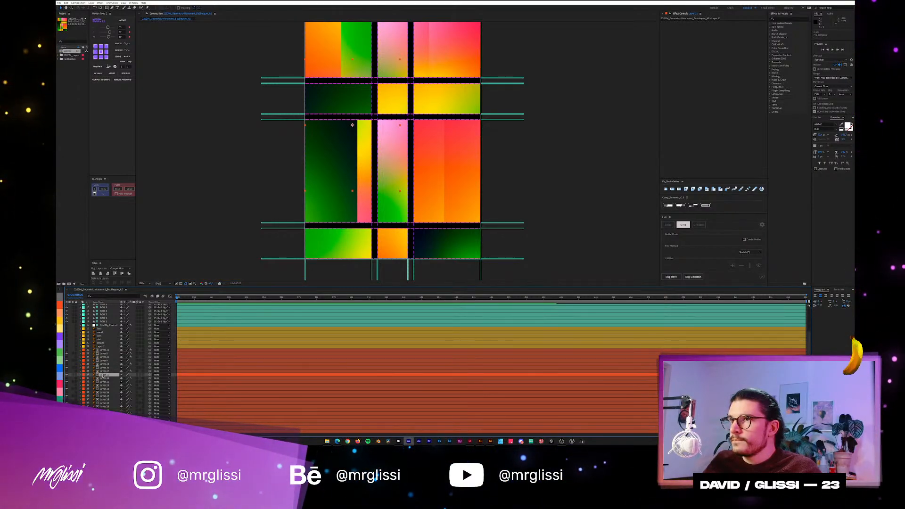
left_click(762, 277)
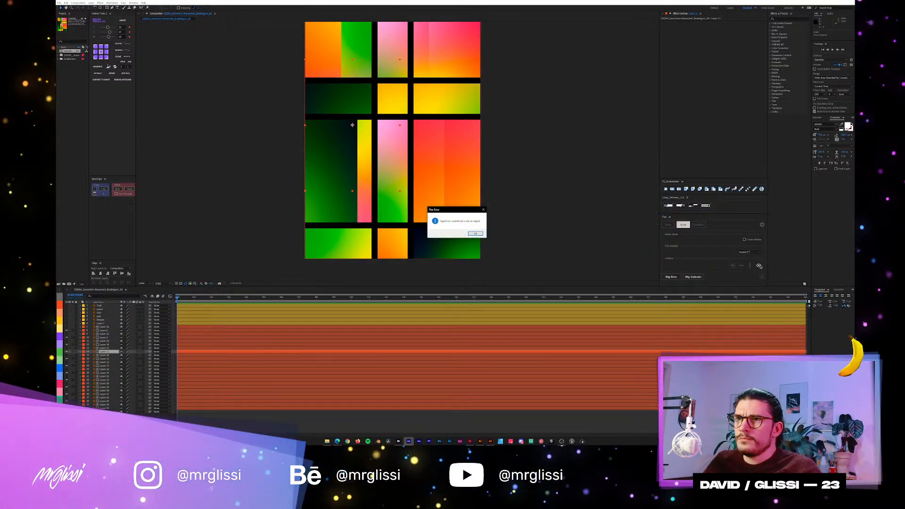
left_click(475, 234)
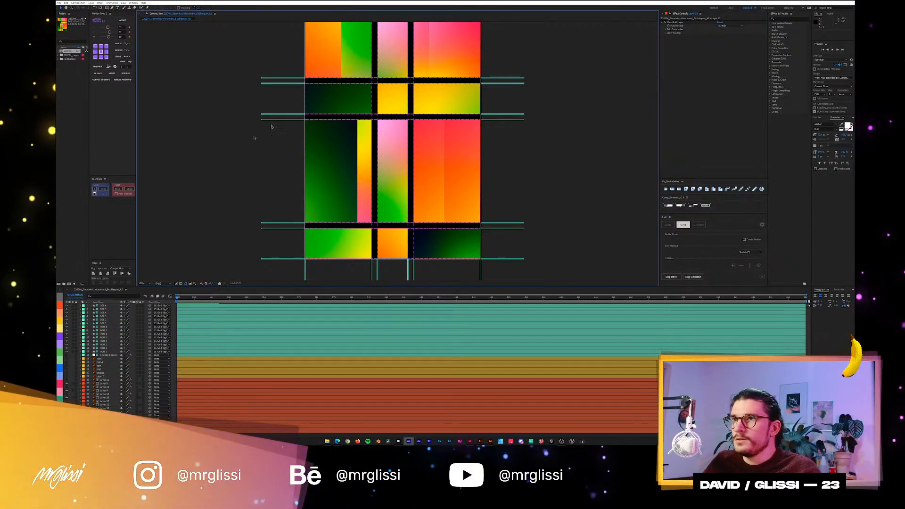
Try pre-composing the upper-right panel's gradient layer with all attributes moved into the new composition, and undo it.
left_click(340, 107)
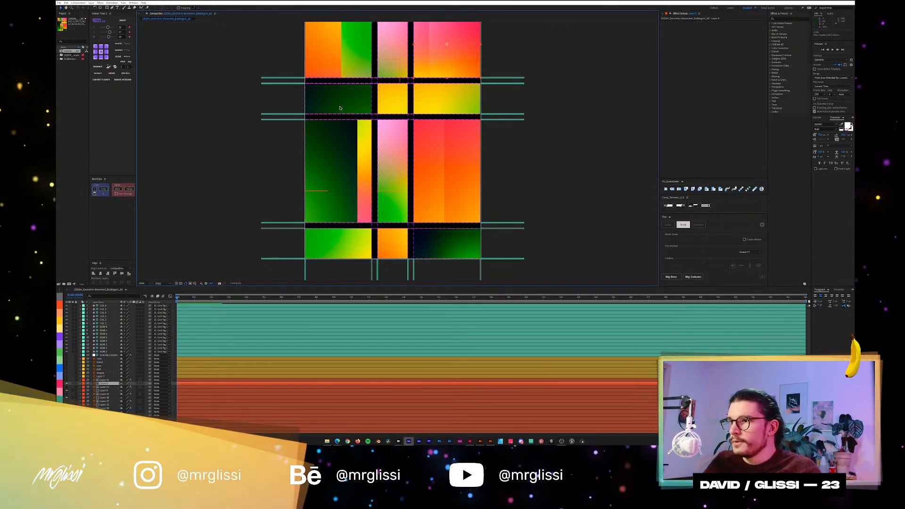
key("ctrl+Up")
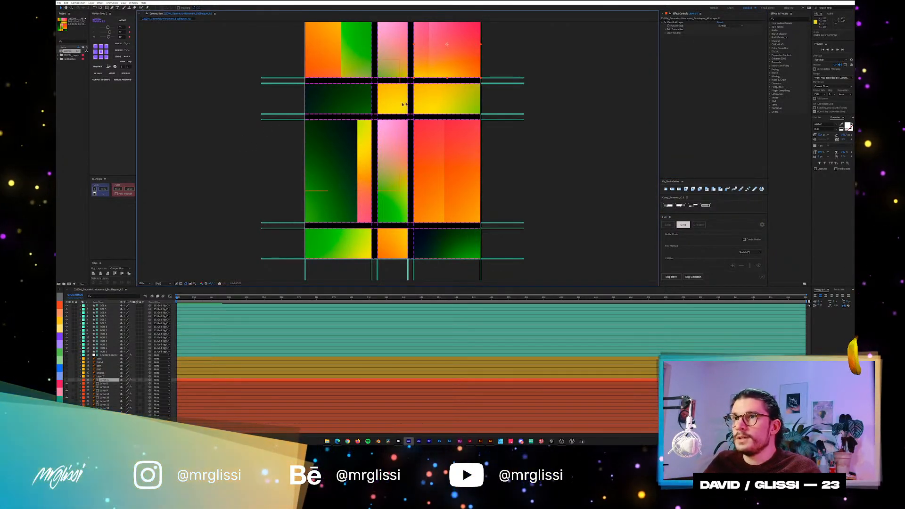
left_click(106, 383)
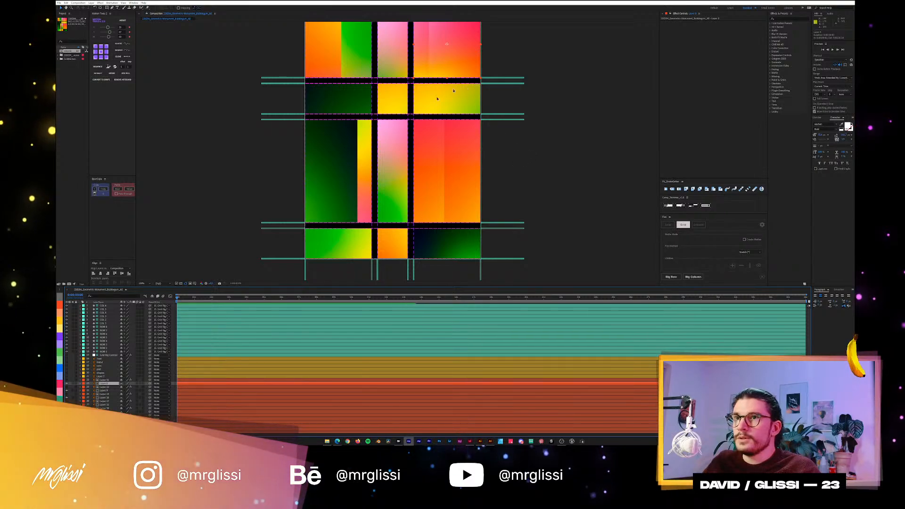
key("ctrl+shift+c")
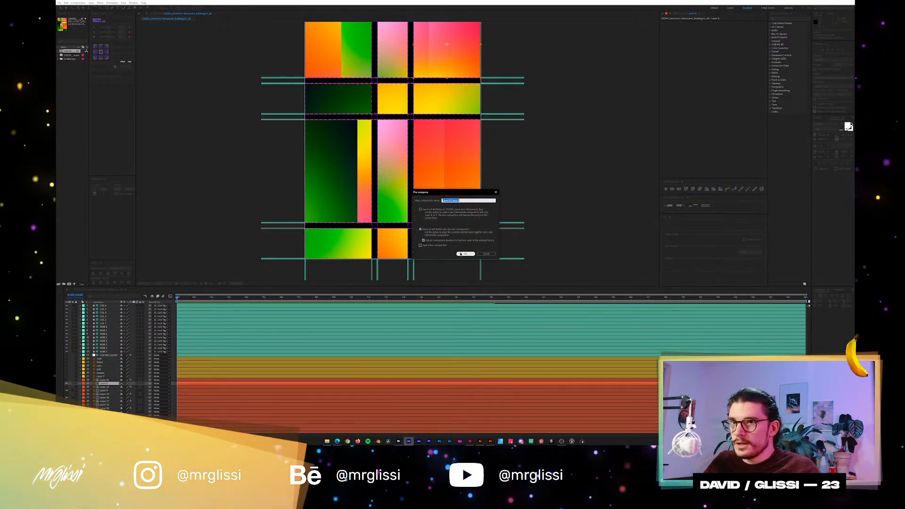
left_click(461, 253)
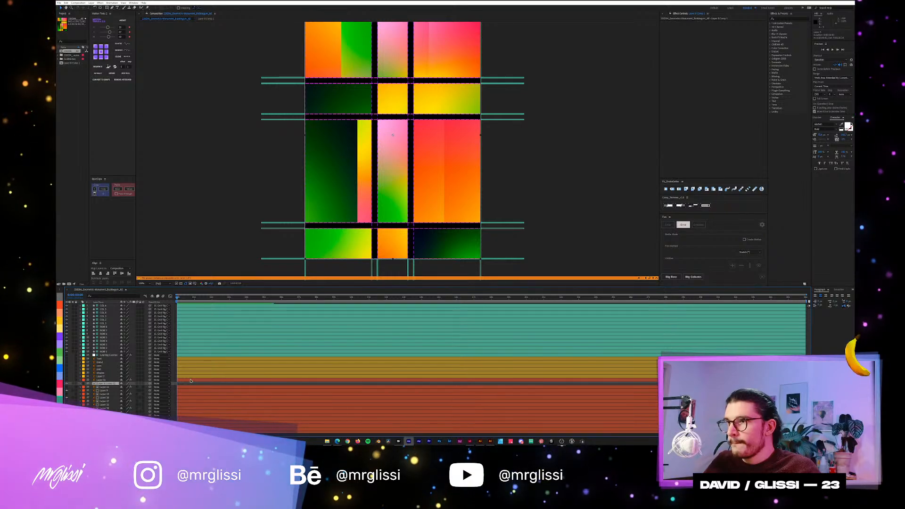
key("ctrl+z")
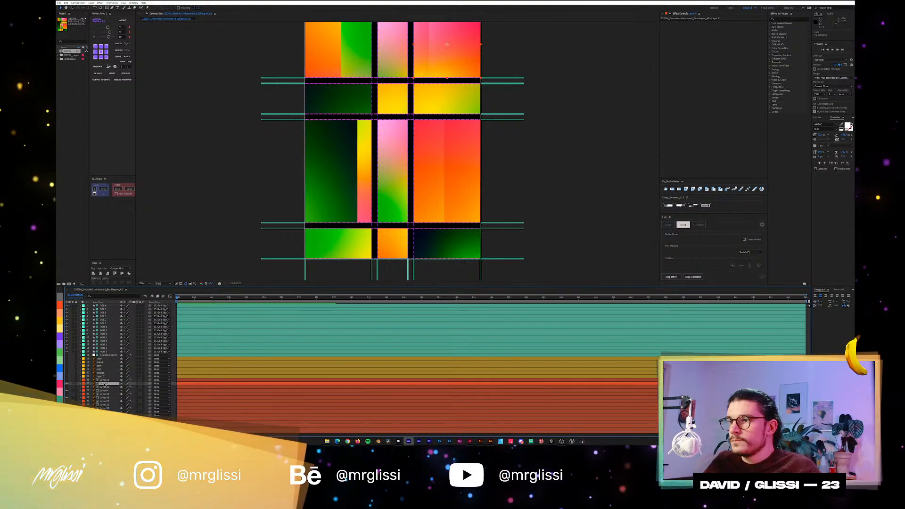
Examine the anchor point and position properties of the upper-right panel's gradient layer for keyframes or expressions.
key("a")
key("shift+p")
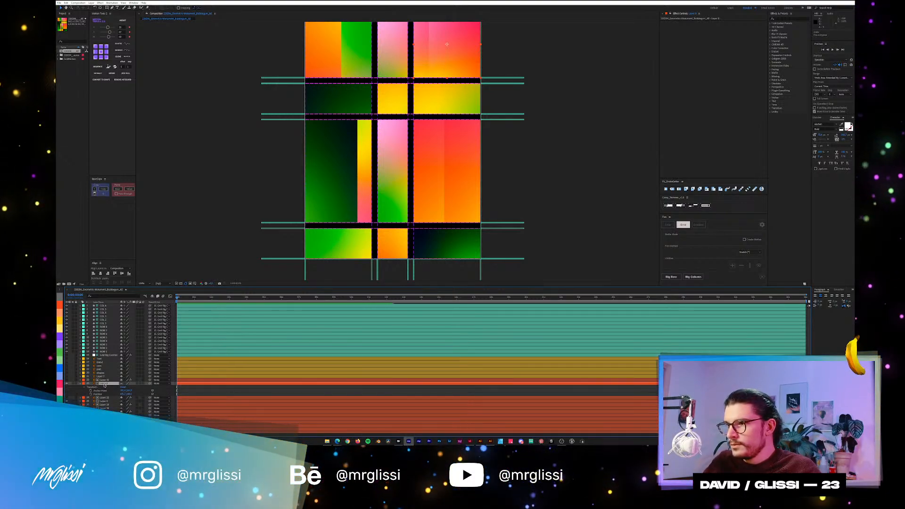
key("u")
key("u")
key("u")
key("u")
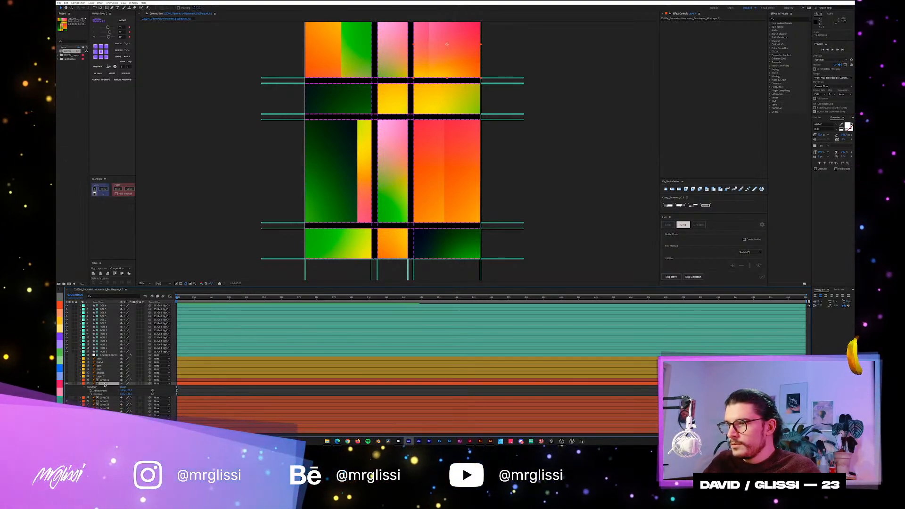
key("u")
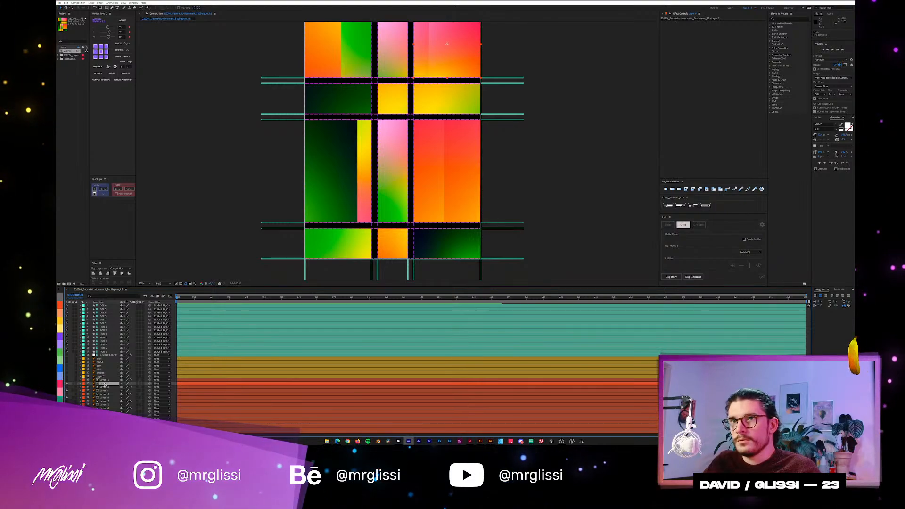
key("u")
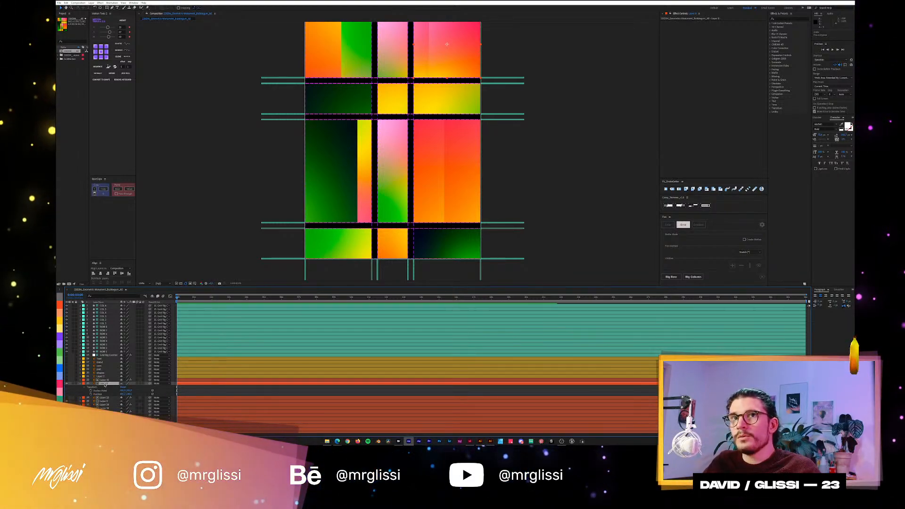
key("u")
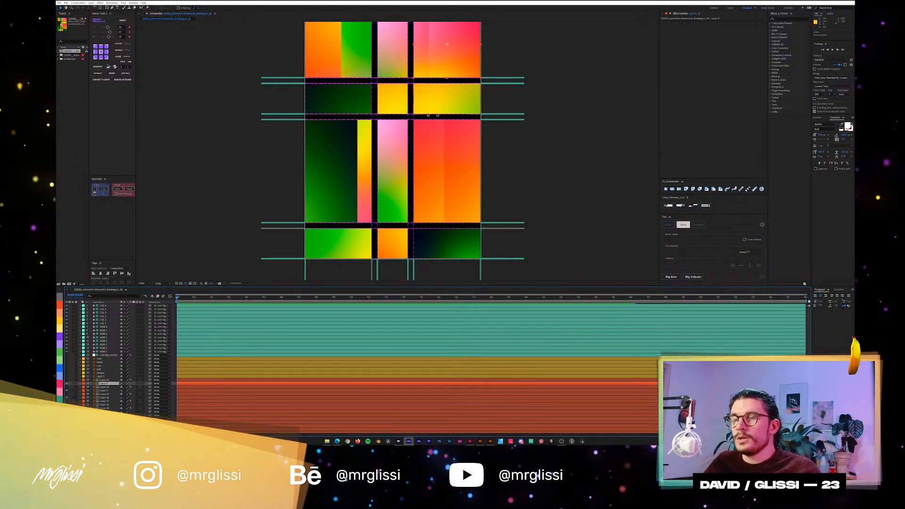
Pre-compose the upper-right panel's gradient layer with all attributes moved into the new composition, and reveal the expression that causes the error.
left_click(320, 271)
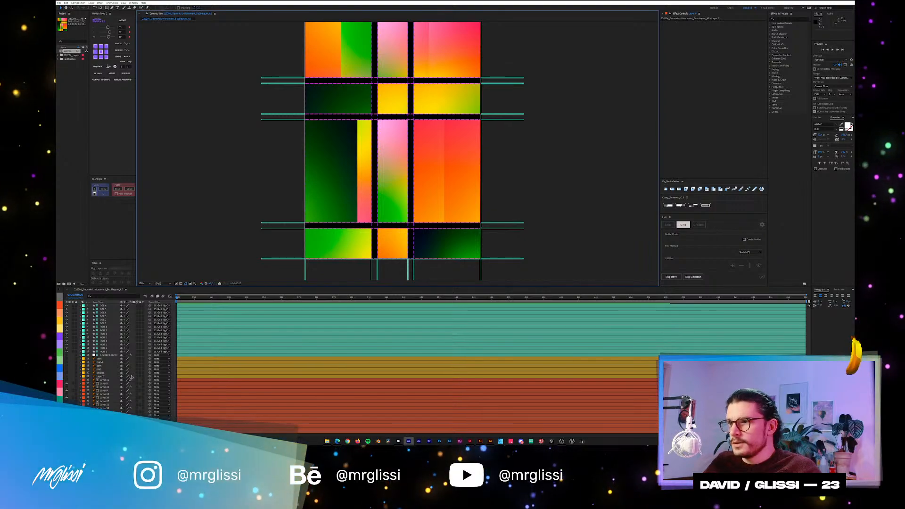
left_click(102, 379)
left_click(103, 383)
key("ctrl+shift+c")
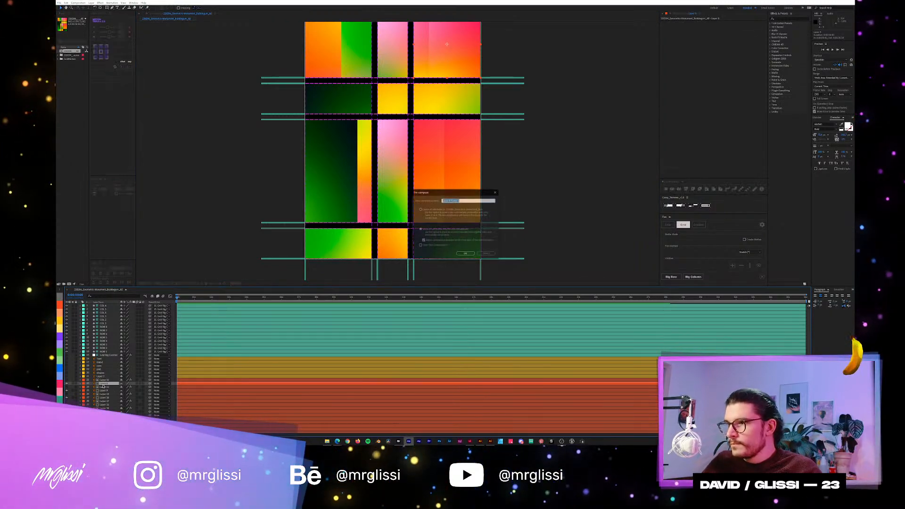
left_click(466, 253)
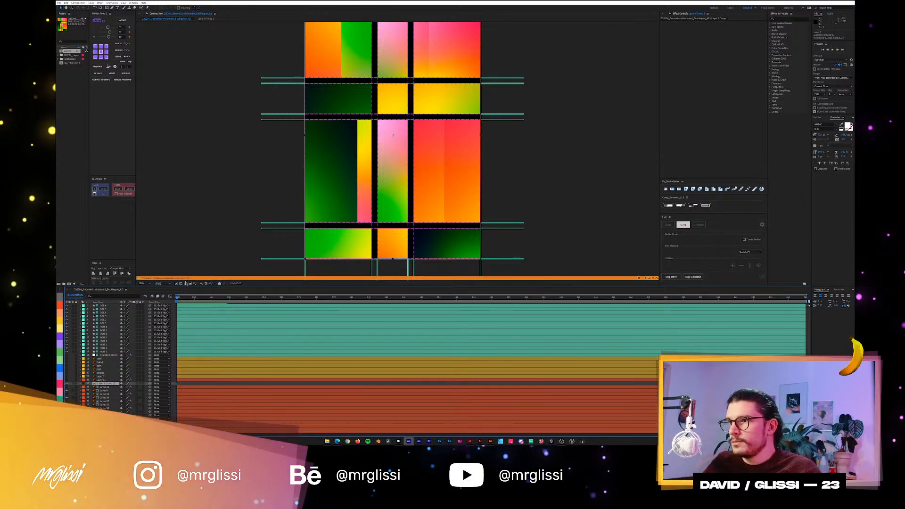
left_click(186, 281)
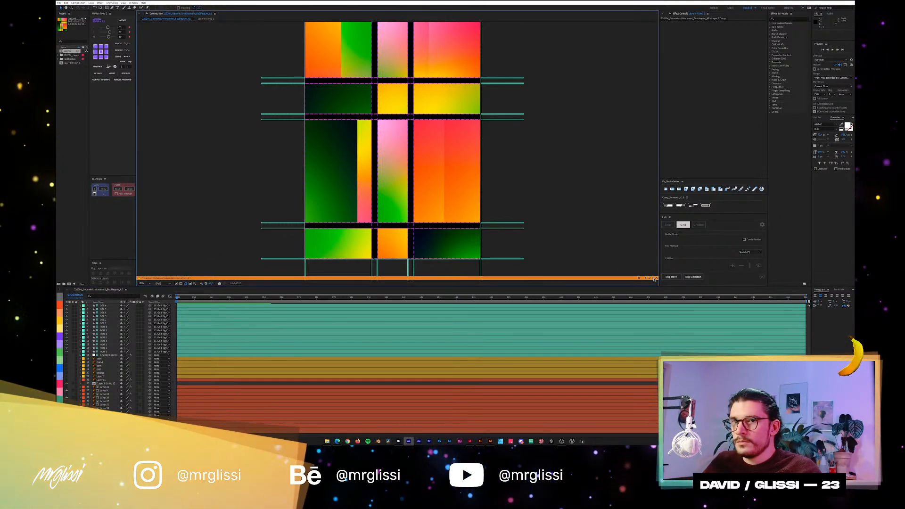
left_click(651, 278)
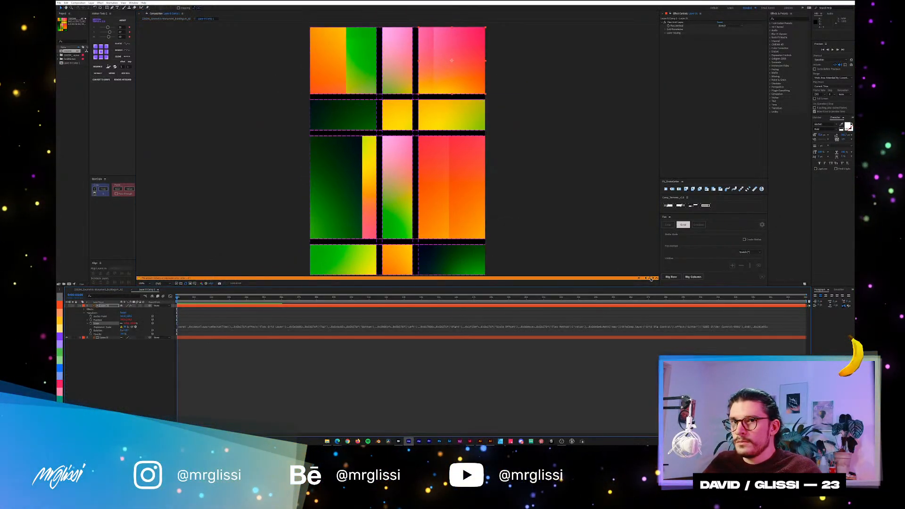
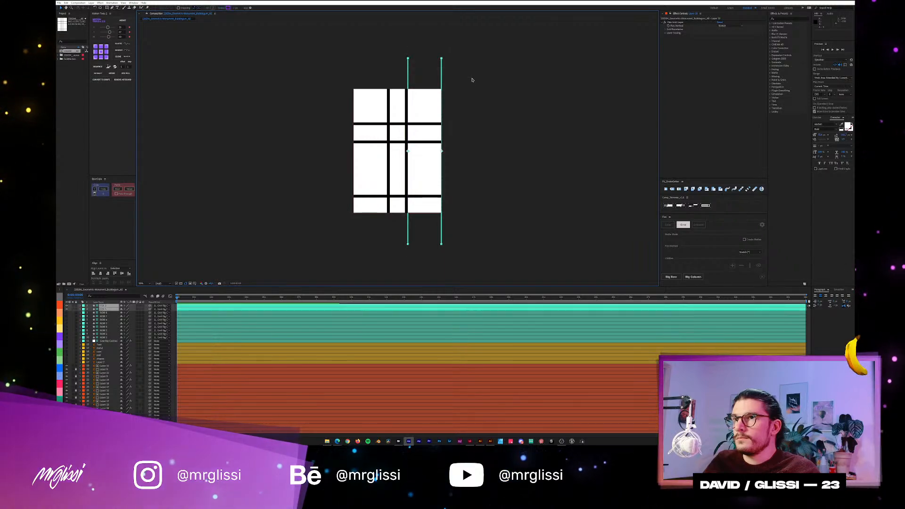
Remove the grid guides and their controller layer from the poster composition.
left_click(758, 265)
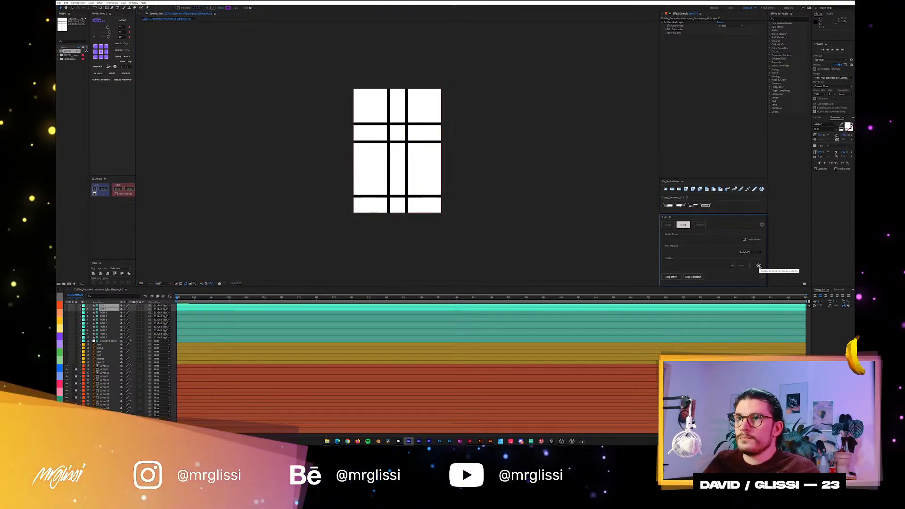
left_click(758, 267)
left_click(762, 277)
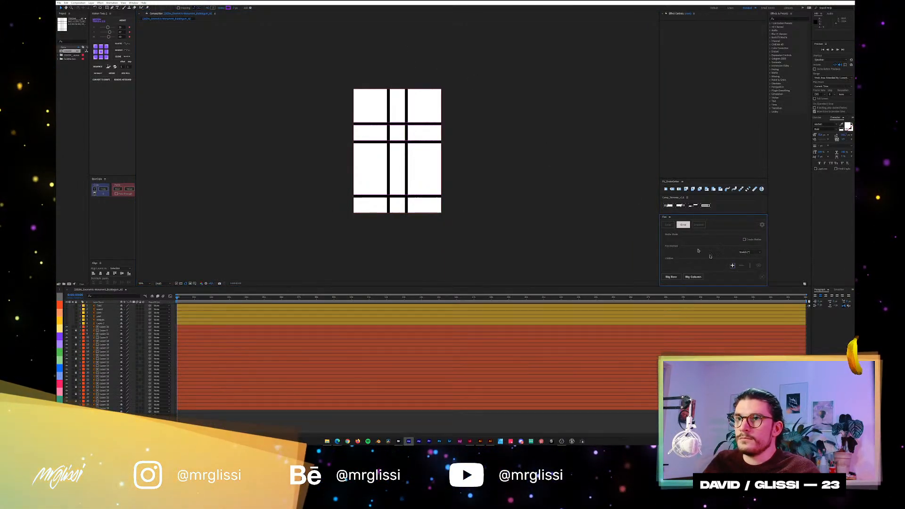
Delete all the white matte rectangles covering the poster.
left_click(404, 117)
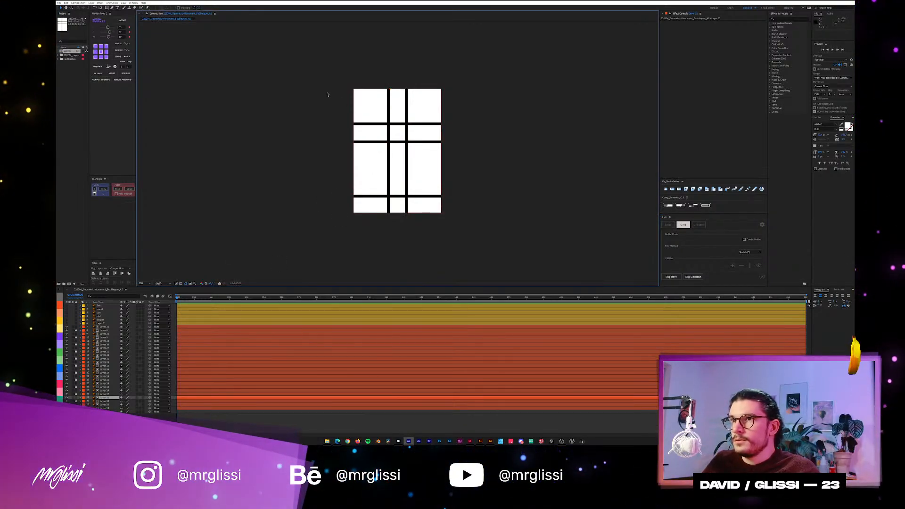
left_click_drag(326, 95, 502, 274)
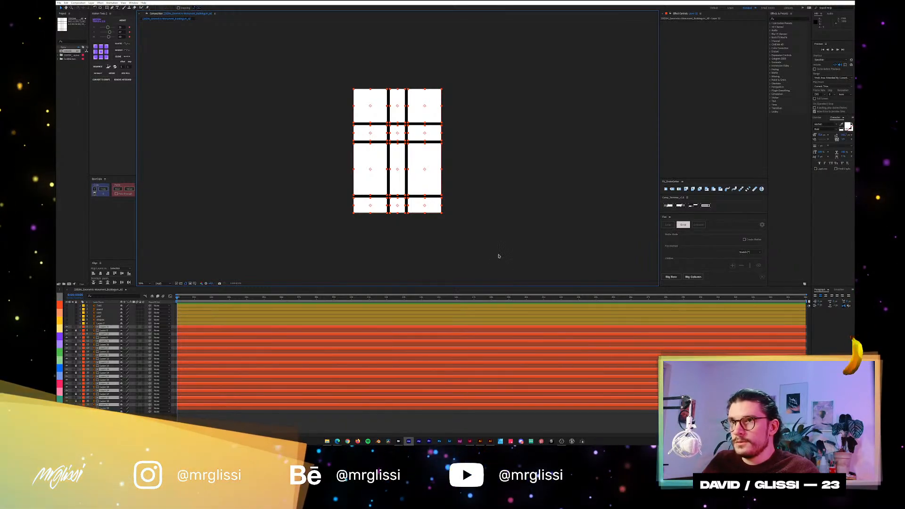
key("Delete")
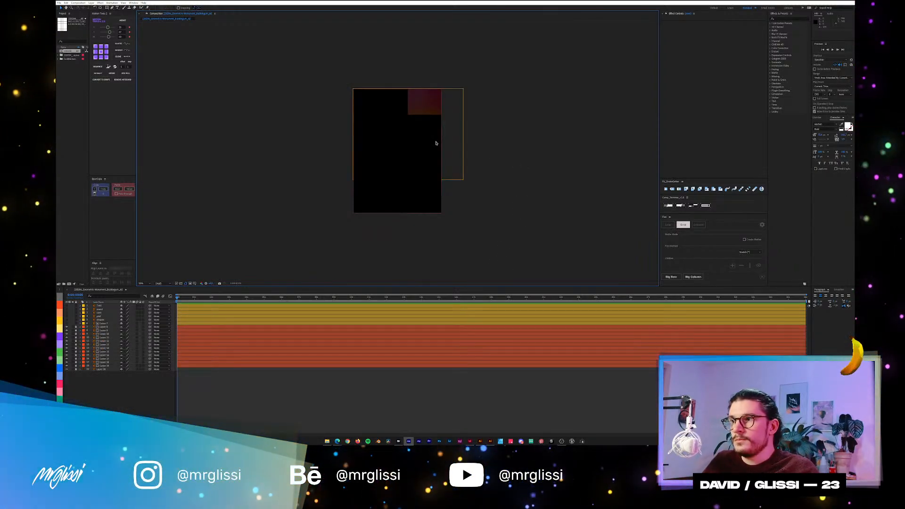
Unlock the red-labelled gradient layers and set their track mattes to None.
left_click(103, 366)
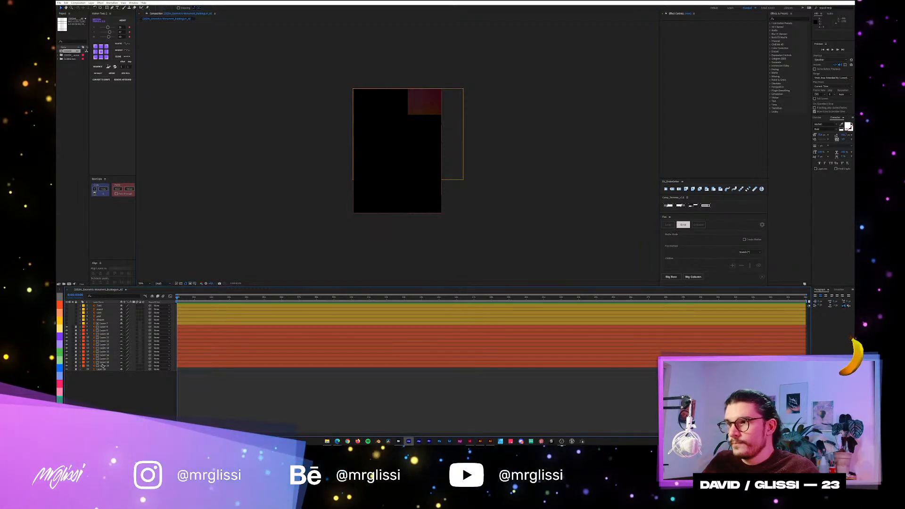
left_click_drag(76, 328, 77, 360)
left_click(102, 366)
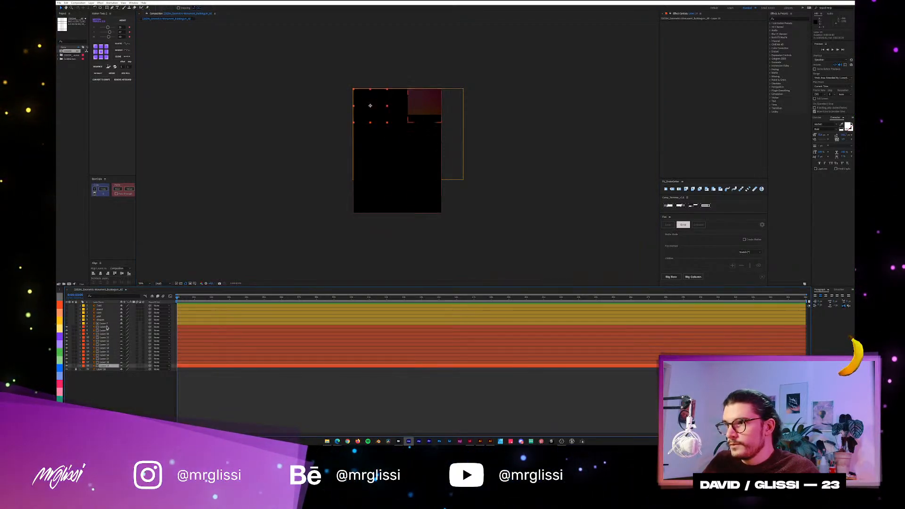
left_click(105, 329, "shift")
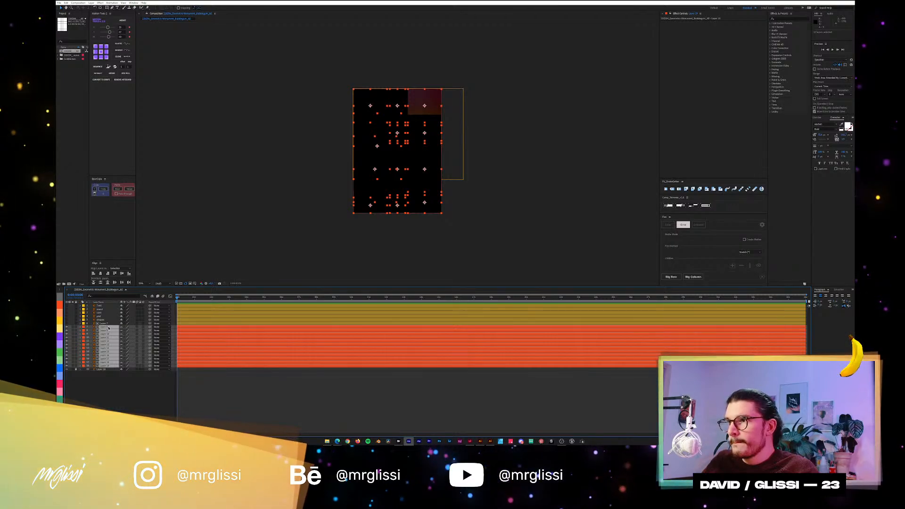
key("F4")
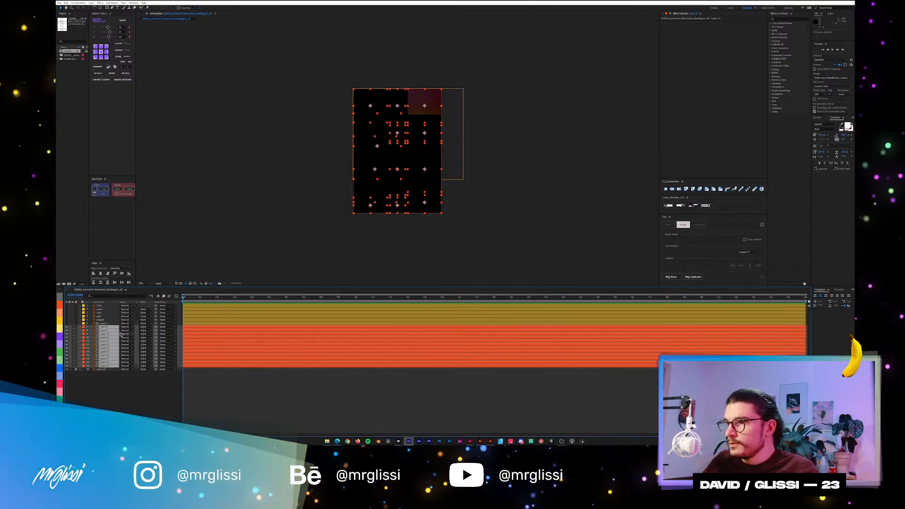
left_click(146, 327)
left_click(149, 331)
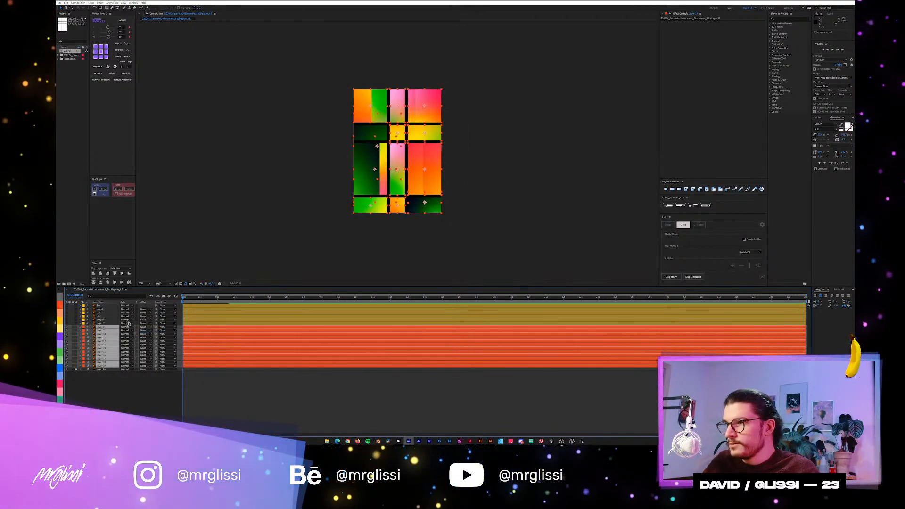
key("F4")
left_click(463, 212)
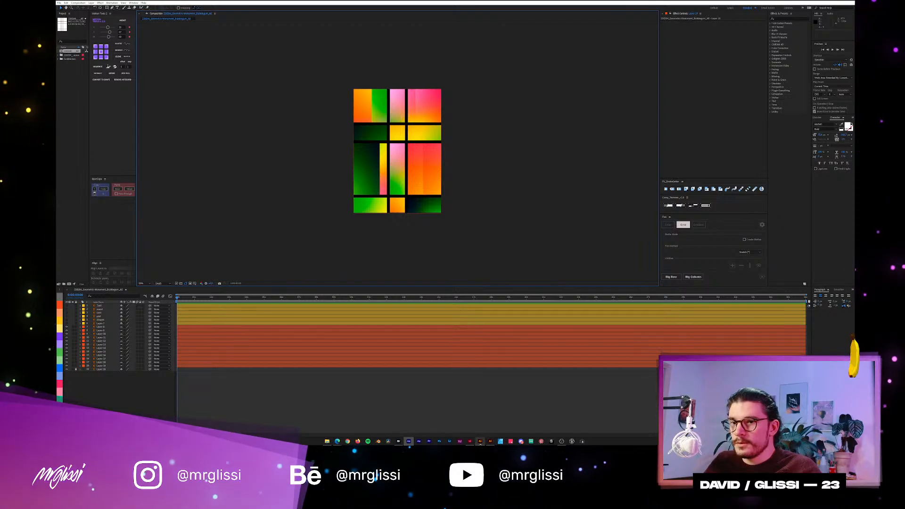
Switch to Illustrator and delete the nine white rectangles in the upper three rows of the poster.
left_click(485, 443)
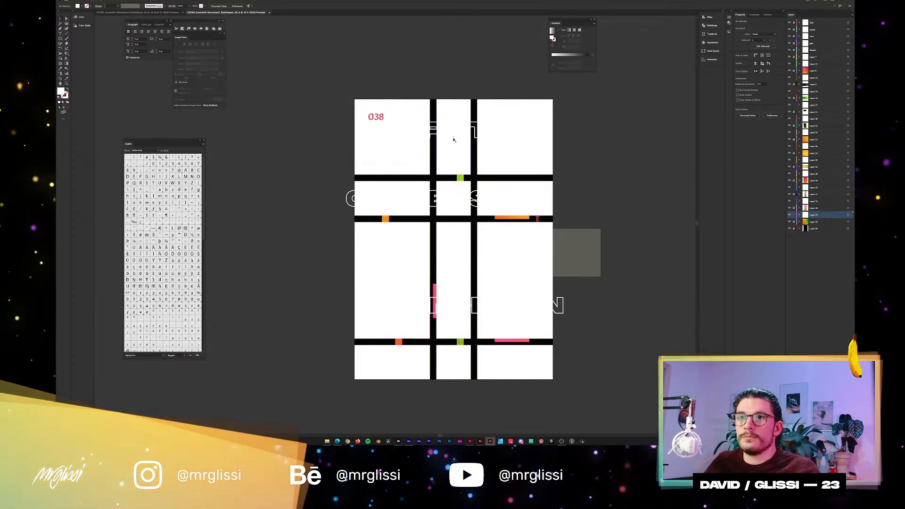
left_click(410, 144)
left_click(462, 146, "shift")
left_click(502, 153, "shift")
left_click(501, 196, "shift")
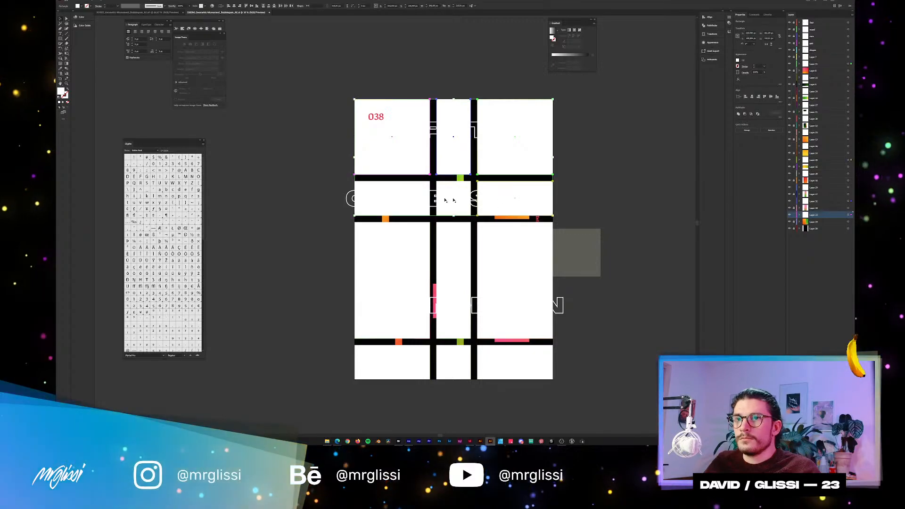
left_click(414, 200, "shift")
left_click(453, 198, "shift")
left_click(452, 278, "shift")
left_click(393, 278, "shift")
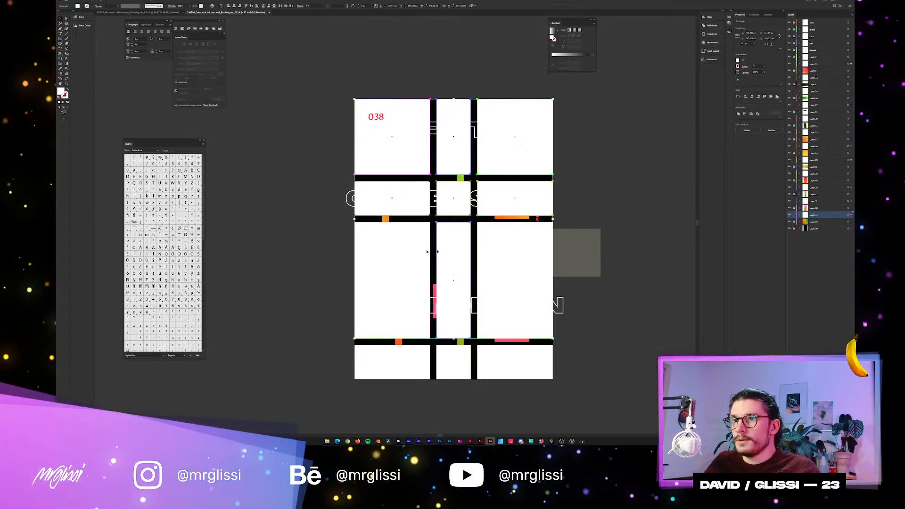
left_click(514, 250, "shift")
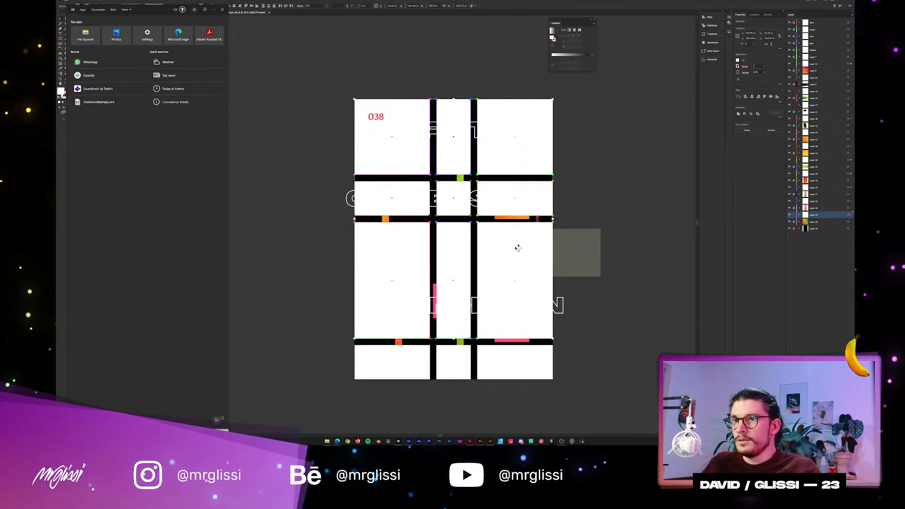
key("Delete")
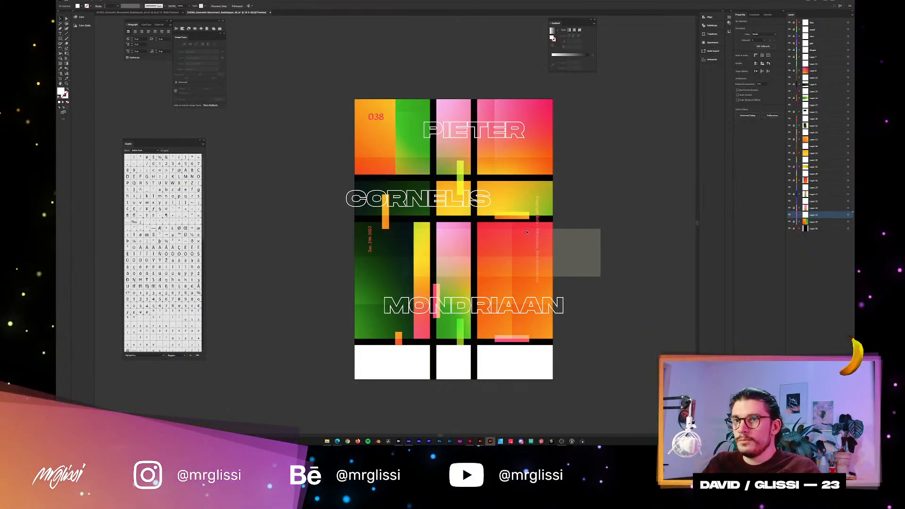
Delete the three white rectangles in the bottom row of the poster.
left_click(528, 359)
left_click(454, 362, "shift")
left_click(417, 363, "shift")
key("Delete")
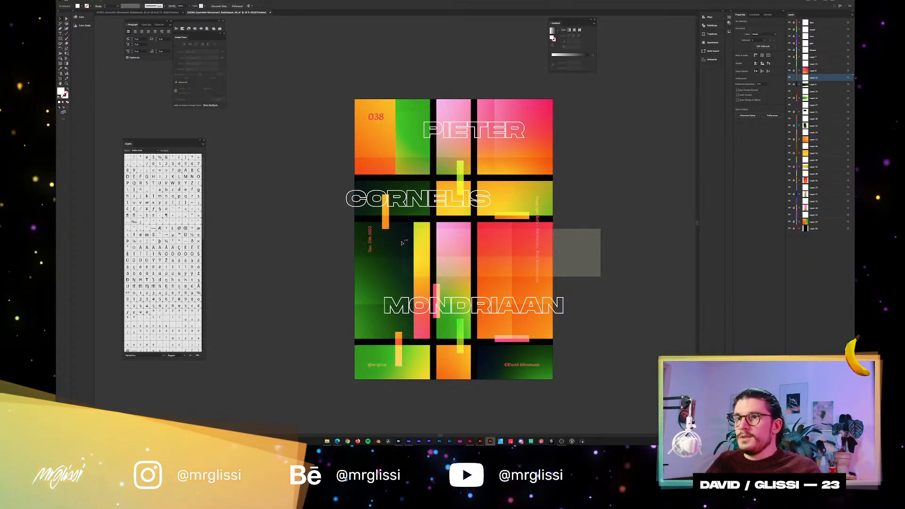
Lock Layer 7 with its overhanging overlay shapes and select all the gradient panels.
left_click_drag(402, 243, 381, 221)
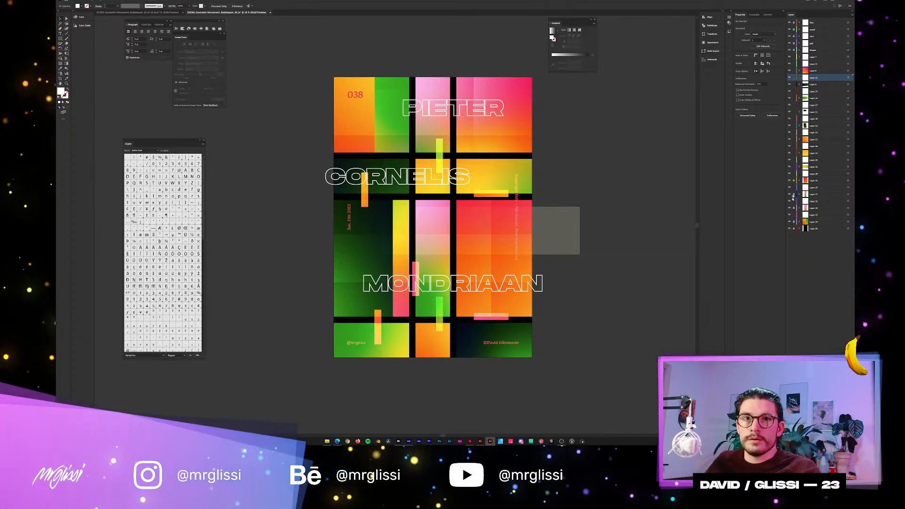
left_click(851, 56)
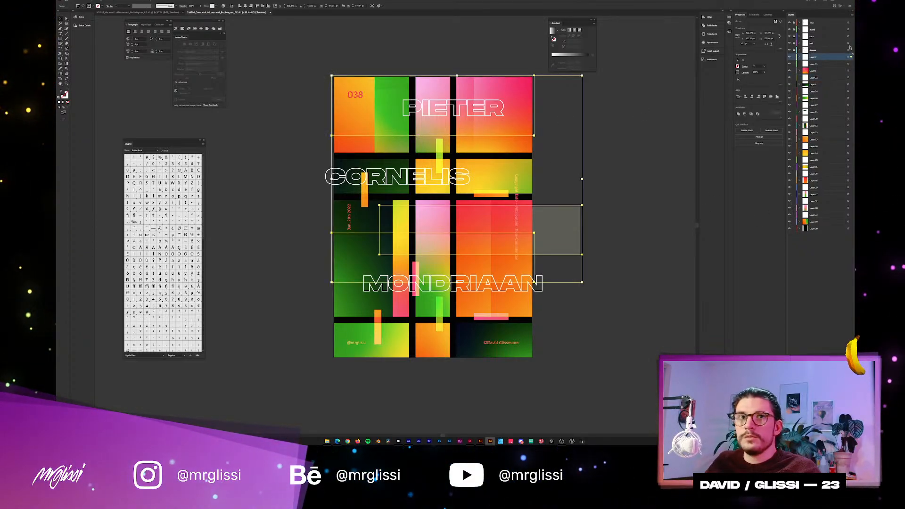
left_click(794, 57)
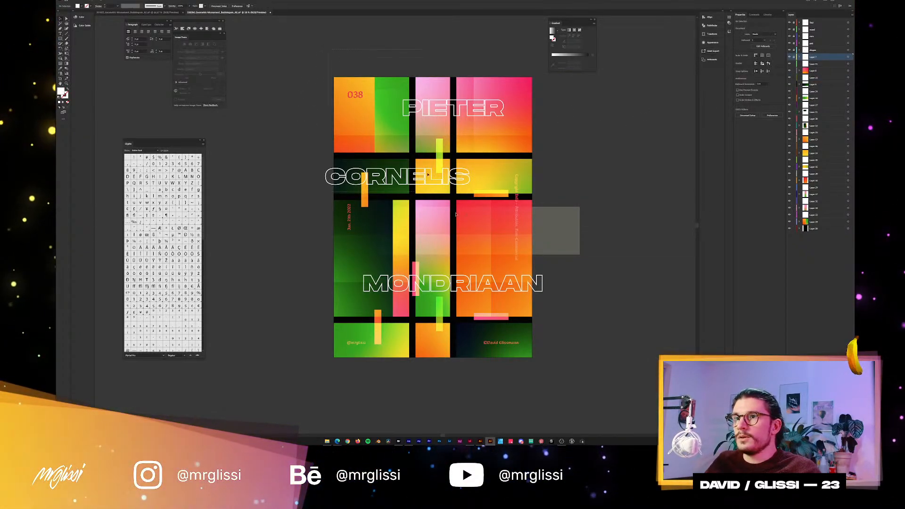
key("ctrl+a")
left_click_drag(563, 327, 535, 332)
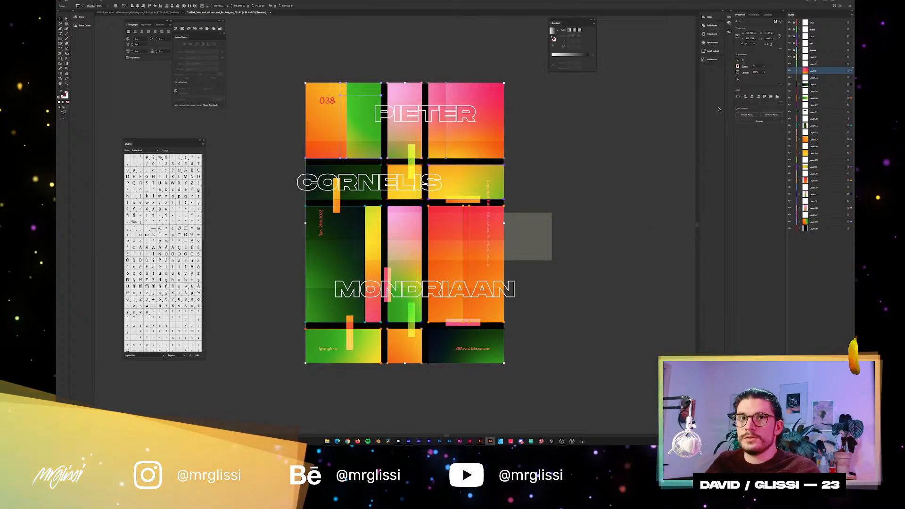
Bring up Asset Export as a floating window beside the poster and enlarge its height.
left_click(729, 32)
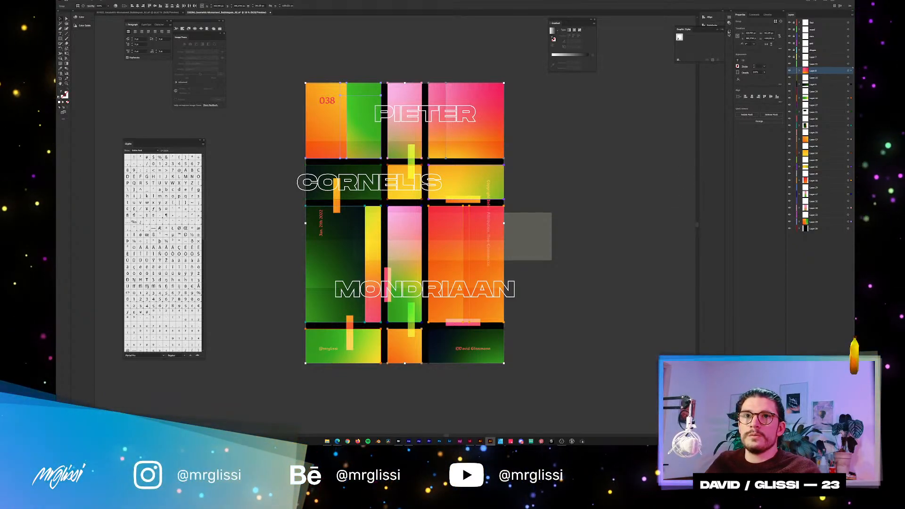
left_click(728, 32)
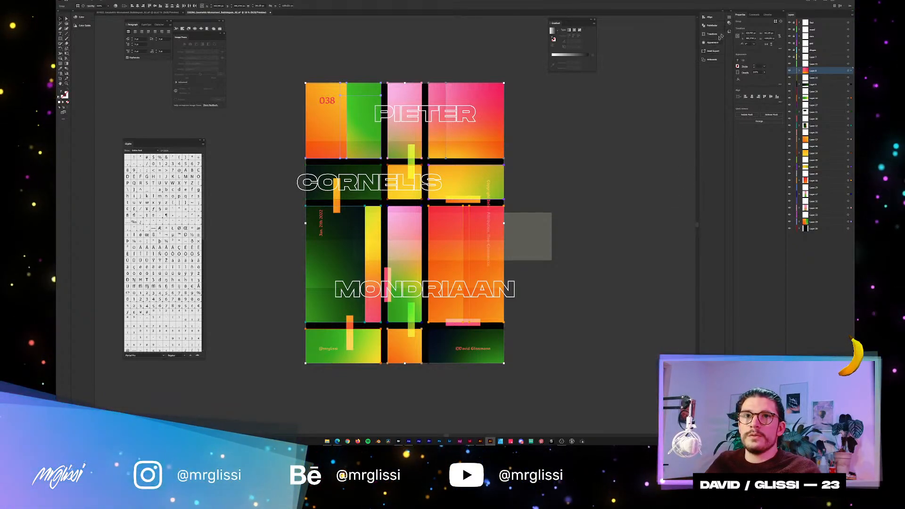
left_click(704, 51)
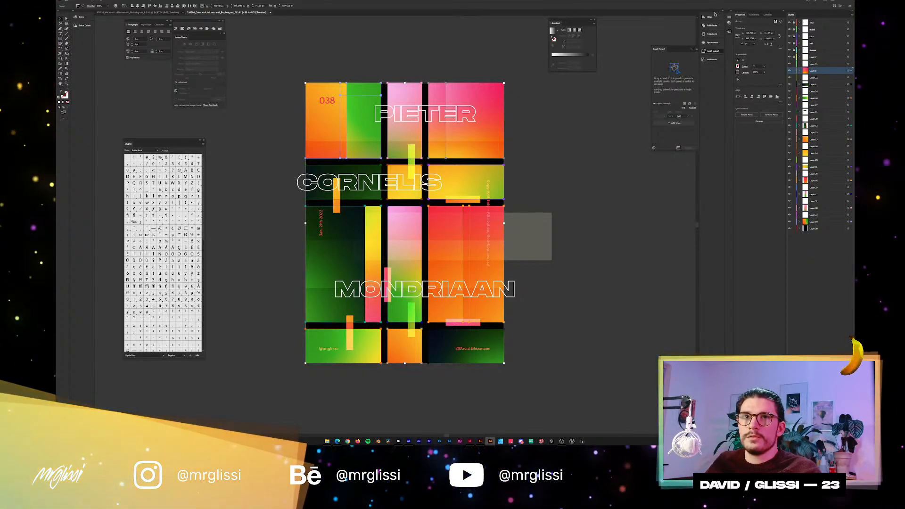
left_click(714, 13)
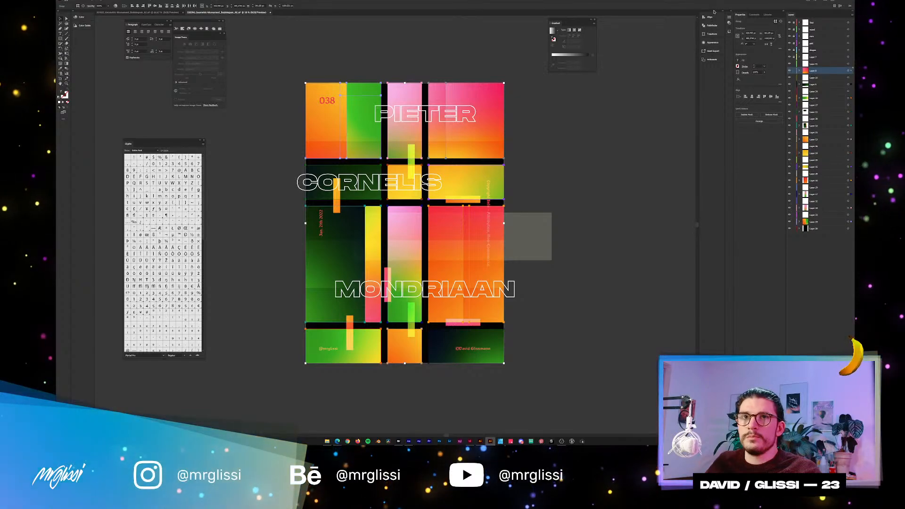
left_click(712, 15)
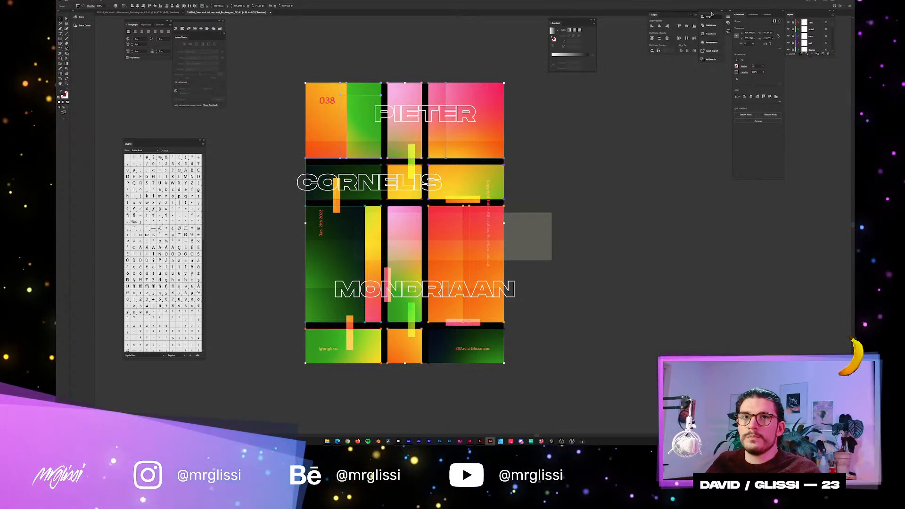
left_click_drag(712, 12, 853, 29)
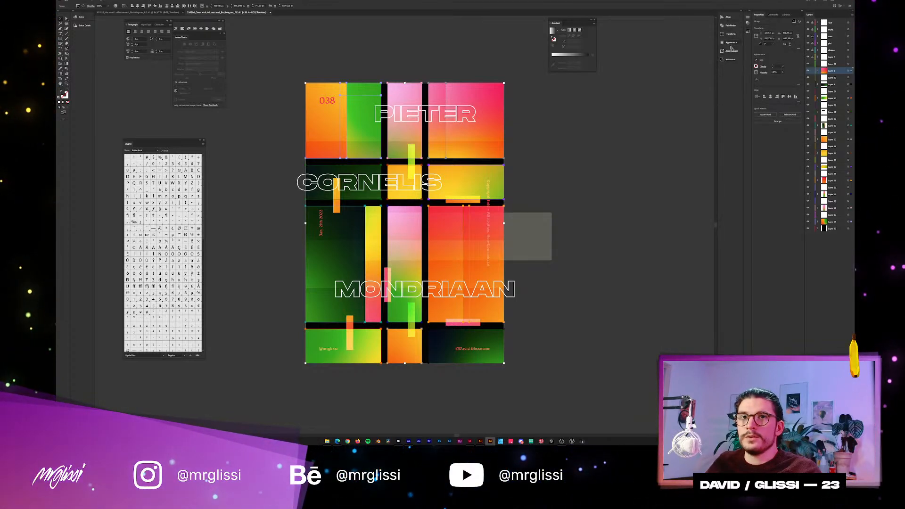
left_click(731, 60)
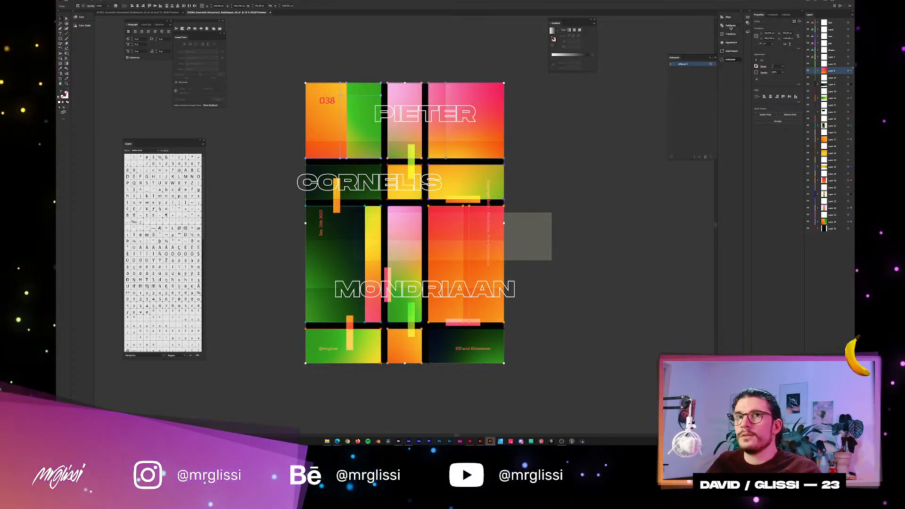
left_click(730, 51)
left_click_drag(683, 49, 634, 128)
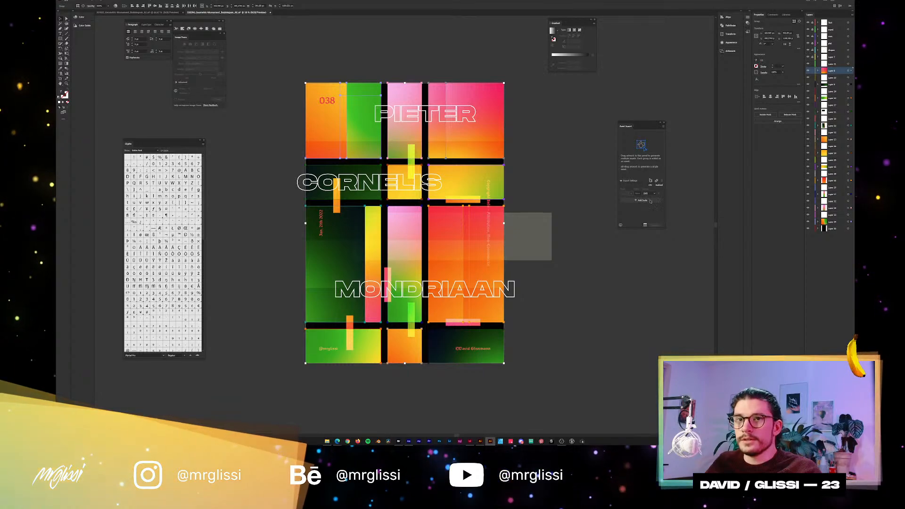
left_click_drag(641, 228, 640, 304)
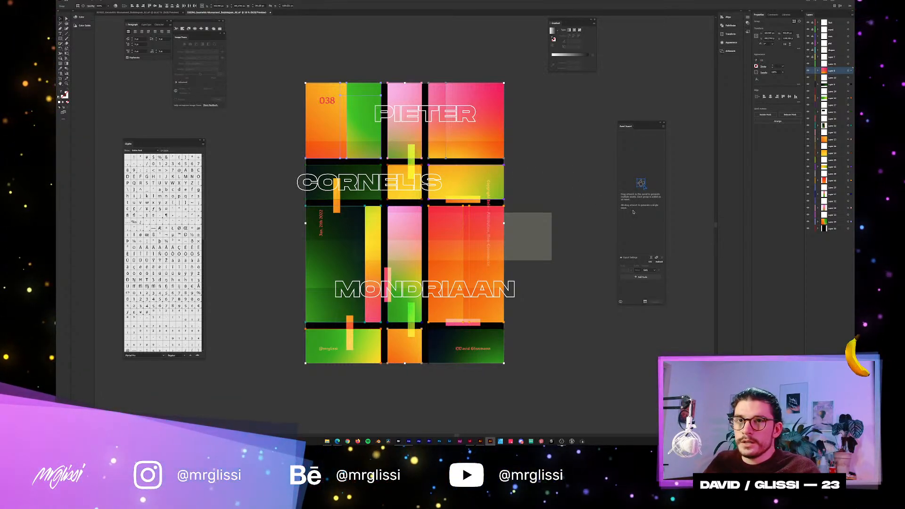
Collect the selected gradient panels as separate export assets, with PNG format and a fixed scale multiplier.
left_click_drag(471, 129, 657, 171)
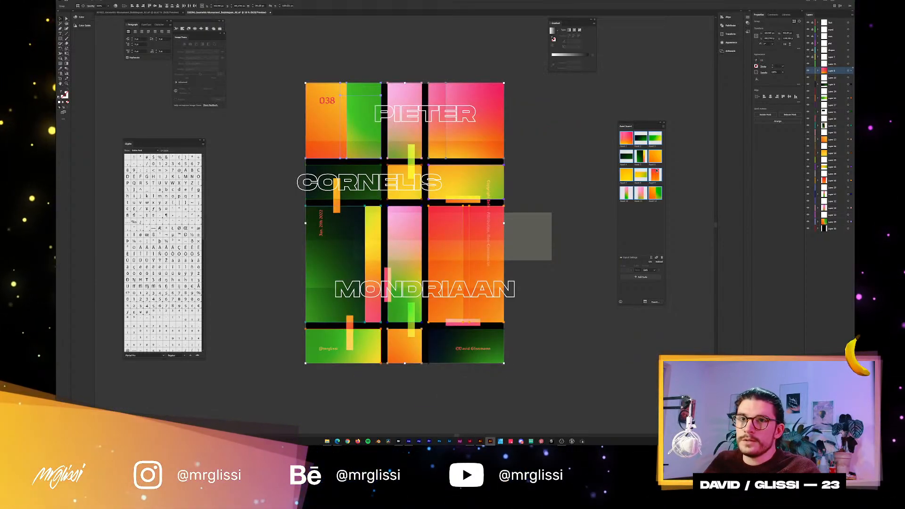
left_click(648, 271)
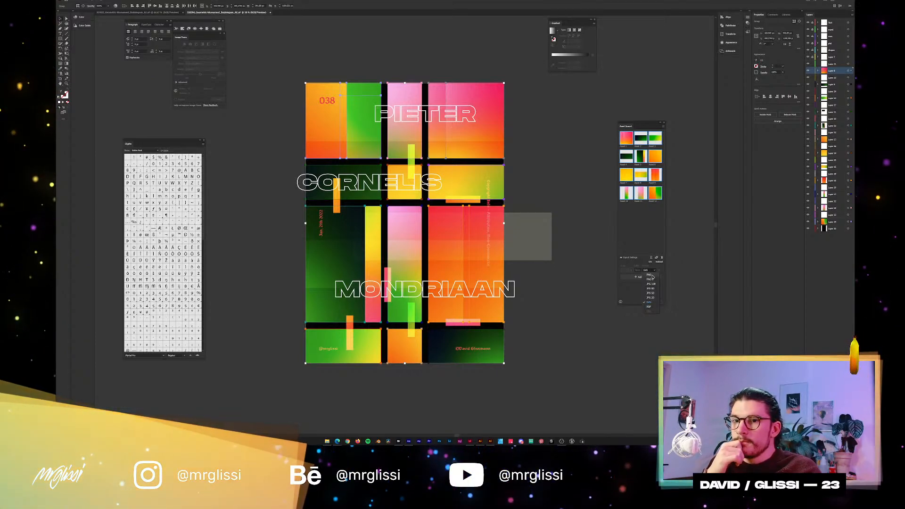
left_click(651, 276)
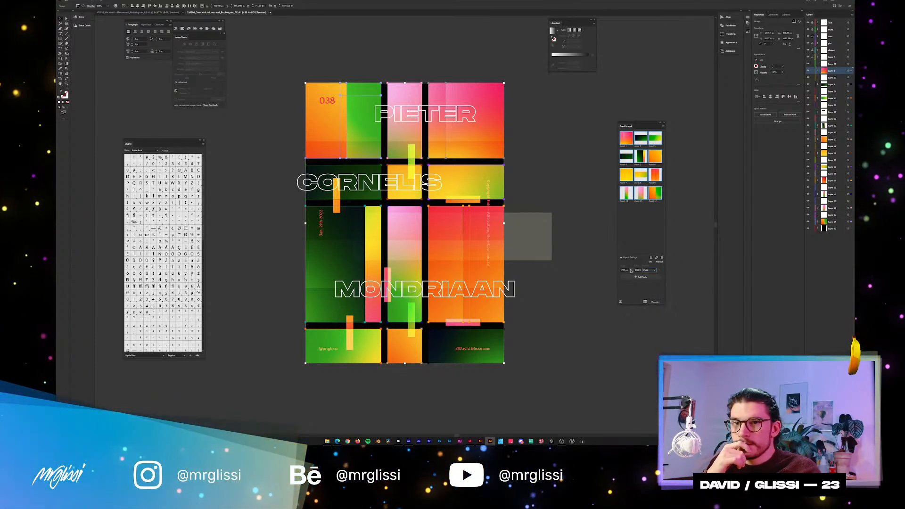
left_click(630, 270)
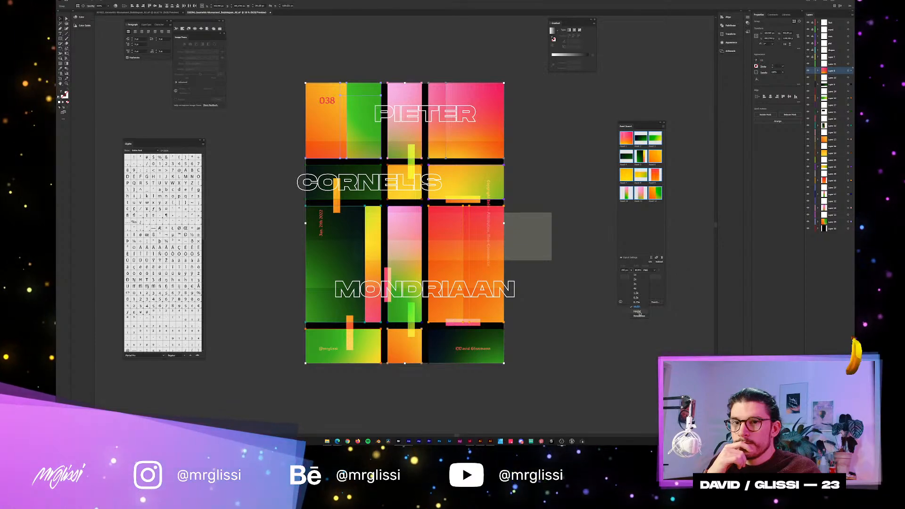
left_click(636, 279)
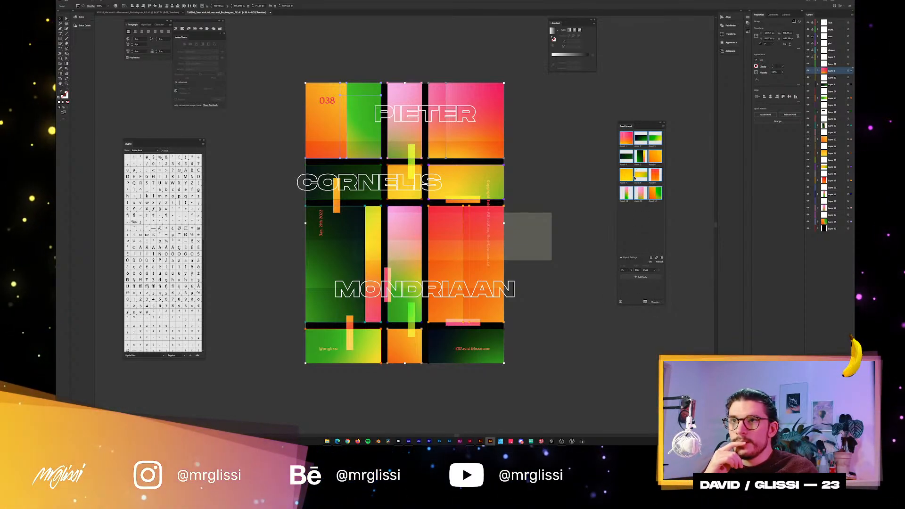
left_click(642, 226)
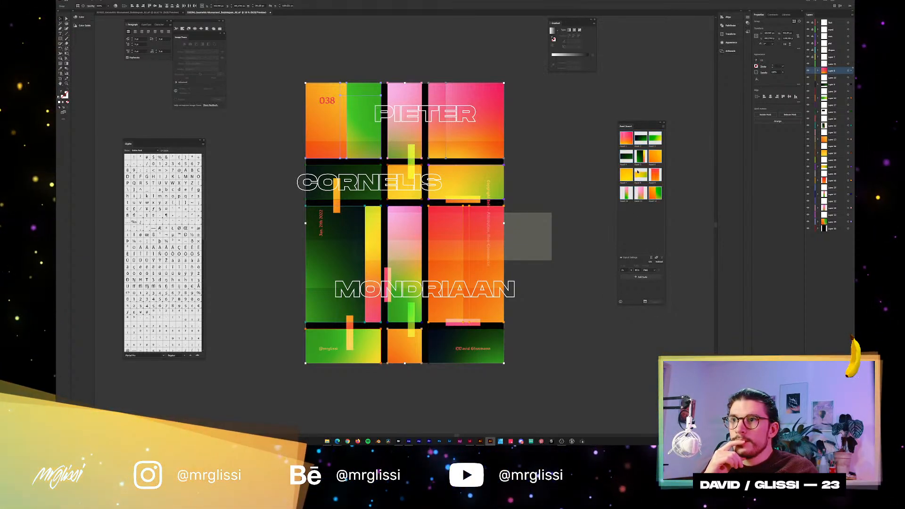
double_click(654, 201)
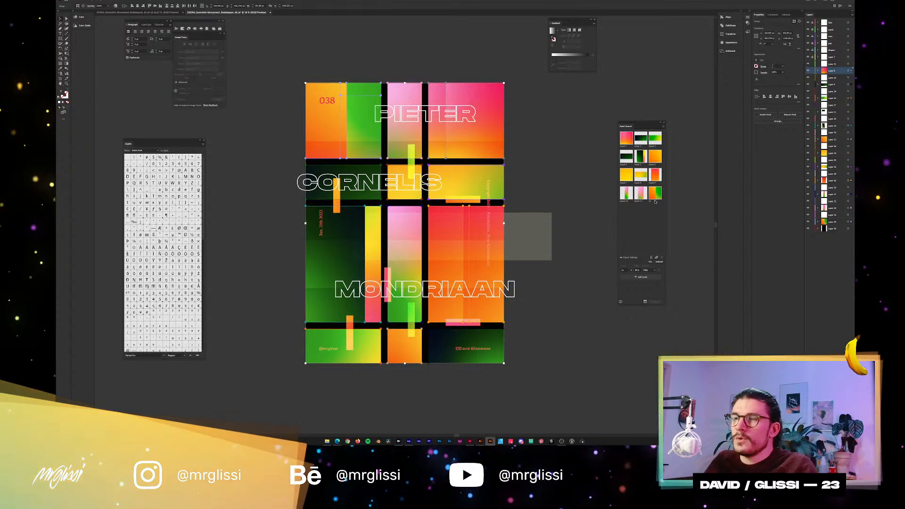
Rasterize the orange-and-green panel behind the 038 number in RGB at High (300 ppi) with a white background.
left_click(315, 61)
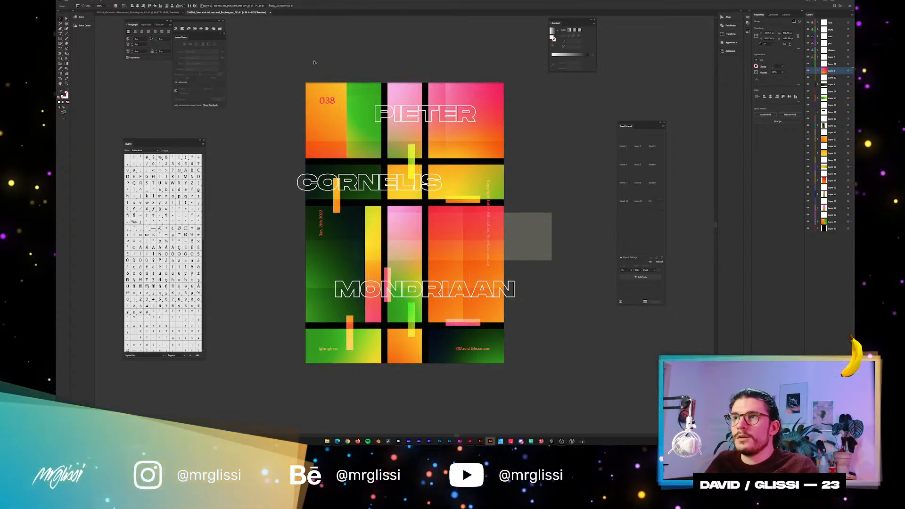
left_click(323, 134)
left_click(96, 2)
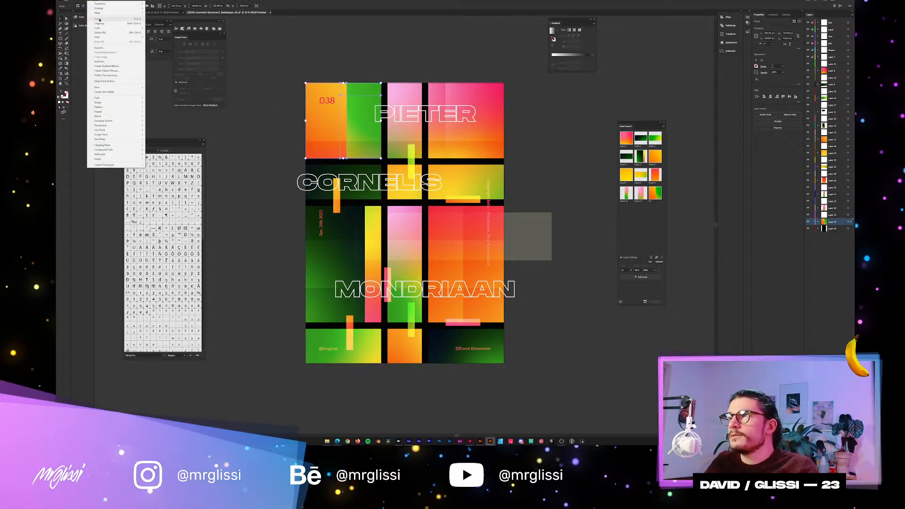
left_click(103, 61)
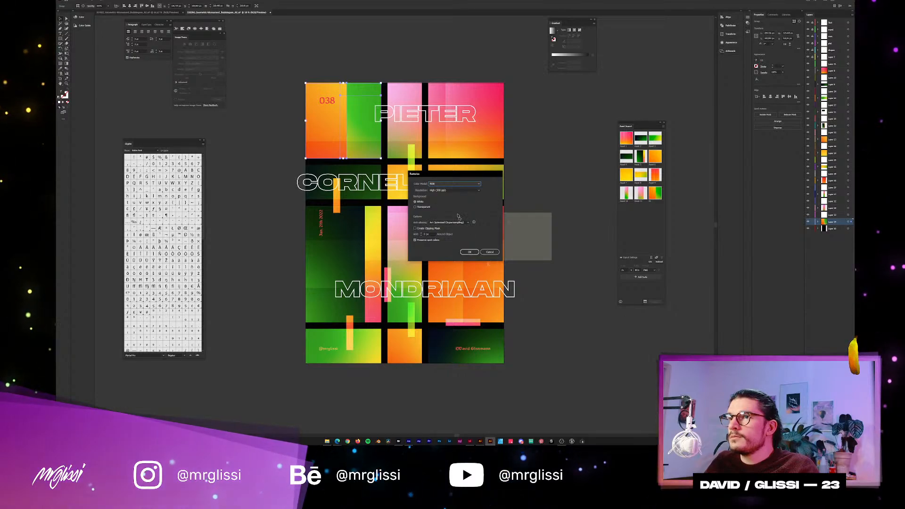
left_click(470, 252)
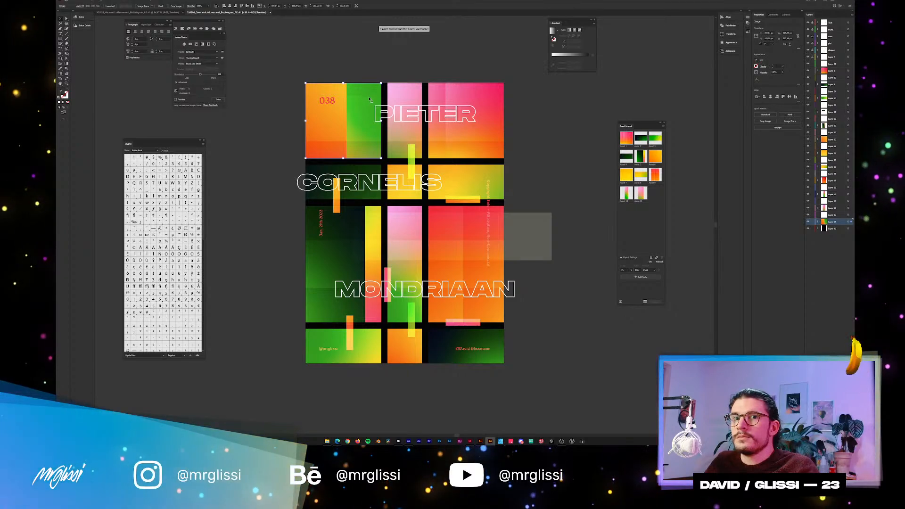
Try moving the rasterized orange-and-green 038 panel out of the poster grid and undo the moves.
left_click(817, 222)
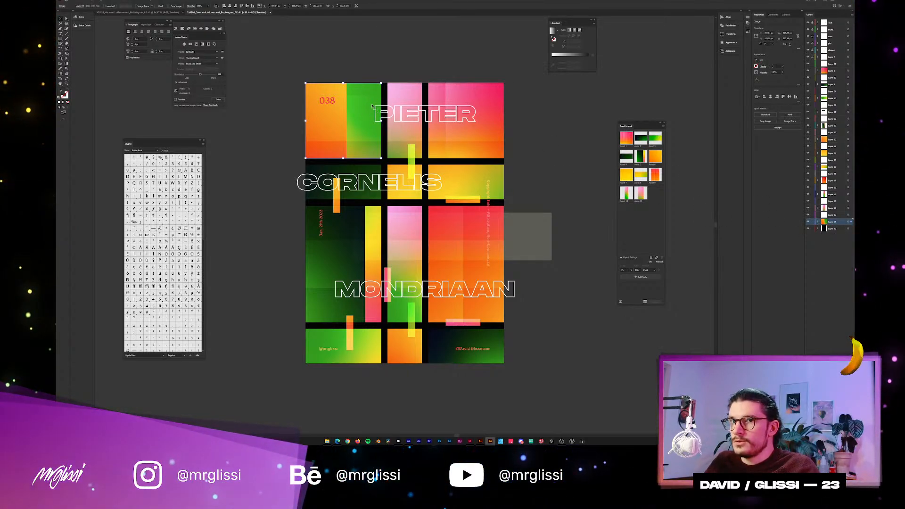
left_click_drag(370, 93, 376, 72)
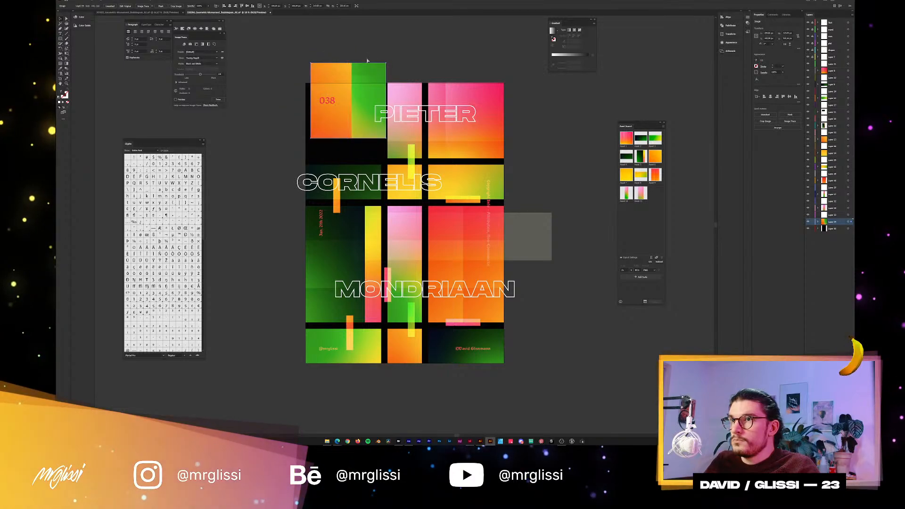
key("ctrl+z")
left_click_drag(381, 157, 341, 132)
key("ctrl+z")
Rasterize the other two top-row panels, the narrow pink one and the wide pink-orange one, in RGB at High (300 ppi).
left_click(402, 89)
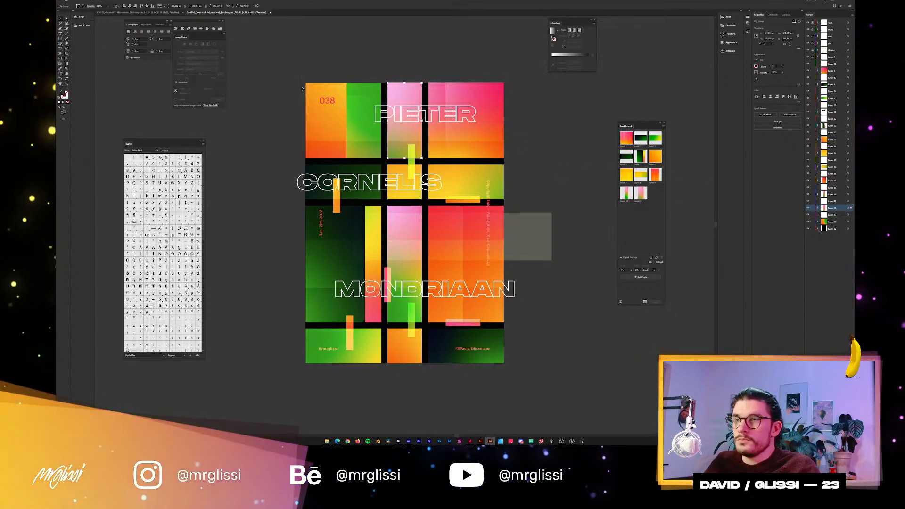
left_click(89, 1)
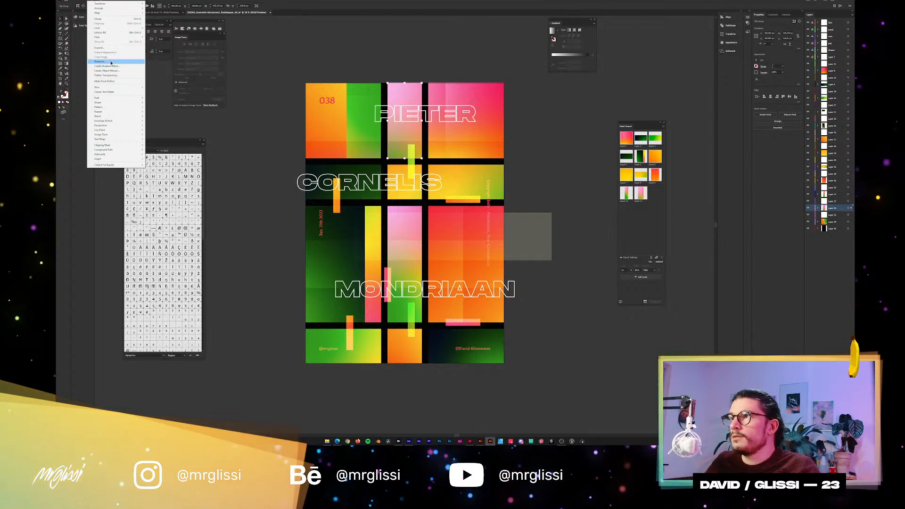
left_click(116, 66)
left_click(469, 252)
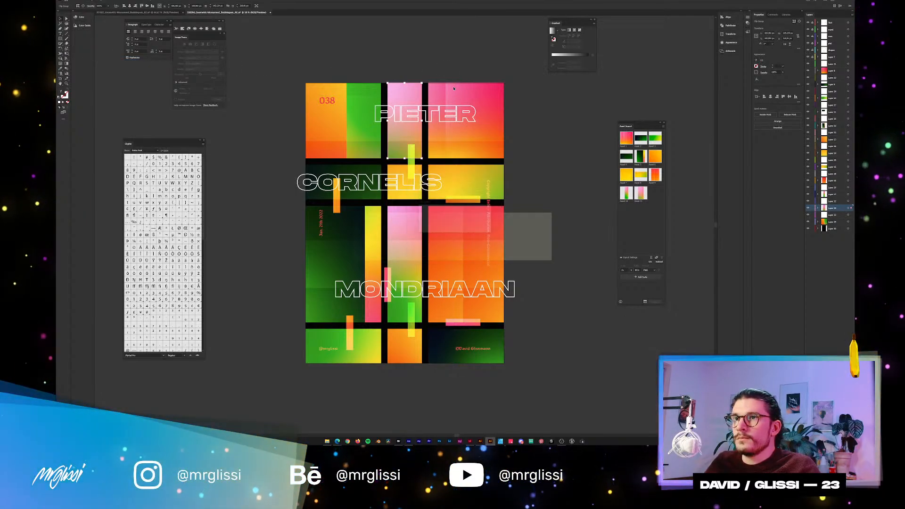
left_click(454, 91)
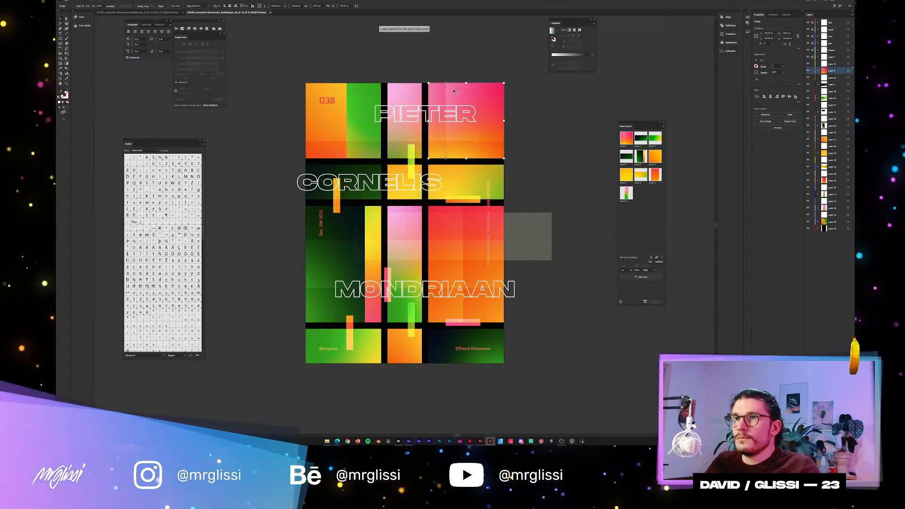
left_click(93, 2)
left_click(116, 63)
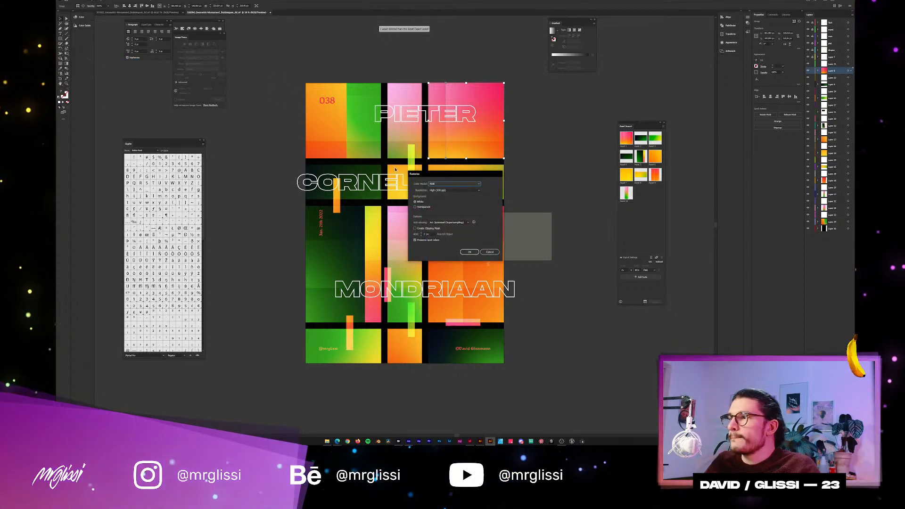
left_click(469, 252)
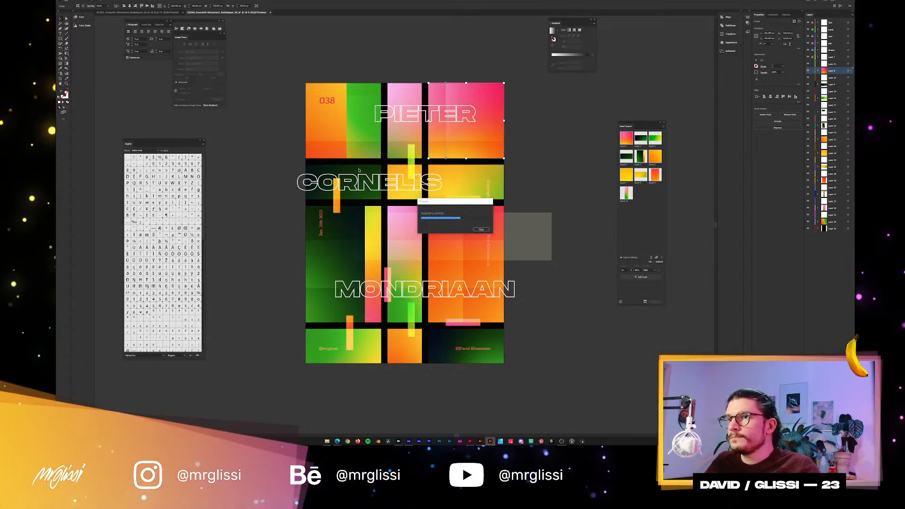
Rasterize the dark green, small yellow-orange and wide yellow panels in the poster's CORNELIS row at High (300 ppi).
left_click(93, 1)
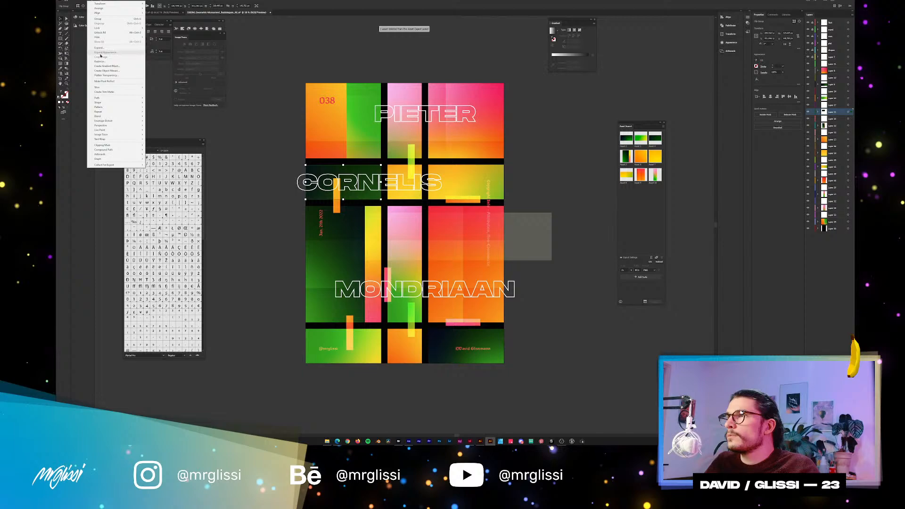
left_click(99, 62)
left_click(469, 252)
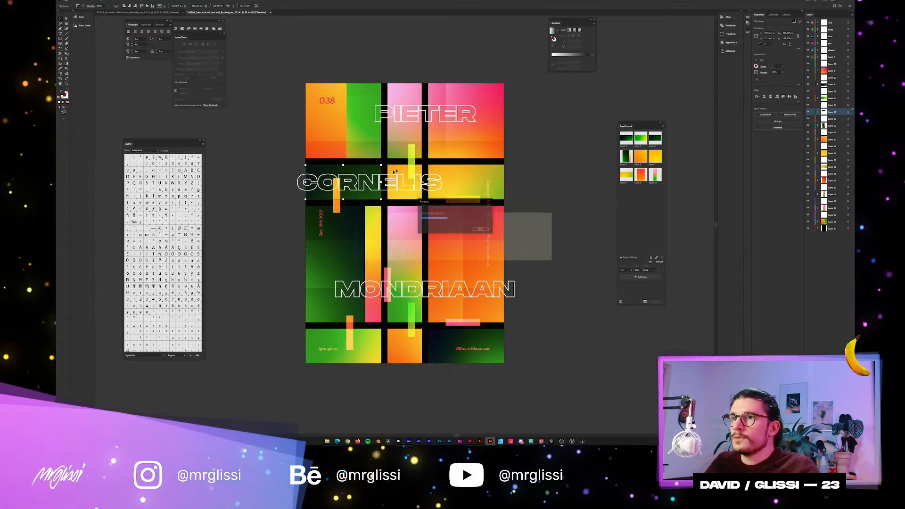
left_click(93, 2)
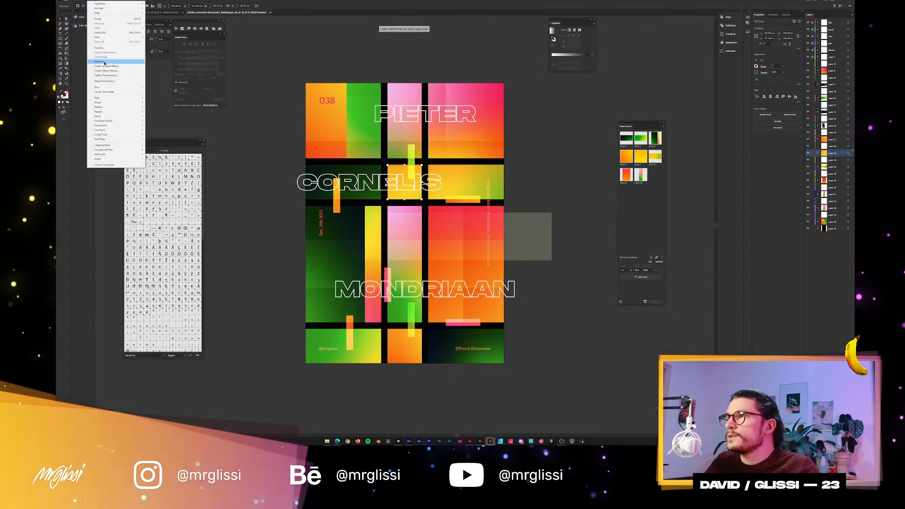
left_click(99, 61)
left_click(469, 251)
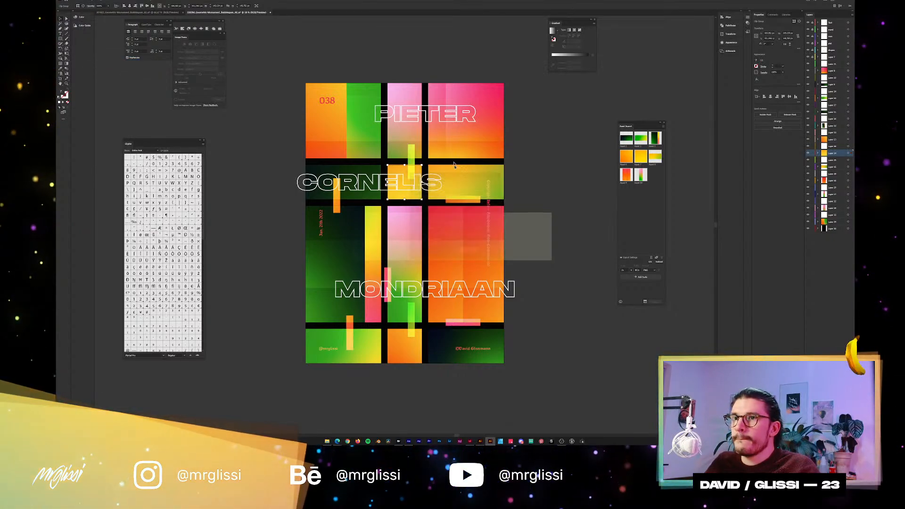
left_click(85, 2)
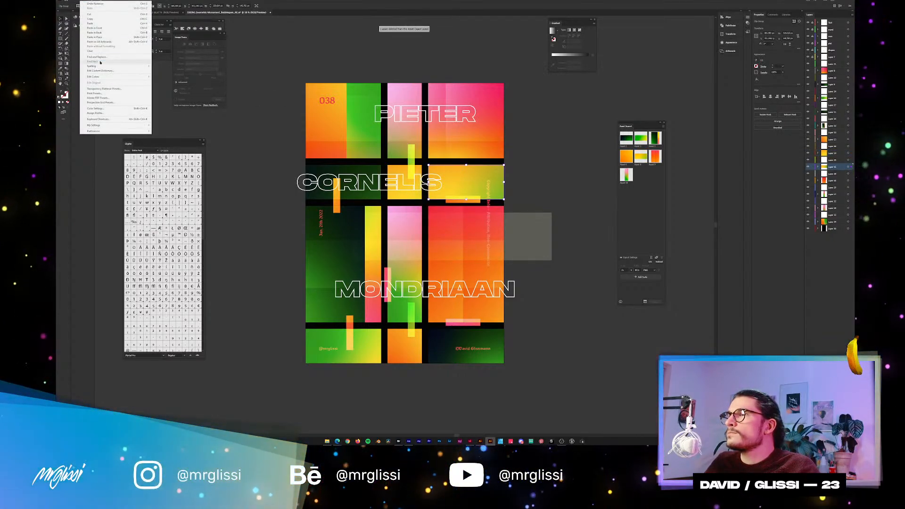
left_click(108, 62)
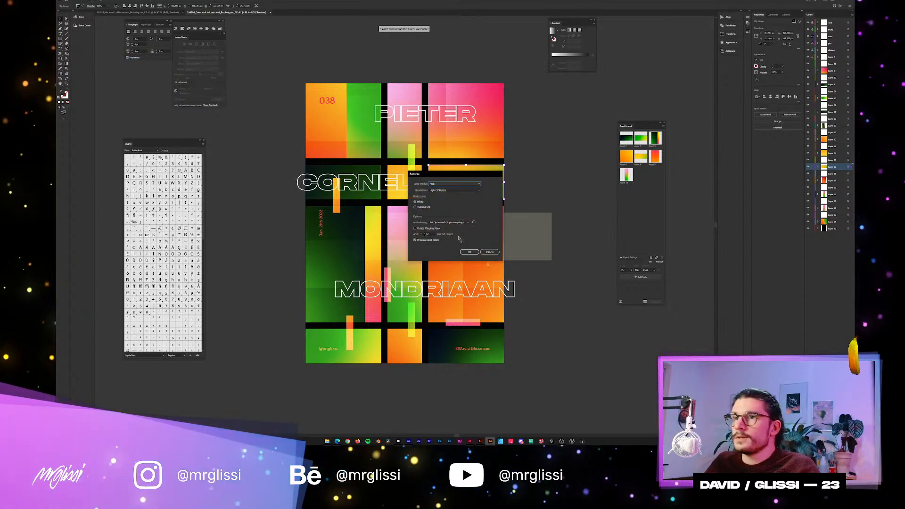
left_click(469, 252)
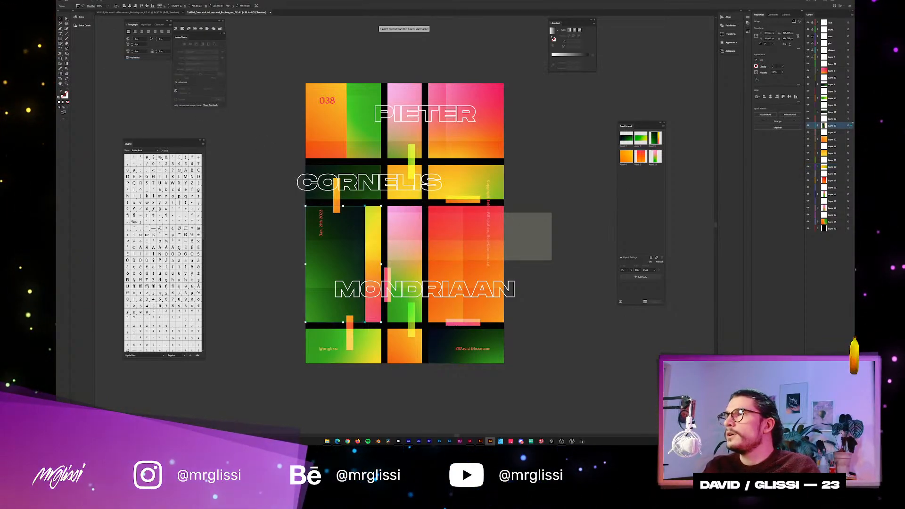
Rasterize the dark green-yellow, pink-green and red-orange panels in the poster's tall MONDRIAAN row at High (300 ppi).
left_click(83, 1)
mouse_move(90, 0)
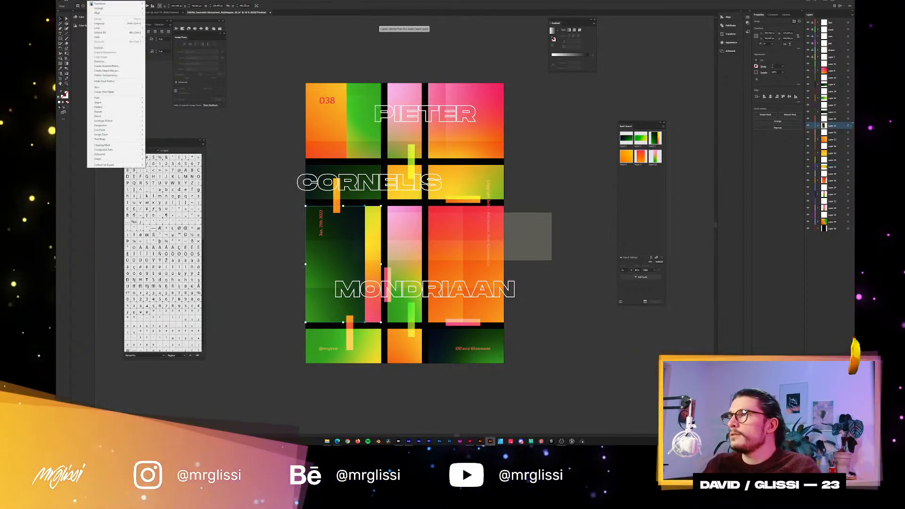
left_click(110, 61)
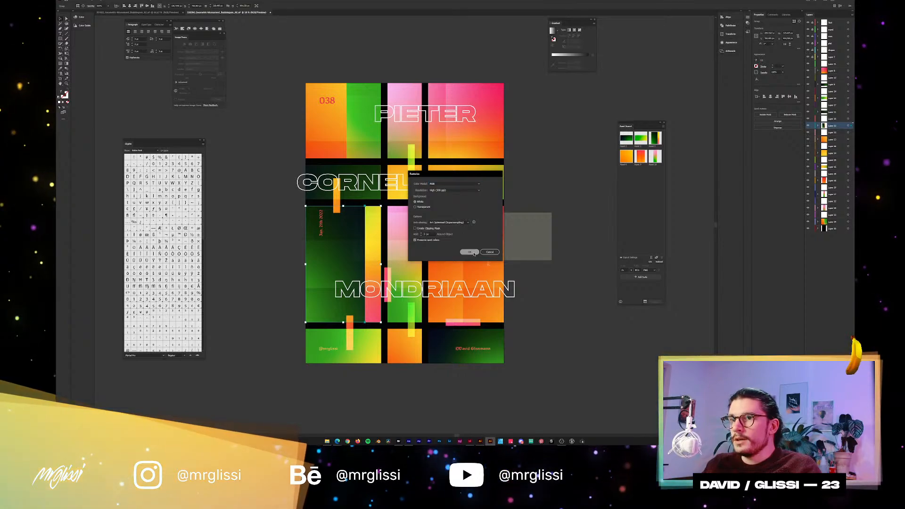
left_click(469, 252)
left_click(405, 214)
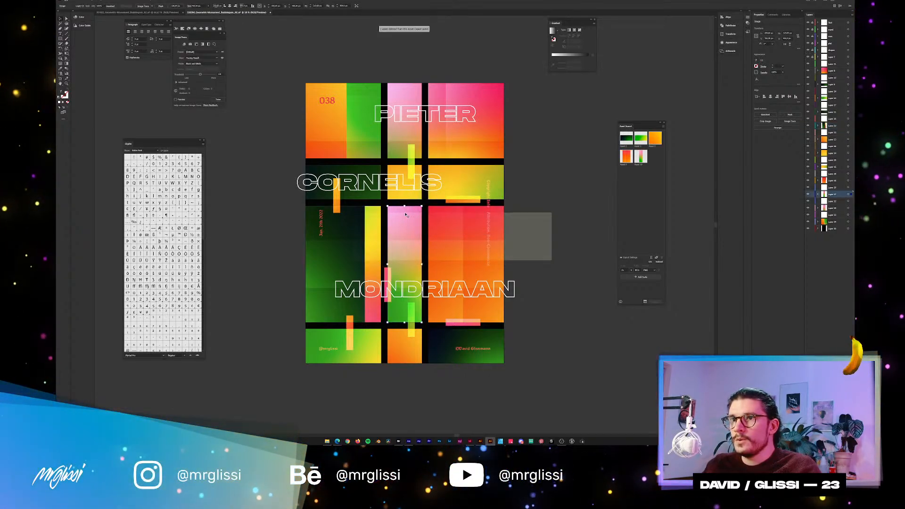
left_click(90, 1)
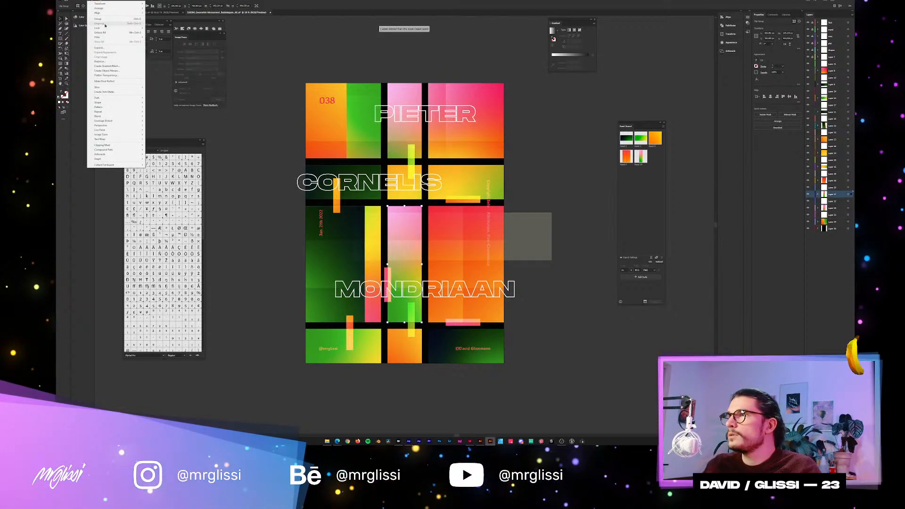
left_click(108, 62)
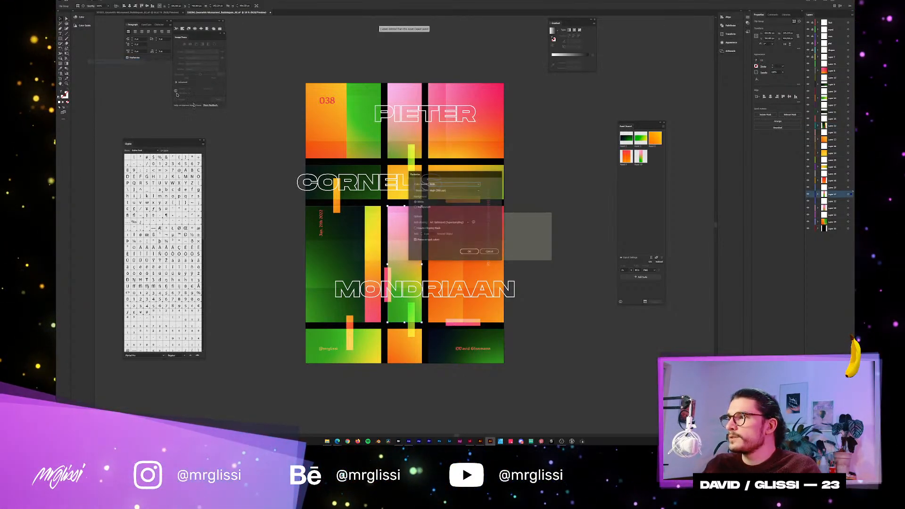
left_click(469, 252)
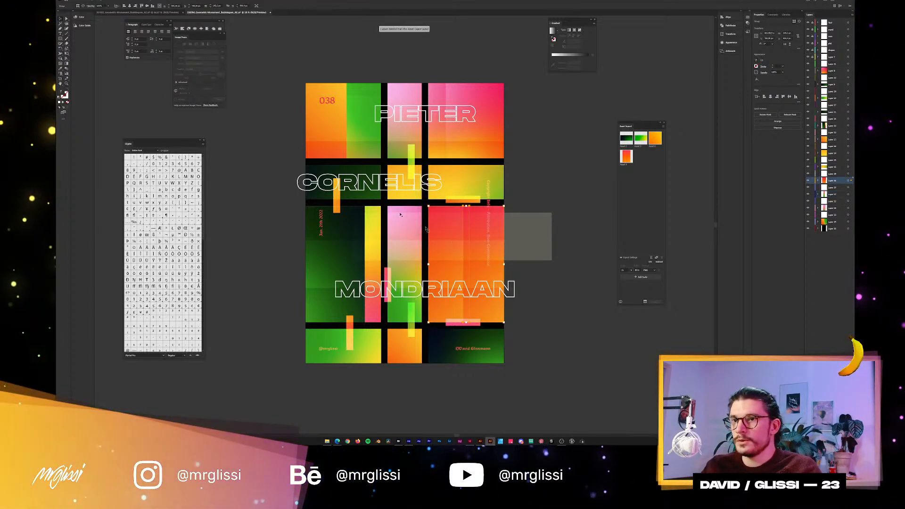
left_click(90, 1)
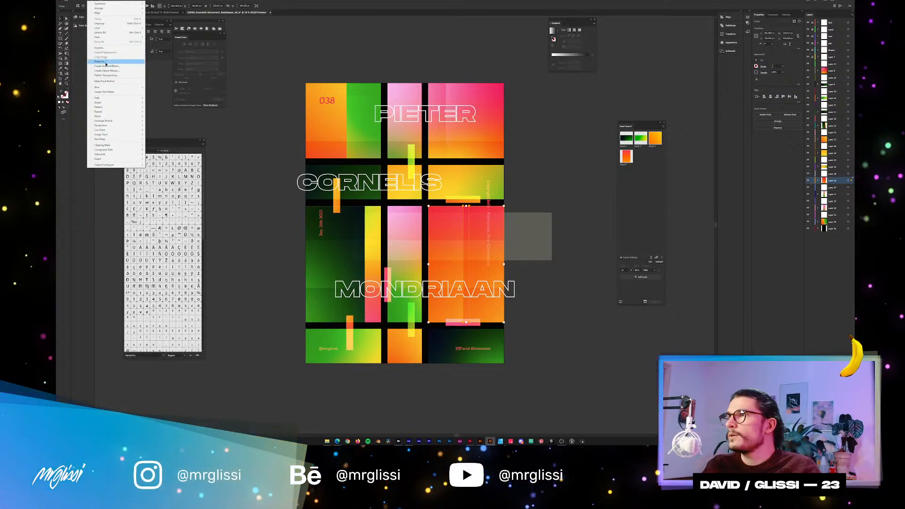
left_click(102, 61)
key("Return")
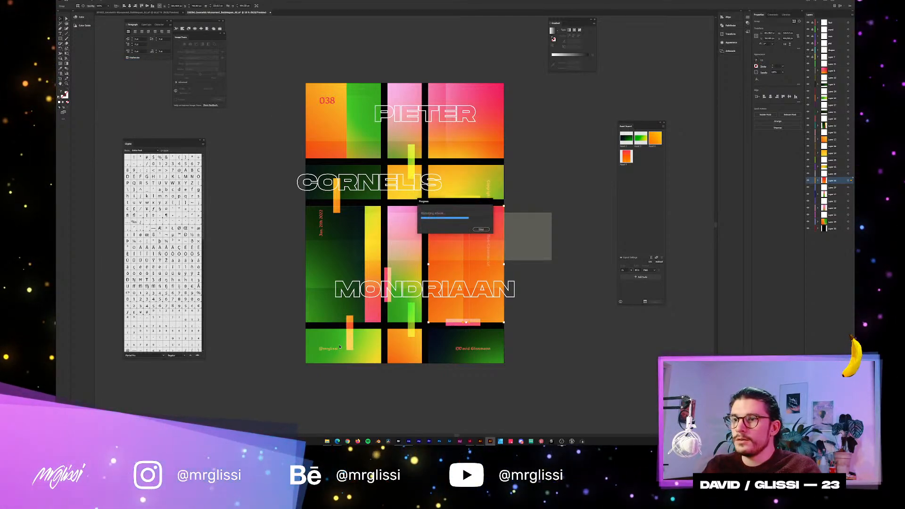
Rasterize the green-yellow, small orange and dark green panels in the poster's bottom row in RGB at High (300 ppi).
left_click(335, 336)
left_click(90, 1)
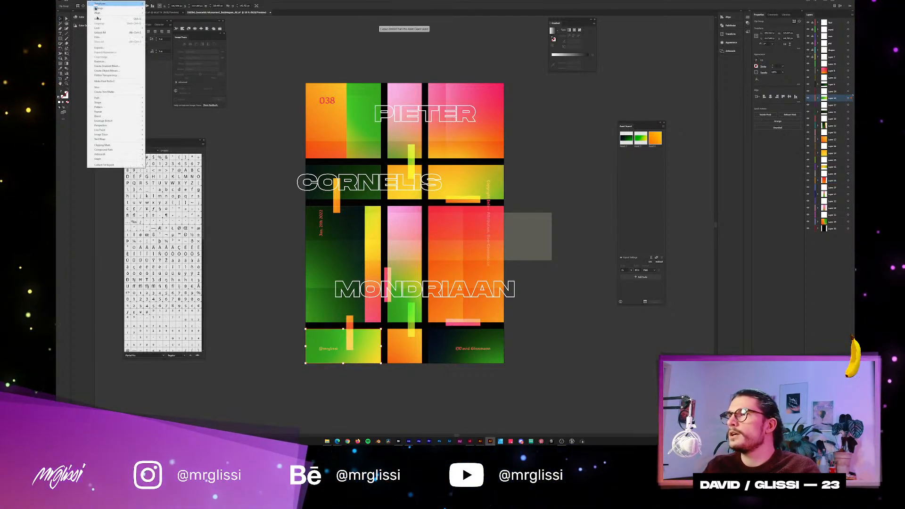
left_click(101, 61)
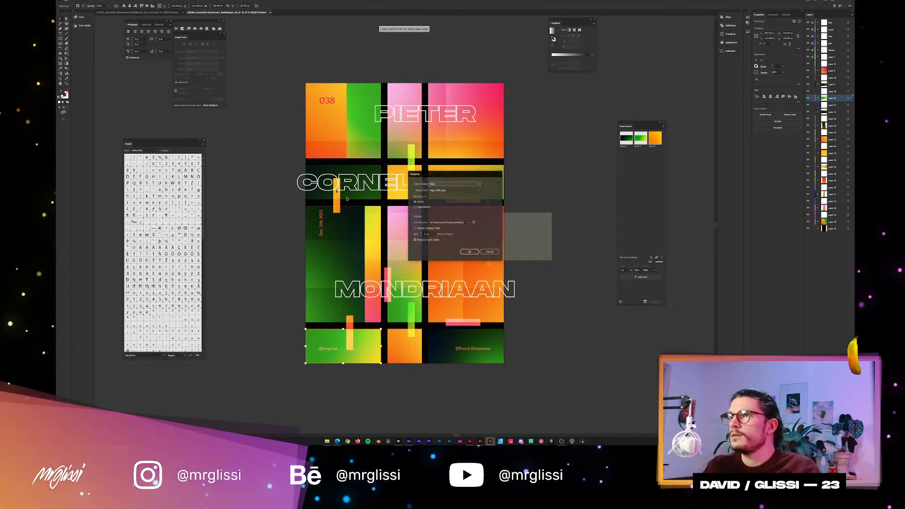
left_click(468, 252)
left_click(403, 350)
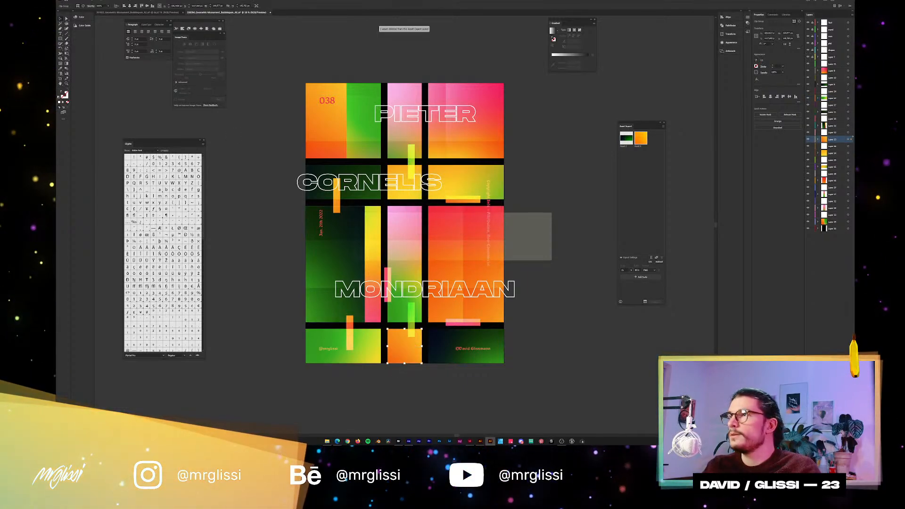
left_click(90, 1)
left_click(101, 61)
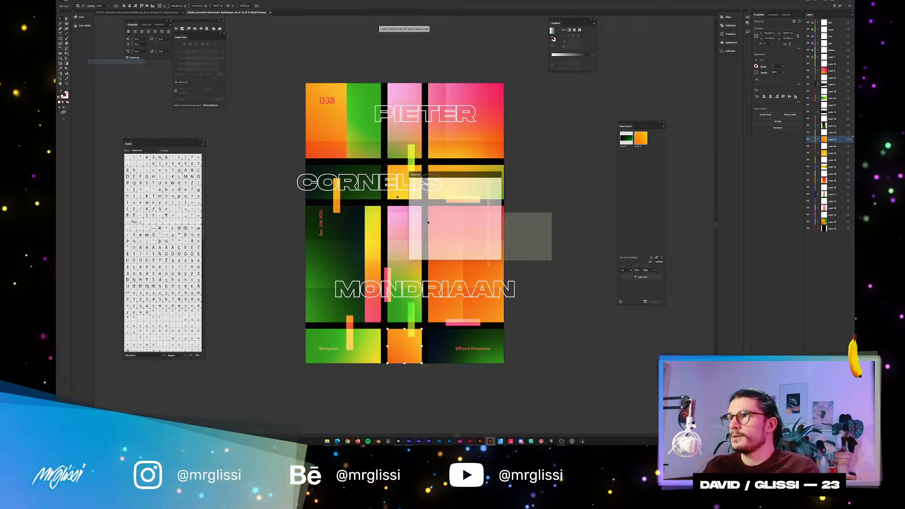
left_click(467, 253)
left_click(447, 342)
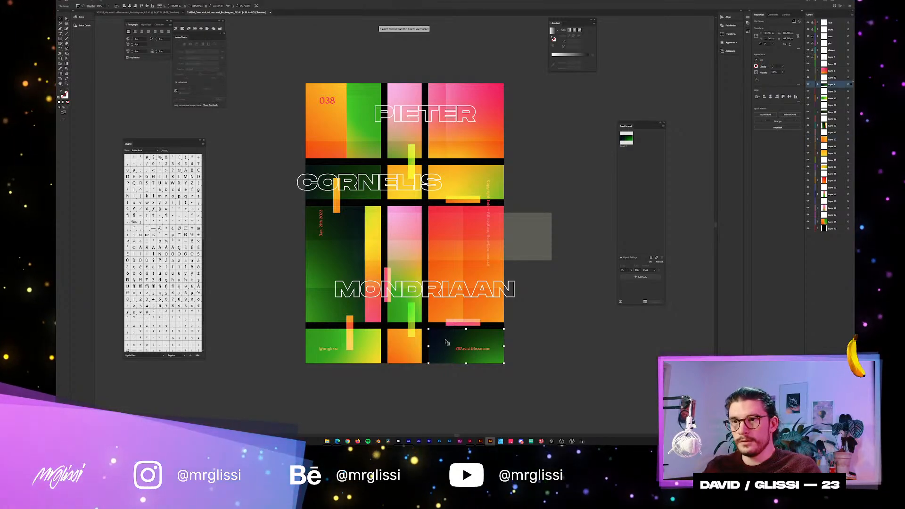
left_click(90, 1)
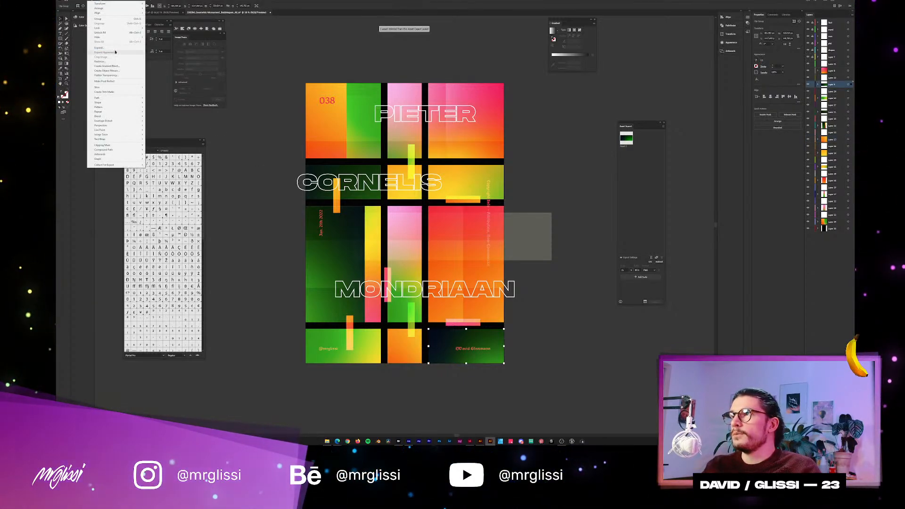
left_click(119, 61)
left_click(469, 251)
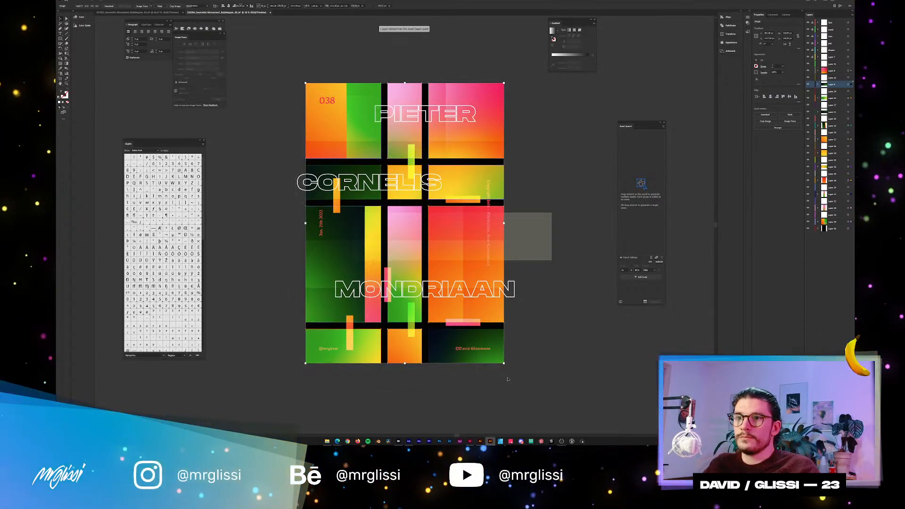
left_click(528, 203)
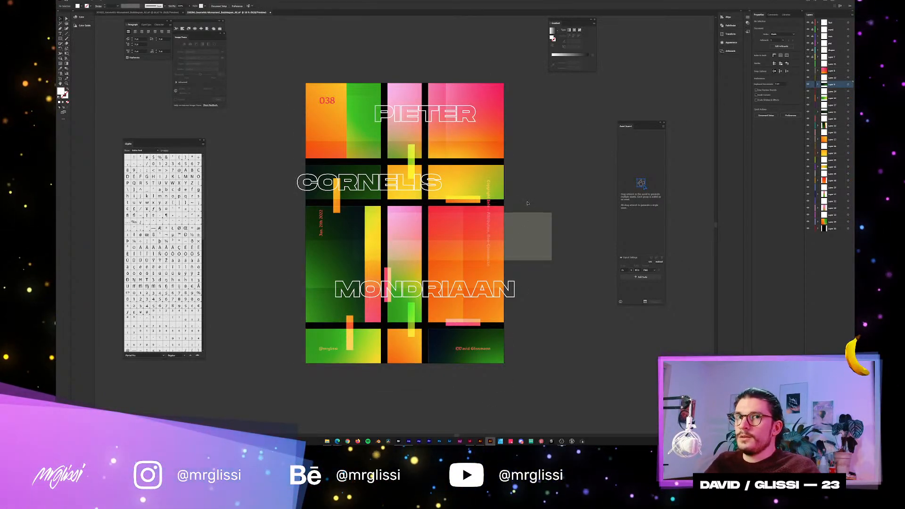
Delete all the empty layers lying between the panel layers and move the Asset Export panel away from the artwork.
left_click(831, 64)
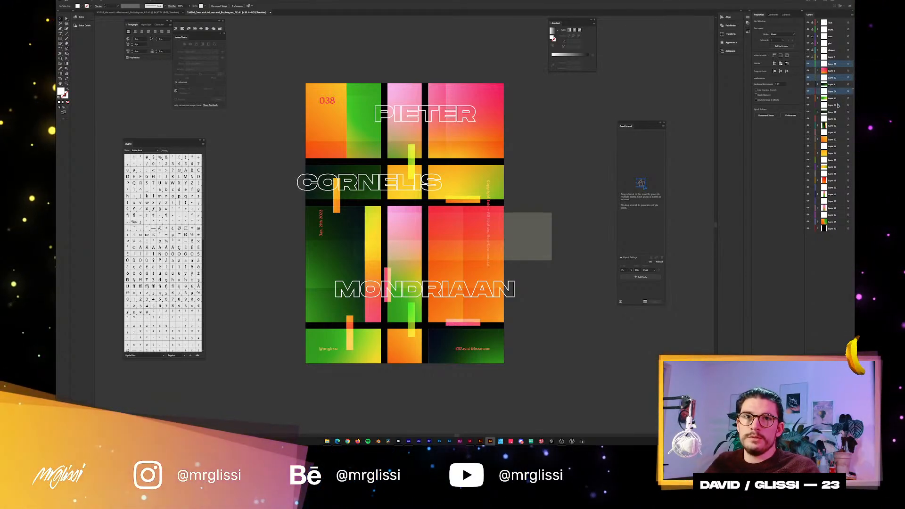
left_click(834, 118, "ctrl")
left_click(837, 132, "ctrl")
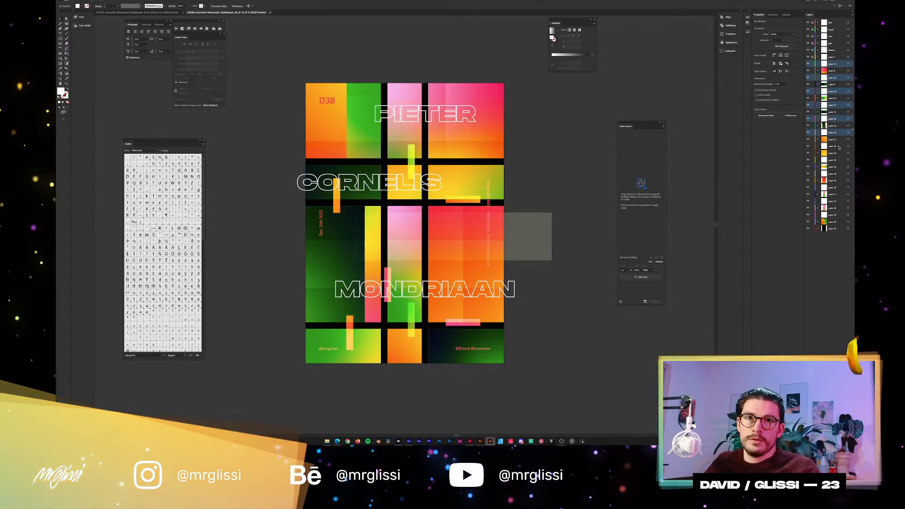
left_click(838, 146, "ctrl")
left_click(837, 159, "ctrl")
left_click(838, 173, "ctrl")
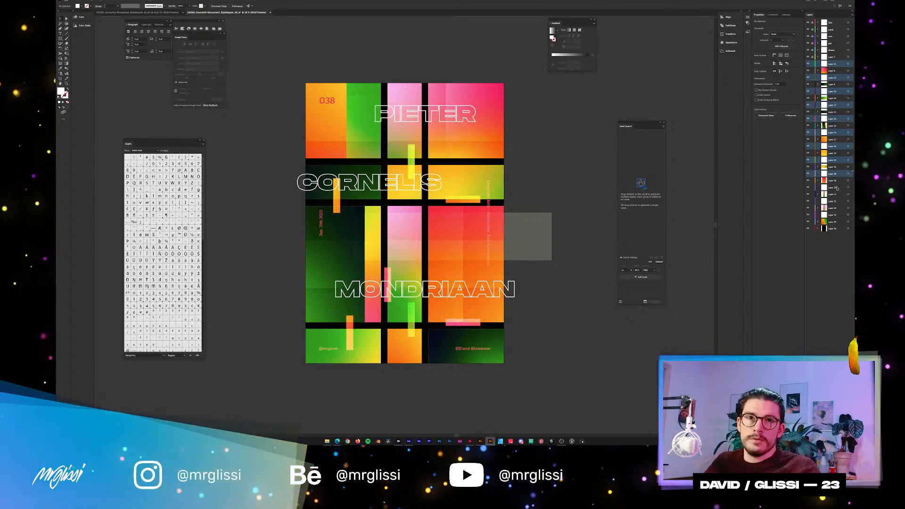
left_click(838, 188, "ctrl")
left_click(838, 201, "ctrl")
left_click(838, 214, "ctrl")
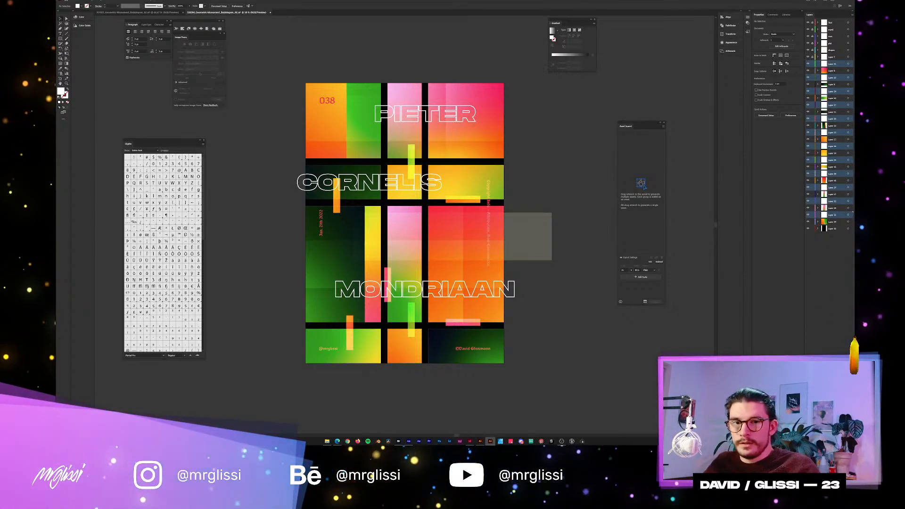
left_click(850, 434)
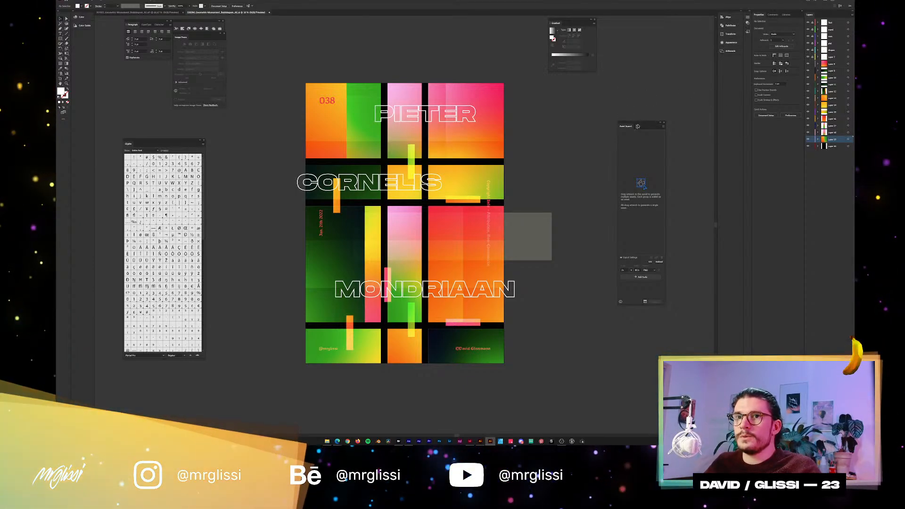
left_click_drag(638, 126, 684, 21)
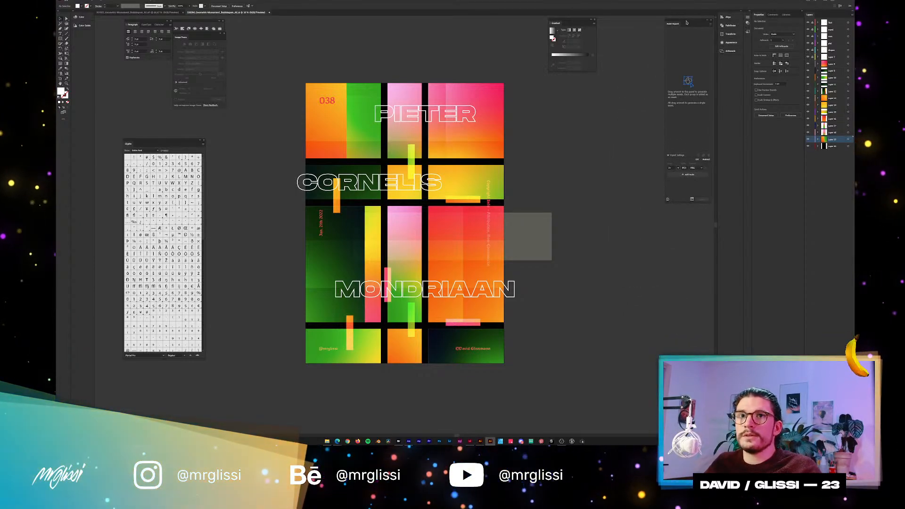
Switch to After Effects and align the tall dark green panel with the yellow-pink strip to the composition's left edge.
left_click(832, 1)
scroll(278, 169, "up", 1)
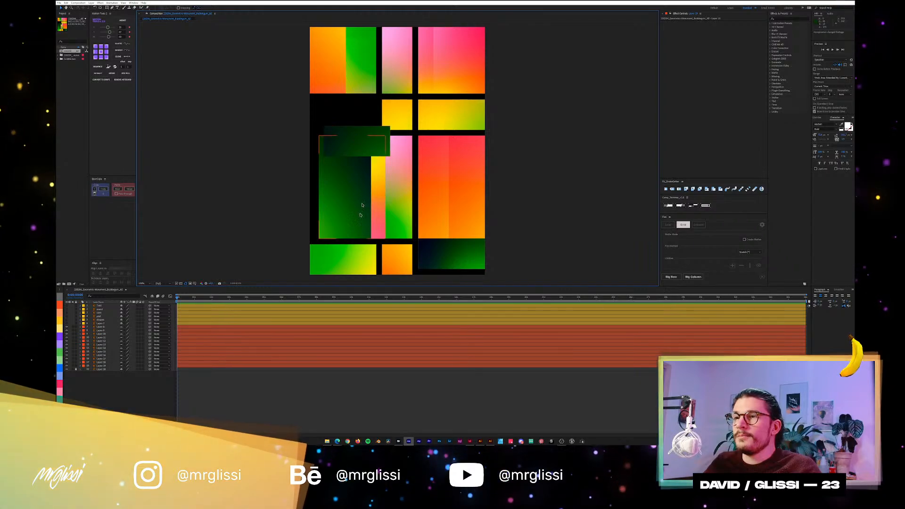
left_click(340, 182)
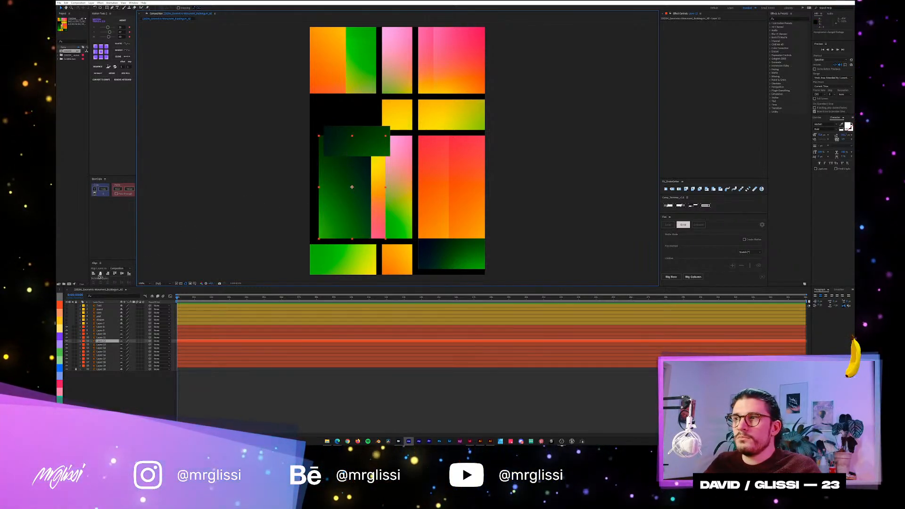
left_click(94, 276)
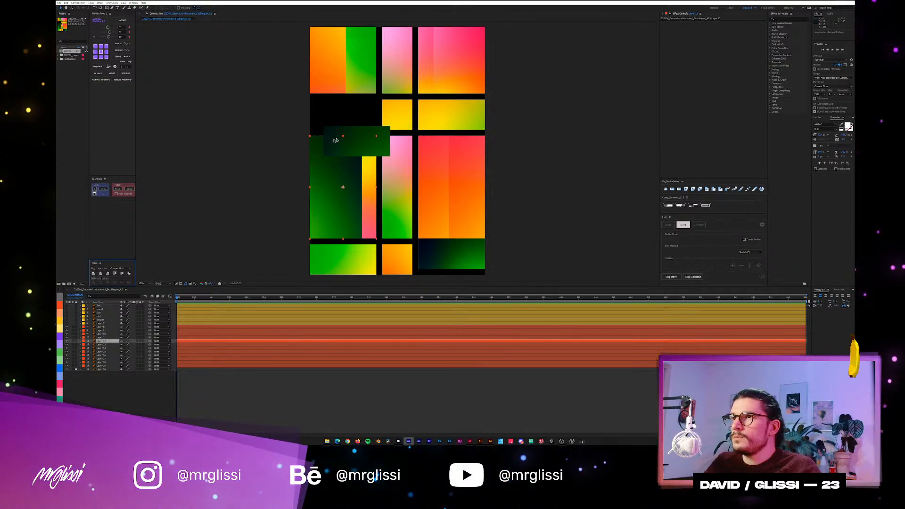
Move the displaced dark green panel into the empty slot at the start of the second row.
left_click(356, 137)
left_click_drag(352, 136, 344, 110)
left_click_drag(511, 108, 311, 116)
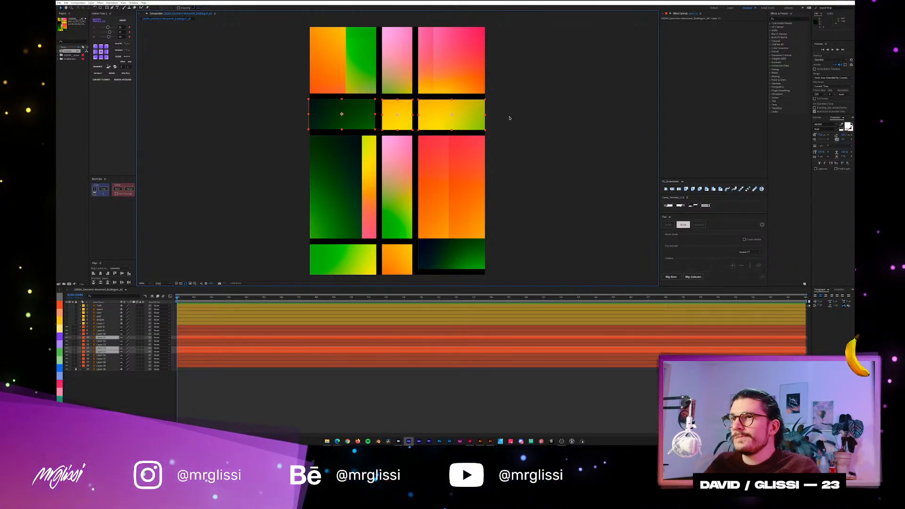
Match the dark green panel's vertical position to the second row by reusing the small yellow panel's Y Position value.
left_click(508, 118)
left_click(398, 117)
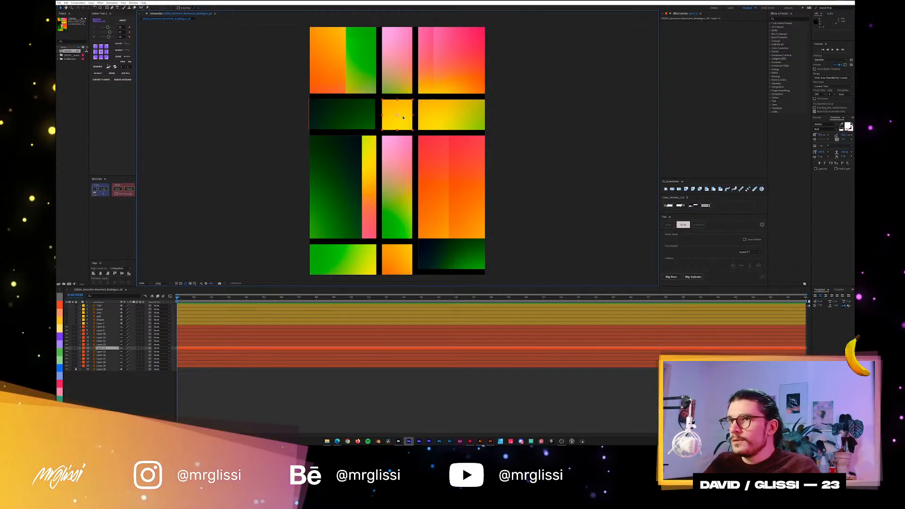
key("p")
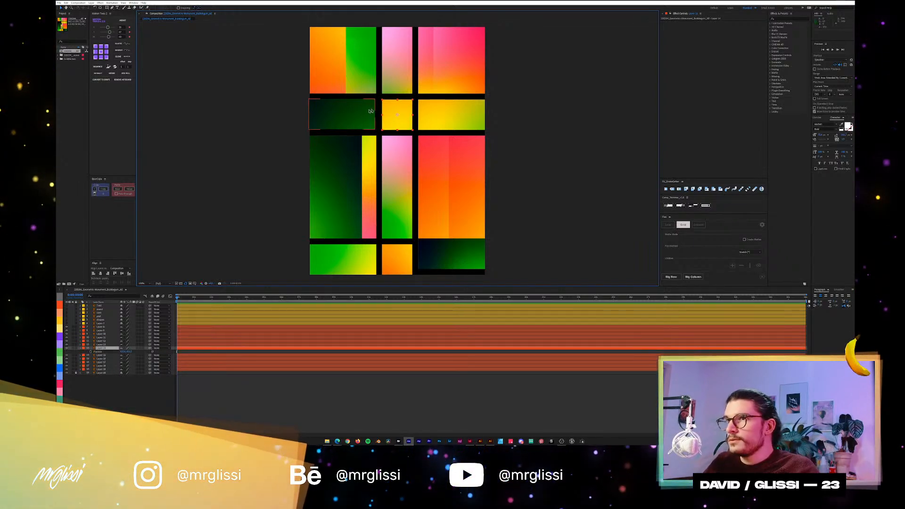
left_click(443, 110)
key("p")
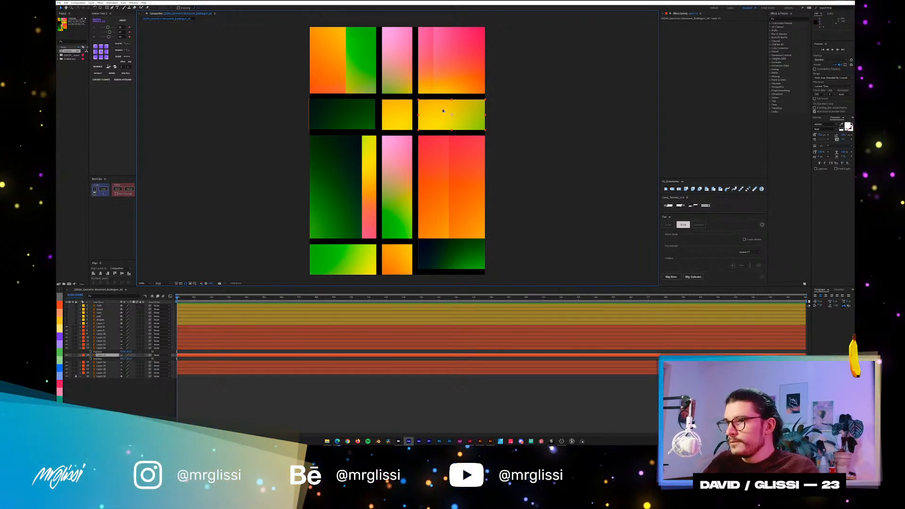
left_click(362, 116)
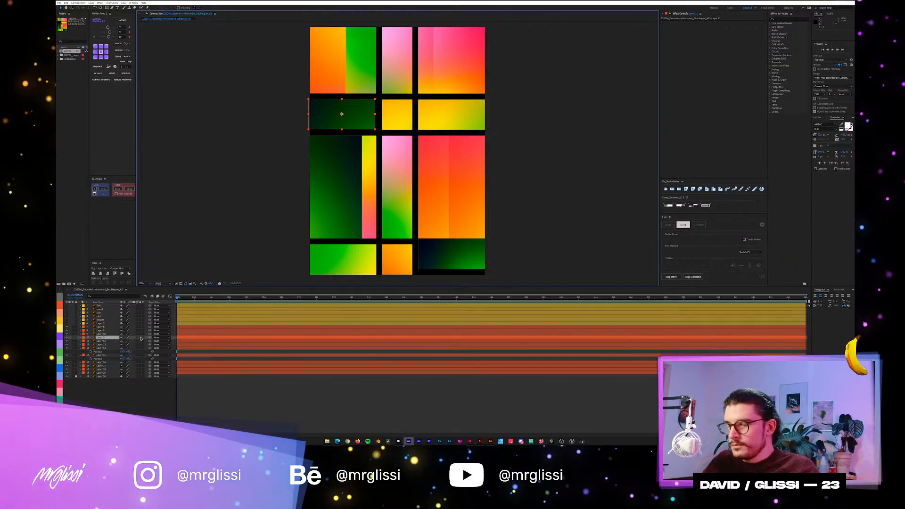
key("s")
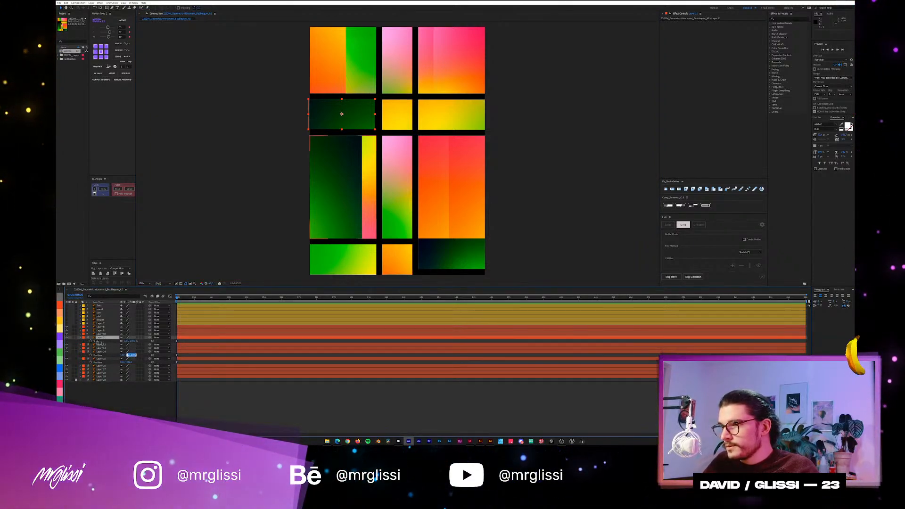
left_click(97, 334)
left_click(137, 397)
left_click(106, 337)
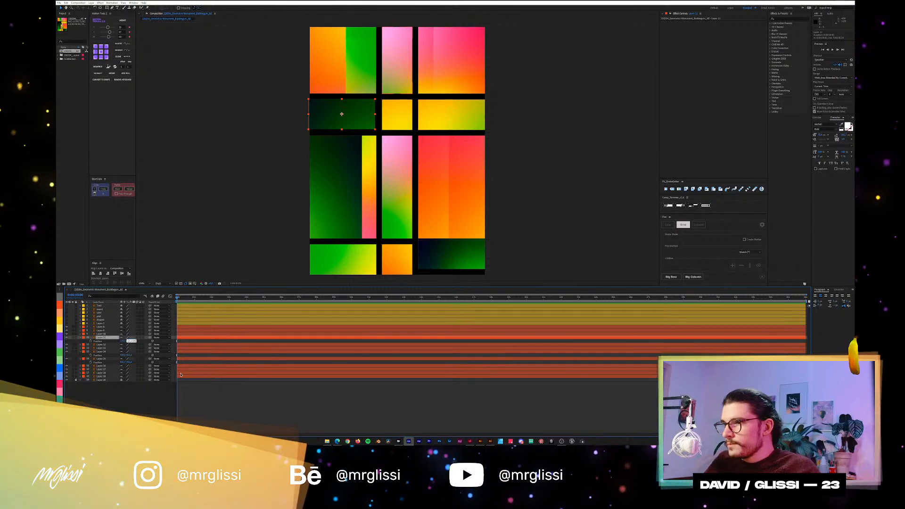
left_click(282, 158)
Align the second row's dark green panel flush with the composition's left edge.
scroll(359, 132, "up", 2)
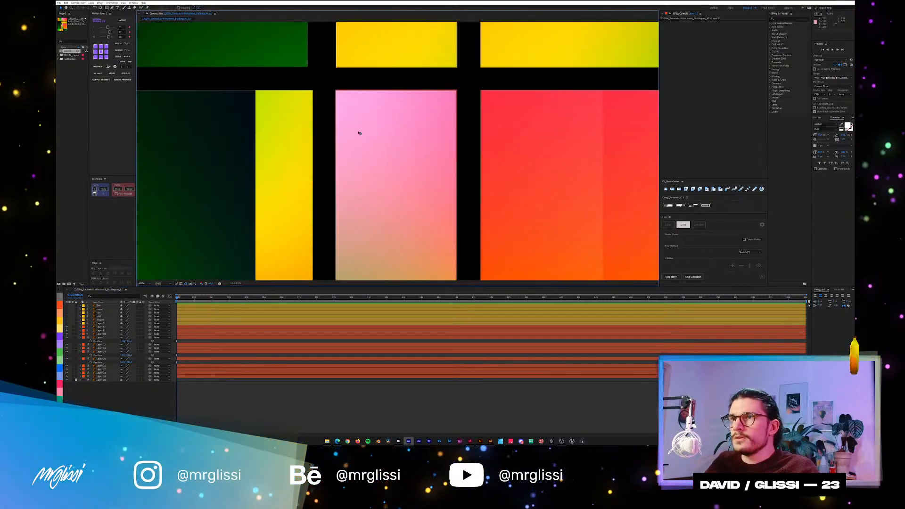
left_click_drag(333, 98, 465, 256)
left_click(230, 180)
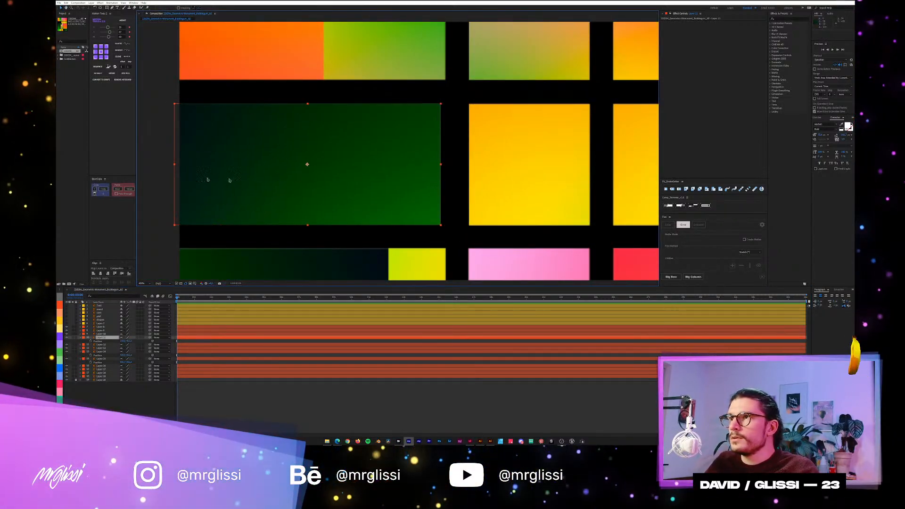
left_click(93, 274)
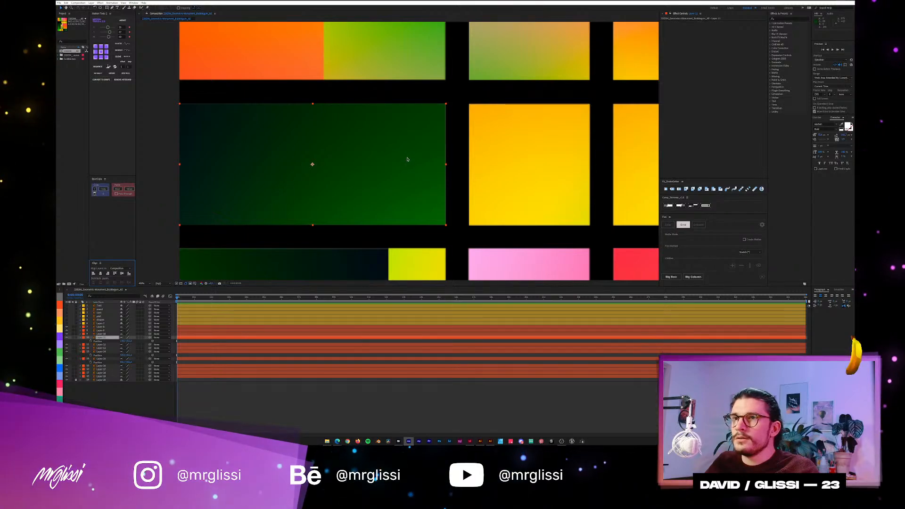
scroll(407, 159, "down", 1)
scroll(408, 159, "down", 1)
left_click_drag(449, 127, 474, 168)
left_click(539, 143)
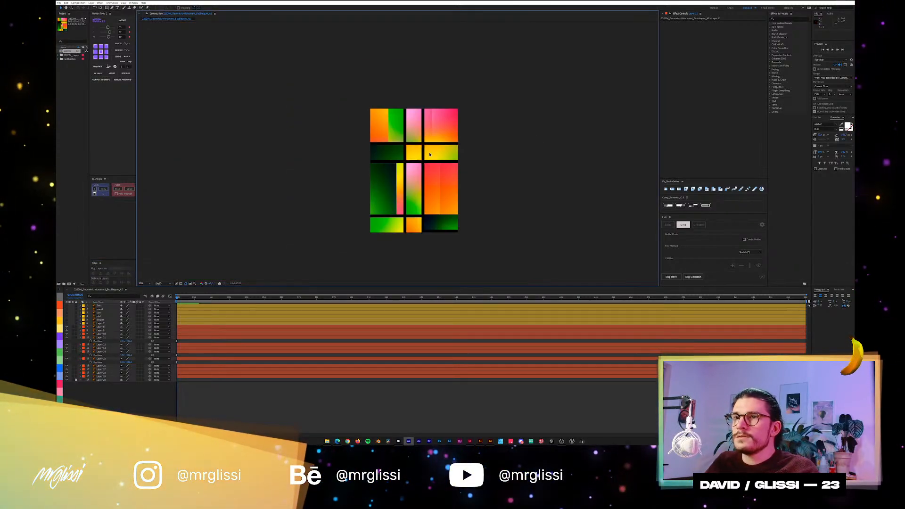
Align the dark green panel in the bottom row to the composition's bottom edge.
scroll(397, 151, "down", 1)
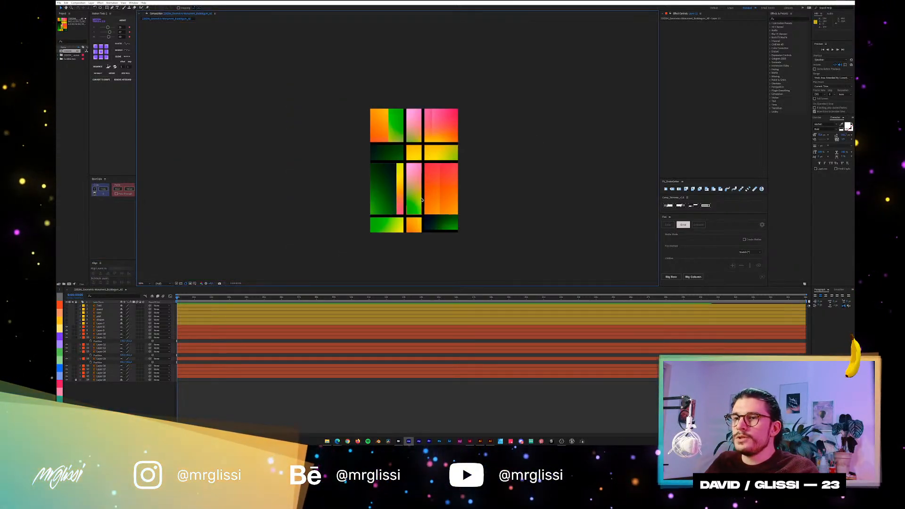
left_click(435, 228)
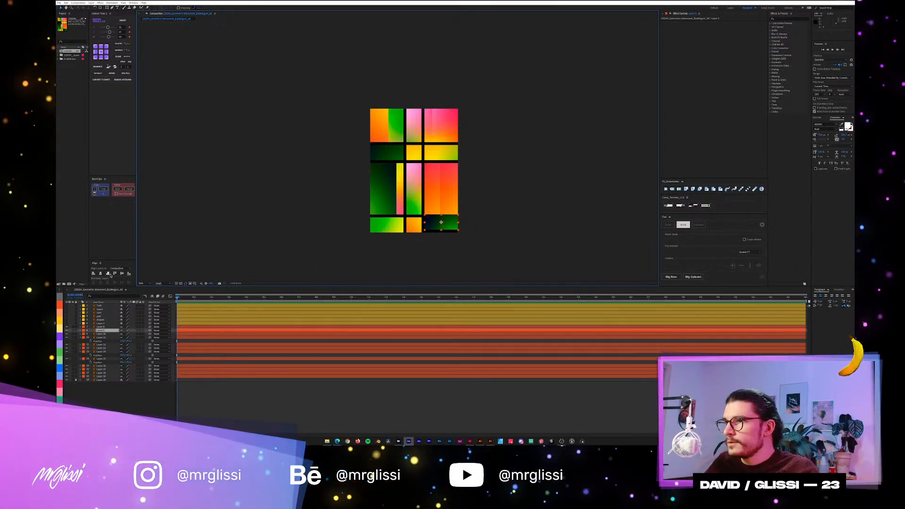
left_click(129, 273)
left_click(509, 202)
Check the Scale property of the tall dark green panel and the settings of the composition.
scroll(471, 193, "up", 6)
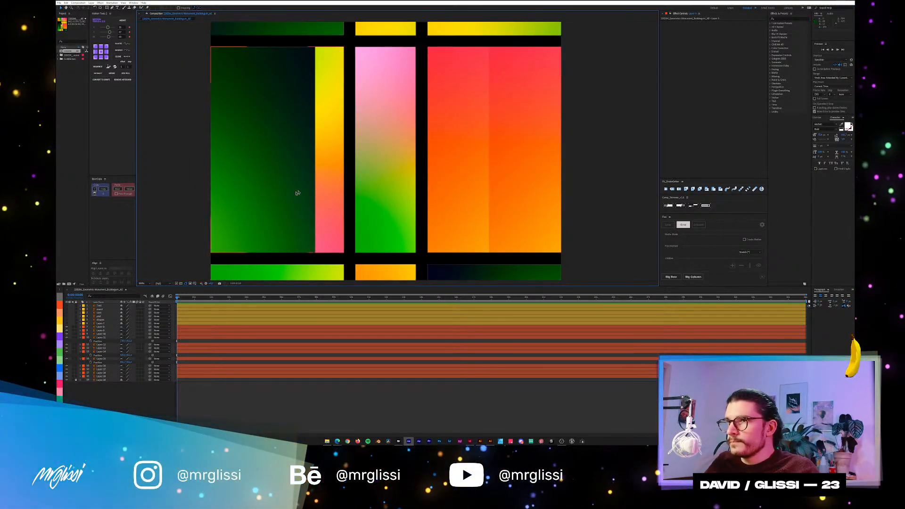
left_click(275, 147)
key("s")
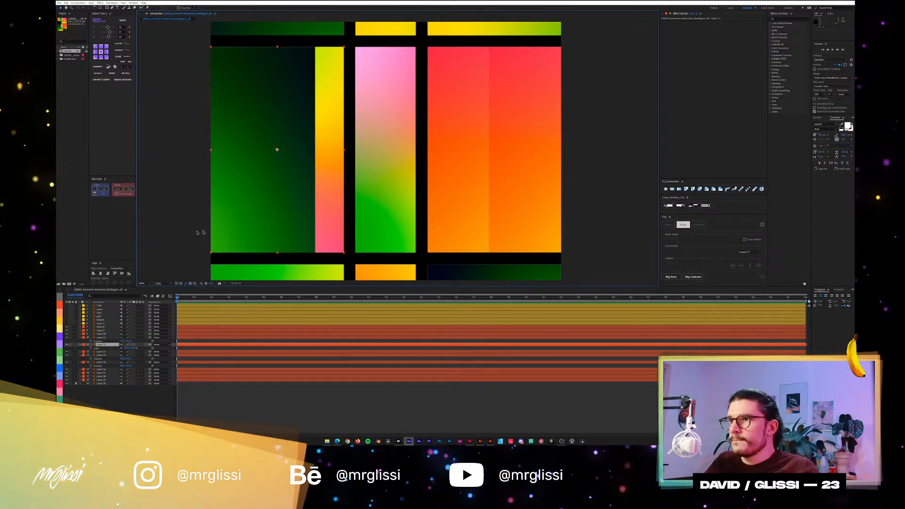
key("ctrl+k")
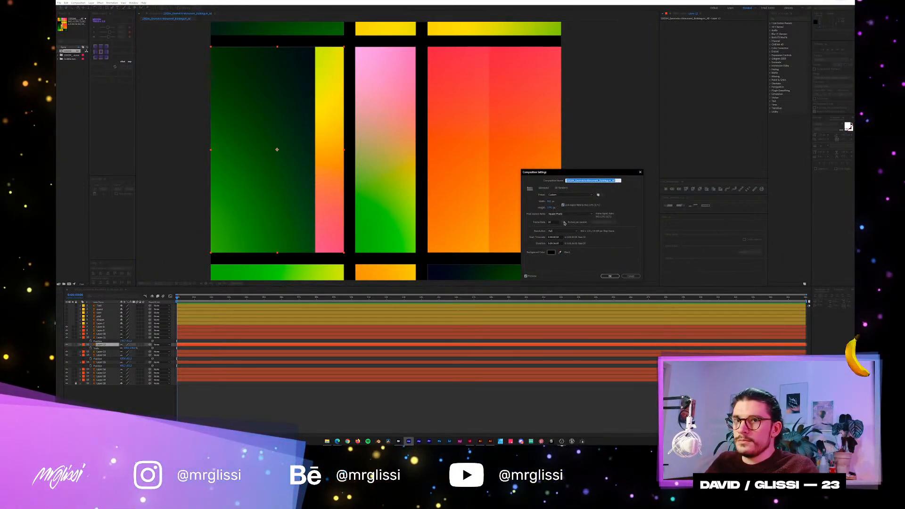
left_click(631, 277)
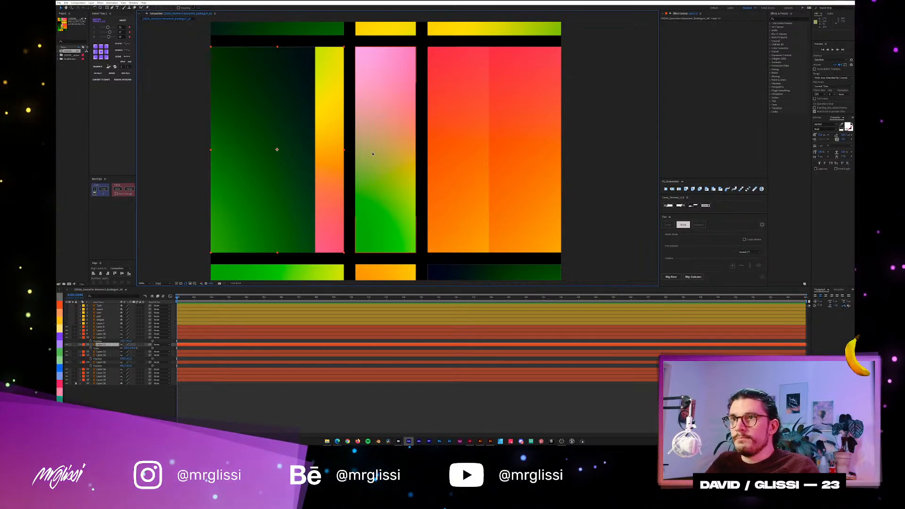
Switch to the Illustrator poster file and select the wide yellow-green panel image in the second row.
key("alt+Tab")
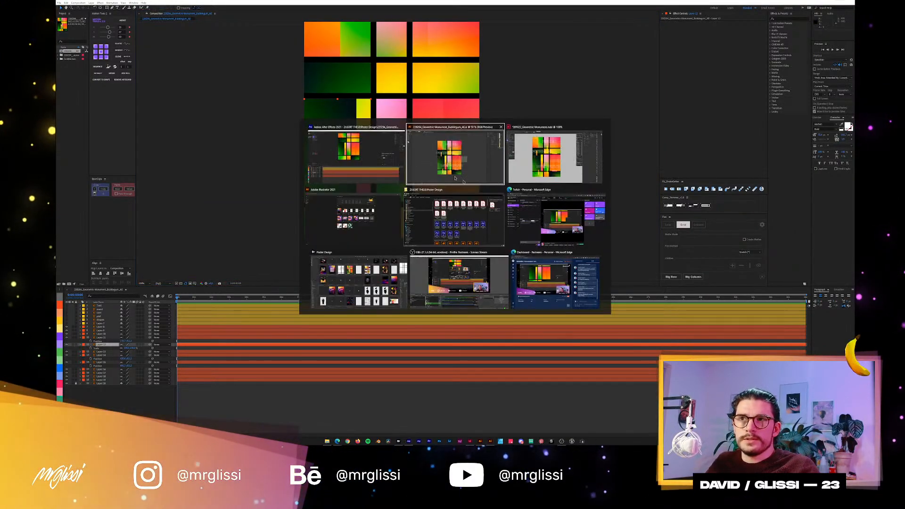
left_click(518, 169)
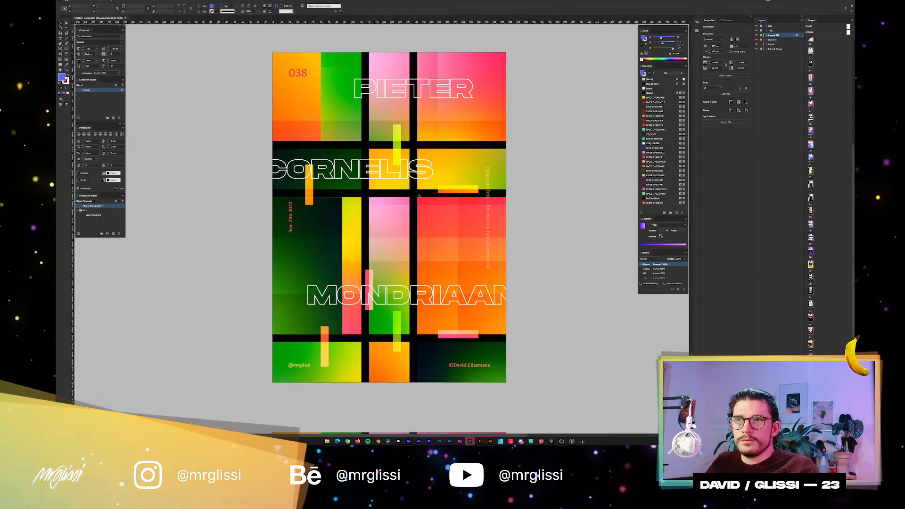
key("alt+Tab")
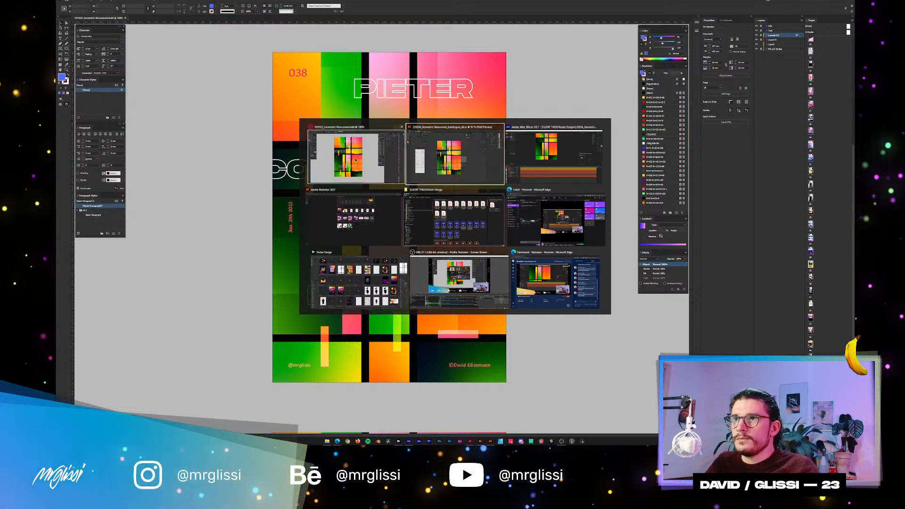
left_click(419, 184)
scroll(419, 189, "up", 3)
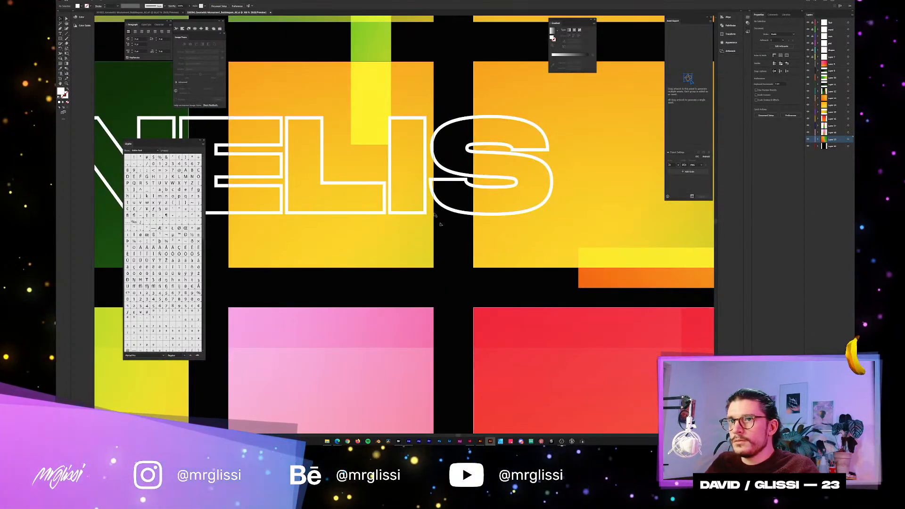
left_click(508, 228)
left_click_drag(538, 221, 333, 234)
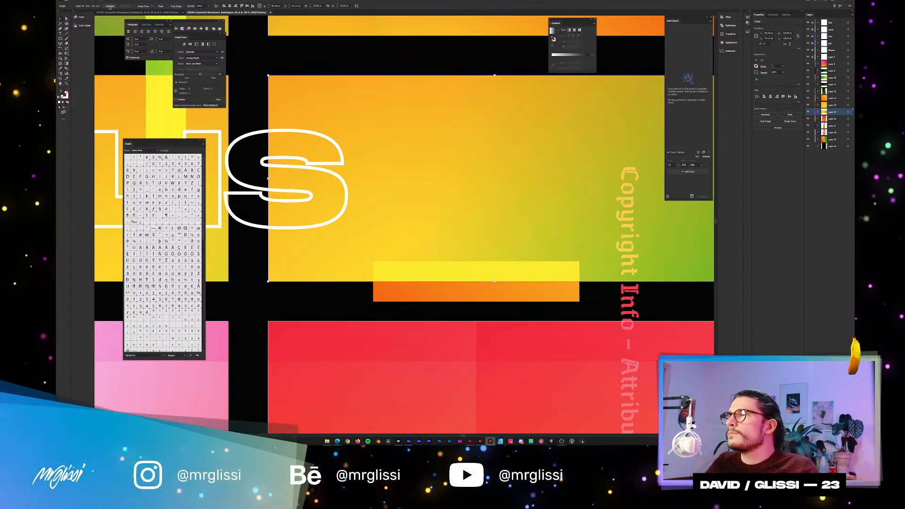
Show the document's Links list, enlarge it and place it over the artwork.
right_click(337, 130)
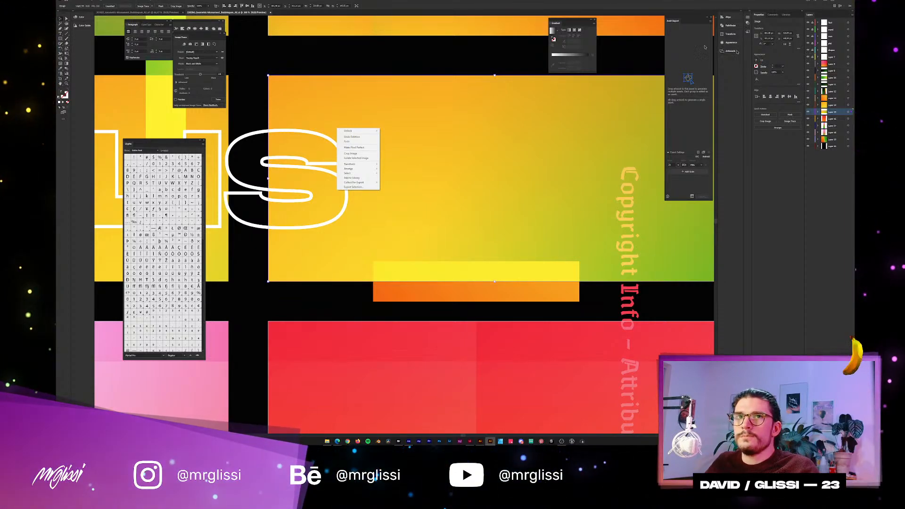
left_click(138, 2)
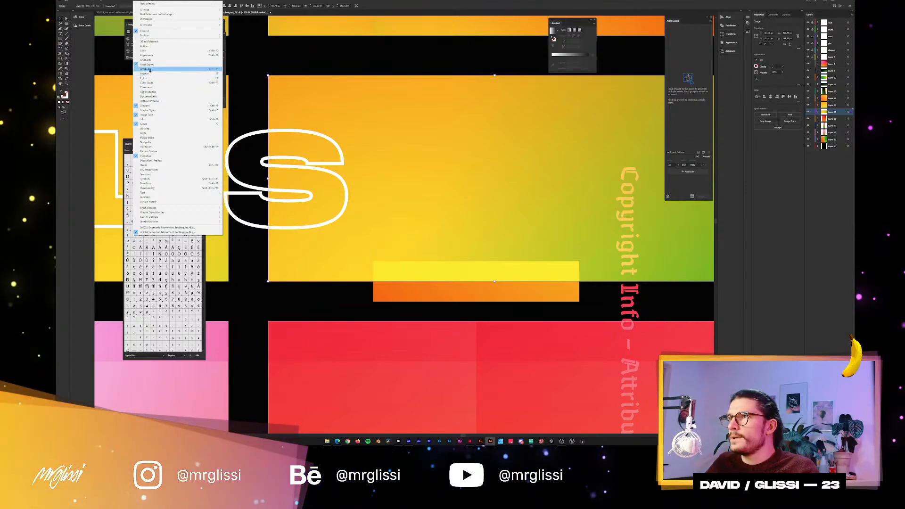
left_click(144, 133)
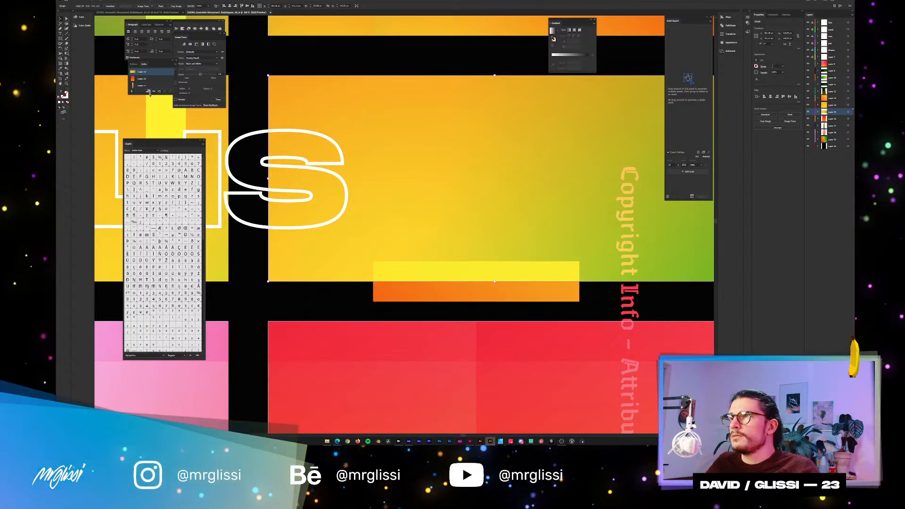
left_click_drag(155, 95, 155, 194)
left_click_drag(147, 62, 548, 154)
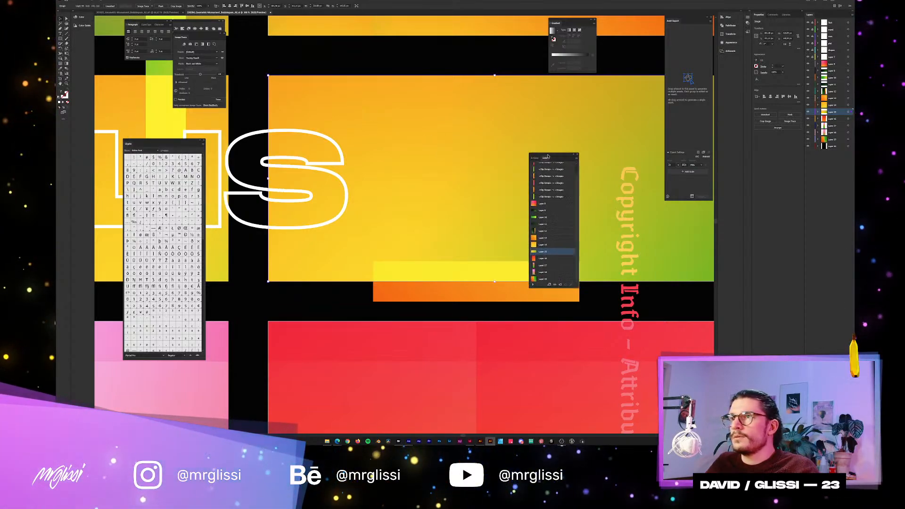
Check the link information, including resolution and dimensions, for several of the embedded panel images.
left_click(531, 283)
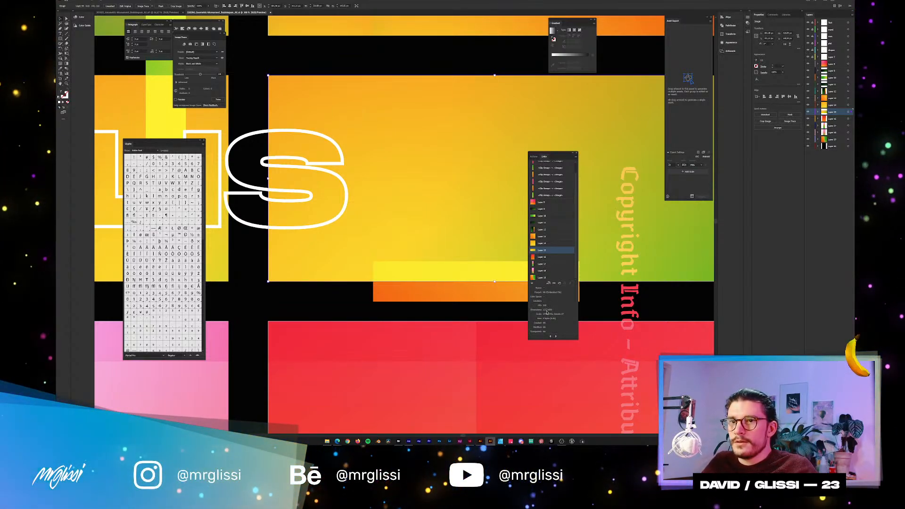
left_click(543, 244)
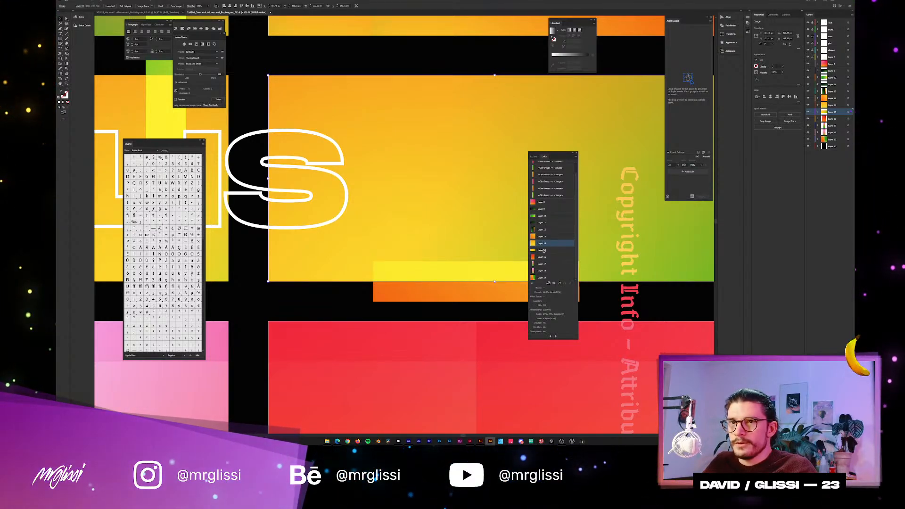
left_click(541, 203)
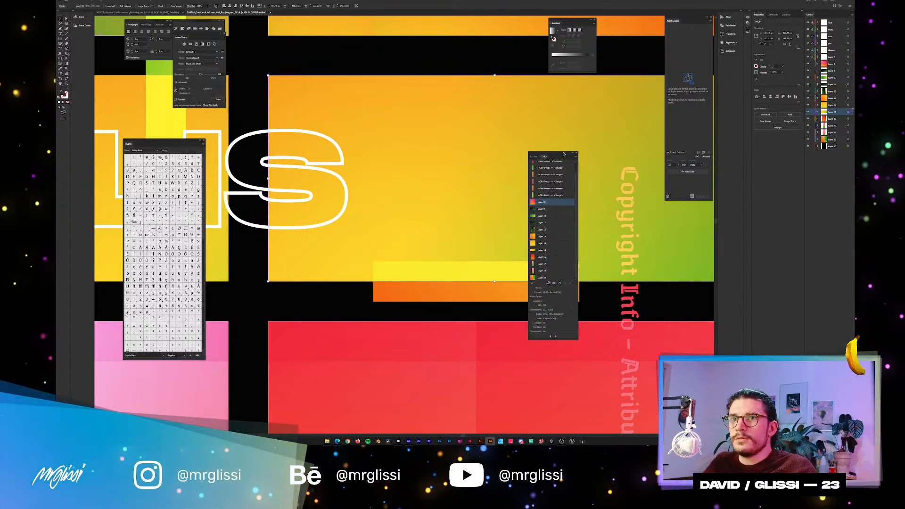
left_click_drag(563, 154, 556, 107)
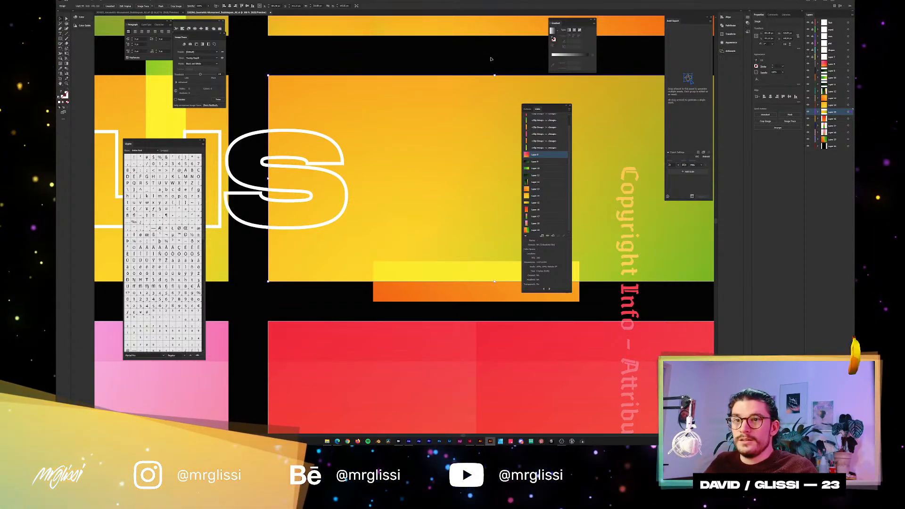
Switch back to After Effects, review the whole poster and check the composition's width and height in its settings.
key("alt+Tab")
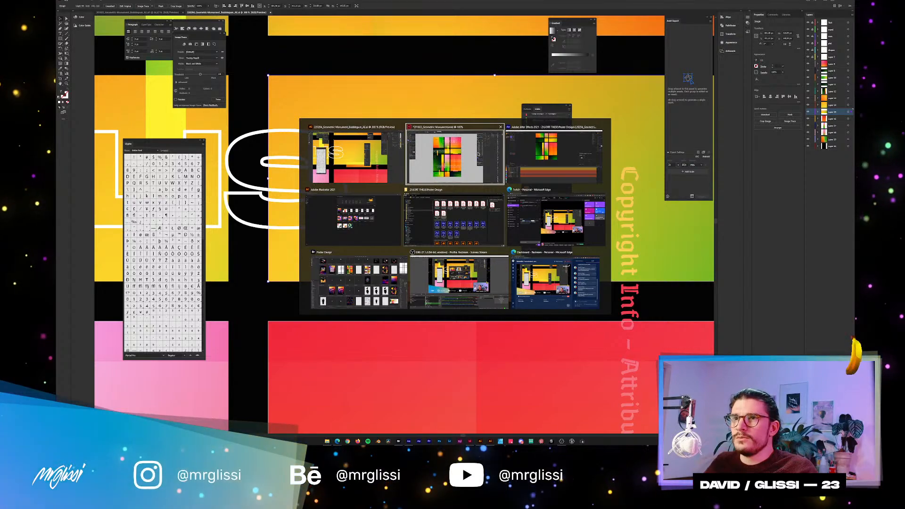
left_click(567, 163)
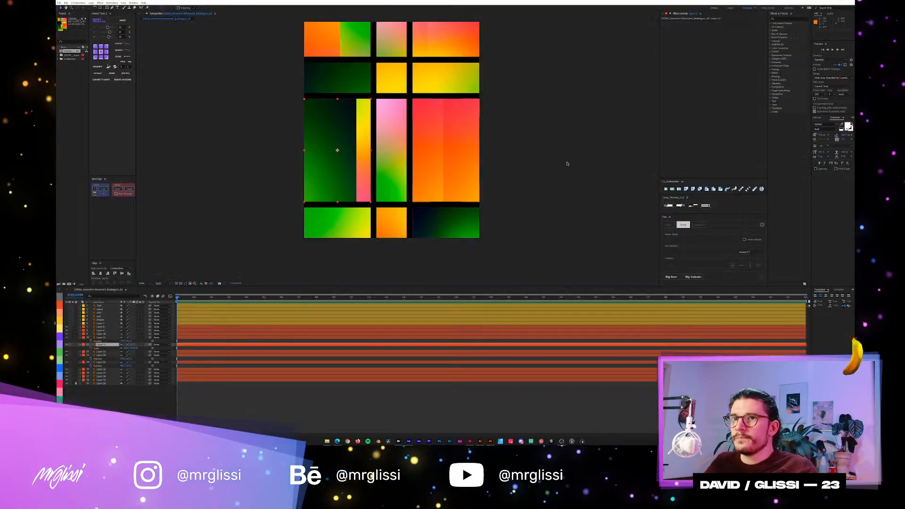
key("period")
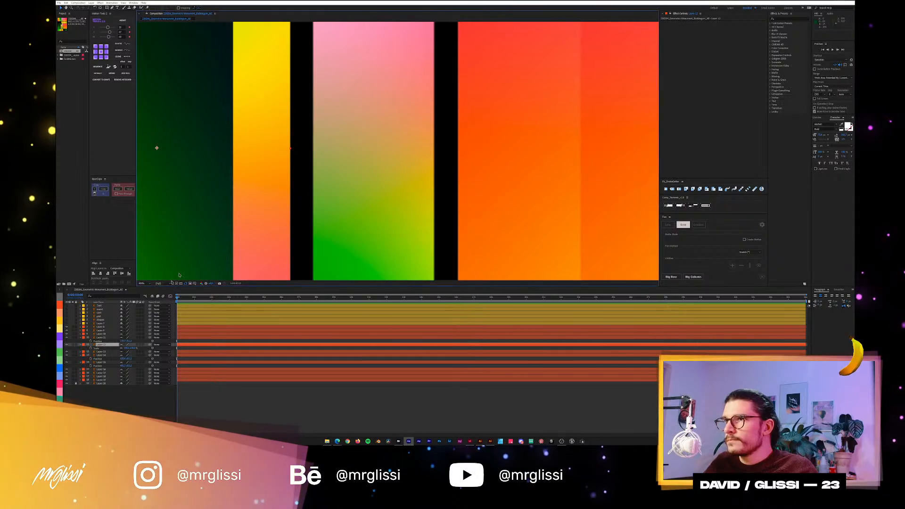
key("comma")
key("comma")
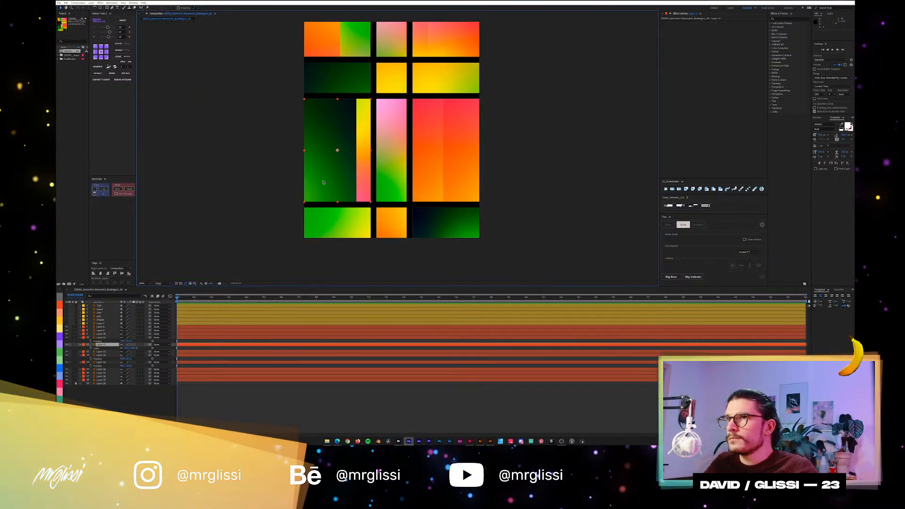
left_click_drag(323, 183, 324, 223)
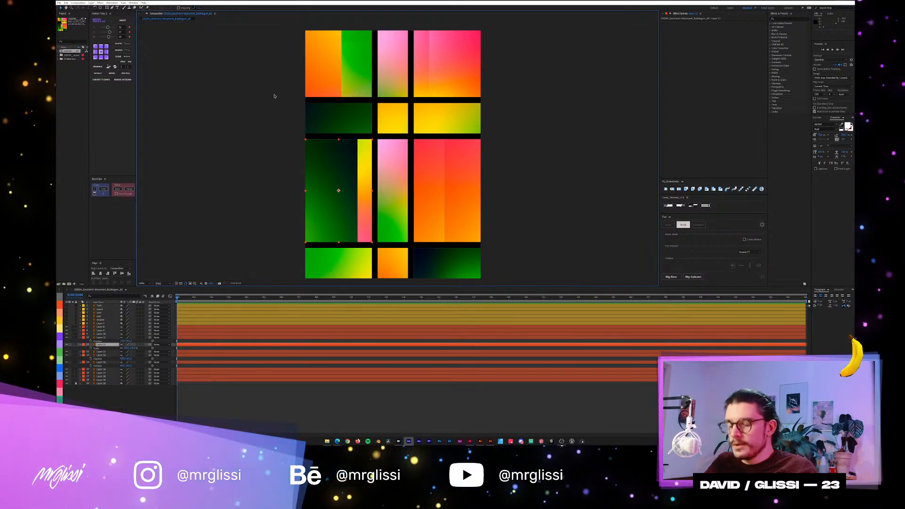
key("ctrl+k")
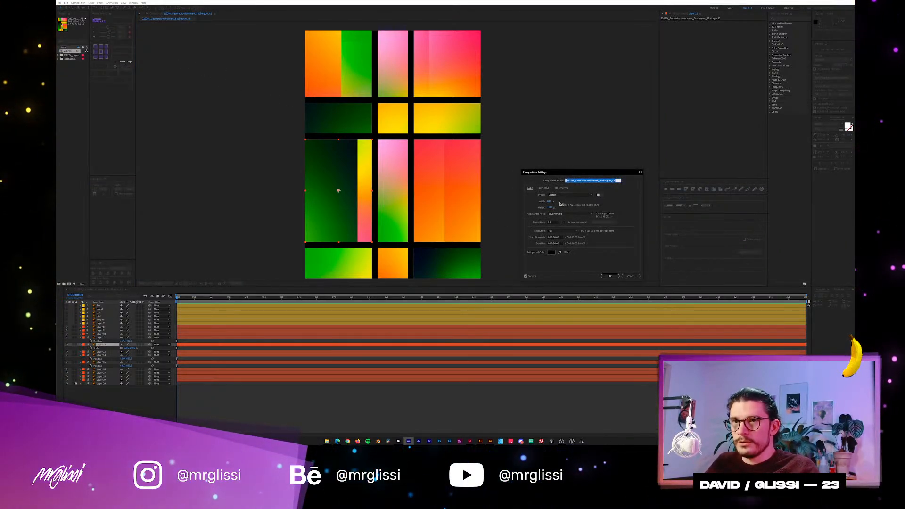
left_click(610, 276)
Enlarge the composition and all its layers to twice their size with the Scale Composition script.
left_click(60, 3)
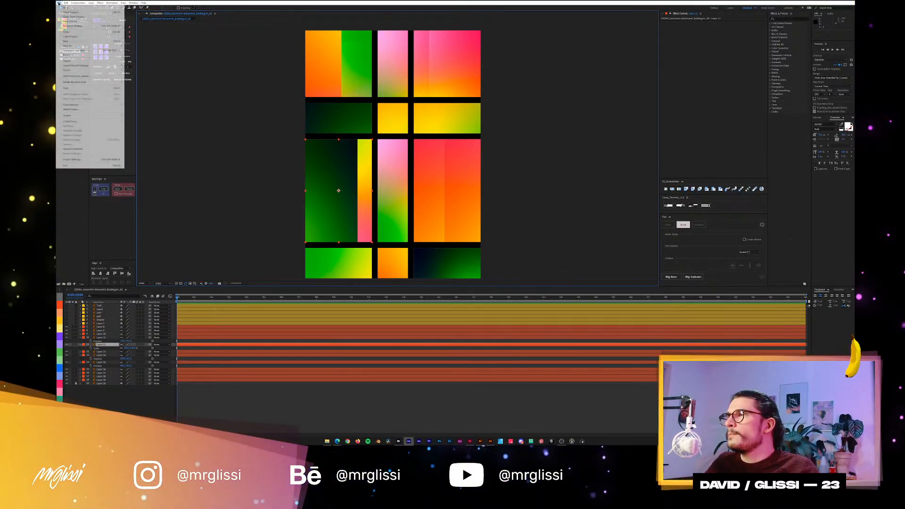
mouse_move(103, 115)
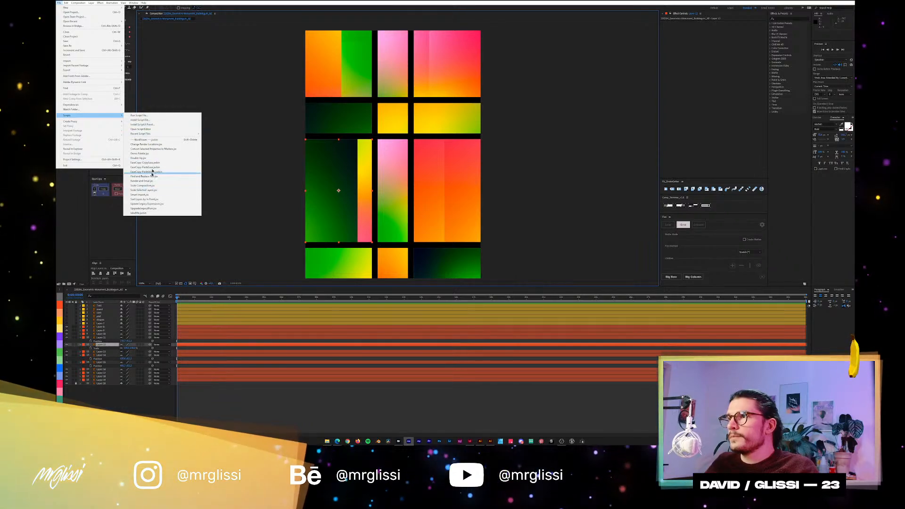
left_click(147, 186)
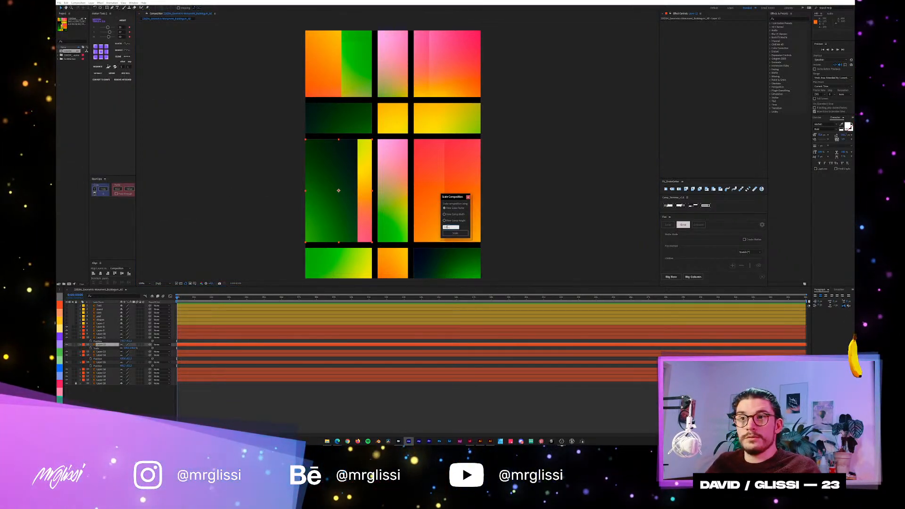
left_click_drag(449, 227, 435, 227)
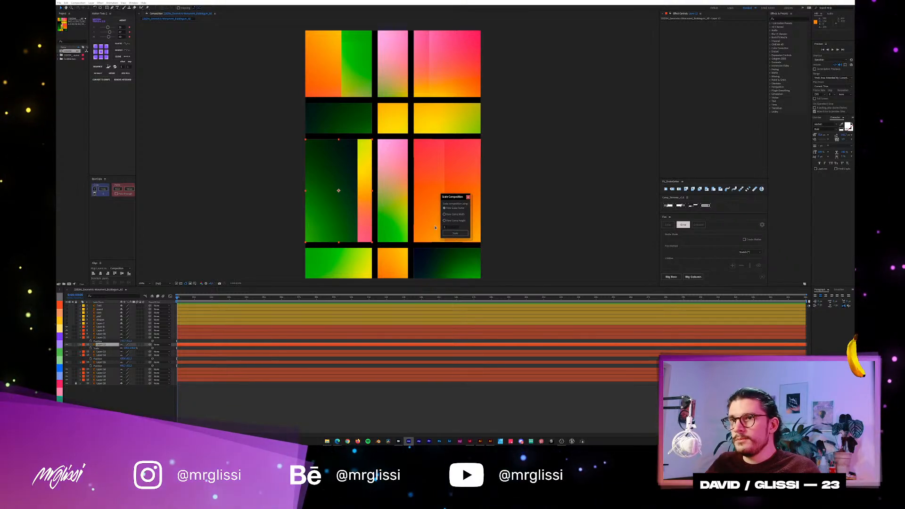
left_click(457, 234)
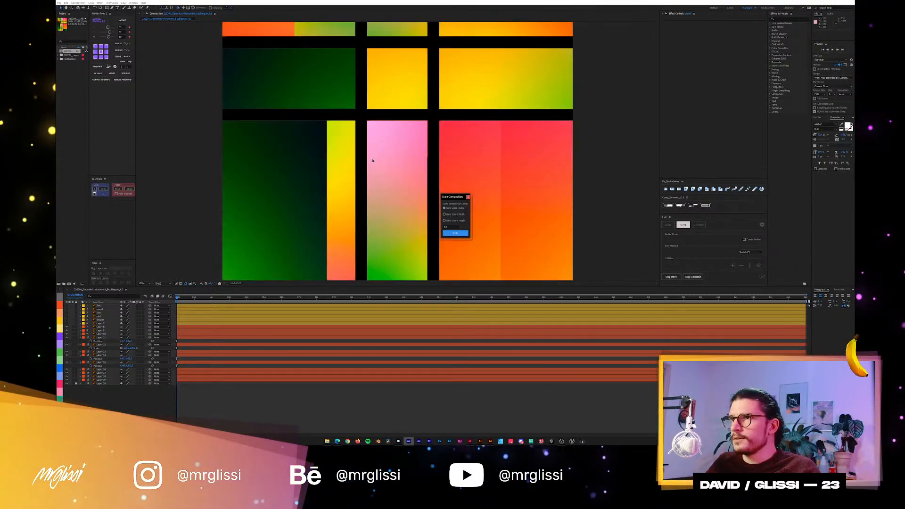
left_click(468, 197)
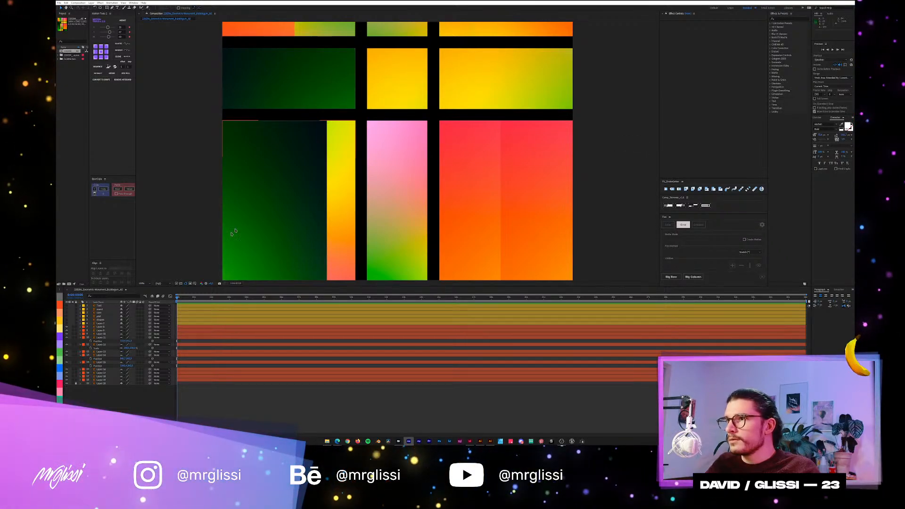
Examine the panel edges and the black gaps of the enlarged composition up close.
key("period")
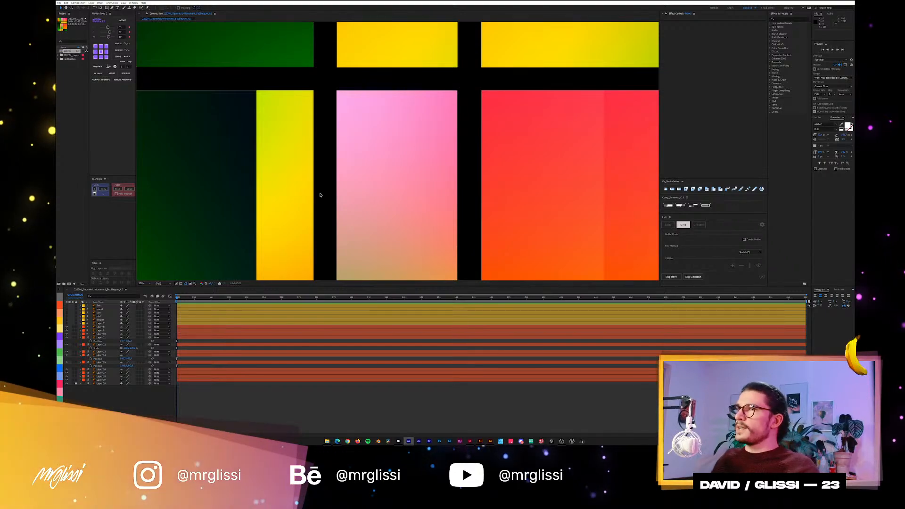
key("comma")
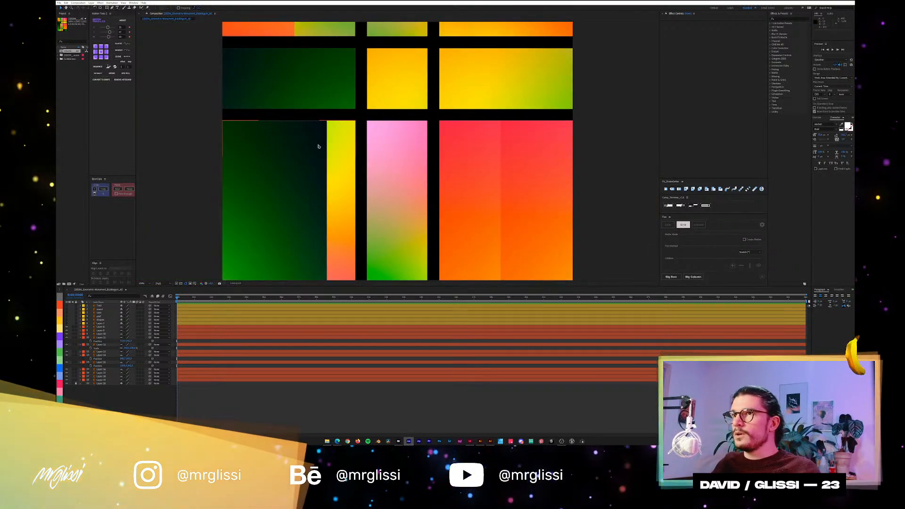
key("comma")
key("period")
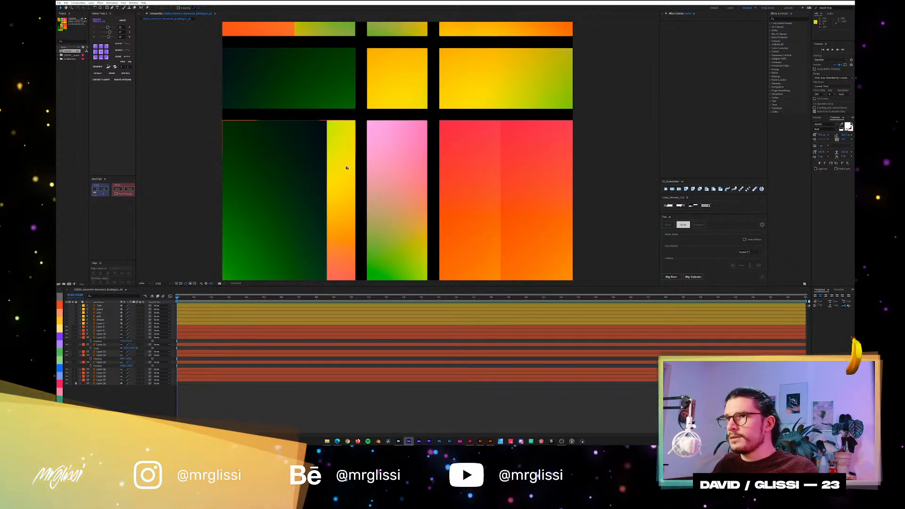
left_click(351, 80)
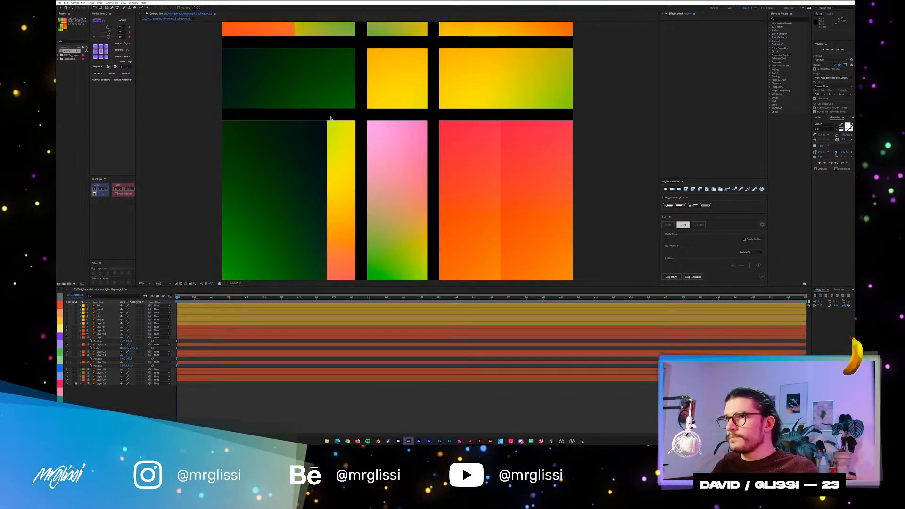
left_click_drag(365, 96, 354, 218)
left_click_drag(348, 136, 360, 76)
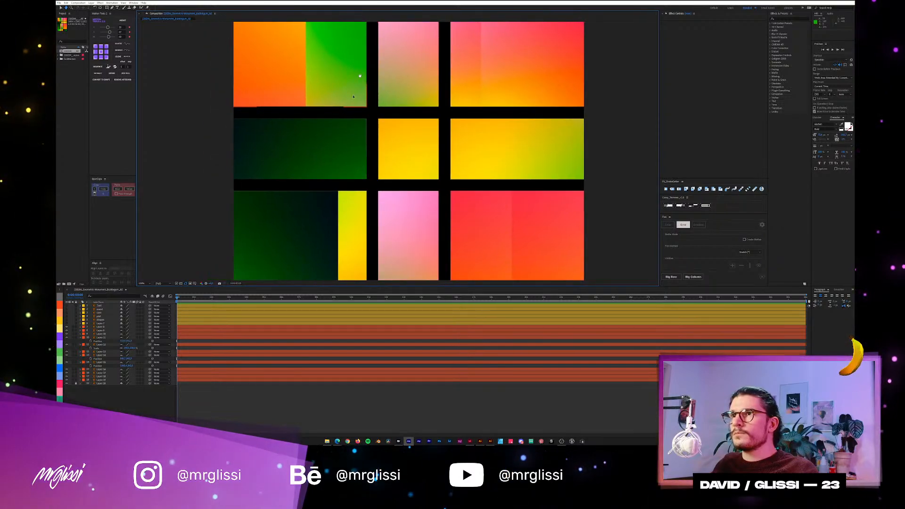
Run the Scale Composition script once more to double the composition's size again.
left_click(59, 3)
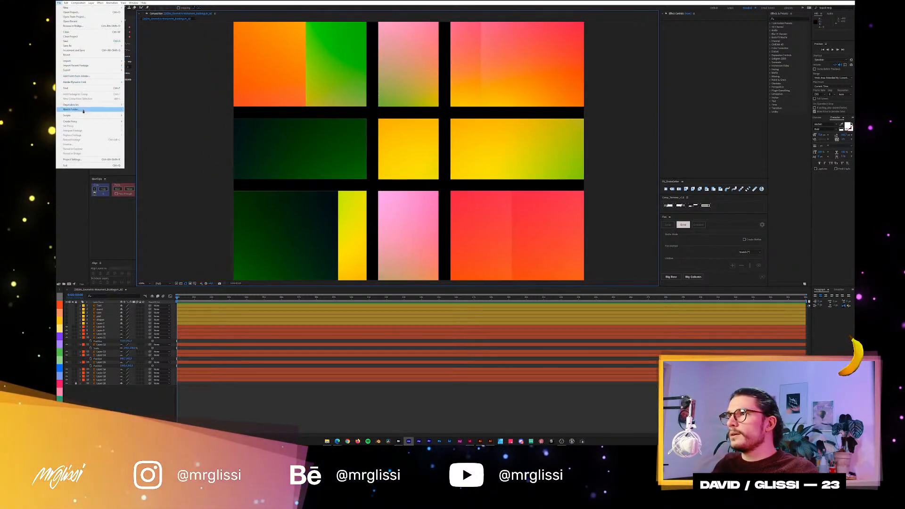
mouse_move(85, 114)
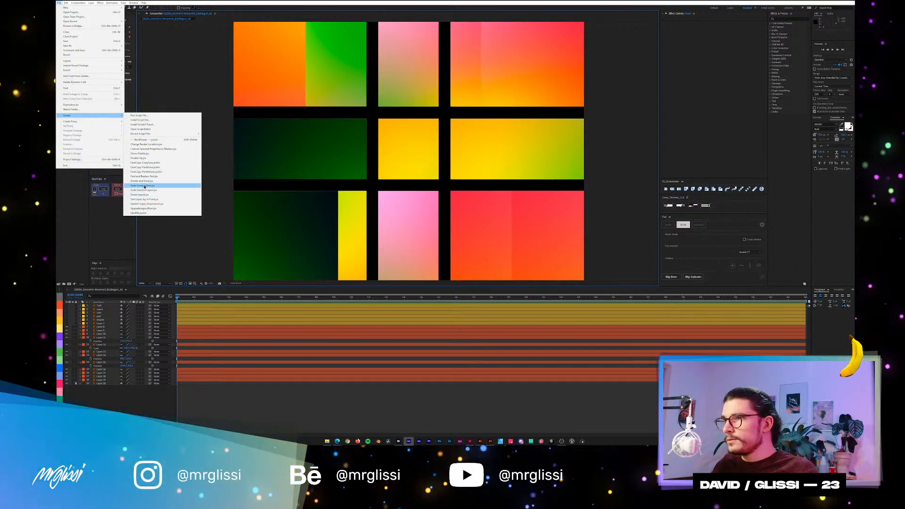
left_click(144, 186)
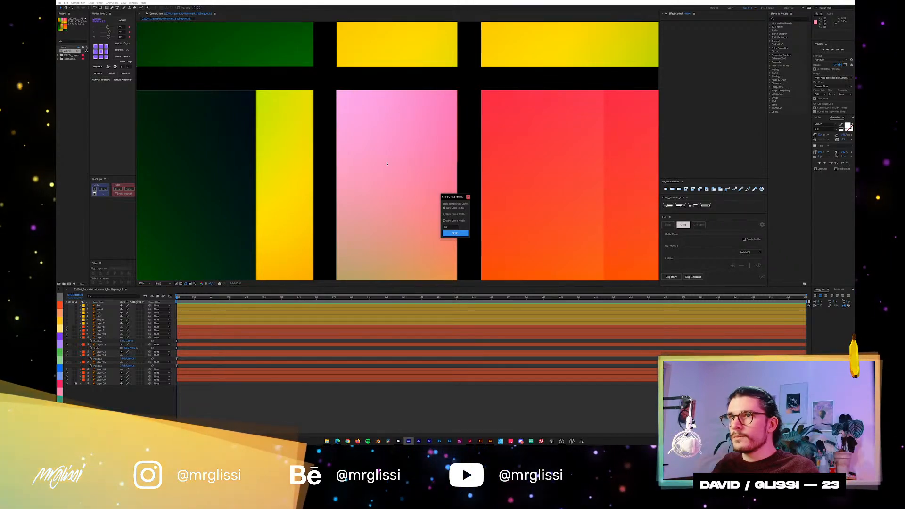
left_click(468, 198)
scroll(363, 184, "down", 2)
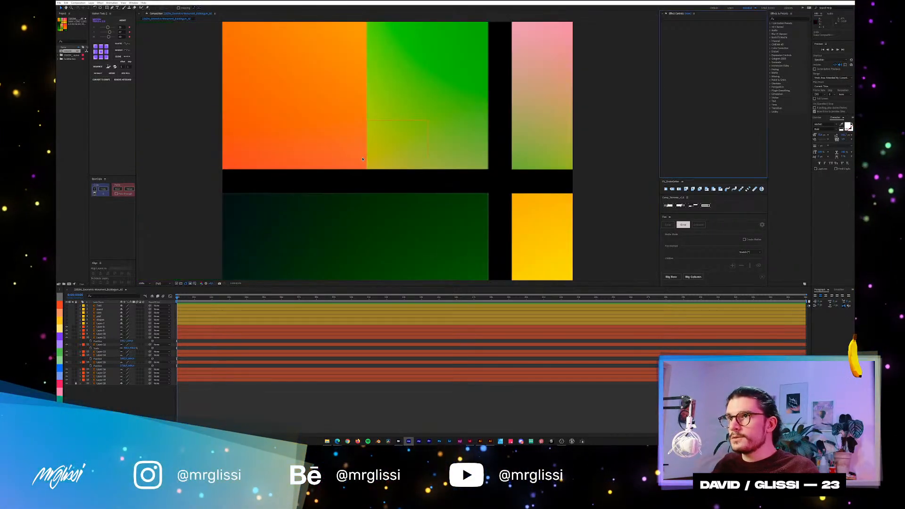
Collapse the expanded layer properties and enable continuous rasterization for all the red-labelled panel layers.
left_click(132, 323)
key("u")
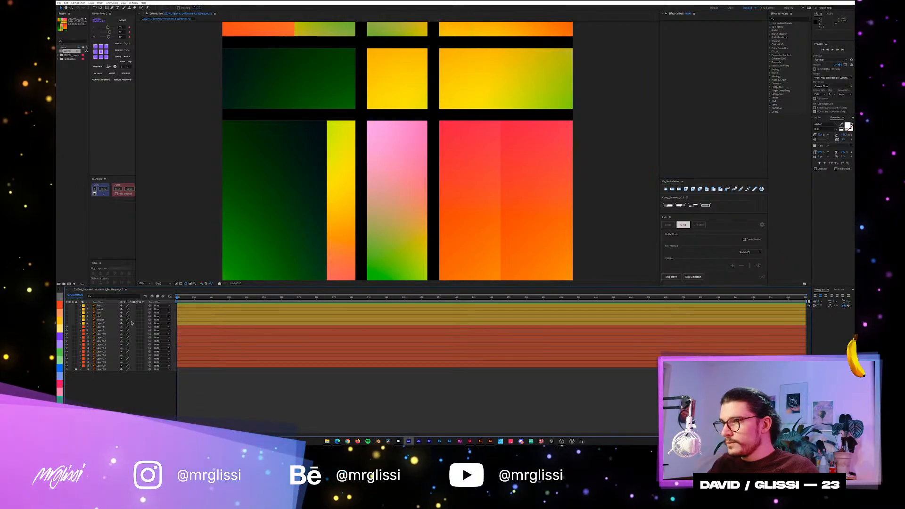
left_click_drag(125, 327, 126, 371)
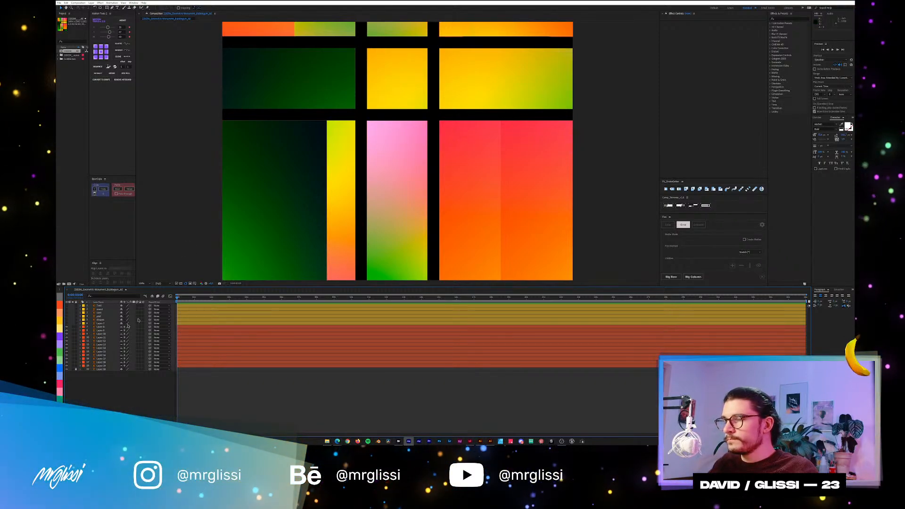
left_click_drag(404, 232, 396, 121)
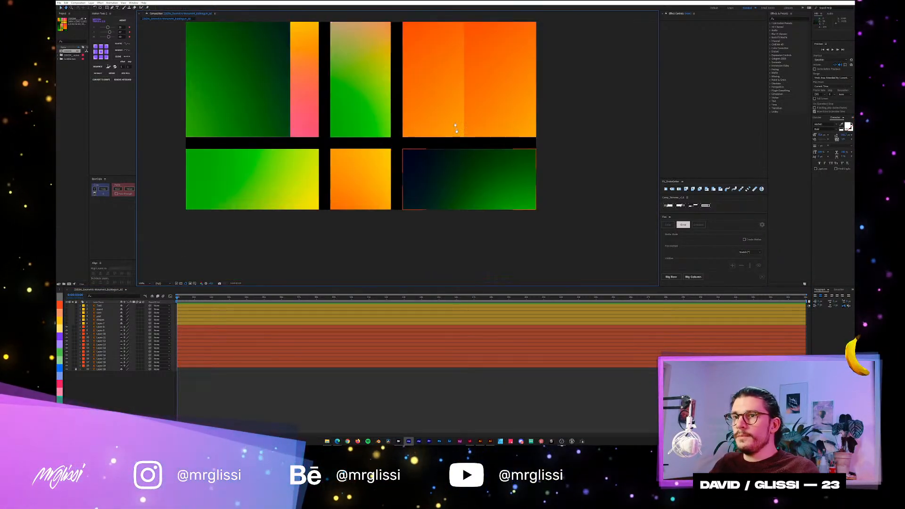
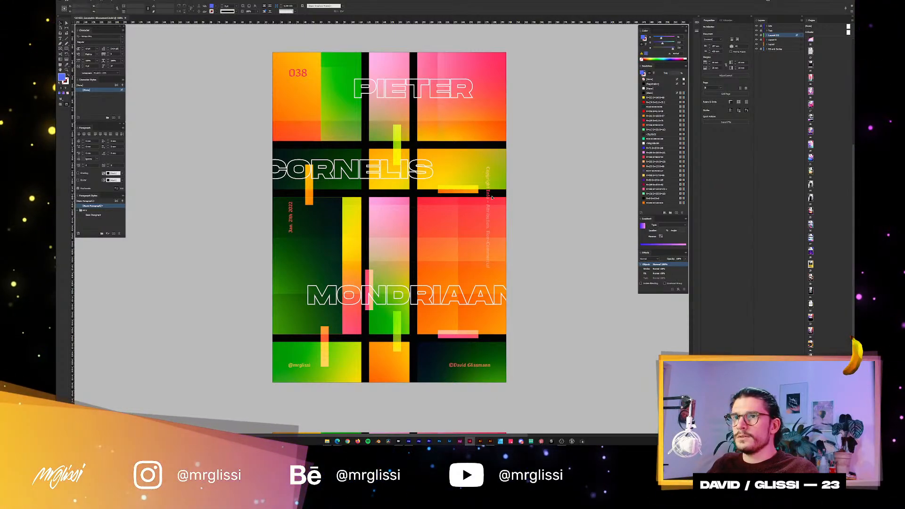
Set the blending mode of the 038 text frame on the poster to Screen.
left_click(321, 80)
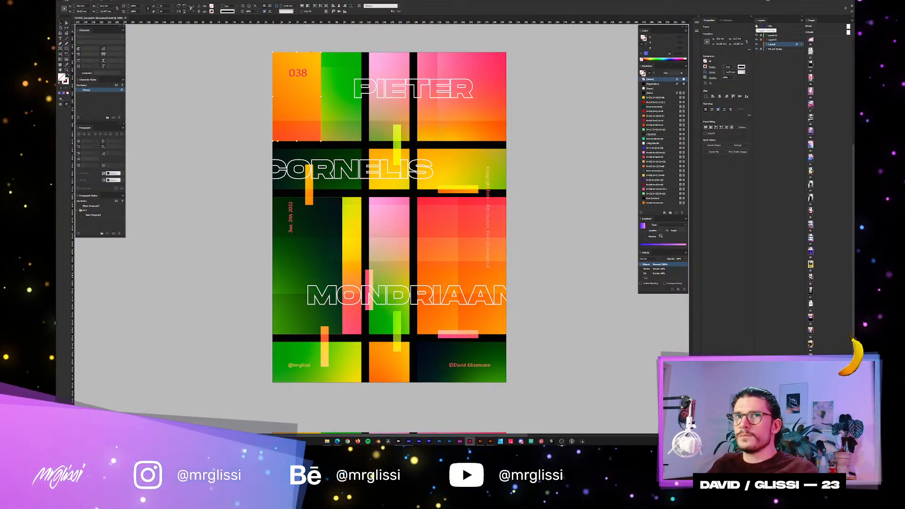
left_click(799, 27)
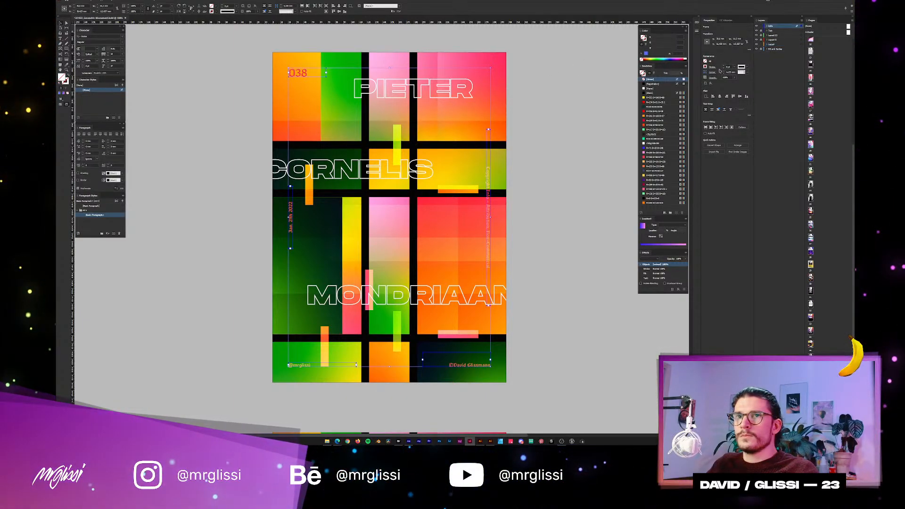
left_click(715, 108)
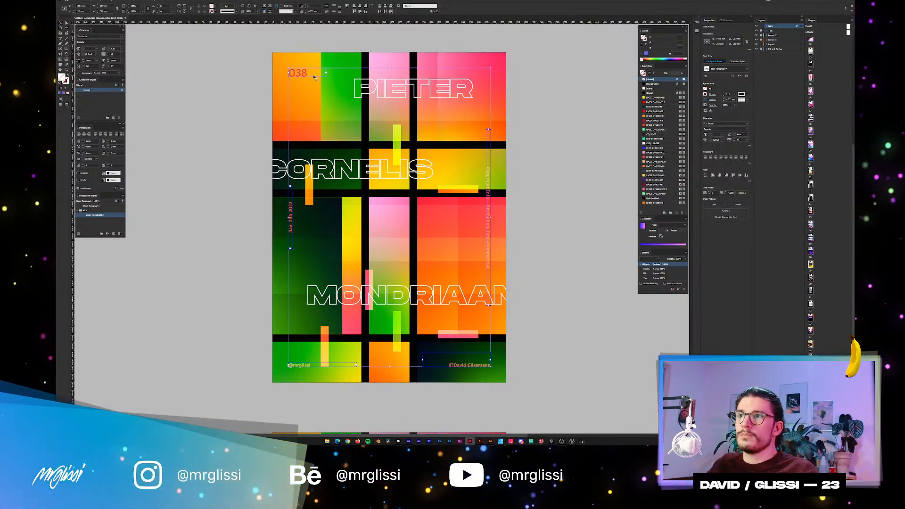
left_click(296, 73)
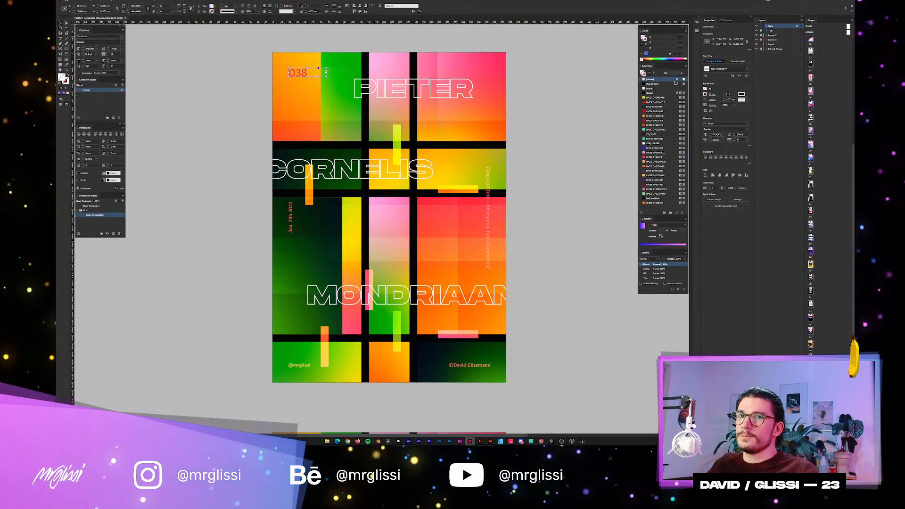
left_click(713, 106)
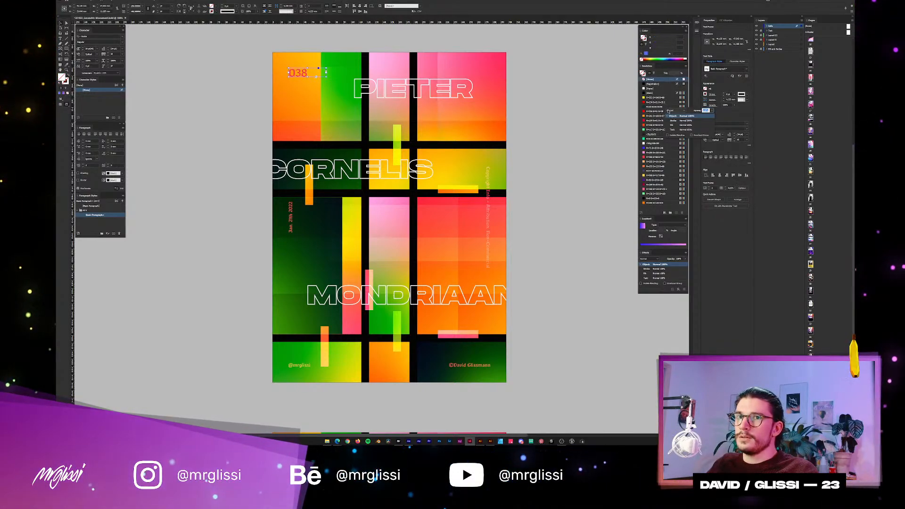
left_click(668, 110)
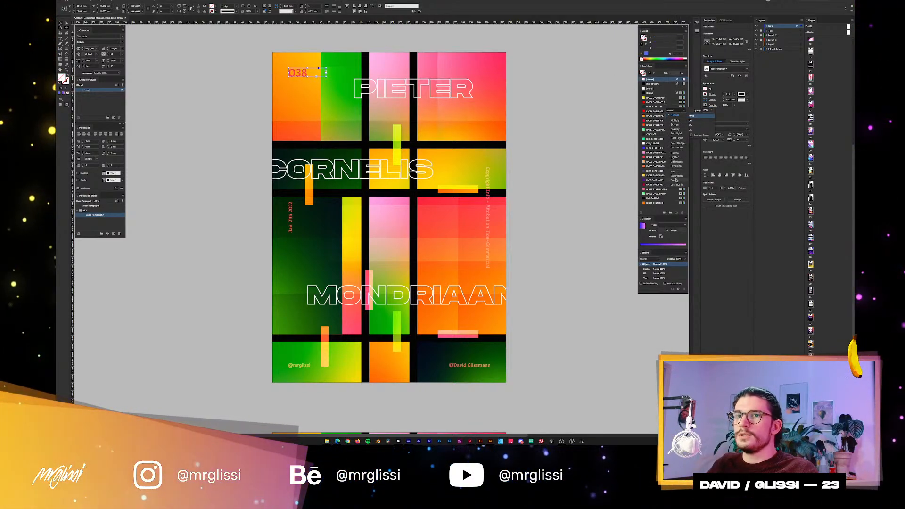
left_click(676, 125)
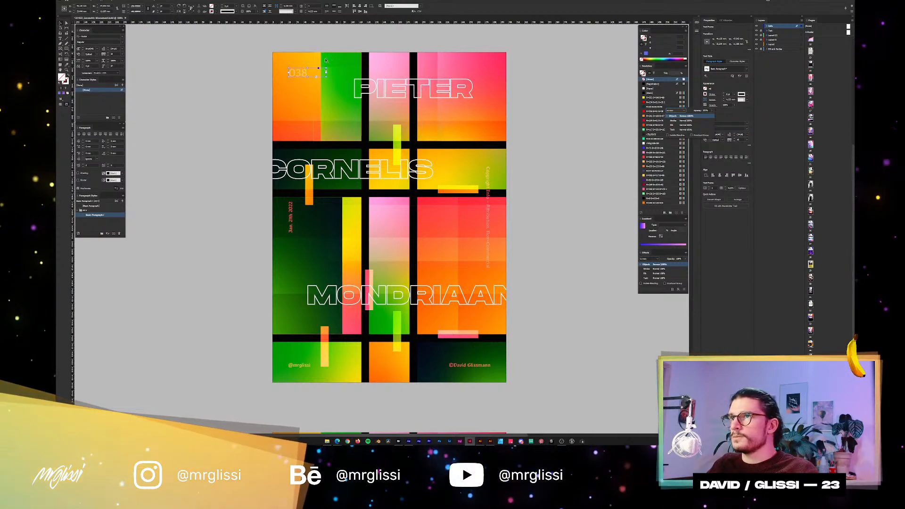
left_click(256, 53)
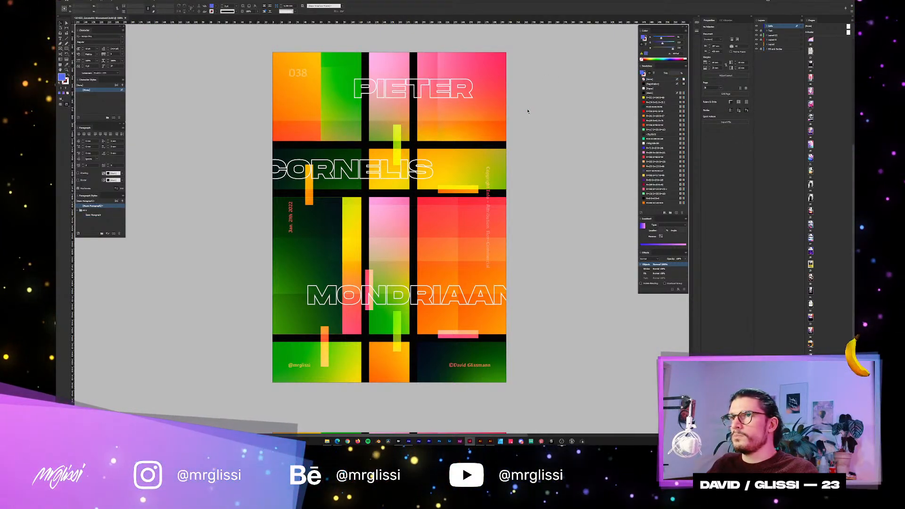
left_click(801, 27)
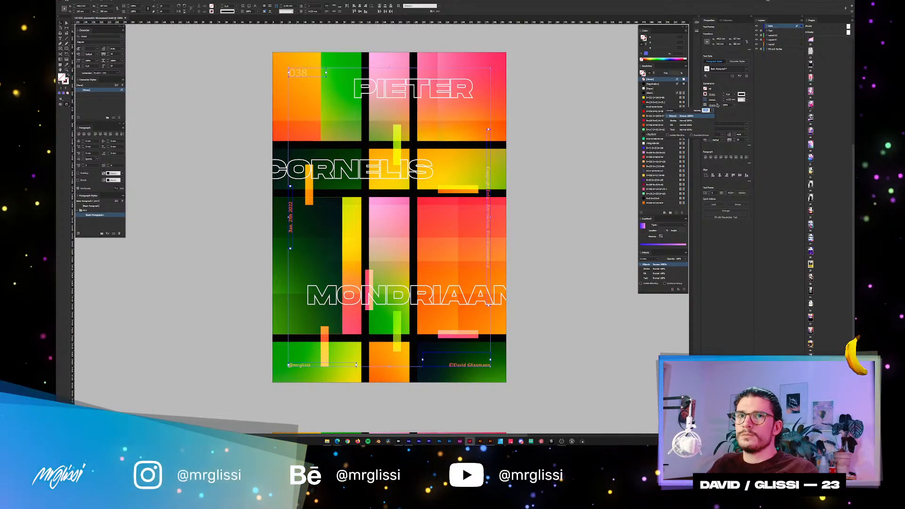
left_click(563, 75)
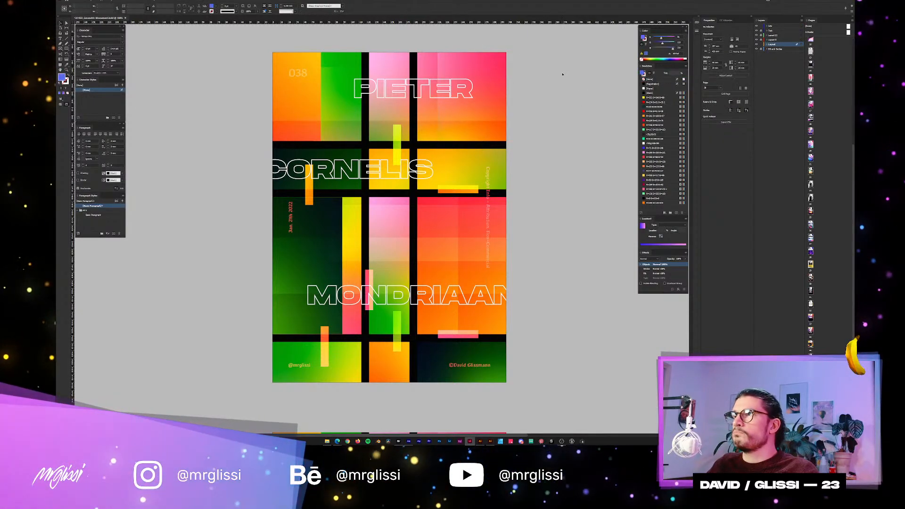
Switch to After Effects and set the blending mode of the small accent bars layer to Screen.
key("alt+Tab")
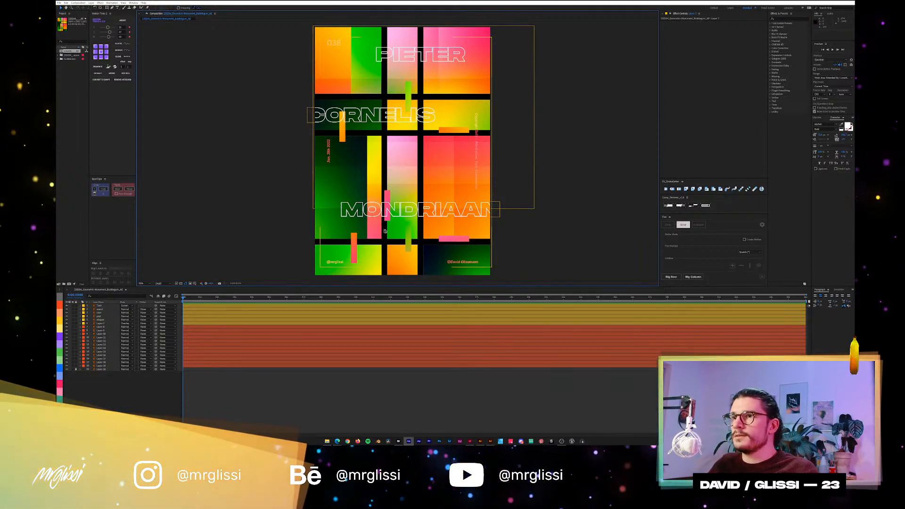
left_click(217, 319)
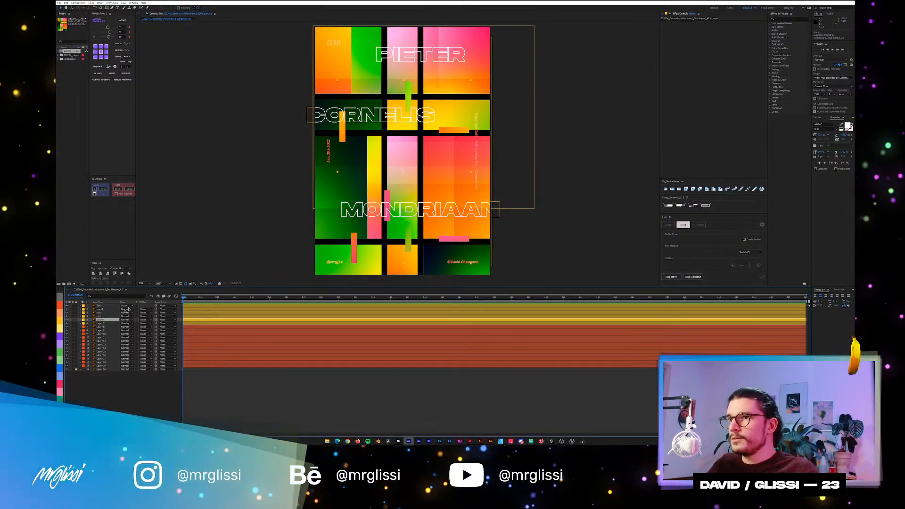
left_click(131, 322)
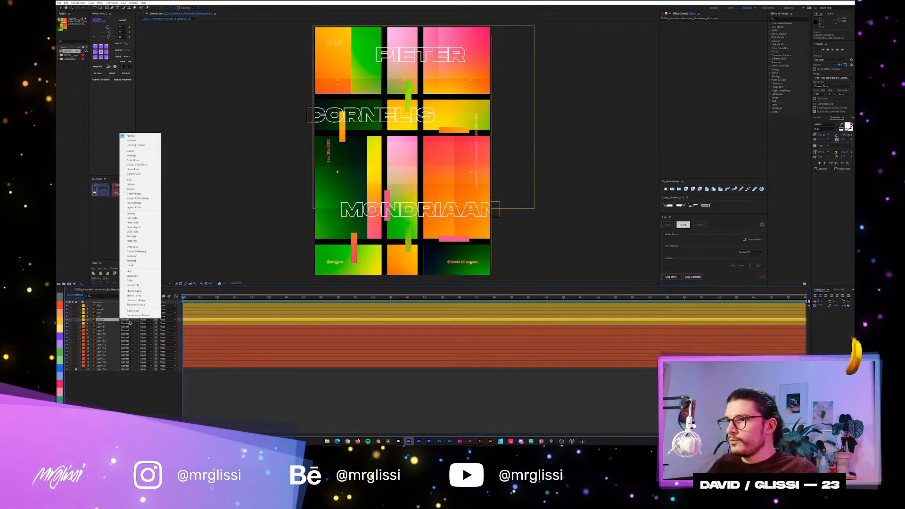
left_click(131, 189)
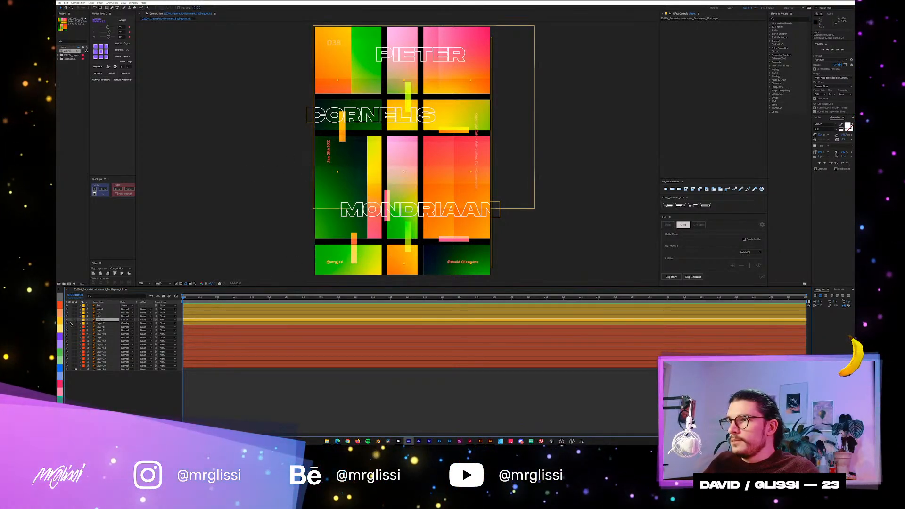
Hide the text, accent bar and overlay layers stacked above the gradient blocks.
left_click_drag(66, 324, 66, 305)
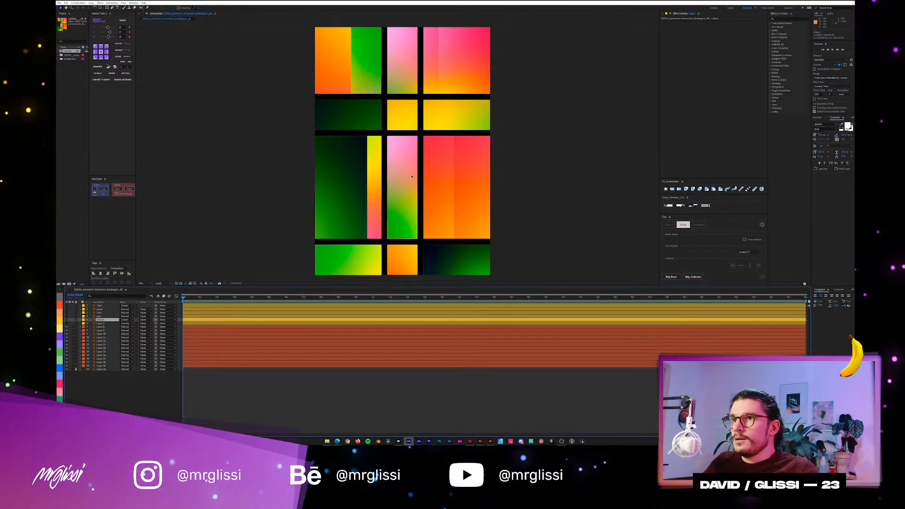
scroll(419, 168, "down", 2)
left_click_drag(465, 95, 427, 210)
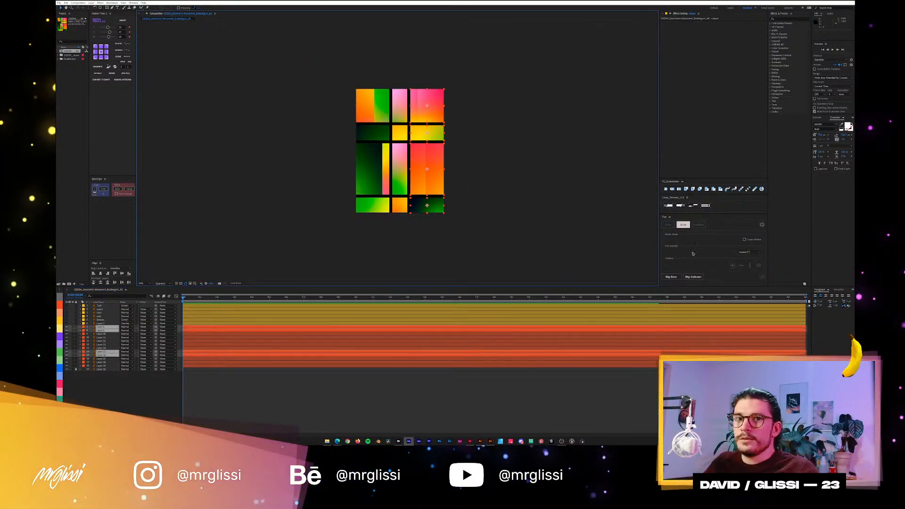
left_click(695, 279)
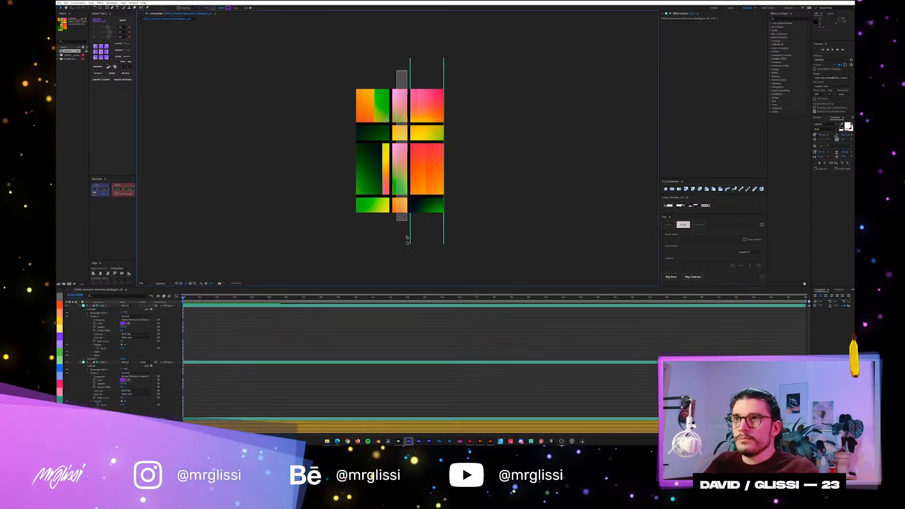
left_click(699, 274)
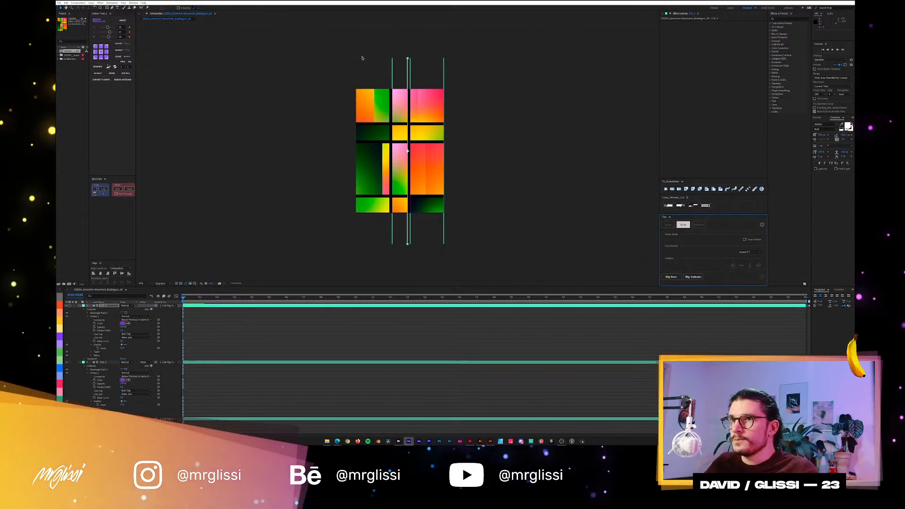
left_click(698, 278)
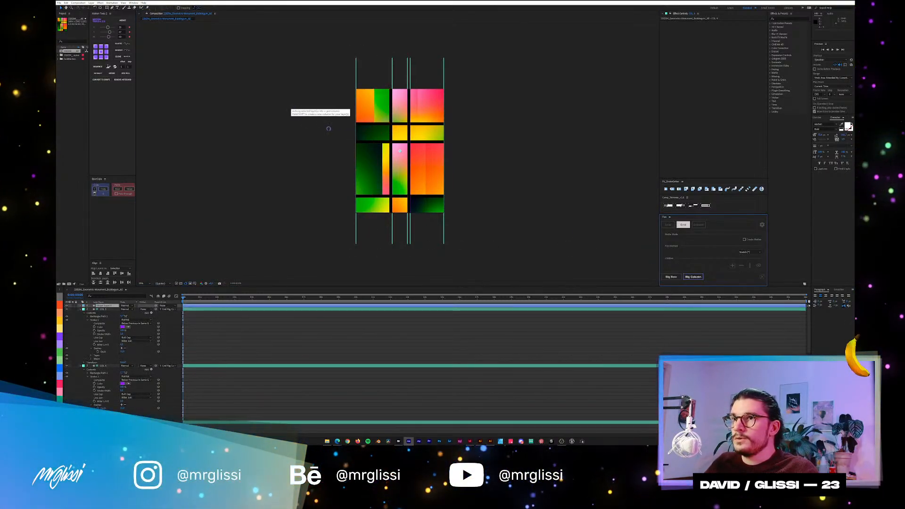
left_click_drag(326, 128, 500, 141)
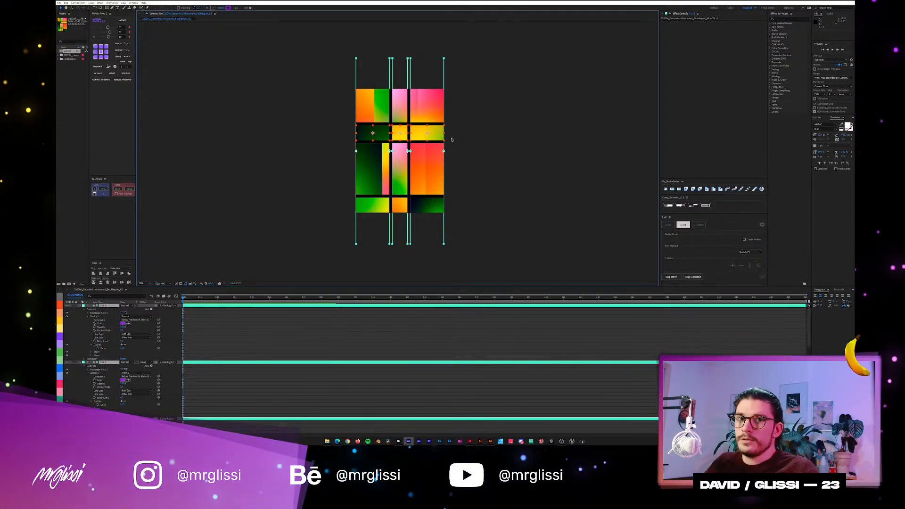
key("ctrl+z")
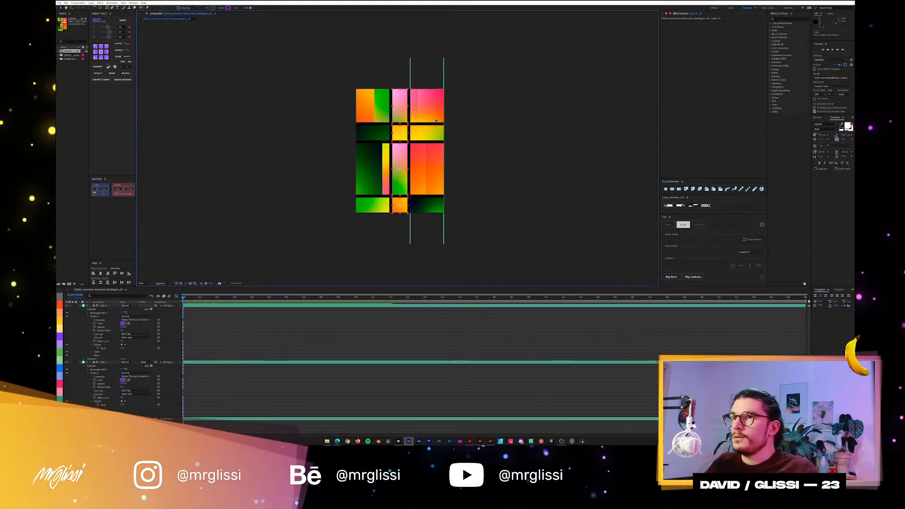
key("ctrl+z")
Enable matte creation and rig the poster's three vertical groups of gradient blocks as grid columns, from the rightmost group to the leftmost.
left_click(503, 88)
left_click_drag(460, 72, 426, 248)
left_click(744, 239)
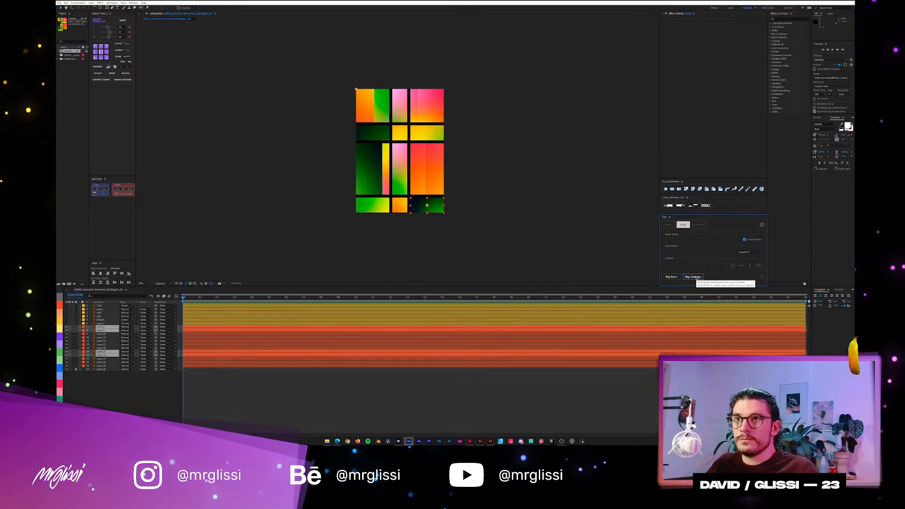
left_click(699, 277)
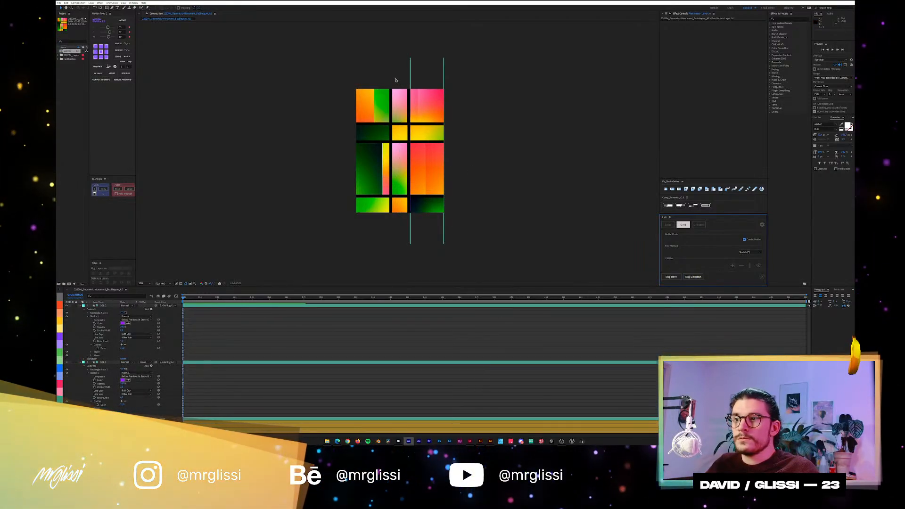
left_click_drag(396, 78, 400, 217)
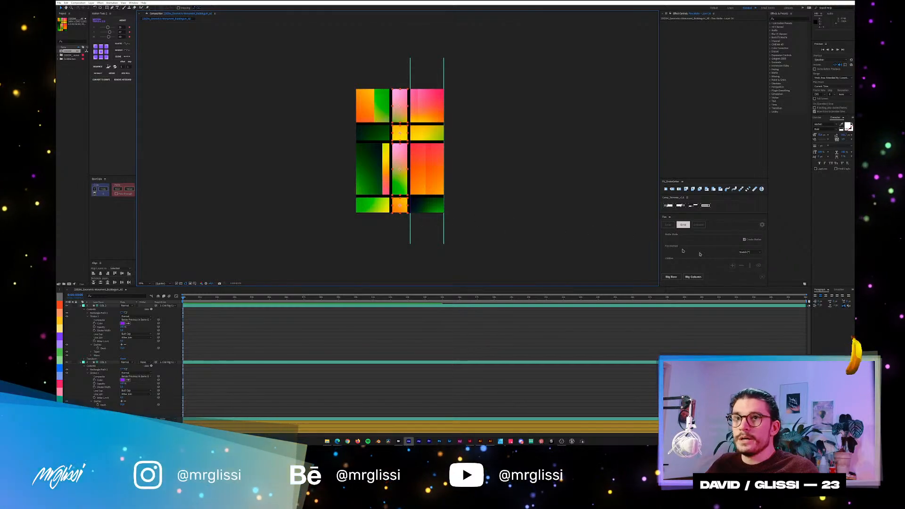
left_click(693, 276)
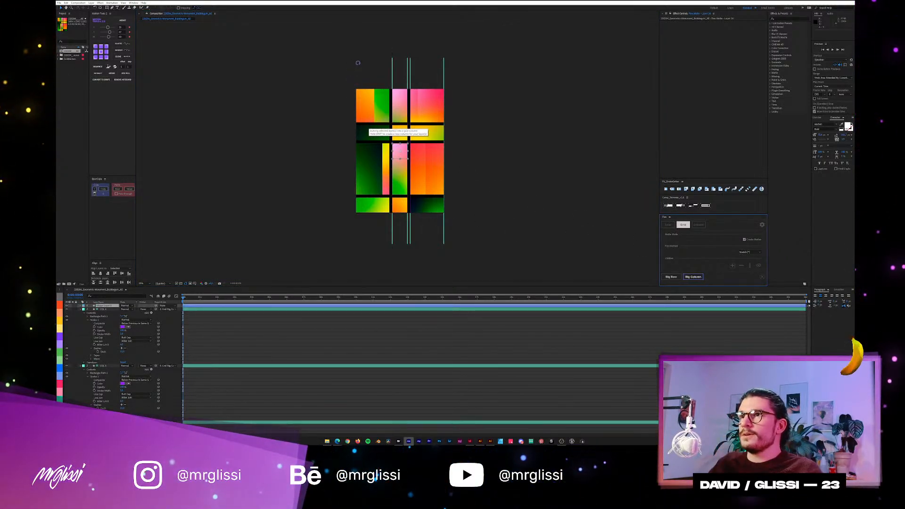
left_click_drag(357, 66, 382, 243)
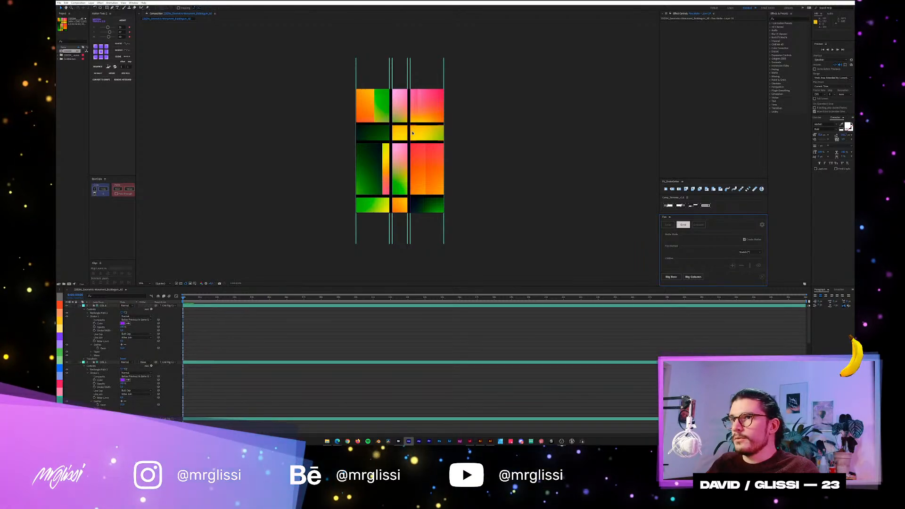
Hide the column guides and rig the four horizontal groups of gradient blocks as grid rows, from the uppermost down.
key("period")
left_click_drag(285, 69, 533, 75)
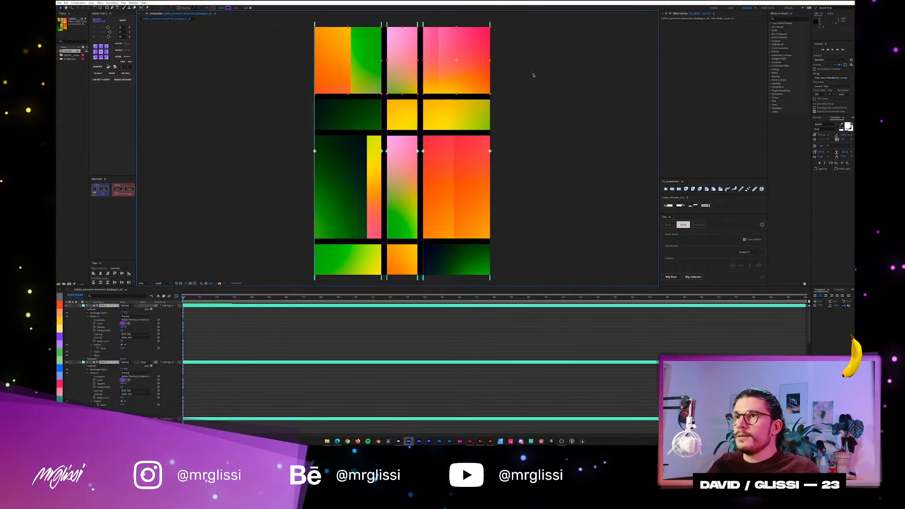
key("comma")
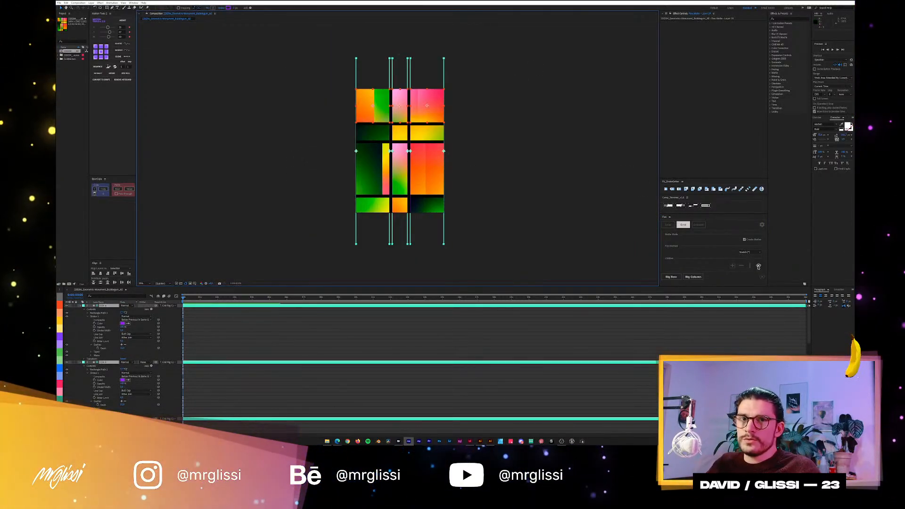
left_click(350, 101)
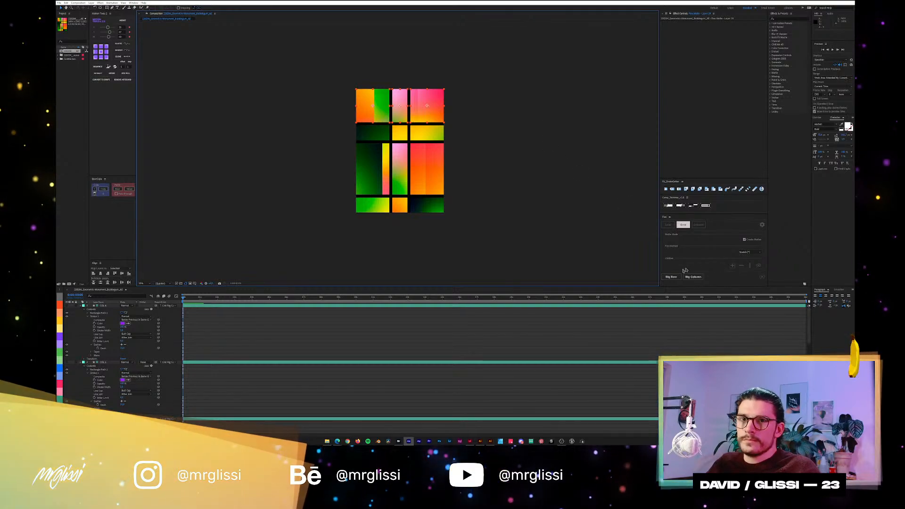
left_click(671, 277)
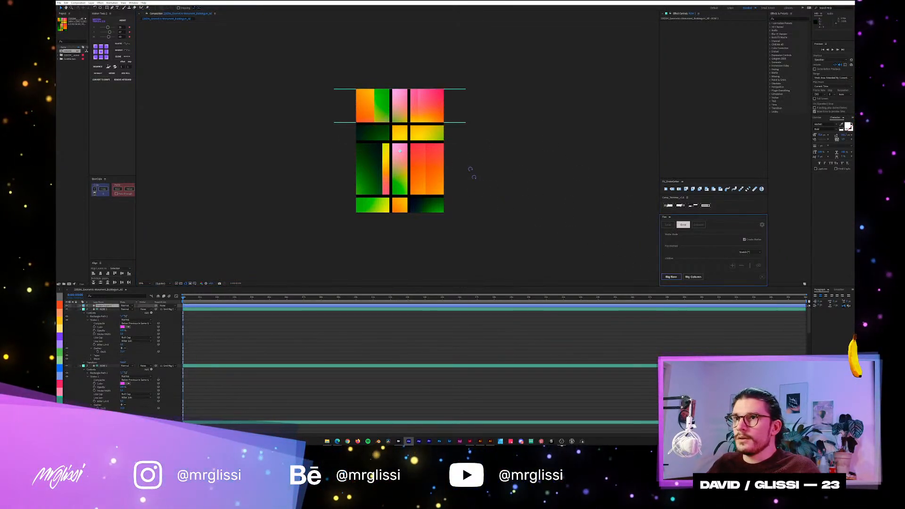
left_click(664, 276)
left_click_drag(469, 206, 276, 229)
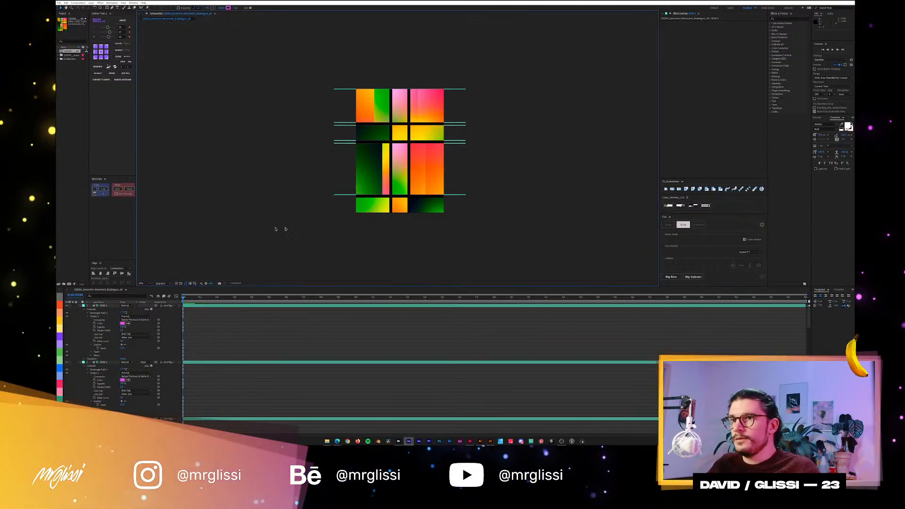
left_click(670, 276)
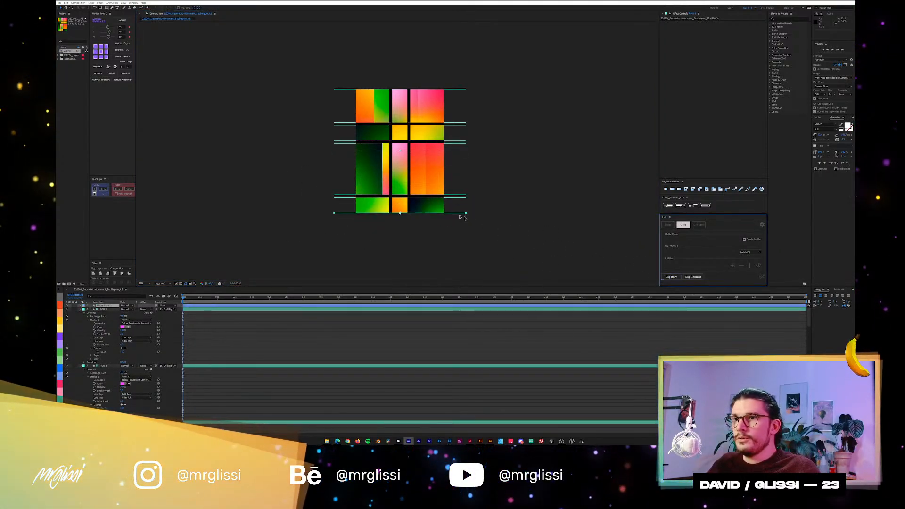
left_click(484, 220)
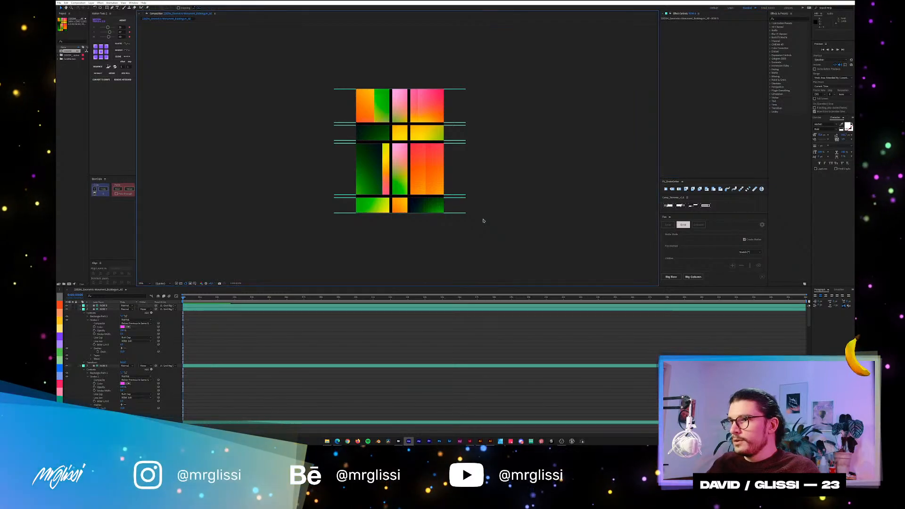
Collapse the expanded properties of the rig layers in the timeline.
key("u")
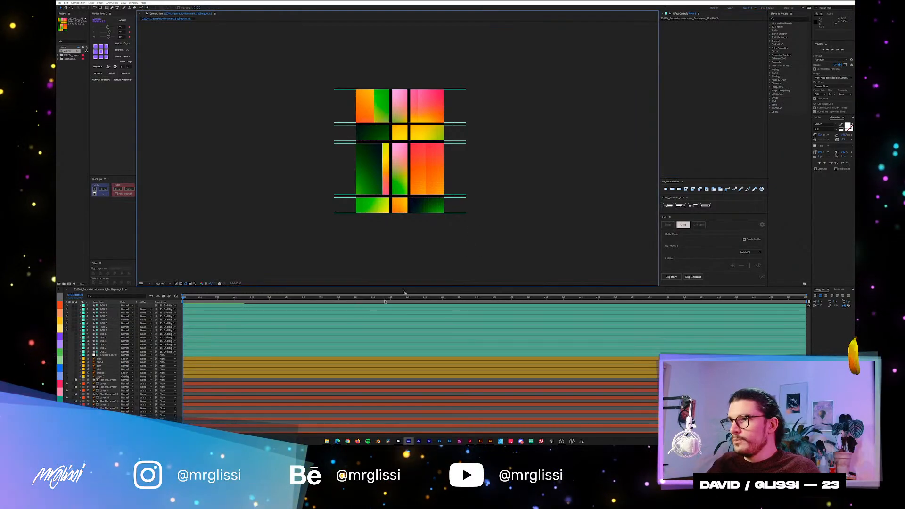
scroll(106, 379, "down", 2)
left_click(110, 371)
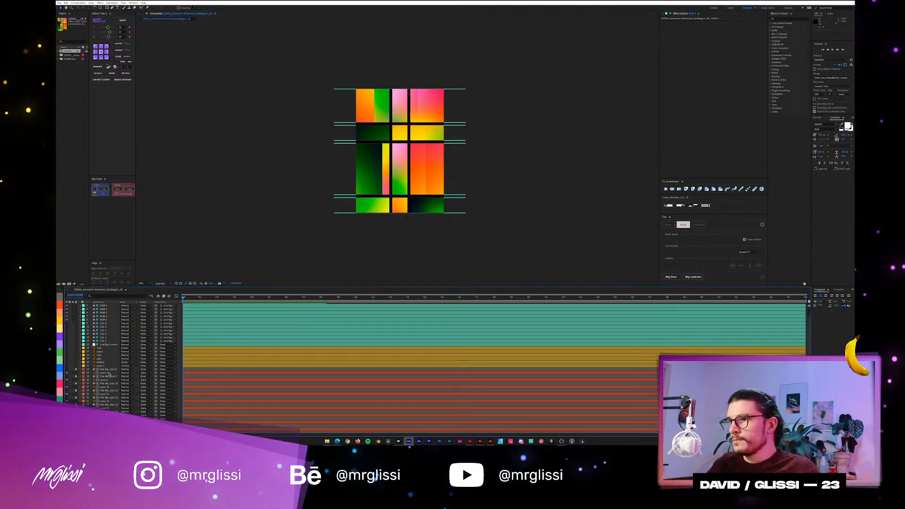
Try shifting the pair of guides between the second and third rows to test the grid rig.
scroll(109, 372, "down", 4)
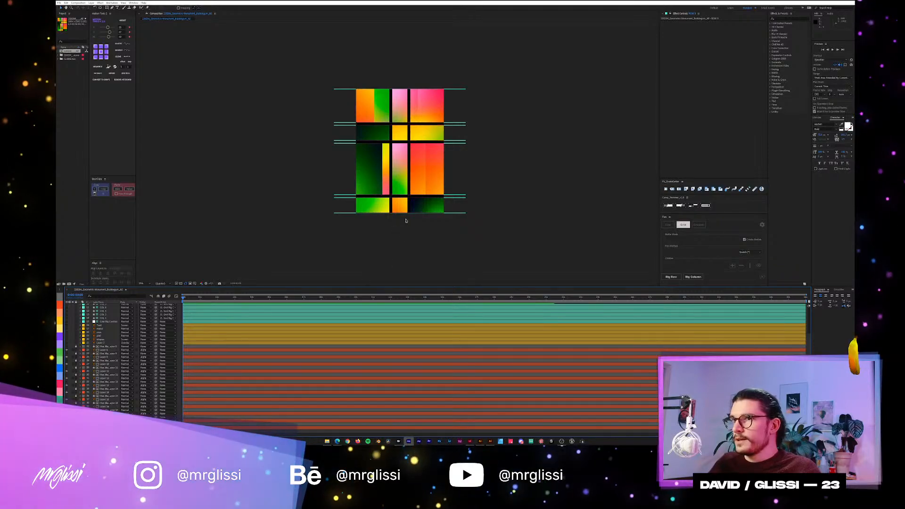
key("period")
left_click(742, 250)
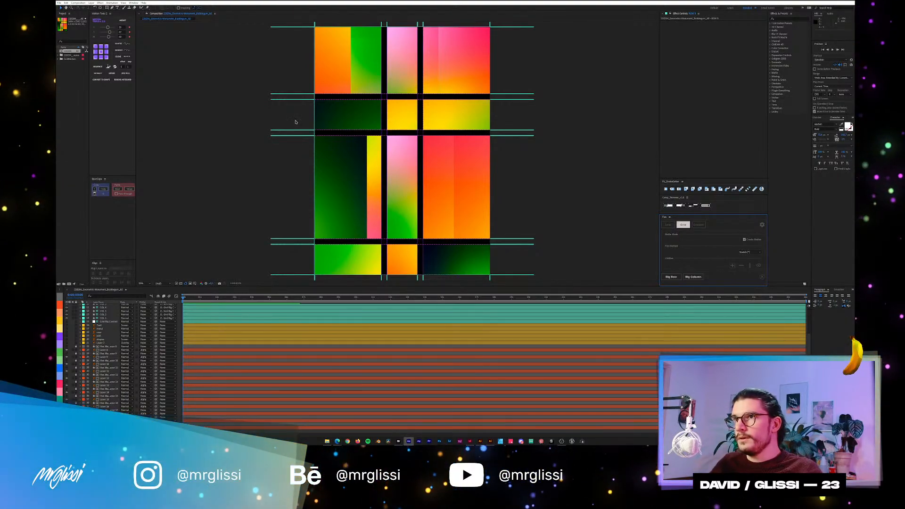
left_click(301, 163)
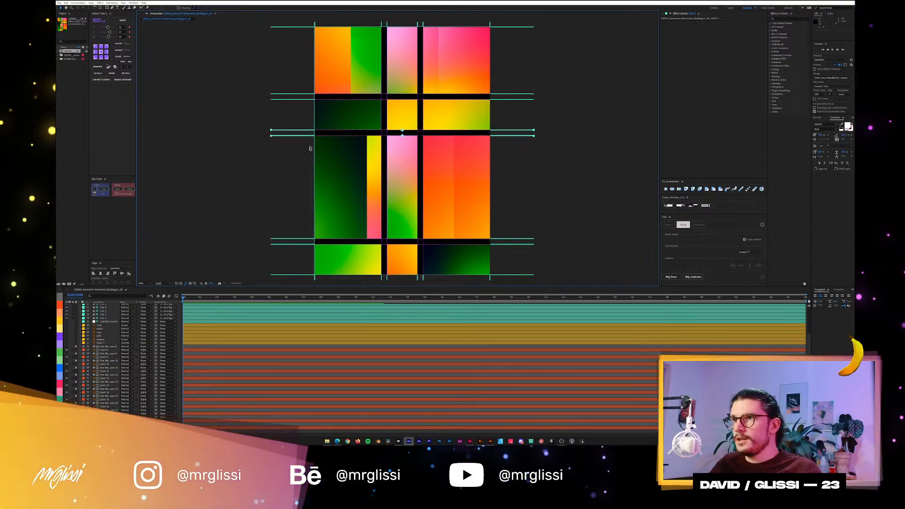
left_click_drag(310, 137, 299, 171)
Set the large dark green block's flex method to Fill and test it by moving the guides above the block down and back.
left_click(364, 195)
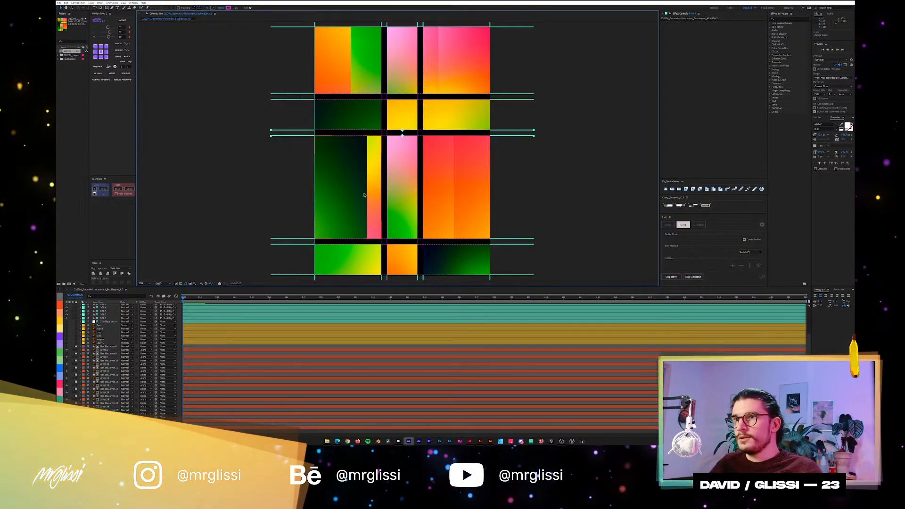
left_click(754, 252)
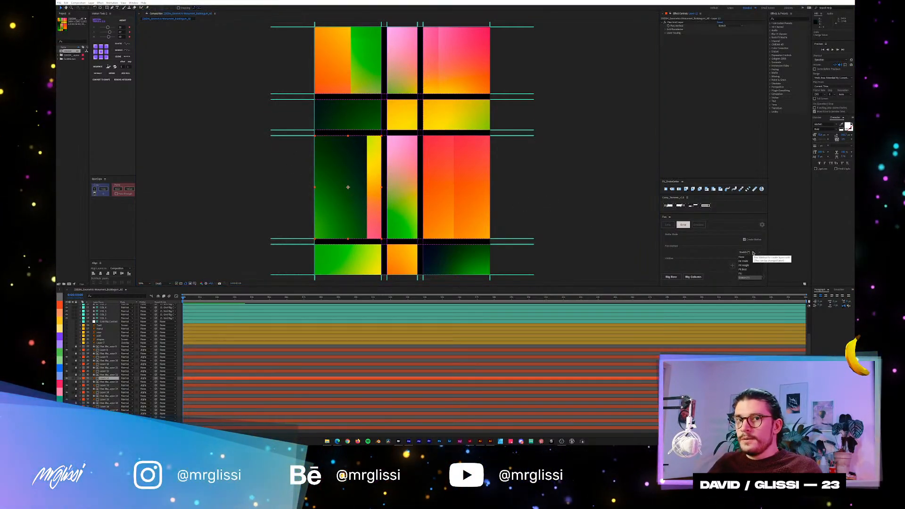
left_click(746, 275)
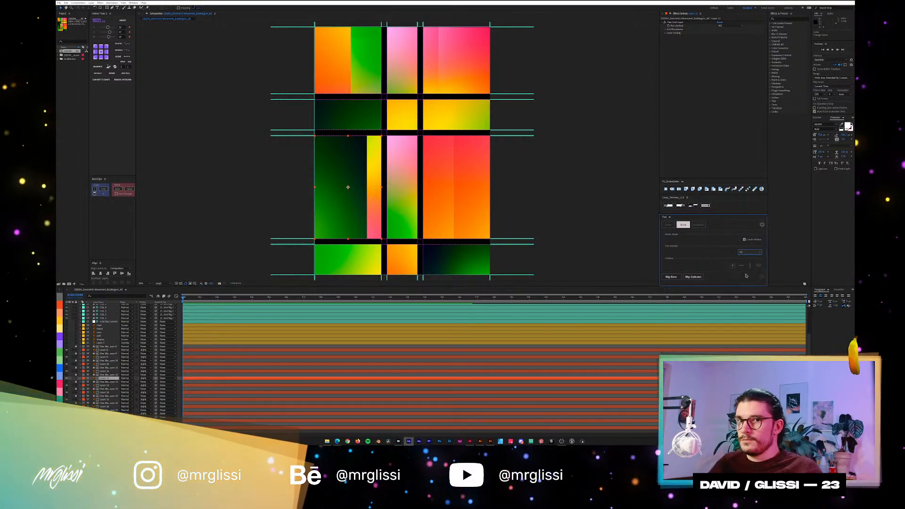
left_click(307, 137)
left_click_drag(305, 132, 311, 221)
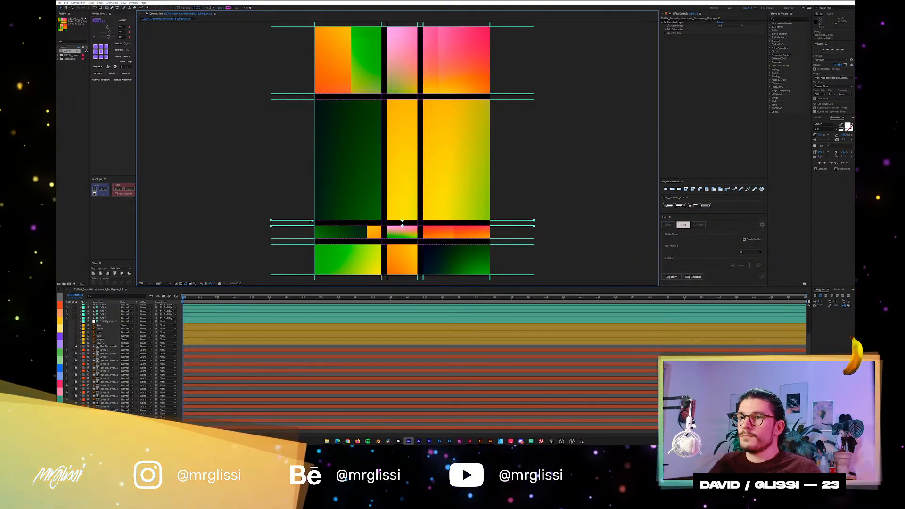
left_click_drag(311, 221, 313, 143)
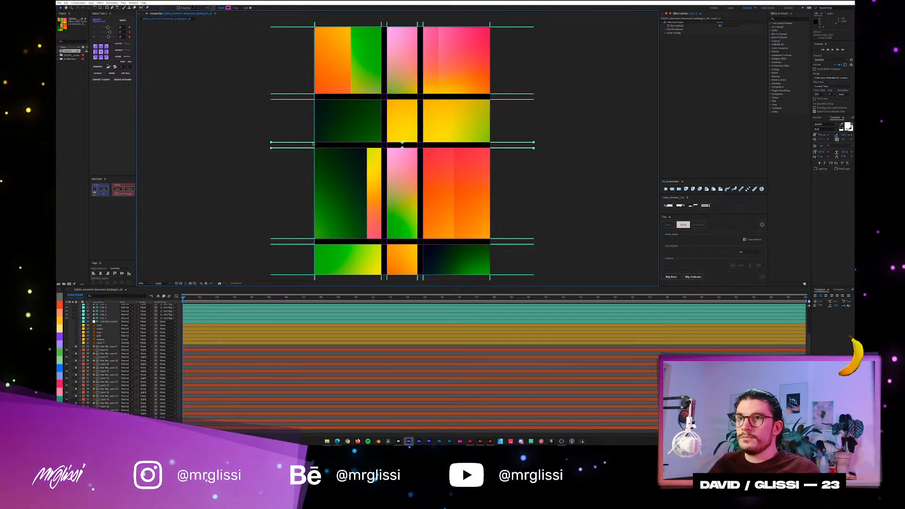
mouse_move(313, 143)
left_mouse_down()
mouse_move(310, 175)
mouse_move(309, 132)
left_mouse_up()
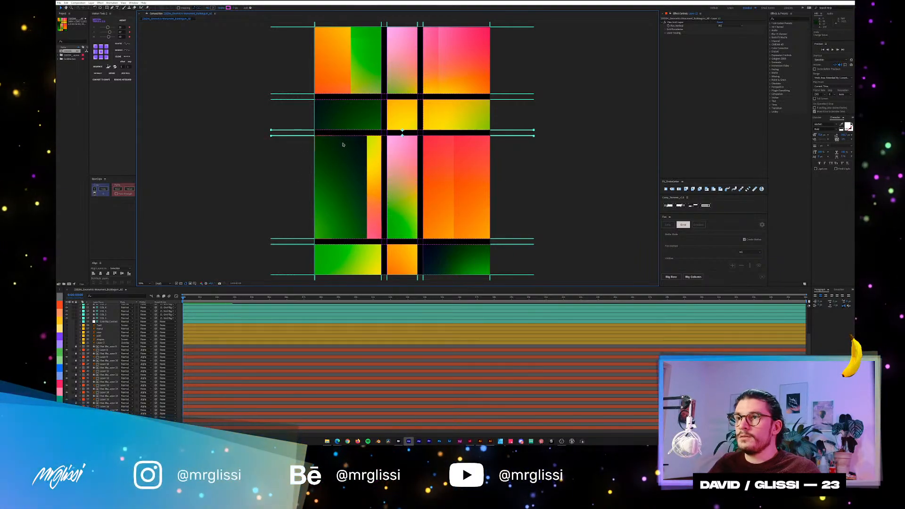
Restore the large dark green block's previous Flex Method, try moving the guides above it, and undo the guide move.
left_click(343, 147)
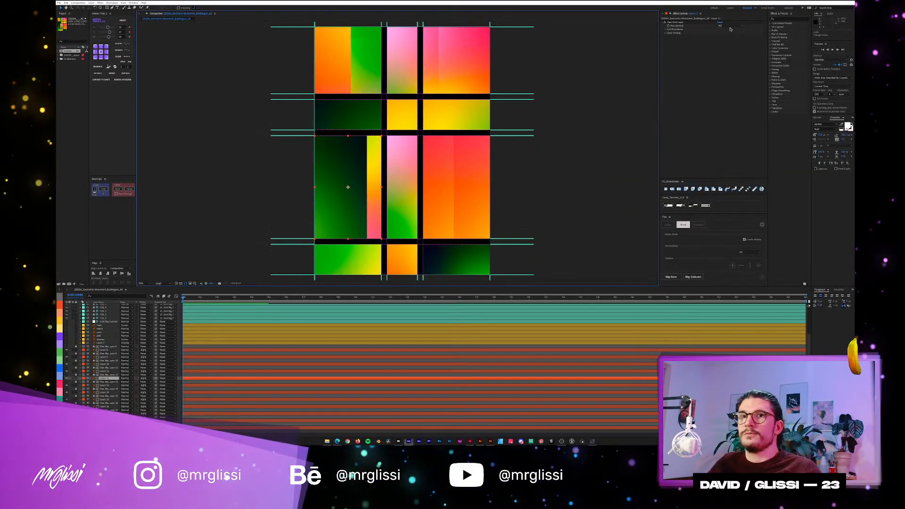
left_click(730, 26)
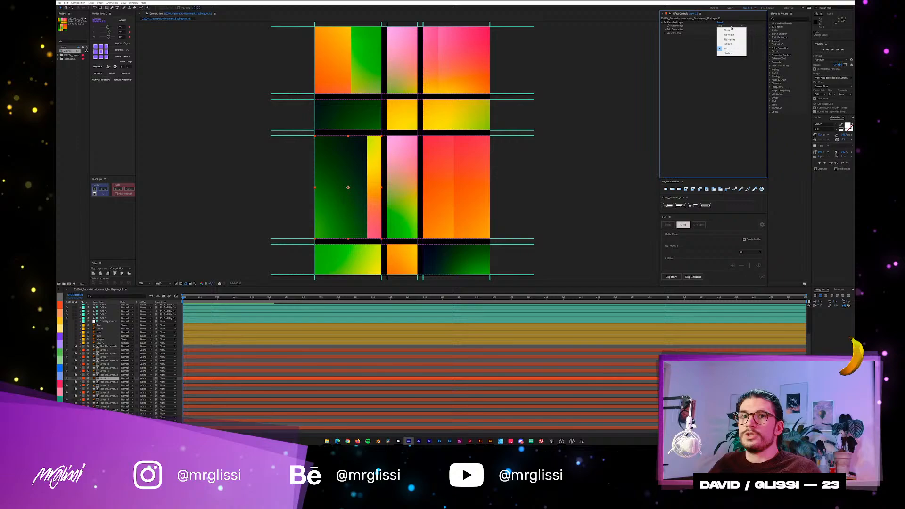
left_click(728, 53)
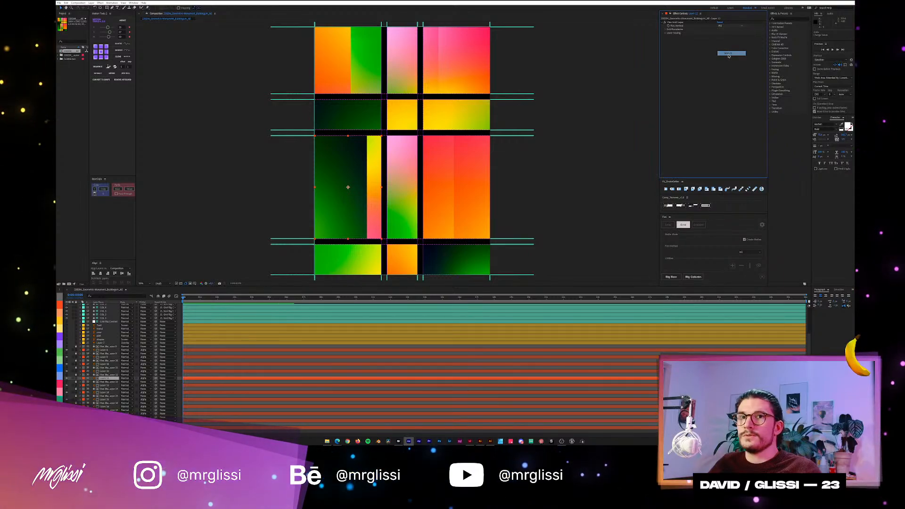
left_click(296, 137)
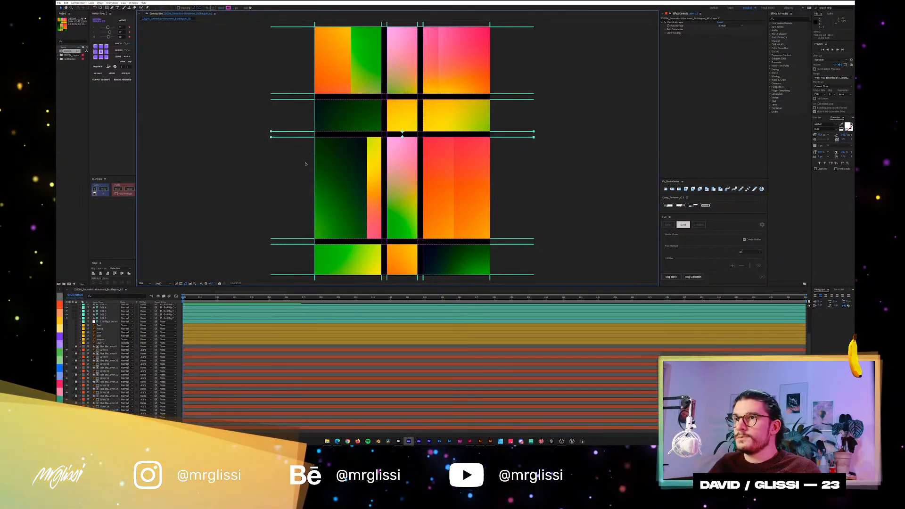
left_click_drag(305, 164, 301, 128)
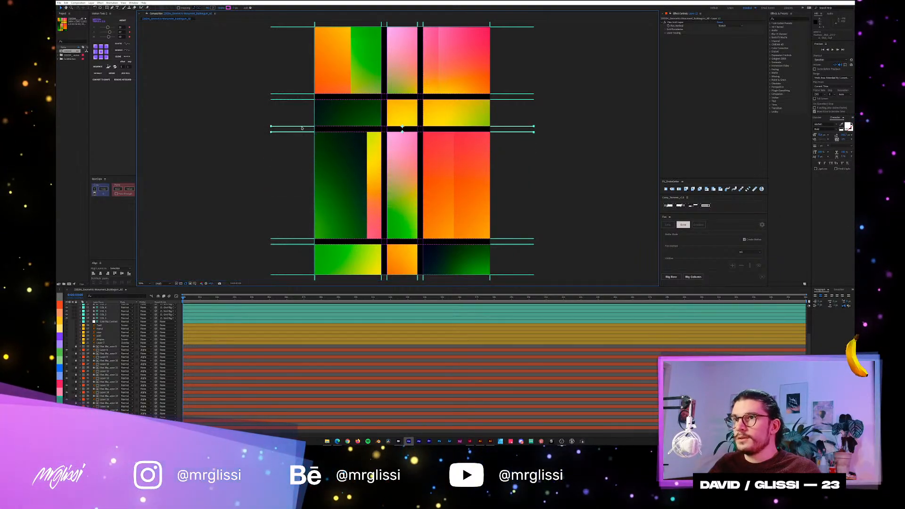
key("ctrl+z")
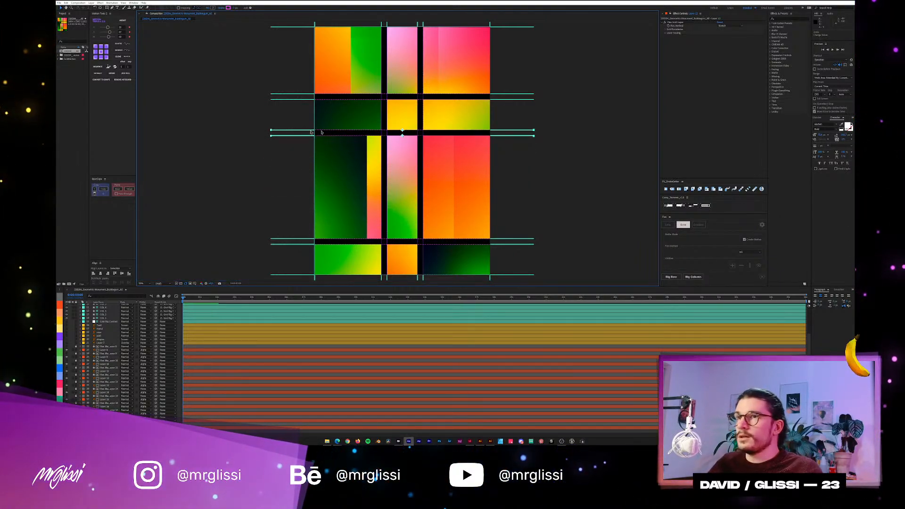
key("comma")
key("period")
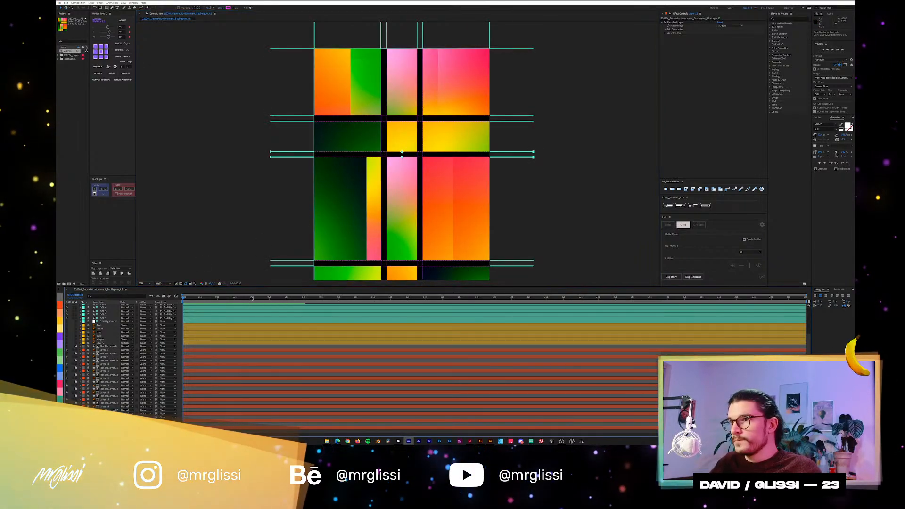
key("period")
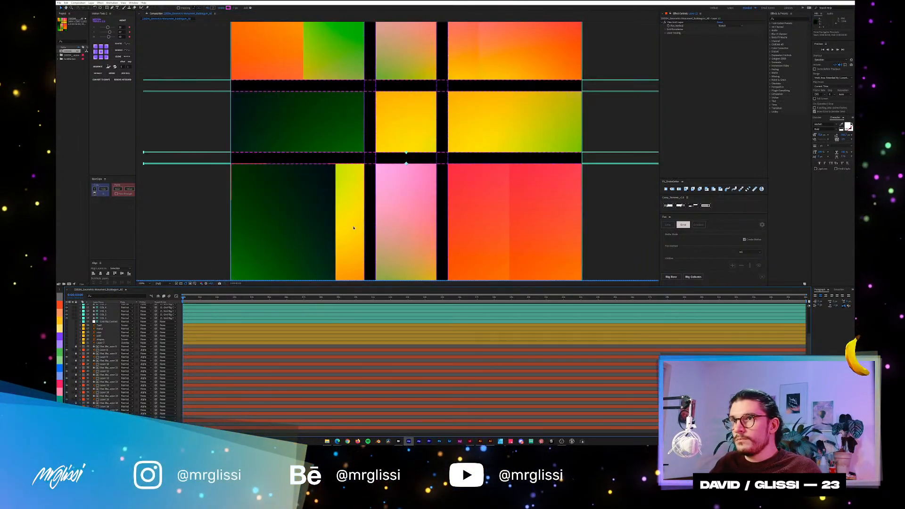
key("comma")
scroll(377, 177, "down", 1)
left_click_drag(377, 177, 377, 174)
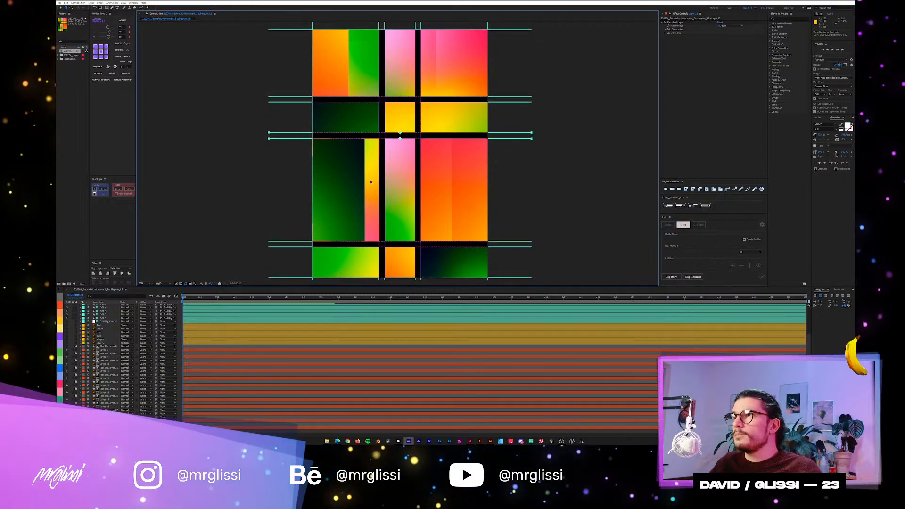
Inspect the expressions on the matte layer of the dark green block in the lowest row, collapse them, and relock the layer.
scroll(290, 324, "up", 3)
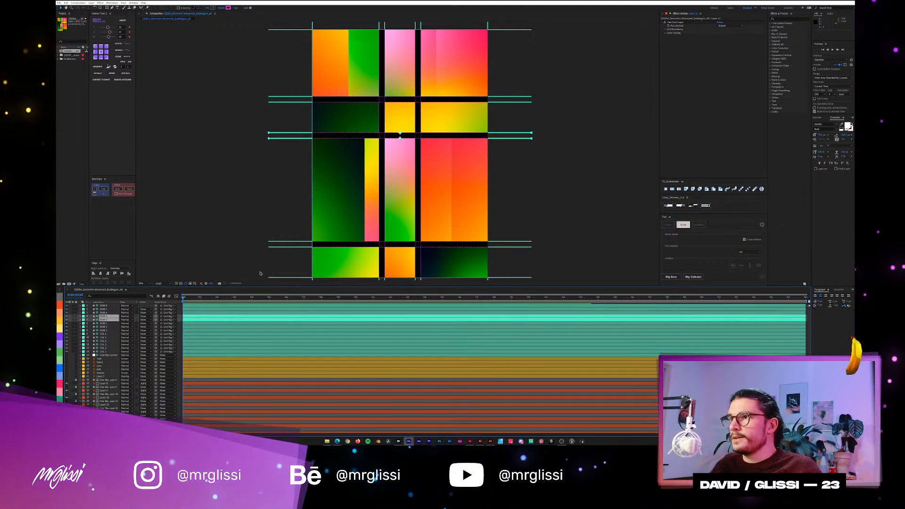
left_click(229, 306)
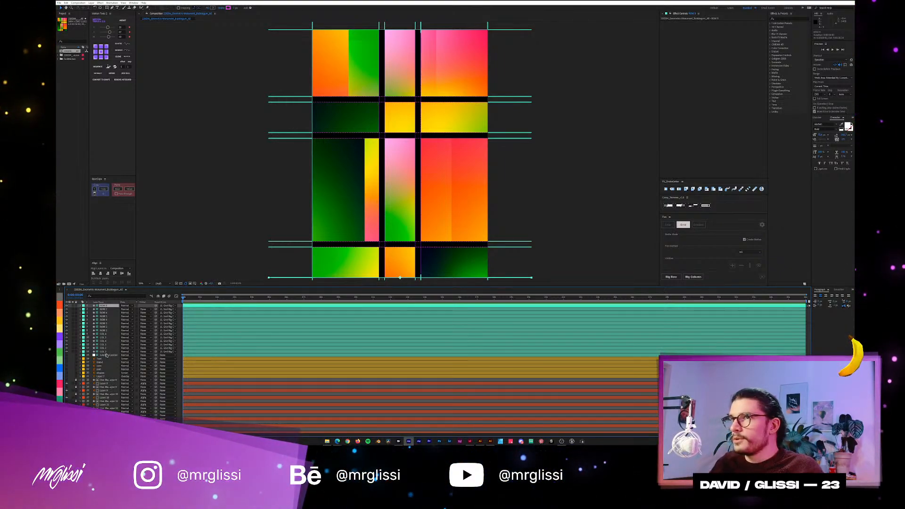
left_click(464, 261)
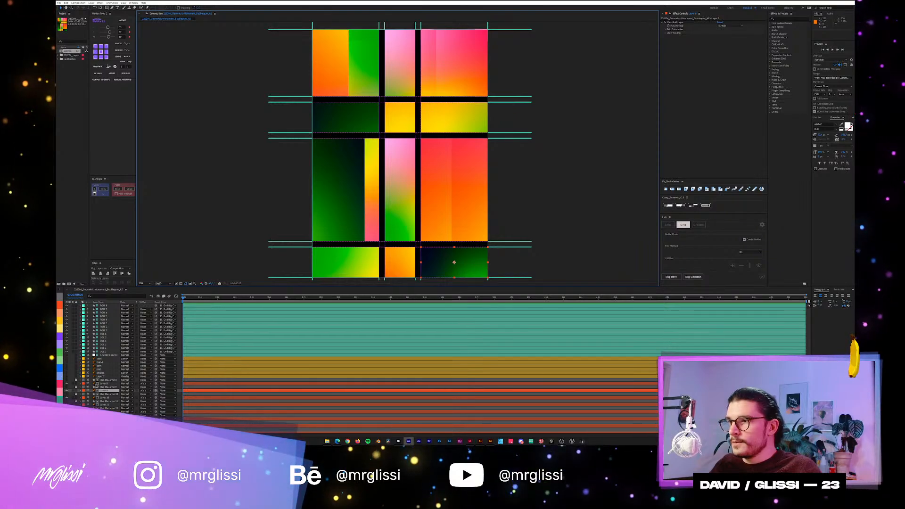
left_click(111, 387)
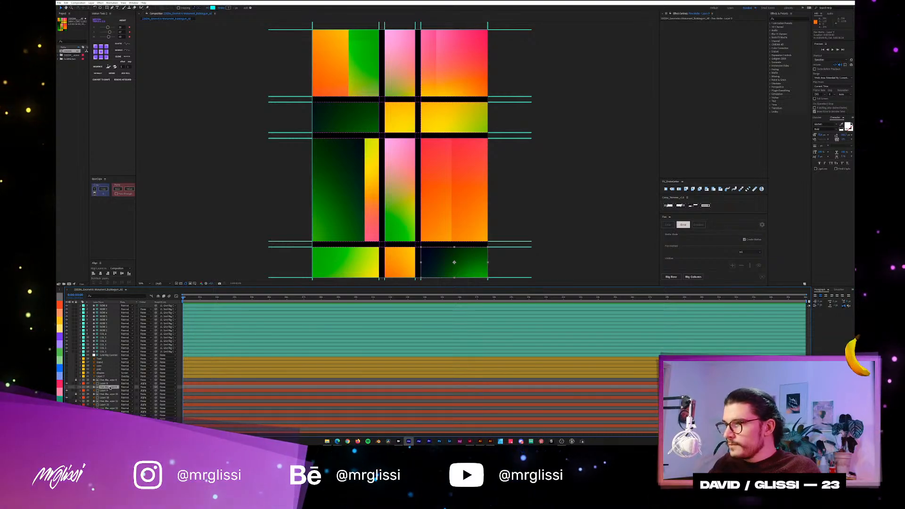
key("e")
key("e")
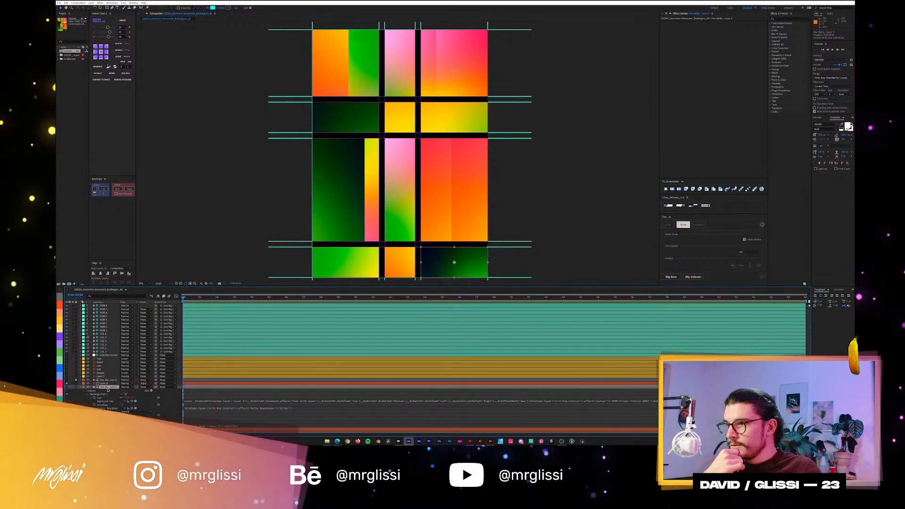
key("u")
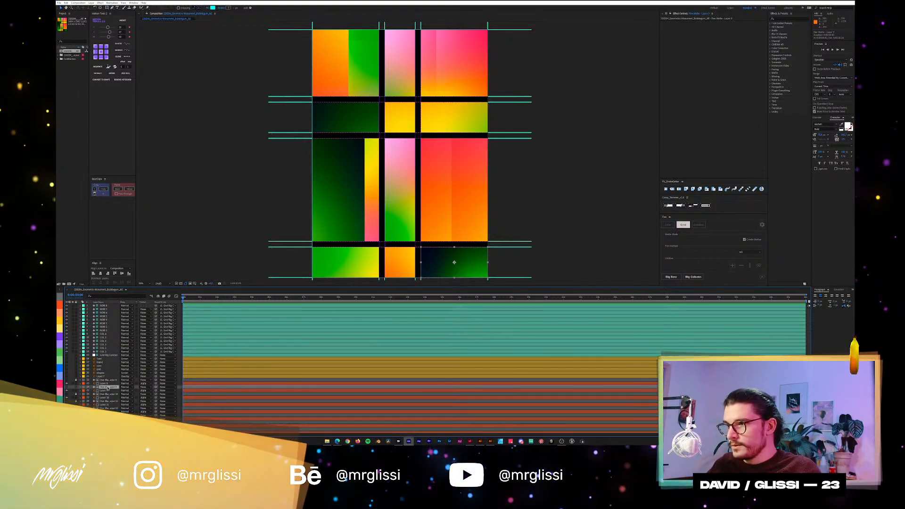
left_click(76, 387)
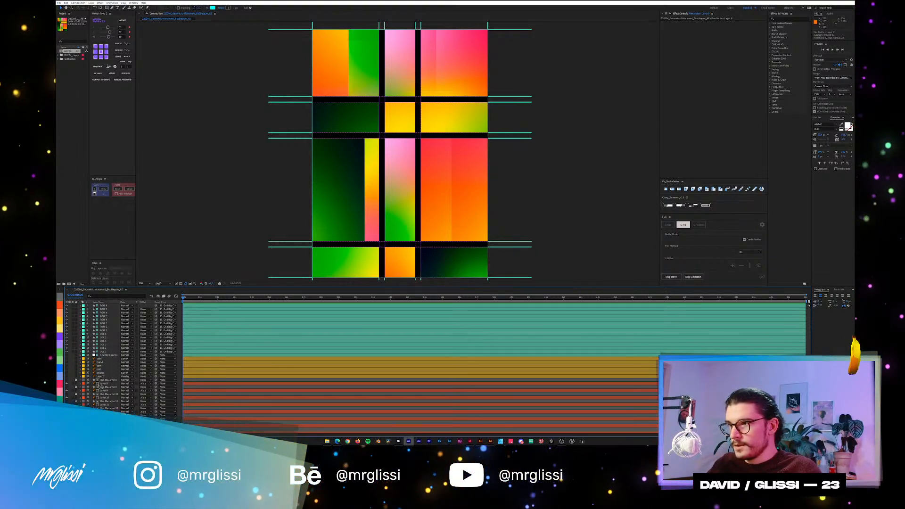
Examine the Flex Grid Layer effect on the pink-orange block in the uppermost row, then deselect it.
left_click(105, 383)
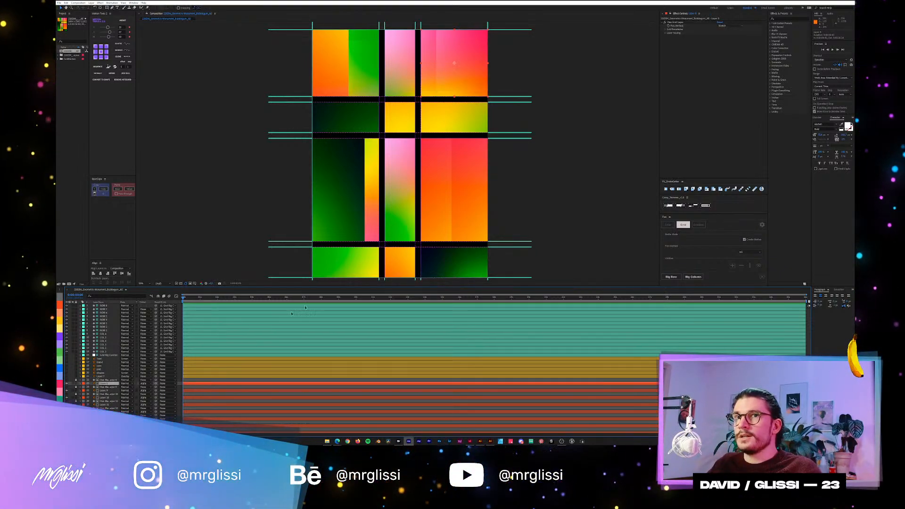
left_click(676, 23)
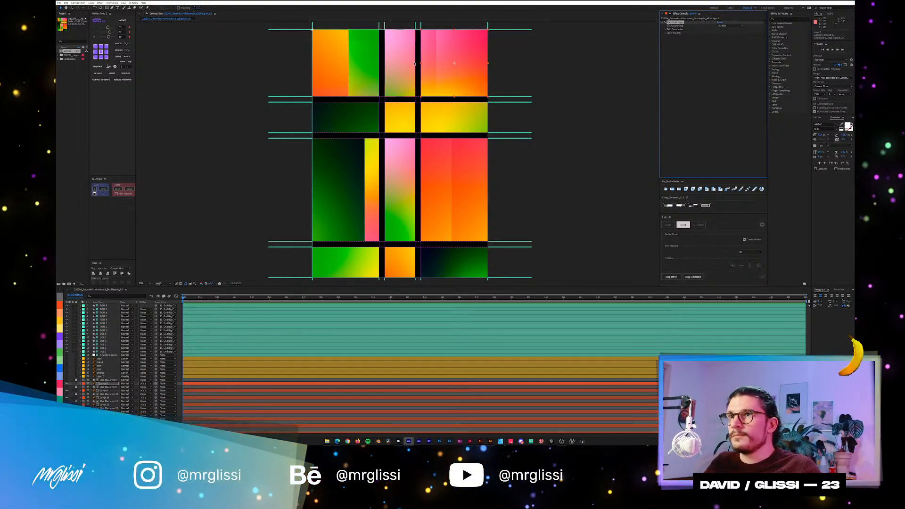
left_click(530, 162)
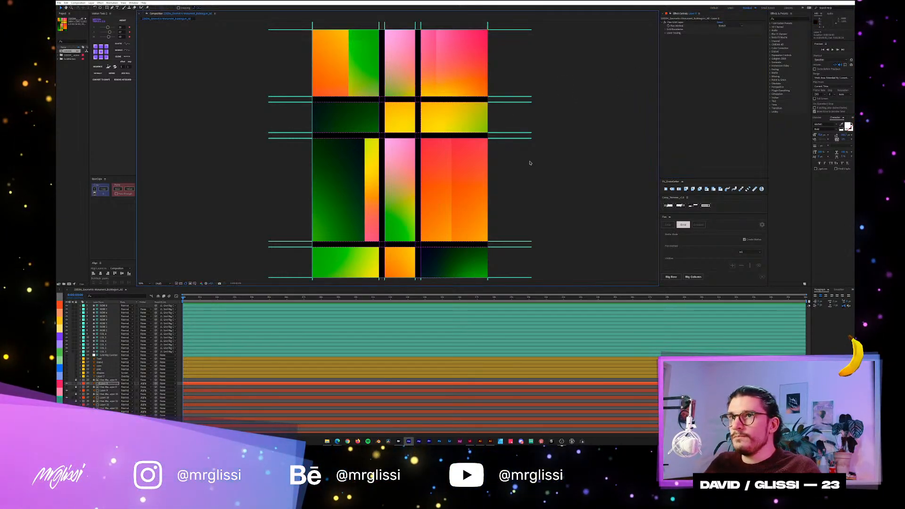
Select the grid's four outermost row and column guides and hide them.
key("comma")
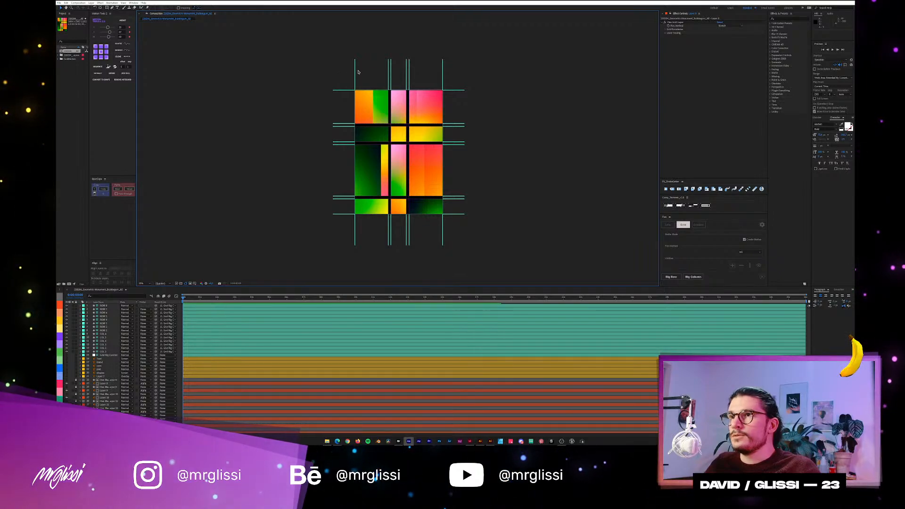
left_click_drag(359, 69, 343, 104)
left_click_drag(431, 76, 431, 76)
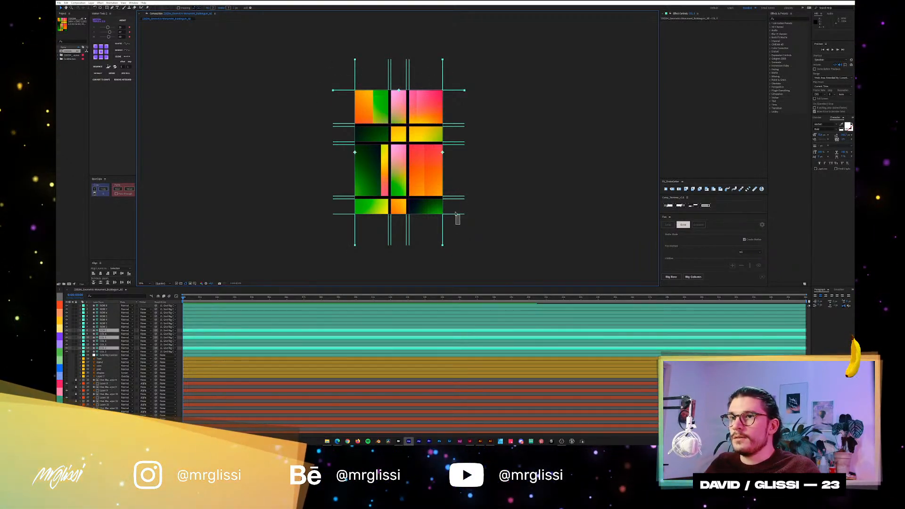
left_click_drag(456, 214, 456, 213)
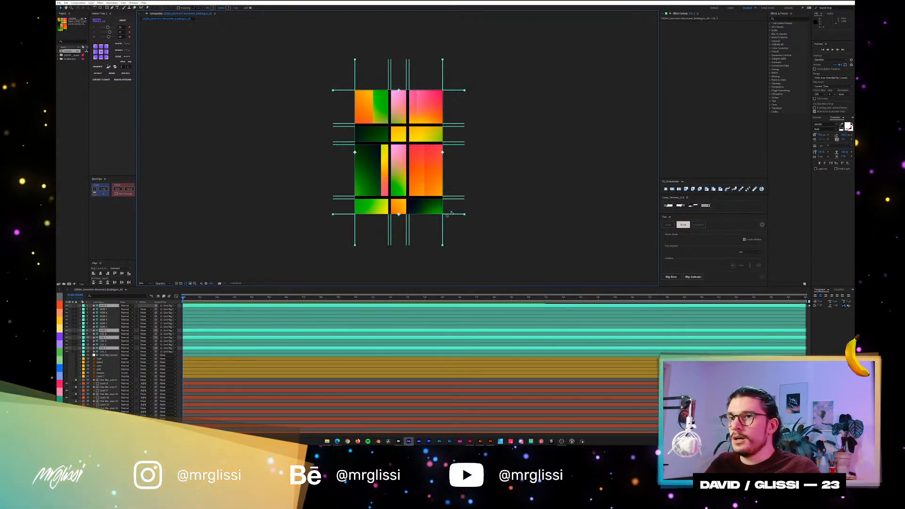
left_click(67, 330)
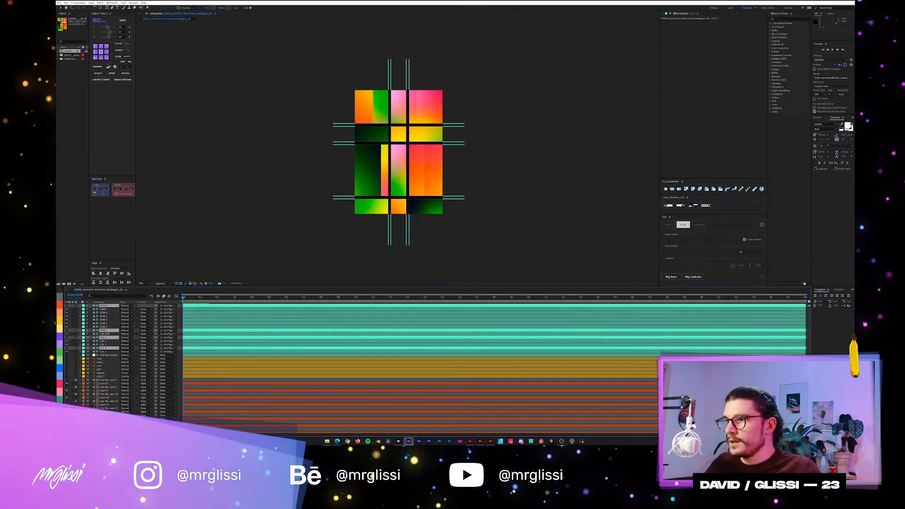
Move the hidden outer guide layers to the head of the layer stack and give them a darker green label colour.
left_click_drag(107, 333, 107, 310)
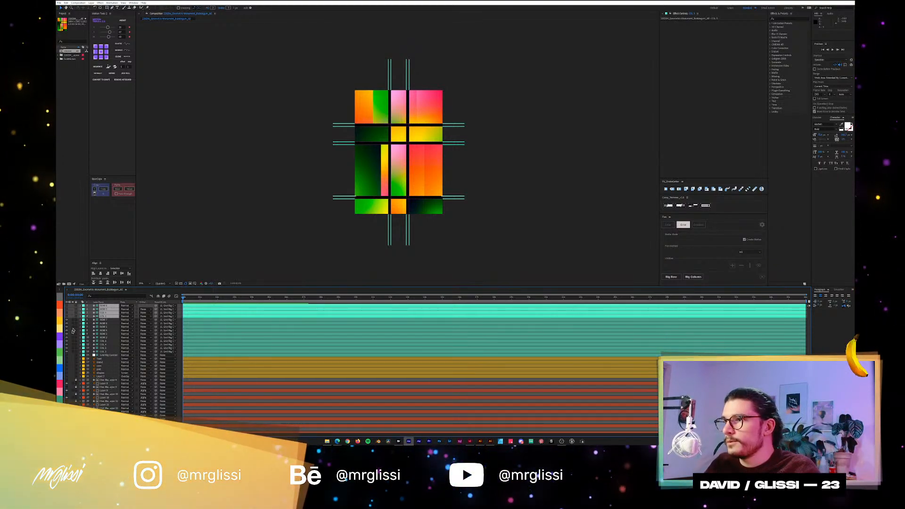
left_click(60, 401)
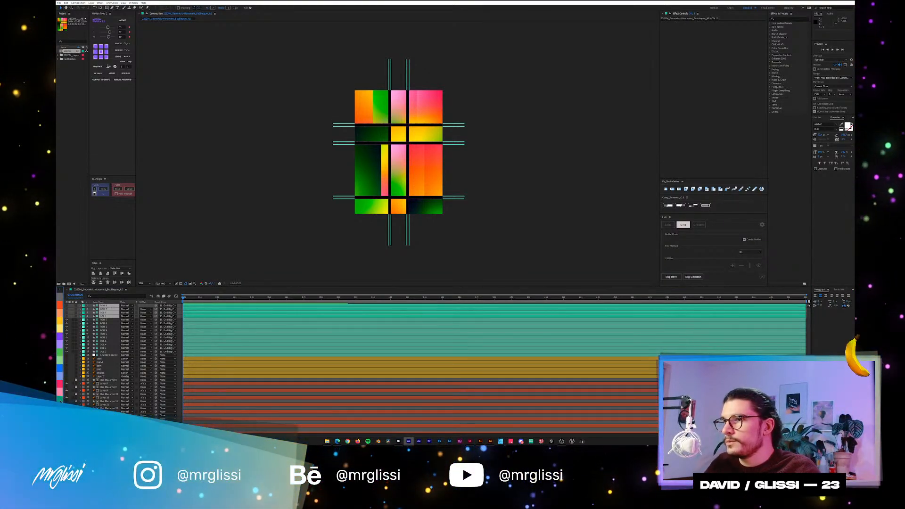
left_click(183, 252)
scroll(375, 188, "up", 2)
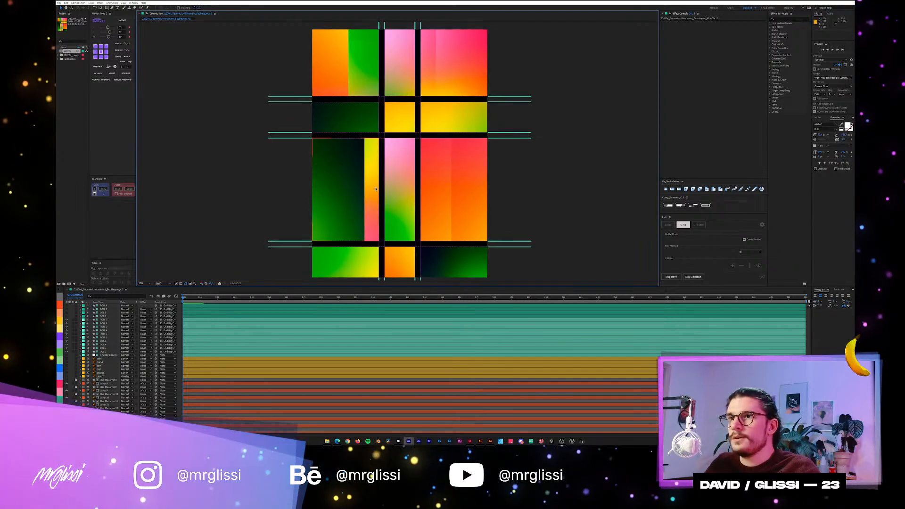
Create a parent null for each of the two visible pairs of vertical column guides.
key("comma")
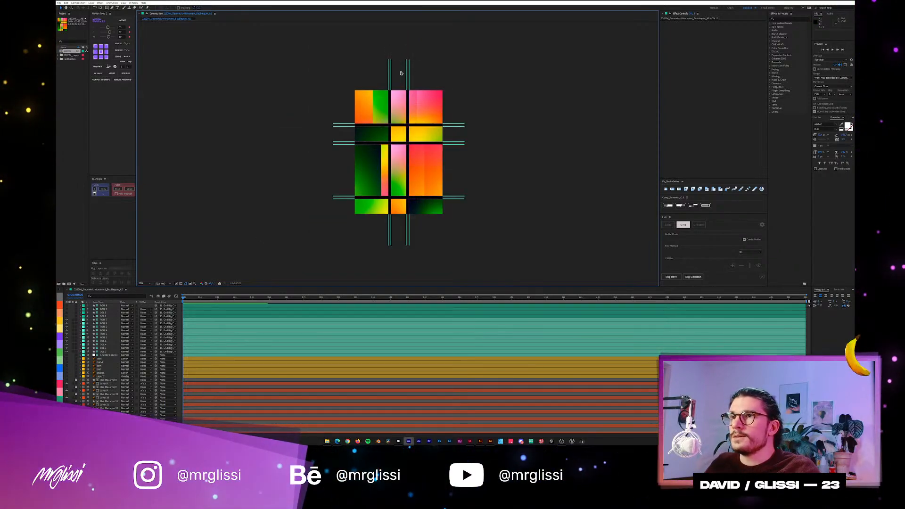
left_click_drag(396, 72, 365, 80)
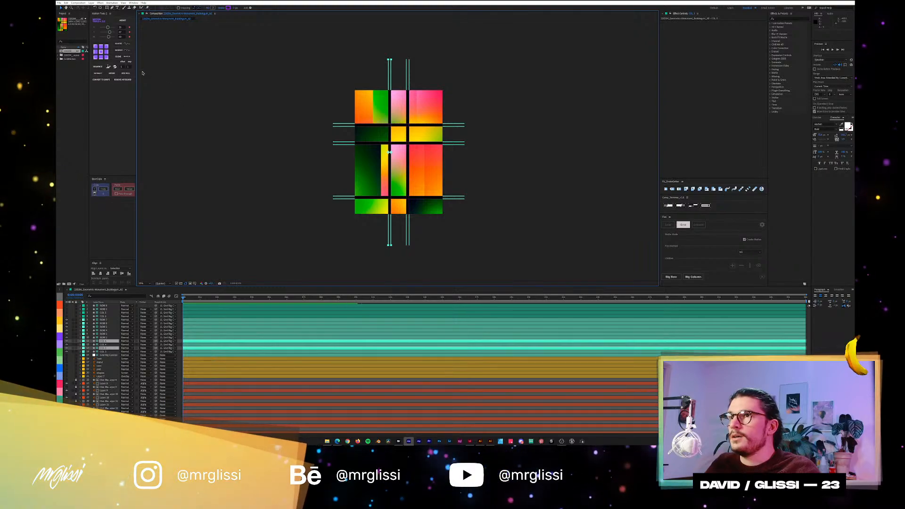
left_click(125, 73)
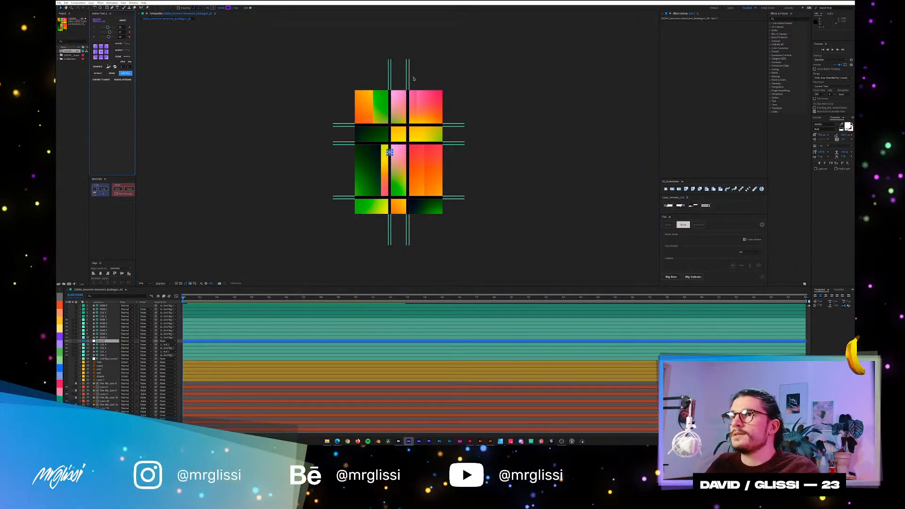
left_click_drag(416, 75, 401, 82)
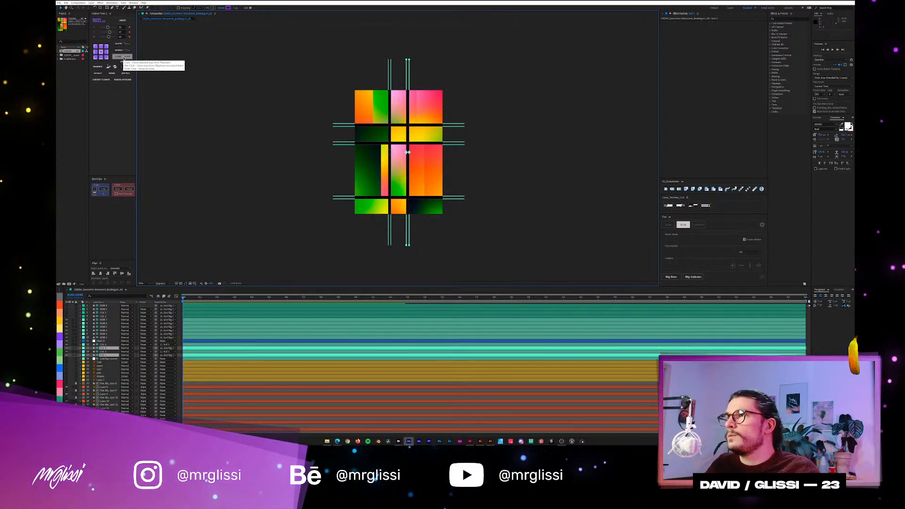
left_click(126, 72)
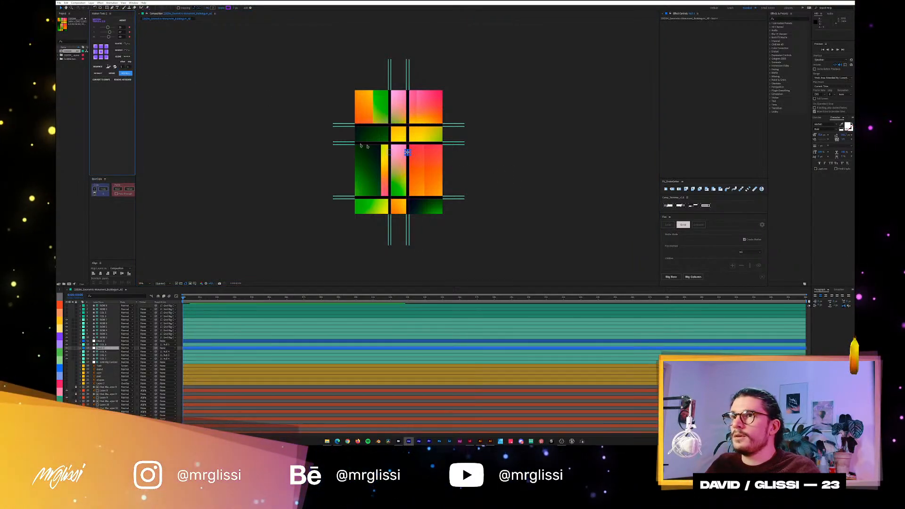
Create a parent null for each of the three visible pairs of horizontal row guides.
left_click(333, 124)
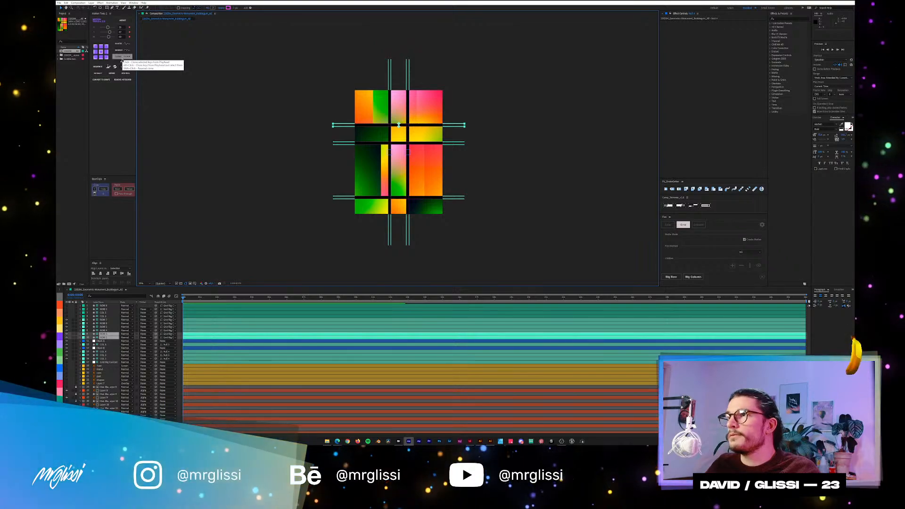
left_click(125, 73)
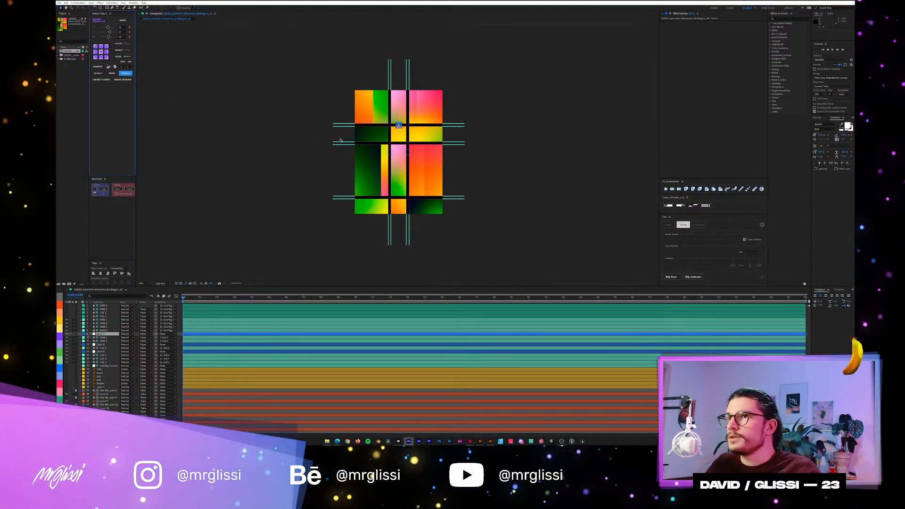
left_click_drag(346, 159, 328, 137)
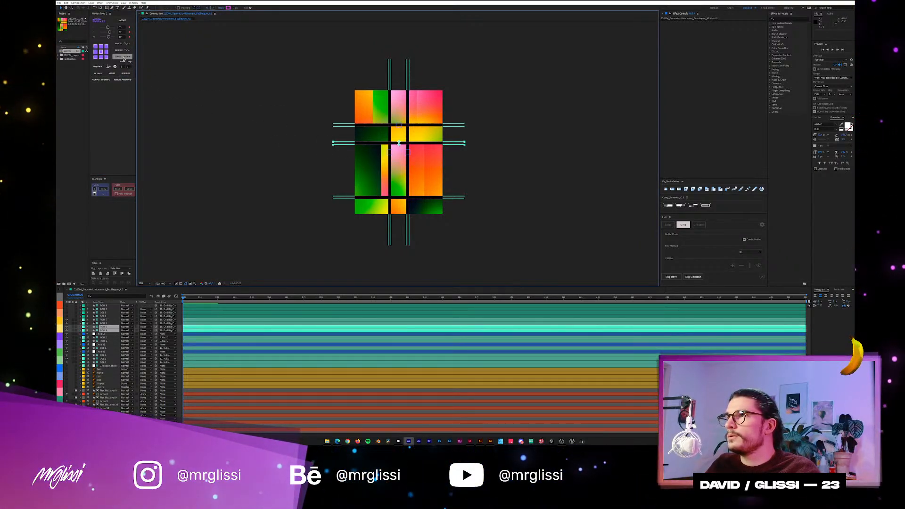
left_click(126, 73)
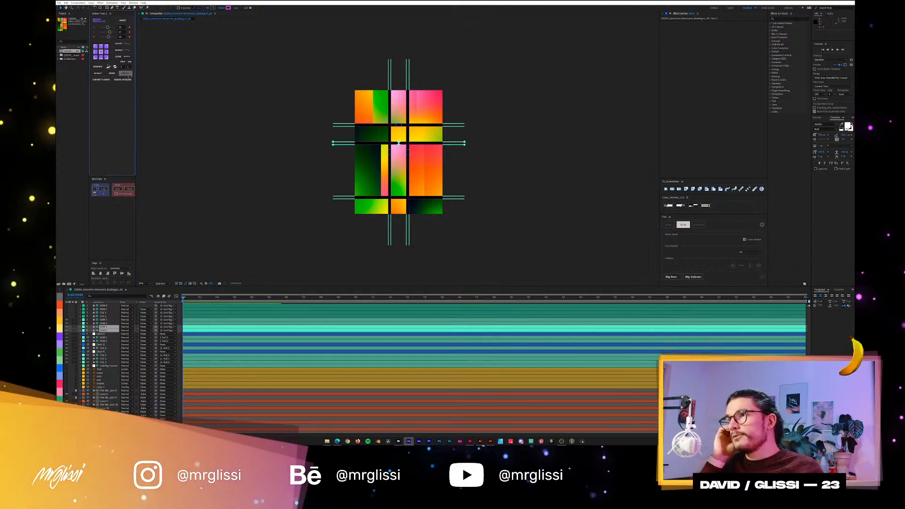
left_click_drag(342, 192, 349, 220)
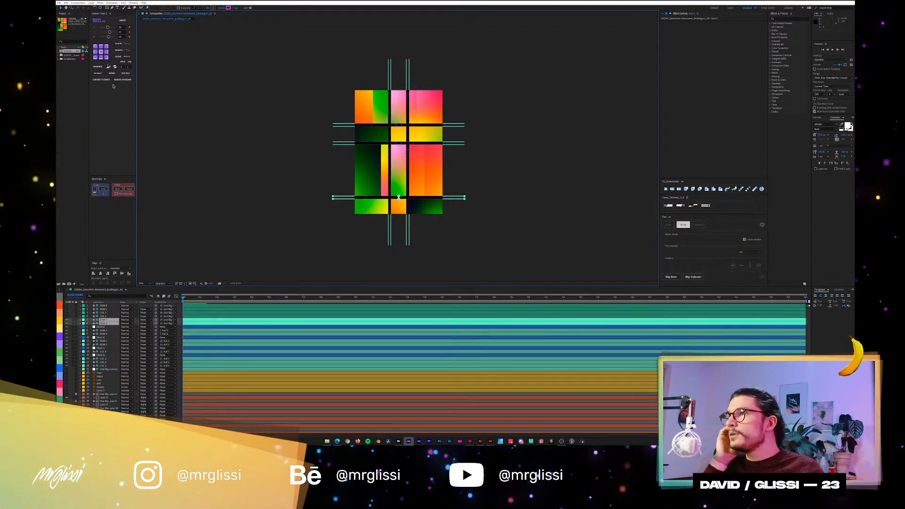
left_click(126, 73)
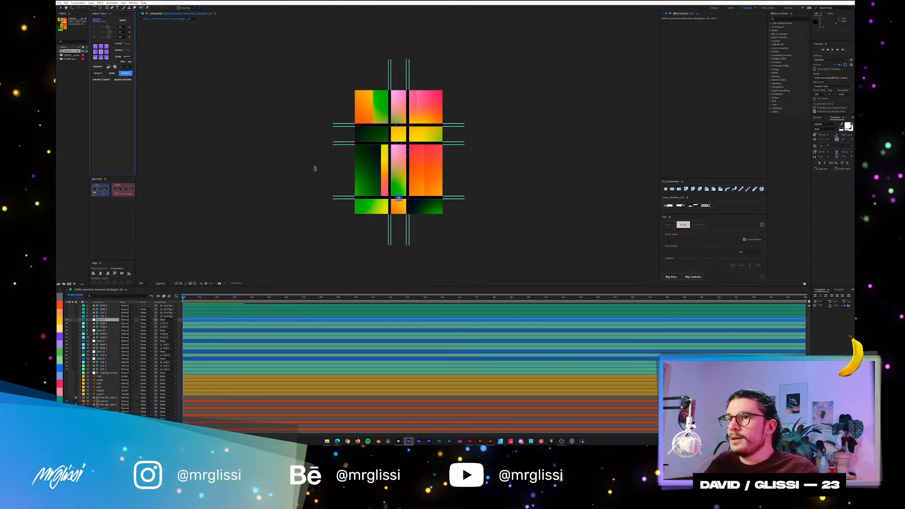
Select all five parent nulls, move them to the head of the layer stack, and deselect them.
left_click(100, 330, "ctrl")
left_click(106, 341, "ctrl")
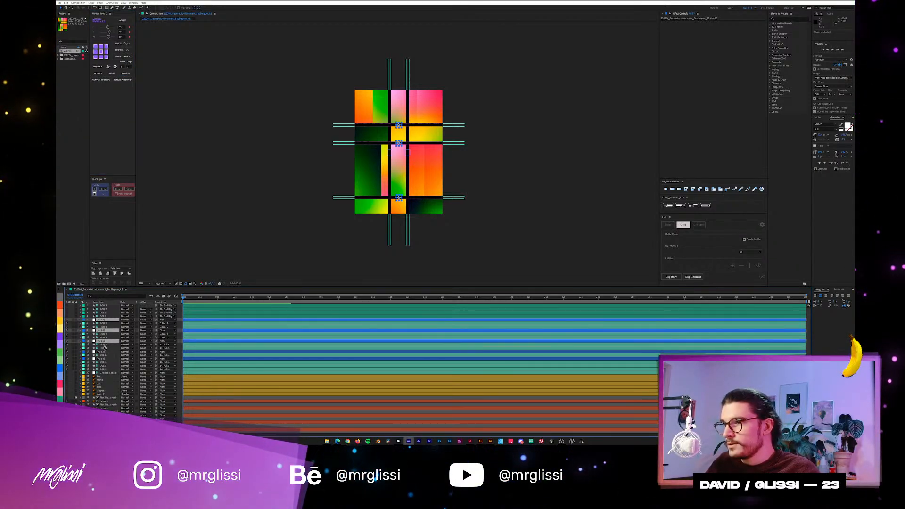
left_click(103, 351, "ctrl")
left_click(103, 358, "ctrl")
left_click_drag(103, 358, 108, 308)
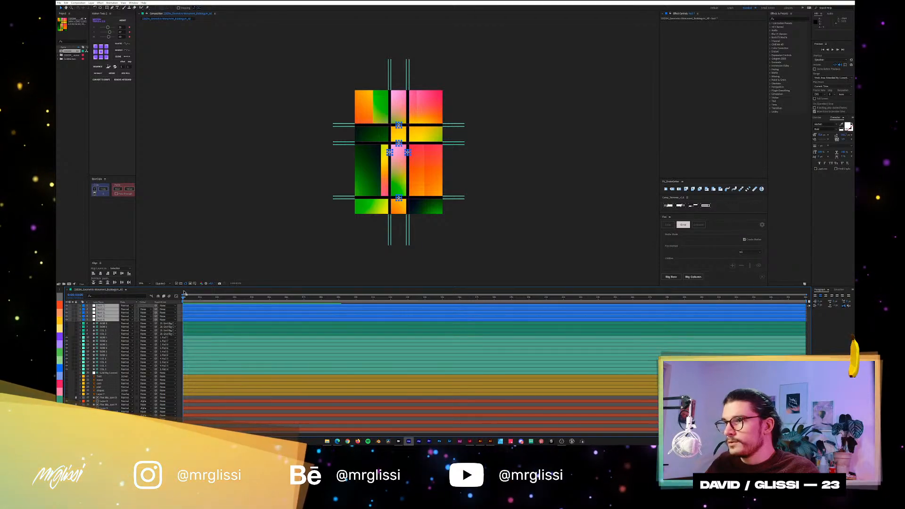
left_click(331, 118)
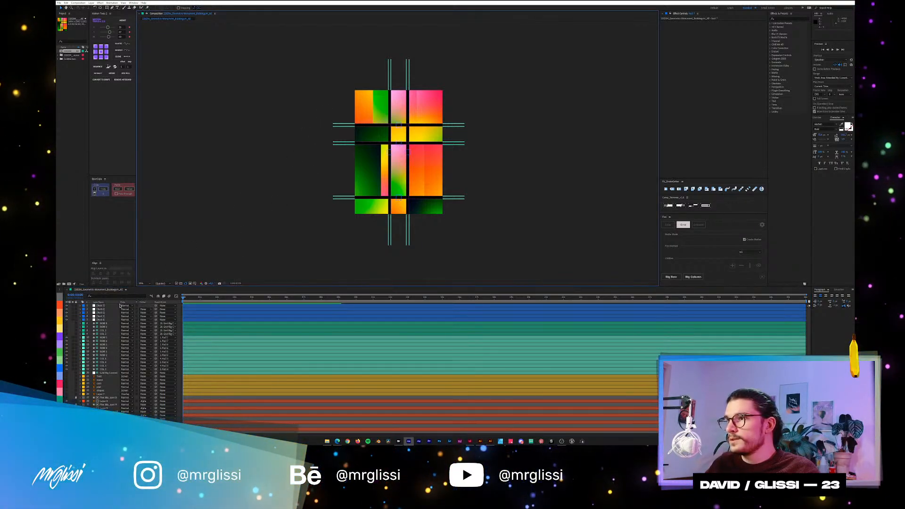
Select the lowest column guide layer in the stack.
left_click(103, 369)
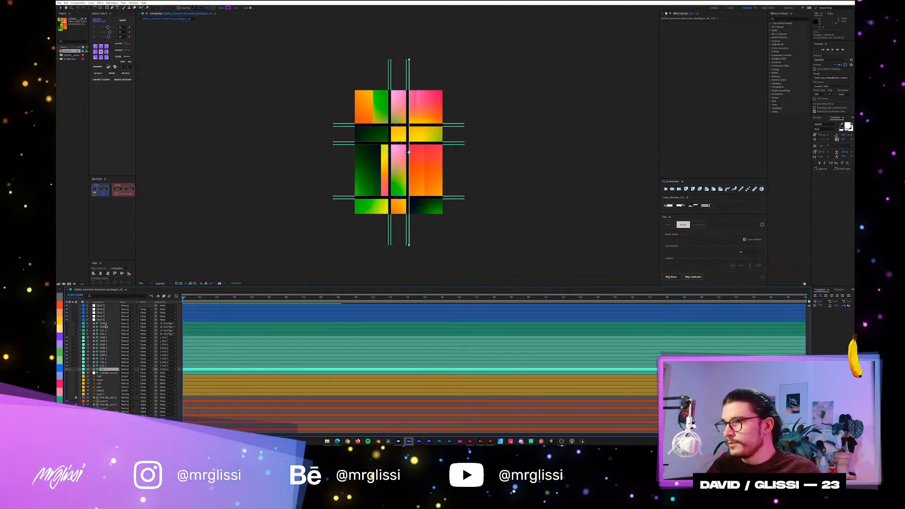
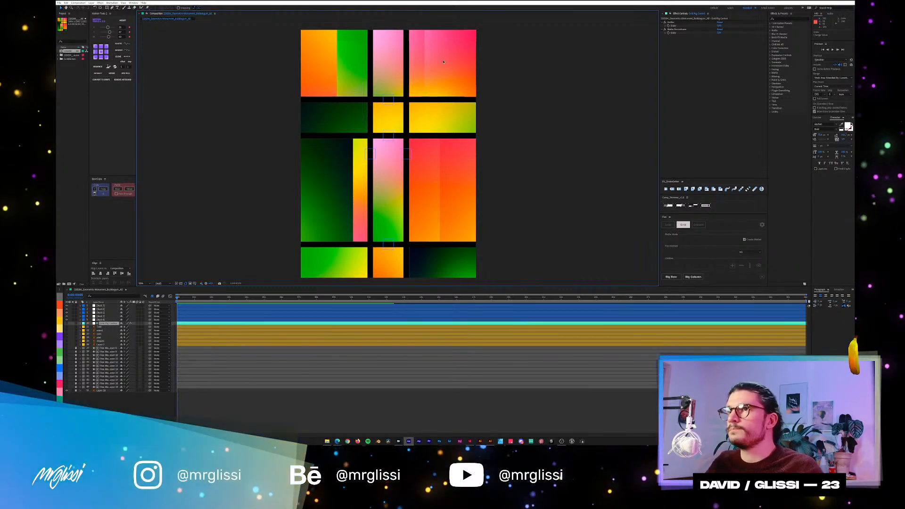
Mark the remaining teal controller layer as shy so it leaves the layer list, and select the upper row null.
left_click(393, 100)
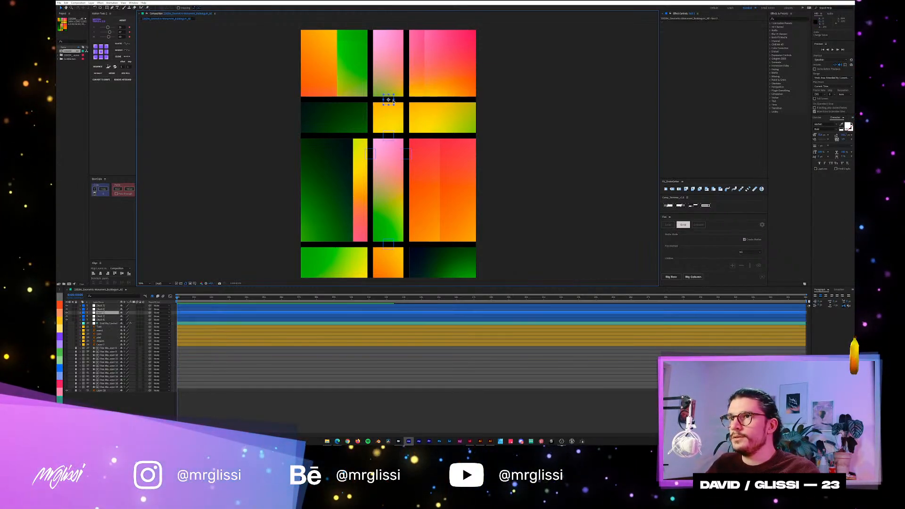
left_click(98, 324)
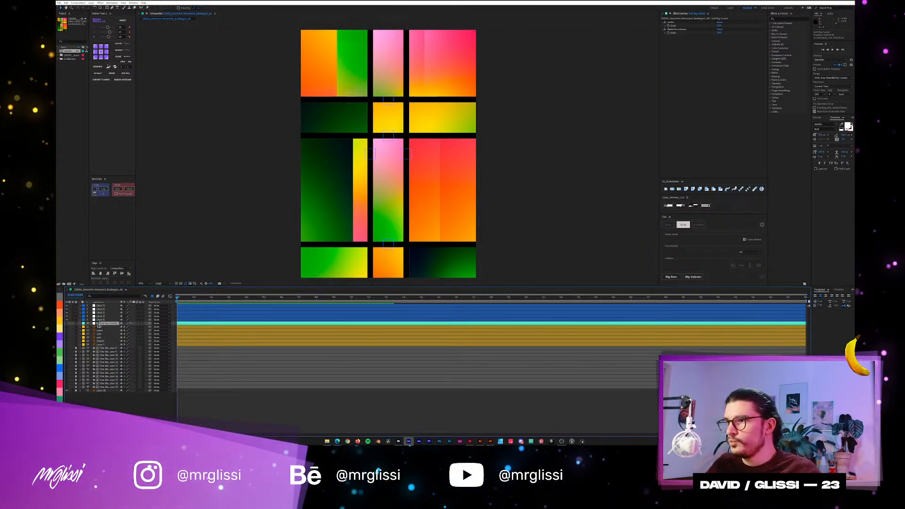
left_click(121, 324)
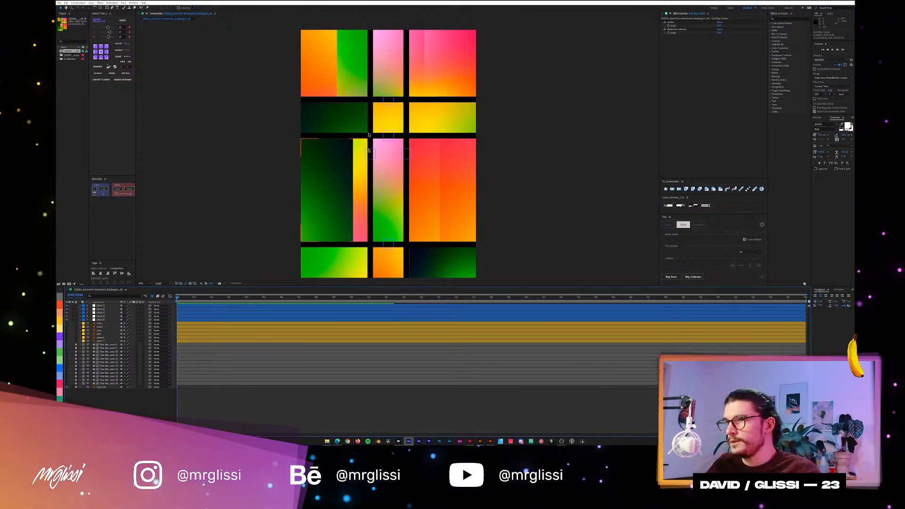
left_click(387, 101)
left_click_drag(377, 210, 379, 205)
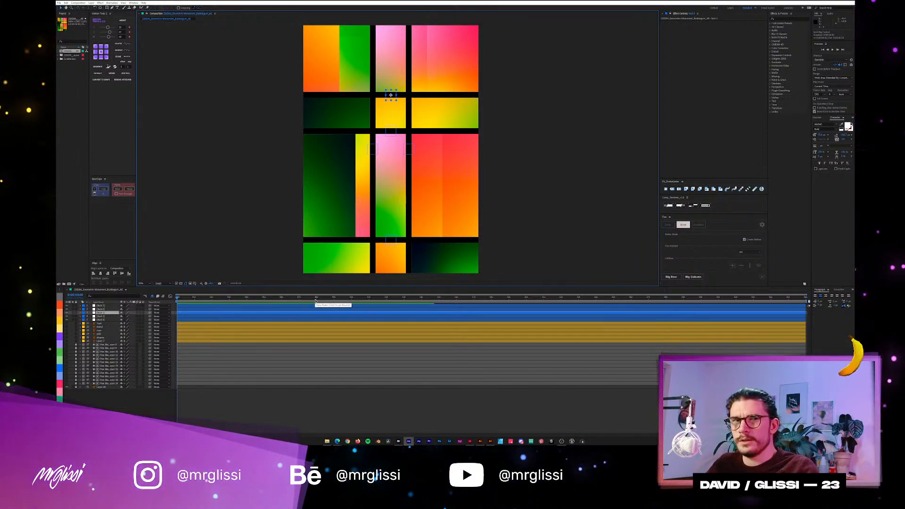
Set the composition's duration to 12 seconds.
key("ctrl+k")
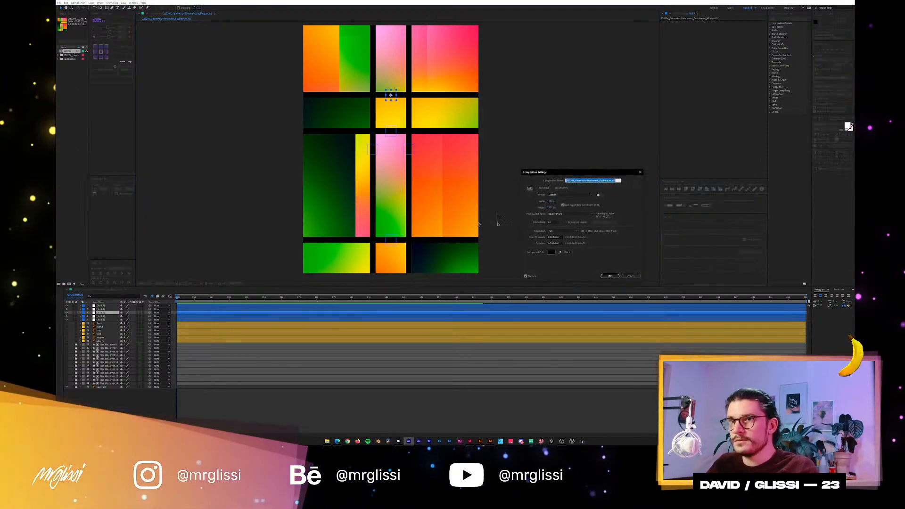
left_click(554, 243)
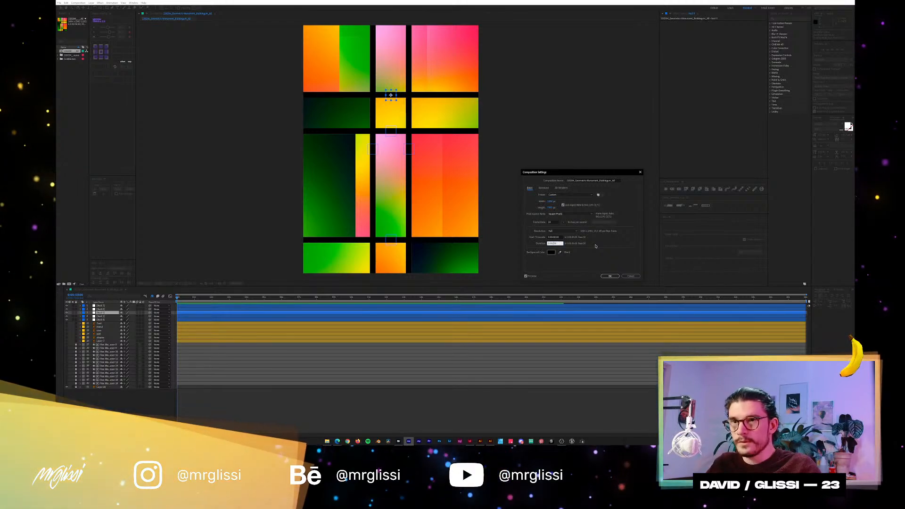
type("1200")
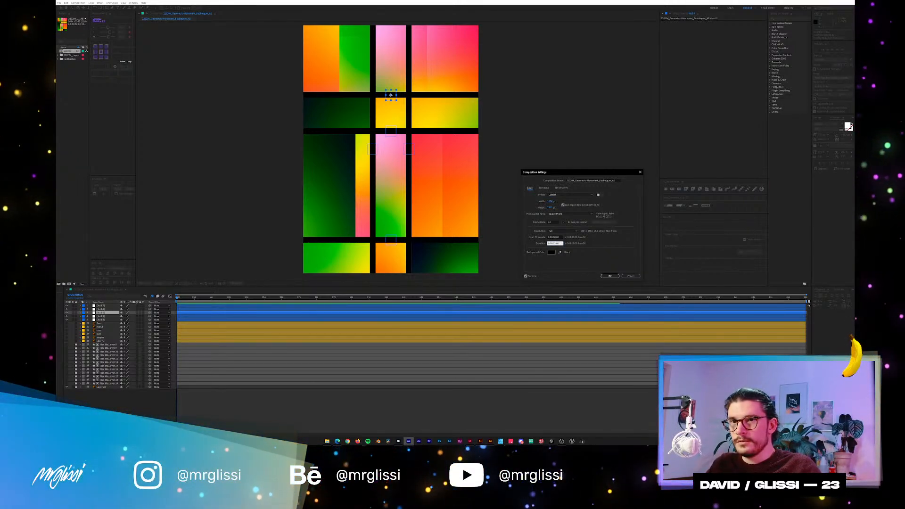
key("Return")
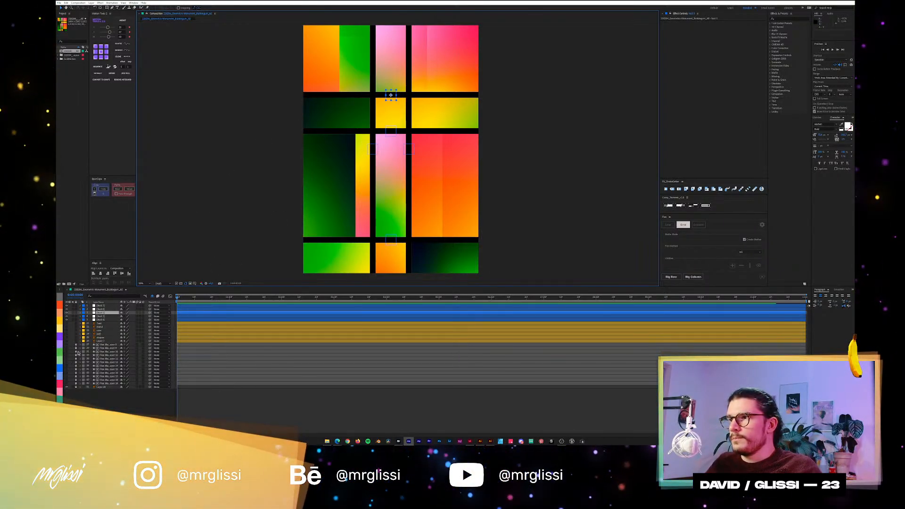
Bring the red gradient block layers back into the layer list while keeping the teal guide layers hidden as shy.
left_click(114, 347)
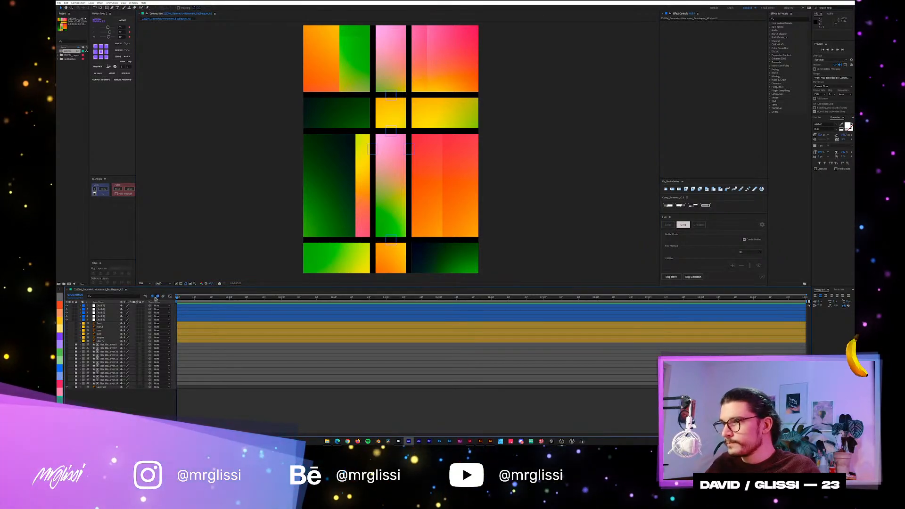
left_click(146, 296)
scroll(112, 351, "down", 5)
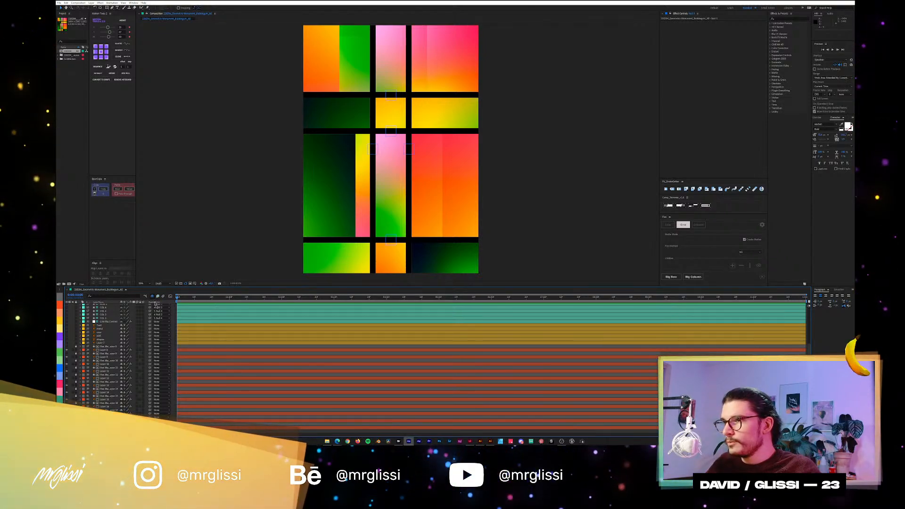
left_click(158, 296)
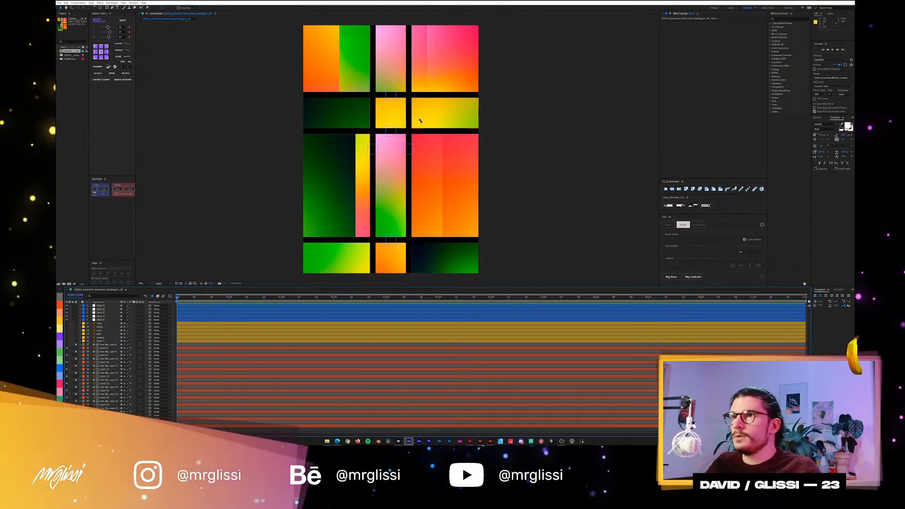
left_click(391, 96)
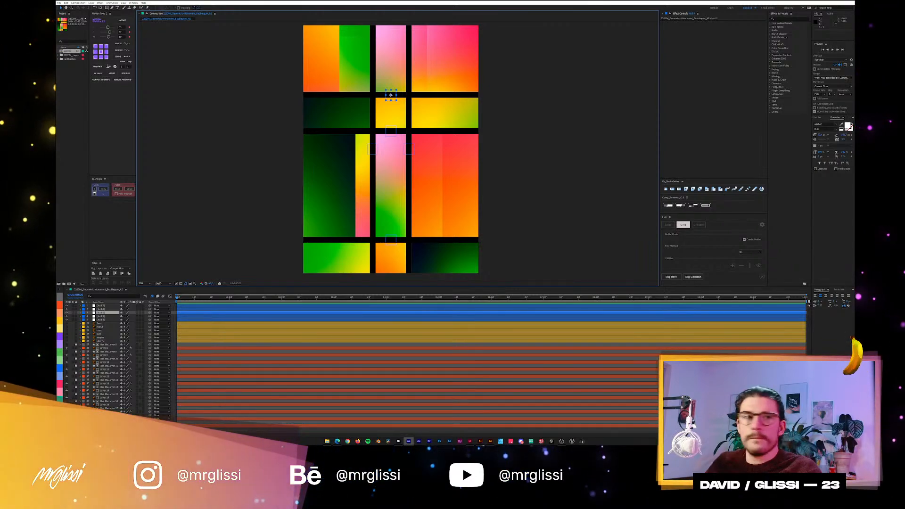
key("alt+Tab")
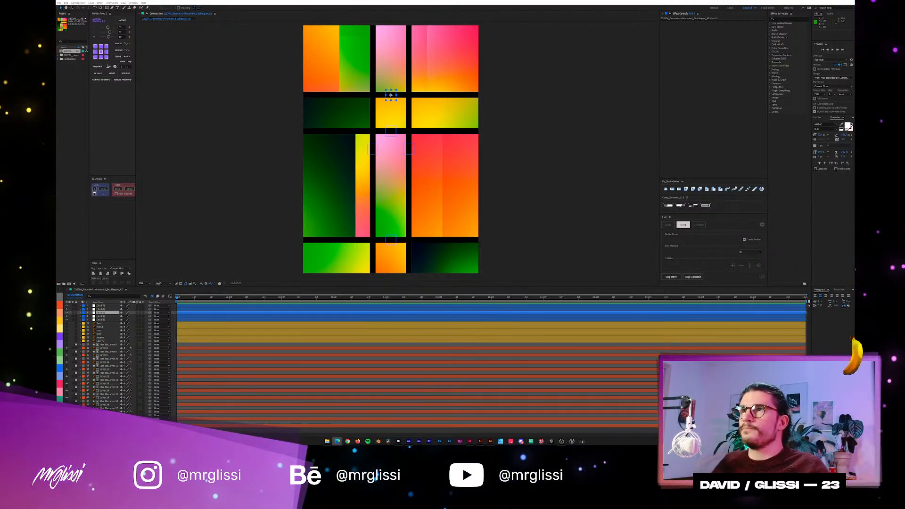
left_click(361, 31)
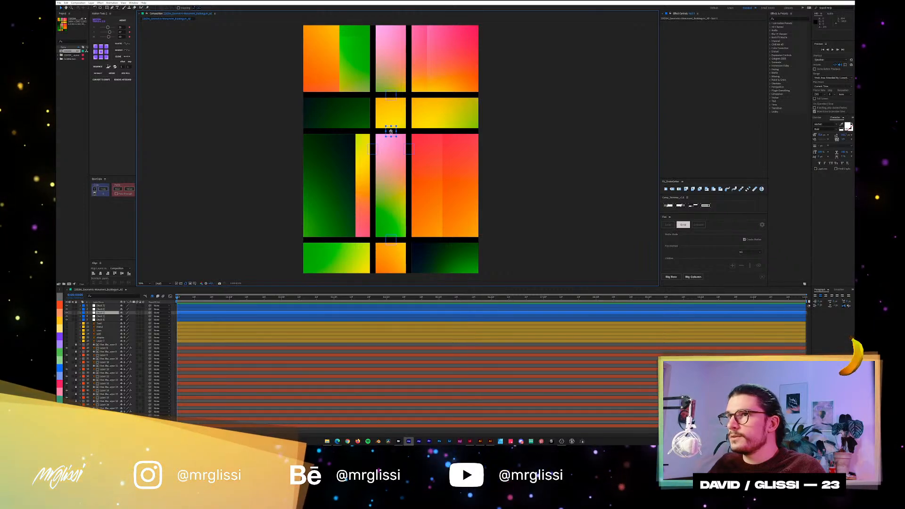
key("ctrl+alt+Up")
left_click(392, 95)
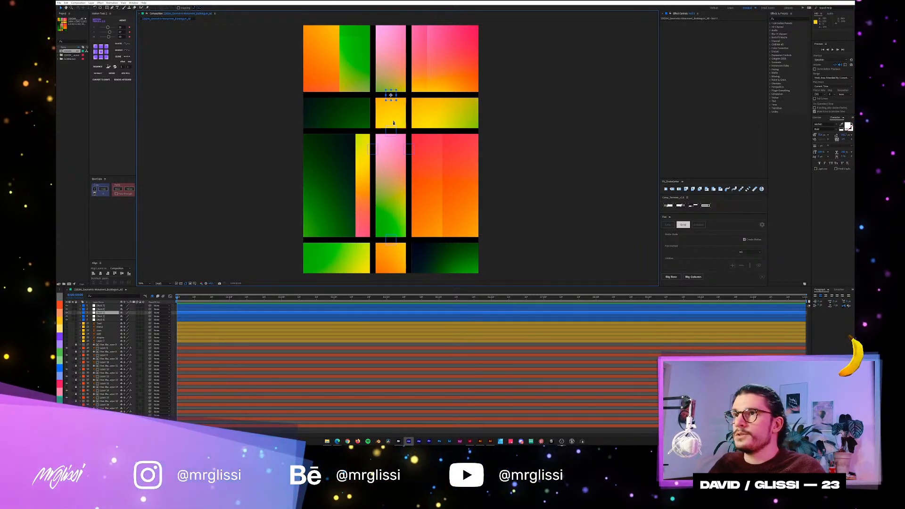
key("ctrl+alt+Up")
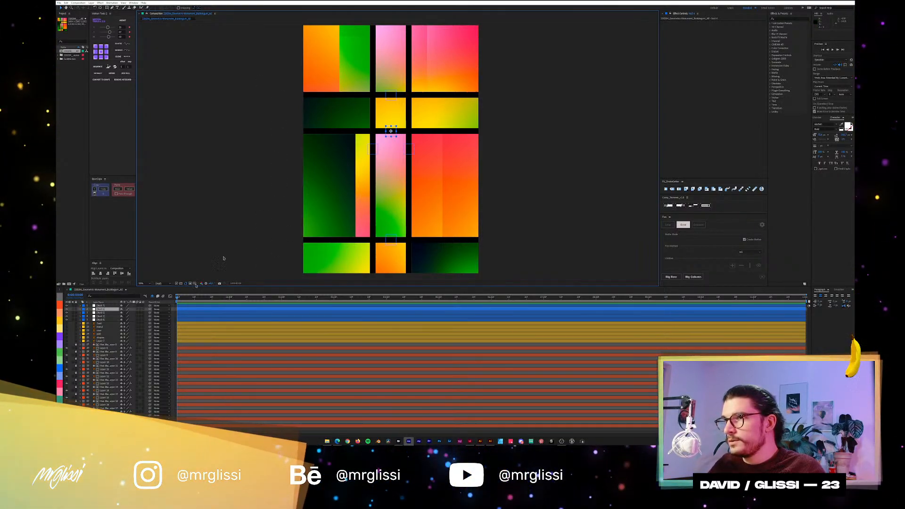
Select all the gradient block layers, exclude the five parent nulls from the selection, and lock the blocks.
left_click_drag(272, 47, 490, 326)
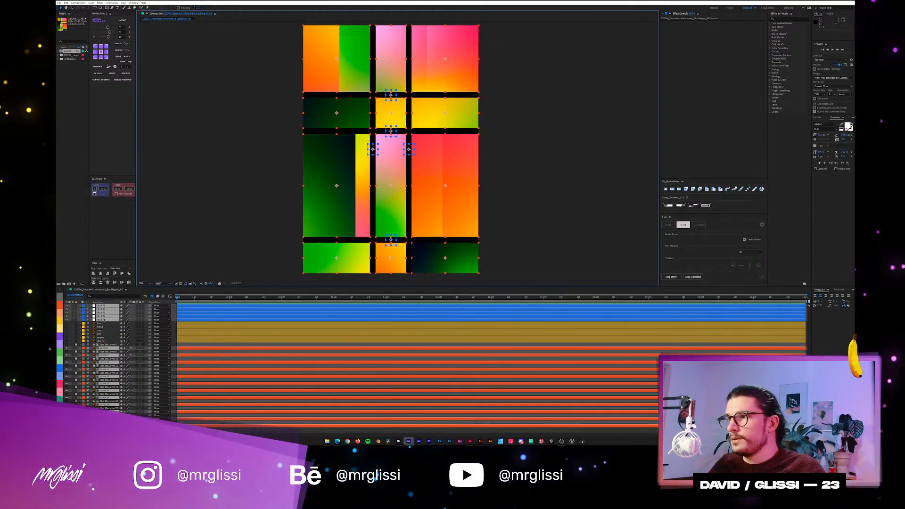
left_click(104, 320, "shift")
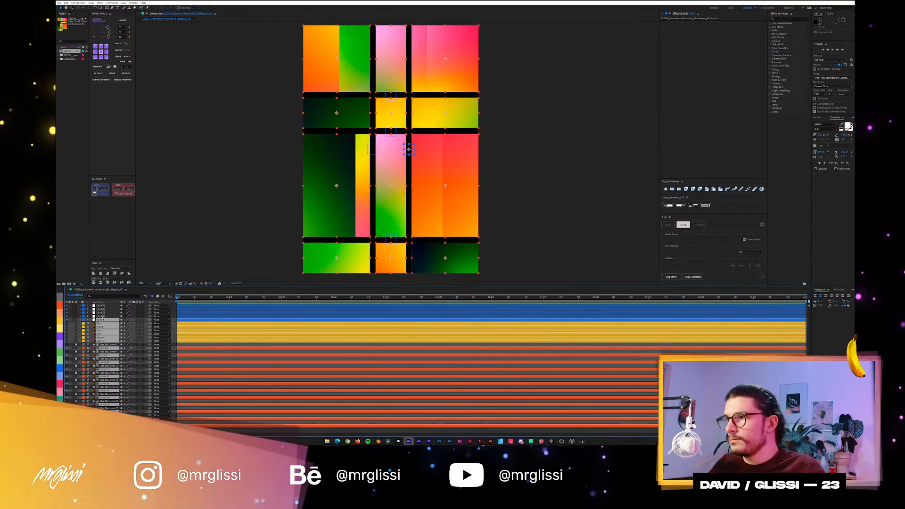
left_click_drag(258, 28, 495, 276)
left_click(102, 320, "ctrl")
left_click(102, 316, "ctrl")
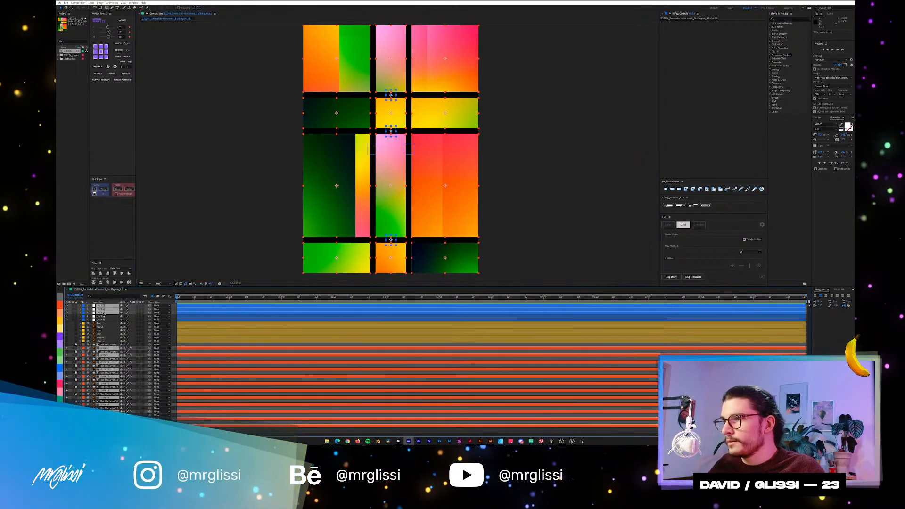
left_click(103, 313, "ctrl")
left_click(103, 309, "ctrl")
left_click(103, 306, "ctrl")
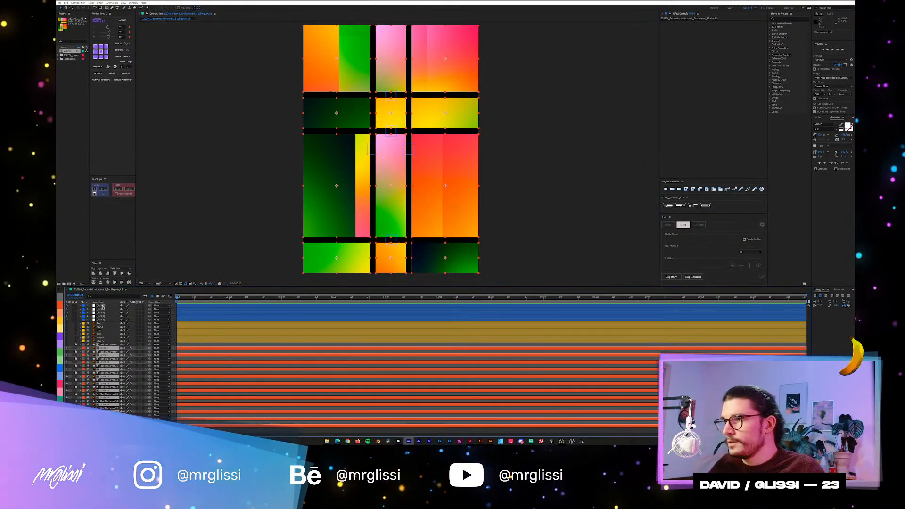
left_click(76, 350)
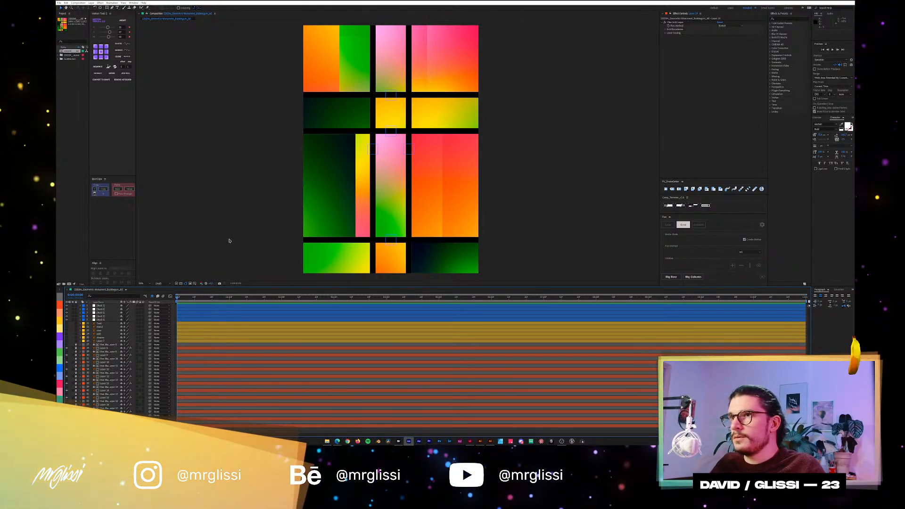
Keyframe the five parent nulls' positions at the start, and move the upper row null up at the one-second mark.
left_click(391, 95)
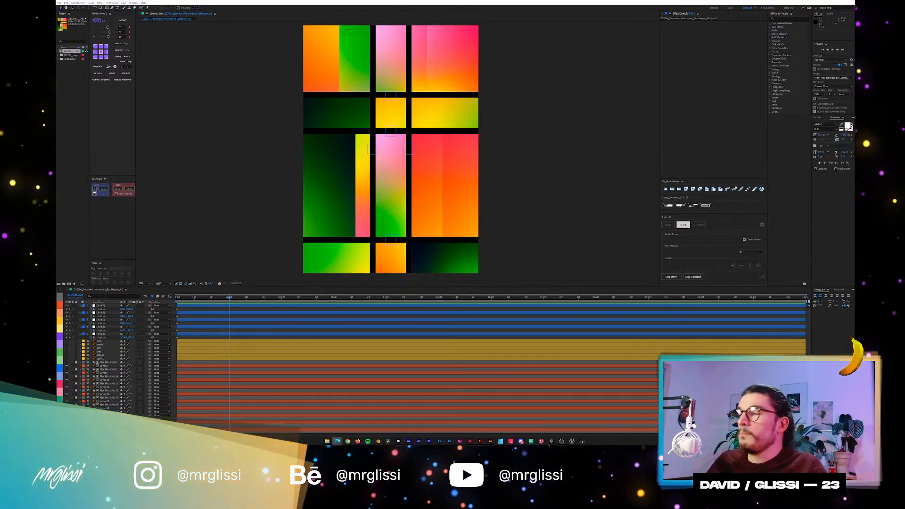
left_click(192, 109)
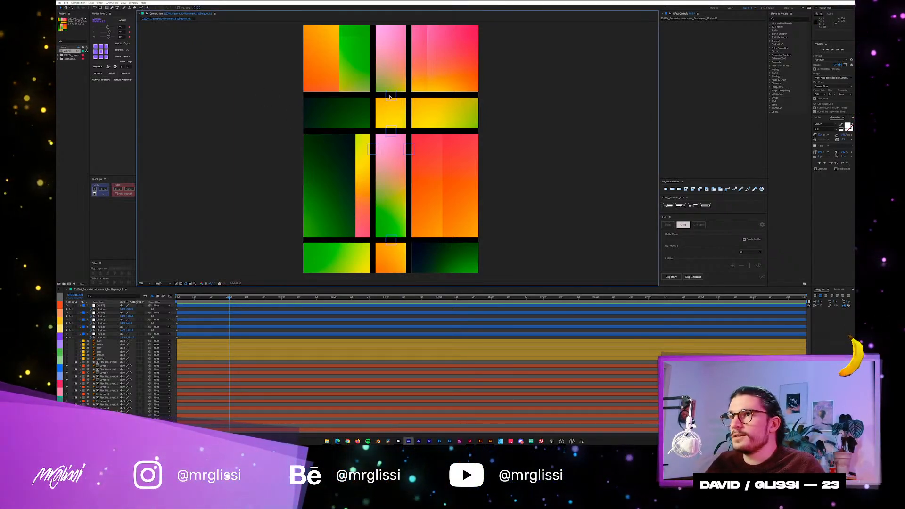
left_click_drag(389, 97, 389, 67)
Move the middle row null down at the two-second mark to stretch the second row of blocks.
left_click_drag(265, 298, 284, 300)
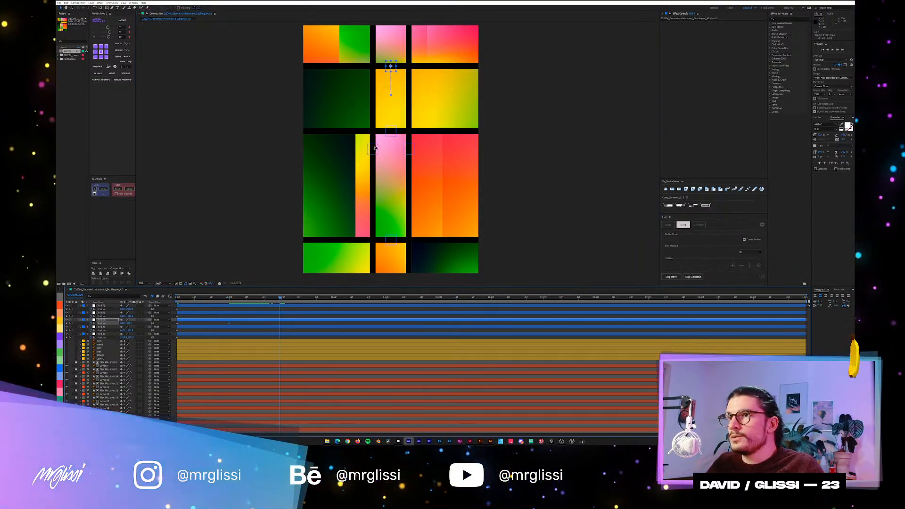
left_click_drag(392, 143, 393, 184)
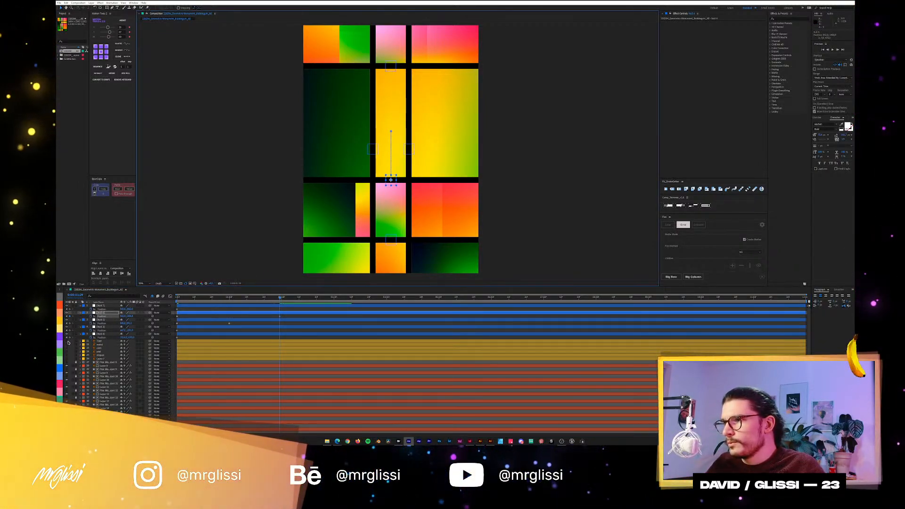
Turn the visibility of the poster's yellow-labelled text and decoration layers back on.
left_click(71, 362)
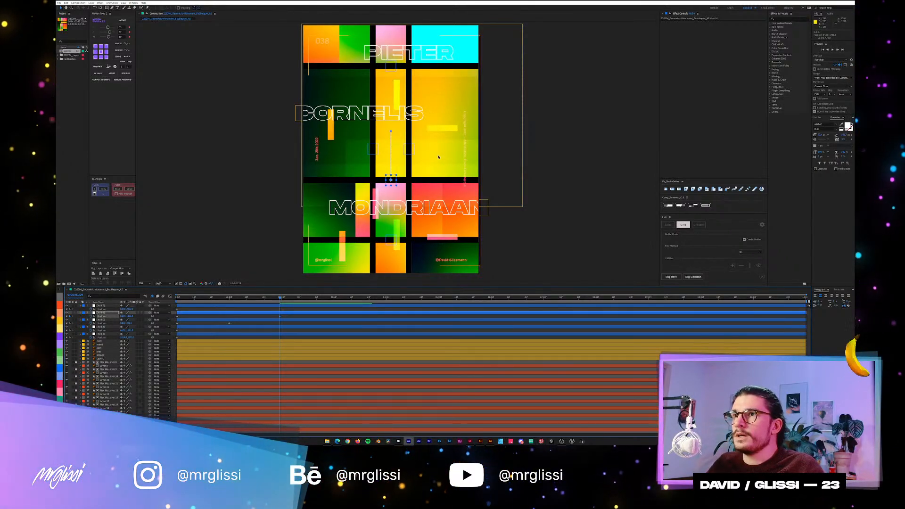
scroll(430, 159, "down", 2)
scroll(427, 160, "up", 2)
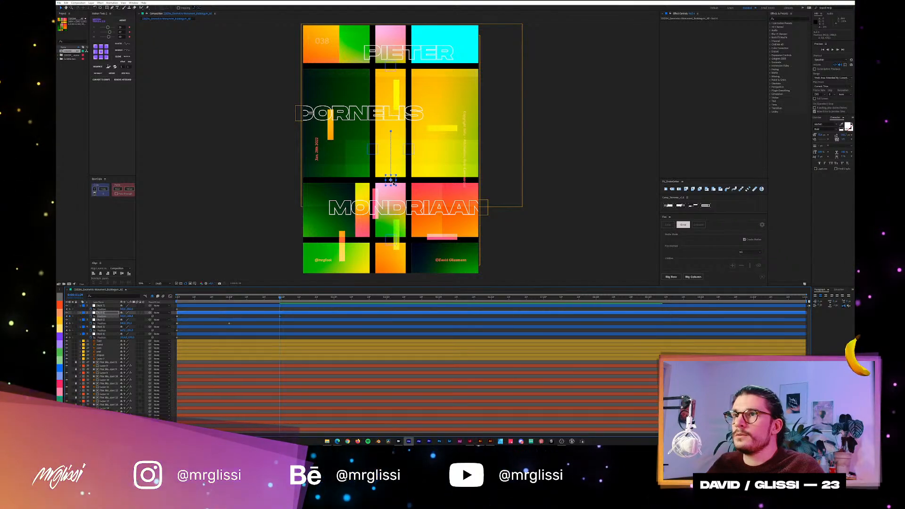
Try moving the middle row null up at the two-second mark, undo that move, and play back the grid animation.
left_click_drag(394, 182, 395, 103)
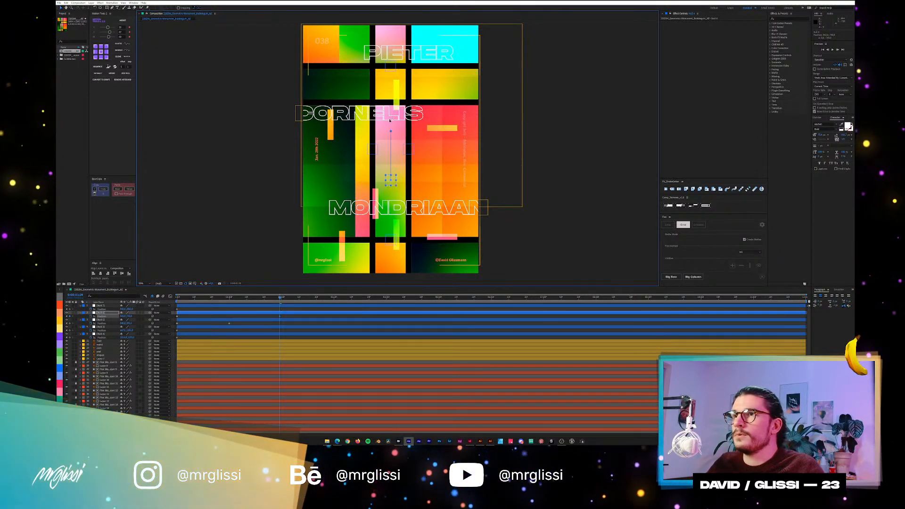
key("ctrl+z")
key("space")
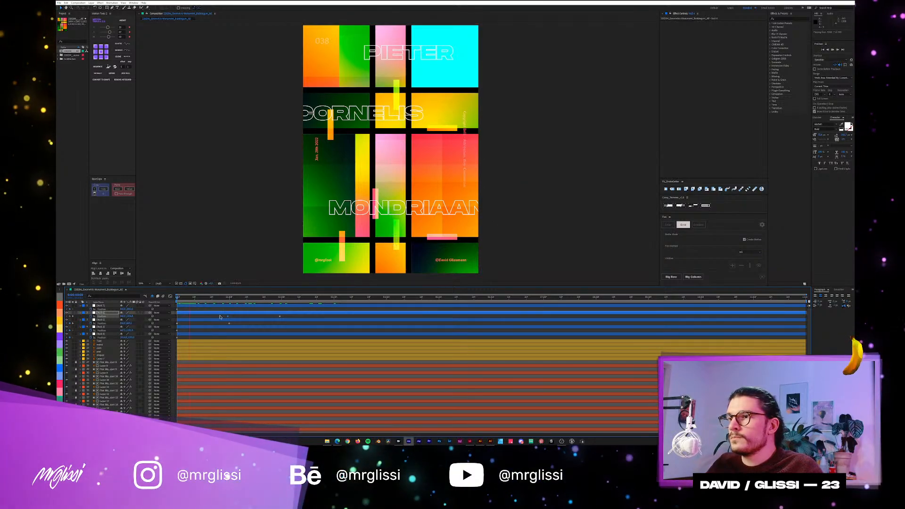
key("space")
Hide the layer that covers the poster's upper right block with solid cyan.
scroll(439, 126, "down", 2)
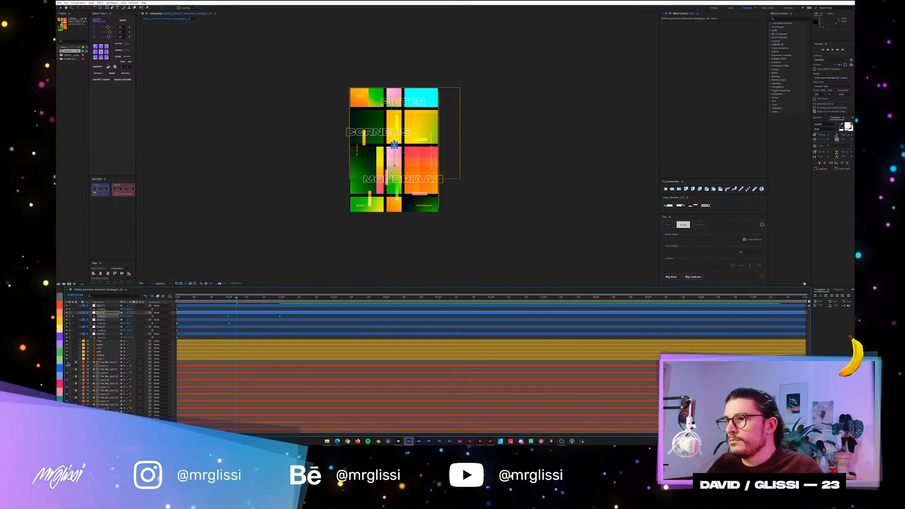
scroll(429, 93, "up", 2)
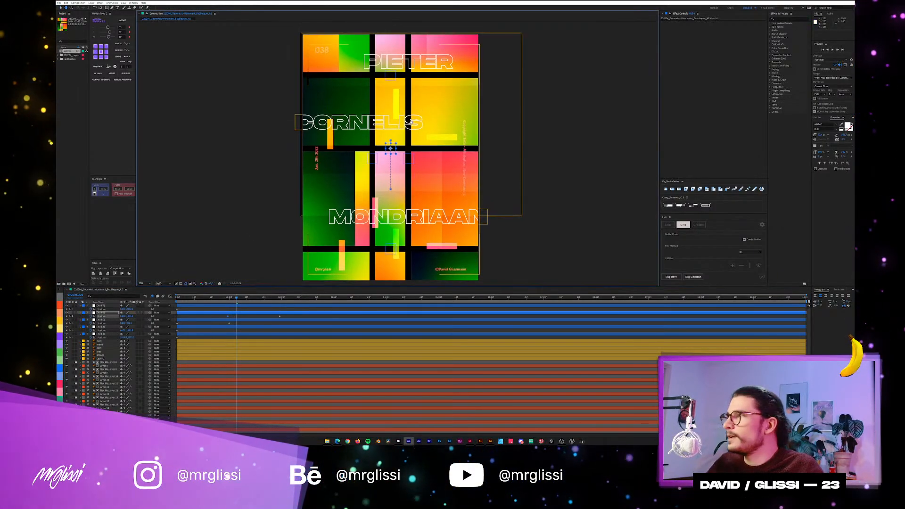
key("alt+Tab")
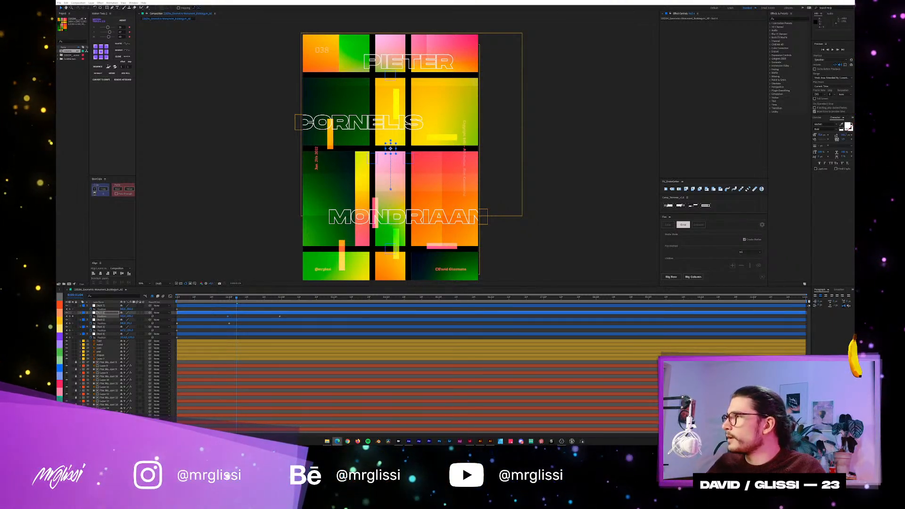
left_click(420, 168)
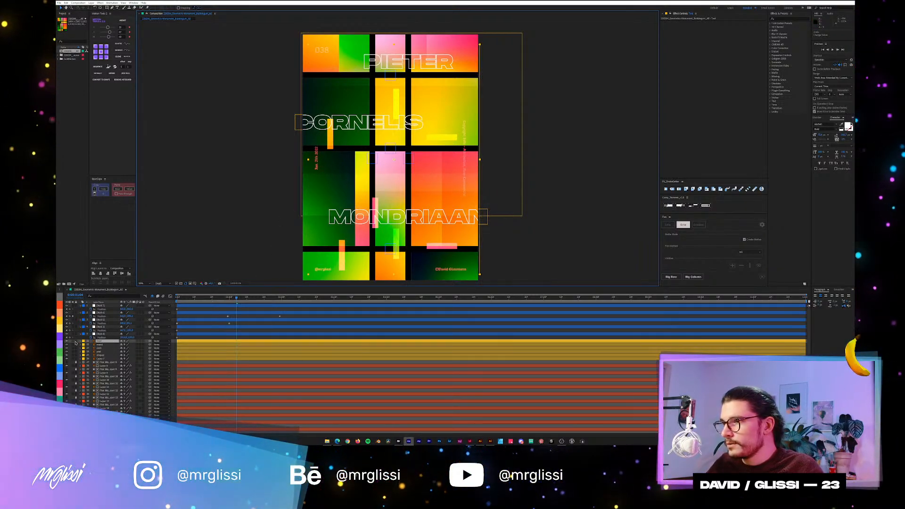
Lock the yellow-labelled text and decoration layers, and select the middle row null's position keyframe near one second.
left_click_drag(76, 340, 75, 362)
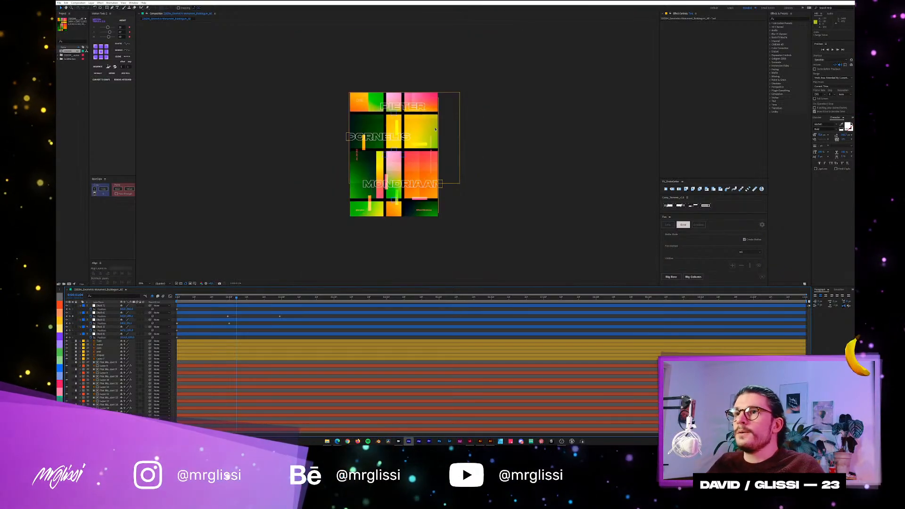
left_click(228, 316)
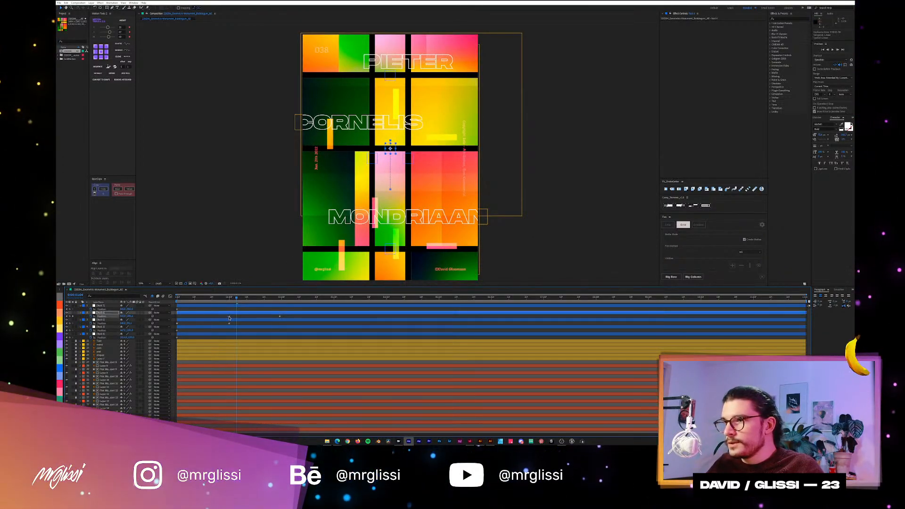
Start the lower row null's position animation at two seconds, move the null up at three seconds, and play back the result.
left_click(283, 298)
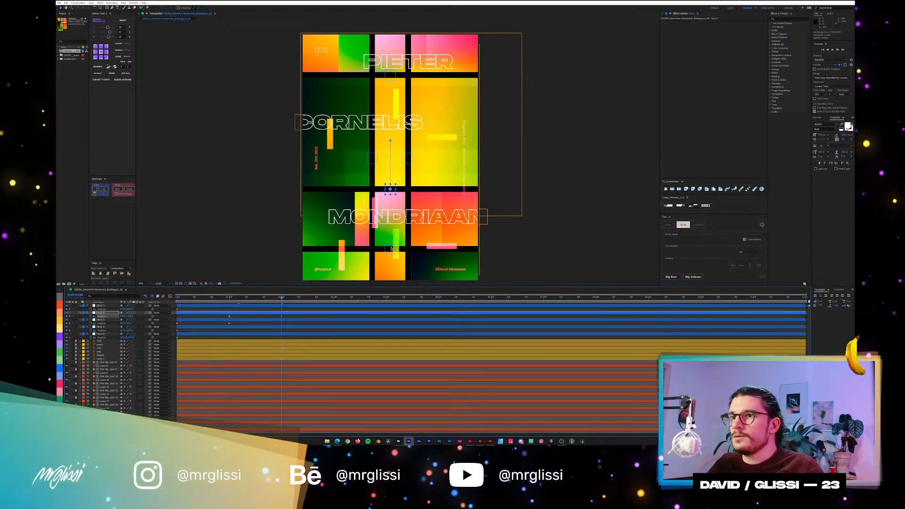
left_click(390, 249)
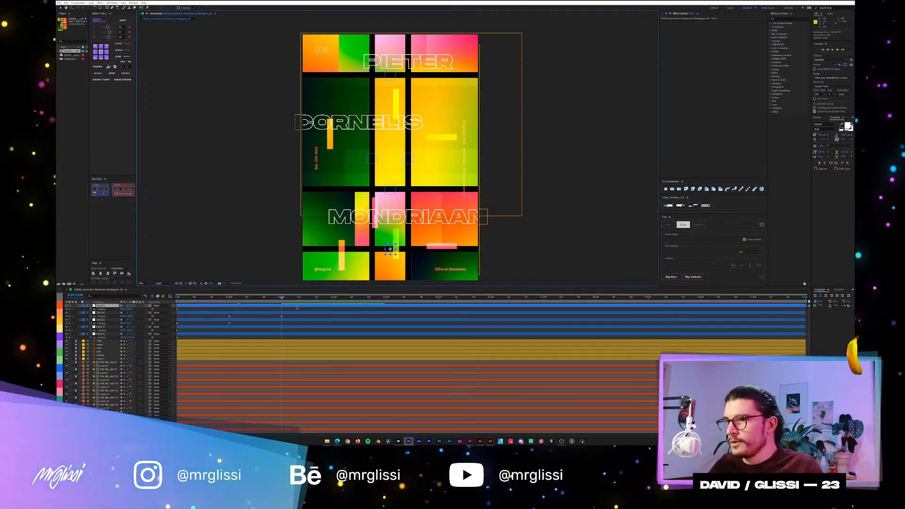
left_click_drag(177, 310, 283, 310)
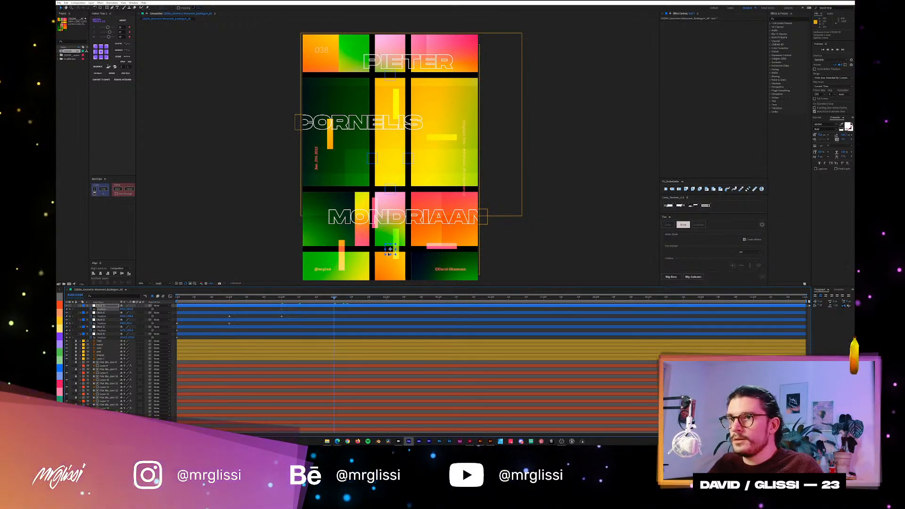
left_click_drag(388, 253, 389, 220)
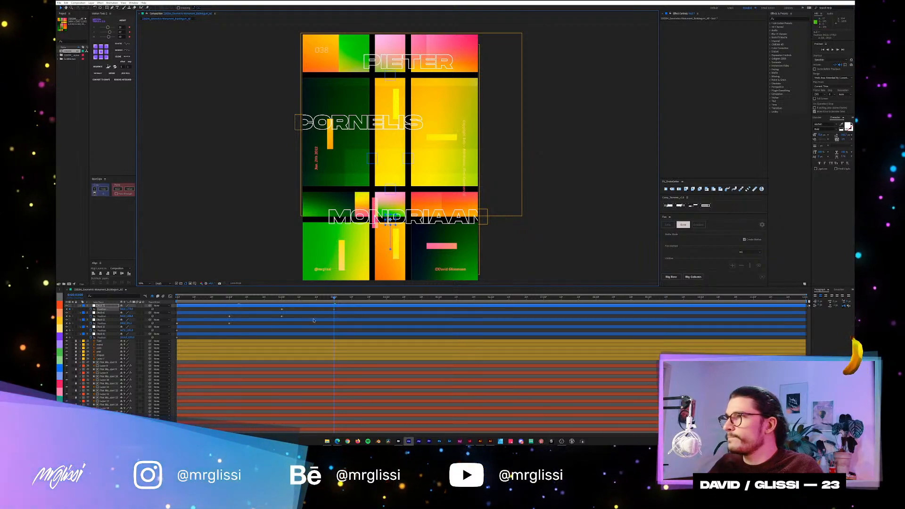
key("space")
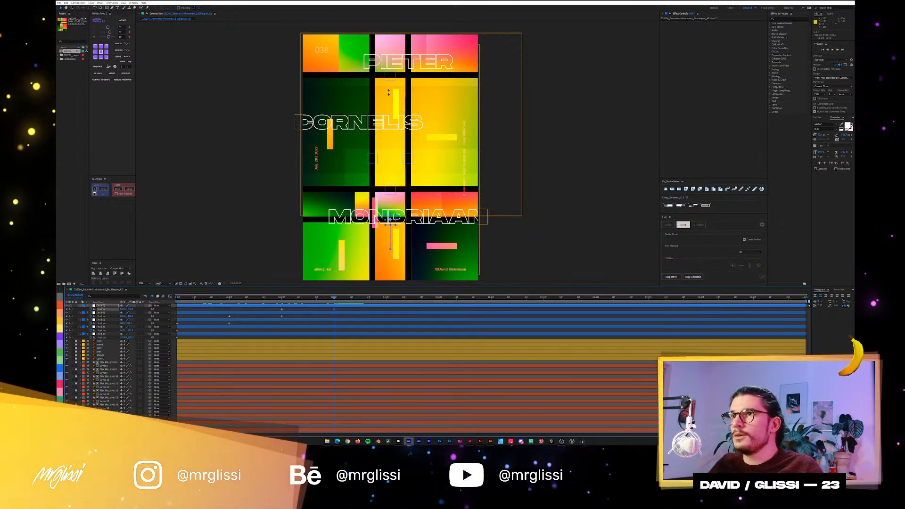
Start both column nulls' position animation at three seconds, shift them together to the right at four seconds, and preview it.
left_click(375, 163)
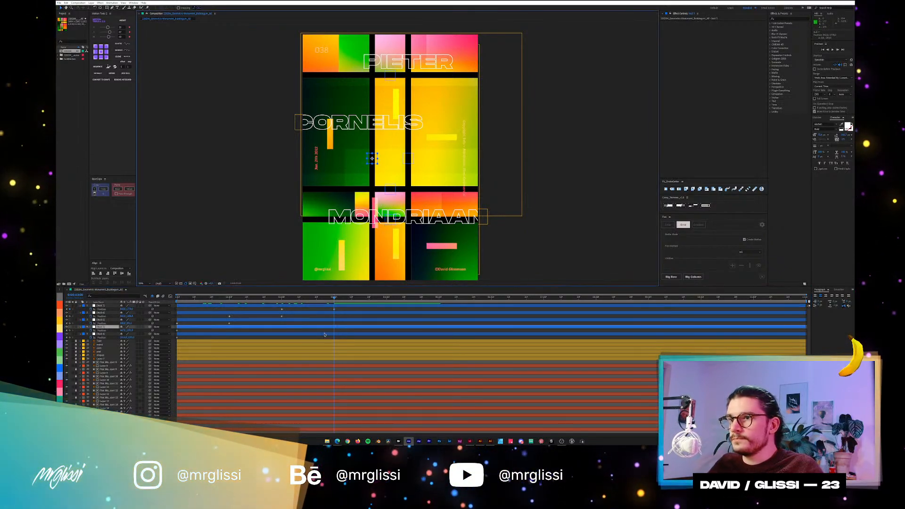
left_click_drag(184, 329, 329, 340)
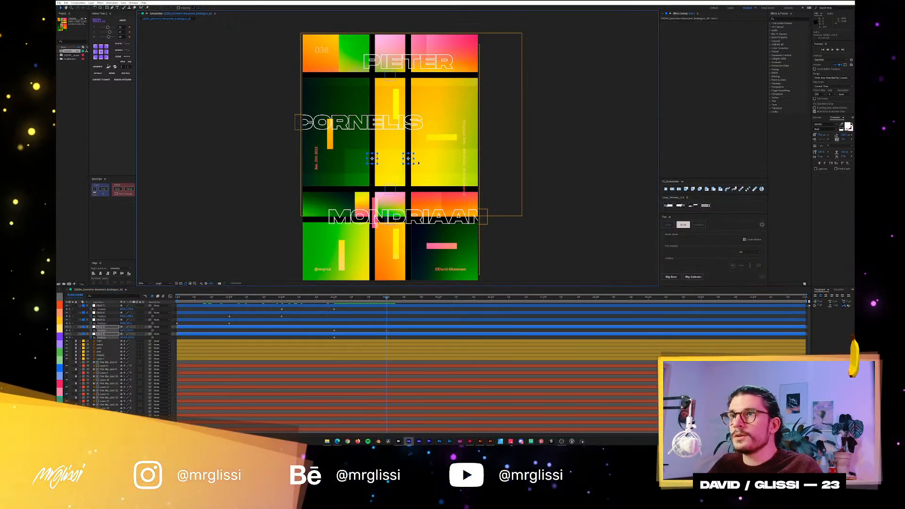
left_click_drag(412, 162, 447, 164)
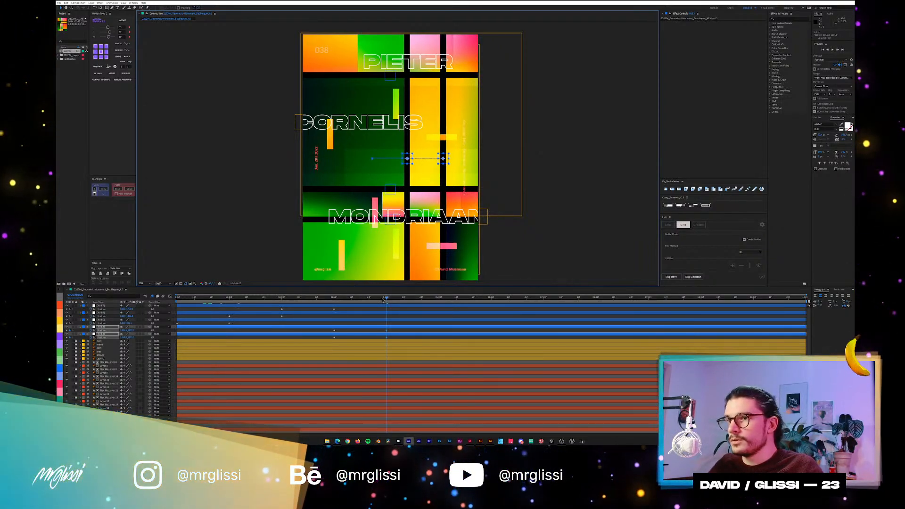
key("space")
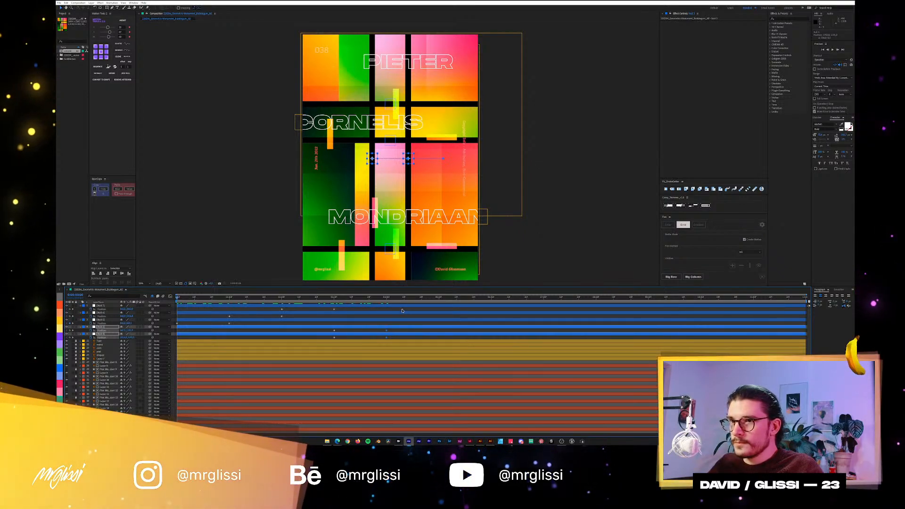
Apply stronger easing to all of the nulls' position keyframes, and play back the animation from the start.
left_click_drag(402, 309, 168, 348)
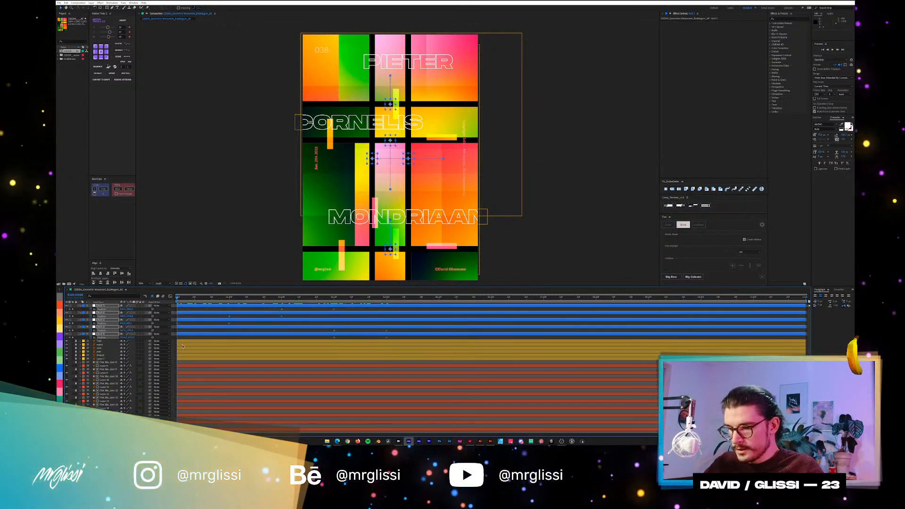
left_click(109, 38)
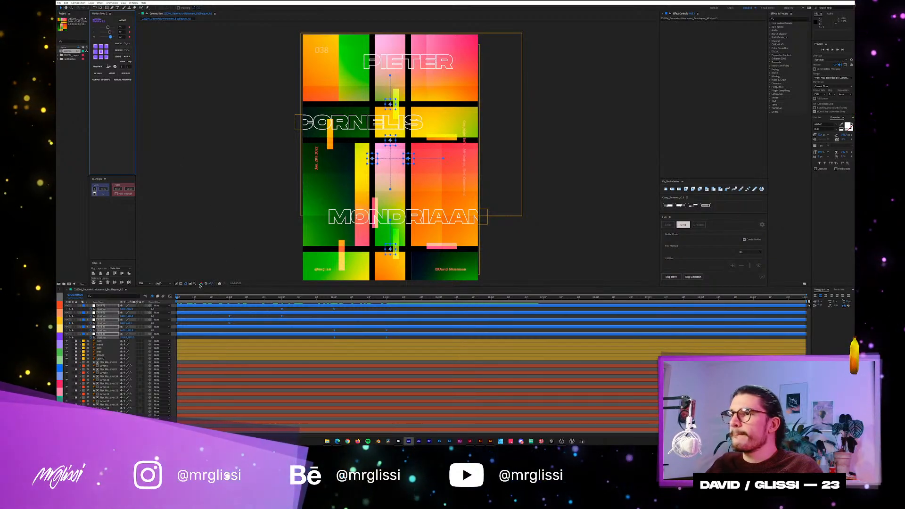
left_click_drag(193, 298, 170, 303)
key("space")
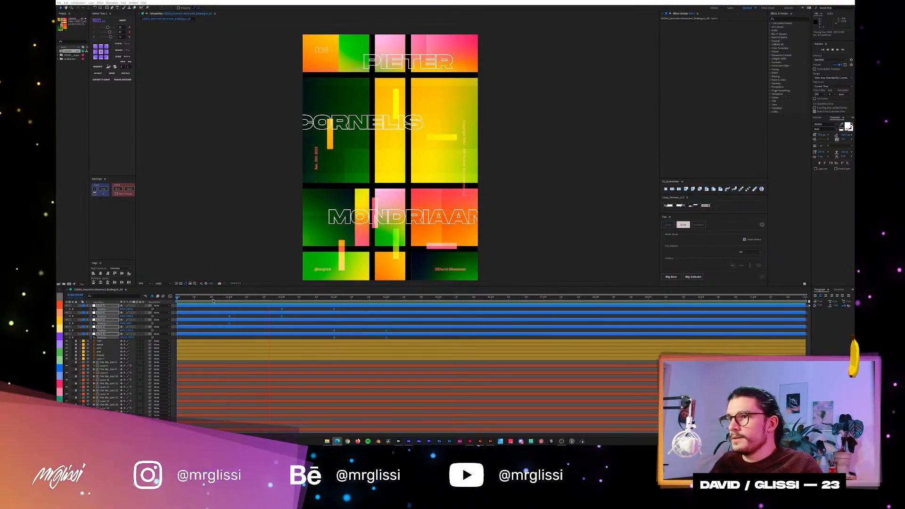
Inspect the grid layout at the four-second mark and preview the eased animation.
left_click_drag(212, 300, 395, 302)
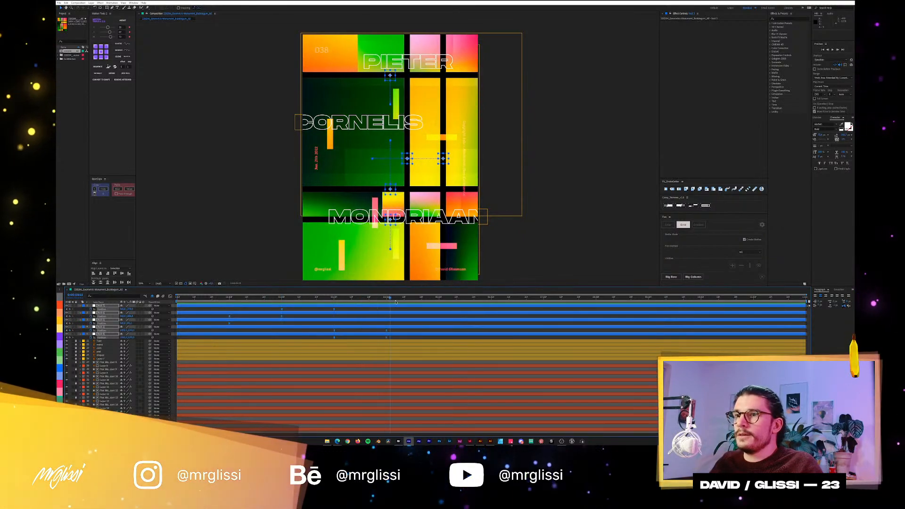
scroll(421, 174, "down", 4)
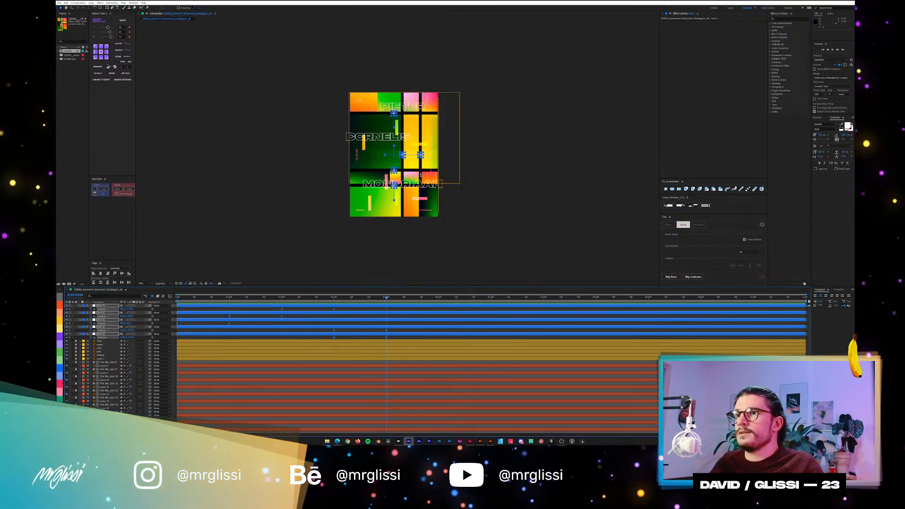
key("period")
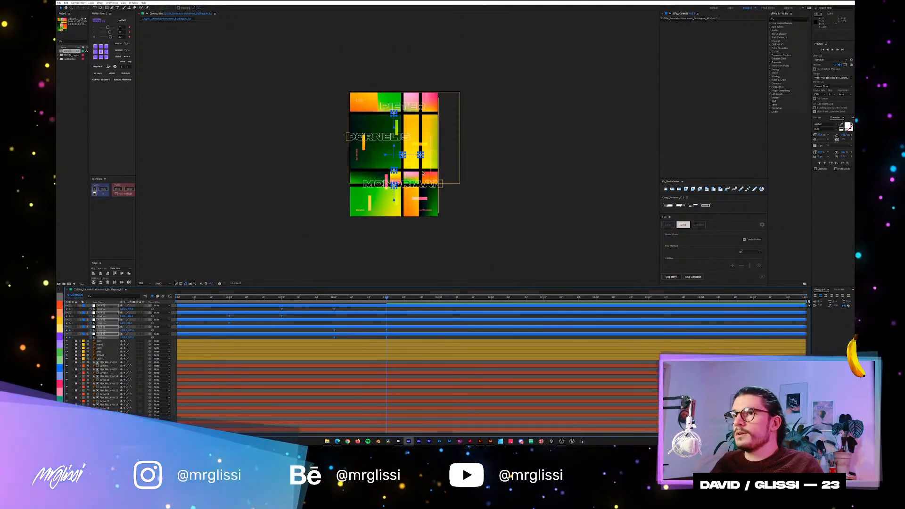
key("period")
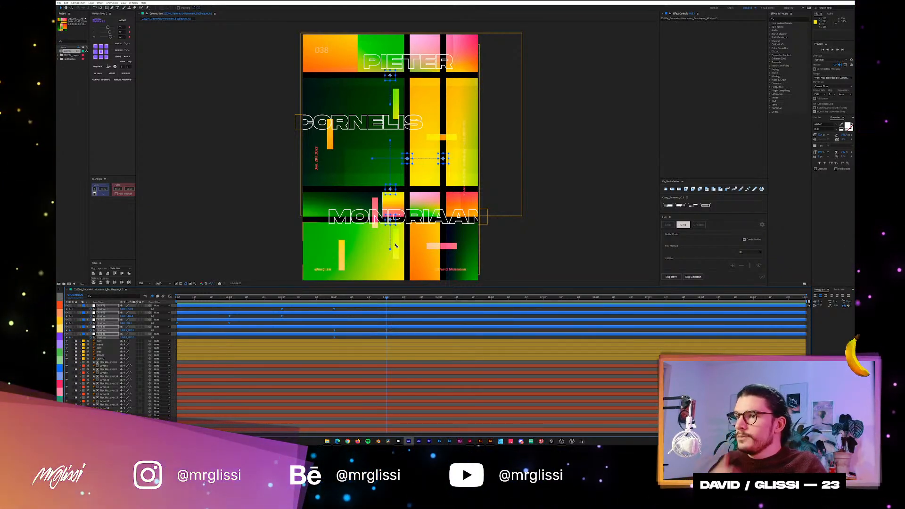
left_click(462, 47)
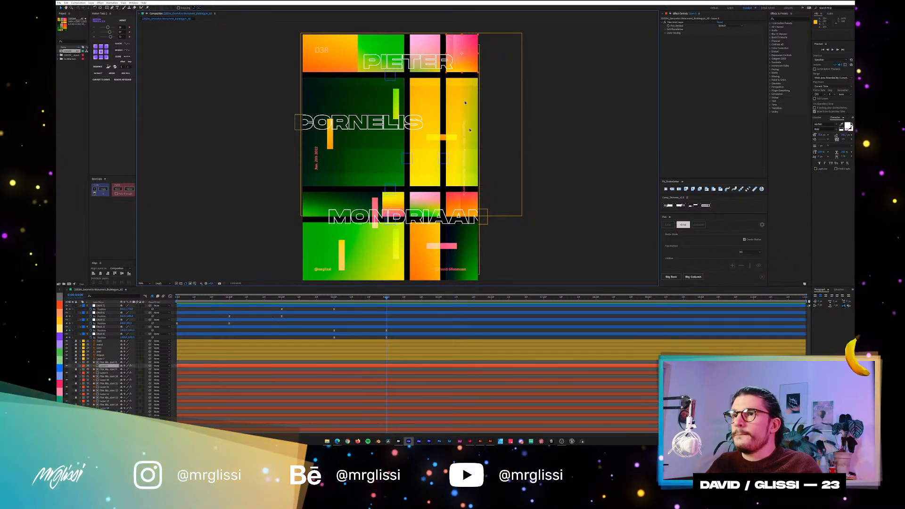
key("space")
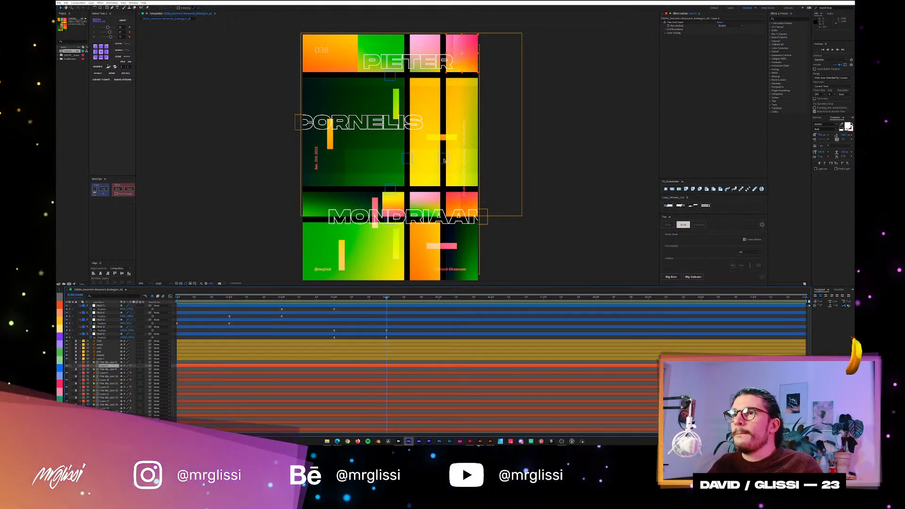
Keyframe both column nulls at five seconds by moving them together to the left, past their original positions.
mouse_move(444, 161)
left_mouse_down()
mouse_move(426, 157)
mouse_move(443, 159)
left_mouse_up()
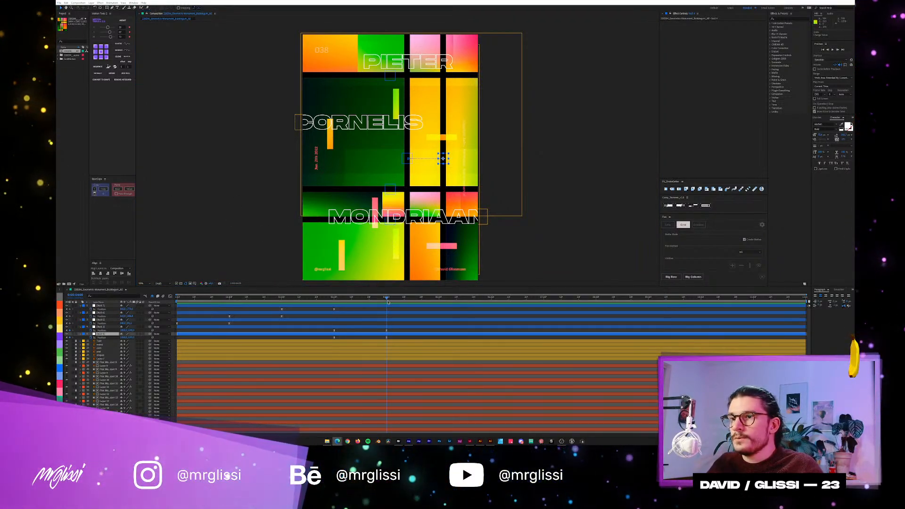
left_click_drag(387, 301, 436, 301)
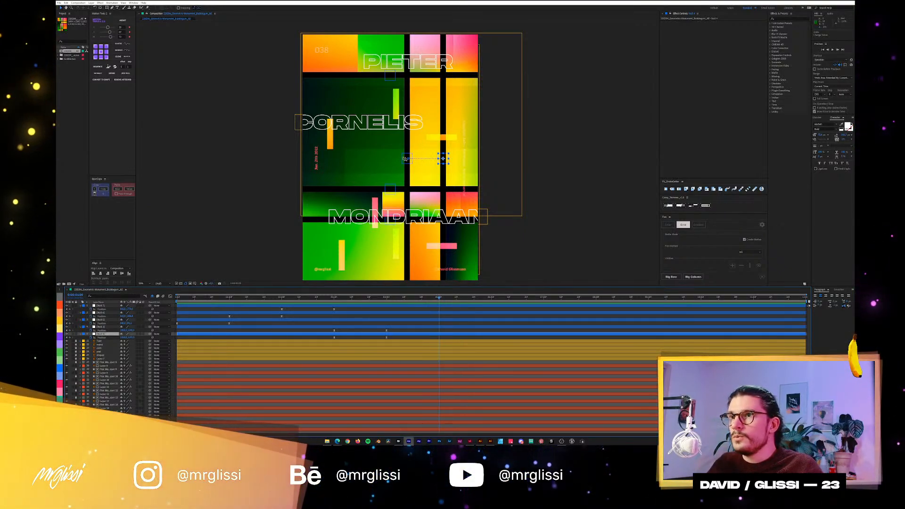
left_click(404, 159)
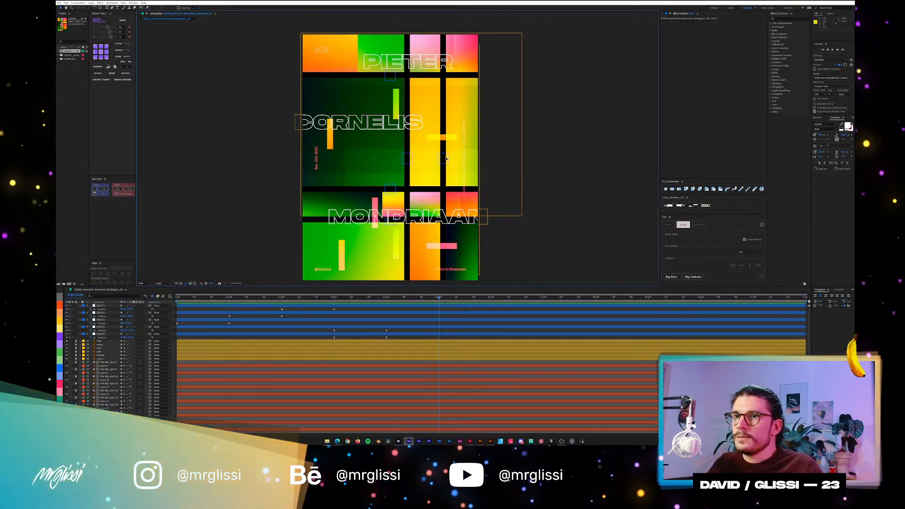
left_click(443, 158)
left_click(407, 158, "shift")
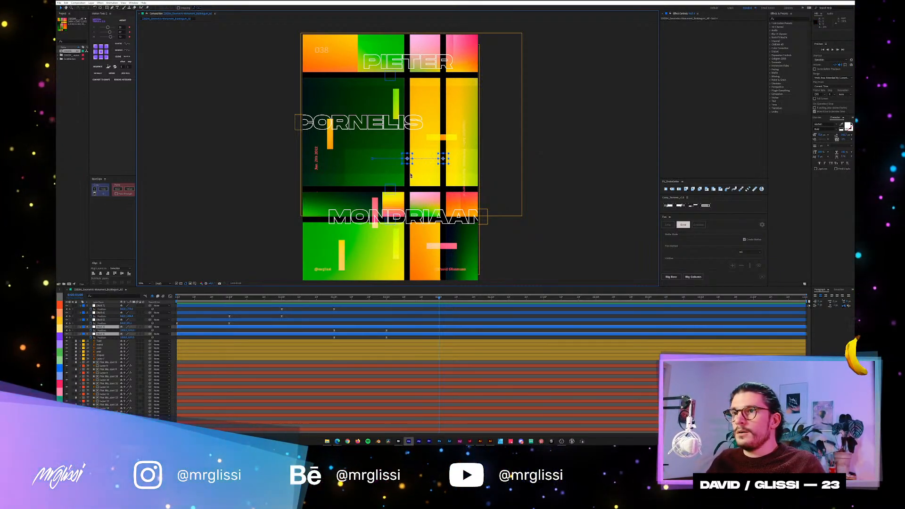
left_click_drag(407, 163, 351, 164)
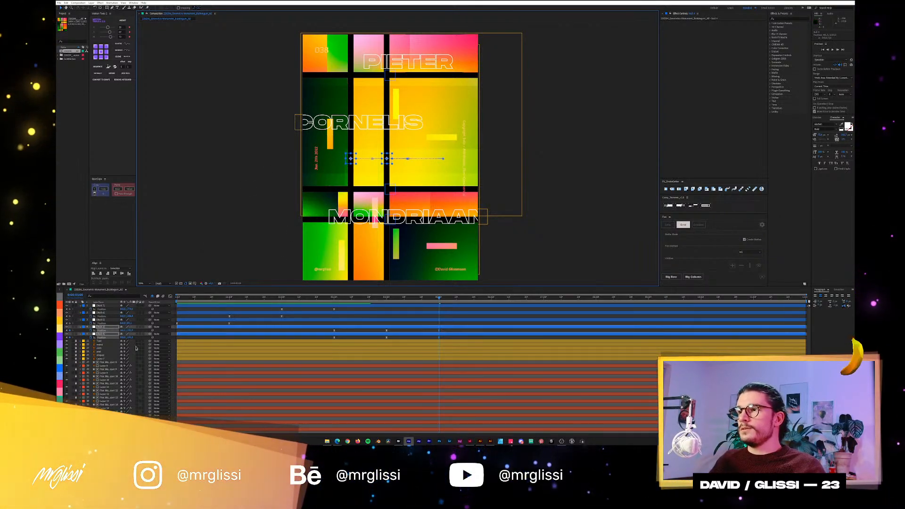
Unlock the second-lowest yellow-labelled decoration layer and toggle its visibility off and on to identify its shapes.
left_click(76, 355)
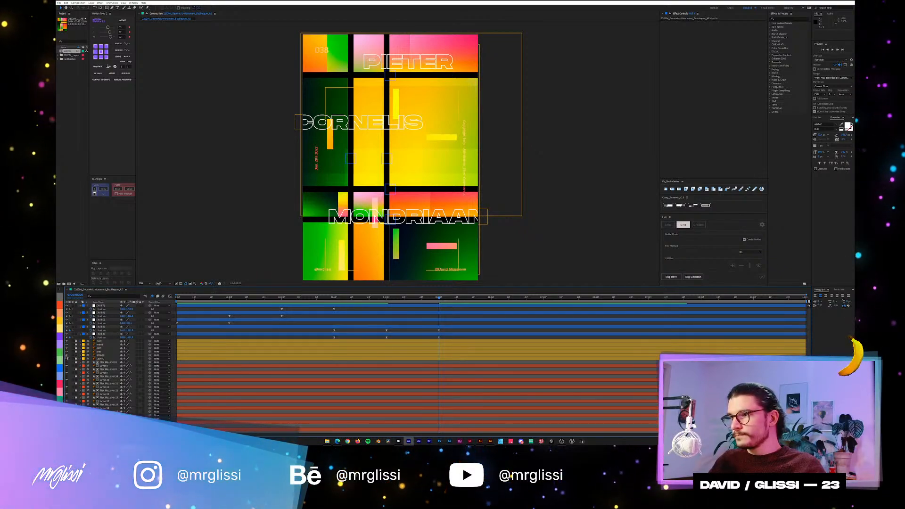
left_click(66, 356)
left_click(66, 355)
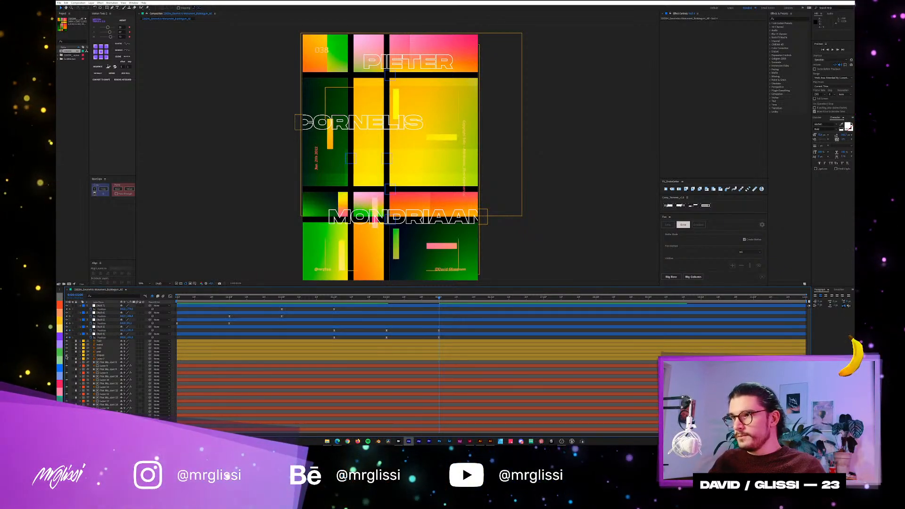